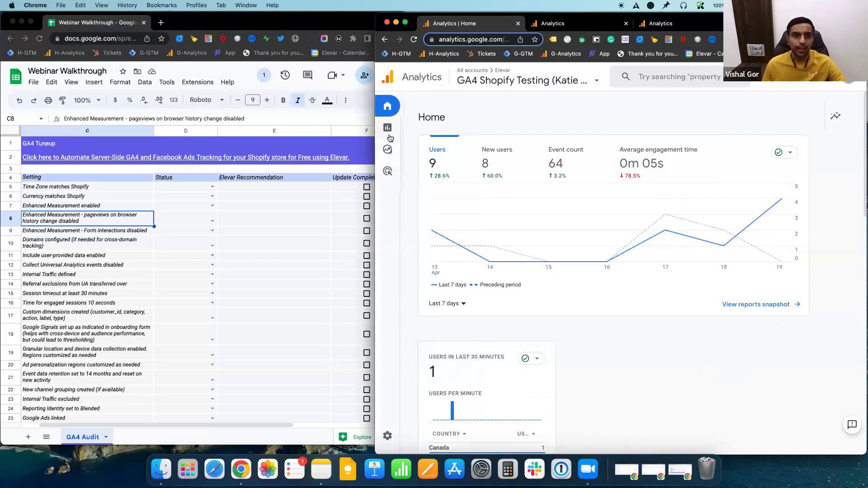
left_click(297, 99)
left_click(685, 105)
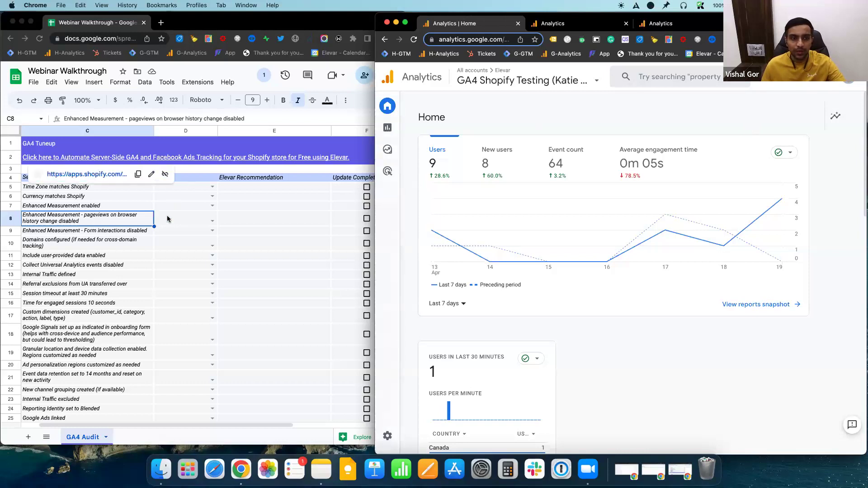
left_click(258, 208)
left_click(257, 208)
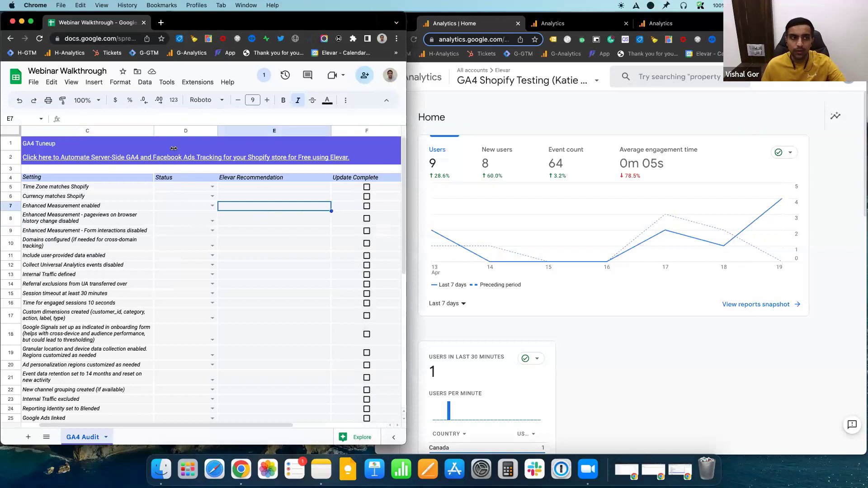
Look up the option for making a copy of the Webinar Walkthrough spreadsheet, without copying it.
left_click(34, 82)
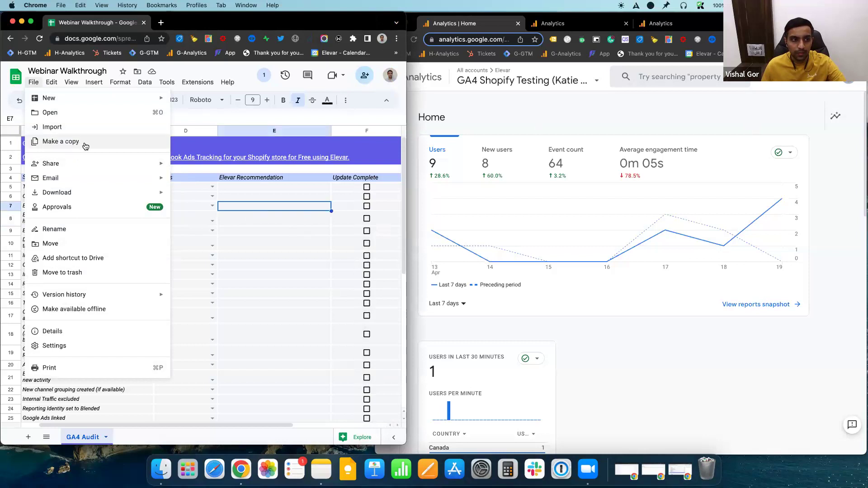
left_click(310, 255)
left_click(609, 106)
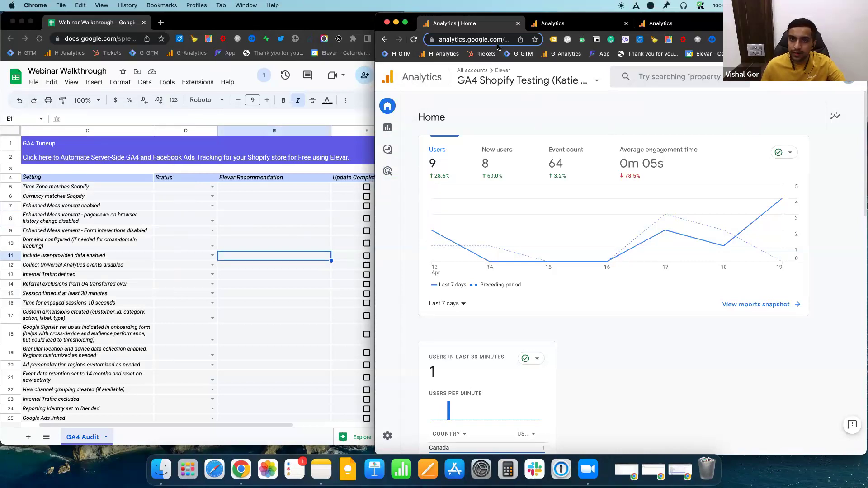
View the admin page of the Universal Analytics Google Merch Shop property, and return to the GA4 property's home page.
left_click(535, 26)
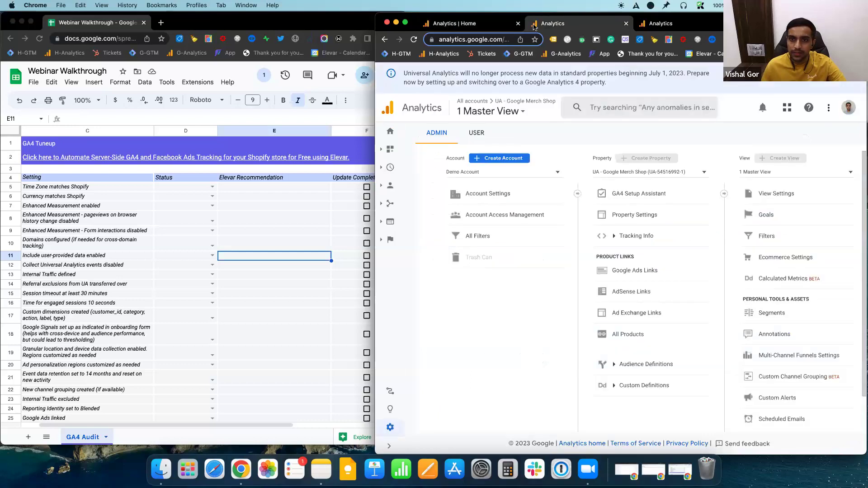
left_click(470, 24)
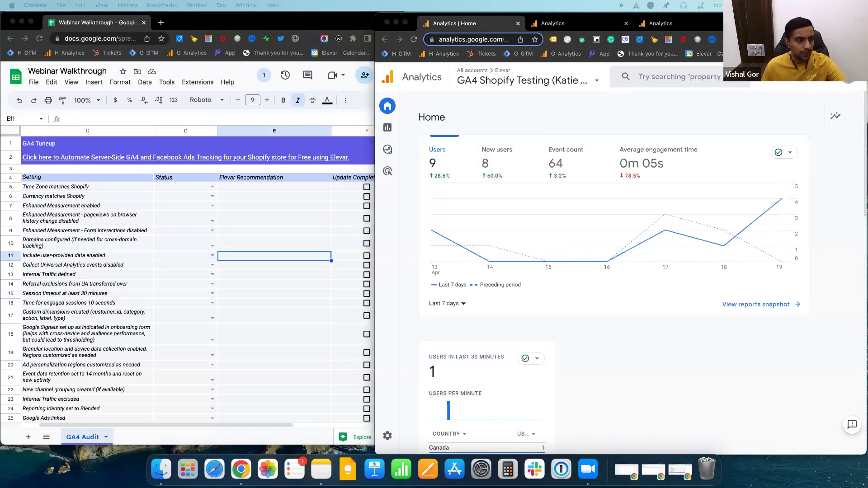
left_click(569, 117)
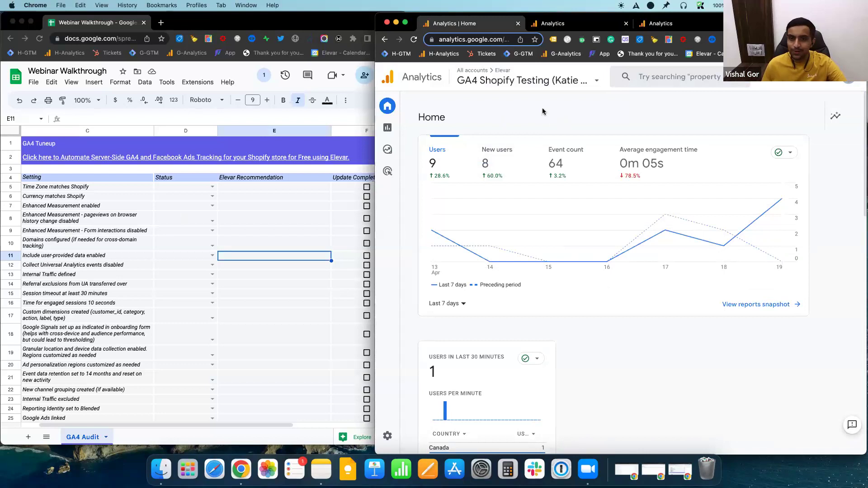
Look through the GA4 Audit checklist, from the Time Zone matches Shopify setting down to the Report Details section.
left_click(86, 188)
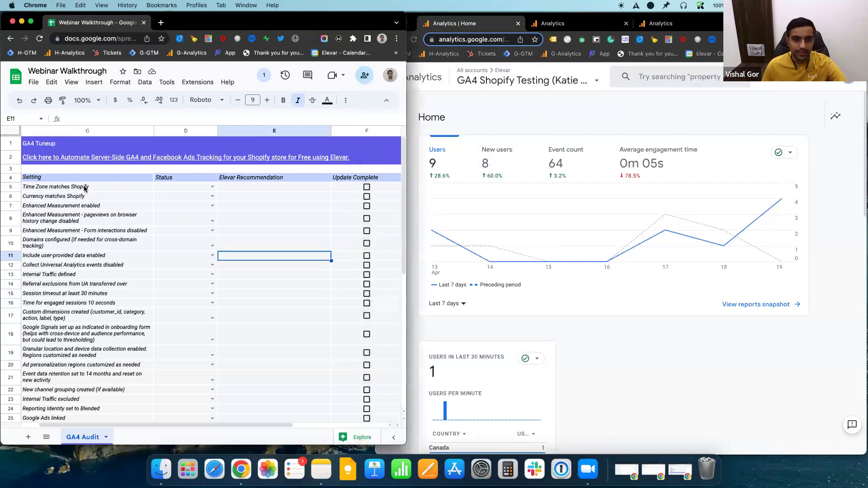
left_click(118, 187)
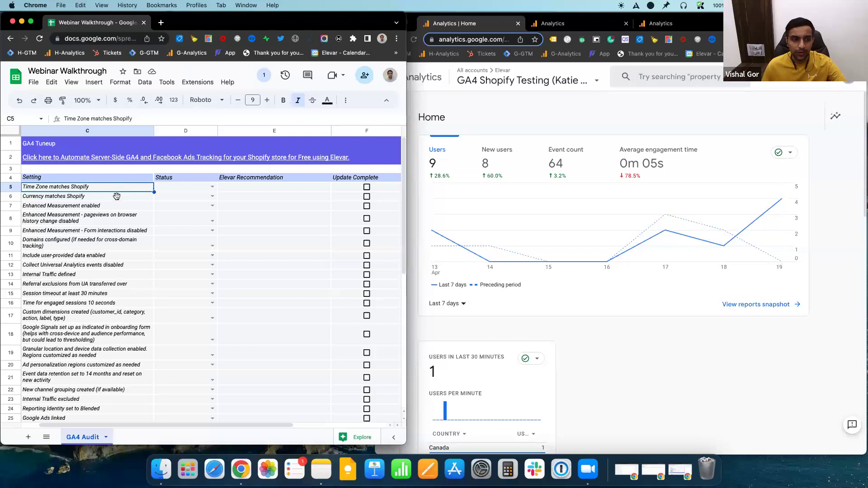
scroll(110, 312, "down", 10)
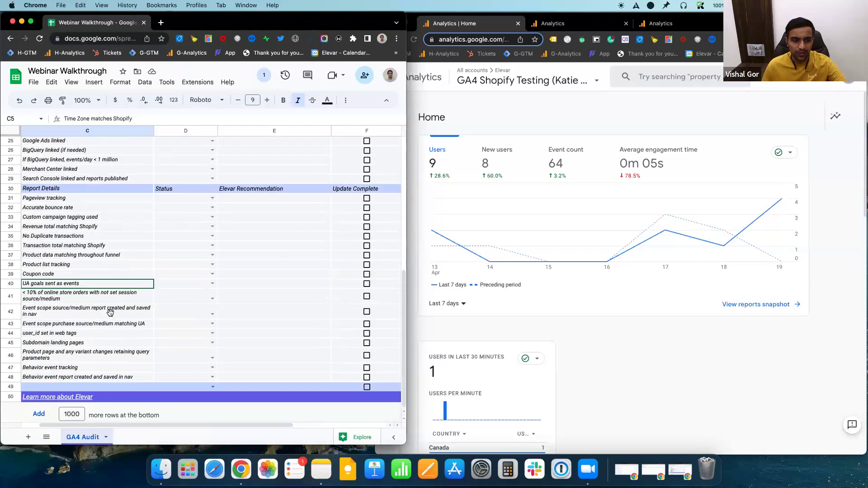
scroll(110, 312, "up", 10)
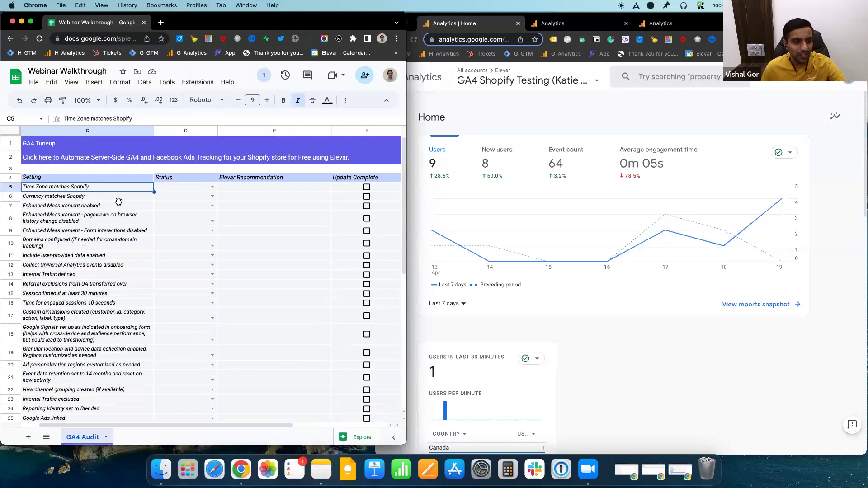
Examine the status choices available for the Time Zone matches Shopify check, leaving its status empty.
left_click(175, 189)
left_click(219, 187)
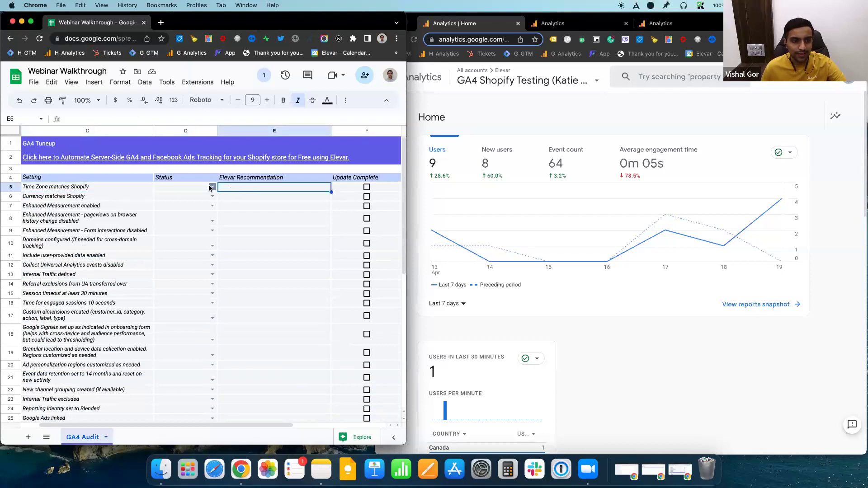
left_click(211, 188)
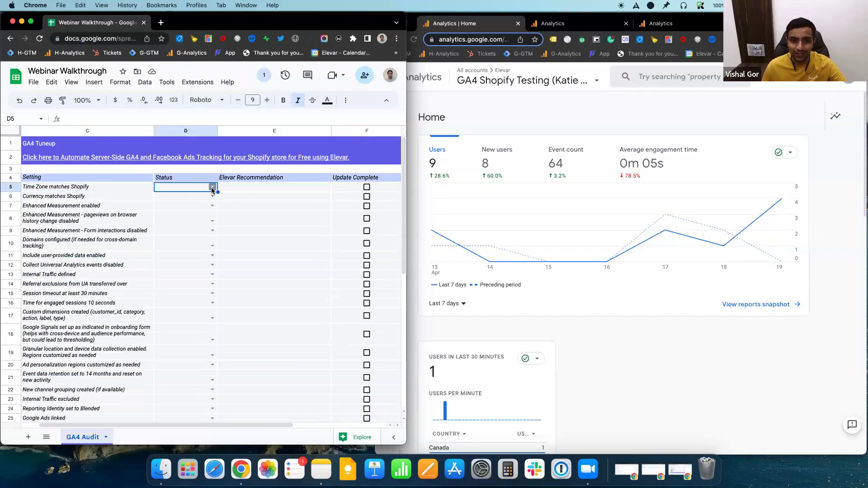
left_click(239, 196)
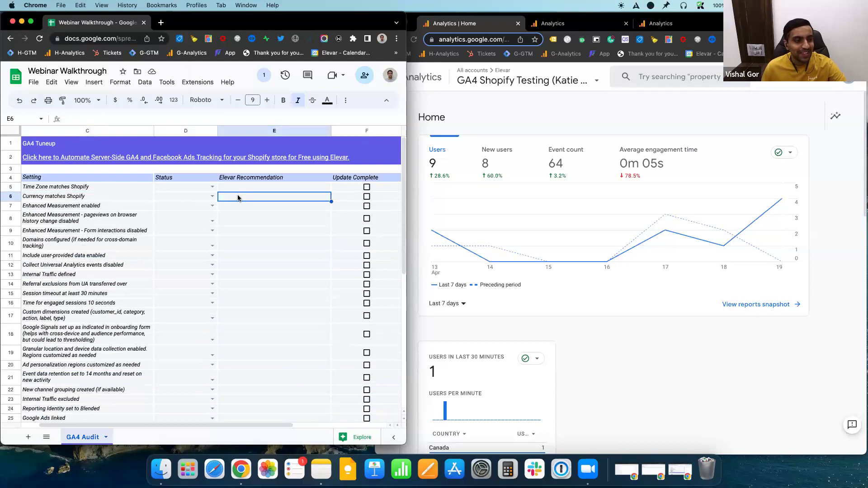
left_click(195, 189)
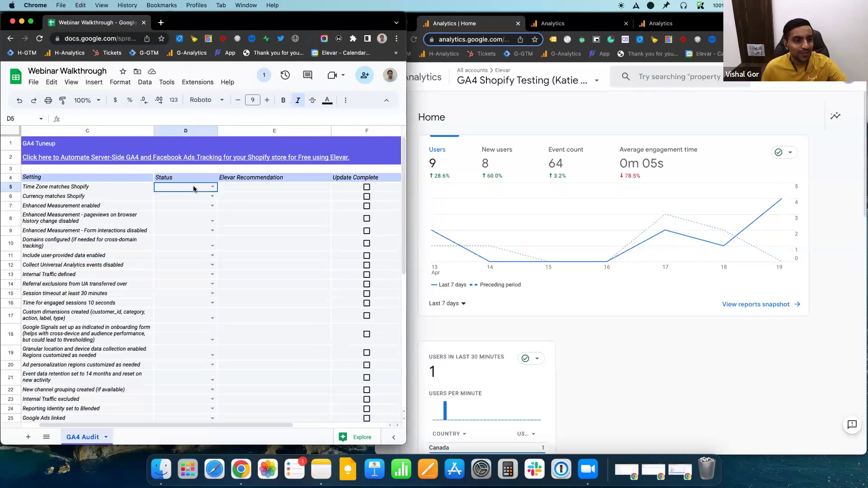
left_click(112, 191)
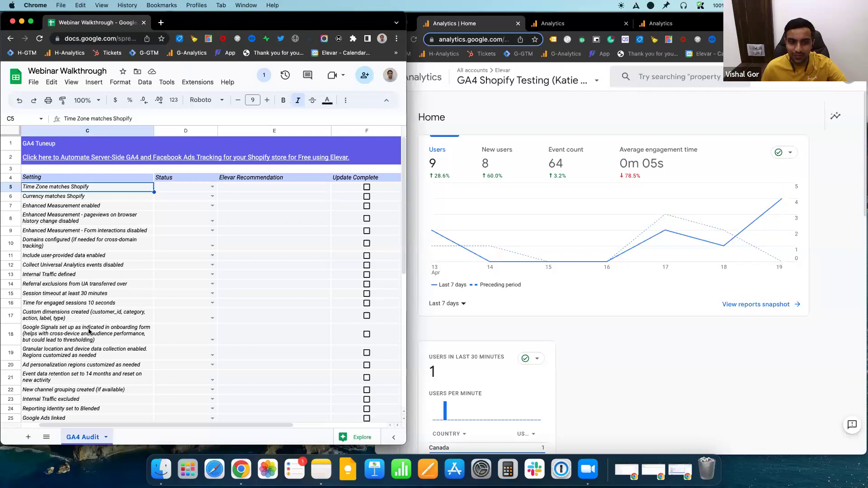
left_click(186, 240)
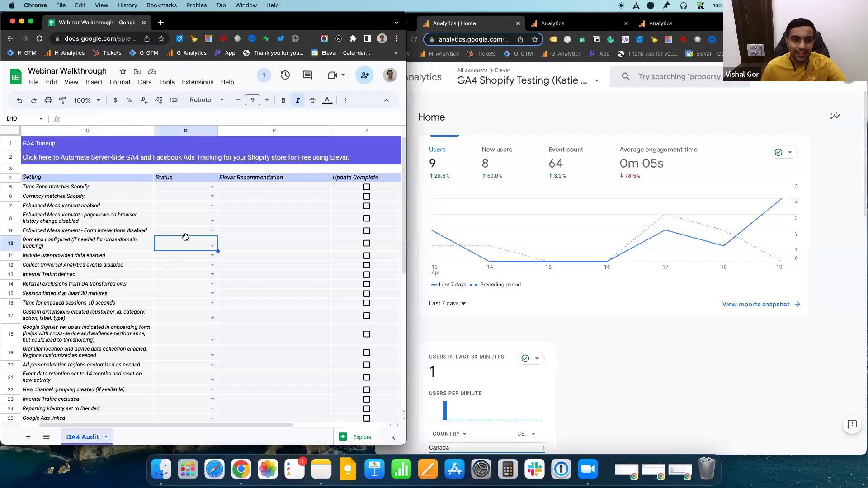
left_click(199, 189)
left_click(212, 187)
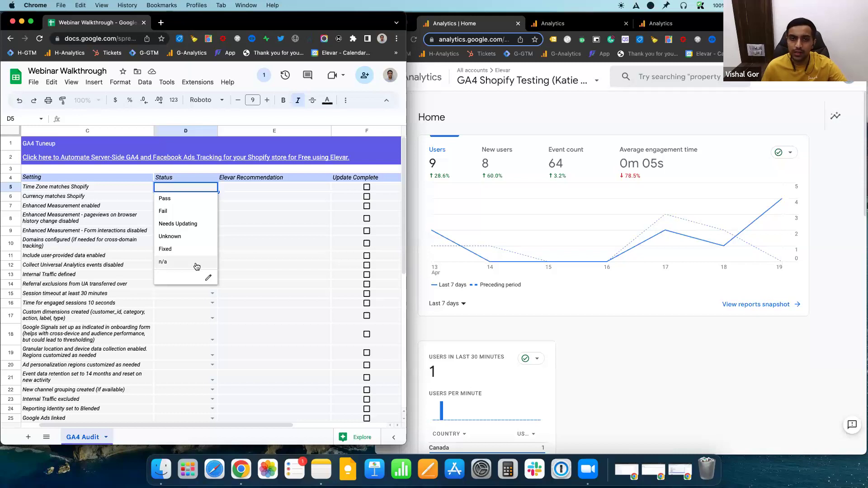
left_click(254, 186)
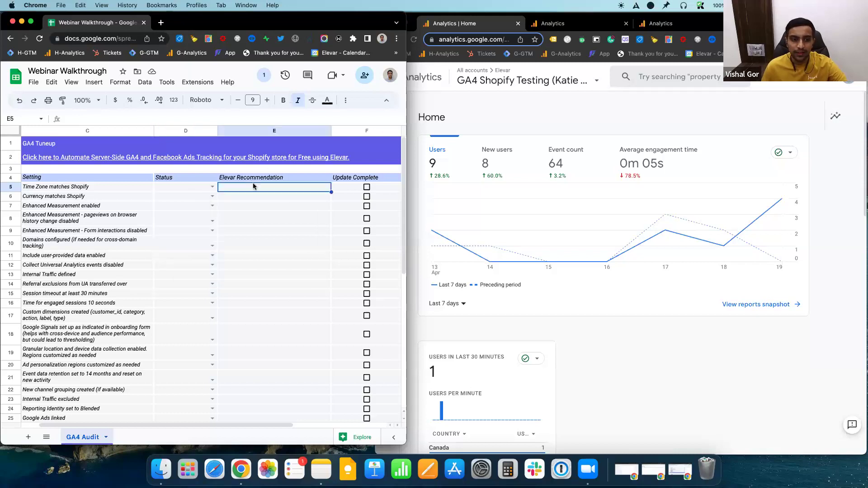
left_click(289, 197)
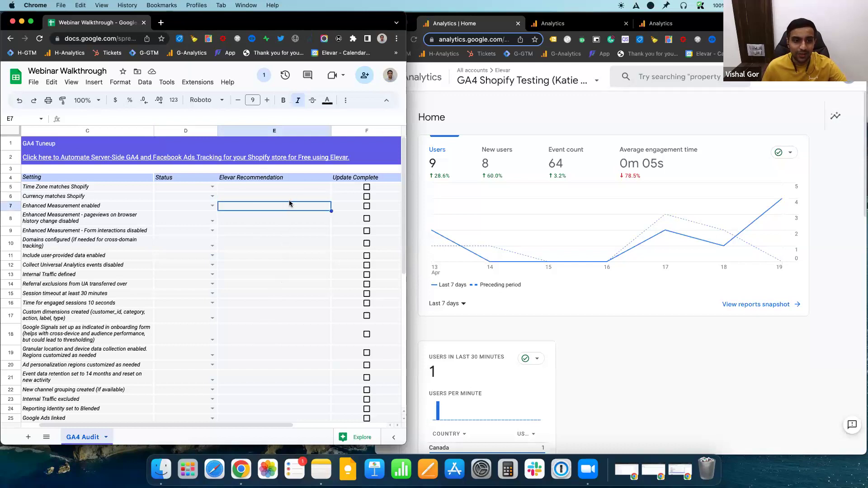
double_click(290, 197)
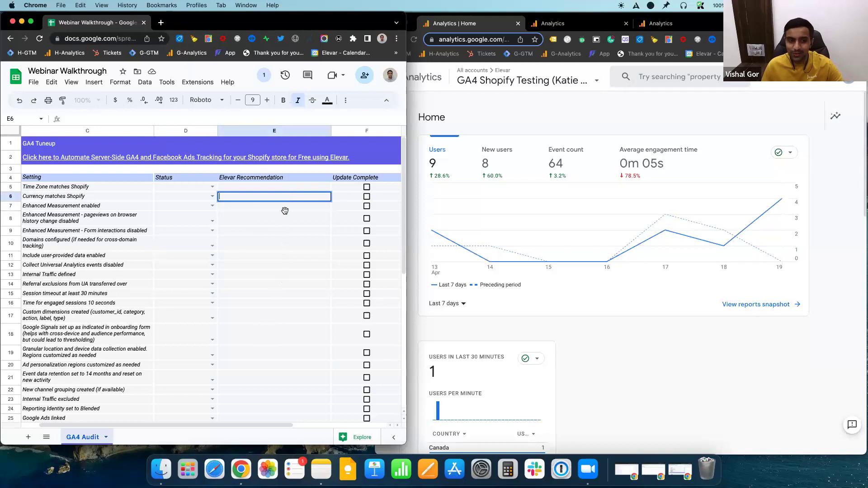
left_click(286, 206)
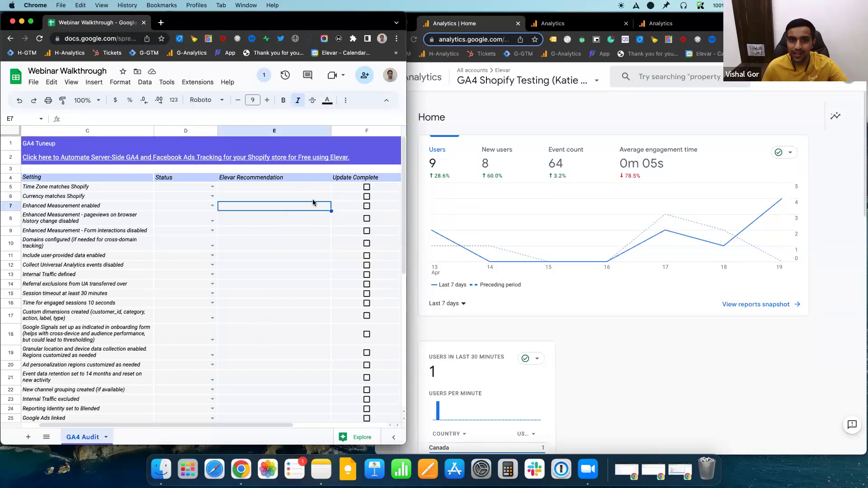
left_click(380, 215)
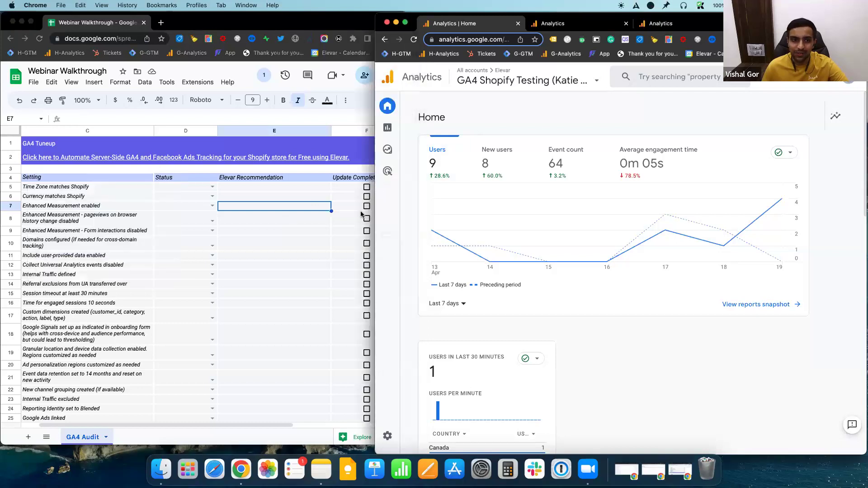
left_click(297, 246)
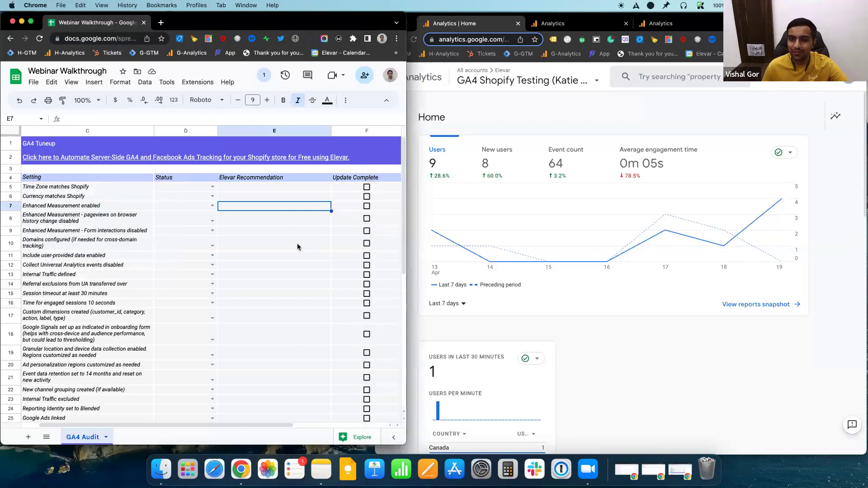
left_click(254, 249)
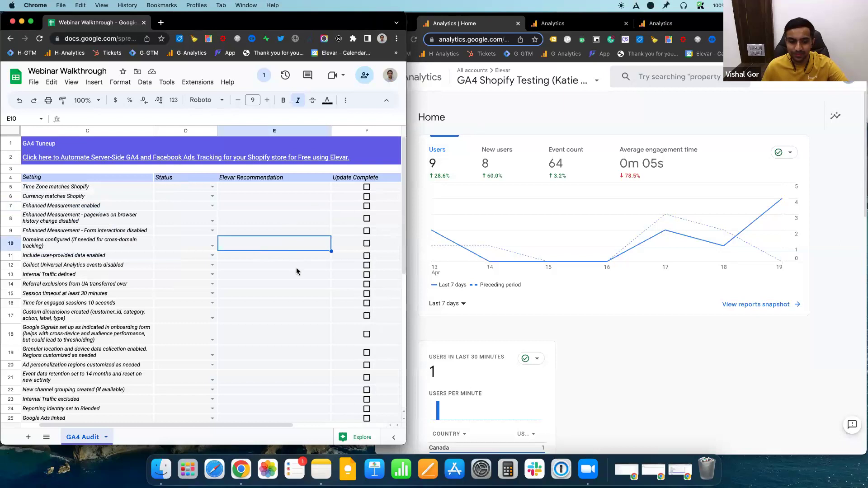
left_click(229, 205)
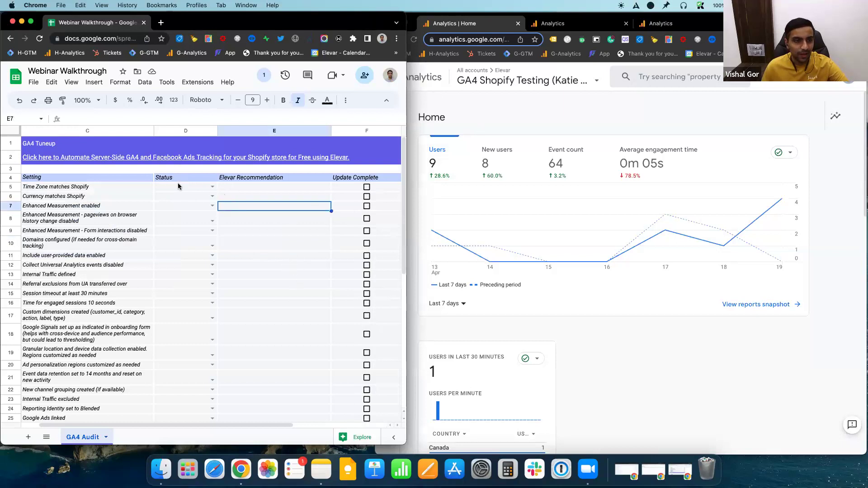
left_click(178, 185)
left_click(82, 197)
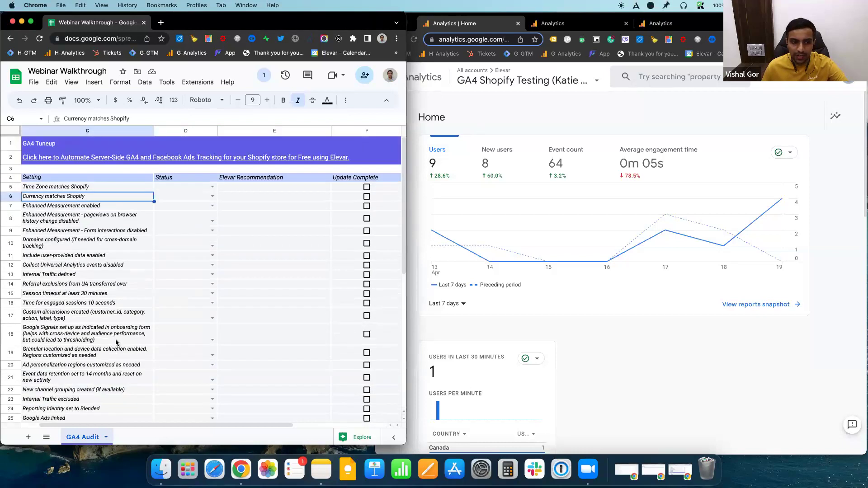
left_click(260, 233)
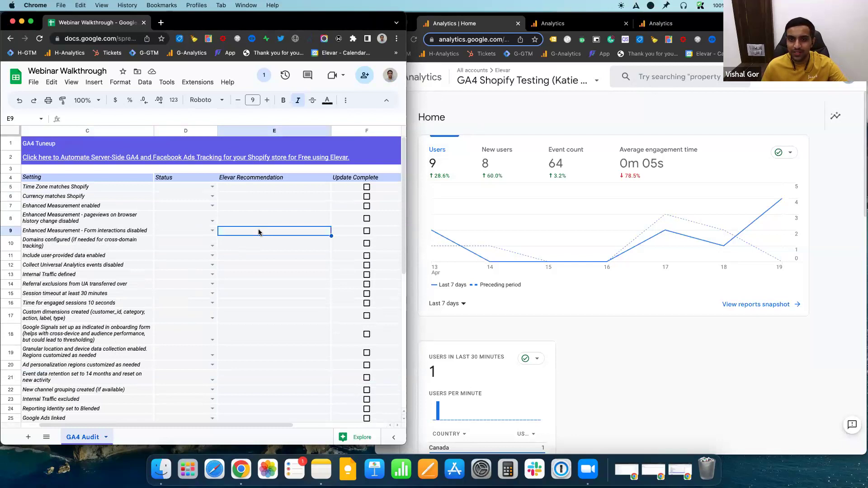
For the Time Zone matches Shopify check, open the Elevar Store's Shopify admin in a new browser tab.
left_click(58, 188)
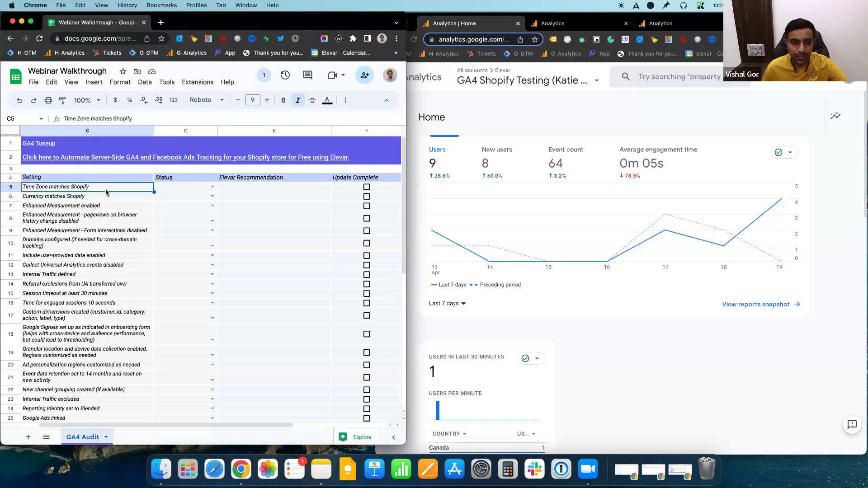
left_click(160, 23)
type("store.getelevar.com")
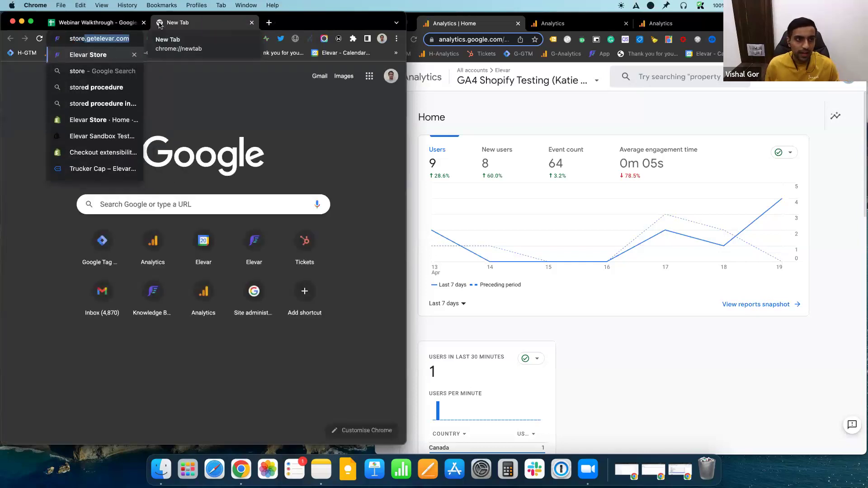
key("Return")
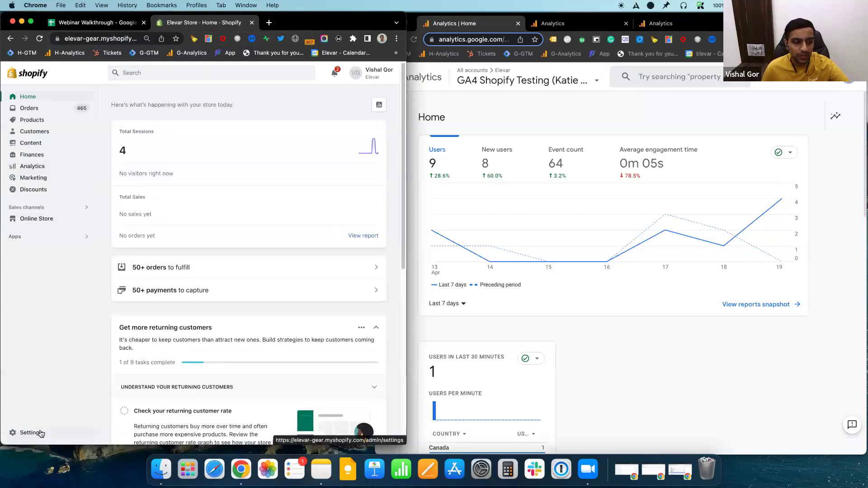
Open the Shopify store details settings and check the store currency and time zone.
left_click(40, 434)
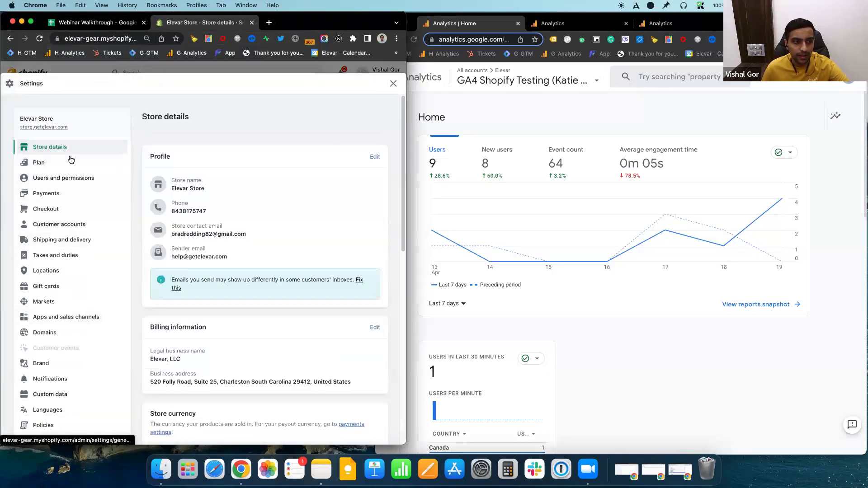
scroll(282, 281, "down", 2)
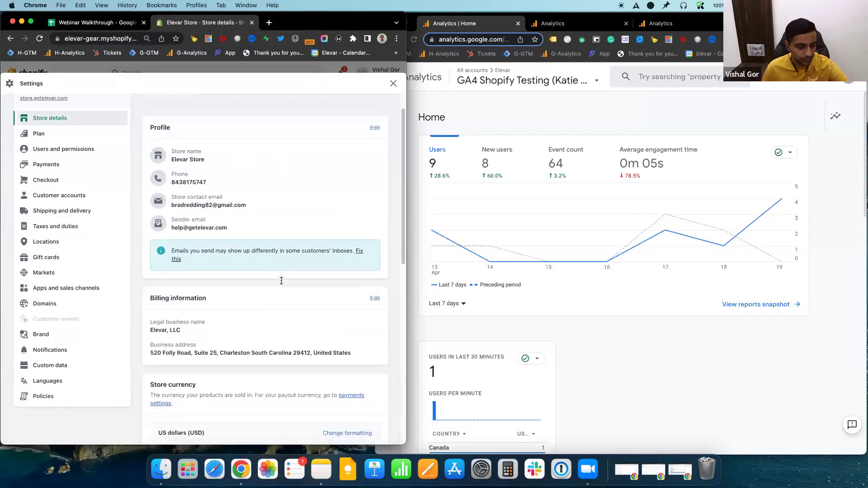
scroll(281, 281, "down", 5)
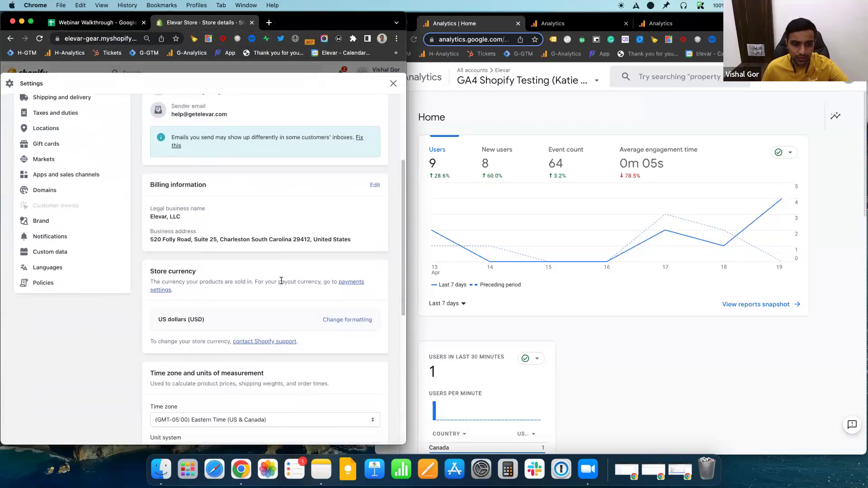
scroll(280, 280, "down", 6)
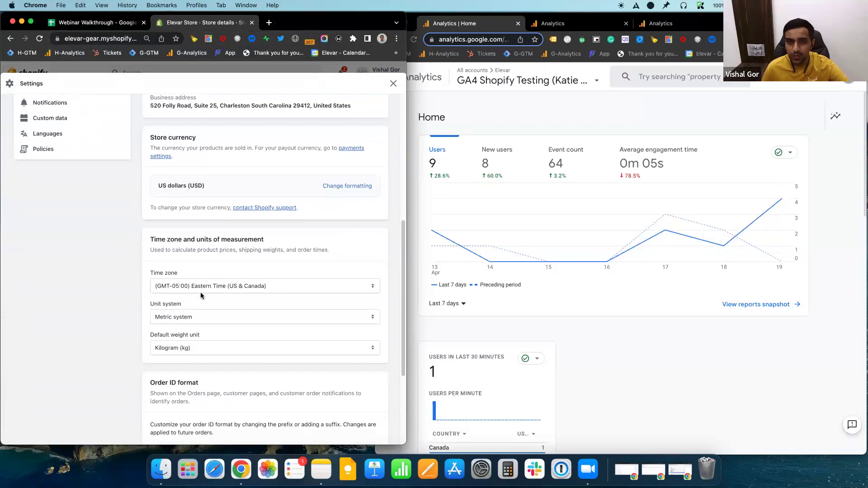
Open the GA4 property's settings and compare its reporting time zone with the Shopify store's time zone.
left_click(631, 361)
mouse_move(388, 435)
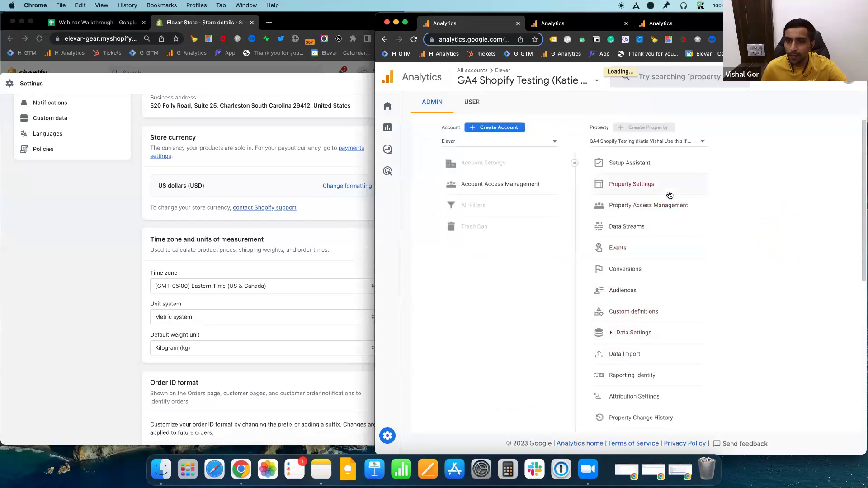
left_click(670, 195)
left_click(687, 268)
key("Escape")
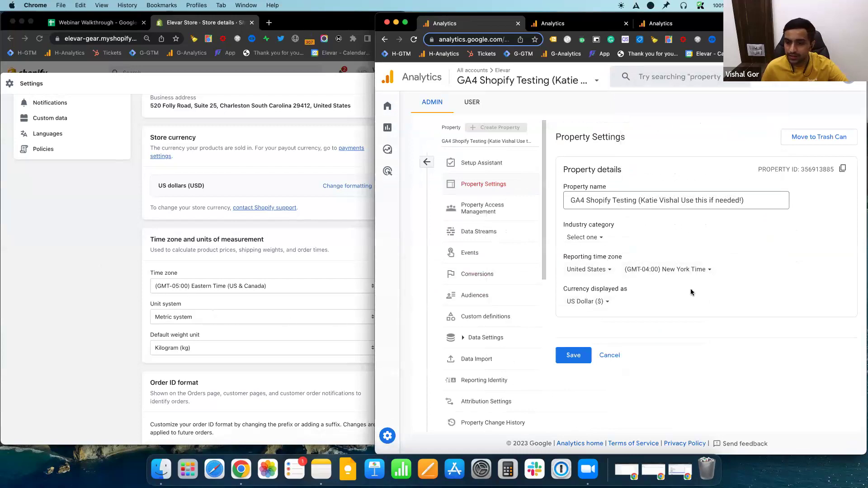
left_click(156, 294)
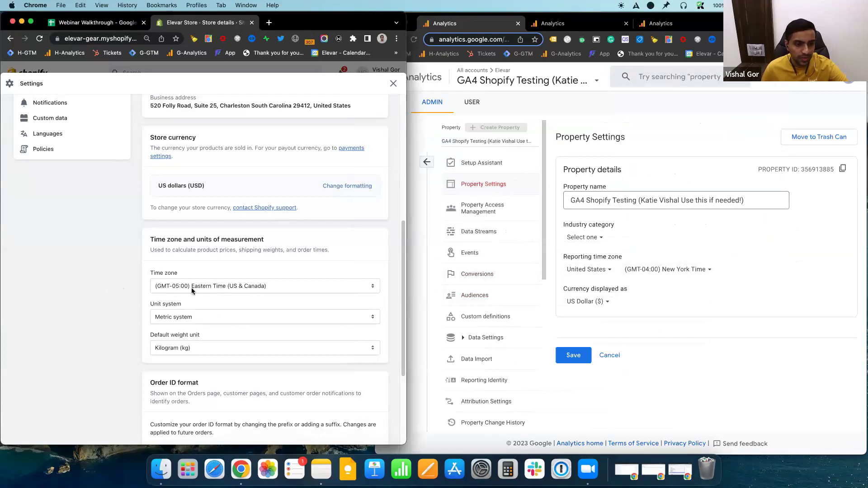
Set the GA4 property's reporting time zone to (GMT-05:00) Chicago Time.
left_click(639, 286)
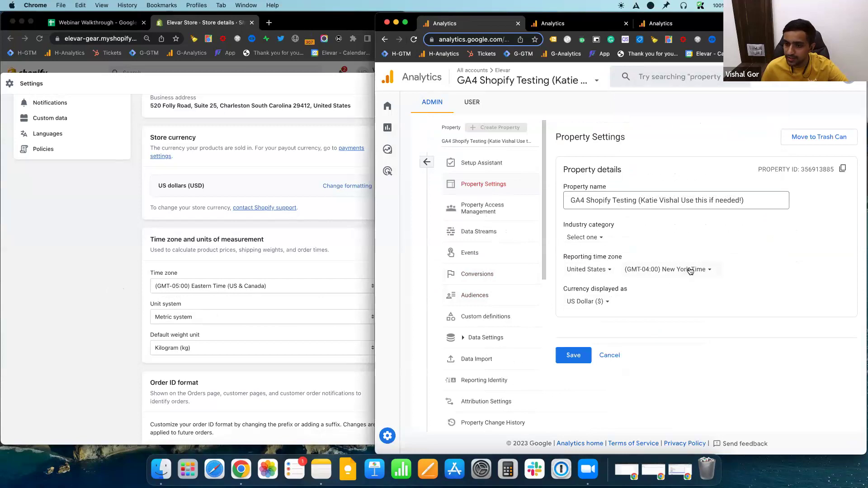
left_click(660, 269)
scroll(697, 224, "down", 3)
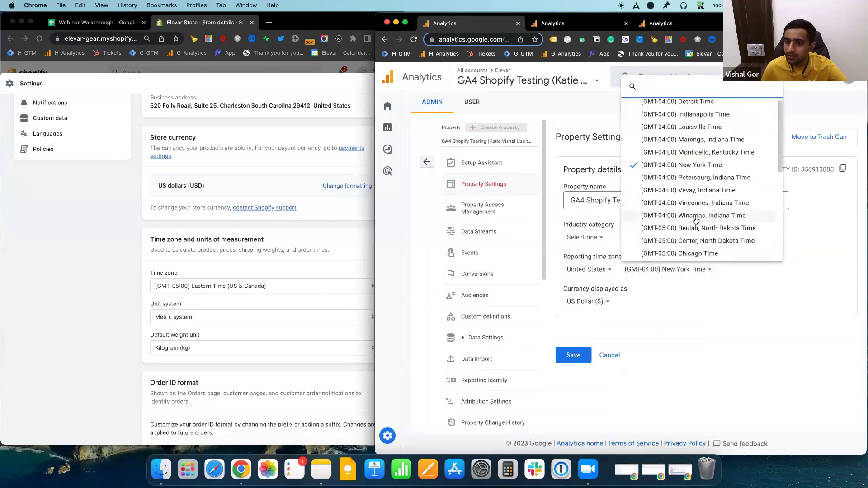
left_click(698, 236)
In the GA4 Audit checklist, mark Time Zone matches Shopify as update complete with the status Fixed.
left_click(83, 288)
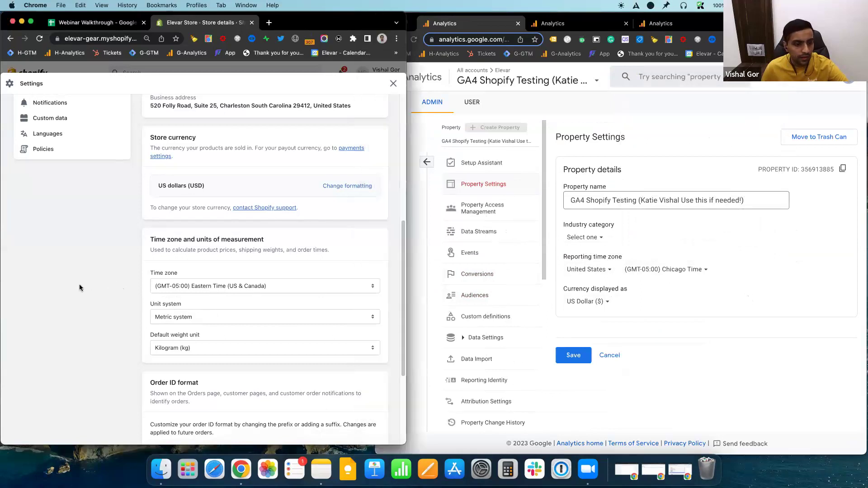
left_click(104, 22)
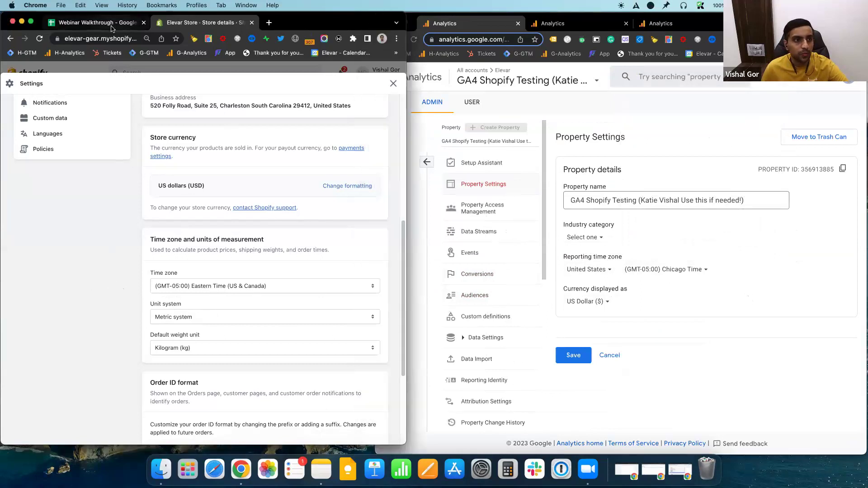
left_click(367, 187)
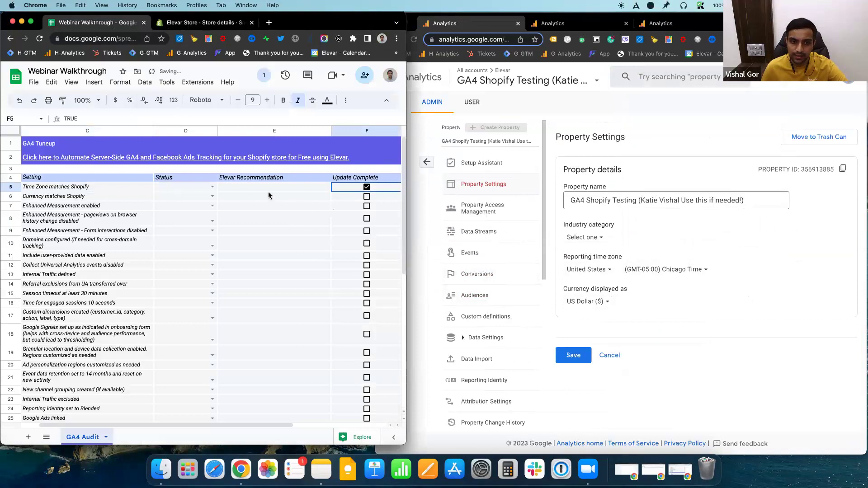
left_click(210, 187)
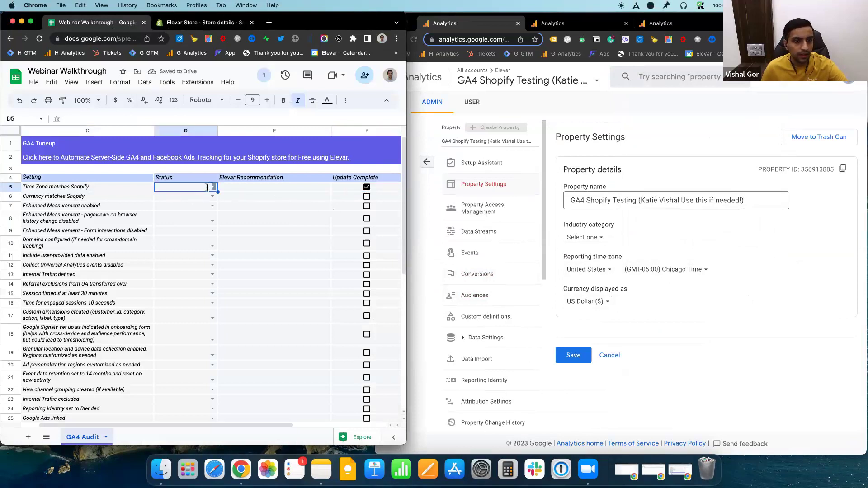
left_click(178, 249)
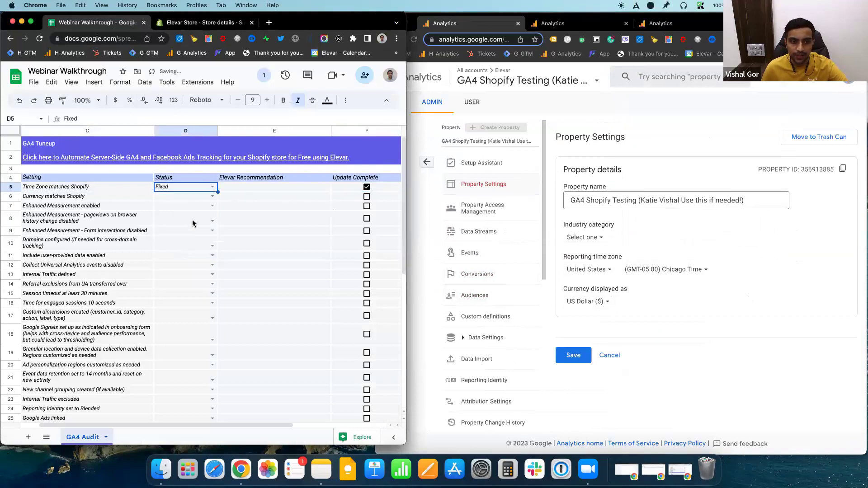
For the Currency matches Shopify check, compare the Shopify store currency with the currency displayed in the GA4 property settings.
left_click(180, 197)
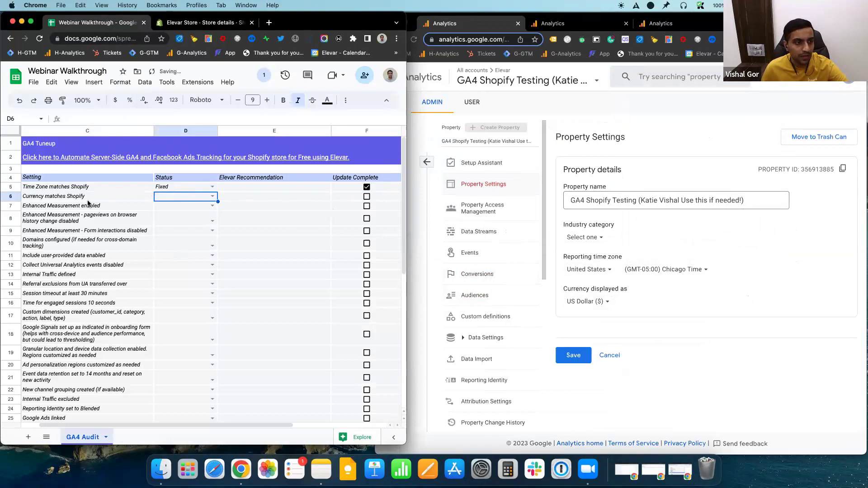
left_click(91, 197)
left_click(161, 26)
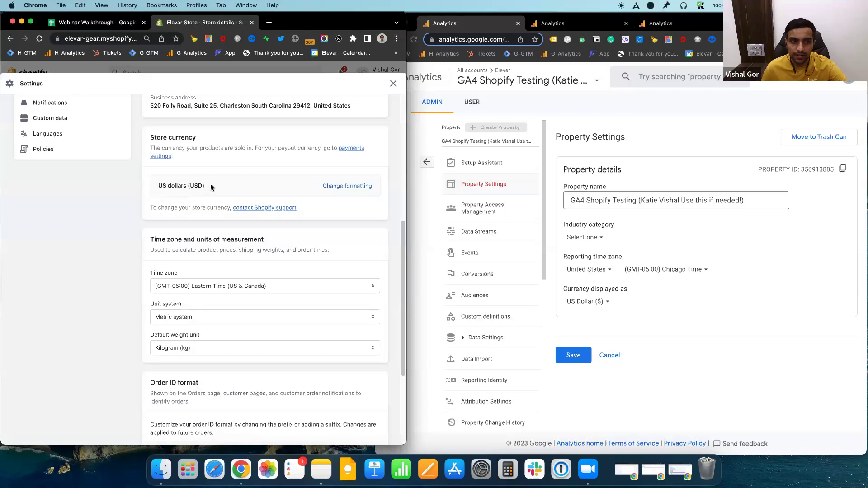
left_click(707, 303)
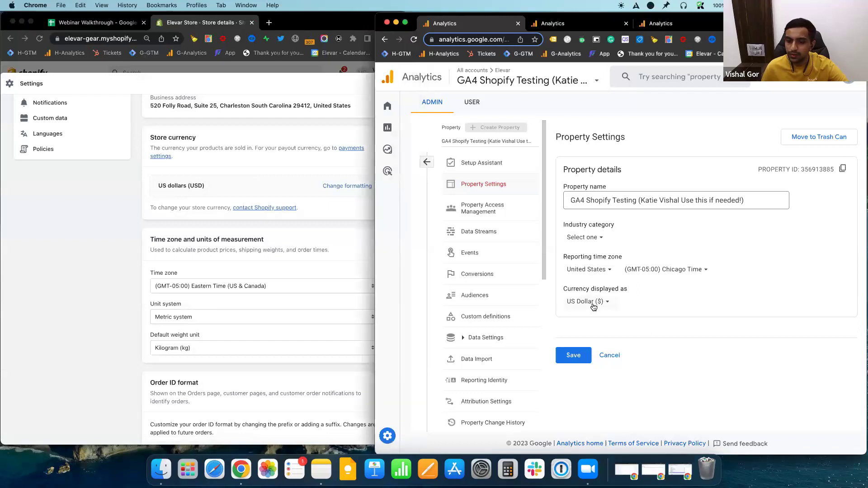
In the checklist, set the Currency matches Shopify status to Pass and mark it update complete.
left_click(121, 28)
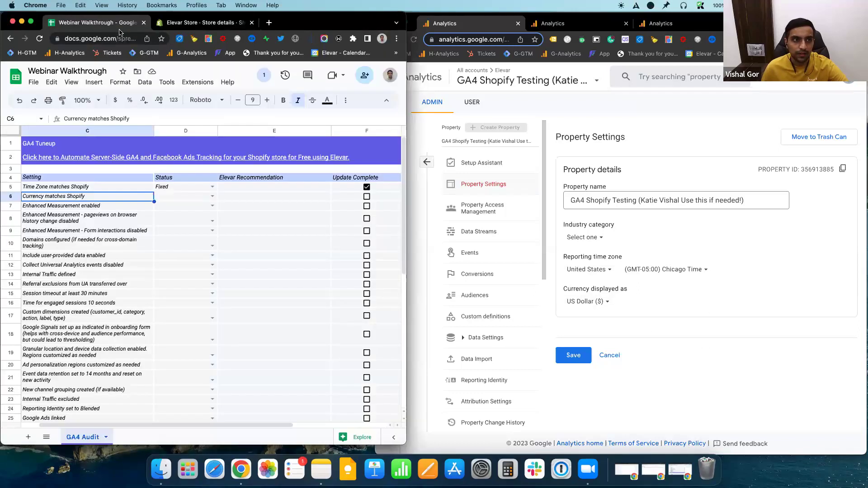
left_click(211, 196)
left_click(196, 209)
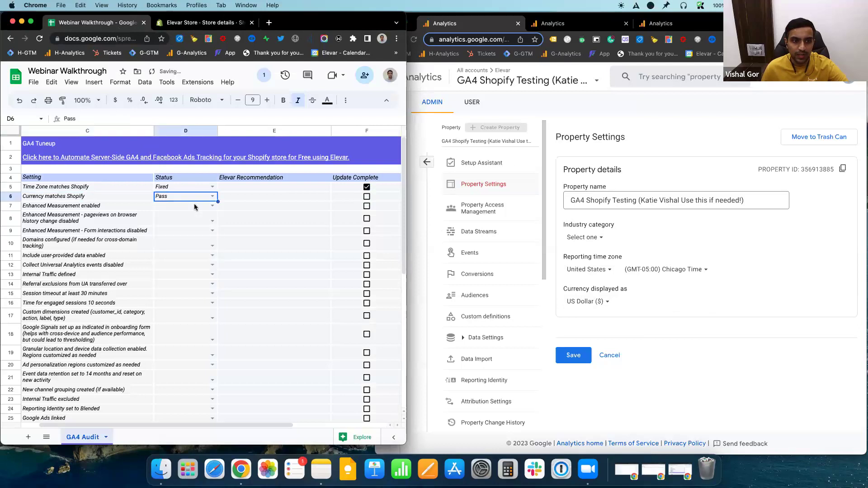
left_click(367, 196)
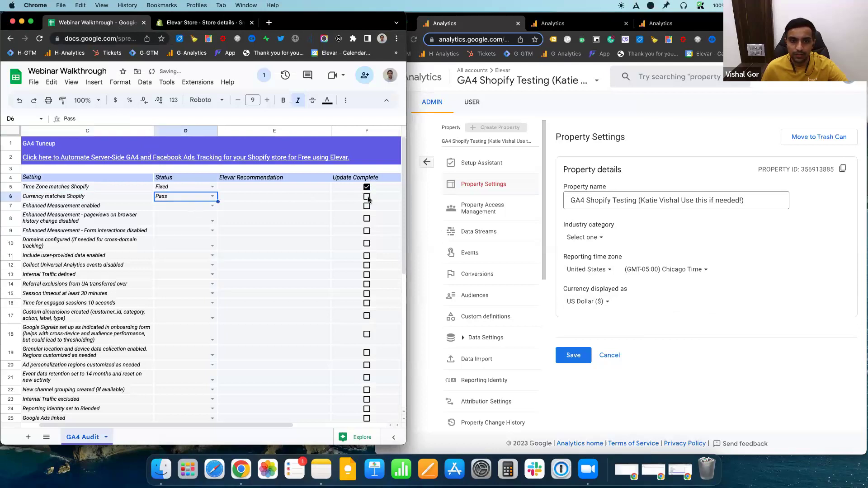
For the Enhanced Measurement enabled check, open the elevar gear data stream in GA4 and check whether enhanced measurement is on.
left_click(182, 206)
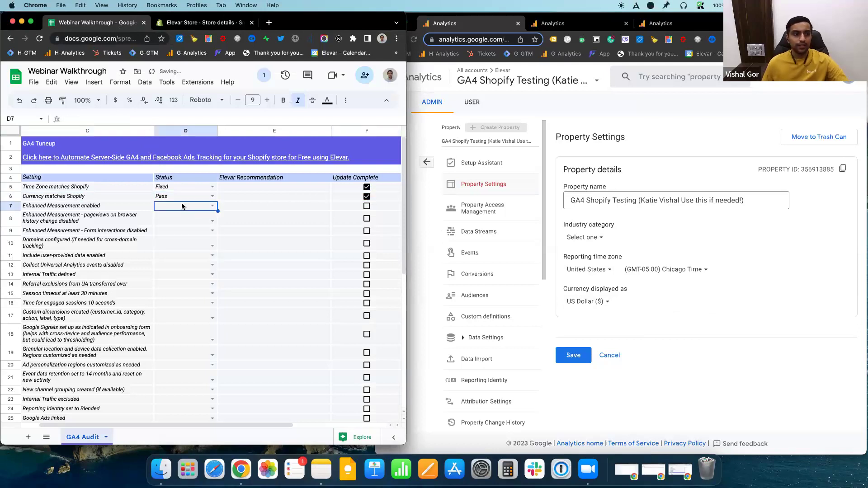
left_click(125, 206)
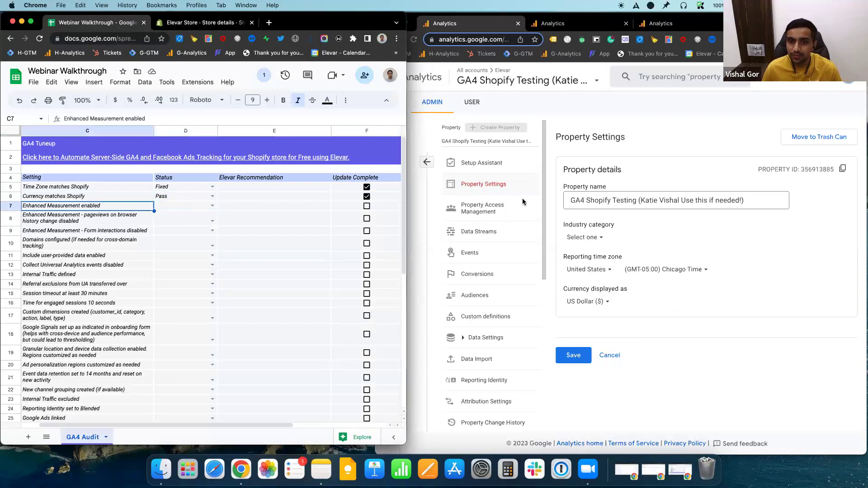
left_click(430, 164)
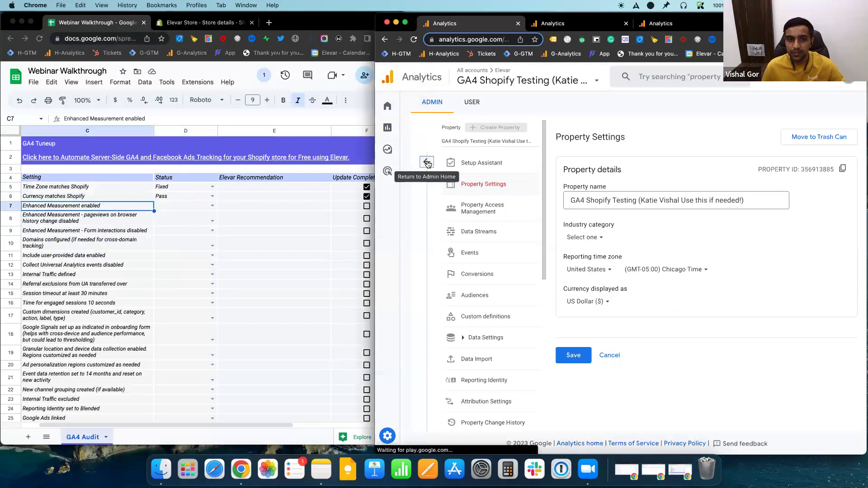
left_click(427, 162)
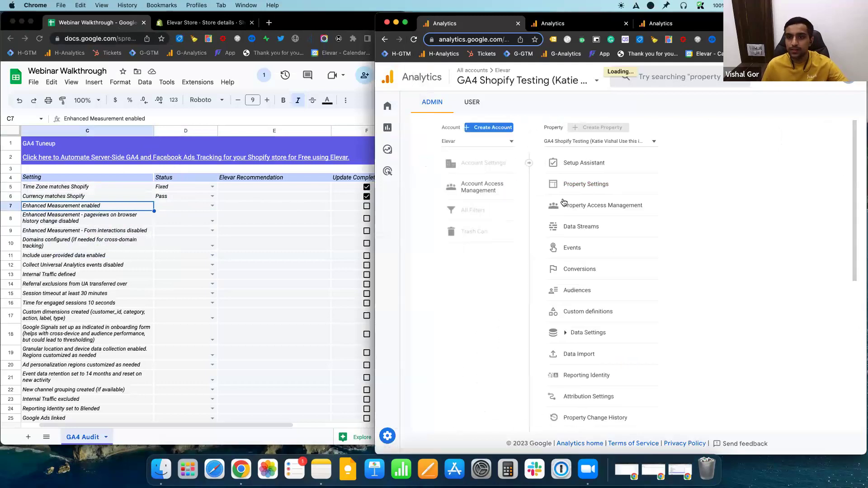
left_click(639, 227)
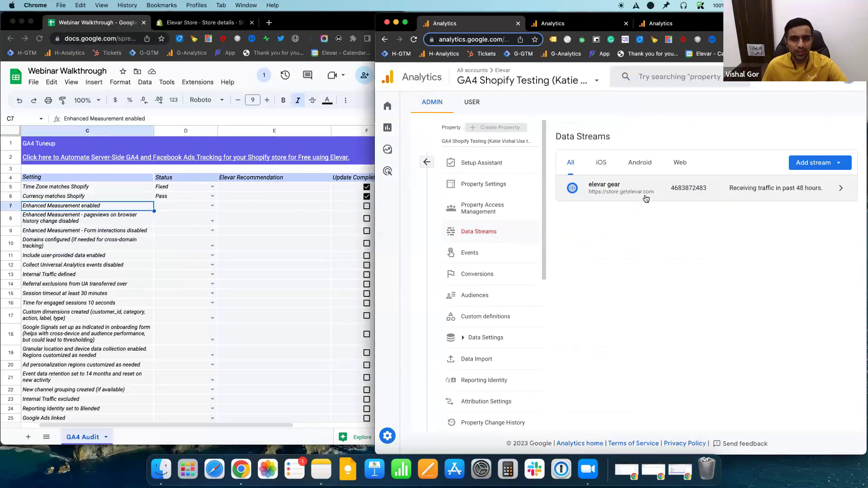
left_click(668, 186)
scroll(676, 260, "down", 1)
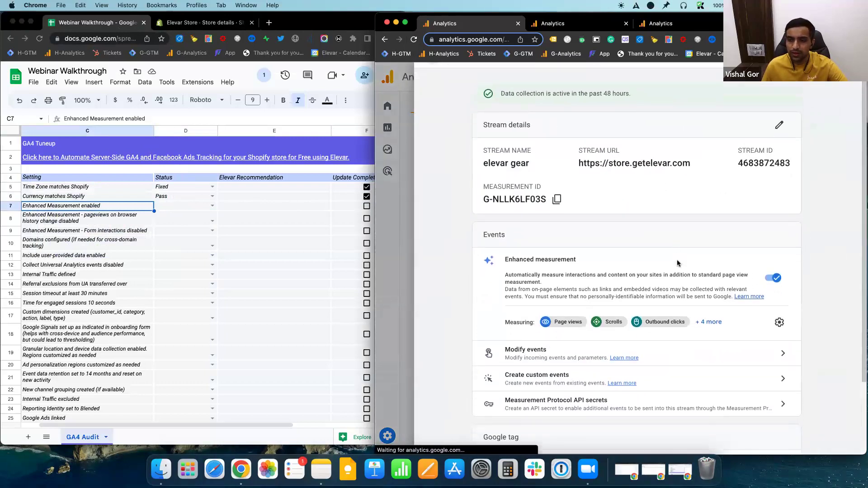
scroll(677, 263, "down", 1)
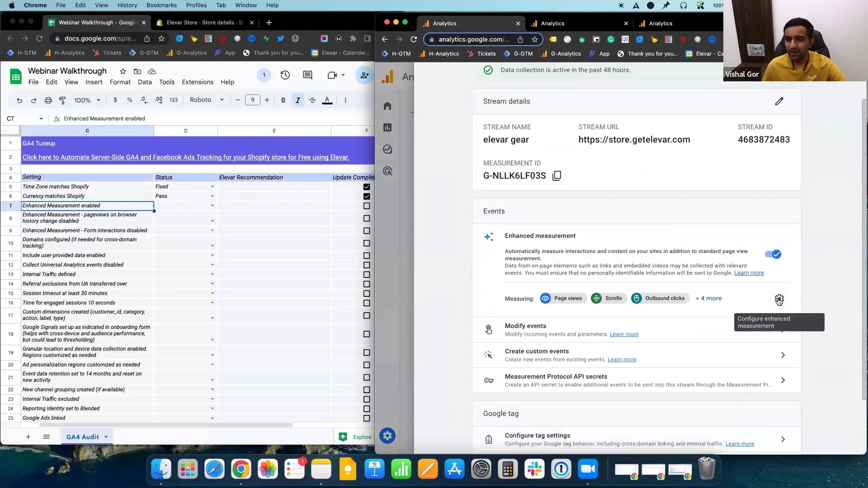
left_click(398, 224)
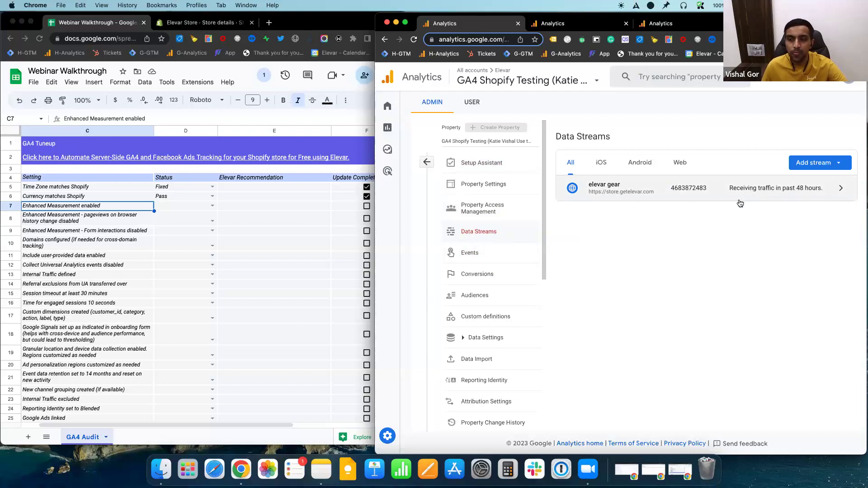
left_click(789, 195)
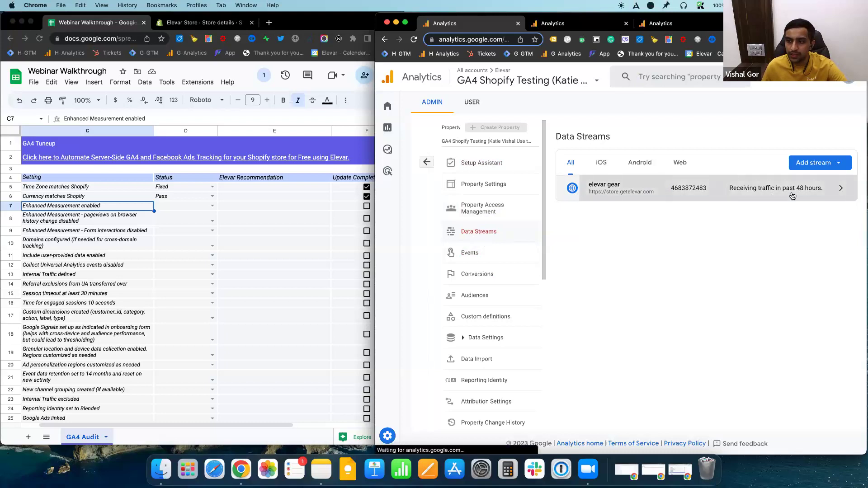
scroll(745, 215, "down", 3)
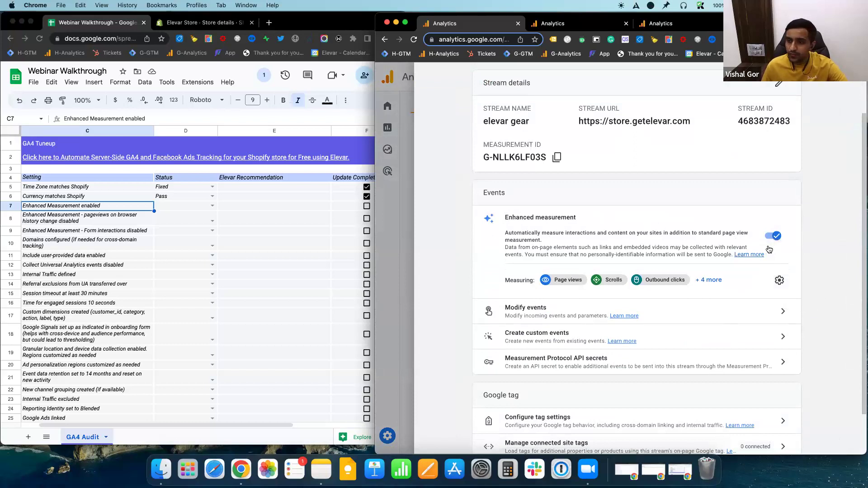
In the checklist, set the Enhanced Measurement enabled status to Pass and mark it update complete.
left_click(212, 209)
left_click(213, 206)
left_click(193, 217)
left_click(366, 206)
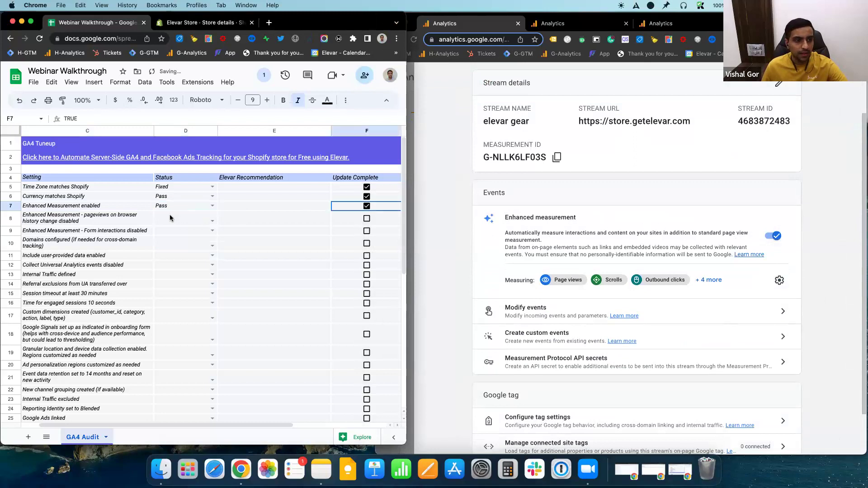
In the stream's enhanced measurement settings, disable page views for page changes based on browser history events and save.
left_click(128, 219)
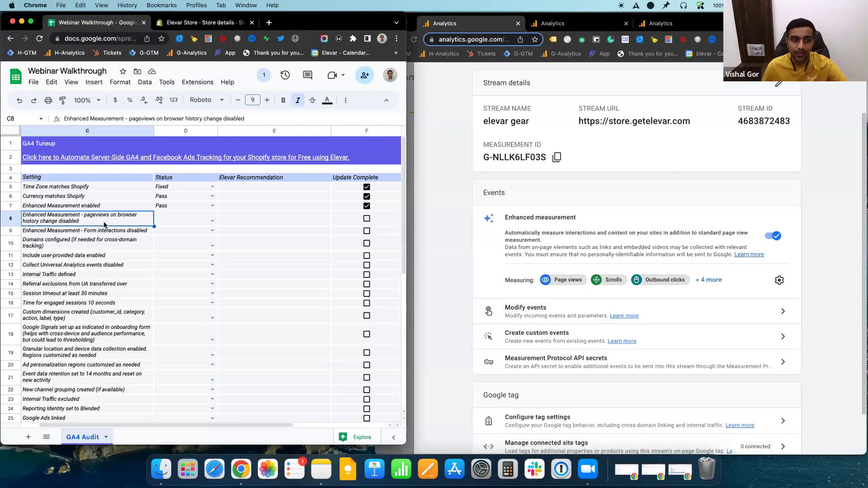
left_click(734, 290)
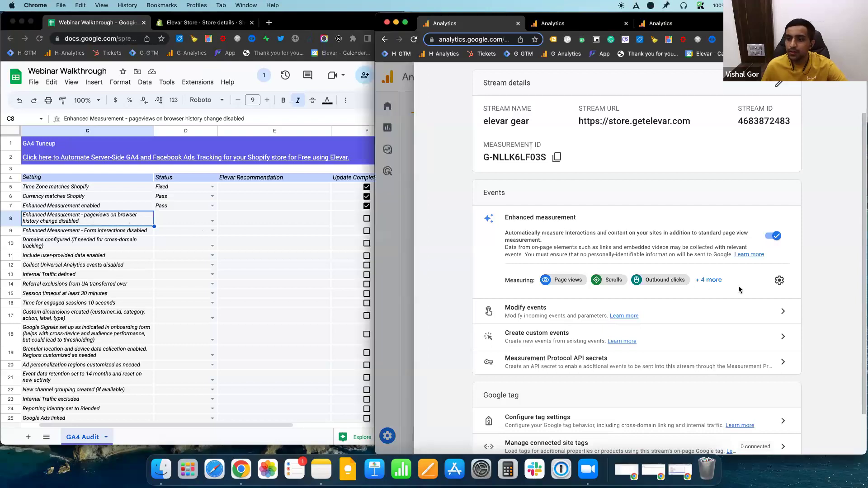
left_click(780, 282)
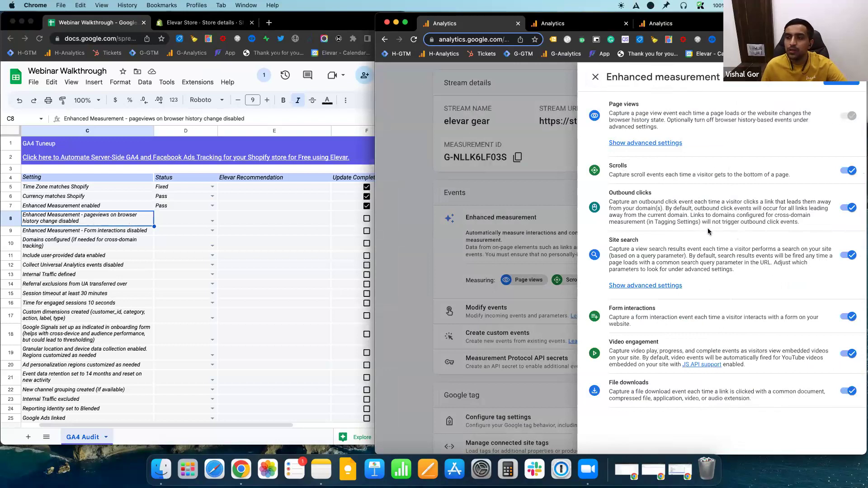
left_click(642, 143)
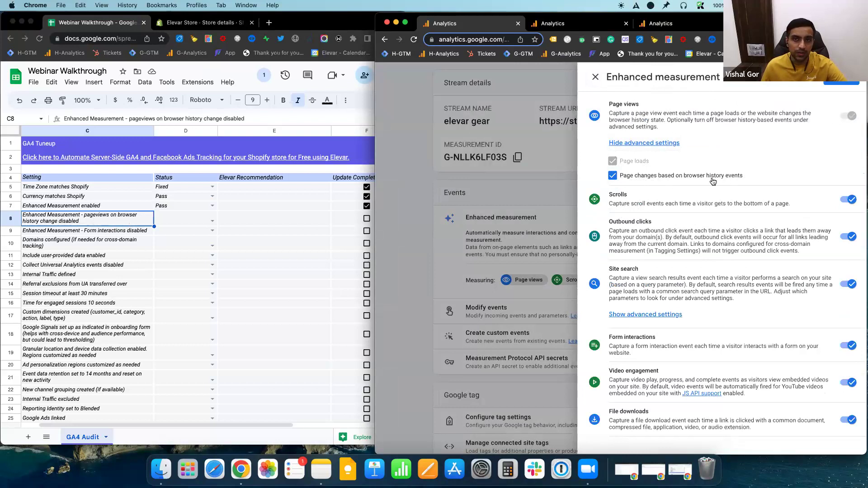
left_click(614, 176)
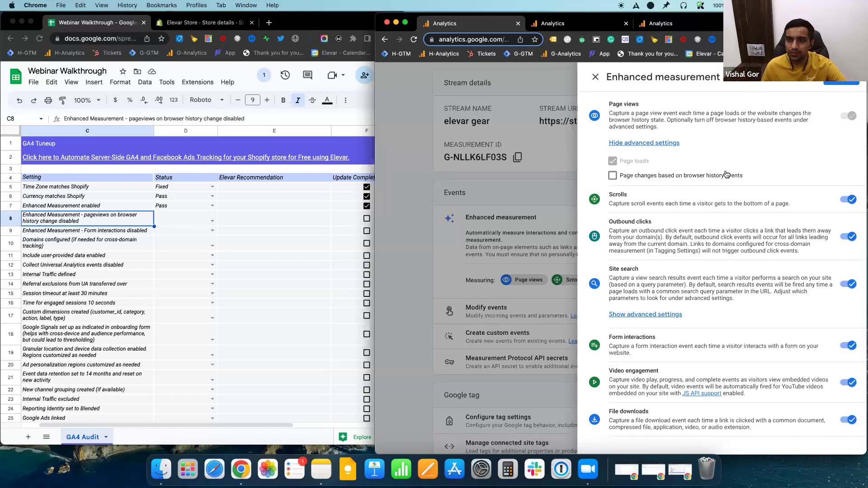
left_click(829, 83)
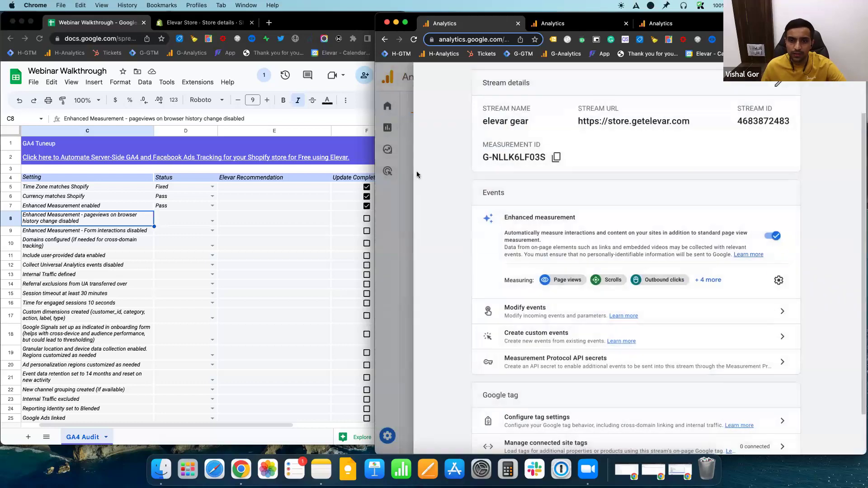
In the checklist, set the status of the pageviews on browser history change disabled check to Fixed.
left_click(207, 221)
left_click(211, 221)
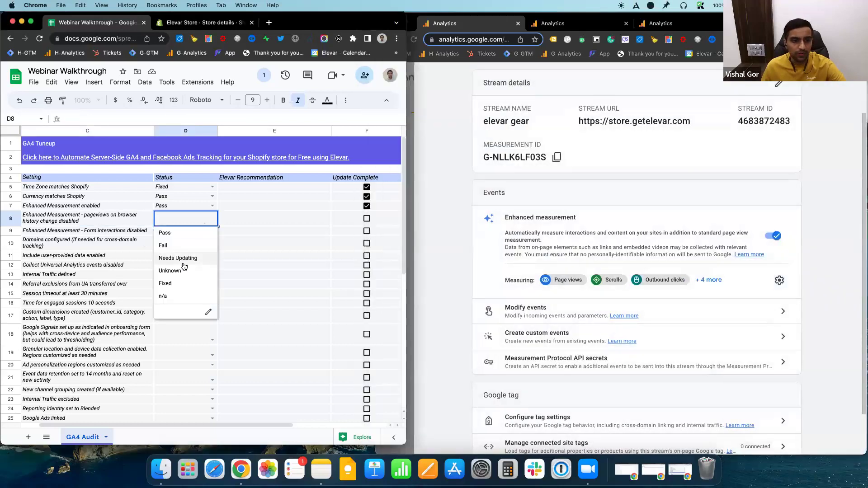
left_click(178, 283)
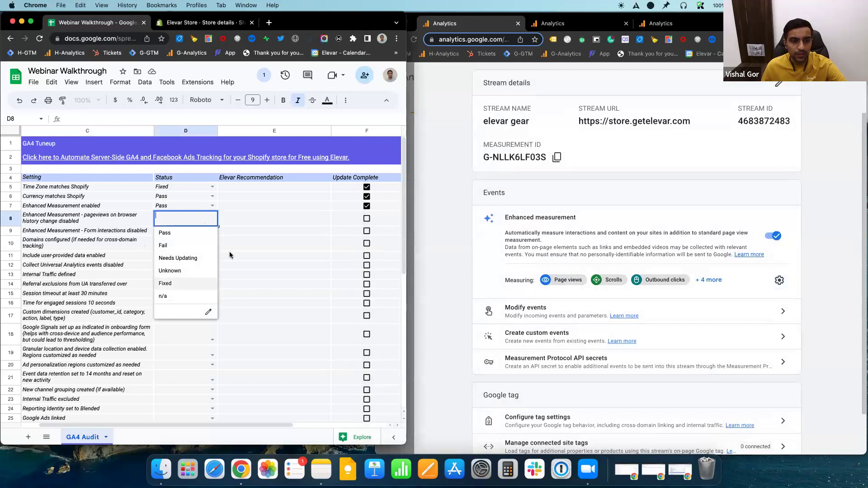
In the checklist, mark the pageviews on browser history change disabled check as update complete.
left_click(366, 220)
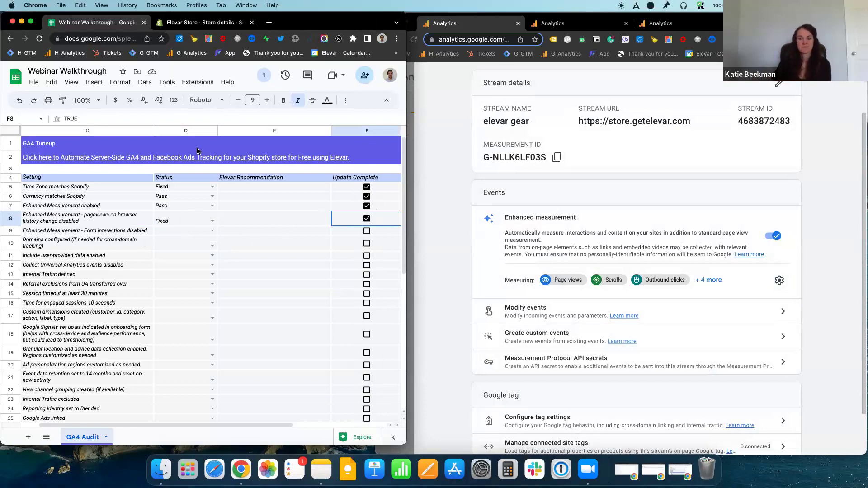
In the Shopify admin, reopen the store details settings and review the store currency and time zone sections, closing the settings when done.
left_click(203, 22)
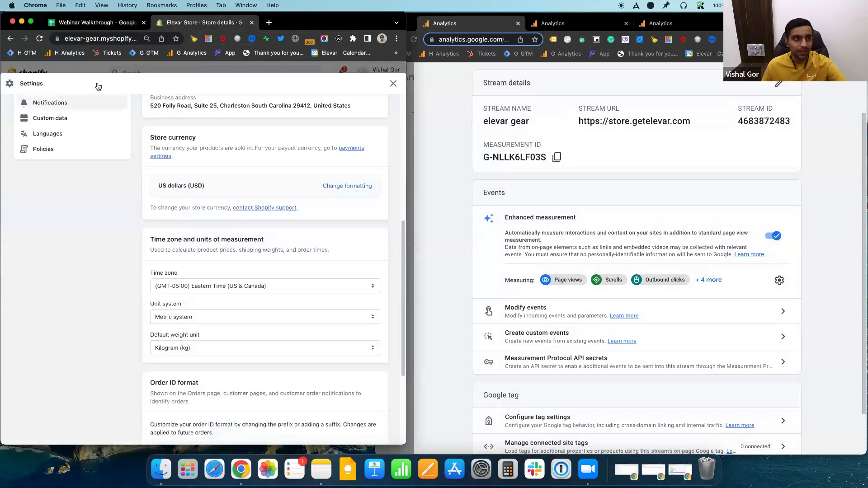
left_click(389, 85)
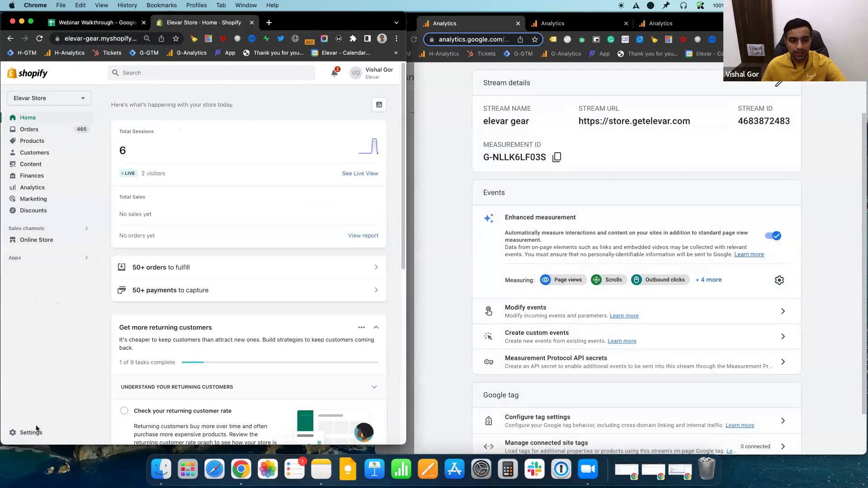
left_click(28, 435)
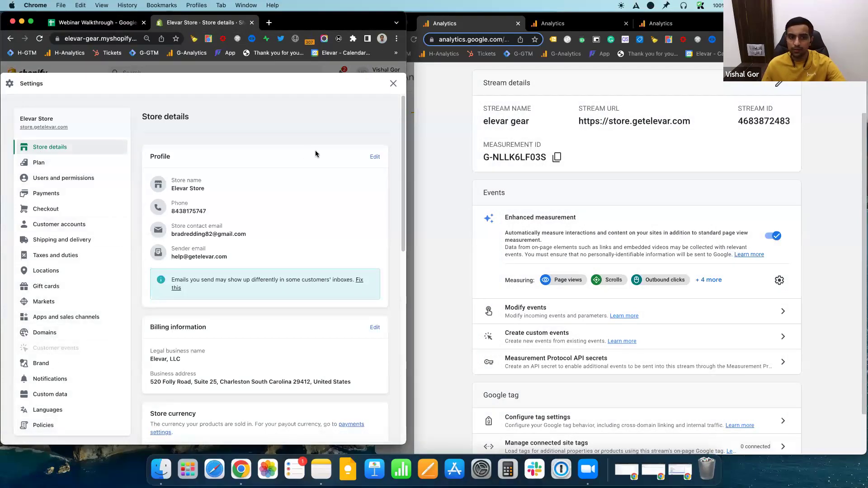
scroll(316, 154, "down", 2)
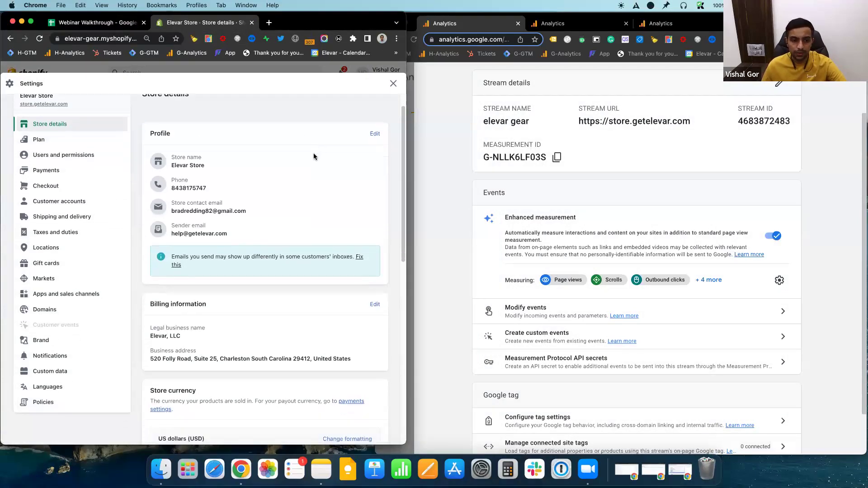
scroll(285, 183, "down", 5)
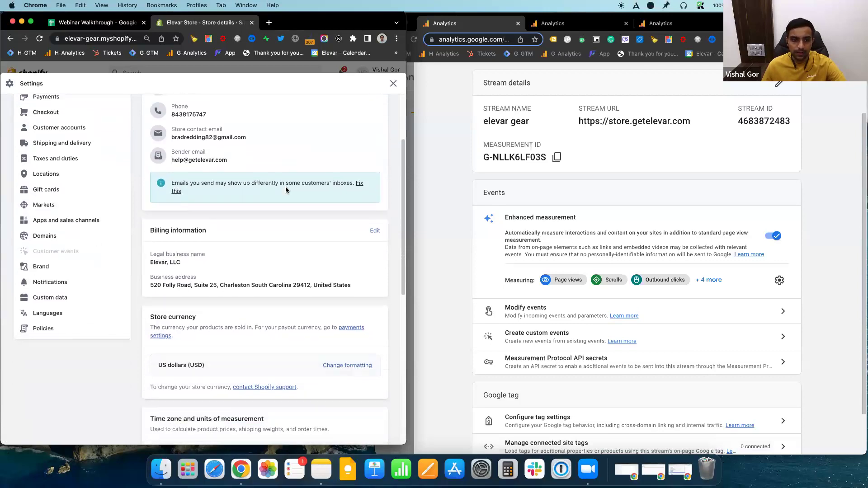
scroll(285, 188, "down", 7)
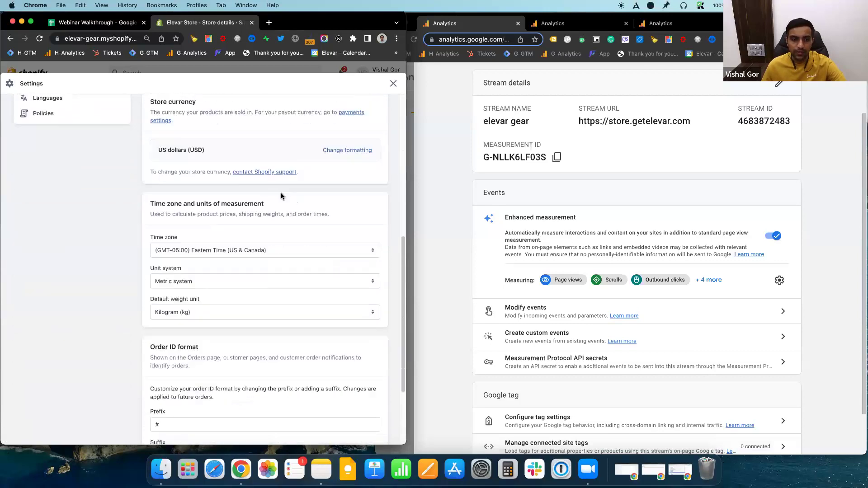
left_click_drag(149, 200, 327, 199)
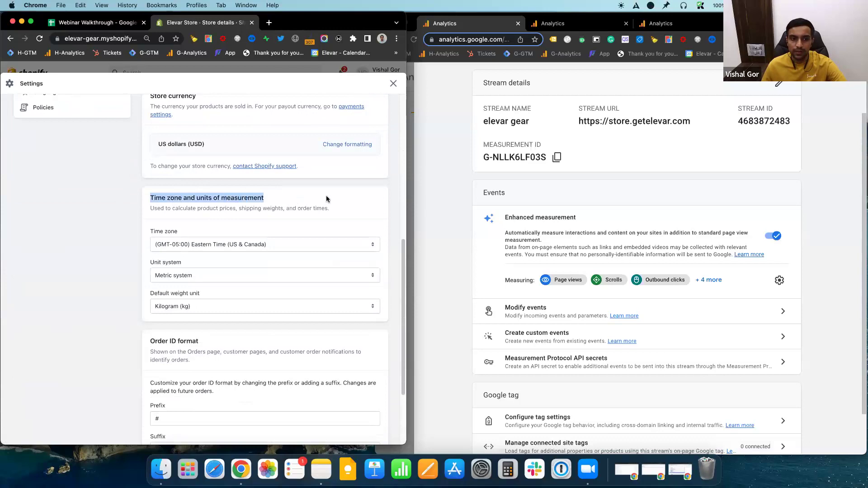
left_click(326, 197)
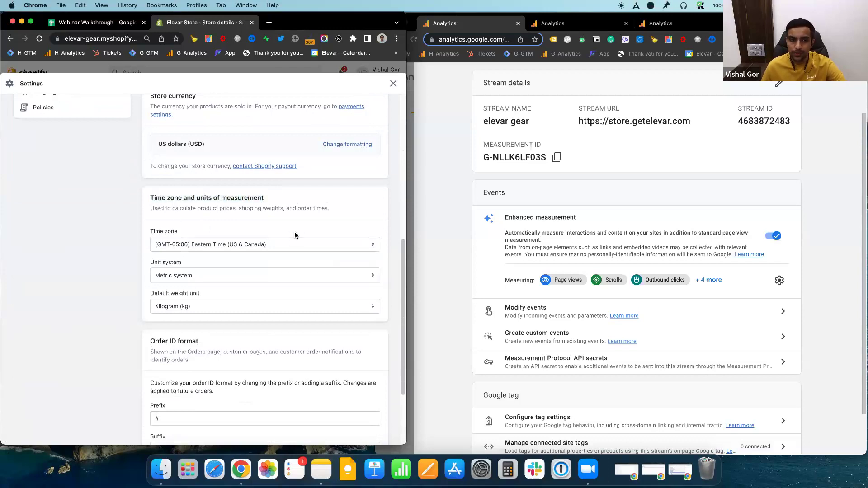
scroll(144, 183, "up", 5)
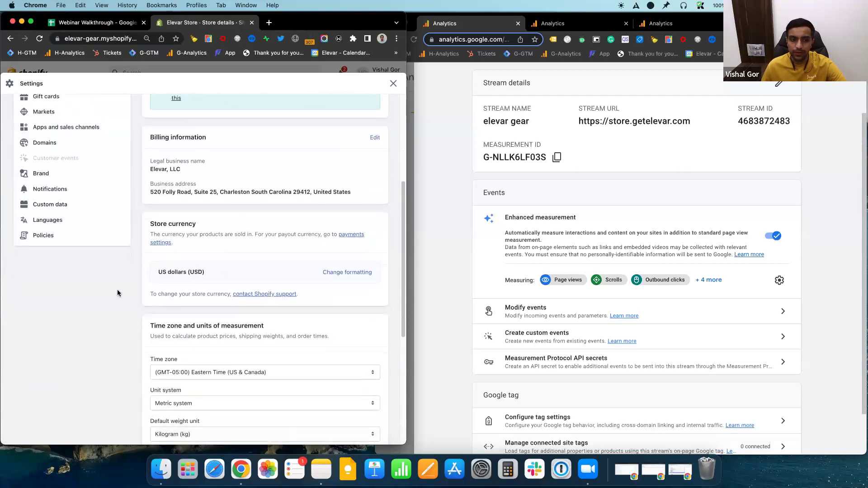
scroll(113, 295, "down", 2)
scroll(113, 294, "down", 1)
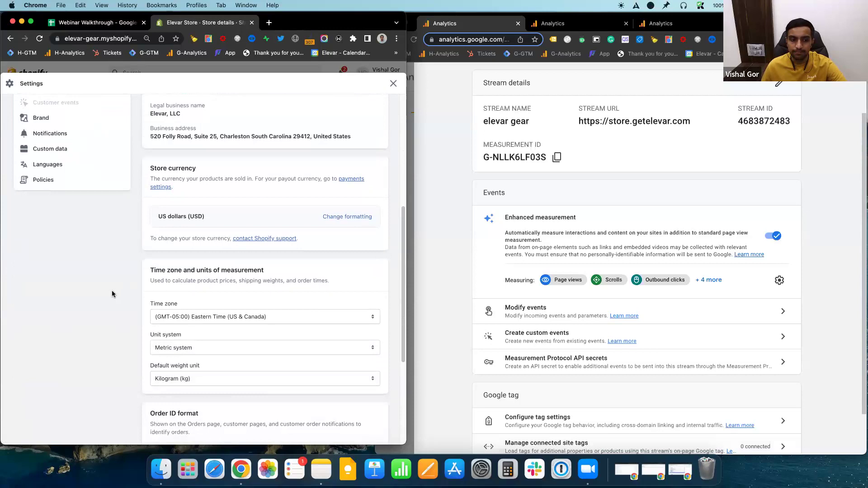
scroll(117, 284, "up", 1)
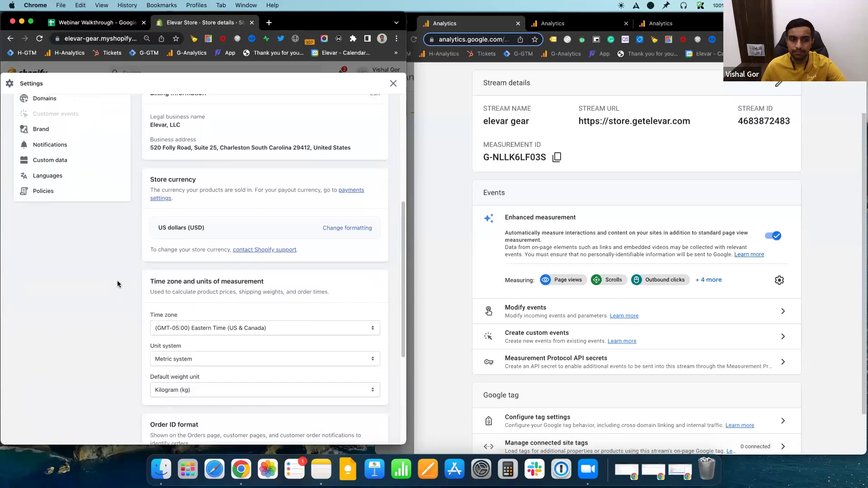
left_click(393, 85)
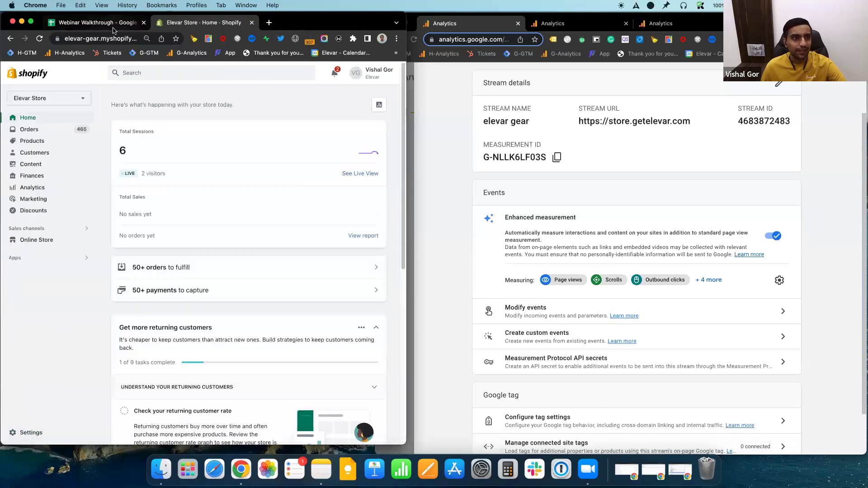
For the checklist's Form interactions disabled check, turn off form interactions in the GA4 stream's enhanced measurement settings and save.
left_click(114, 27)
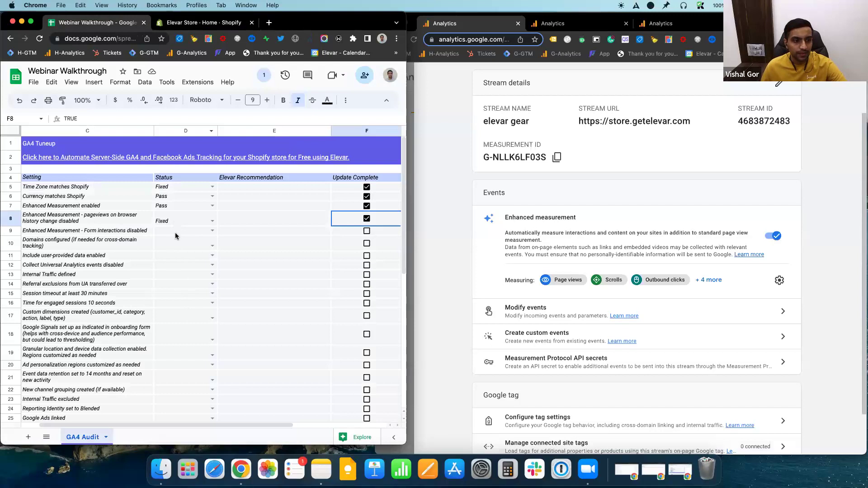
left_click(177, 234)
left_click(116, 234)
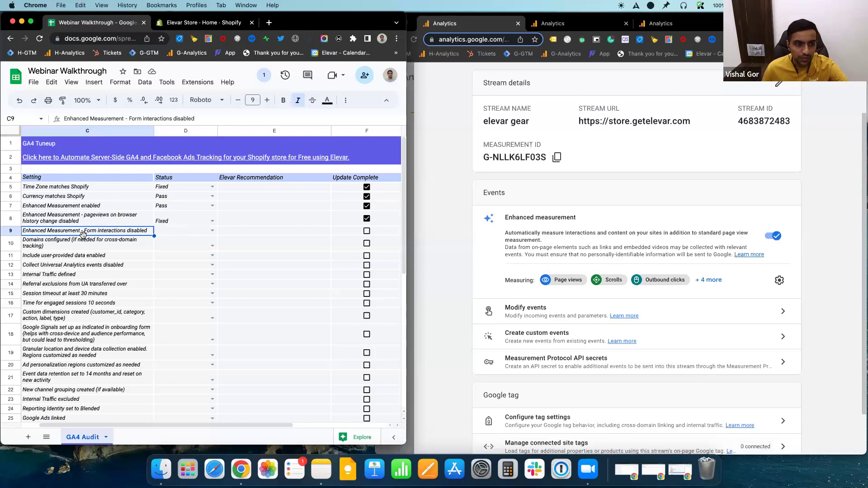
left_click(732, 252)
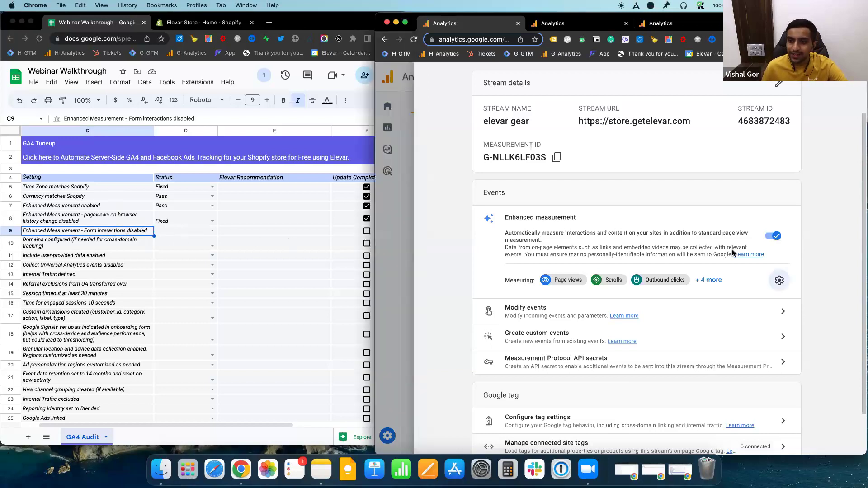
left_click(780, 281)
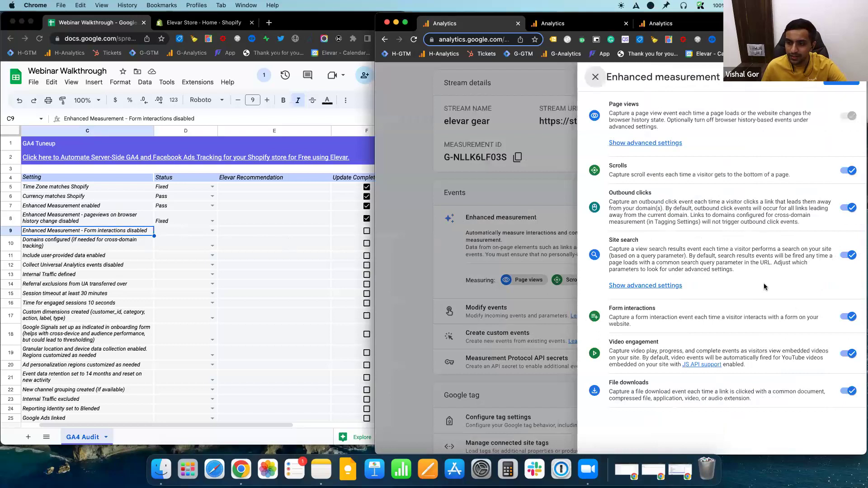
double_click(640, 308)
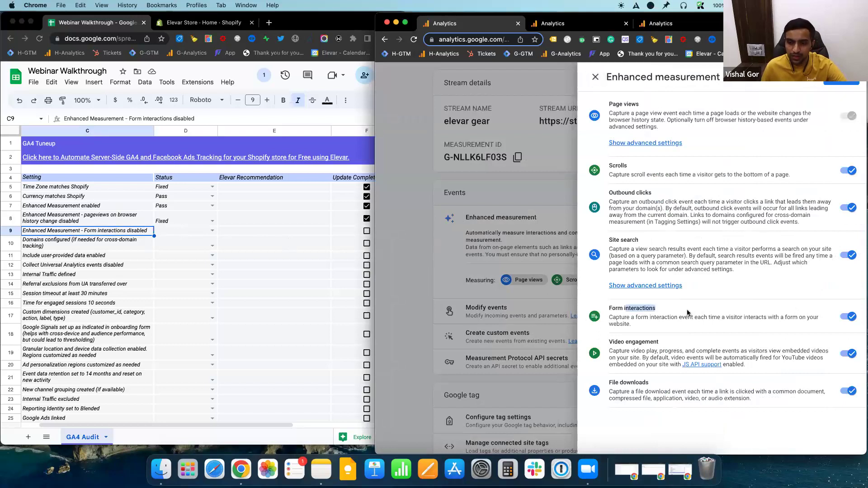
left_click(690, 327)
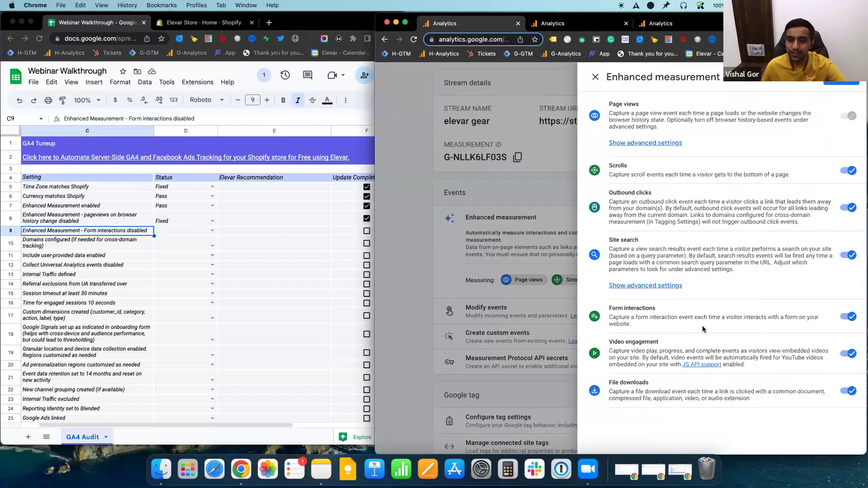
left_click(848, 316)
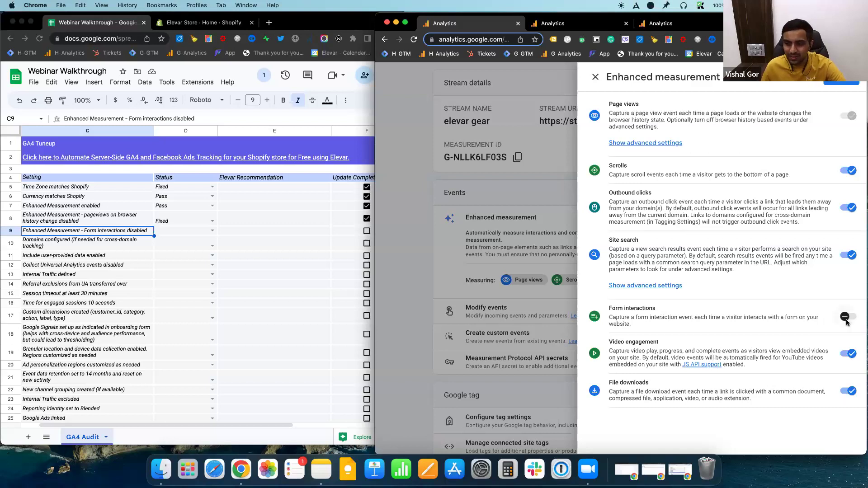
left_click(838, 85)
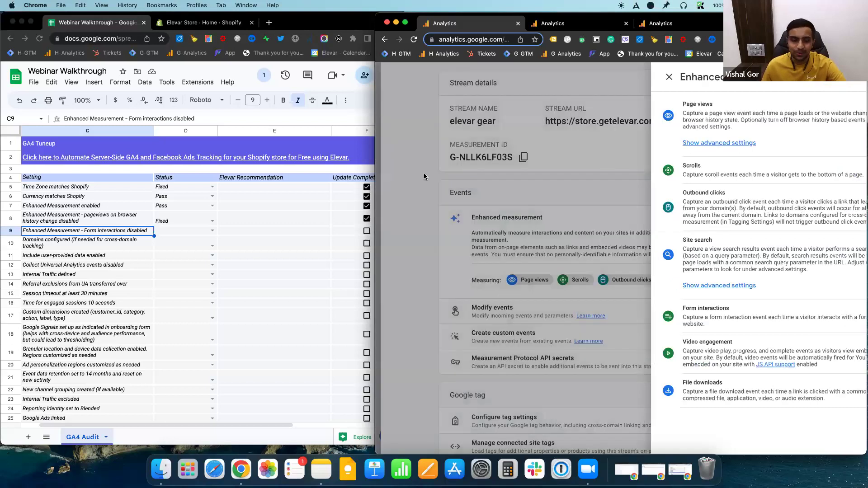
In the checklist, set the Form interactions disabled status to Fixed and mark it update complete.
left_click(180, 234)
left_click(212, 230)
key("Return")
left_click(367, 231)
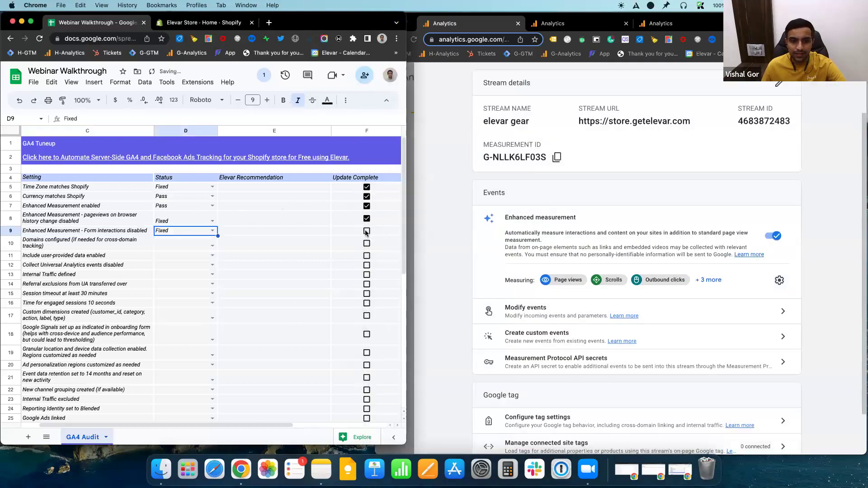
Select the Domains configured check in the checklist, close the elevar gear stream details and return to the GA4 admin overview.
left_click(89, 249)
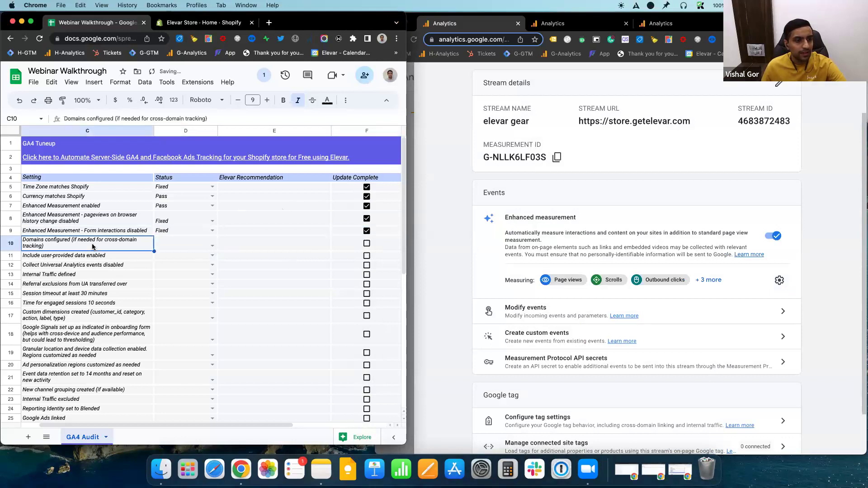
scroll(93, 250, "down", 1)
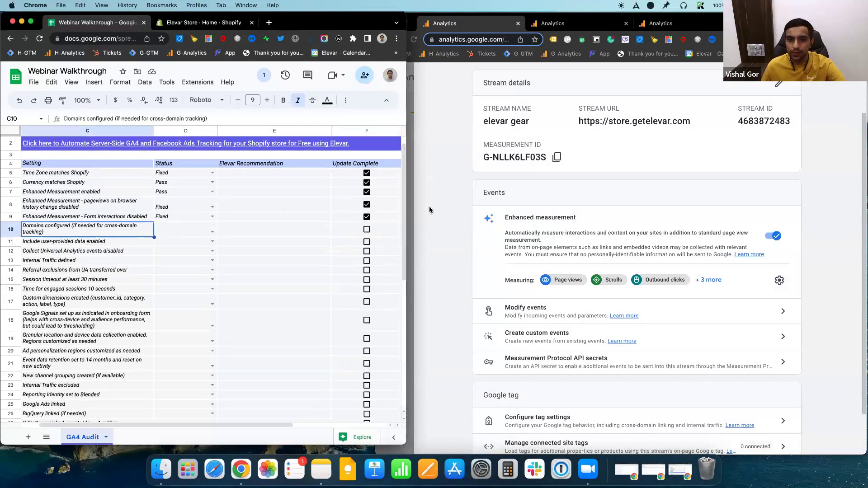
left_click(447, 203)
scroll(446, 203, "up", 2)
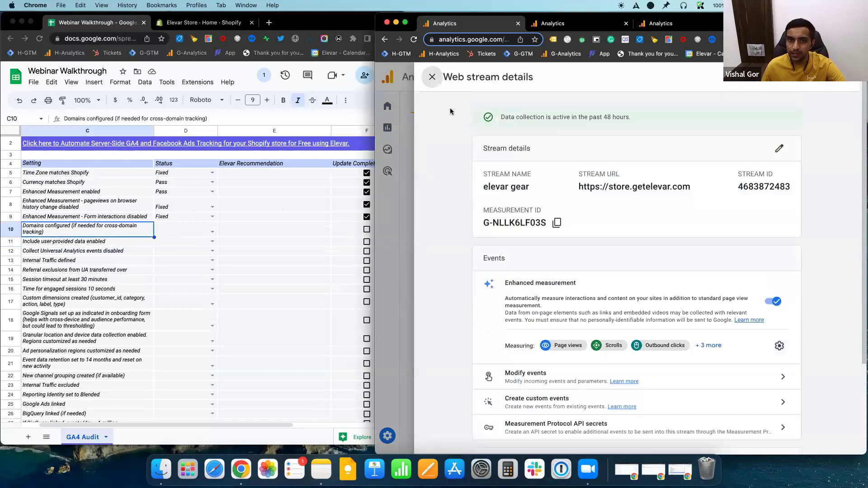
left_click(432, 77)
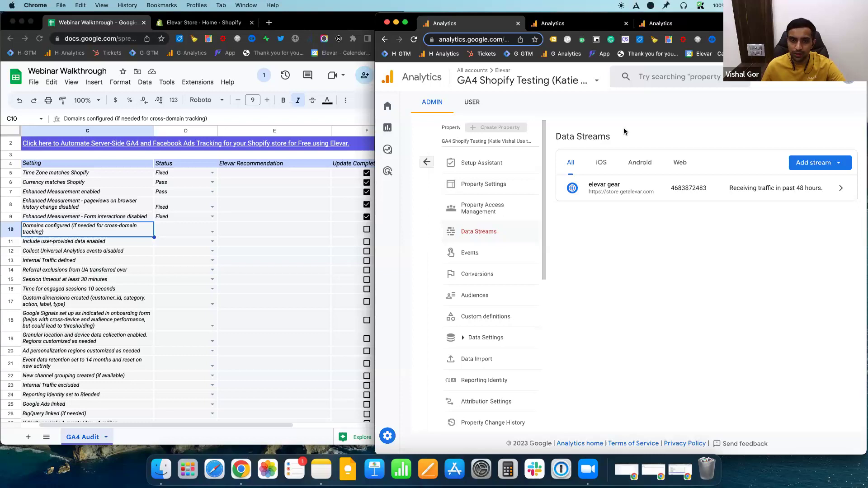
left_click(111, 228)
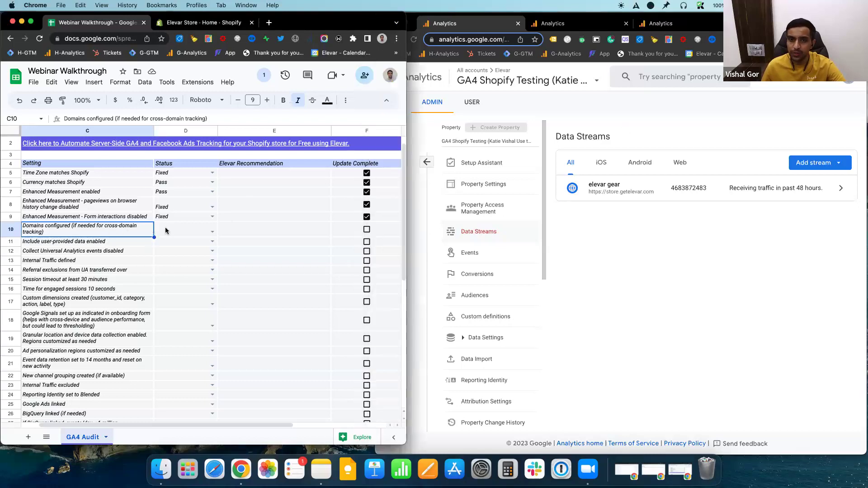
left_click(568, 112)
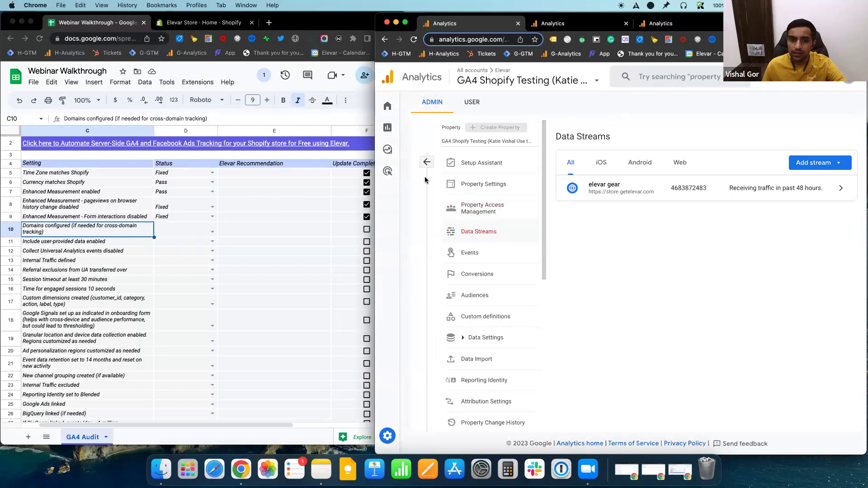
left_click(426, 163)
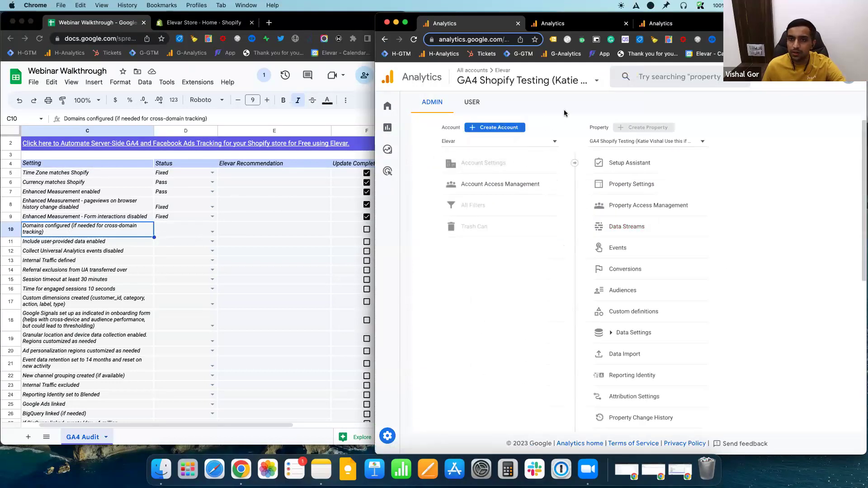
Open the Audience Technology Network report in the Universal Analytics Google Merch Shop 1 Master View.
left_click(564, 22)
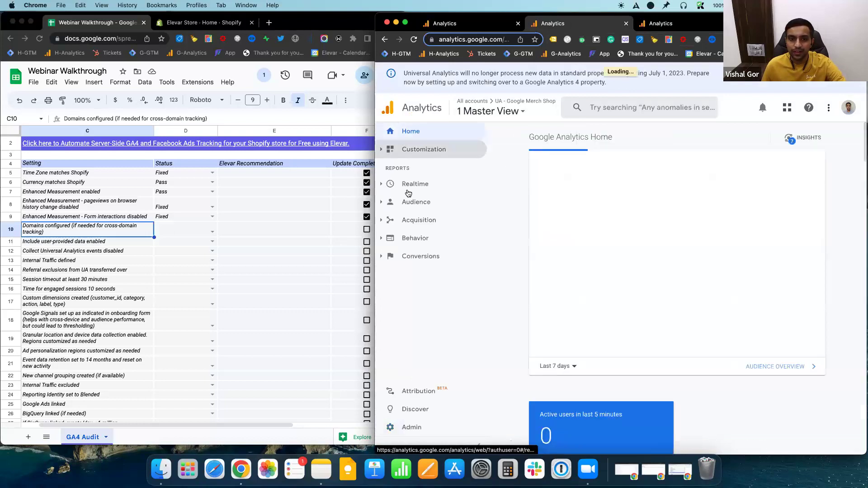
left_click(429, 202)
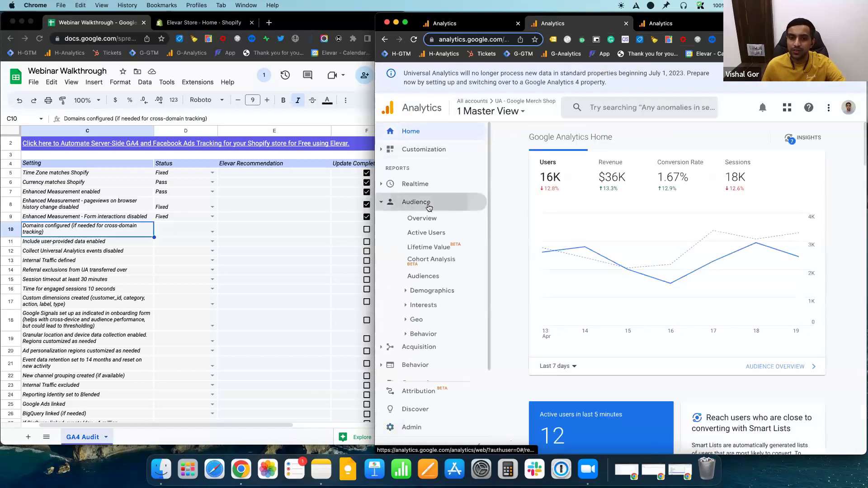
left_click(437, 285)
left_click(441, 315)
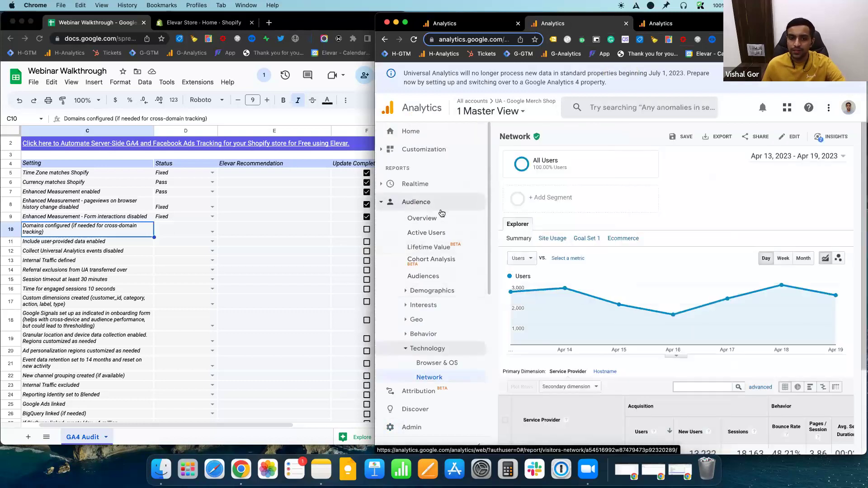
scroll(464, 355, "down", 1)
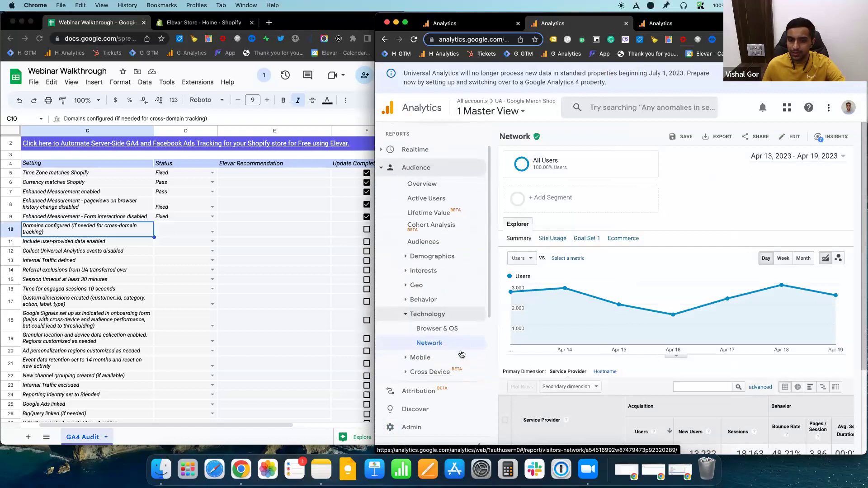
scroll(635, 260, "down", 2)
scroll(635, 259, "down", 4)
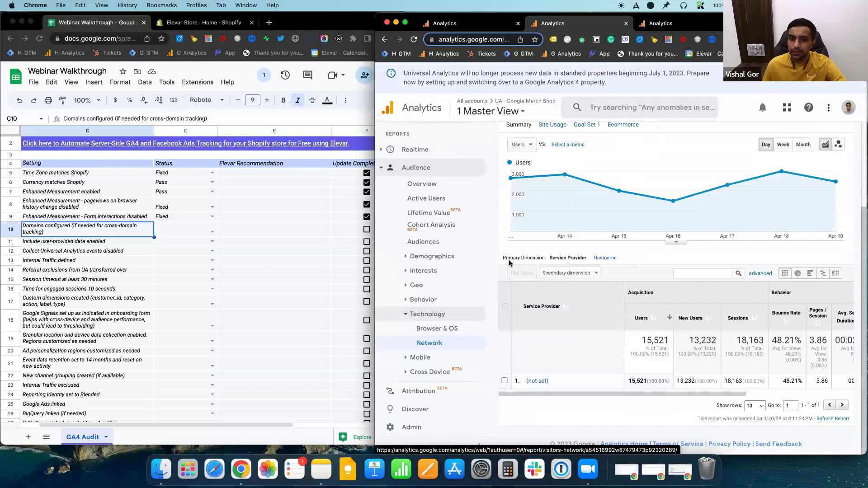
Change the Network report's primary dimension to Hostname and examine which hostnames receive traffic.
left_click_drag(501, 257, 534, 267)
left_click(536, 261)
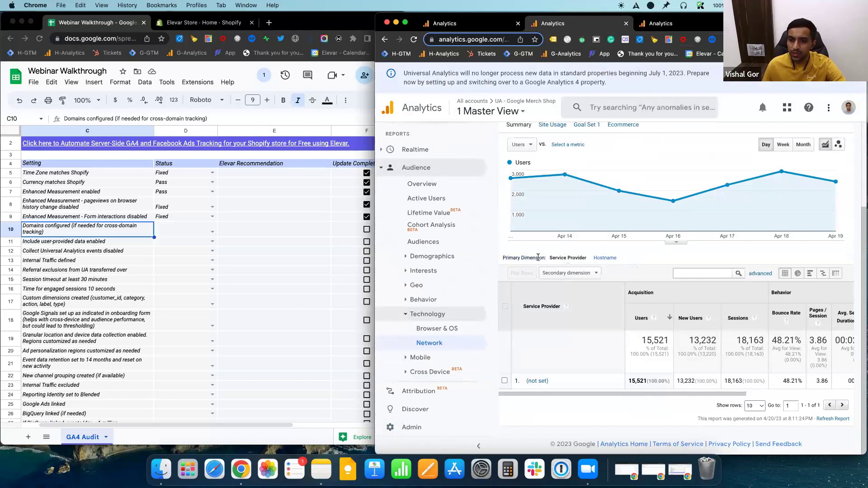
left_click(605, 259)
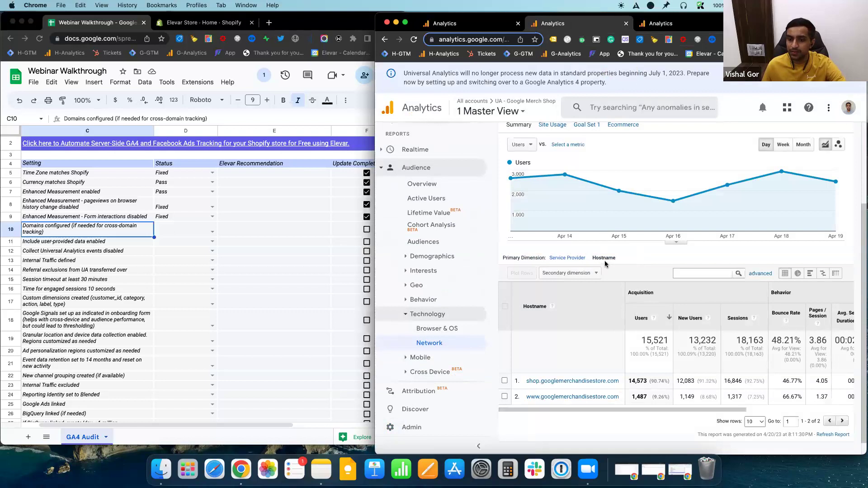
scroll(633, 259, "down", 1)
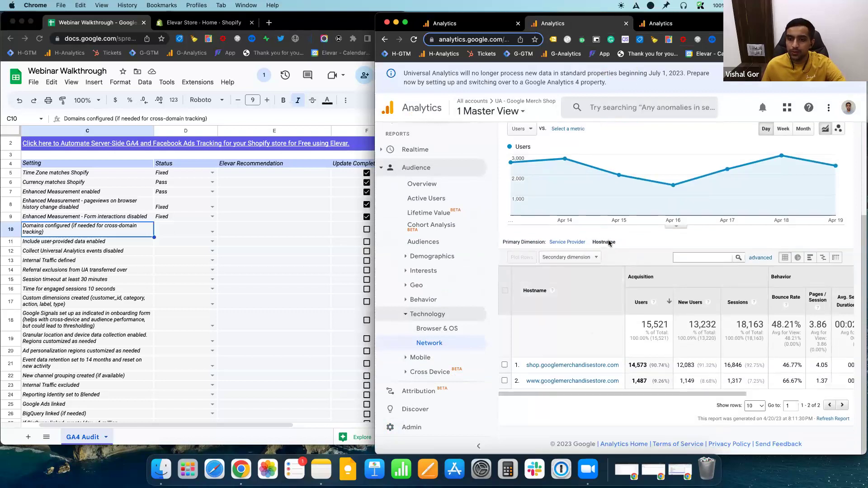
scroll(647, 244, "up", 2)
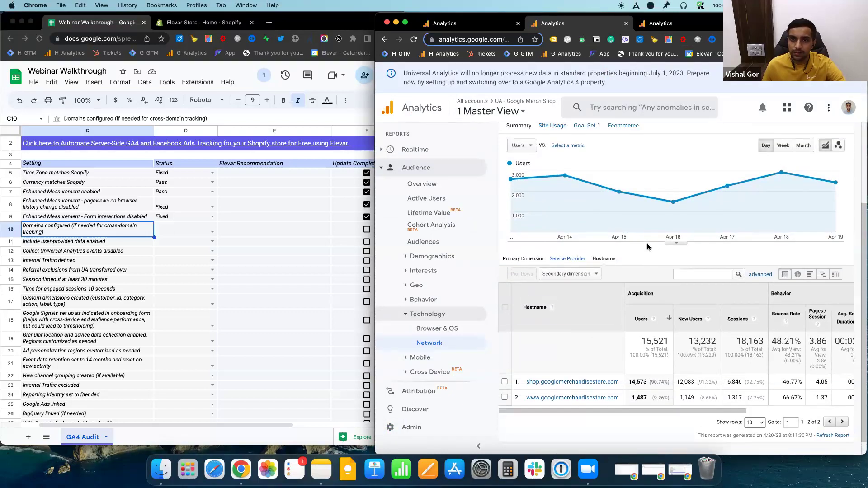
scroll(646, 252, "down", 1)
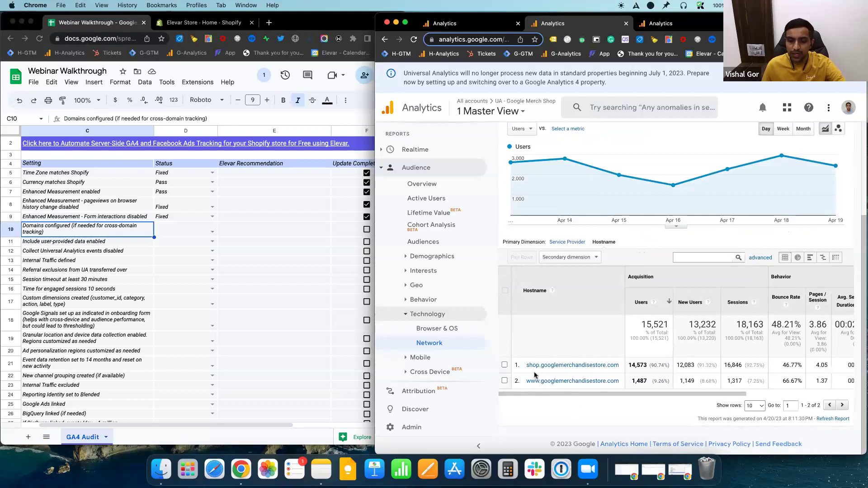
left_click(505, 365)
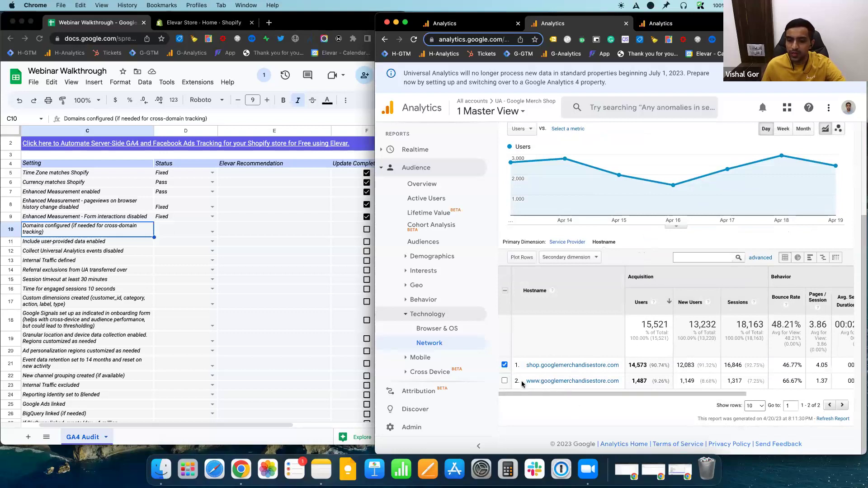
left_click(505, 365)
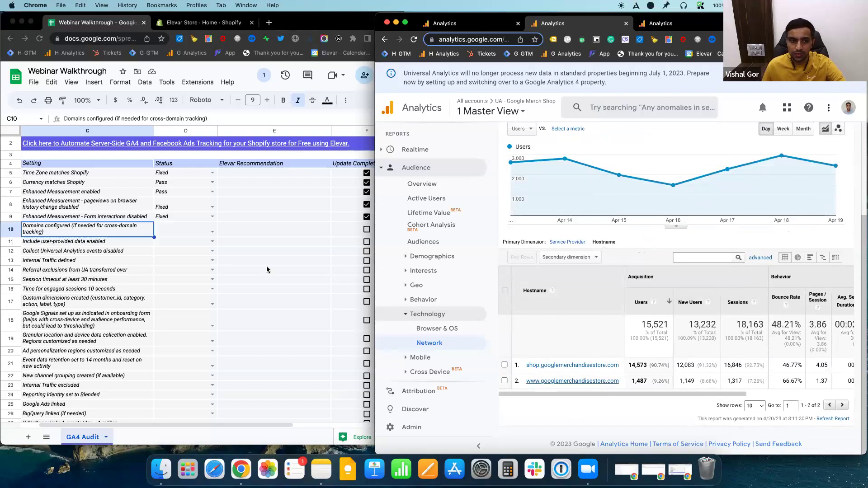
In the checklist, set the Domains configured status to Pass.
double_click(190, 232)
left_click(193, 248)
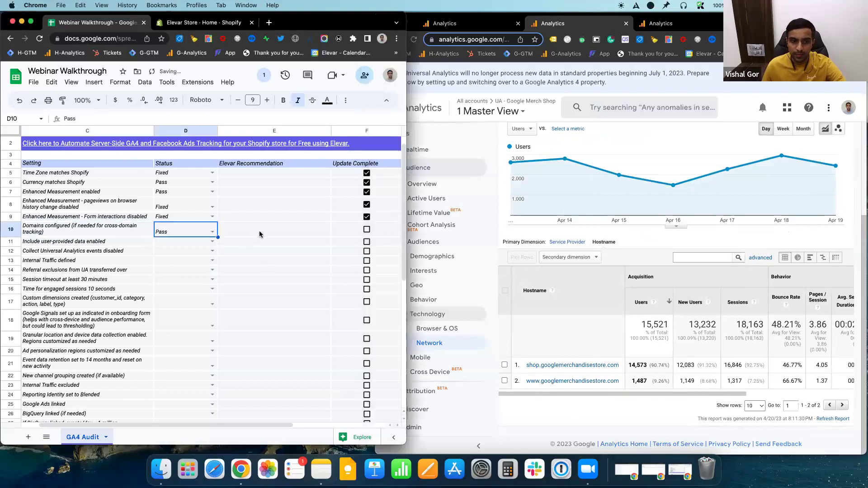
left_click(538, 407)
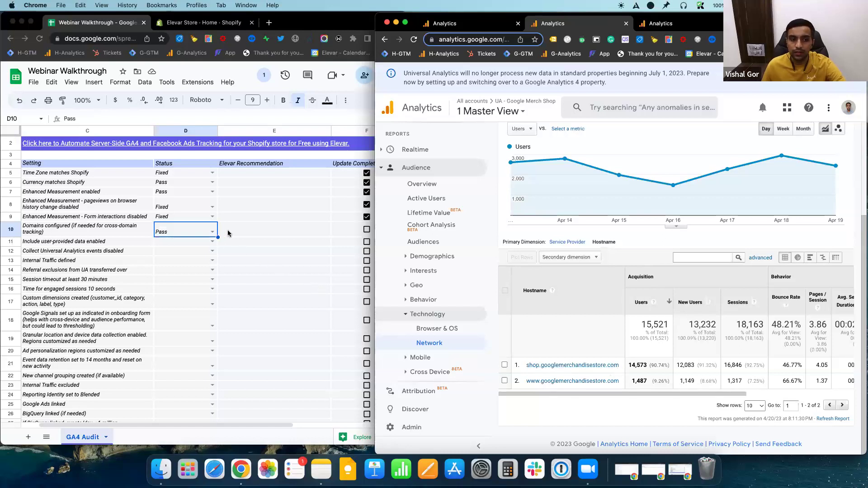
In the GA4 Shopify Testing property, open the elevar gear web stream details and look over its Google tag settings.
left_click(478, 25)
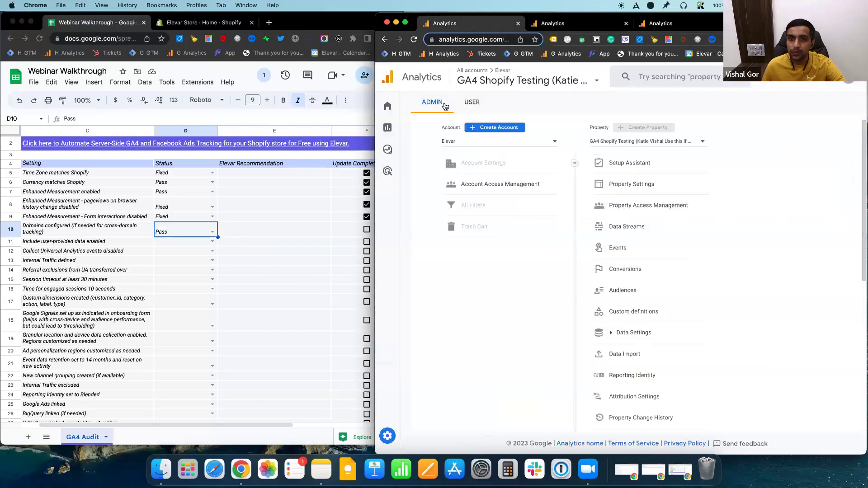
left_click(637, 227)
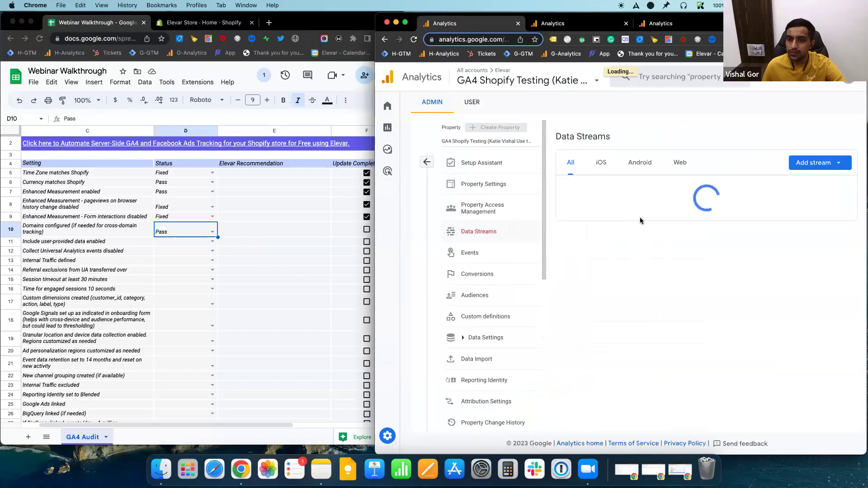
left_click(647, 202)
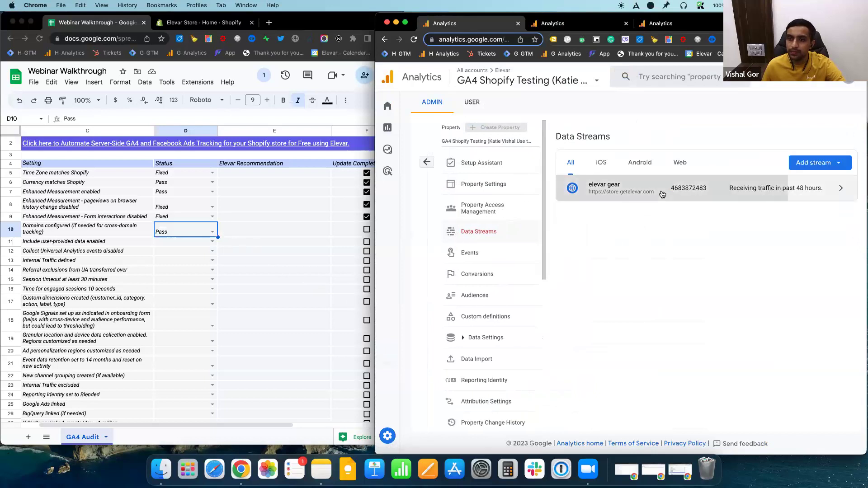
scroll(664, 237, "down", 3)
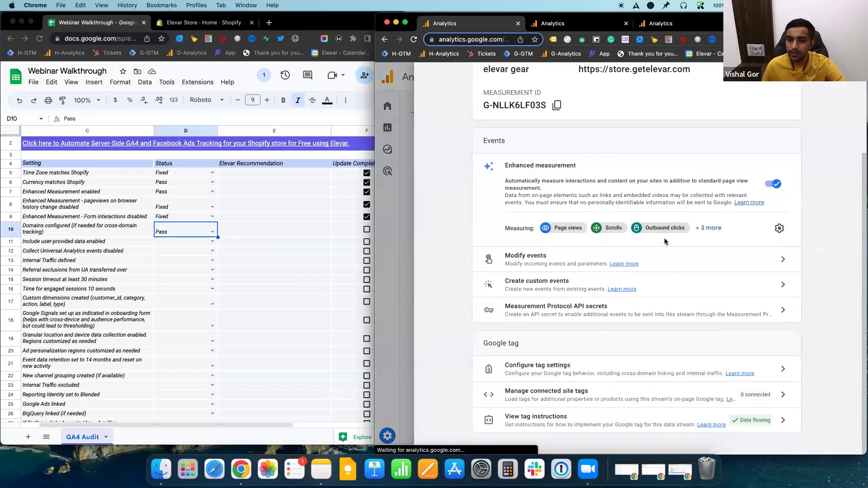
left_click(629, 370)
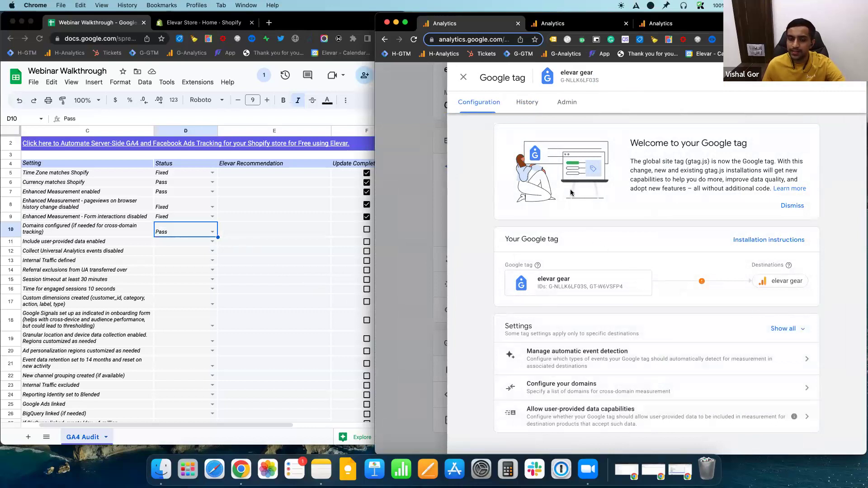
left_click(445, 186)
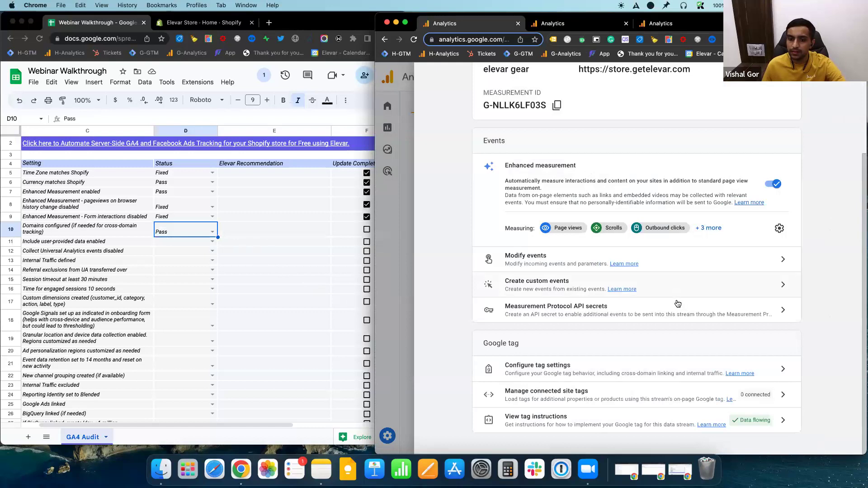
scroll(510, 331, "up", 2)
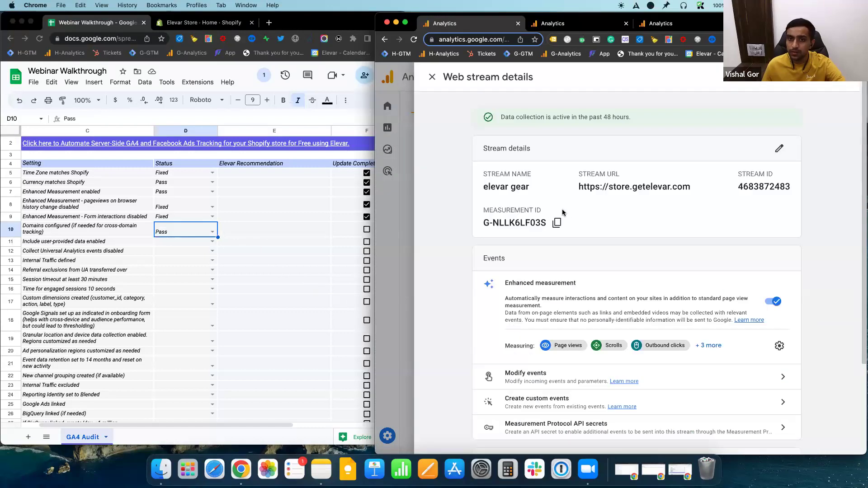
scroll(565, 213, "down", 2)
Show all settings of the elevar gear Google tag, open its domain configuration and compare it with the Universal Analytics hostname report.
left_click(634, 372)
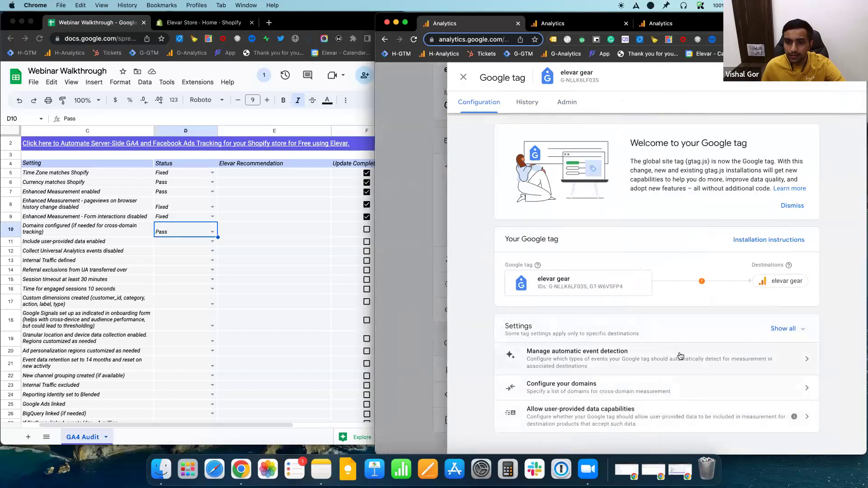
left_click(786, 329)
scroll(788, 333, "down", 3)
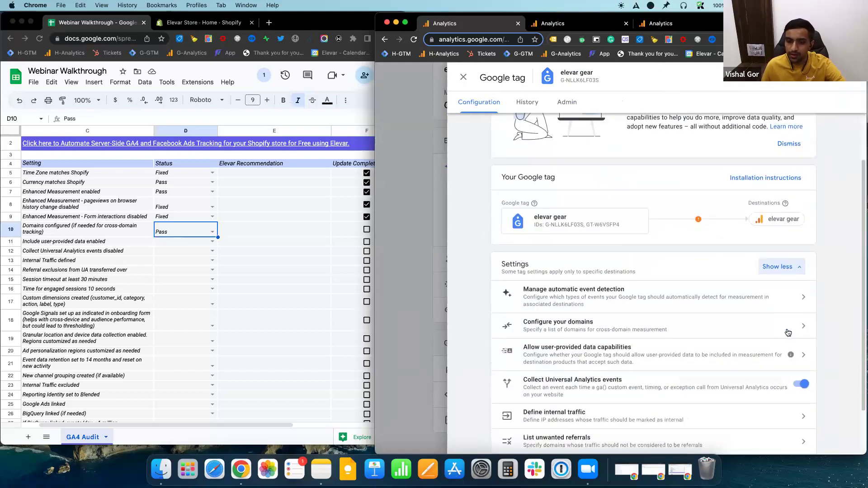
scroll(787, 333, "down", 3)
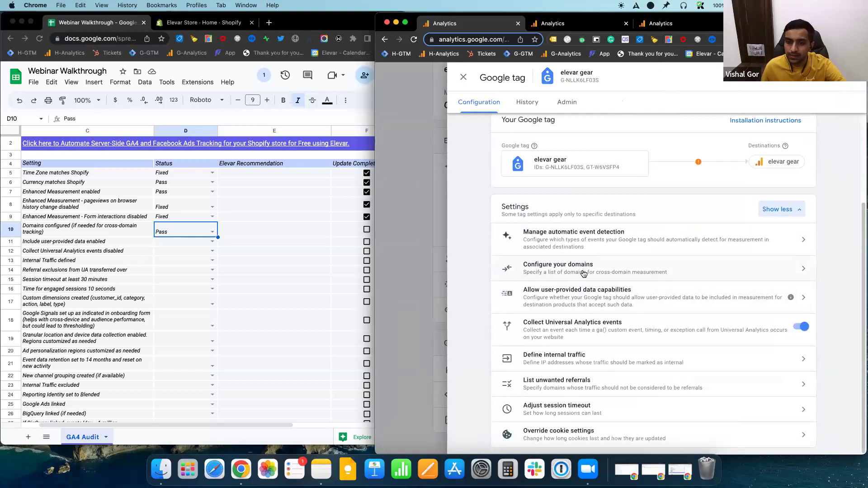
left_click(641, 275)
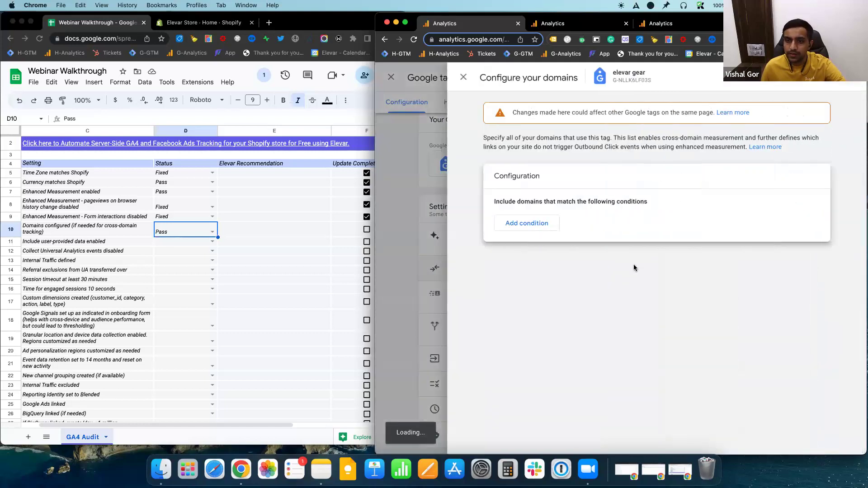
left_click(571, 25)
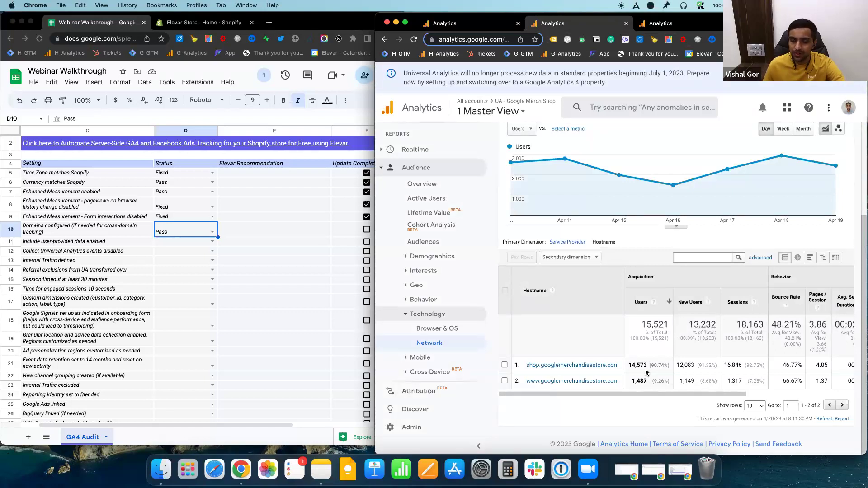
key("ctrl+shift+Tab")
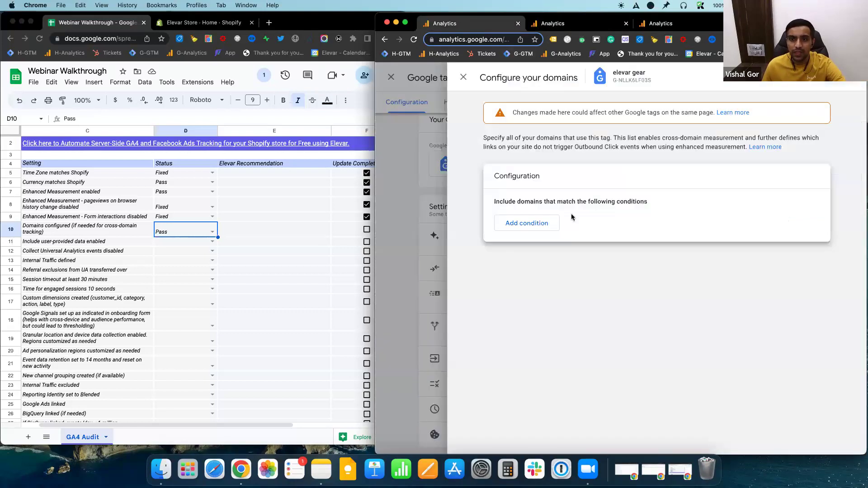
Add two Contains conditions to the domain configuration and copy googlemerchandisestore from the Universal Analytics hostname list.
left_click(542, 223)
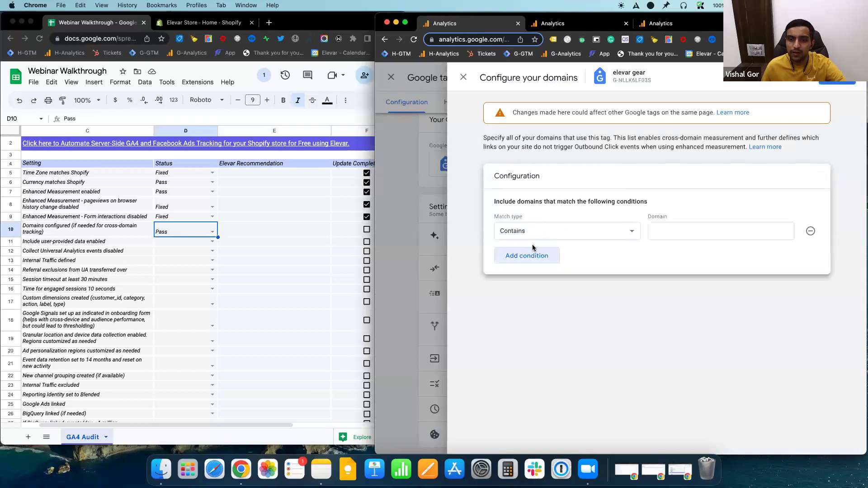
left_click(531, 261)
left_click(676, 230)
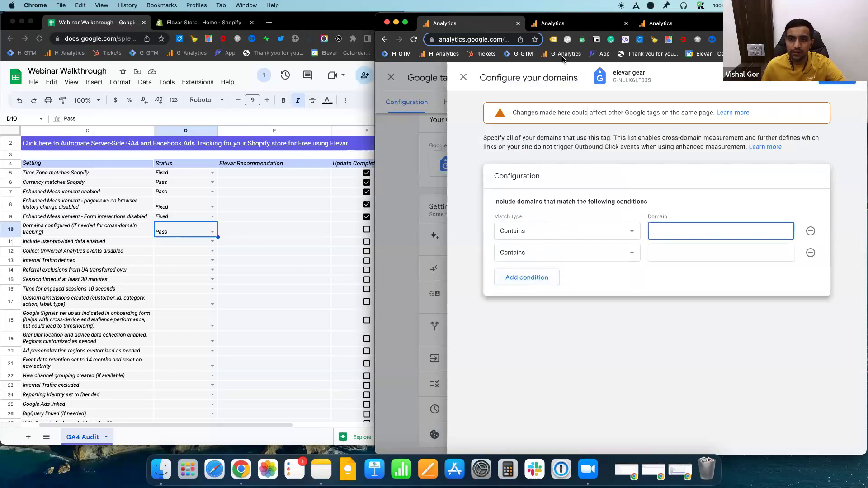
left_click(573, 24)
double_click(568, 381)
right_click(569, 381)
left_click(601, 321)
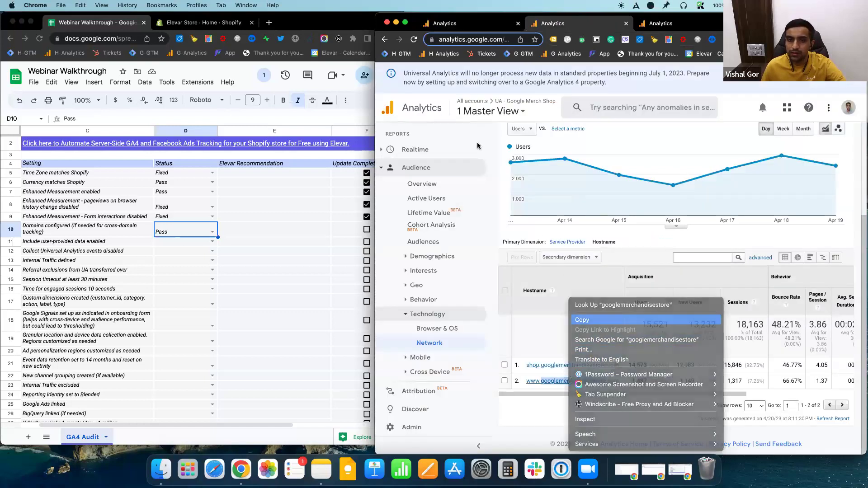
left_click(493, 23)
key("super+v")
type("www.")
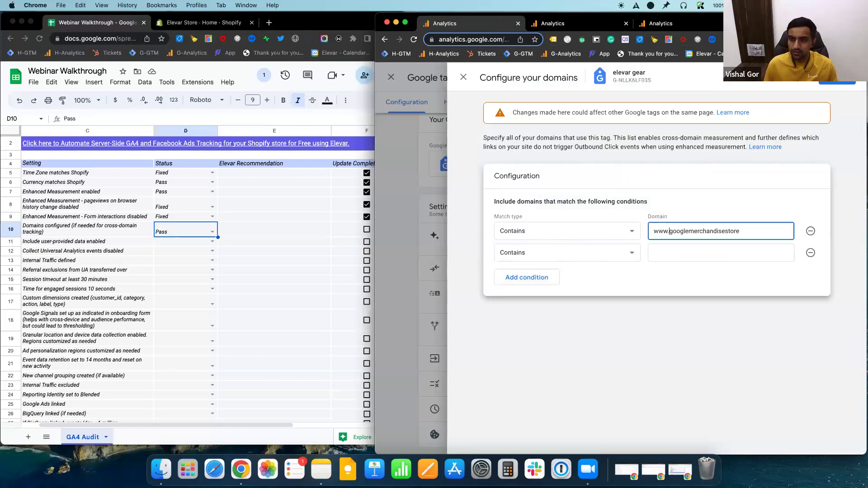
left_click(769, 253)
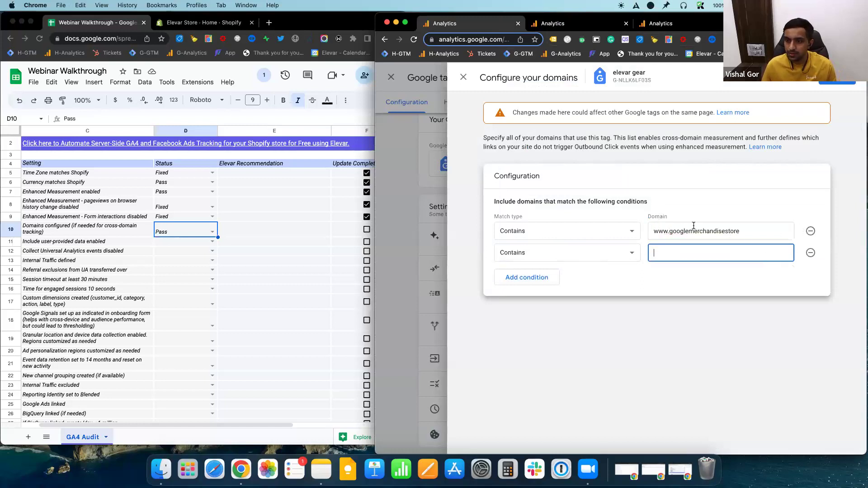
left_click(670, 232)
key("BackSpace")
key("BackSpace")
key("BackSpace")
key("BackSpace")
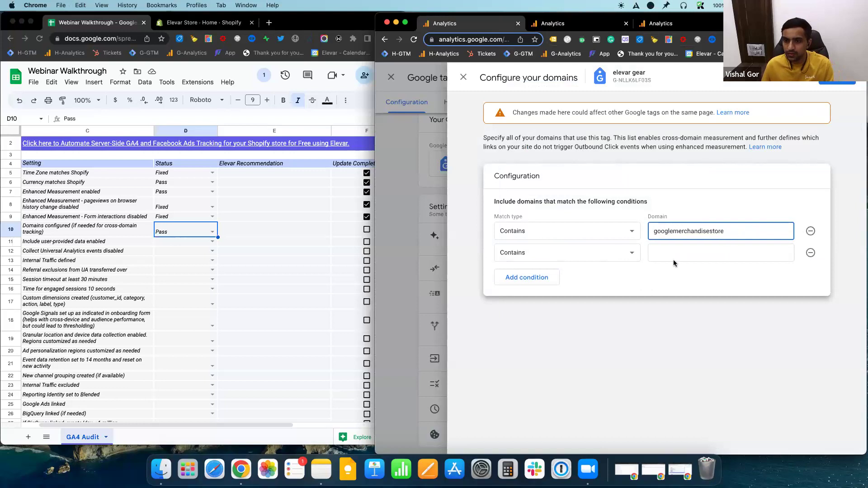
Enter googleteststore.com as the domain of the second Contains condition.
left_click(674, 253)
type("googleteststore.com")
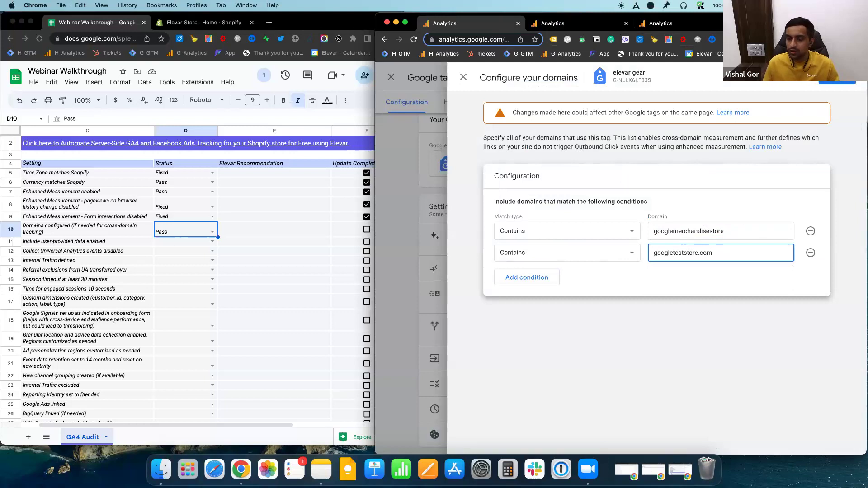
left_click(717, 287)
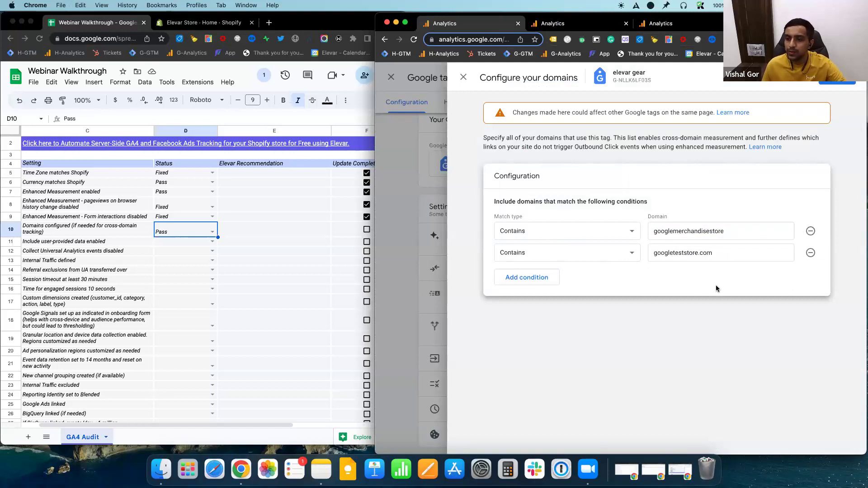
Save the Google tag's domain configuration with both Contains conditions and mark the Domains configured check as update complete.
double_click(731, 228)
left_click(715, 253)
left_click_drag(715, 253, 695, 253)
left_click(757, 226)
double_click(757, 227)
left_click(758, 226)
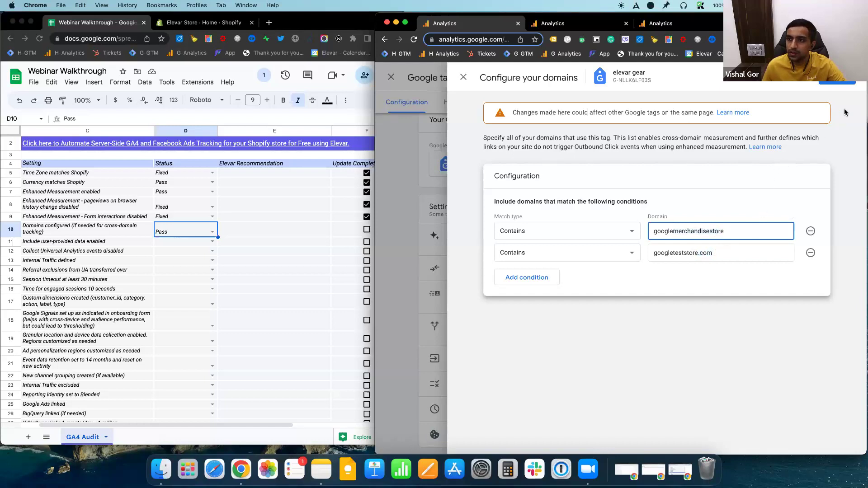
left_click(830, 78)
left_click(793, 188)
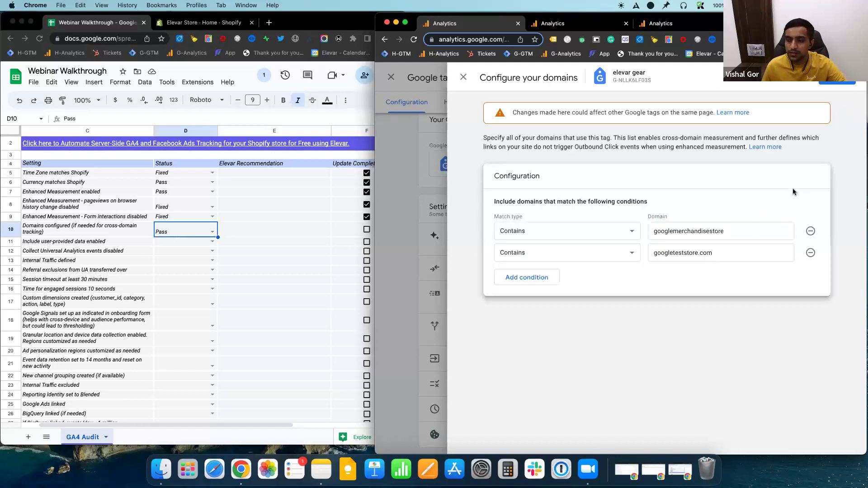
left_click(837, 84)
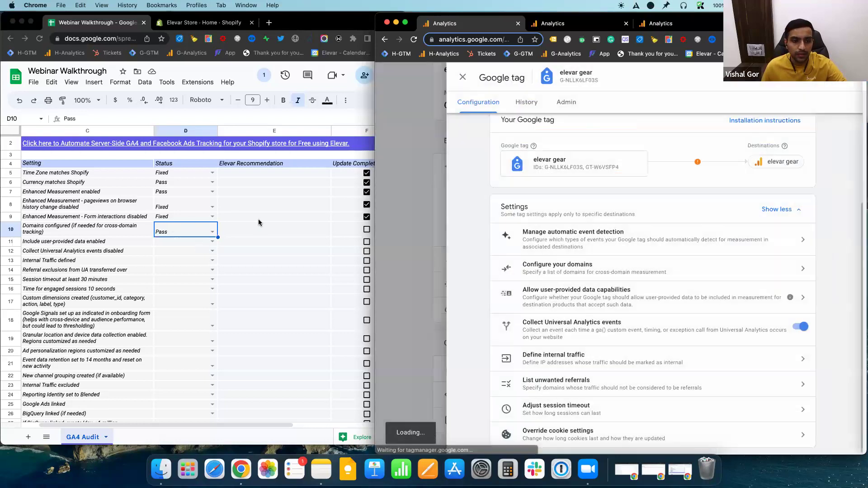
left_click(317, 228)
left_click(366, 229)
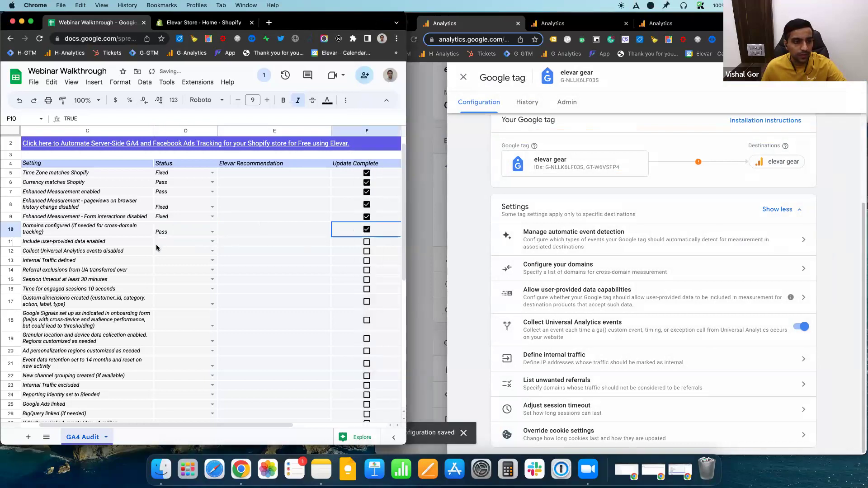
Review the completed checks in the GA4 Tuneup list and go to the Include user-provided data enabled check.
left_click(178, 242)
scroll(178, 242, "down", 3)
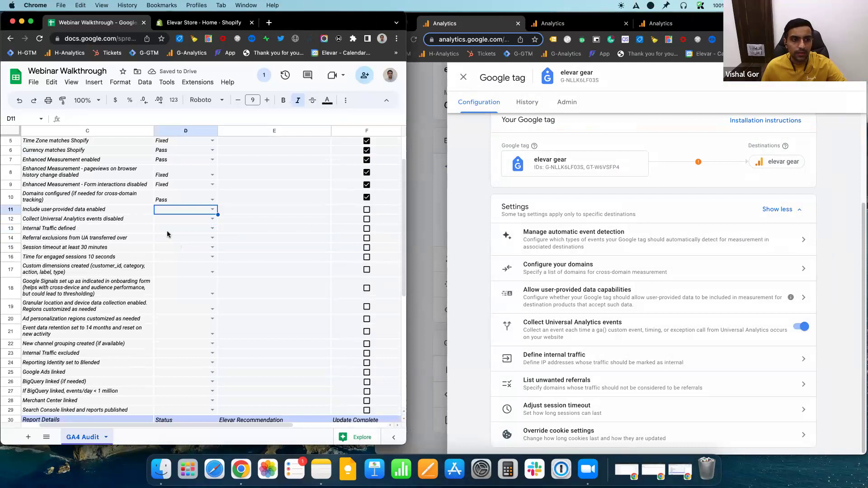
scroll(118, 196, "up", 3)
left_click_drag(118, 186, 115, 246)
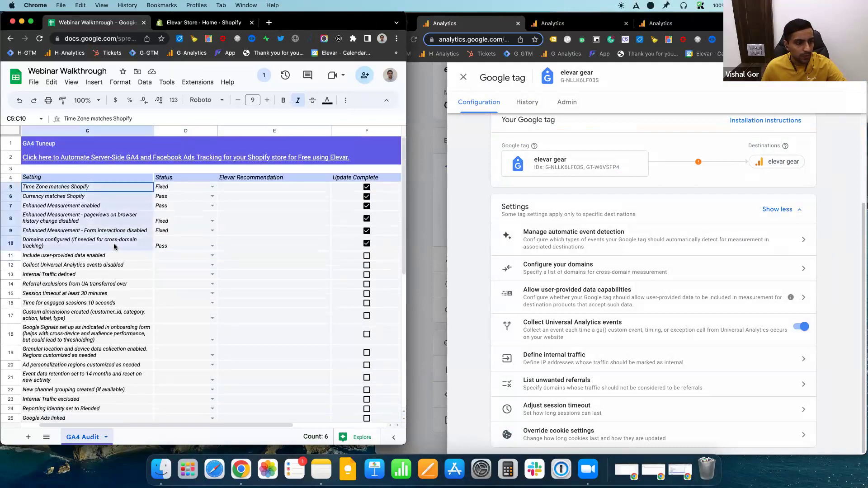
left_click(118, 256)
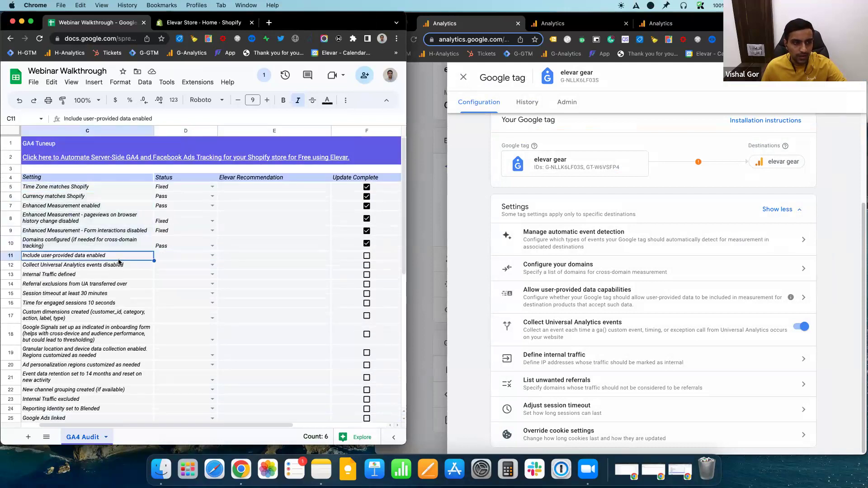
scroll(118, 263, "down", 1)
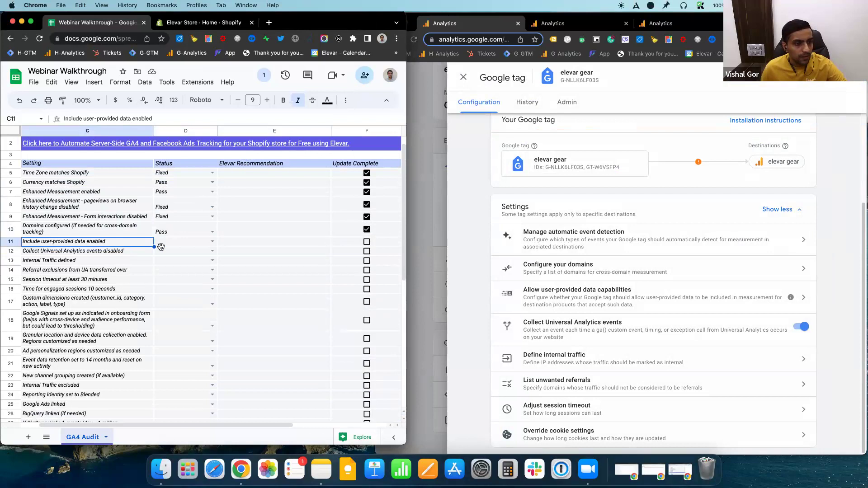
left_click(265, 210)
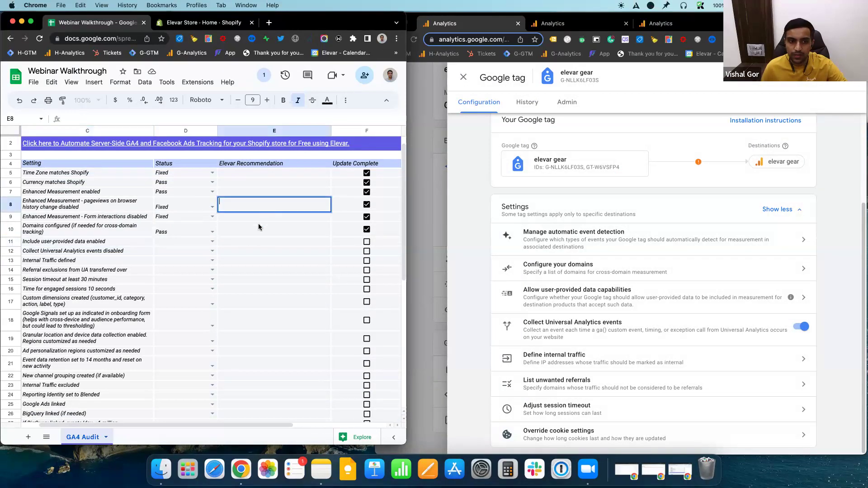
left_click(259, 227)
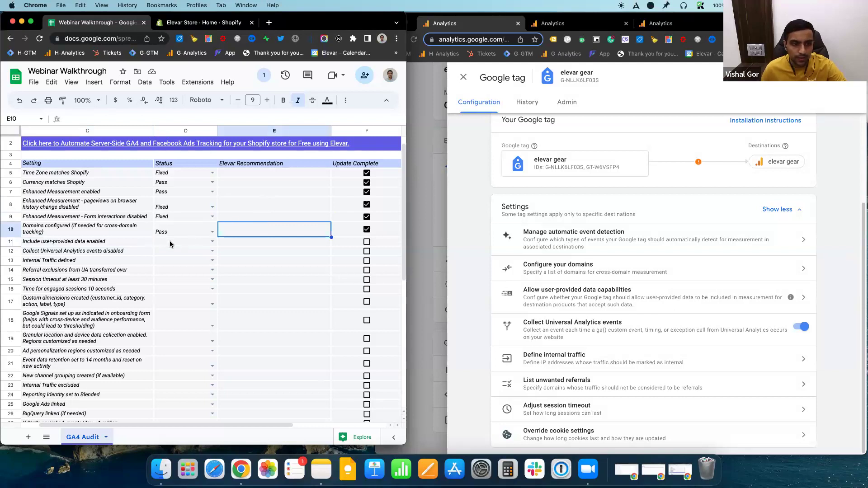
left_click(123, 244)
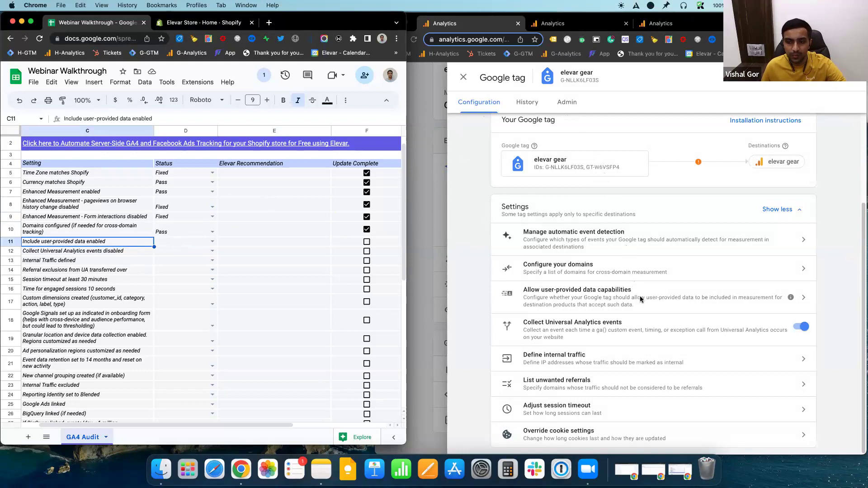
Inspect the Google tag's user-provided data capabilities, set the matching check's status to Pass and mark its update complete.
left_click(840, 273)
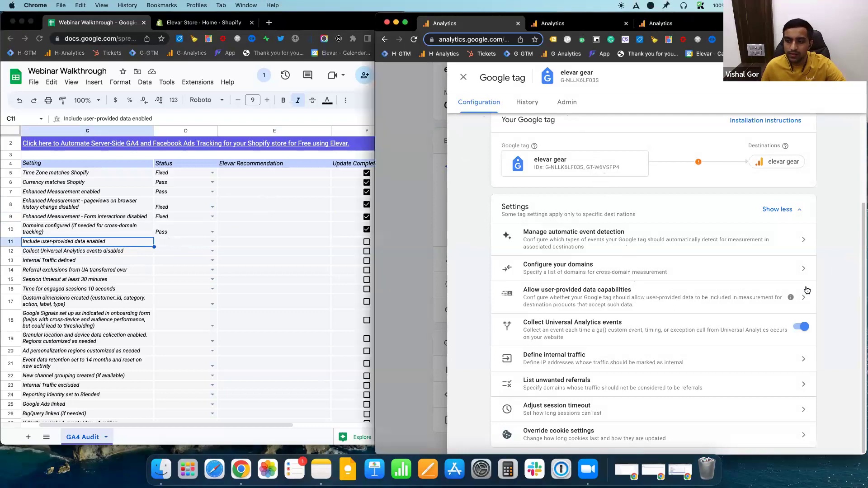
left_click(747, 305)
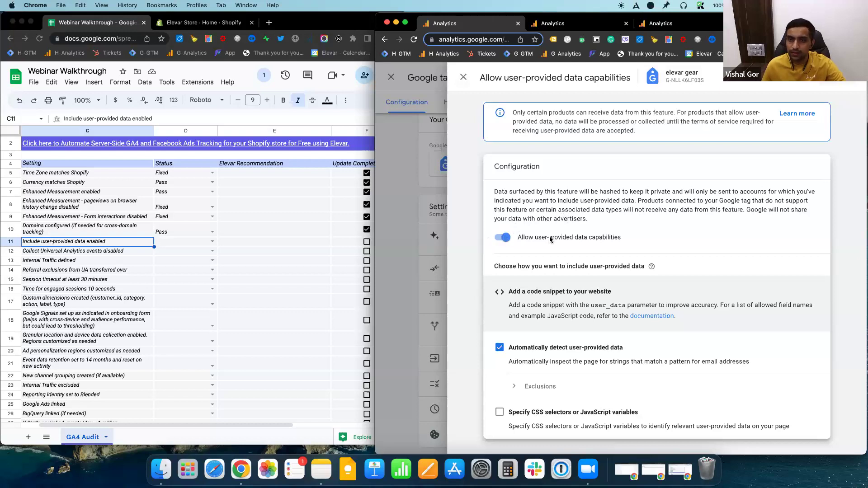
left_click(439, 169)
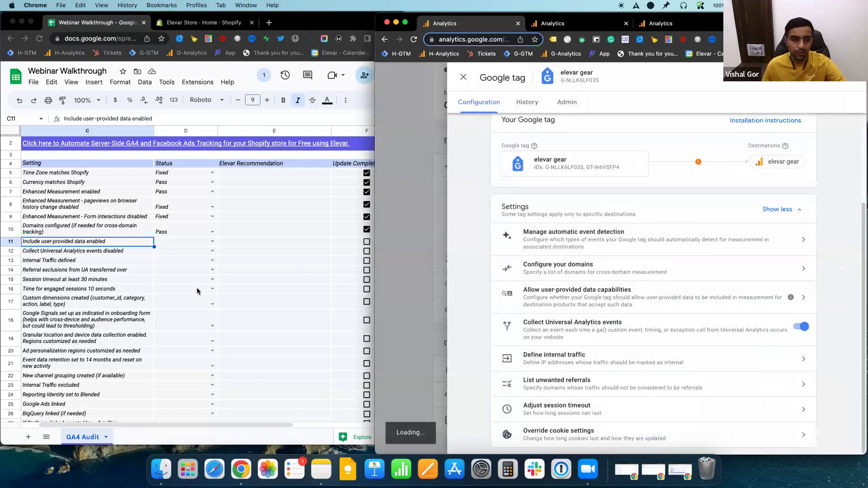
left_click(210, 242)
left_click(199, 252)
left_click(366, 242)
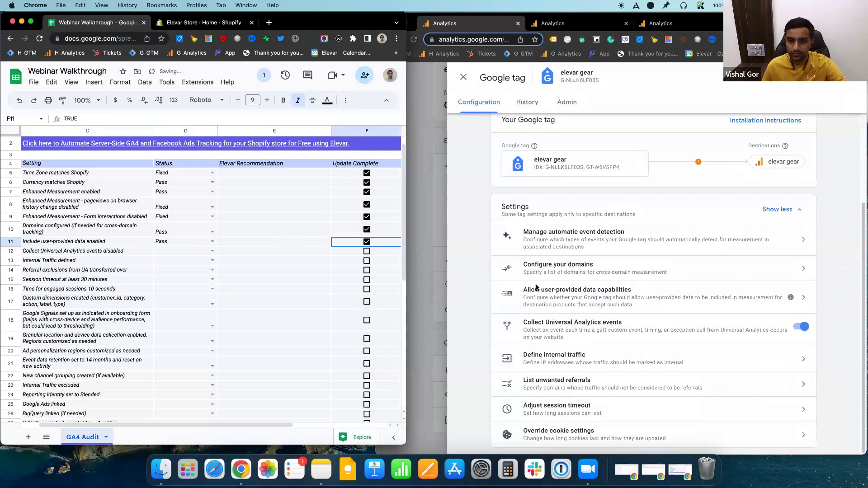
Reopen the user-provided data capabilities, examine the automatic detection option and leave the Google tag configuration.
left_click(633, 314)
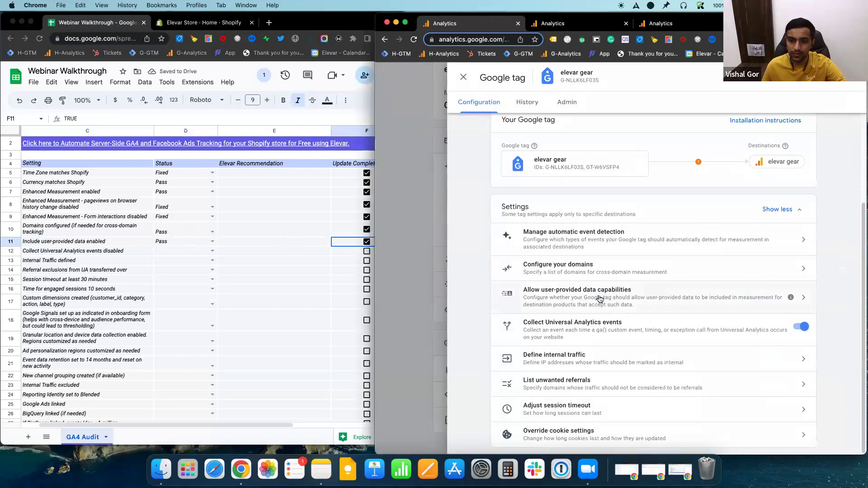
left_click(626, 298)
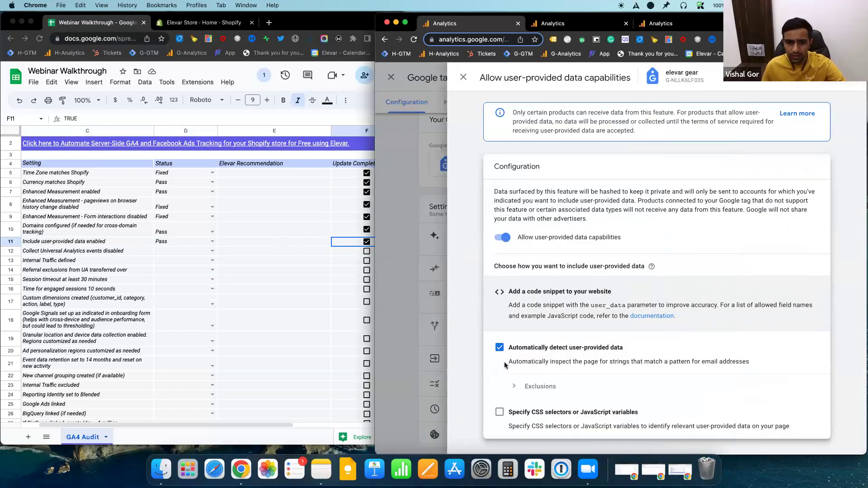
left_click(437, 253)
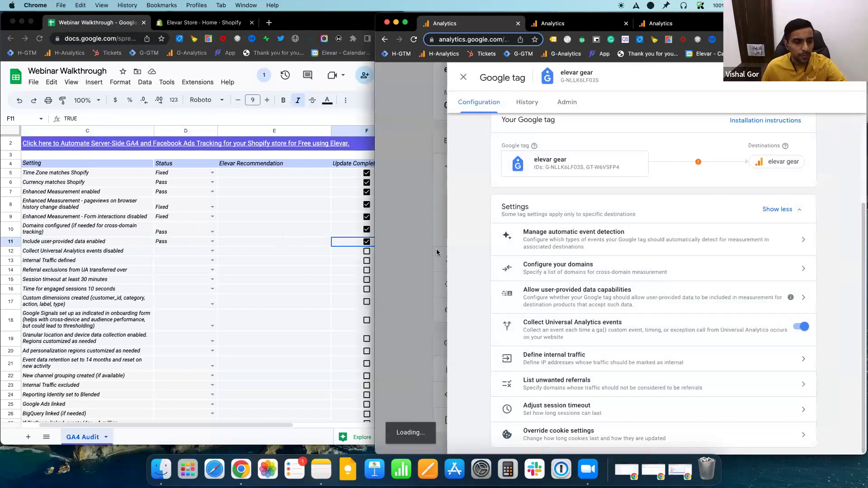
left_click(394, 256)
Select the Collect Universal Analytics events disabled check and show all settings of the elevar gear Google tag.
left_click(206, 250)
left_click(110, 251)
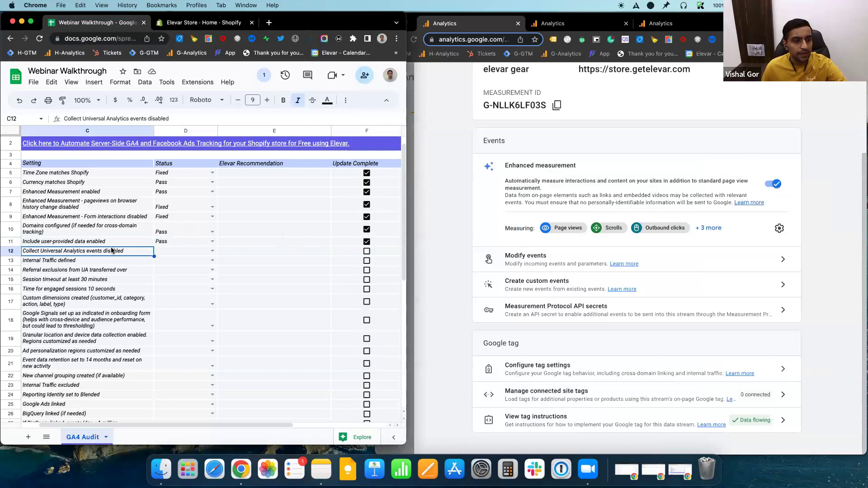
scroll(133, 256, "down", 1)
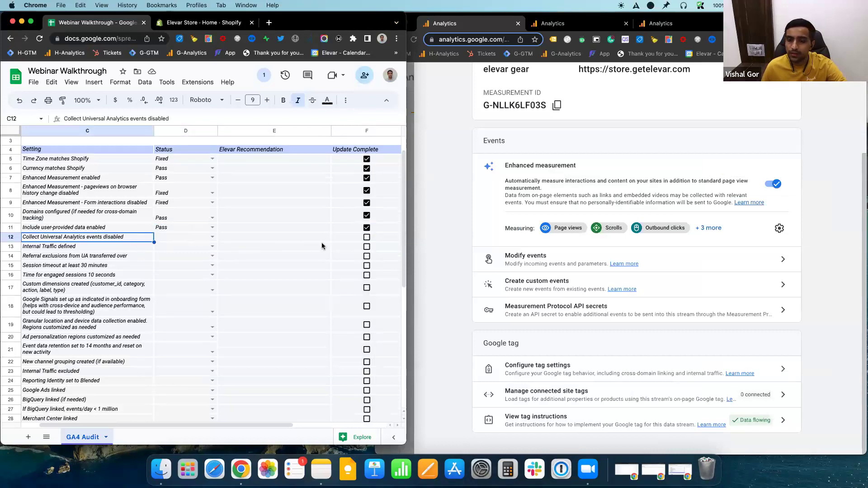
left_click(460, 250)
scroll(461, 249, "up", 5)
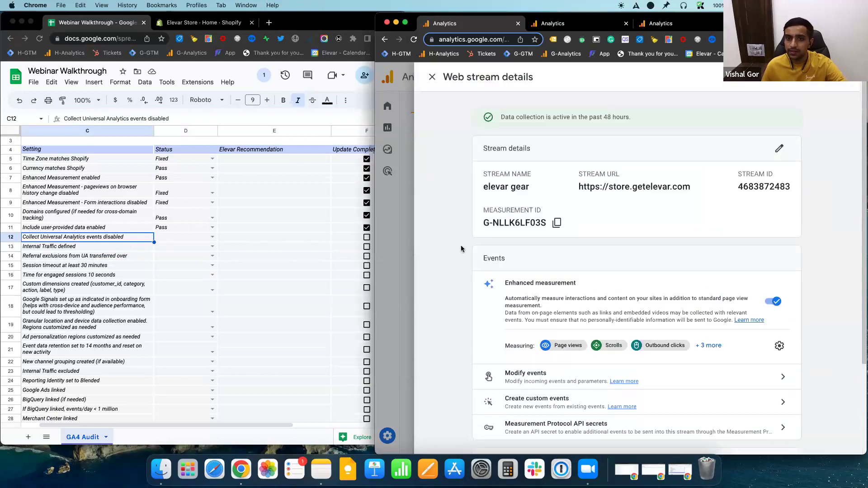
scroll(460, 246, "down", 5)
scroll(460, 246, "up", 5)
scroll(475, 260, "down", 5)
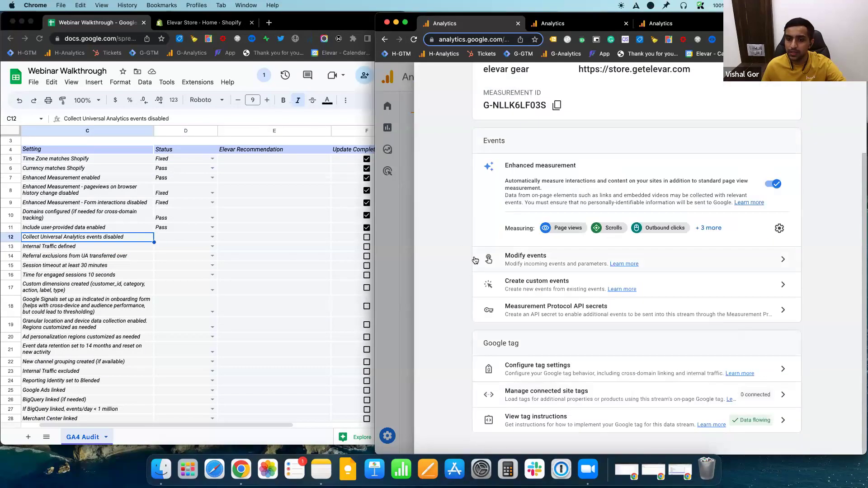
left_click(638, 373)
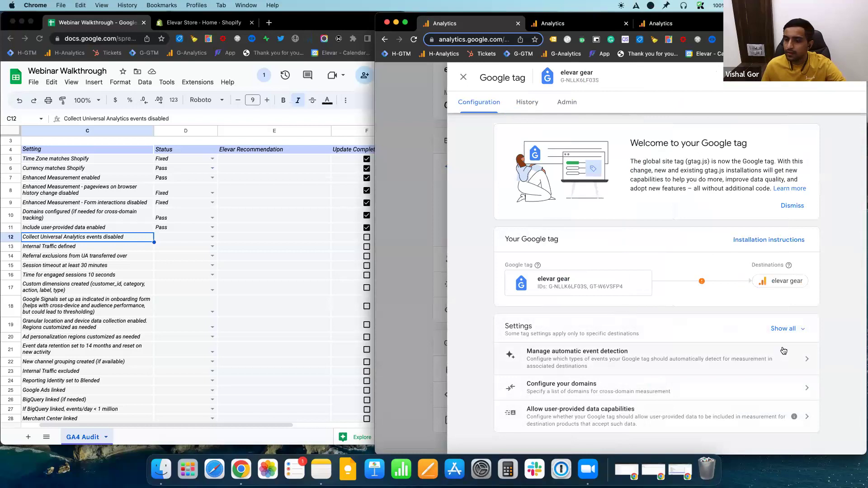
left_click(789, 329)
scroll(702, 315, "down", 3)
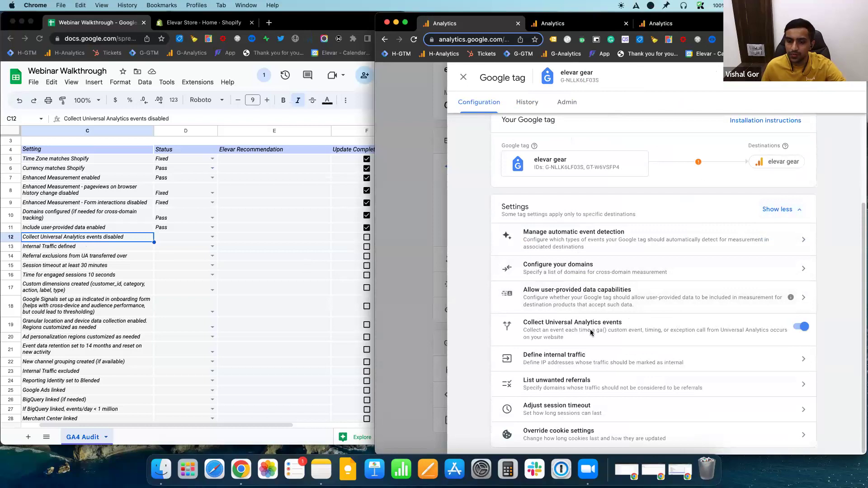
Turn off Collect Universal Analytics events for the Google tag and point out the ga() custom event wording in its description.
left_click(800, 328)
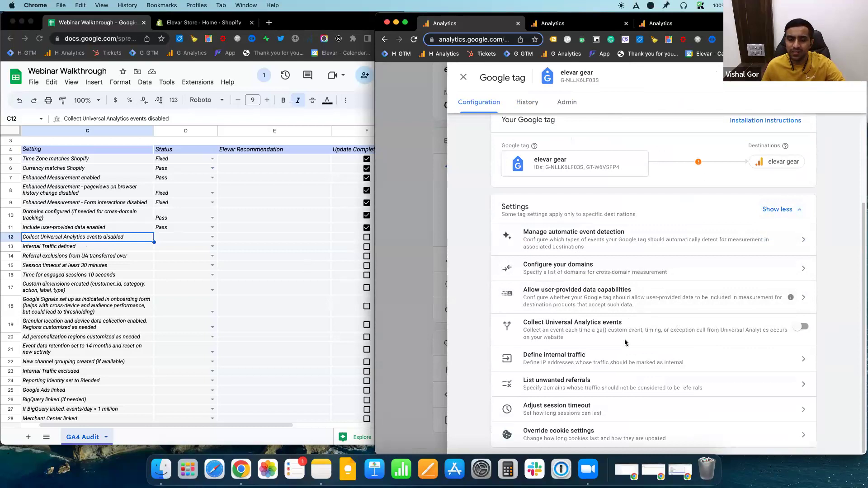
left_click_drag(596, 334, 613, 335)
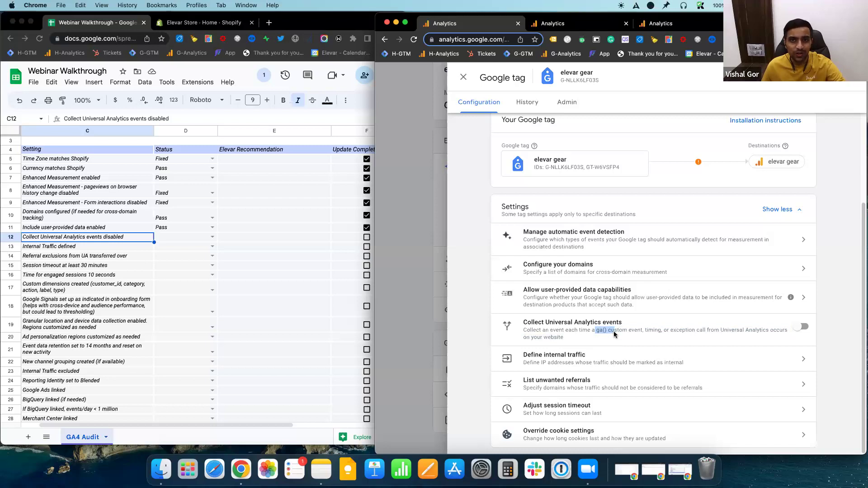
left_click_drag(586, 334, 610, 334)
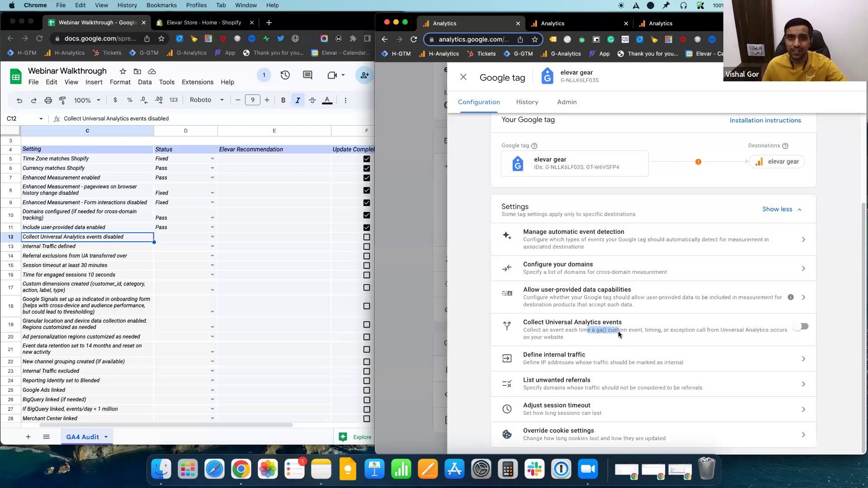
left_click(619, 333)
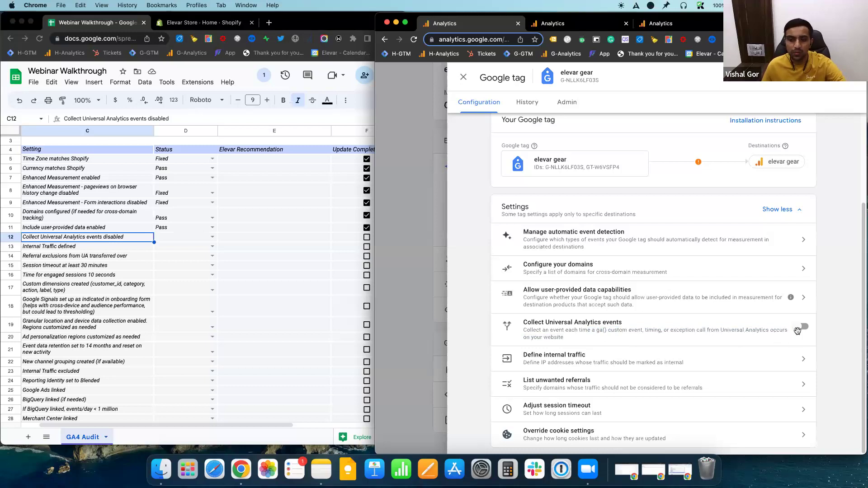
Set the Collect Universal Analytics events disabled check to Fixed and mark its update complete.
left_click(184, 236)
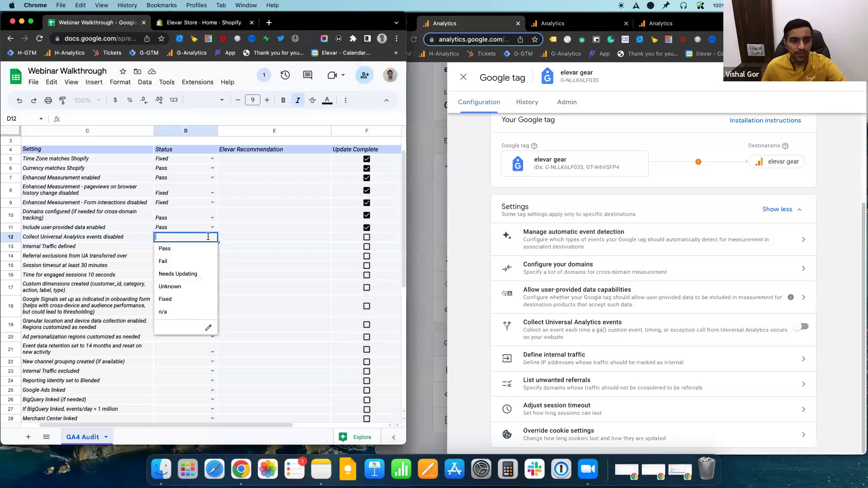
left_click(167, 300)
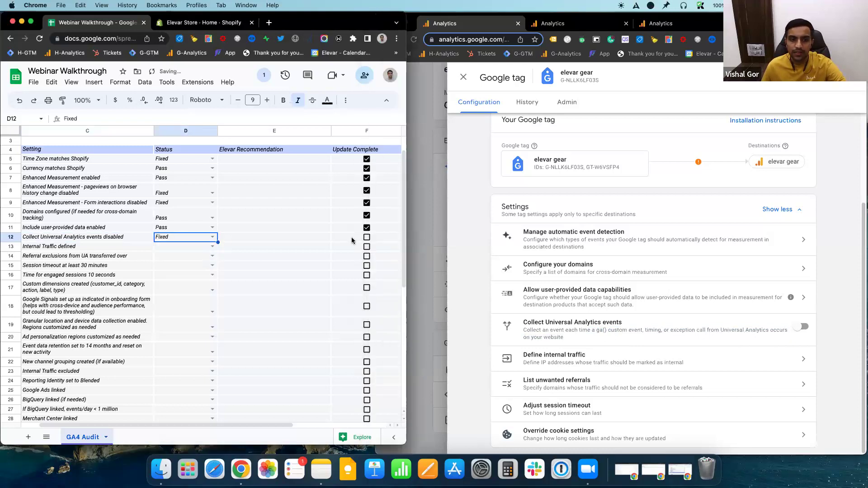
left_click(366, 237)
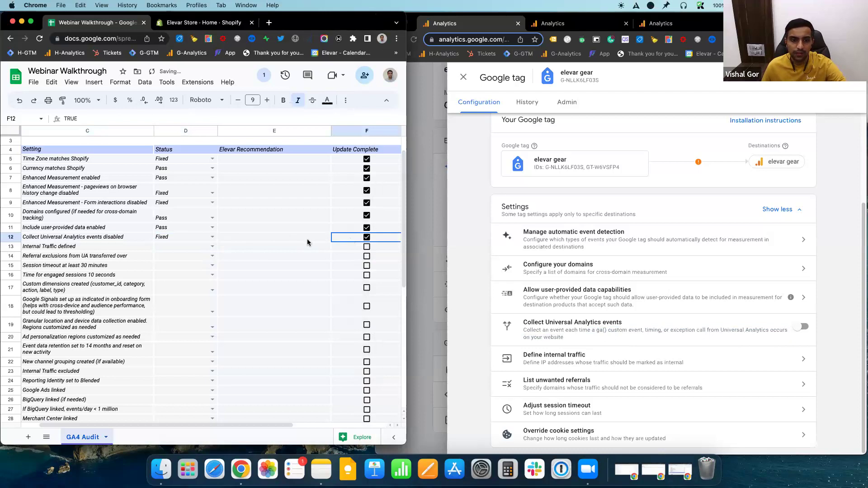
Select the Internal Traffic defined check and close the Google tag and web stream details to return to the Data Streams list.
left_click(186, 246)
left_click(91, 247)
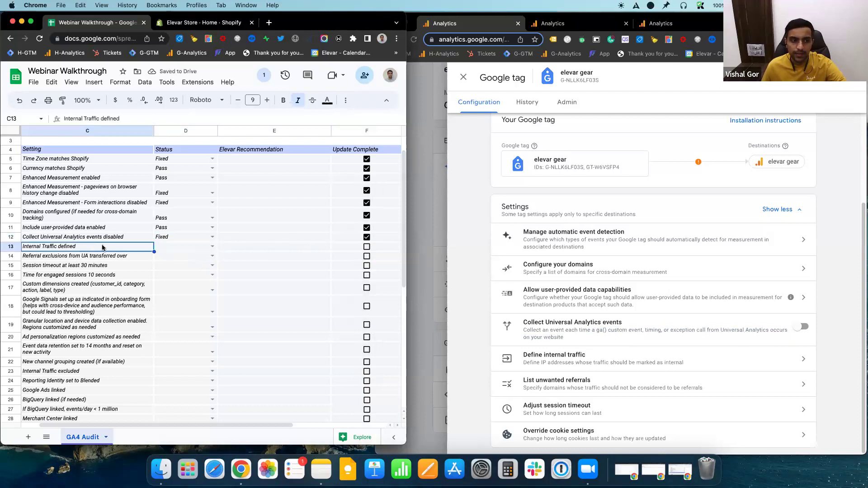
left_click(446, 206)
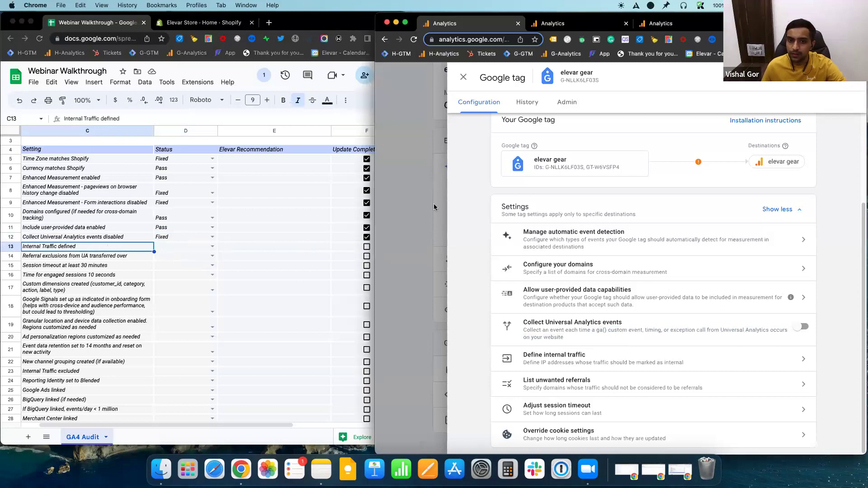
left_click(434, 208)
left_click(411, 204)
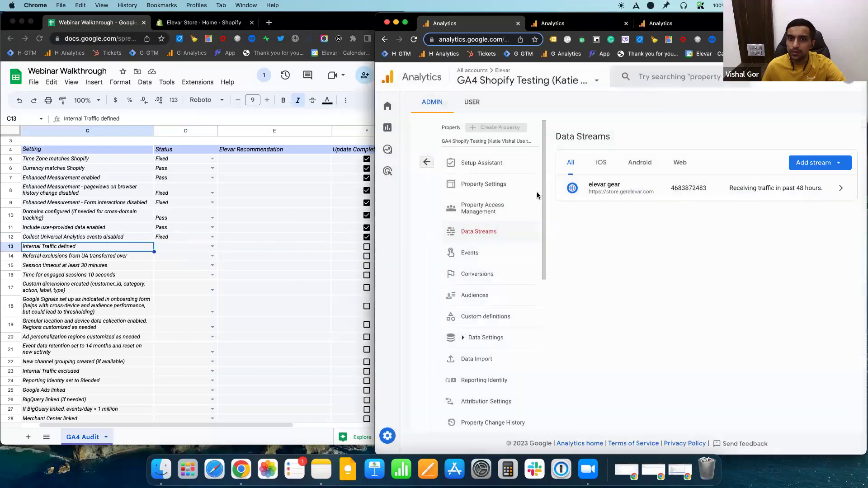
left_click(484, 185)
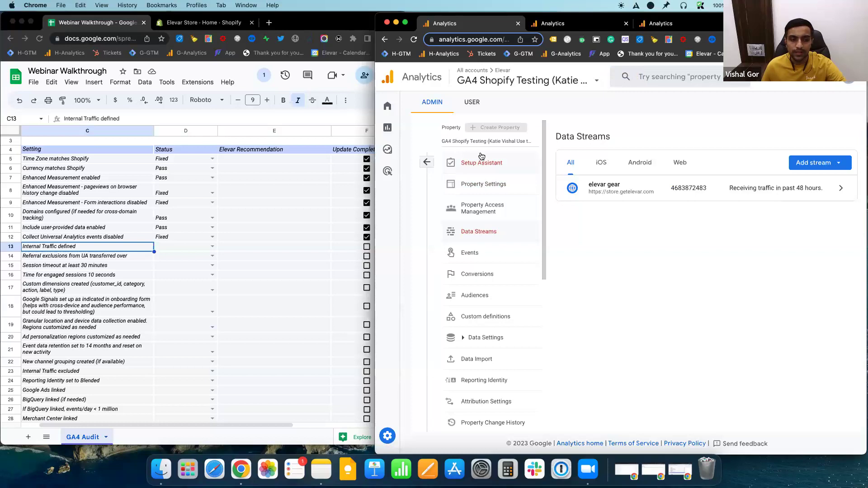
Switch to the Universal Analytics Test GA property and show the filters of its All Web Site Data view.
left_click(700, 27)
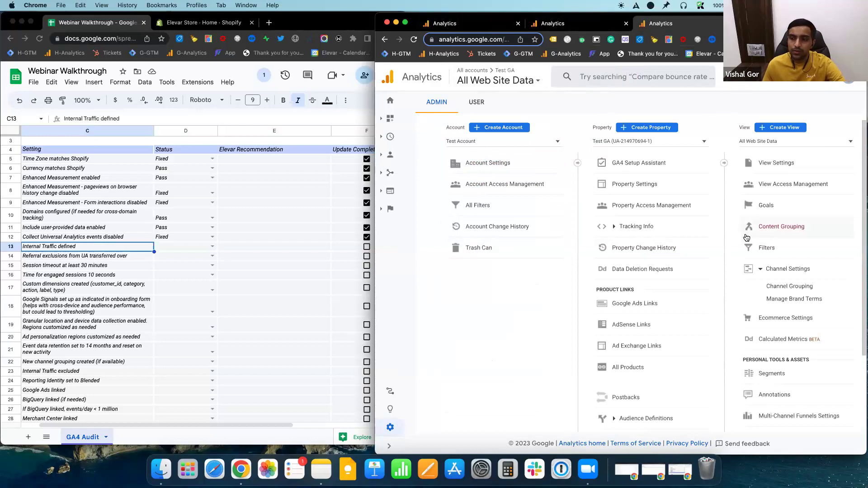
left_click(779, 255)
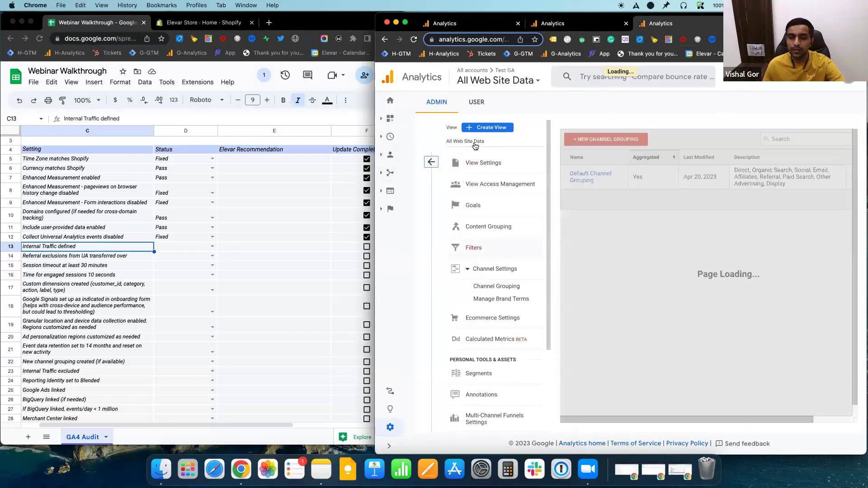
left_click(431, 162)
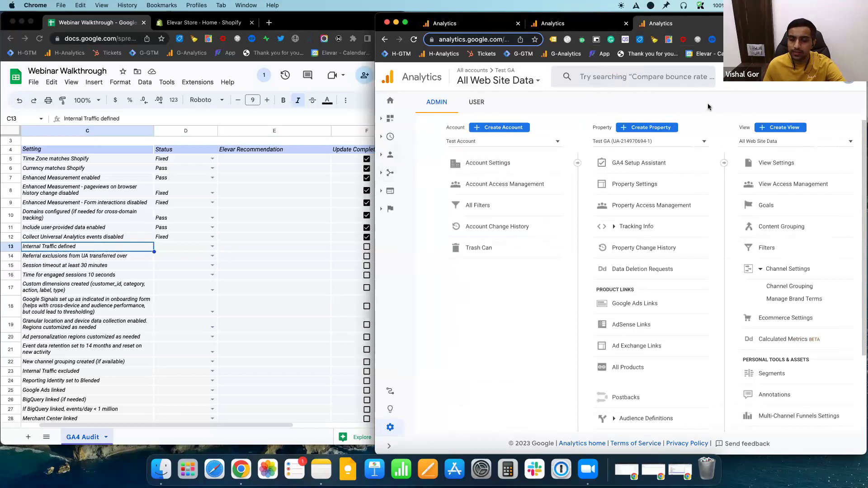
left_click(771, 247)
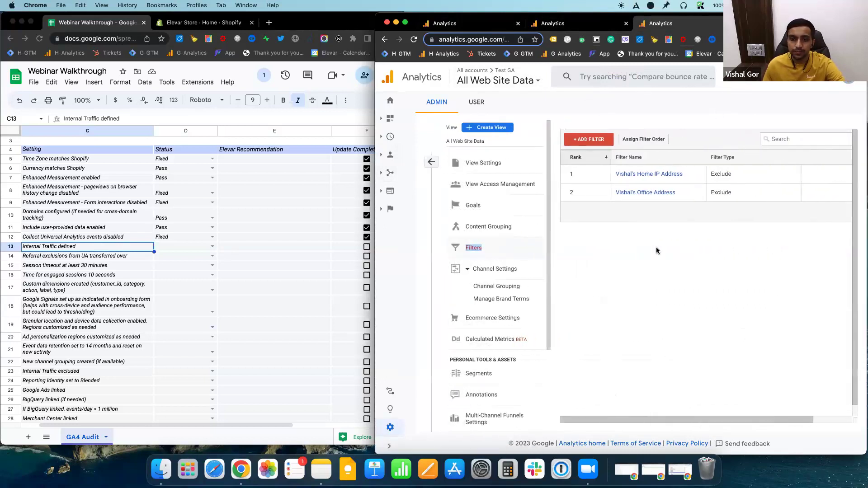
left_click(527, 143)
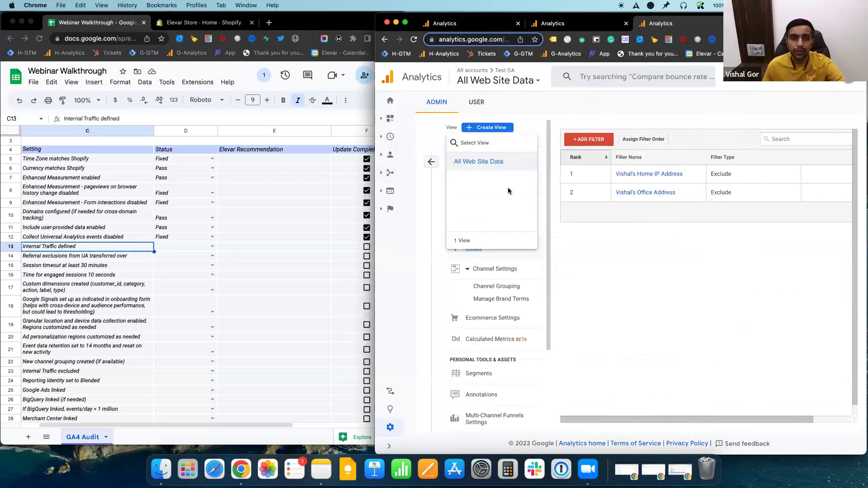
left_click(504, 163)
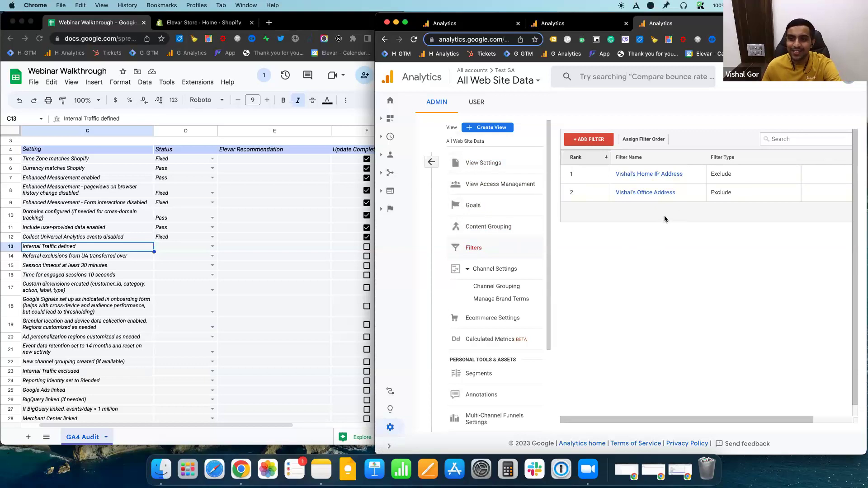
Inspect the home IP address filter's excluded IP address, leaving the filter unchanged and returning to the filter list.
left_click(674, 180)
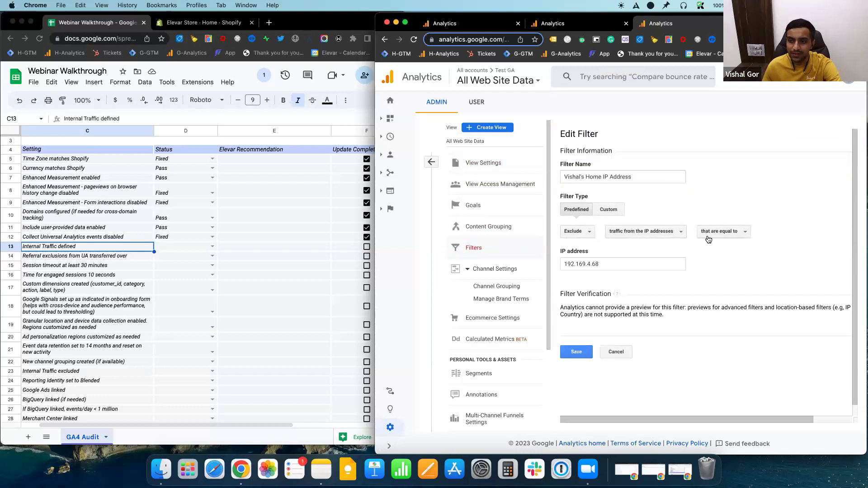
triple_click(629, 265)
left_click(711, 269)
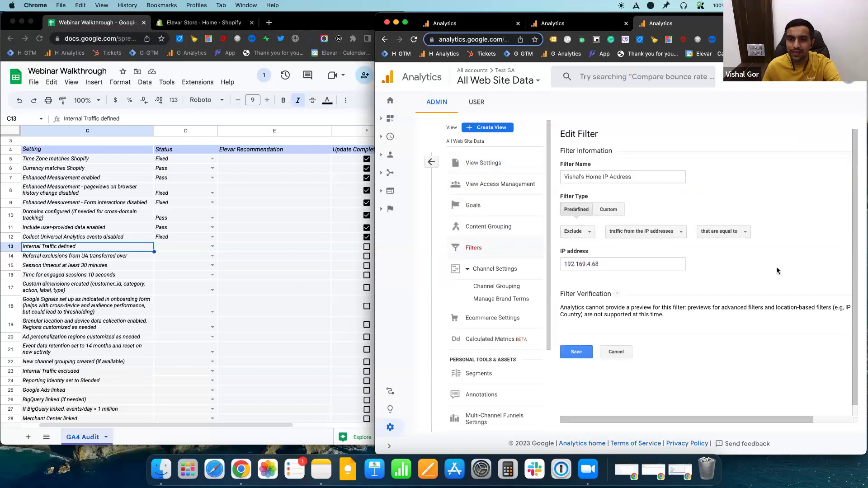
left_click(622, 353)
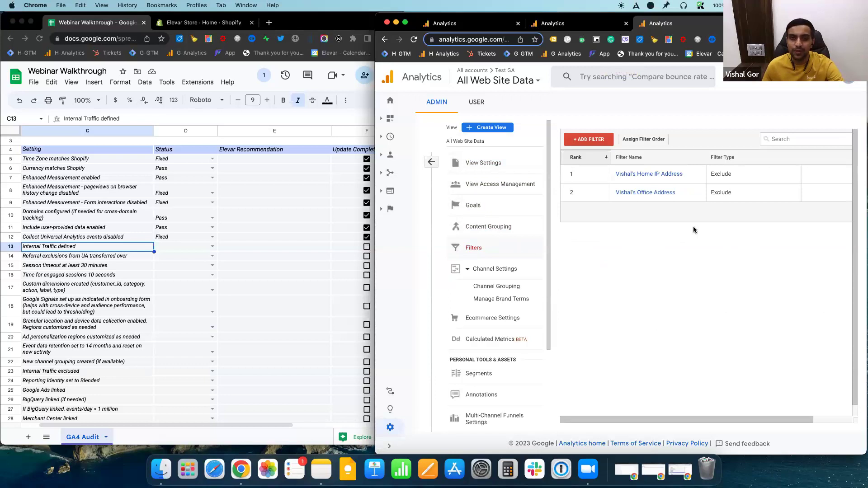
left_click(672, 180)
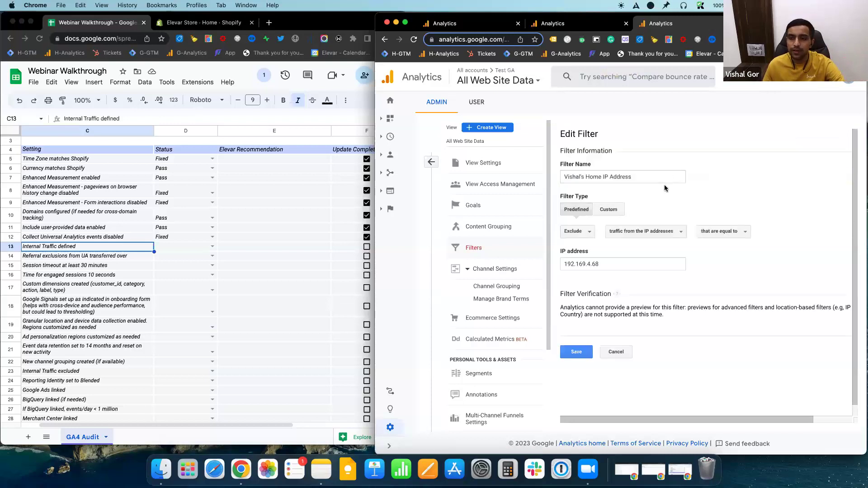
double_click(622, 264)
key("super+c")
Return to the GA4 Shopify Testing property and view its data filters.
left_click(552, 23)
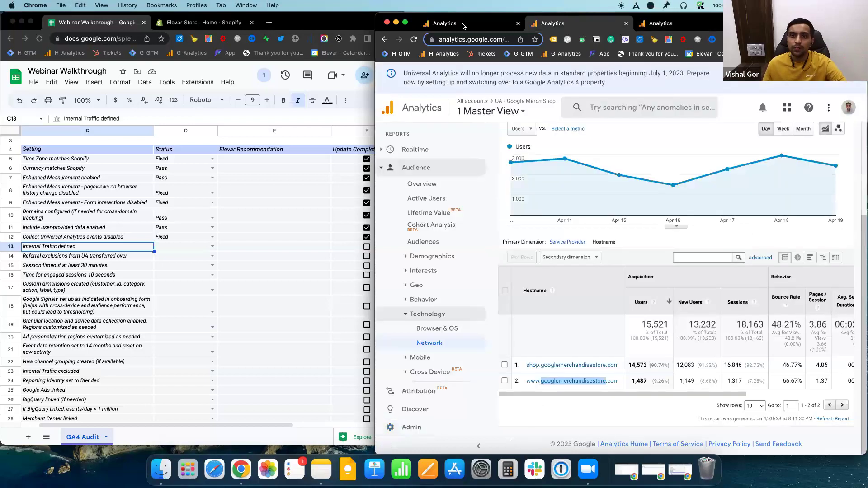
left_click(452, 23)
left_click(427, 162)
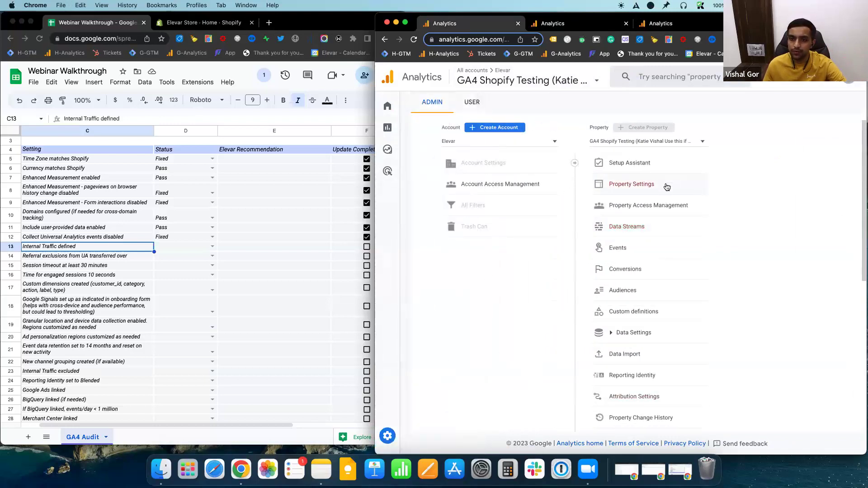
scroll(645, 290, "down", 4)
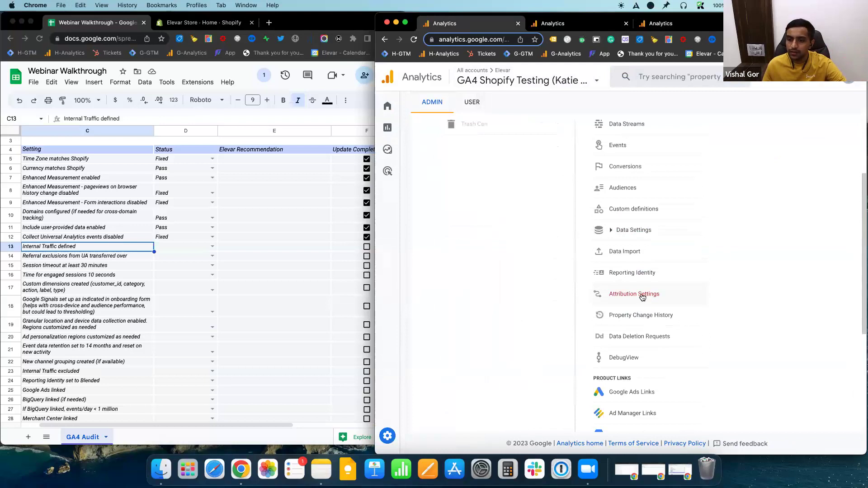
scroll(643, 301, "up", 2)
left_click(668, 297)
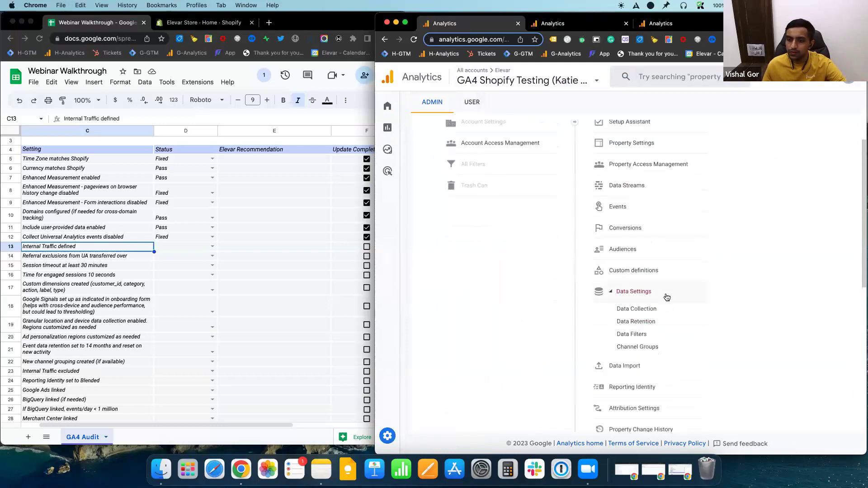
left_click(651, 335)
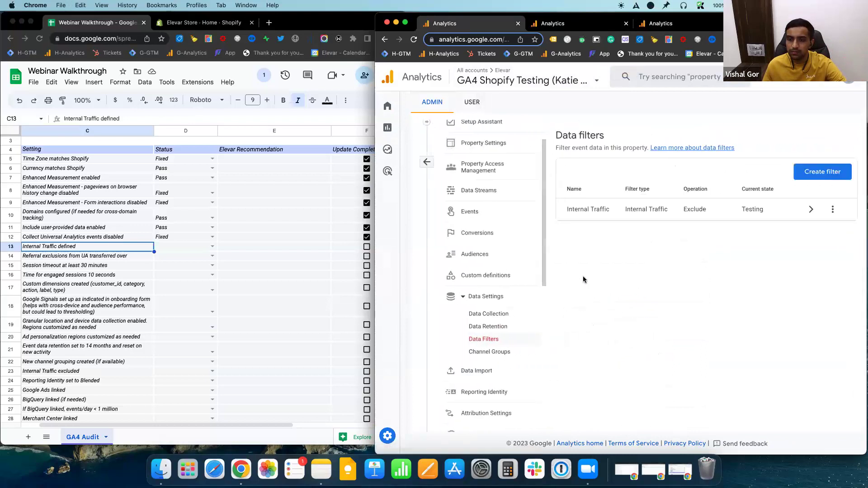
Show all Google tag settings of the elevar gear web stream and open its internal traffic definitions.
left_click(427, 162)
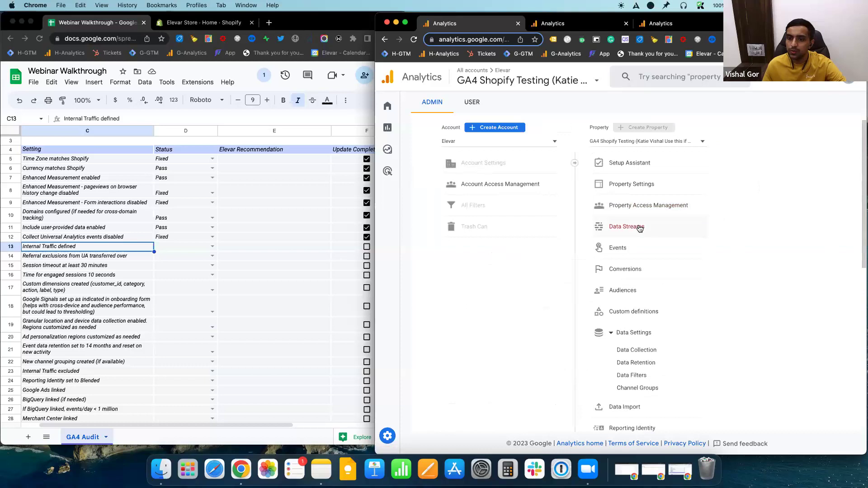
left_click(640, 227)
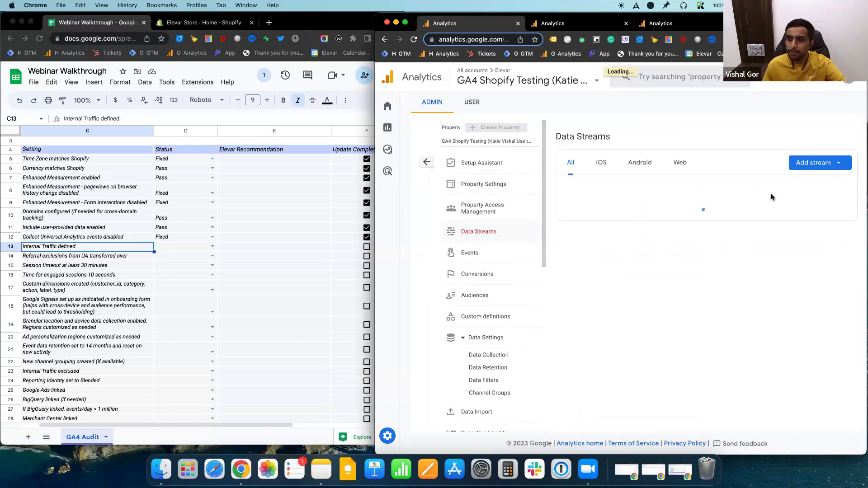
left_click(772, 198)
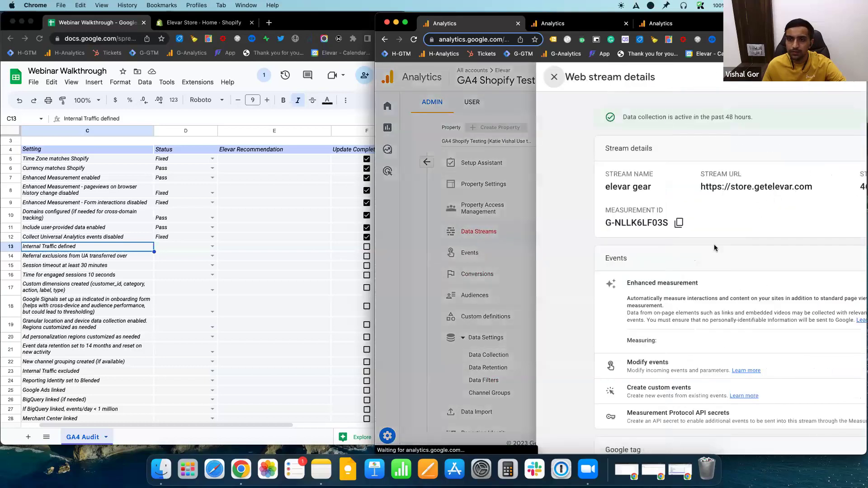
scroll(711, 252, "down", 3)
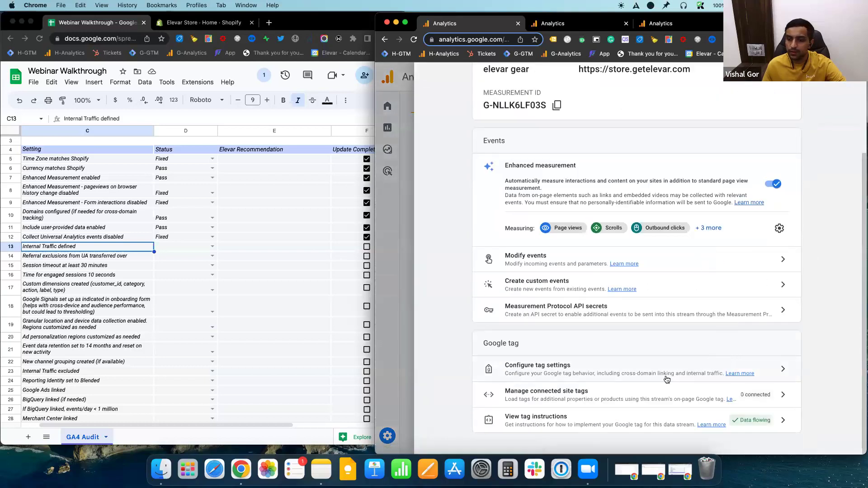
left_click(607, 376)
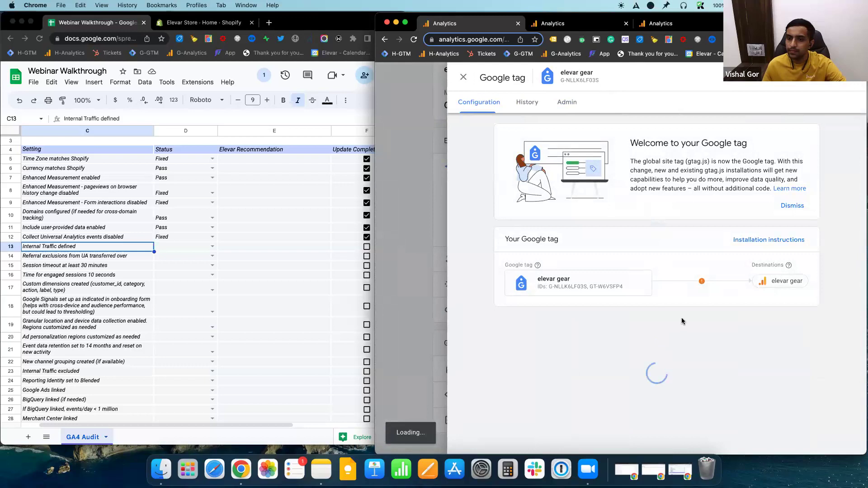
left_click(783, 329)
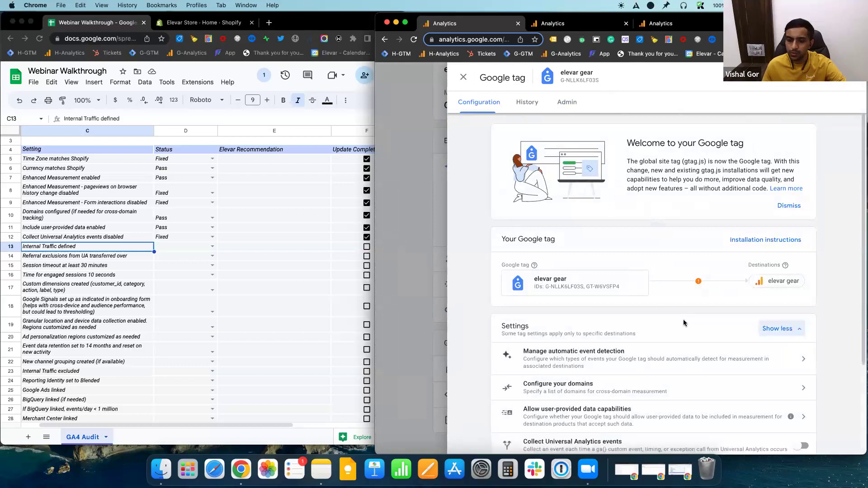
scroll(684, 323, "down", 3)
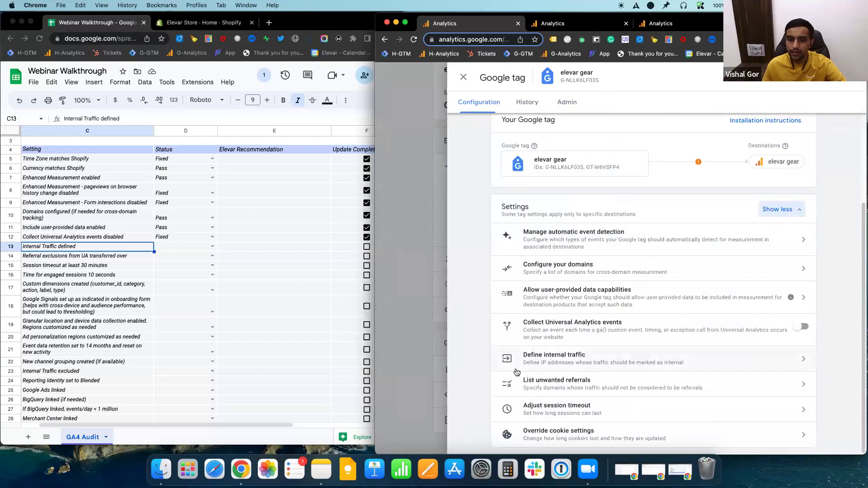
left_click(624, 359)
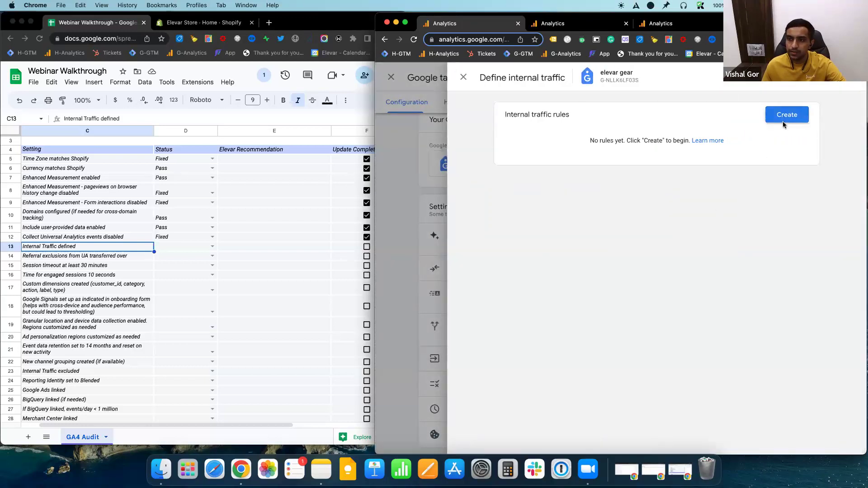
left_click(783, 120)
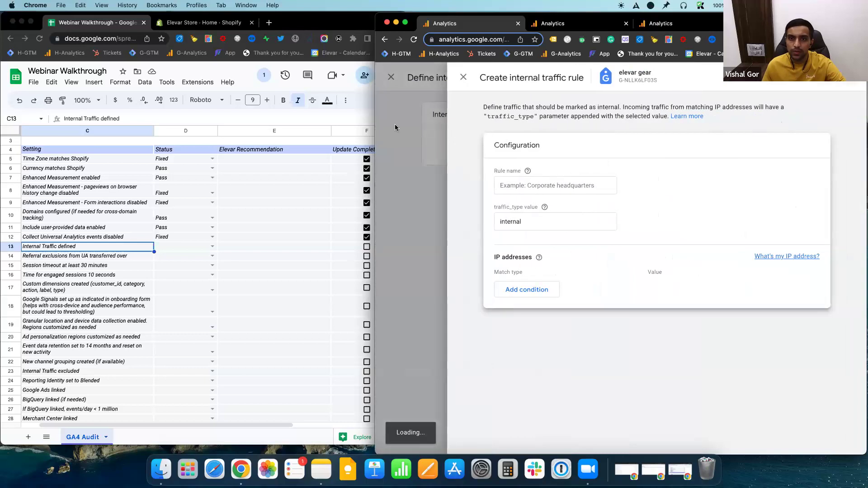
left_click(395, 126)
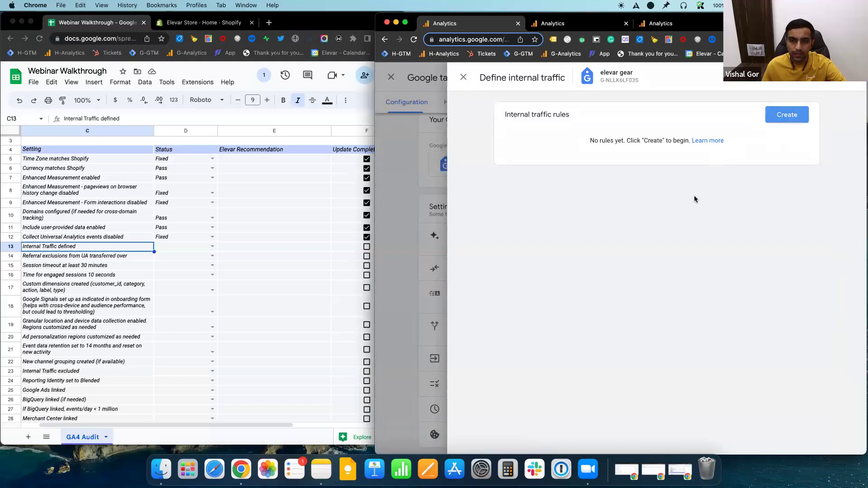
left_click(778, 125)
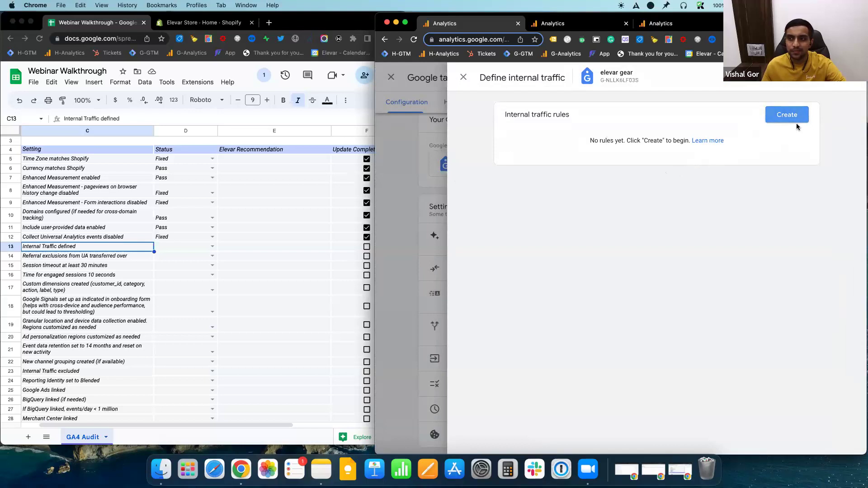
key("Escape")
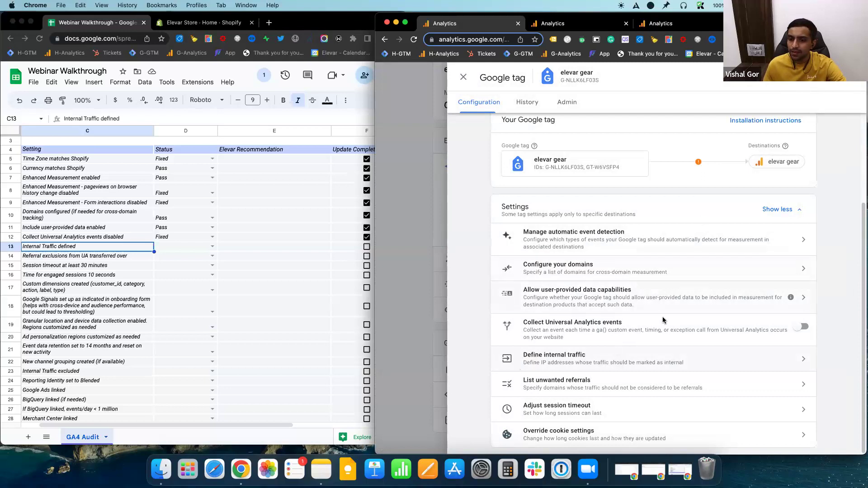
Reload the Analytics page and reopen Define internal traffic in the elevar gear stream's Google tag settings.
left_click(413, 39)
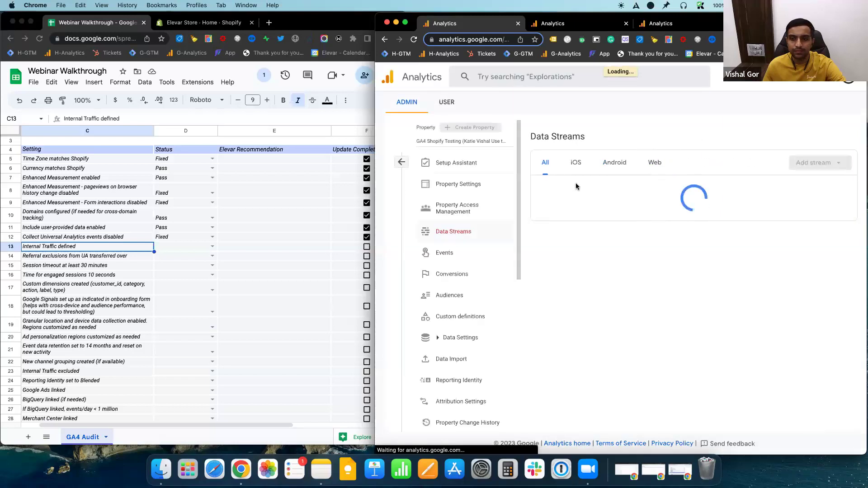
scroll(607, 282, "down", 3)
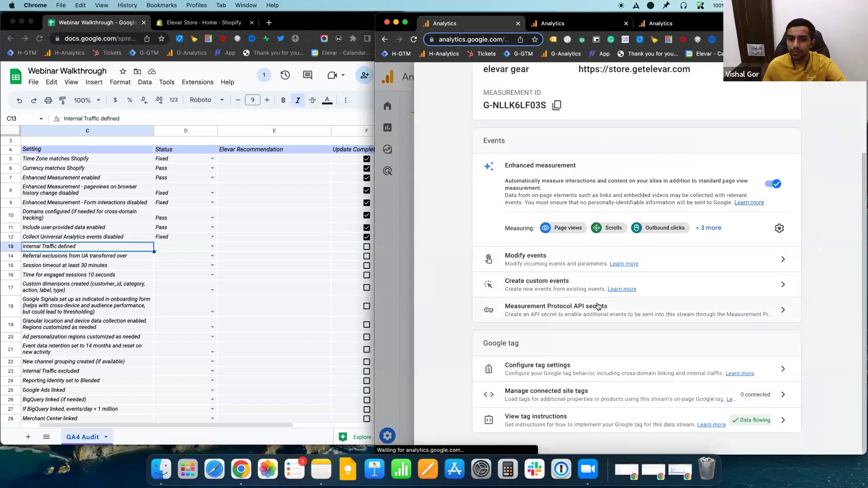
left_click(585, 369)
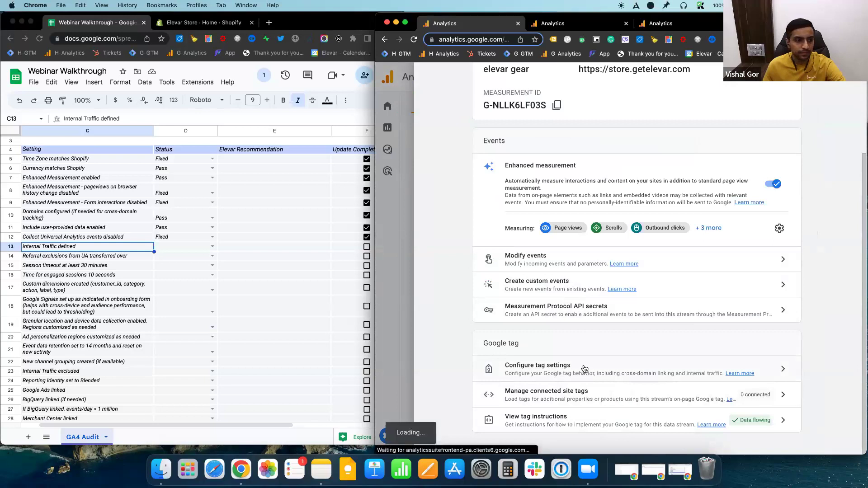
left_click(585, 369)
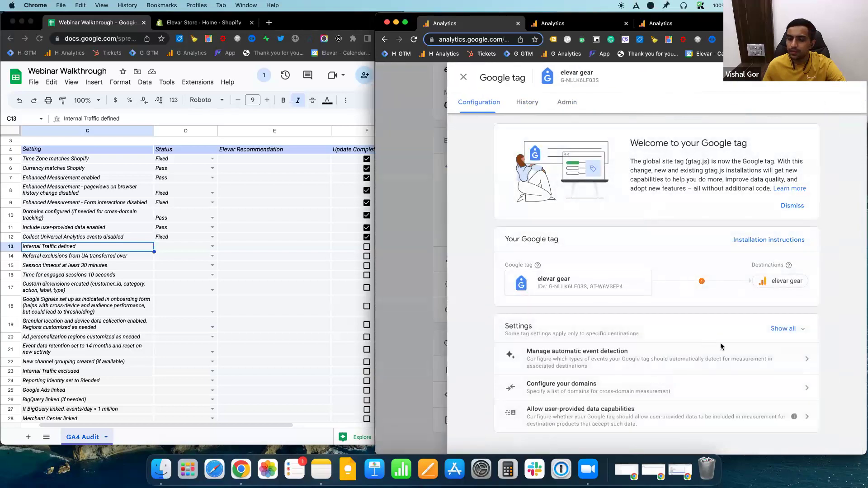
scroll(687, 327, "down", 3)
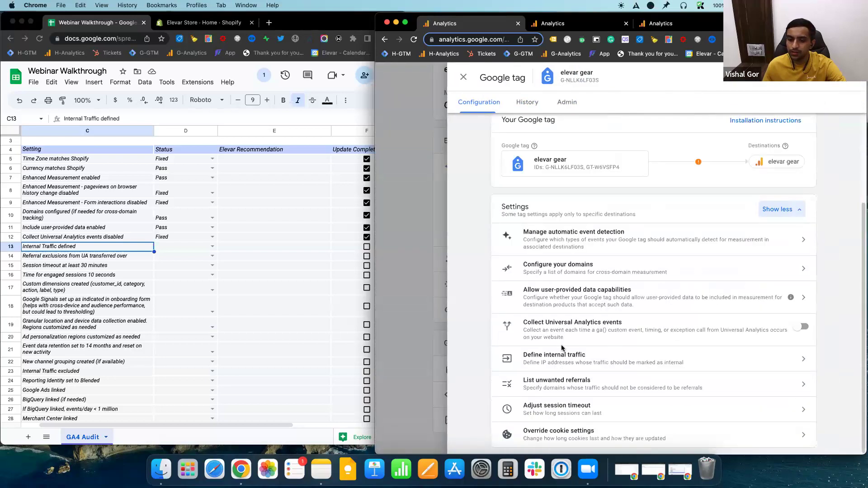
left_click(564, 360)
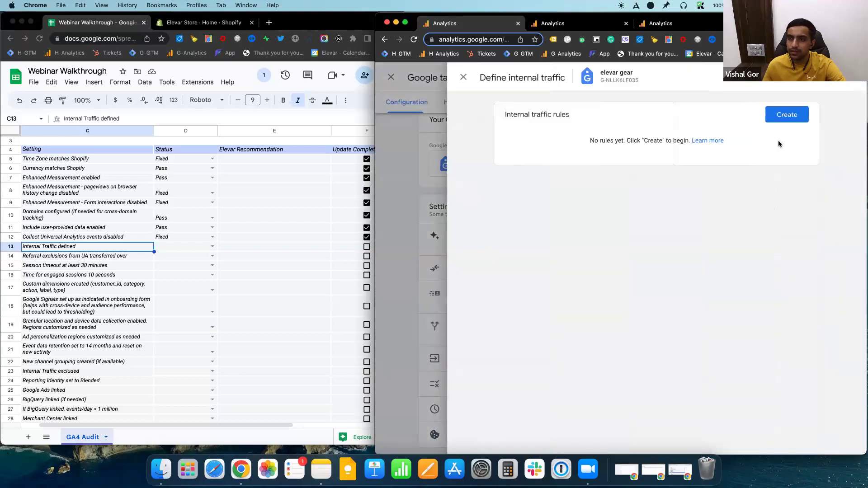
Create an internal traffic rule with the copied IP address 192.169.4.68 and the match type IP address equals.
left_click(792, 128)
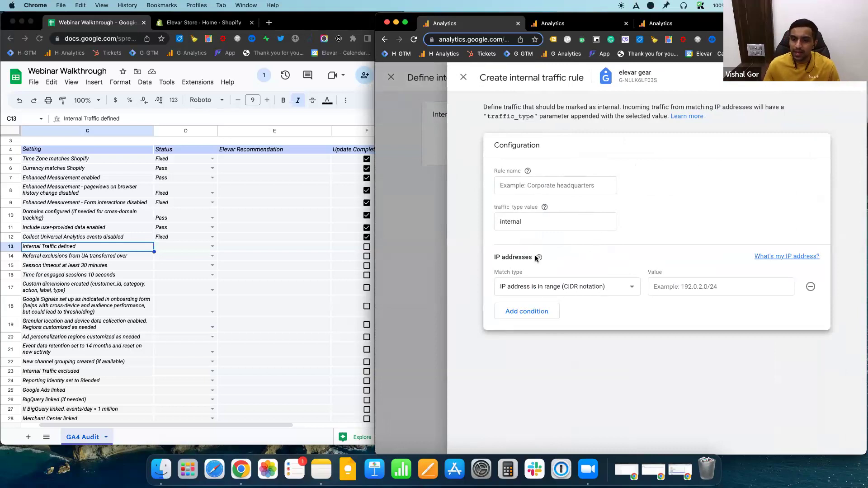
left_click(709, 288)
key("super+v")
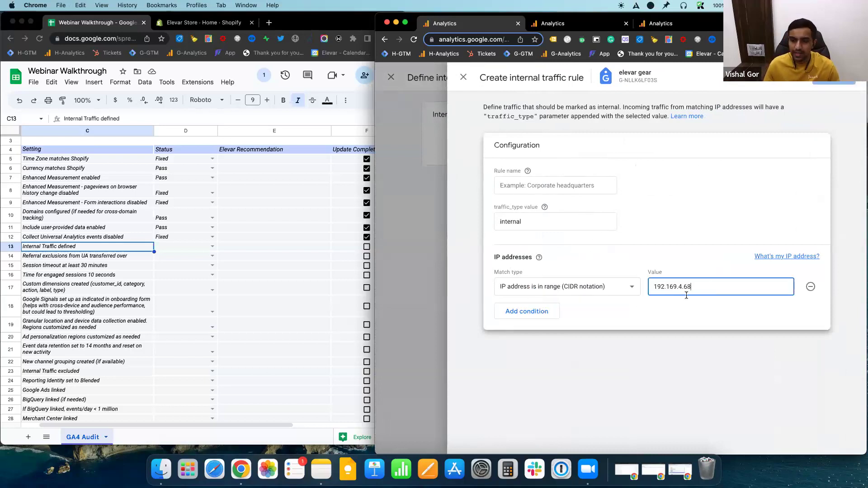
left_click(589, 288)
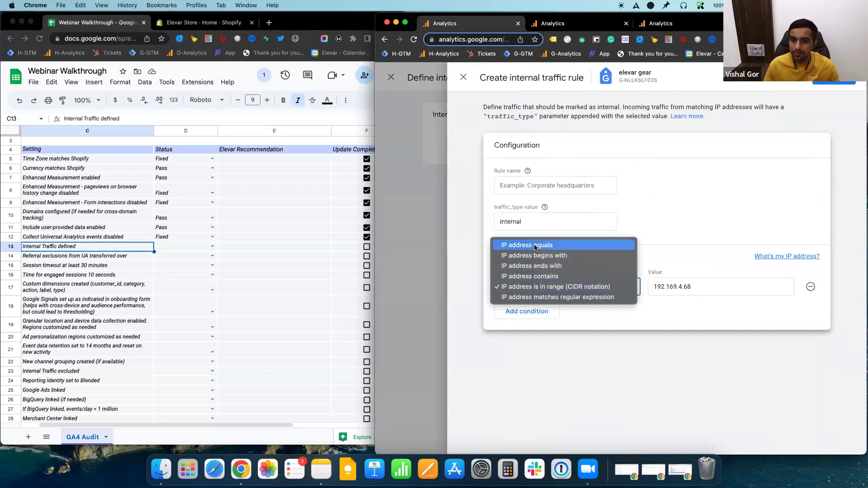
left_click(556, 245)
Compare the match type options of the old home IP address filter with those of the new internal traffic rule.
left_click(553, 23)
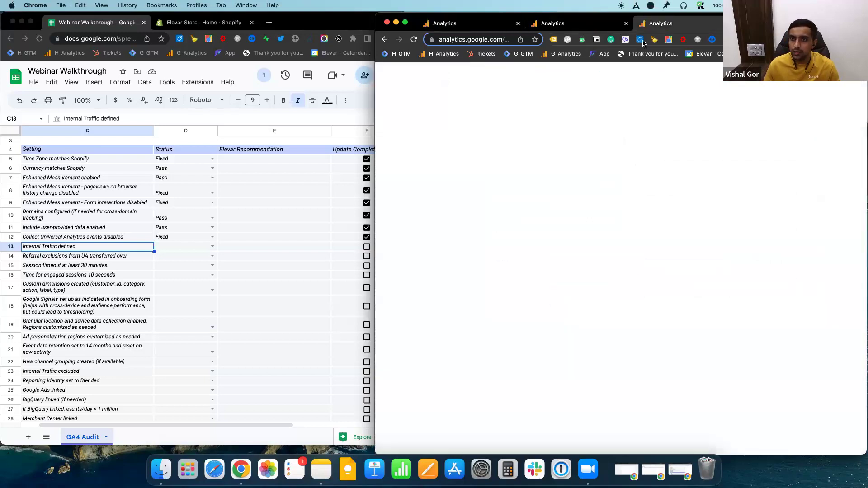
left_click(722, 233)
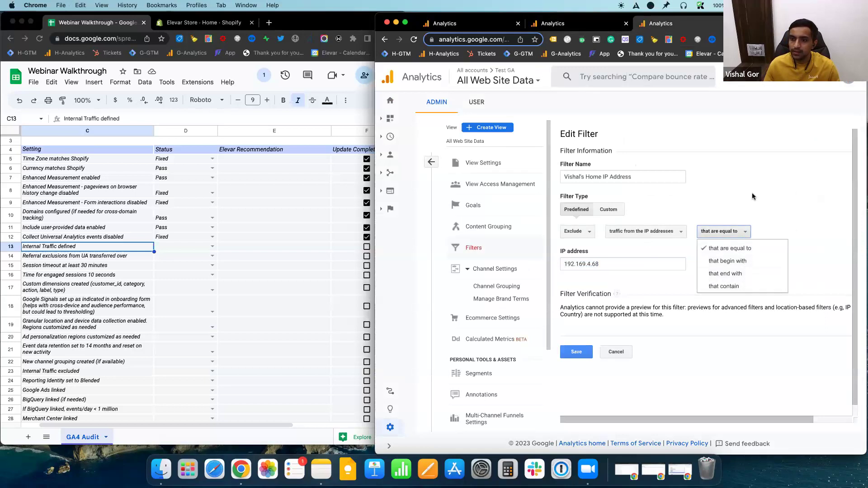
left_click(496, 27)
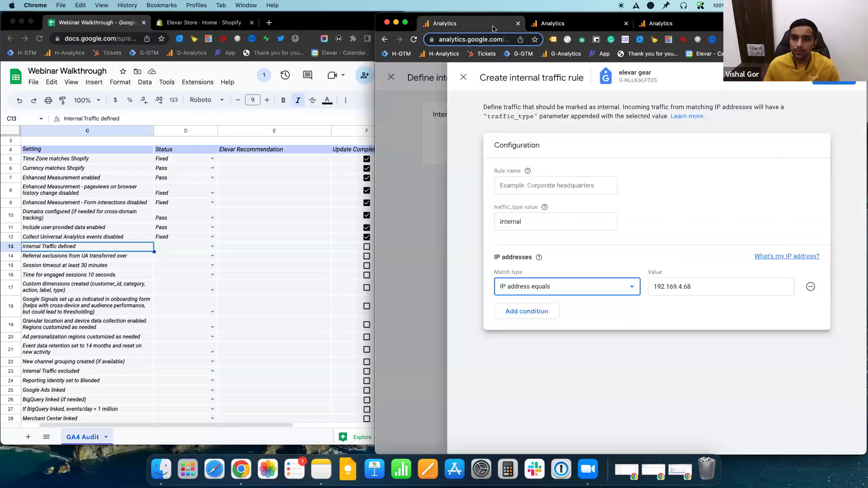
left_click(579, 285)
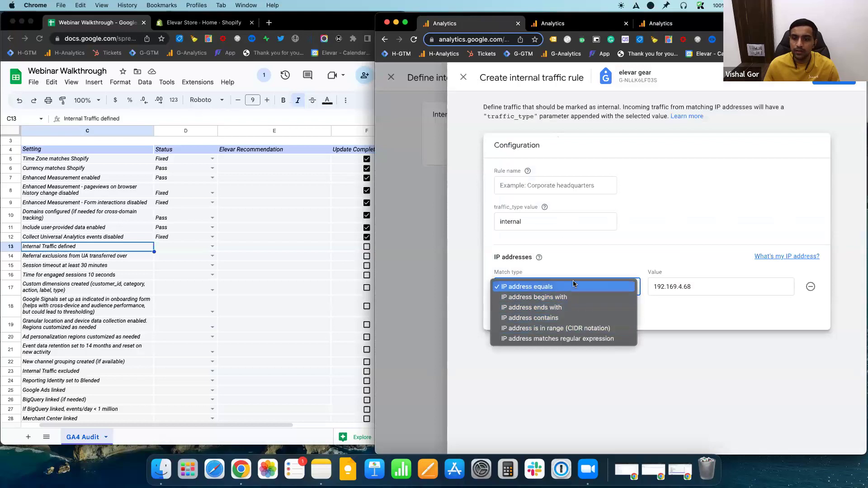
left_click(573, 286)
double_click(715, 287)
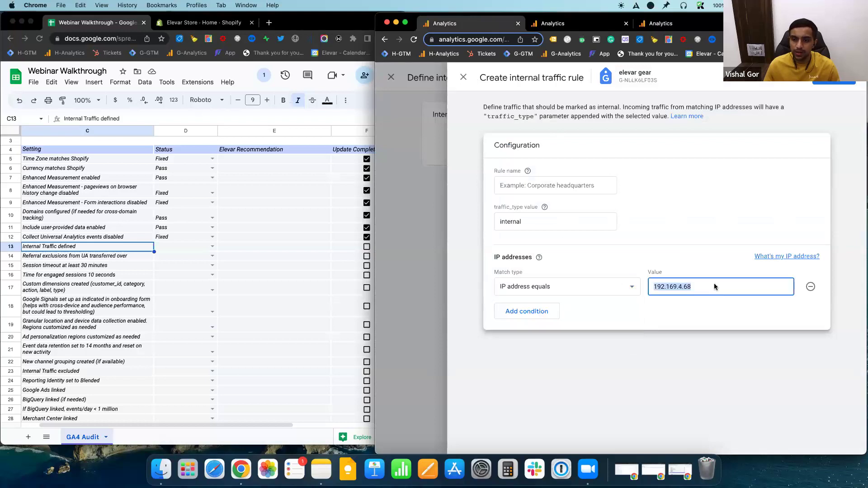
Name the internal traffic rule with the name copied from the old home IP address filter and save it.
left_click(552, 194)
left_click(593, 23)
triple_click(630, 180)
key("super+c")
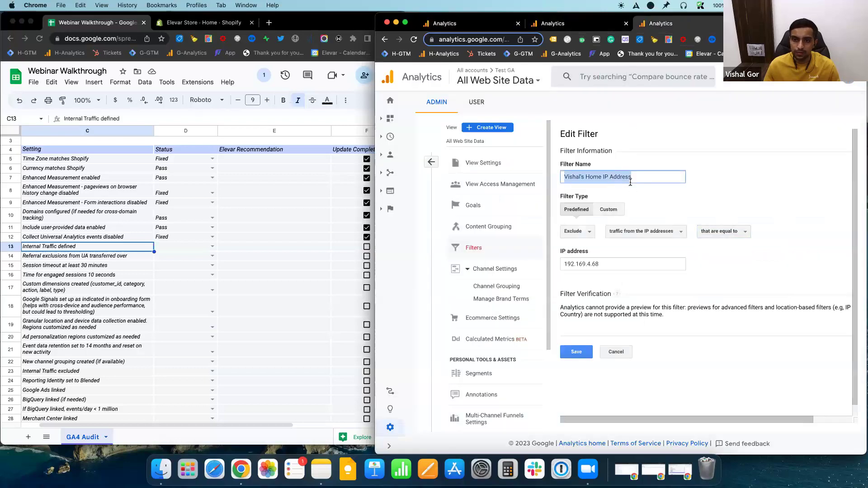
left_click(448, 23)
key("super+v")
left_click(823, 82)
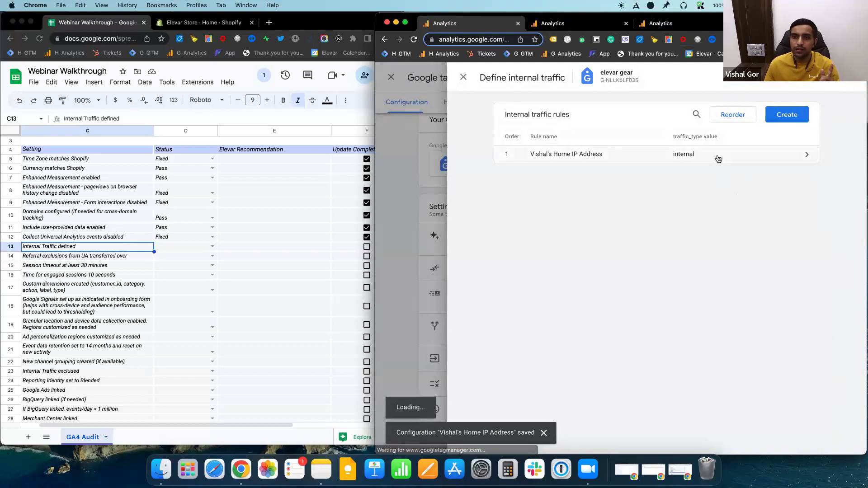
Reopen the saved internal traffic rule and review its IP address and traffic_type value.
left_click(689, 154)
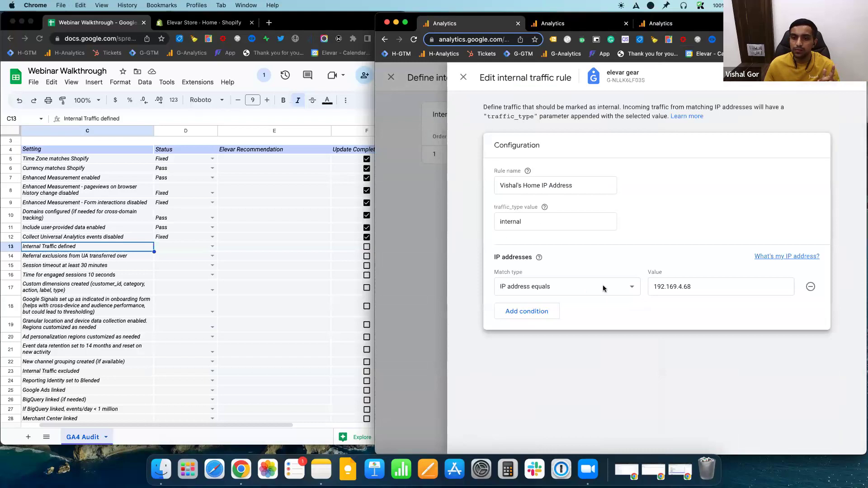
double_click(699, 286)
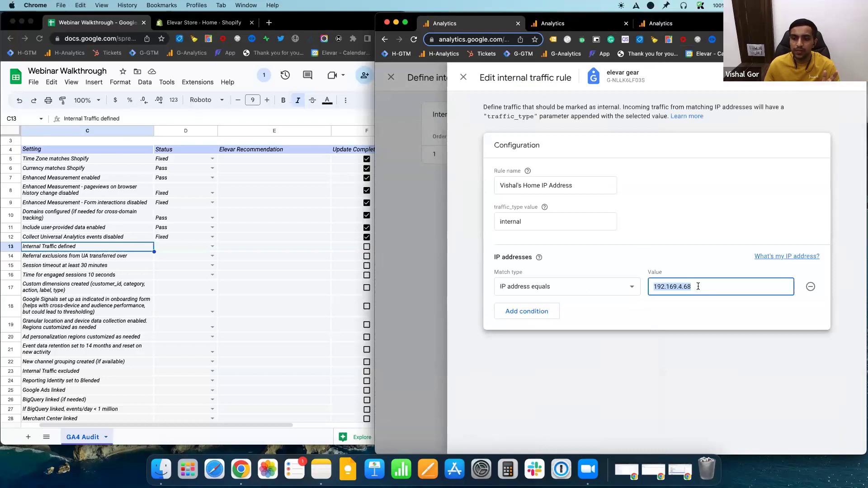
double_click(525, 222)
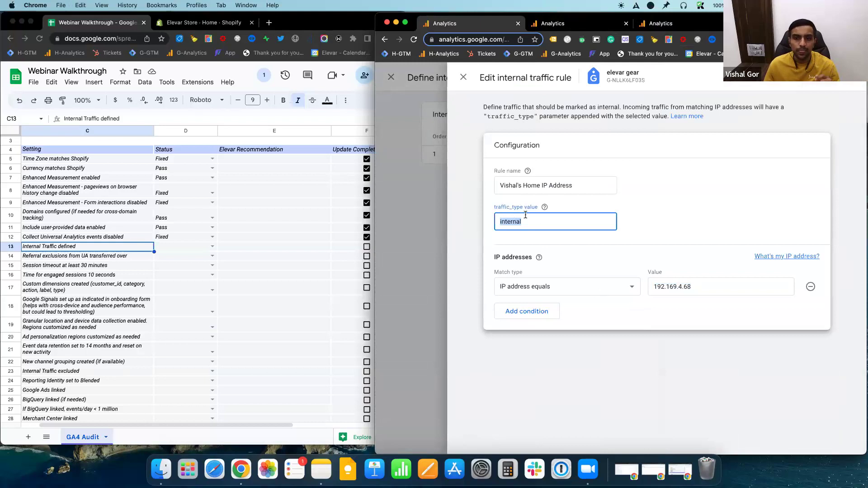
left_click(526, 221)
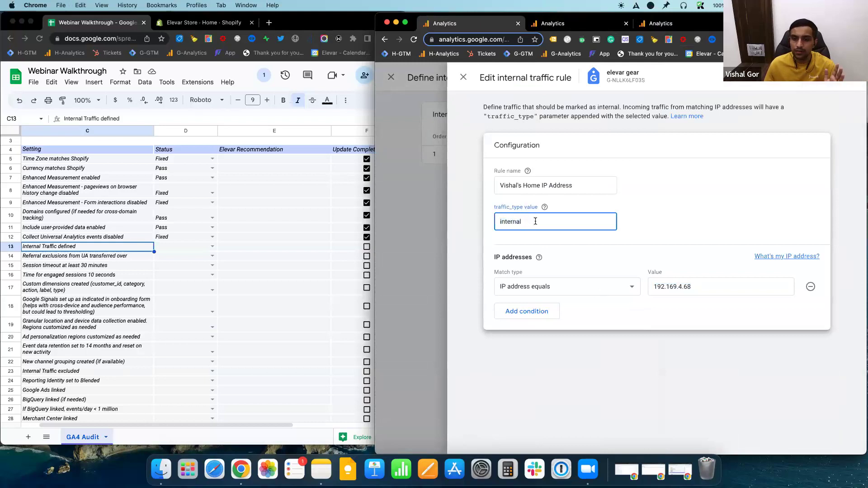
double_click(535, 221)
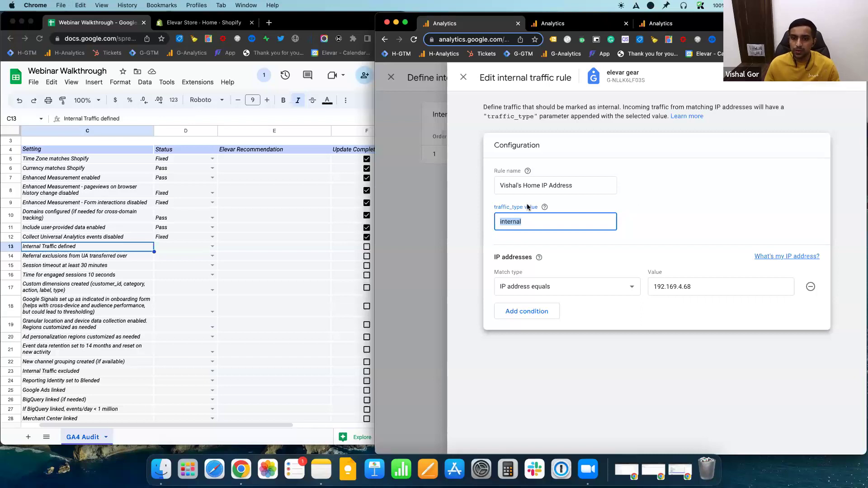
Leave the elevar gear stream's Google tag settings and view the property's data filters.
left_click(421, 181)
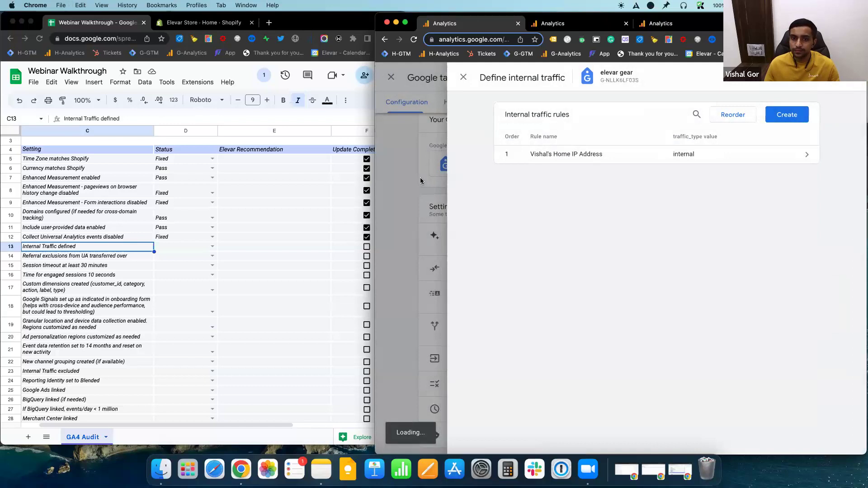
left_click(420, 181)
left_click(420, 181)
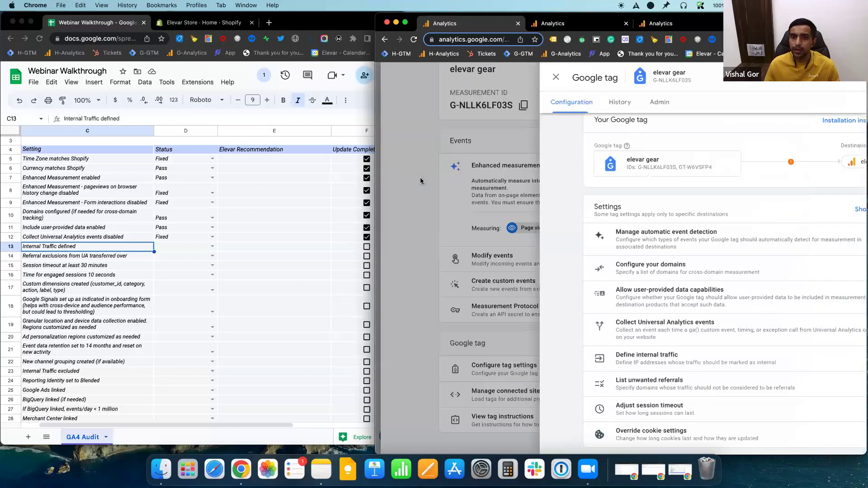
left_click(413, 180)
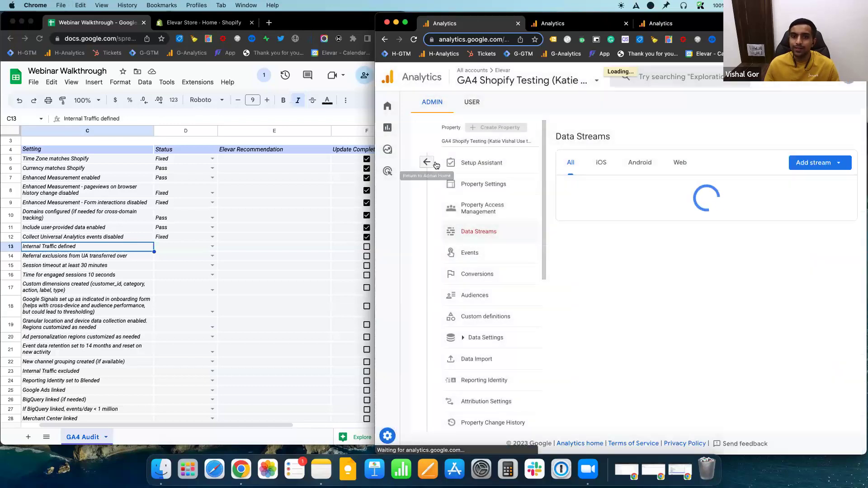
left_click(429, 164)
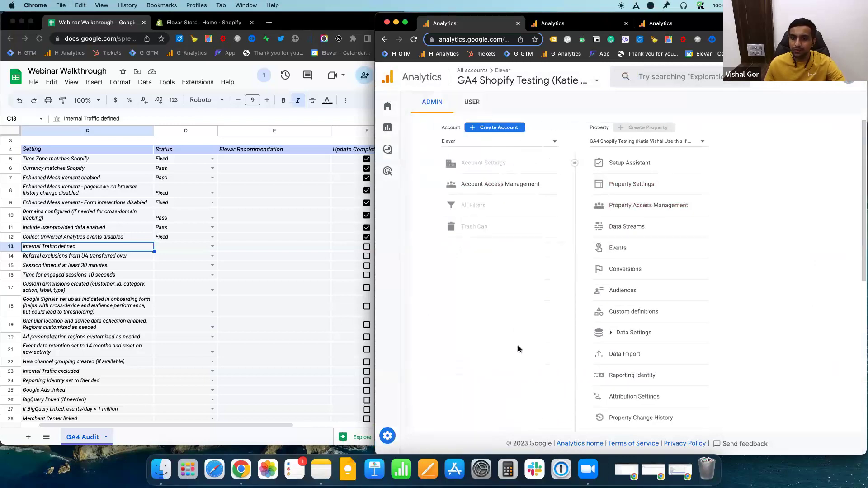
scroll(664, 298, "down", 5)
scroll(653, 303, "up", 5)
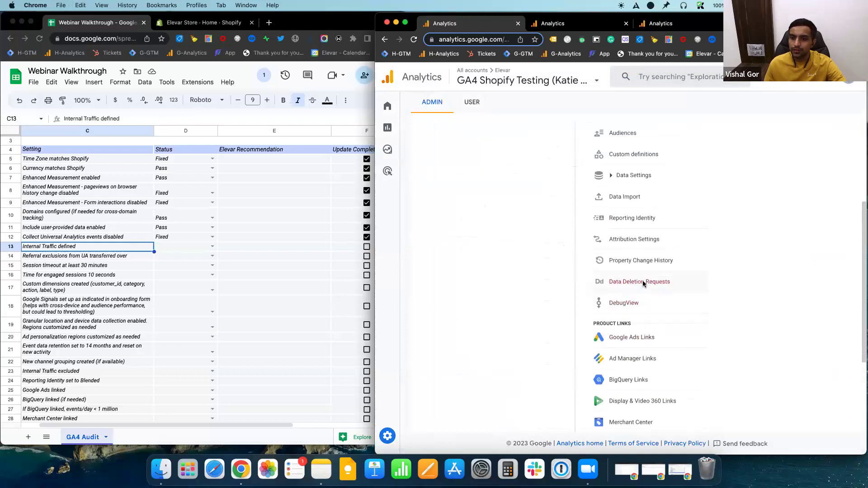
left_click(634, 329)
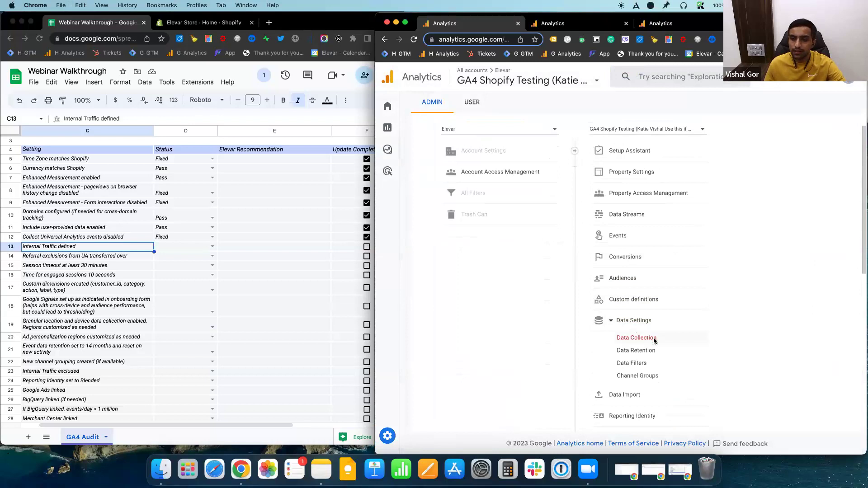
left_click(632, 364)
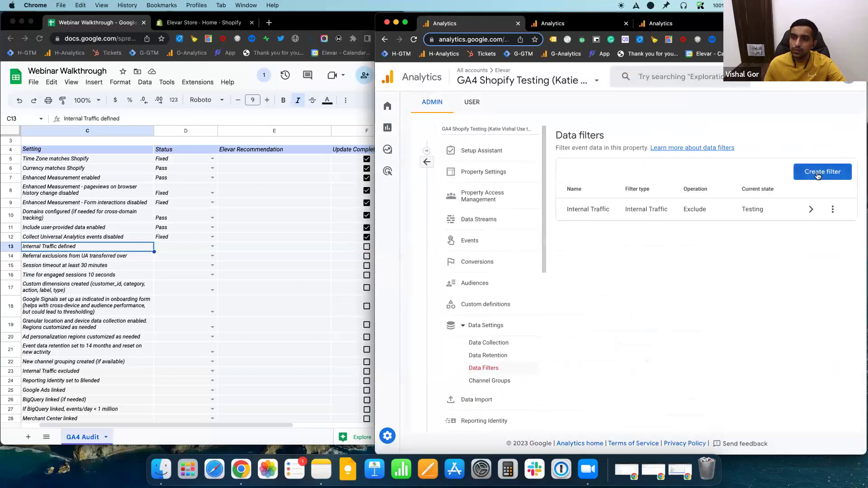
Start a new Internal Traffic data filter and check its traffic_type parameter value.
left_click(818, 179)
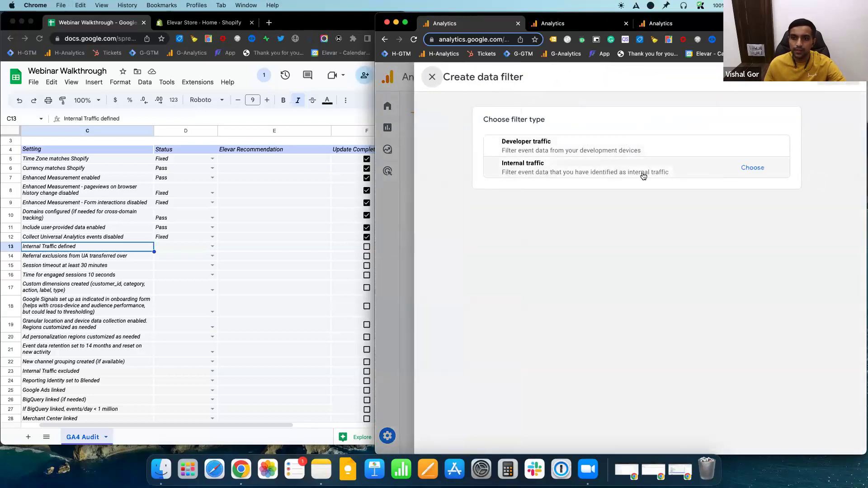
left_click(714, 174)
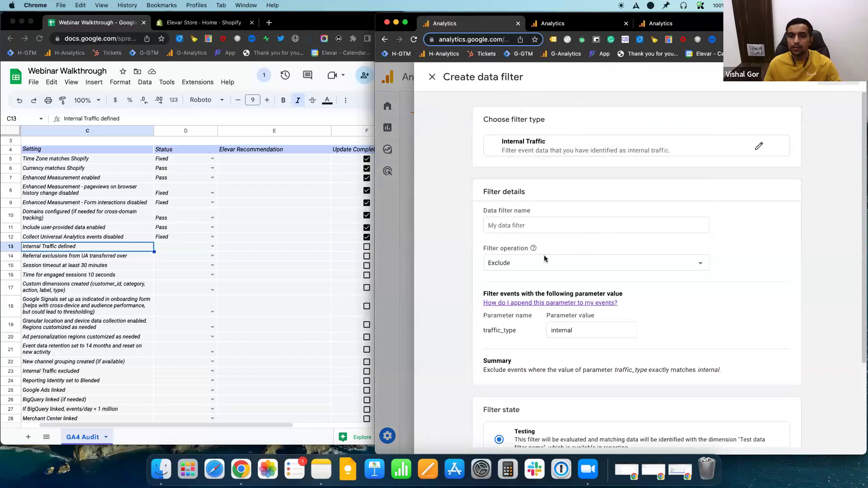
scroll(547, 227, "down", 2)
scroll(549, 238, "down", 1)
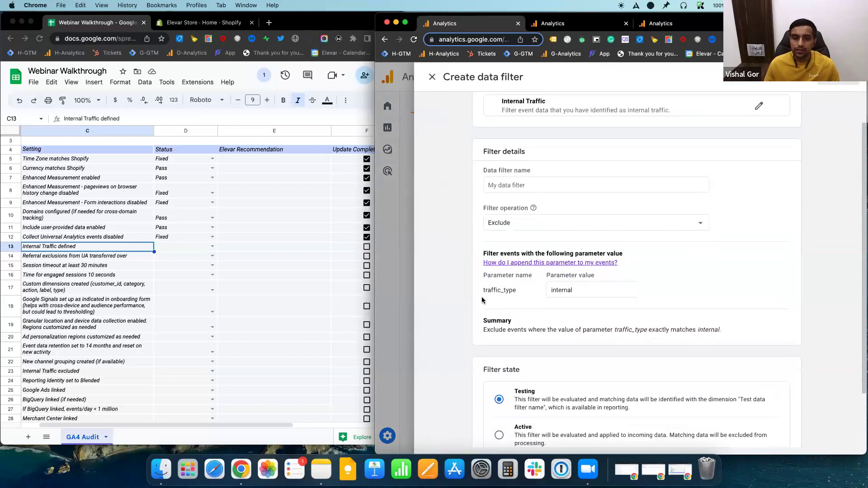
left_click(602, 288)
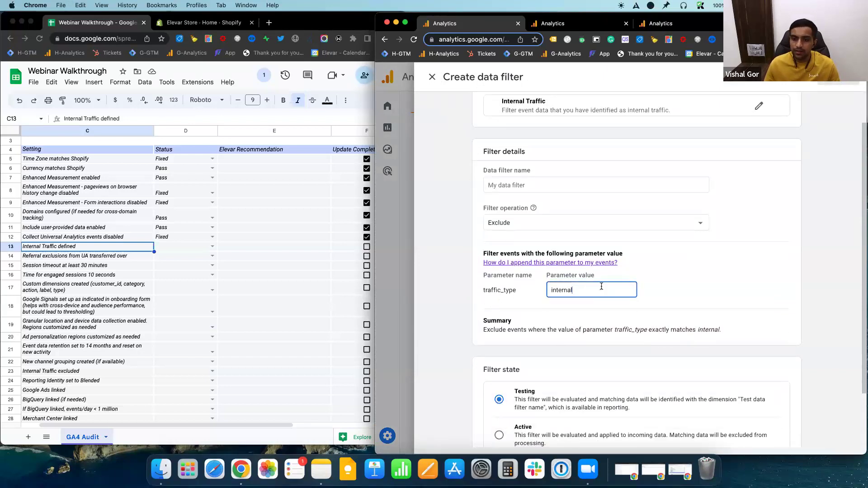
left_click(759, 288)
double_click(632, 289)
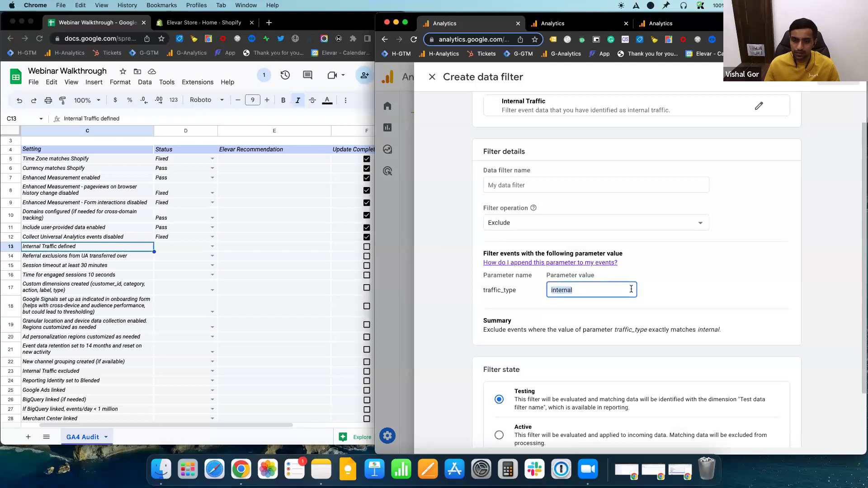
left_click(688, 280)
scroll(688, 280, "up", 2)
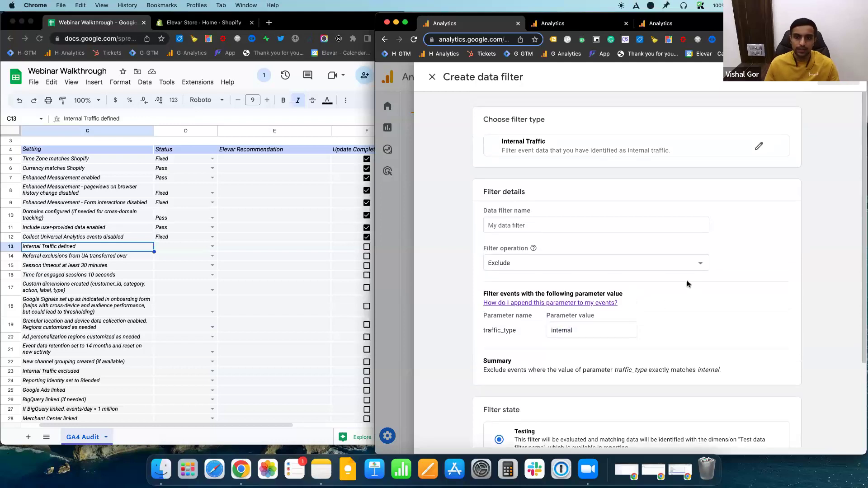
Name the data filter "Ip Address filter", set its state to Active, and create it with activation without testing.
left_click(533, 233)
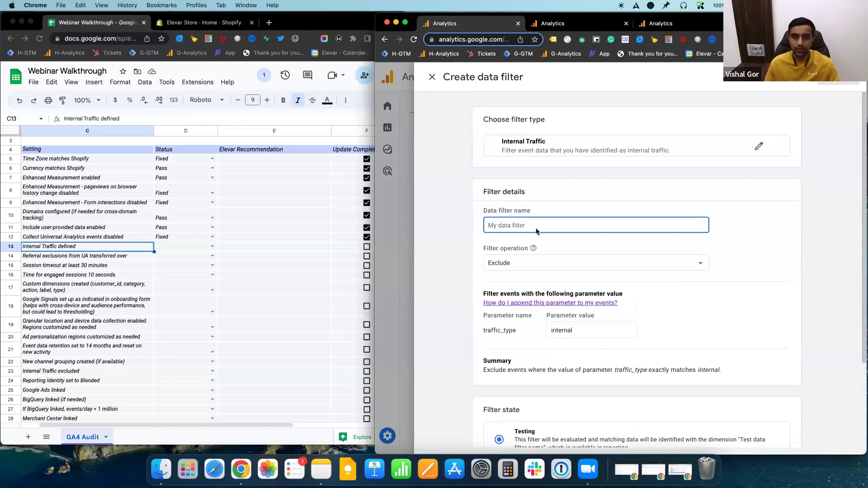
type("Ip Address f")
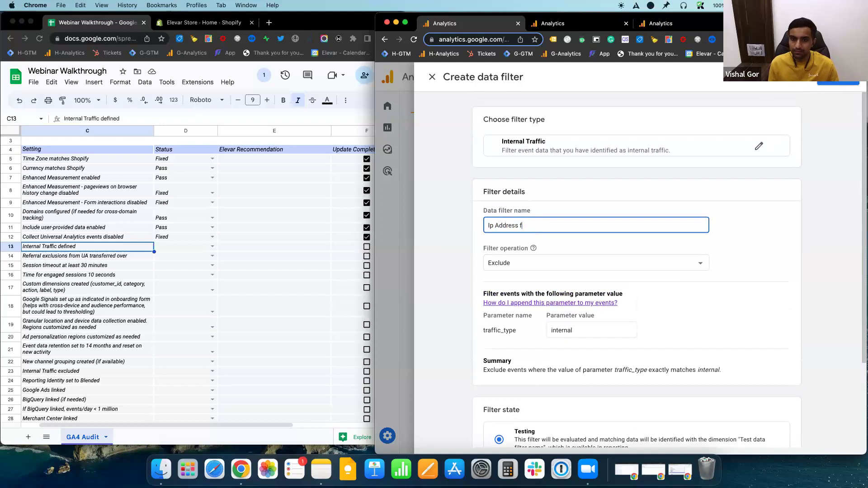
left_click(771, 254)
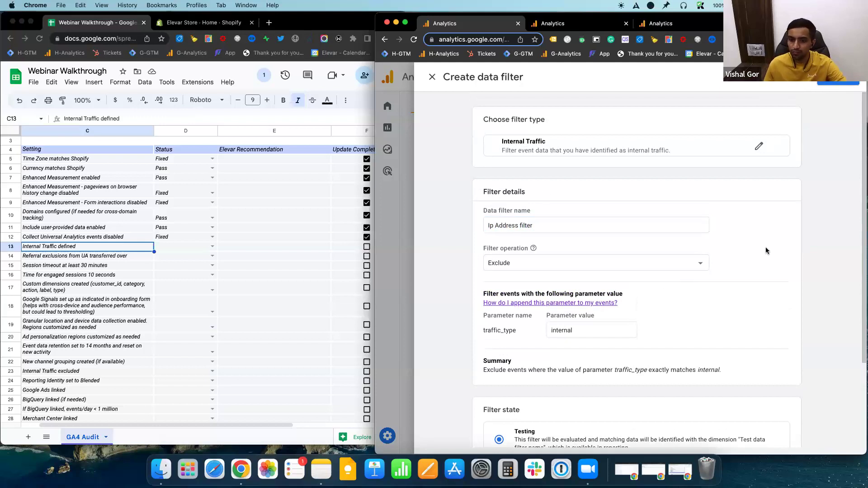
scroll(774, 258, "down", 3)
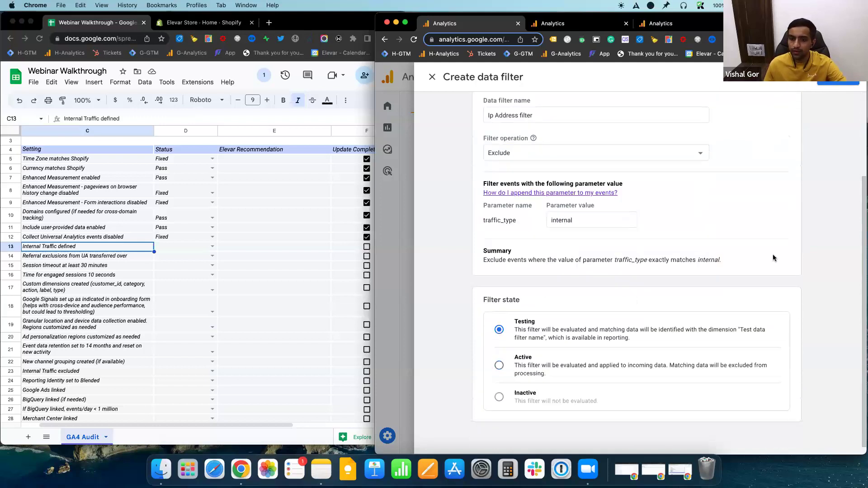
left_click(500, 365)
left_click(838, 78)
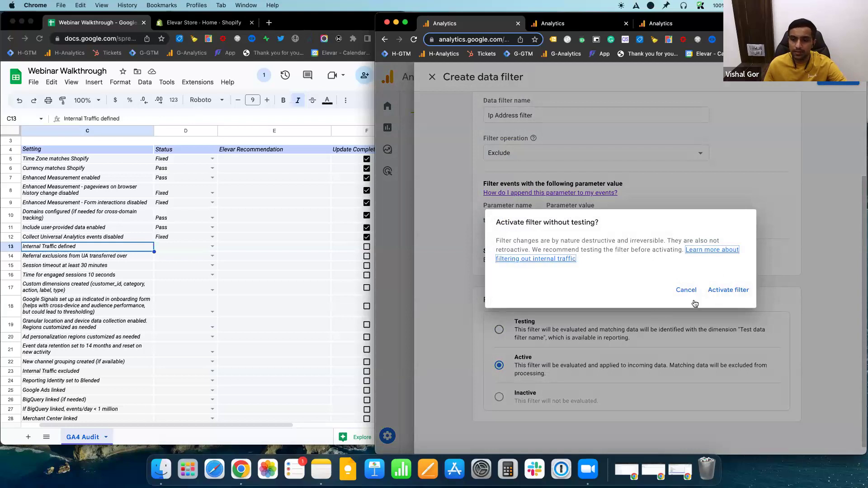
left_click(718, 297)
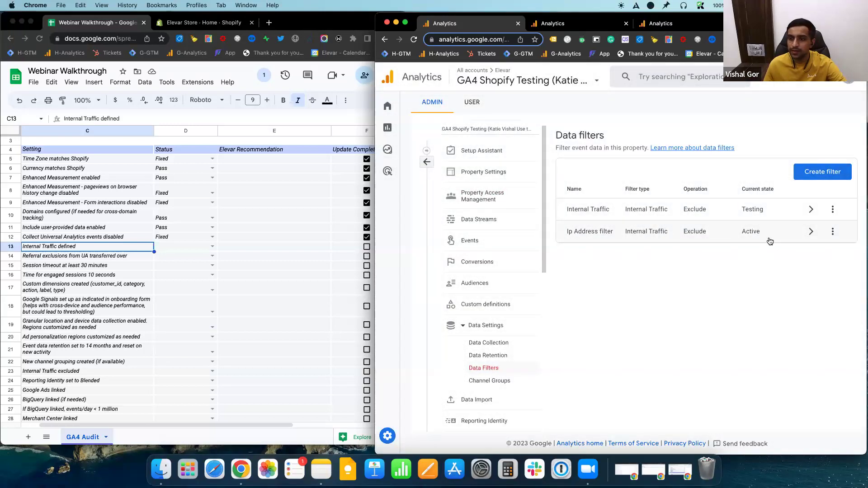
In the audit checklist, set the status of the Internal Traffic defined check to Fixed.
left_click(55, 246)
left_click(185, 244)
left_click(213, 247)
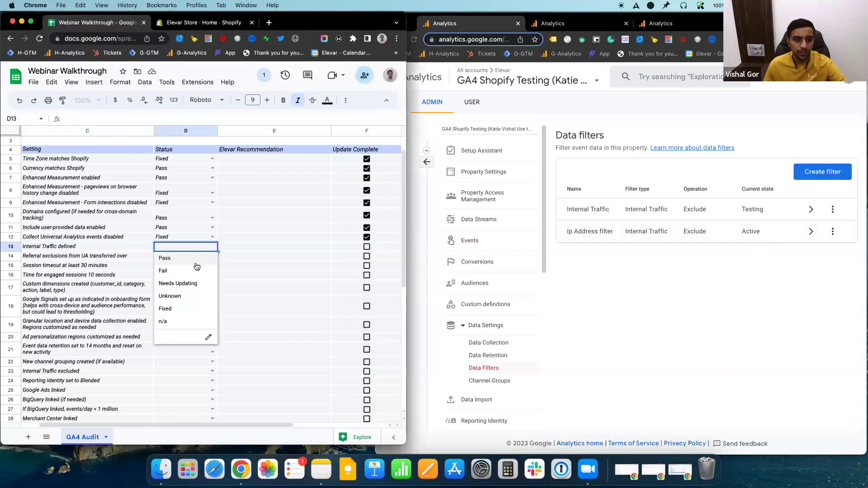
left_click(185, 309)
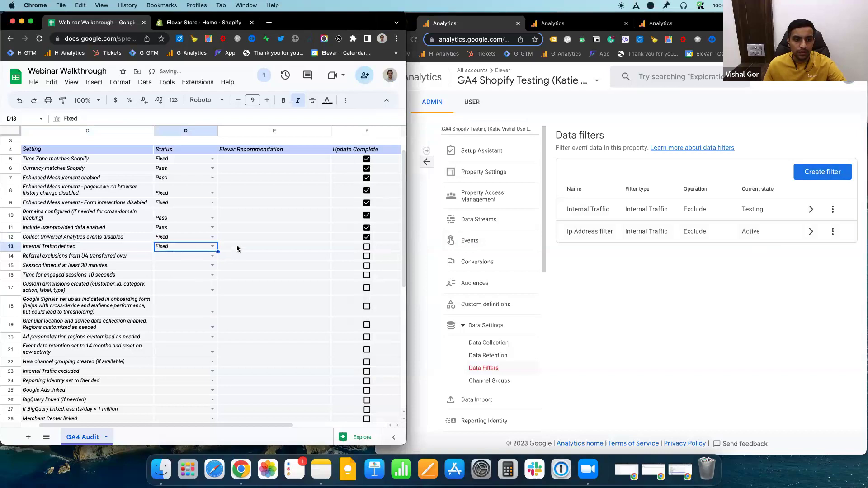
Enter "Defined/created the filter" as the Elevar recommendation for the Internal Traffic defined check.
left_click(237, 245)
type("Dined")
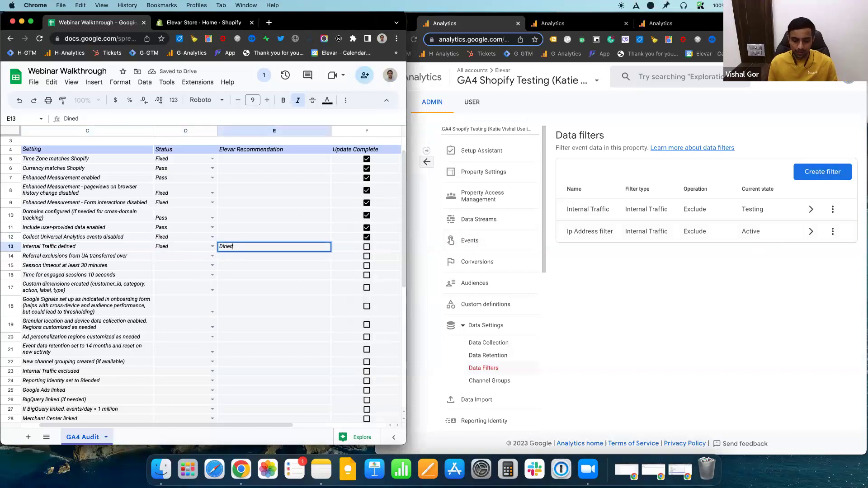
key("BackSpace")
key("BackSpace")
type("efined/created ")
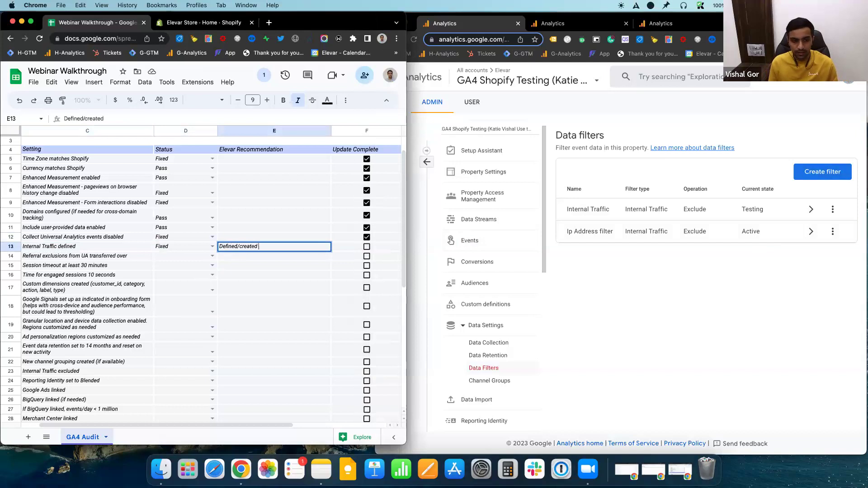
type("the filter")
key("Return")
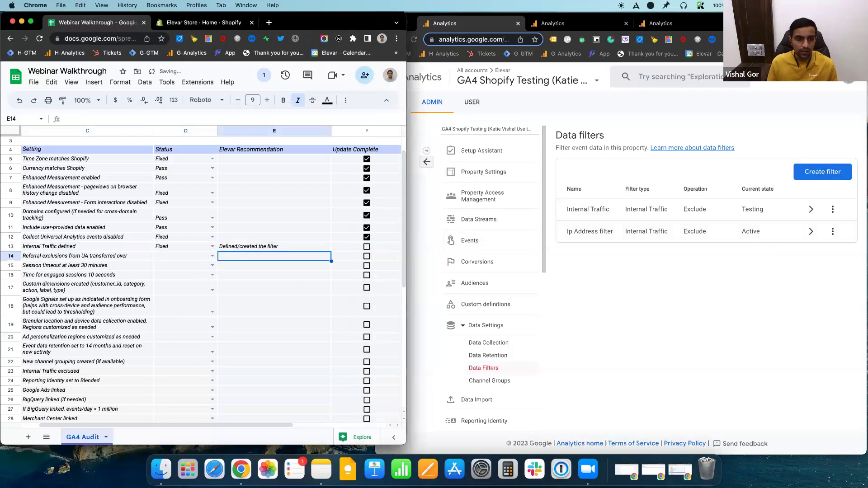
Set the status of the Internal Traffic excluded check to Fixed.
left_click(137, 248)
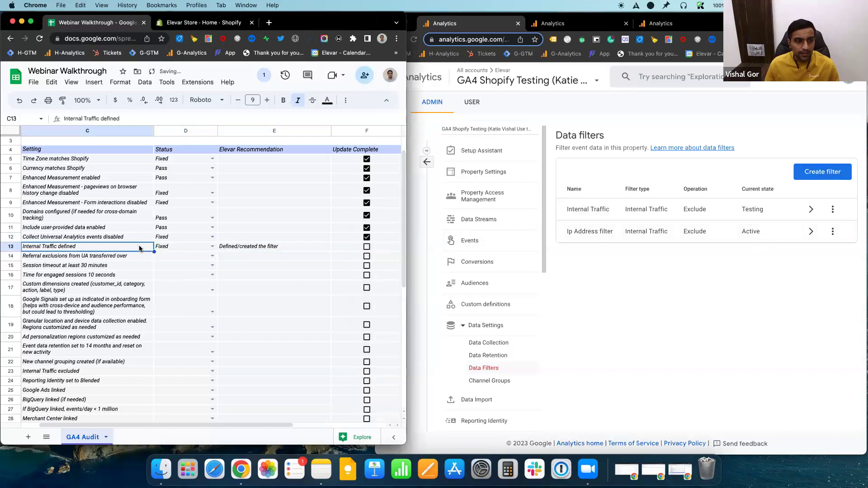
left_click(35, 365)
left_click(46, 373)
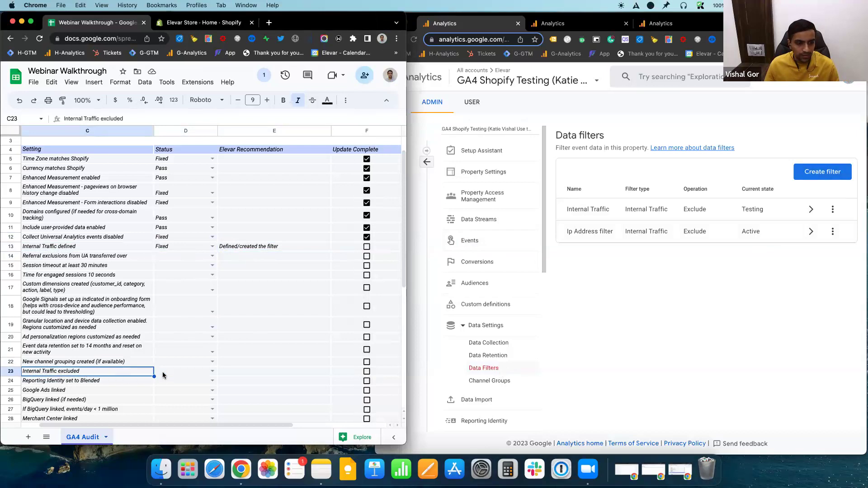
left_click(192, 374)
left_click(212, 373)
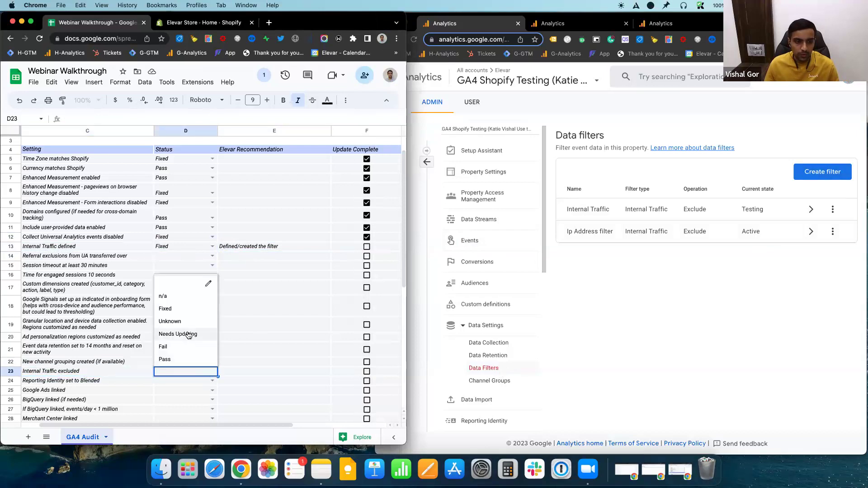
left_click(189, 310)
Enter the recommendation "Updated internal traffic exclusion" for the Internal Traffic excluded check and mark both internal traffic checks as update complete.
left_click(267, 373)
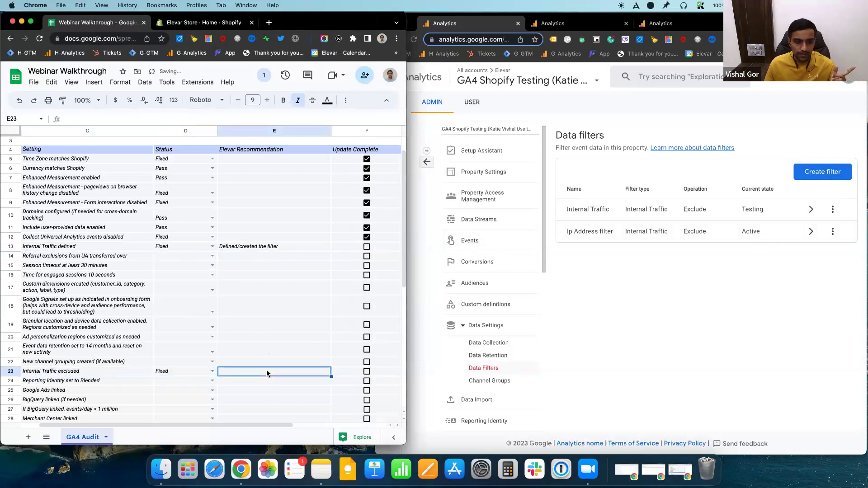
type("Updated")
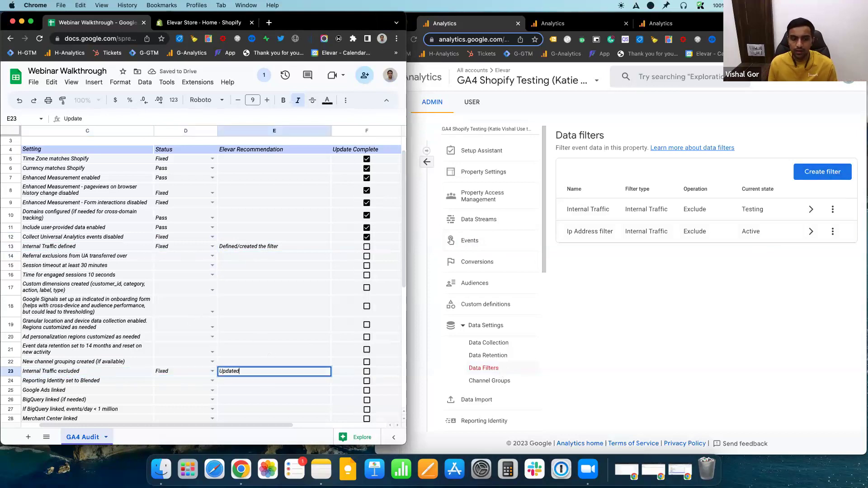
type(" internal traffic exclusion")
left_click(367, 372)
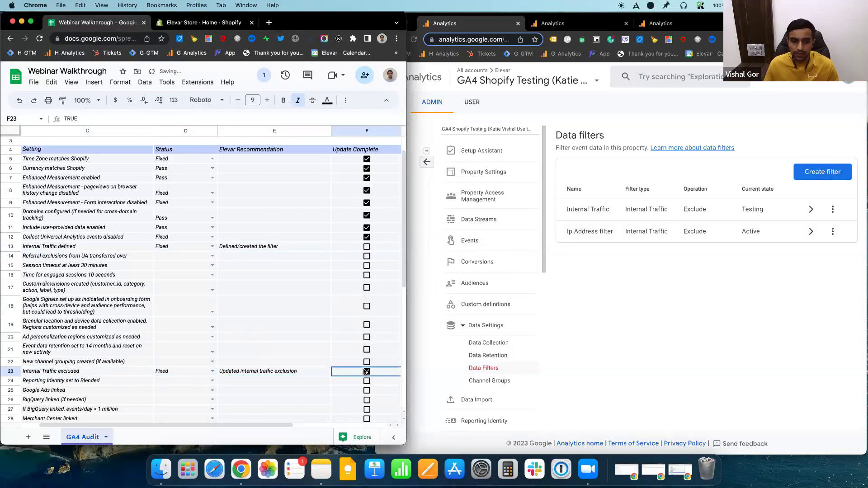
left_click(367, 247)
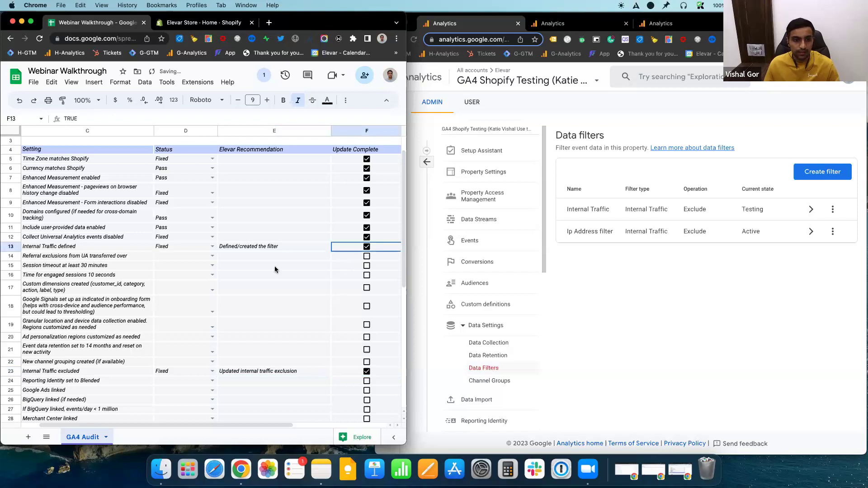
Review the statuses recorded so far in the checklist and the checks that follow, starting with the referral exclusions.
left_click(172, 257)
left_click(140, 256)
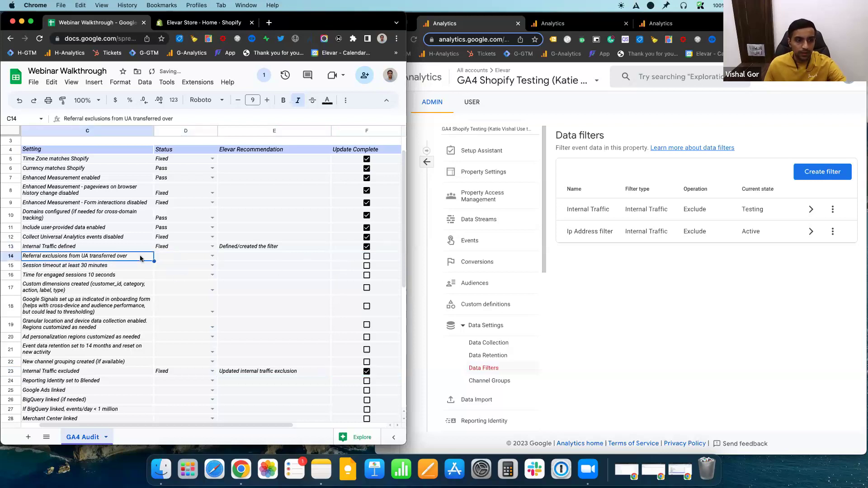
scroll(141, 259, "up", 1)
left_click(141, 260)
left_click_drag(159, 174, 178, 259)
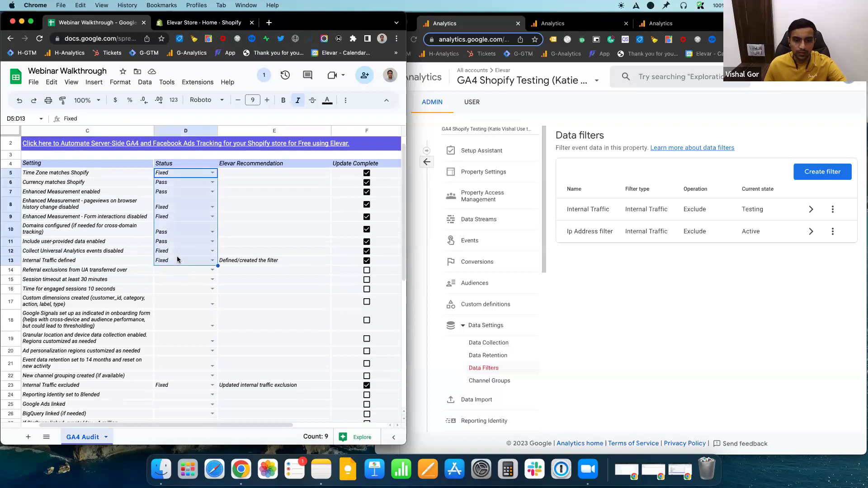
left_click(263, 296)
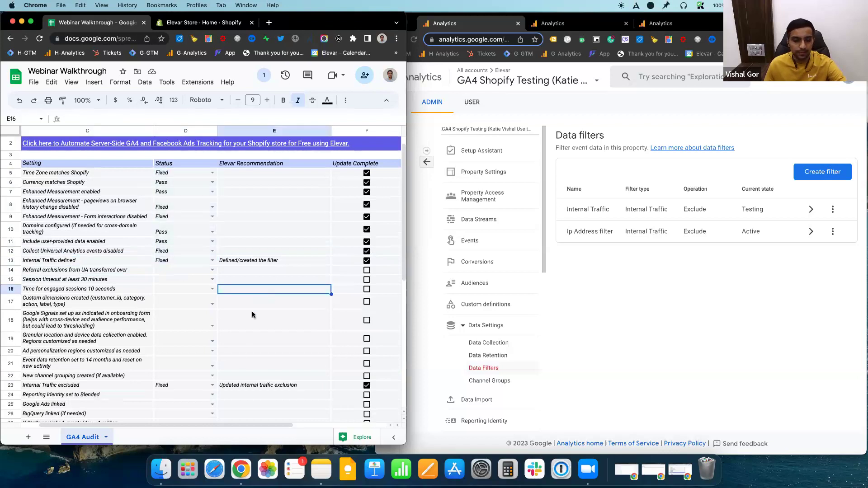
left_click(193, 272)
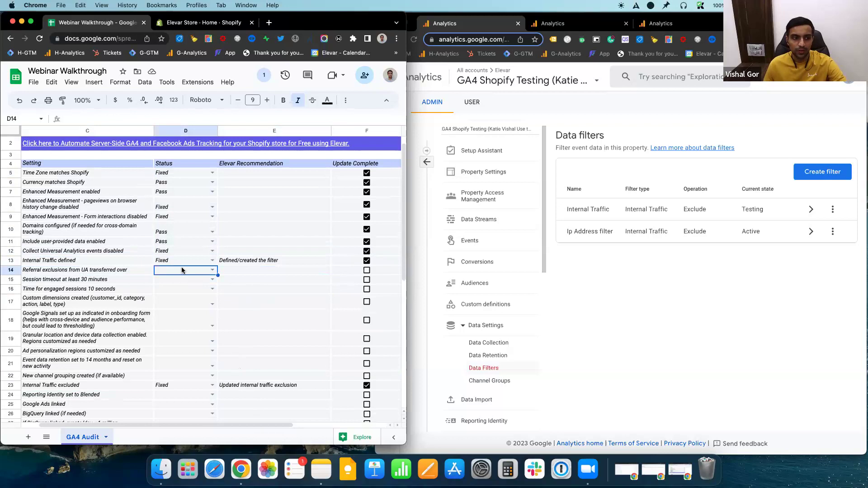
scroll(180, 272, "down", 1)
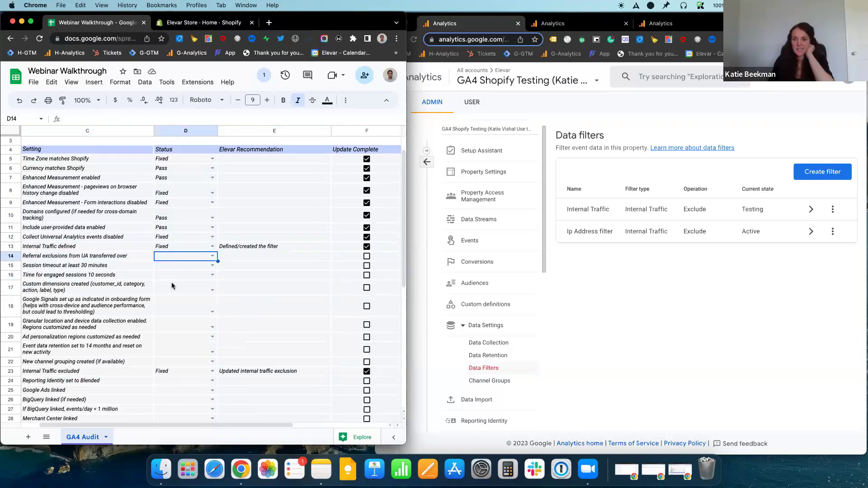
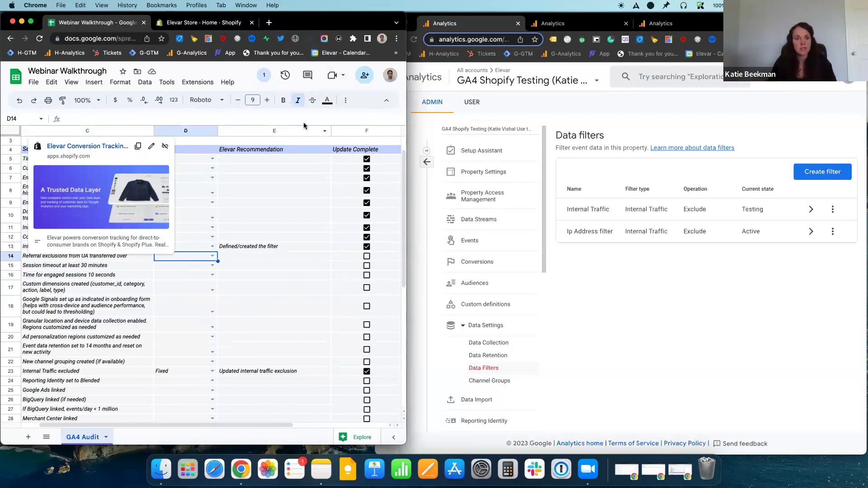
key("Return")
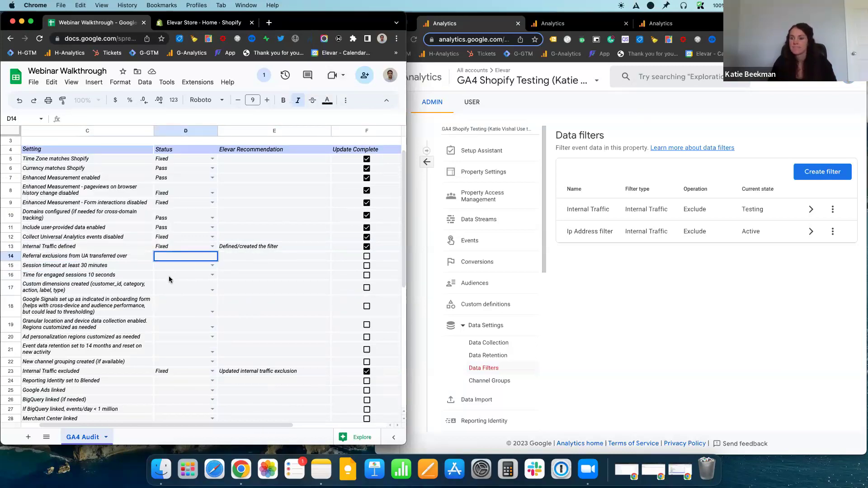
scroll(163, 272, "down", 1)
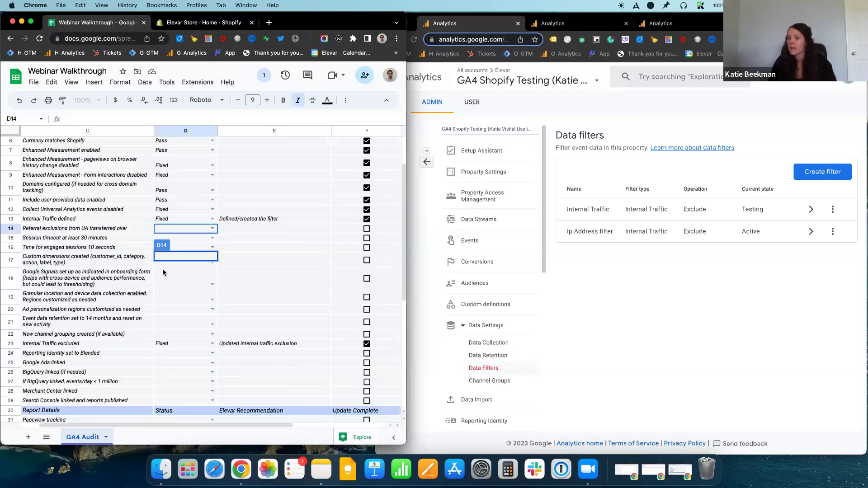
left_click(185, 278)
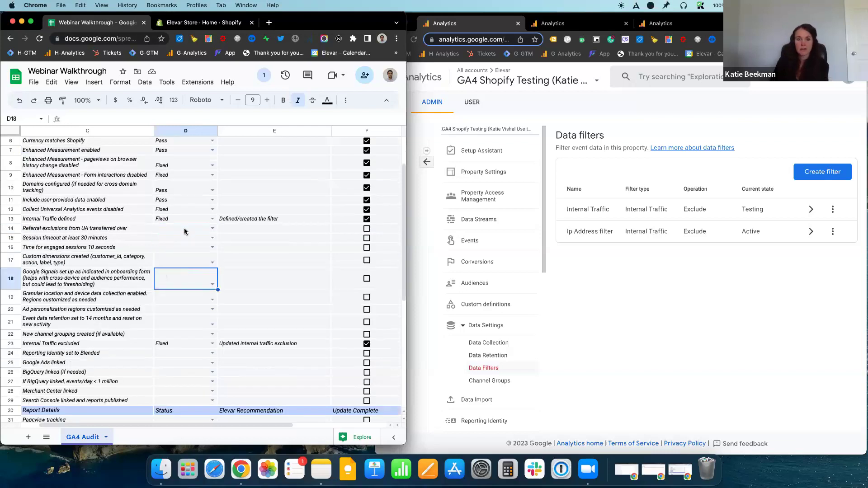
left_click(184, 237)
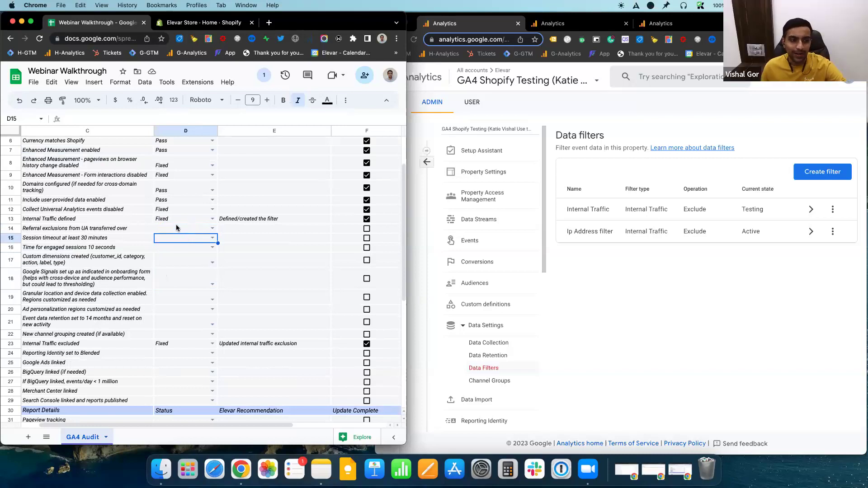
For the referral exclusions check, view the Referral Exclusion List of the Test GA Universal Analytics property.
left_click(134, 229)
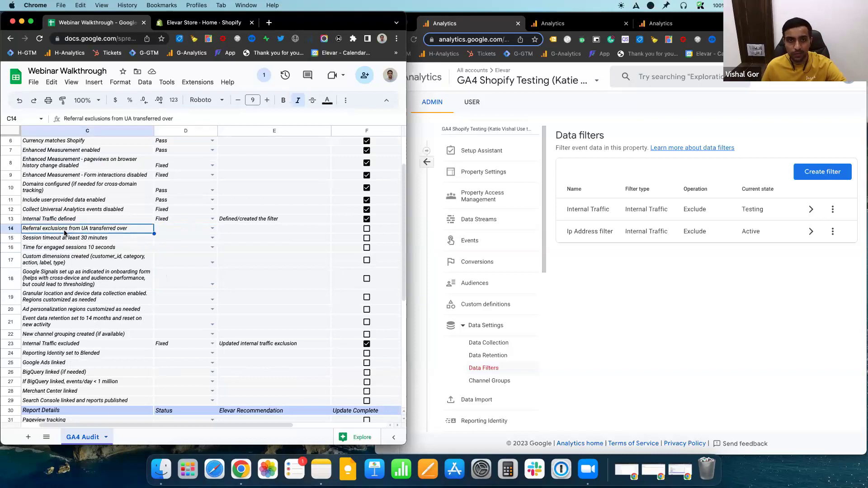
left_click(640, 132)
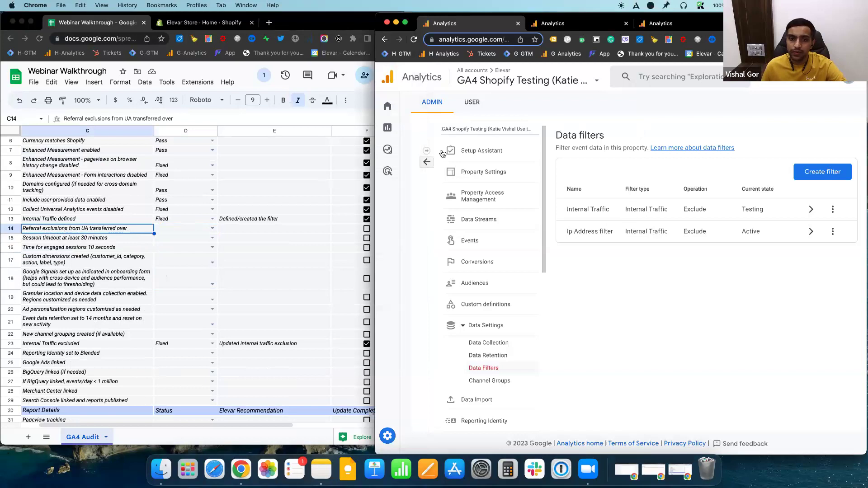
left_click(428, 165)
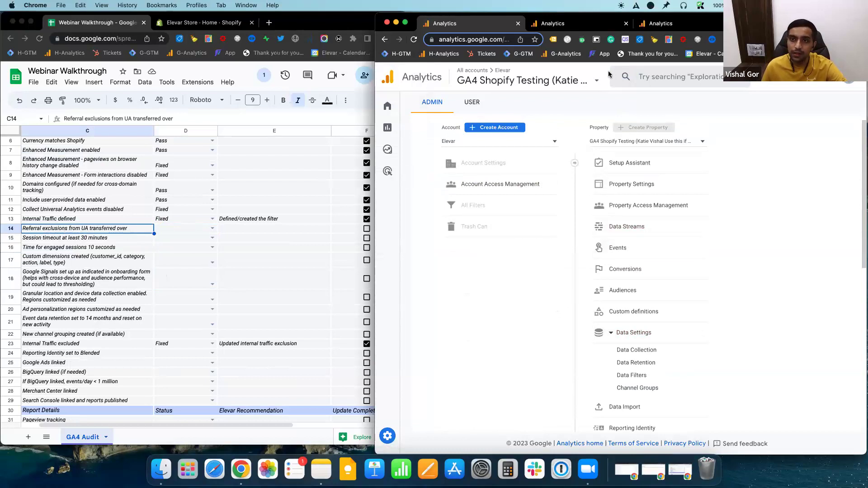
left_click(607, 27)
left_click(661, 23)
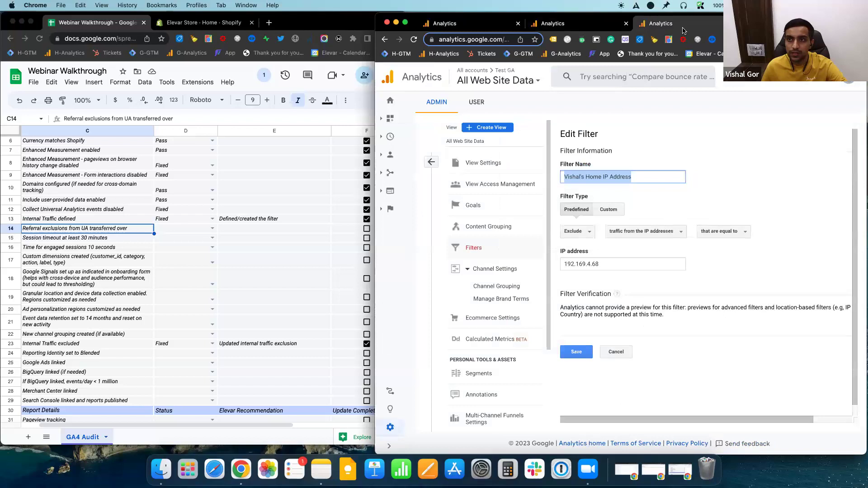
left_click(433, 163)
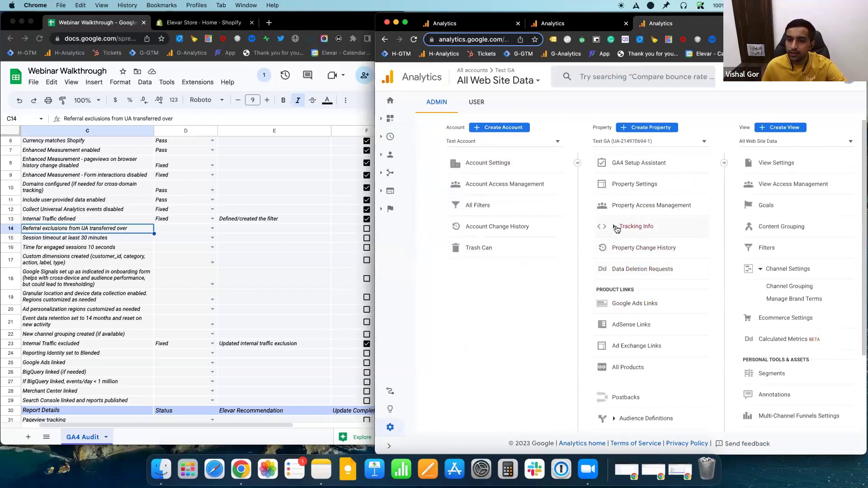
left_click(621, 227)
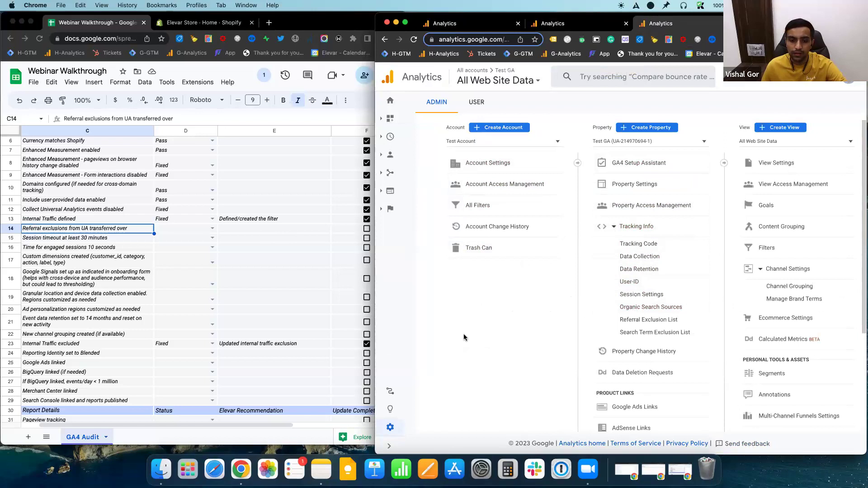
left_click(648, 320)
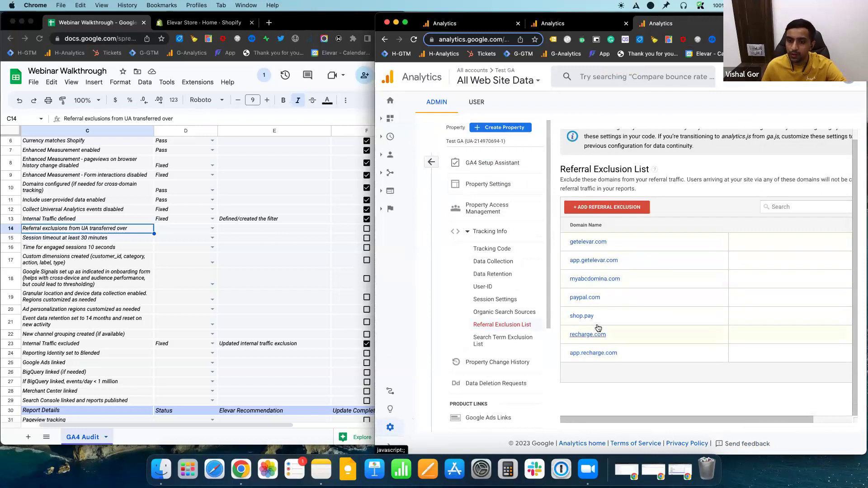
Return to the GA4 property and open the elevar gear stream's Google tag configuration with all settings shown.
key("ctrl+Tab")
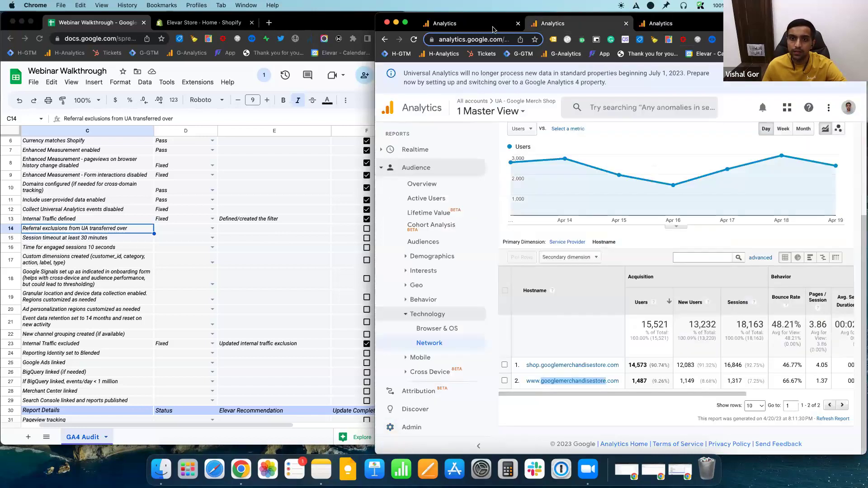
key("ctrl+Tab")
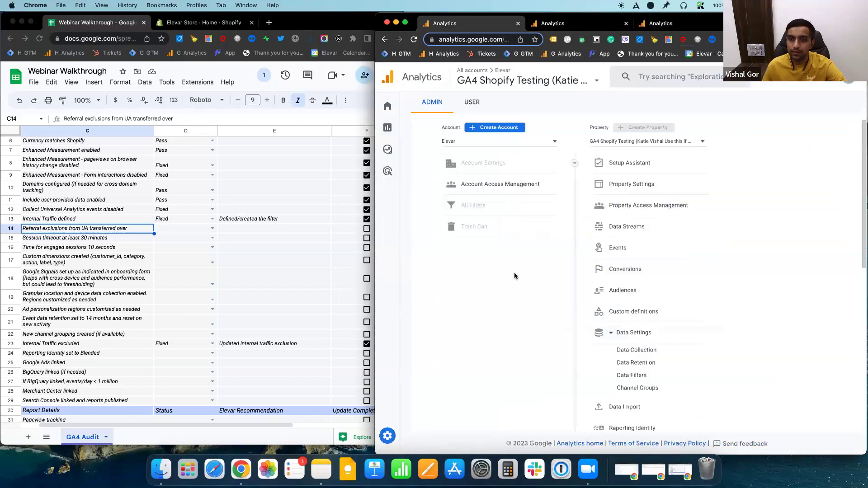
left_click(627, 337)
left_click(627, 232)
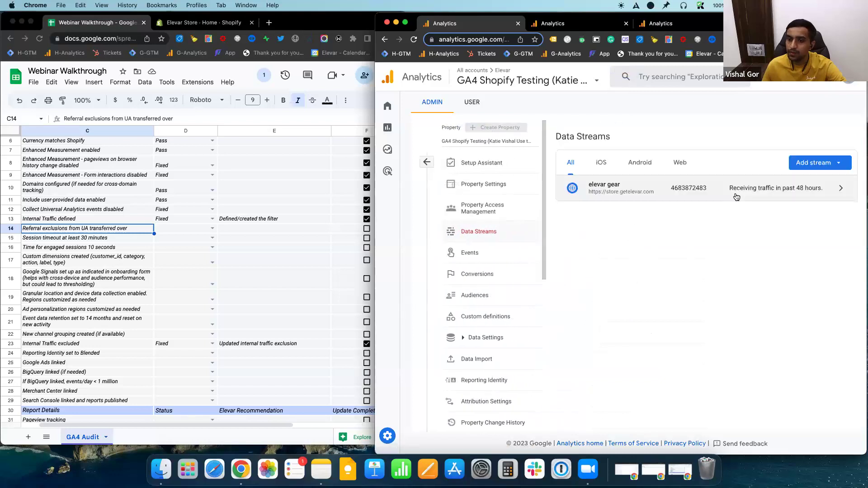
left_click(736, 196)
scroll(679, 274, "down", 3)
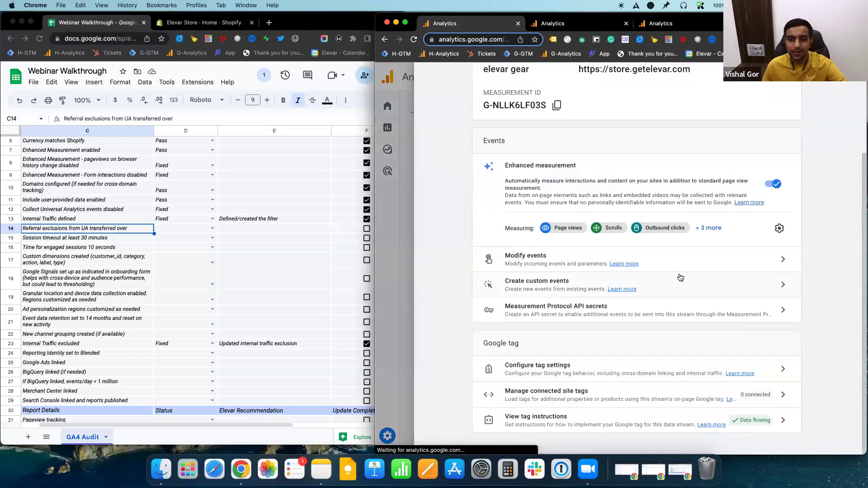
left_click(677, 377)
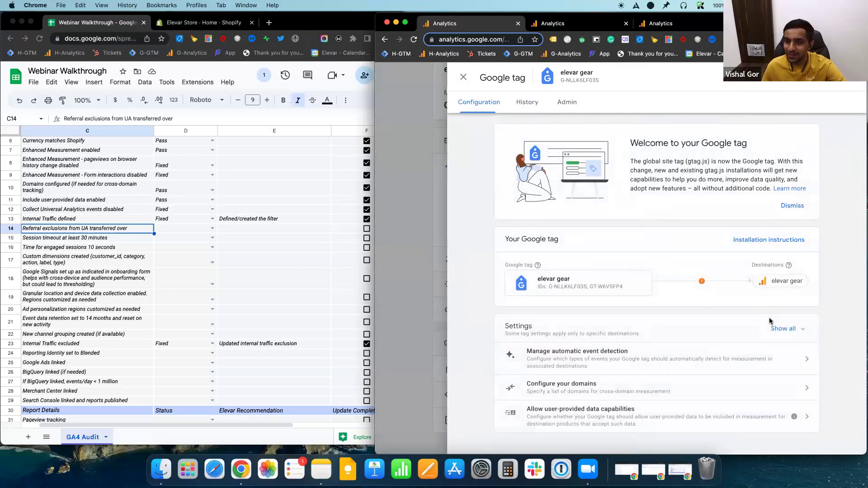
left_click(776, 328)
scroll(746, 281, "down", 2)
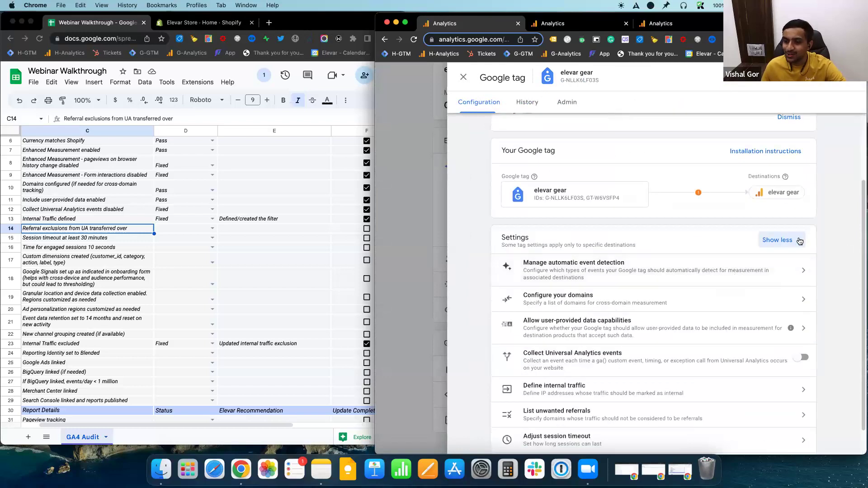
Open the Google tag's unwanted referrals configuration and view the domains in the Test GA property's Referral Exclusion List.
scroll(796, 252, "down", 1)
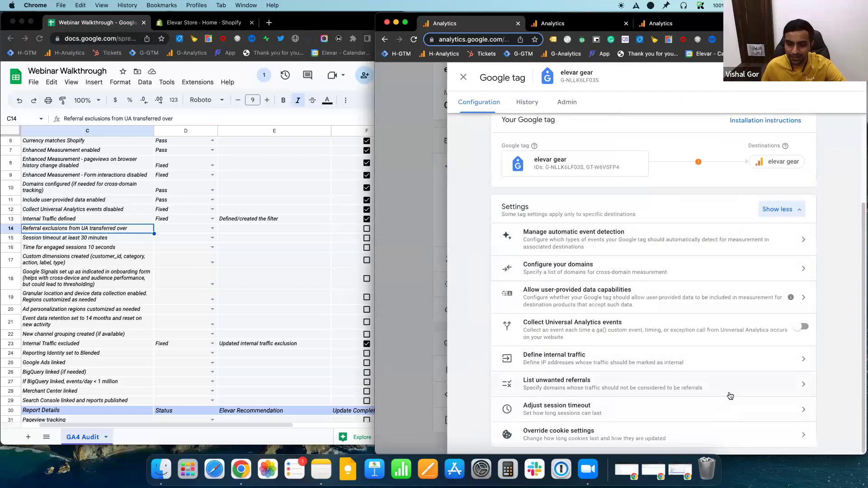
left_click(600, 389)
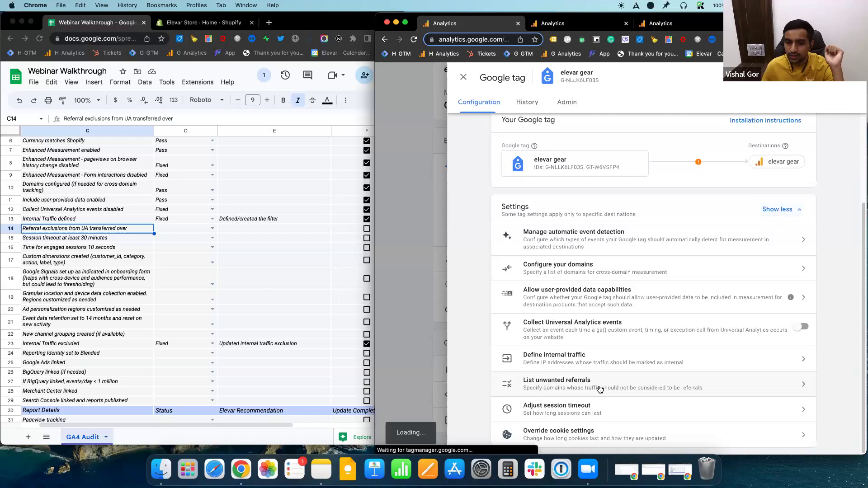
left_click(551, 202)
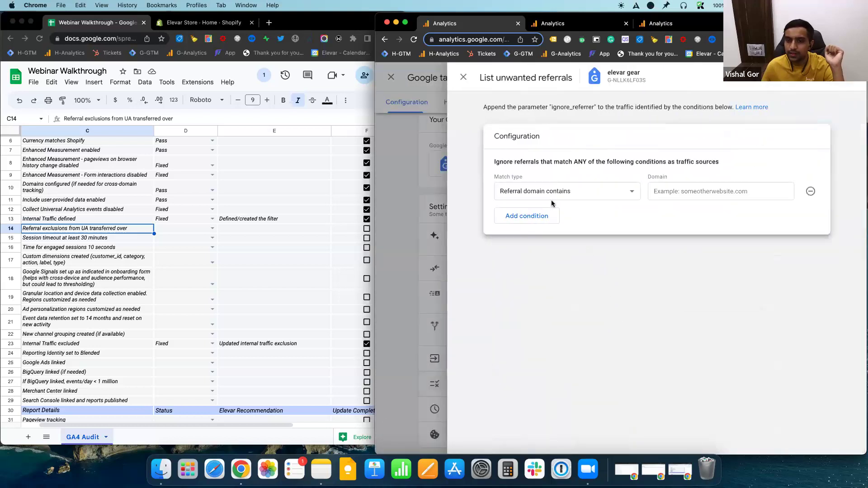
left_click(675, 25)
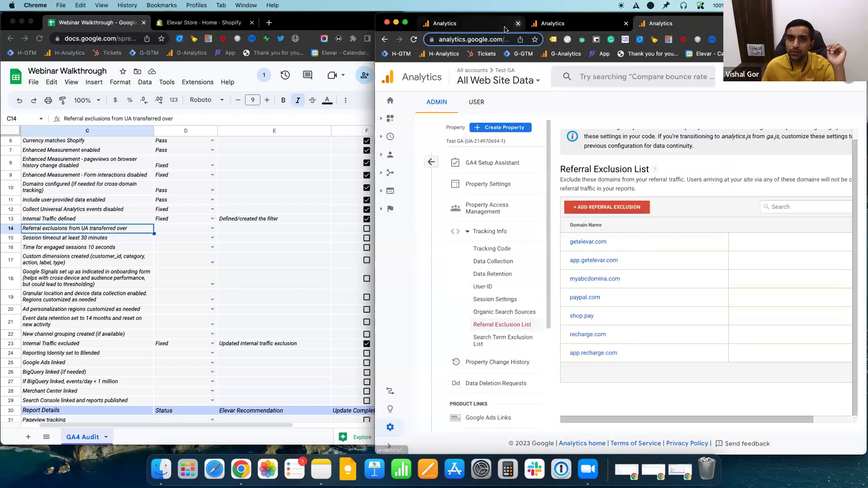
left_click(493, 27)
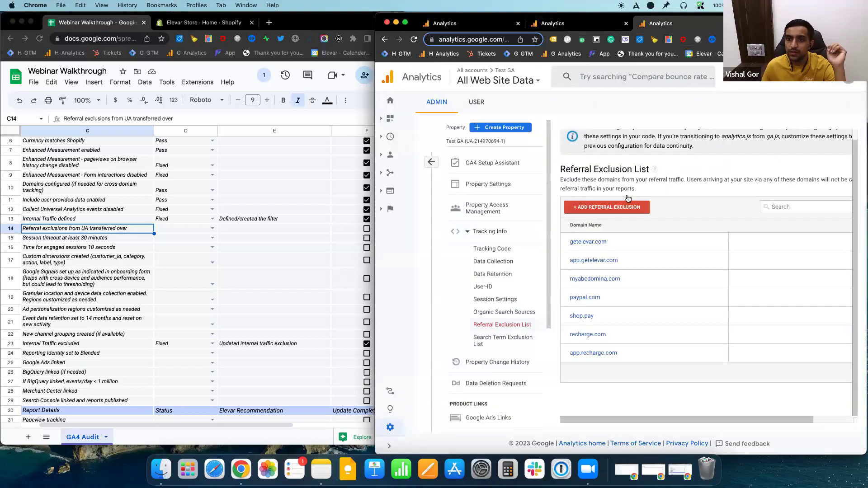
left_click(681, 25)
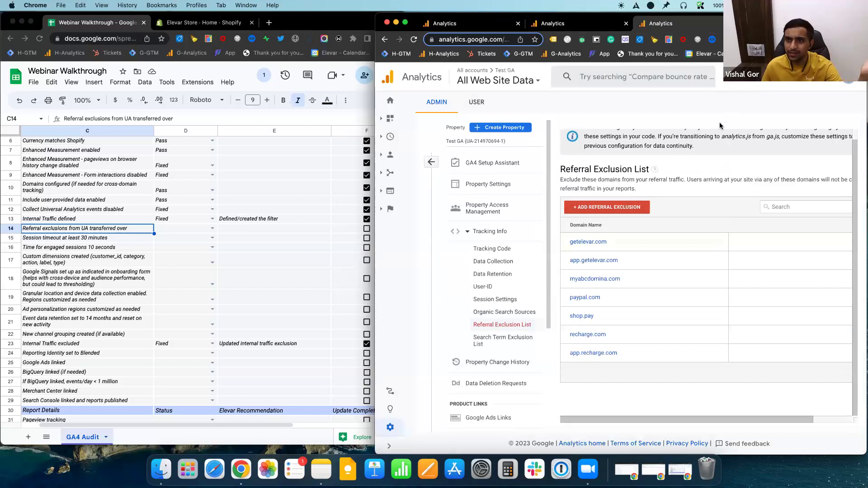
Try to copy the getelevar.com and app.getelevar.com domains from the Universal Analytics Referral Exclusion List.
right_click(623, 281)
left_click(583, 245)
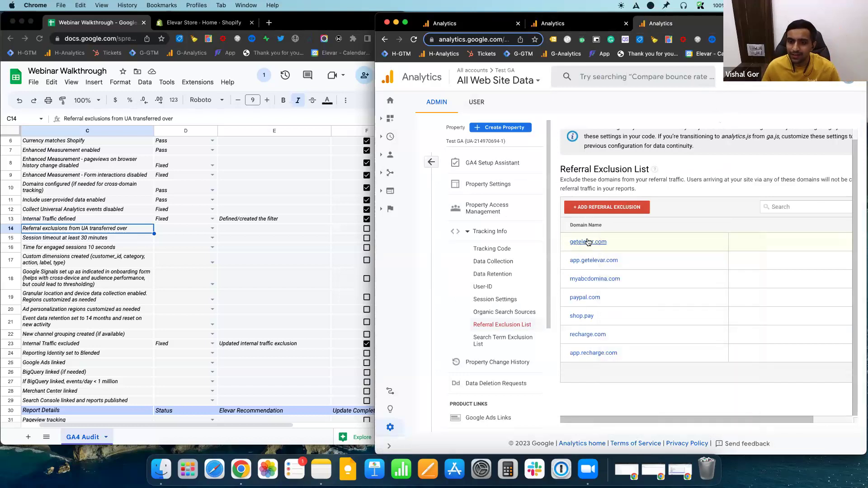
left_click_drag(569, 241, 608, 242)
right_click(589, 238)
key("Return")
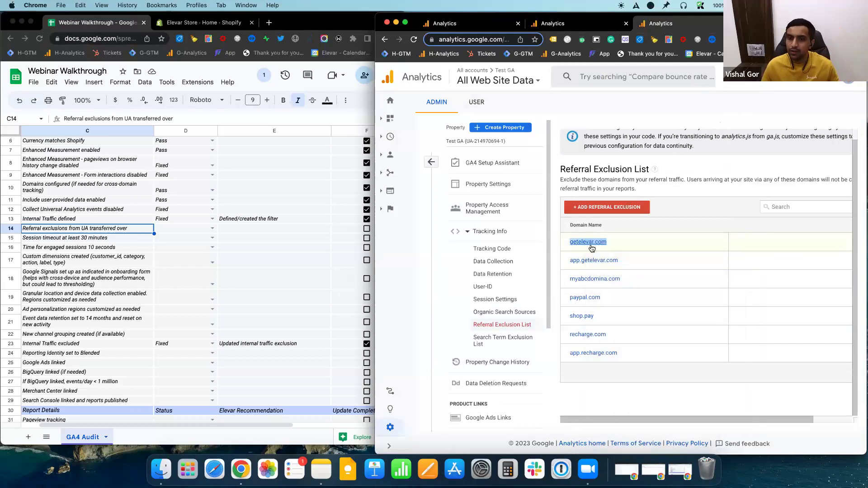
right_click(589, 239)
key("Return")
Copy myabcdomina.com from the Universal Analytics exclusion list into the first "Referral domain contains" condition of the unwanted referrals.
left_click_drag(569, 279, 621, 279)
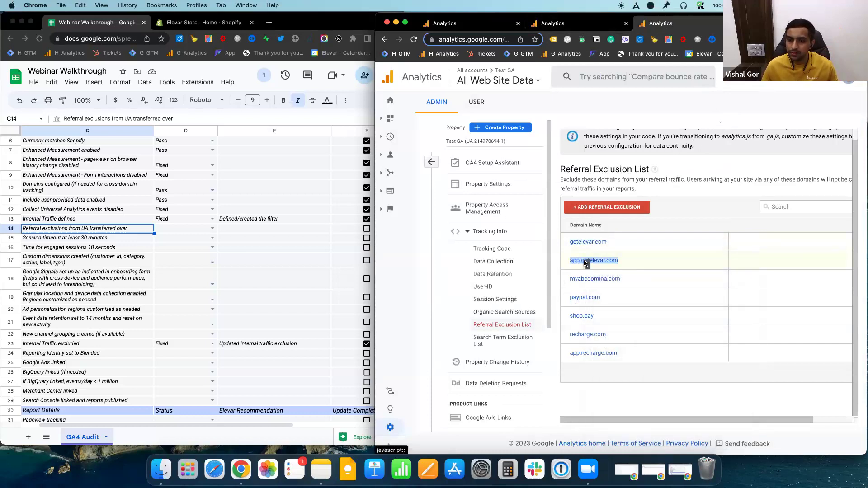
right_click(583, 281)
key("Return")
right_click(585, 288)
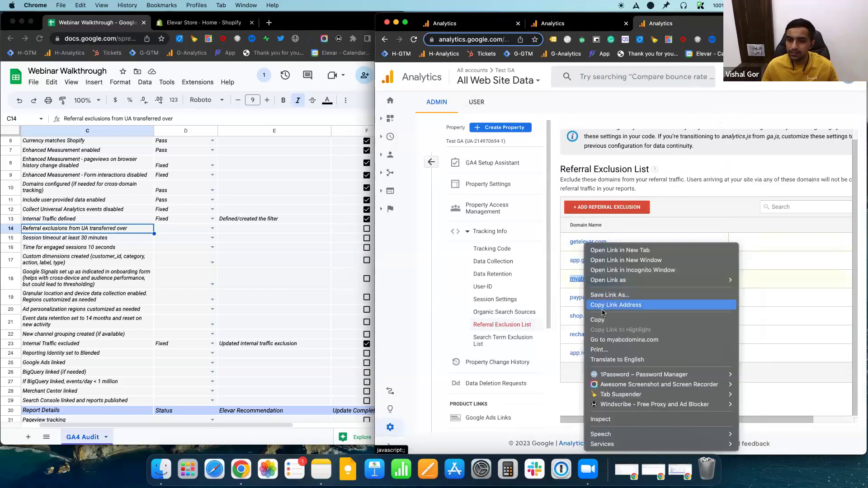
key("Return")
left_click(480, 31)
left_click(681, 191)
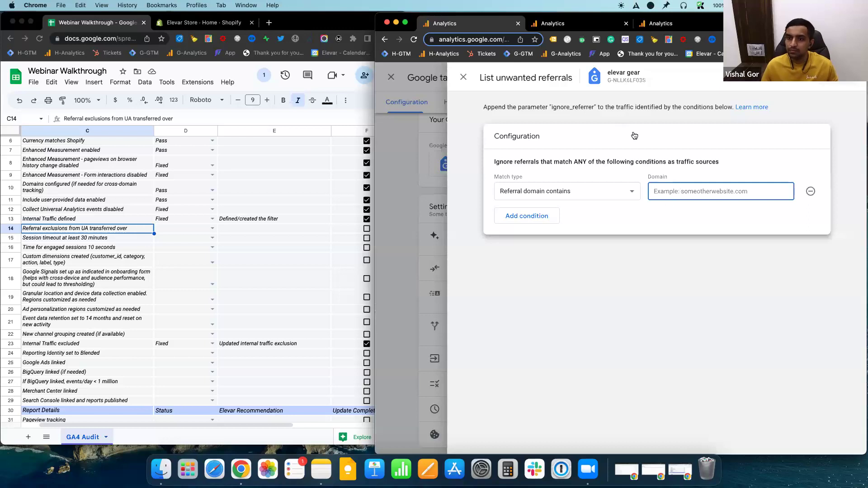
key("super+v")
Add a second unwanted referral condition with the excluded domain app.getelevar.com, then add an empty third condition.
left_click(527, 215)
left_click(645, 25)
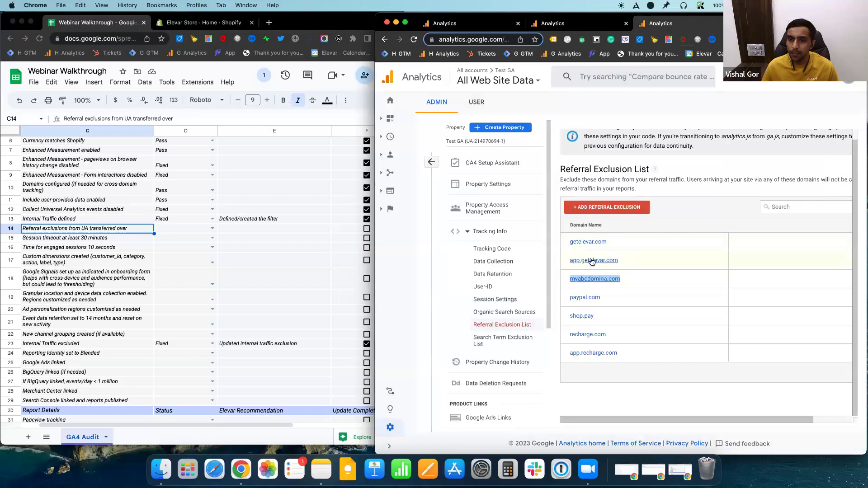
right_click(588, 279)
left_click(606, 279)
left_click(470, 23)
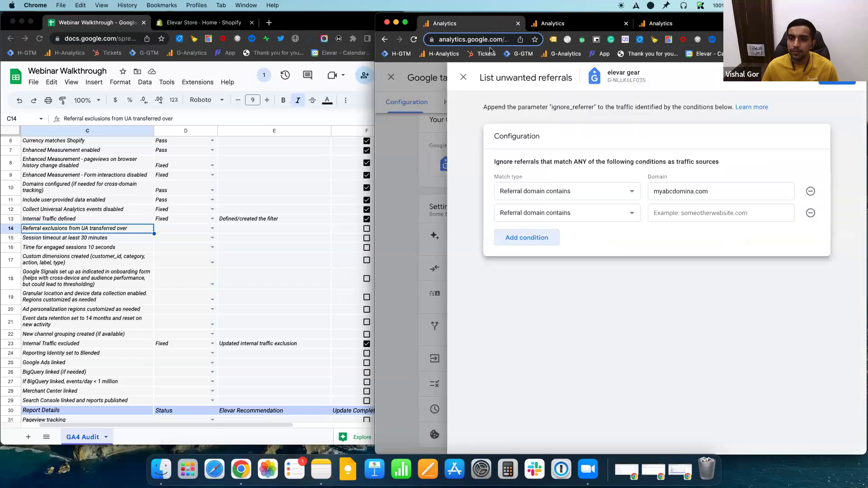
left_click(715, 214)
key("super+v")
left_click(527, 237)
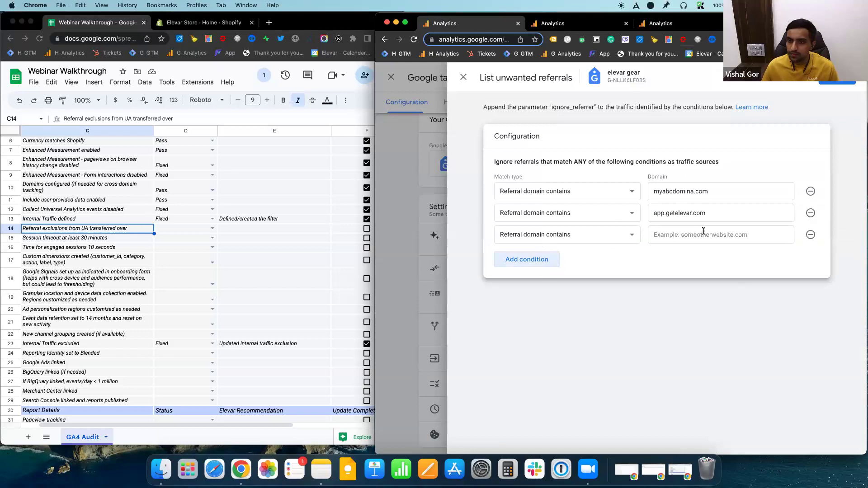
left_click(665, 24)
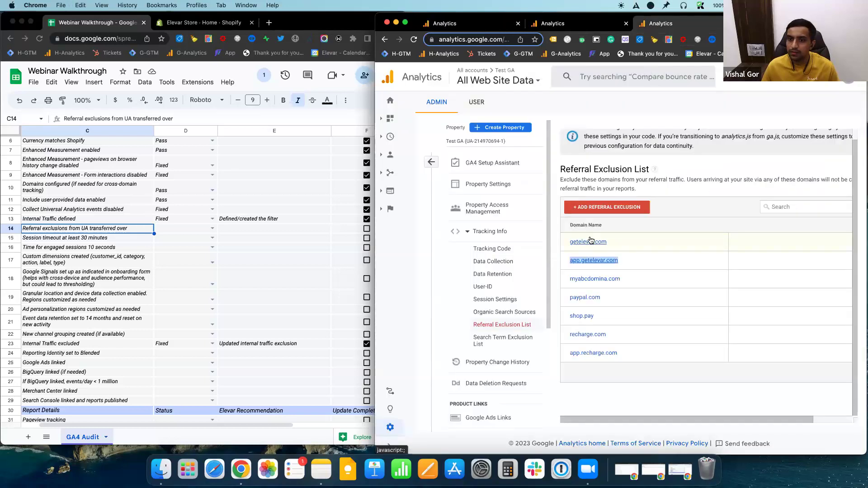
right_click(590, 238)
left_click(618, 298)
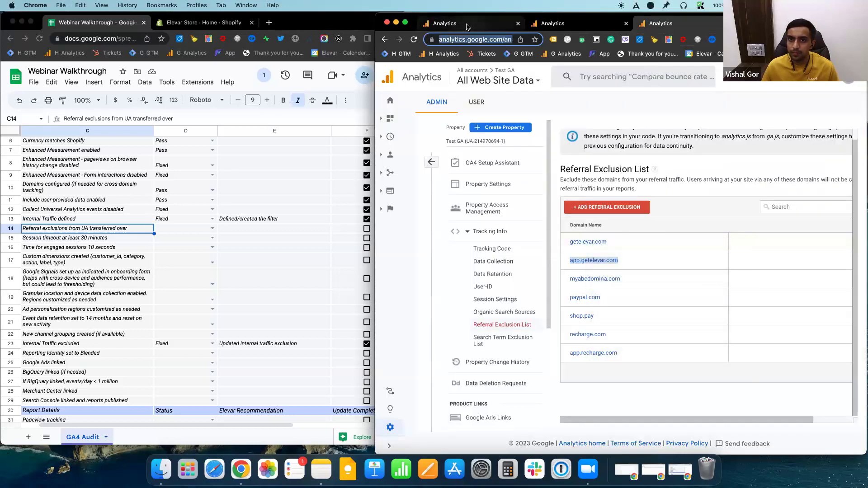
left_click(470, 23)
key("super+v")
key("super+z")
Copy getelevar.com from the Universal Analytics exclusion list into the third unwanted referral condition.
left_click(704, 27)
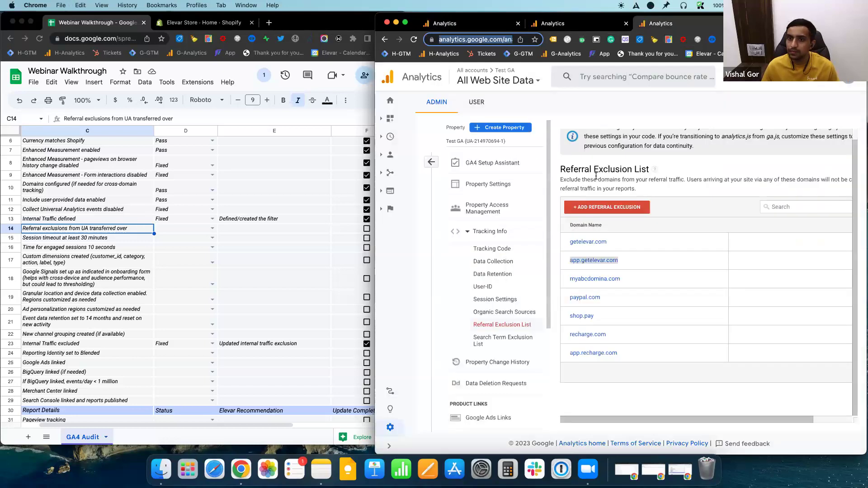
right_click(590, 241)
left_click(618, 299)
left_click(452, 23)
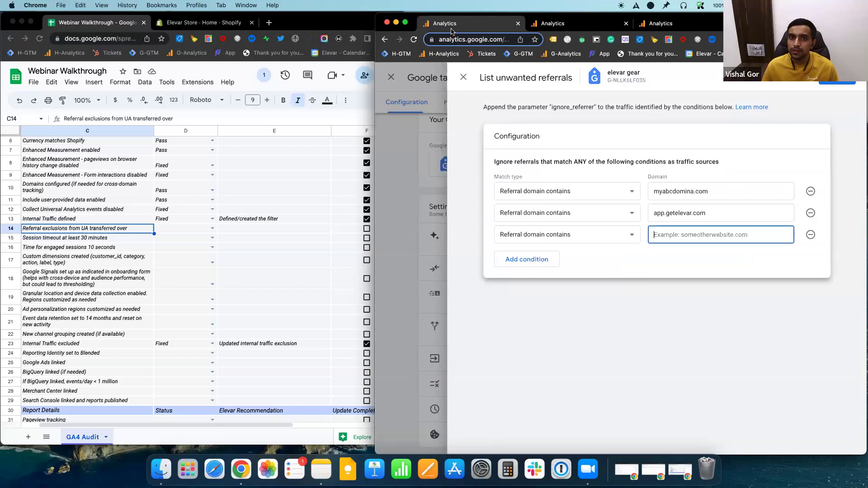
key("super+v")
left_click(692, 254)
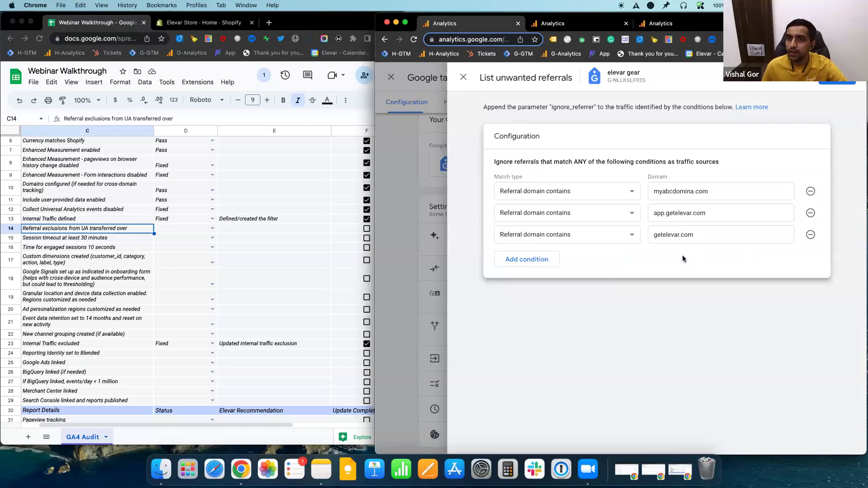
left_click(668, 6)
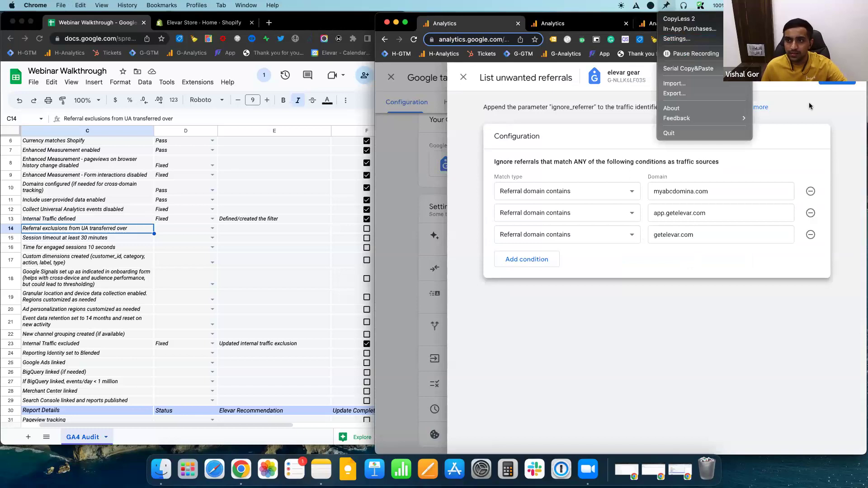
left_click(809, 70)
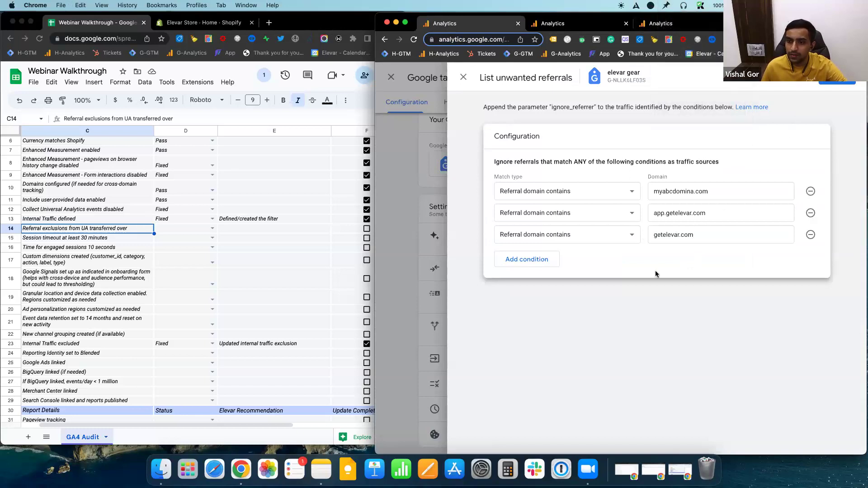
left_click(834, 105)
left_click(792, 151)
Copy shop.pay from the Universal Analytics exclusion list into a fourth "Referral domain contains" condition.
left_click(661, 23)
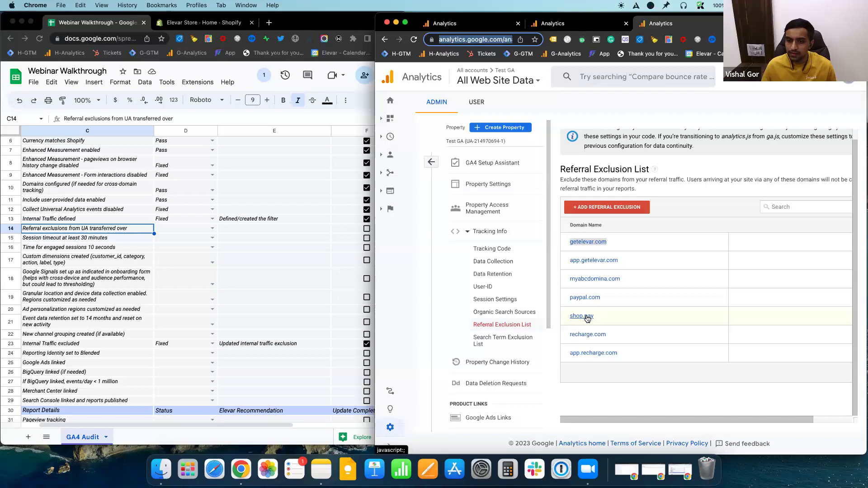
right_click(587, 318)
left_click(609, 373)
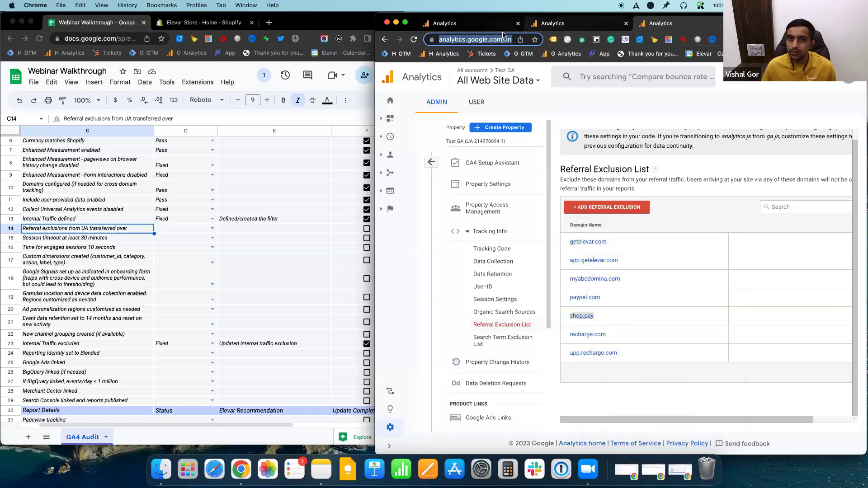
left_click(552, 23)
left_click(547, 261)
left_click(684, 260)
key("super+v")
left_click(556, 281)
left_click(811, 278)
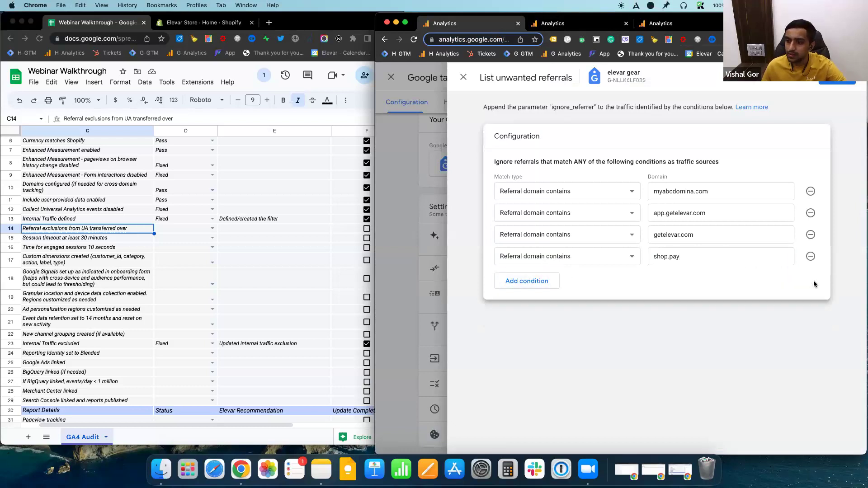
left_click(815, 316)
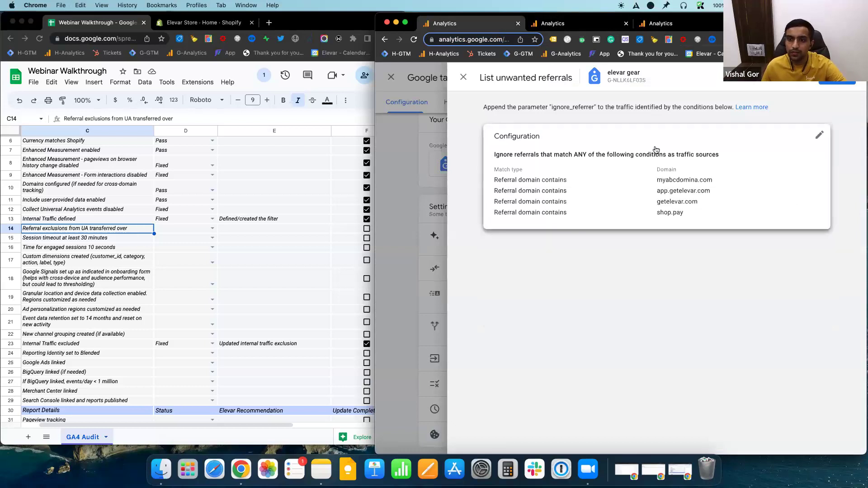
Review the match types available for the getelevar.com condition and save the unwanted referrals configuration.
left_click(682, 23)
left_click(471, 23)
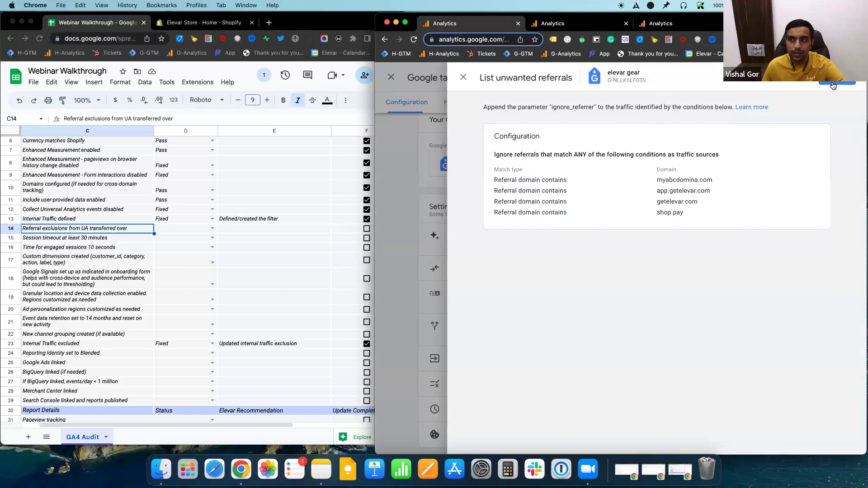
left_click(651, 186)
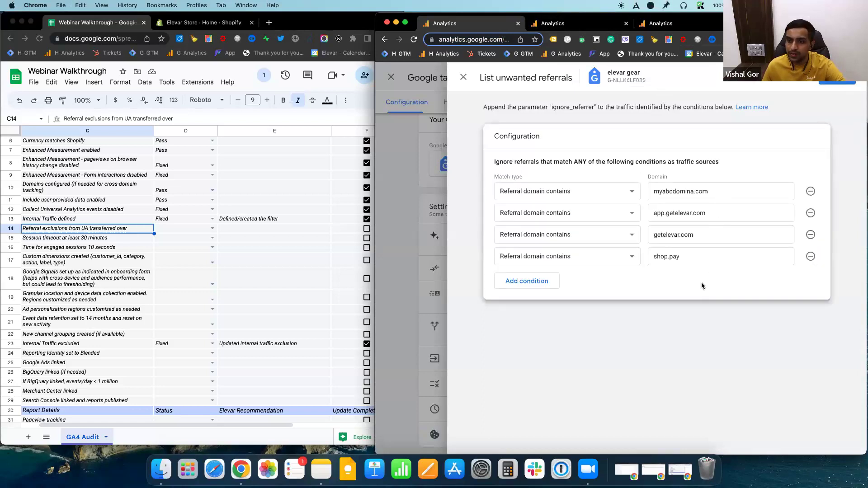
left_click(601, 235)
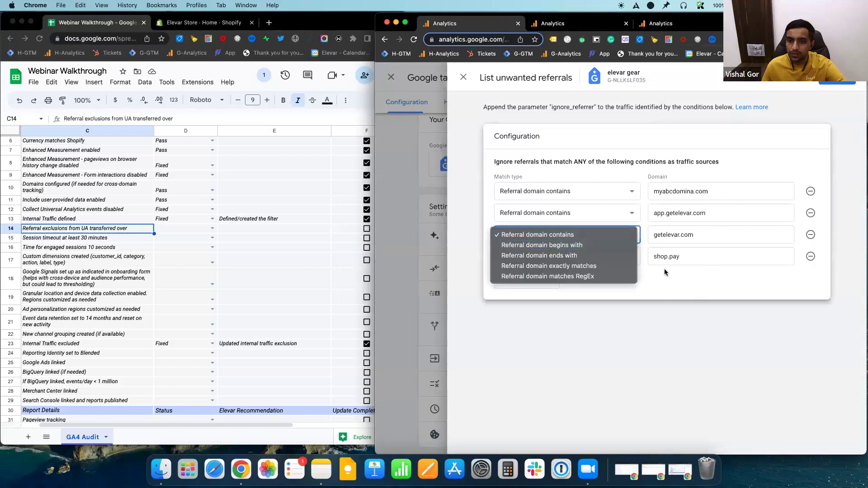
left_click(729, 272)
left_click(831, 87)
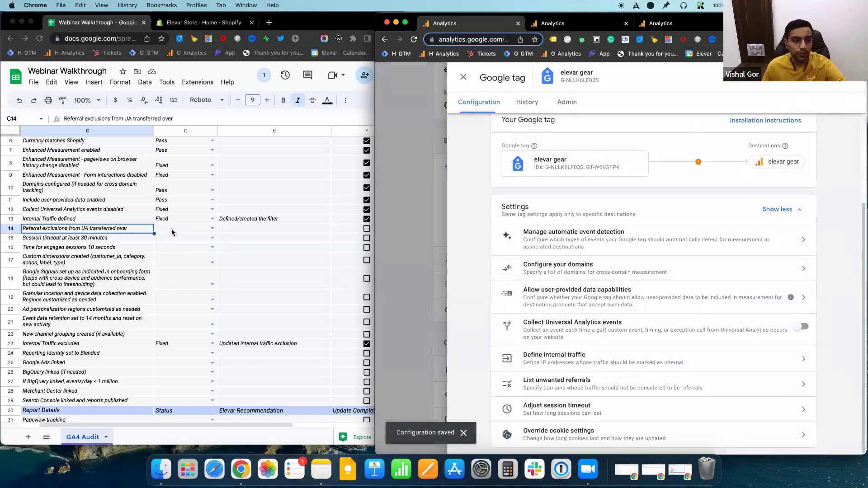
Set the status of the "Referral exclusions from UA transferred over" check to Fixed and mark it as update complete.
left_click(172, 230)
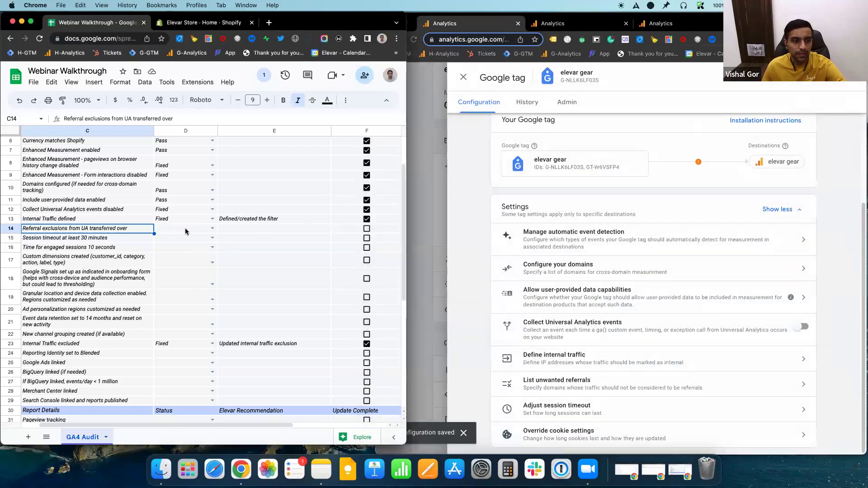
left_click(212, 228)
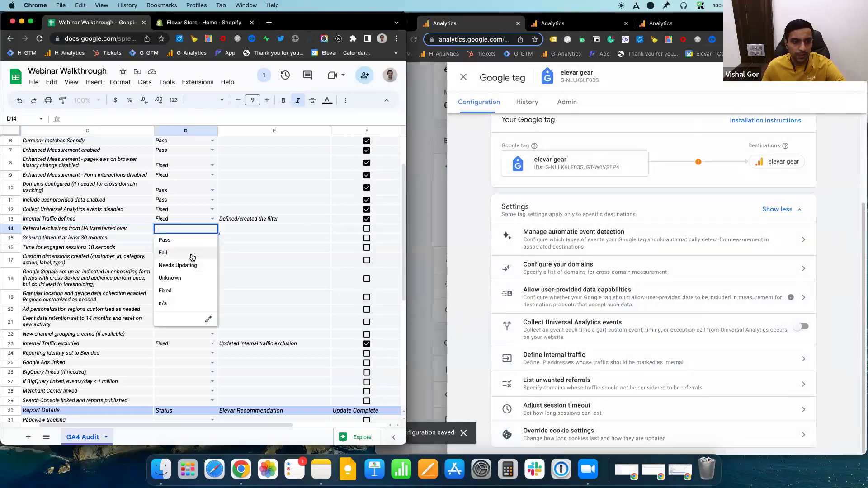
left_click(185, 291)
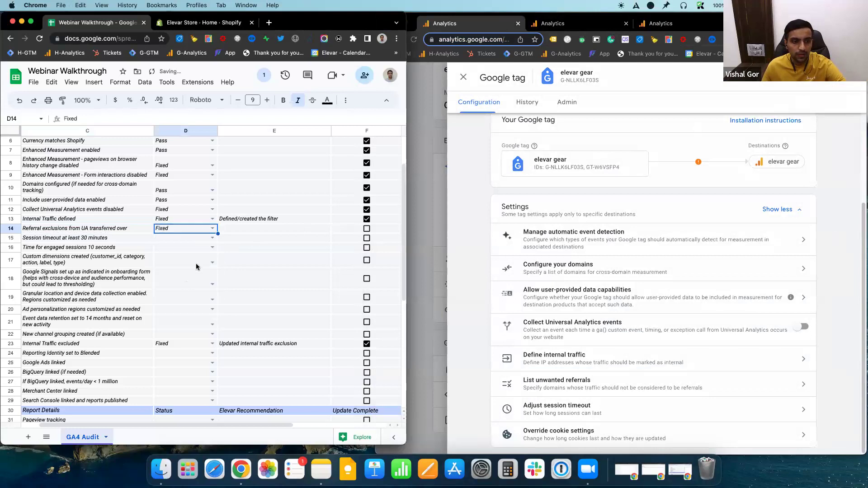
left_click(367, 229)
left_click(77, 239)
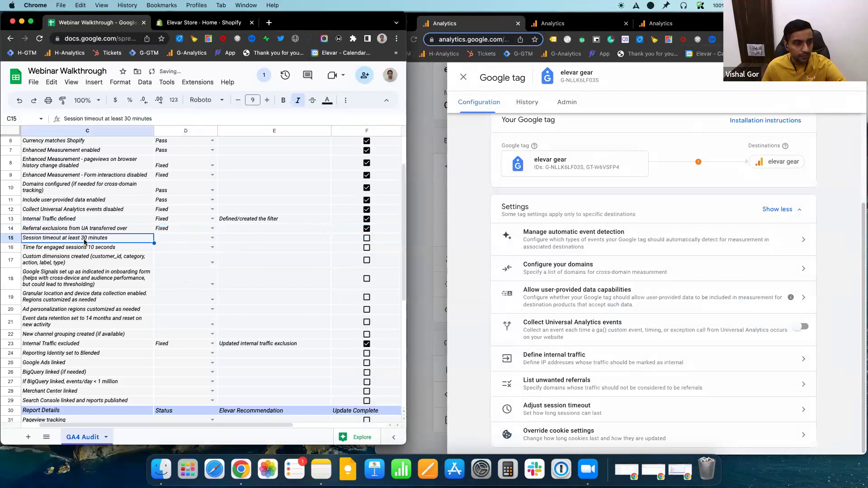
scroll(74, 244, "down", 2)
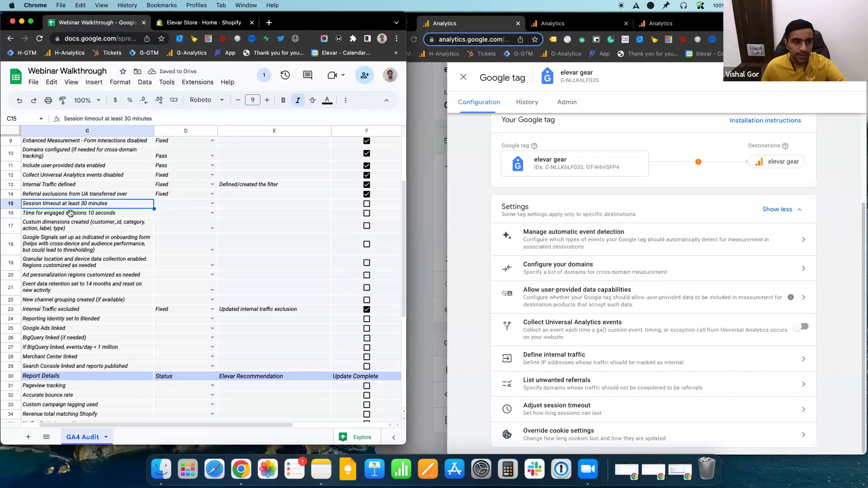
left_click(433, 199)
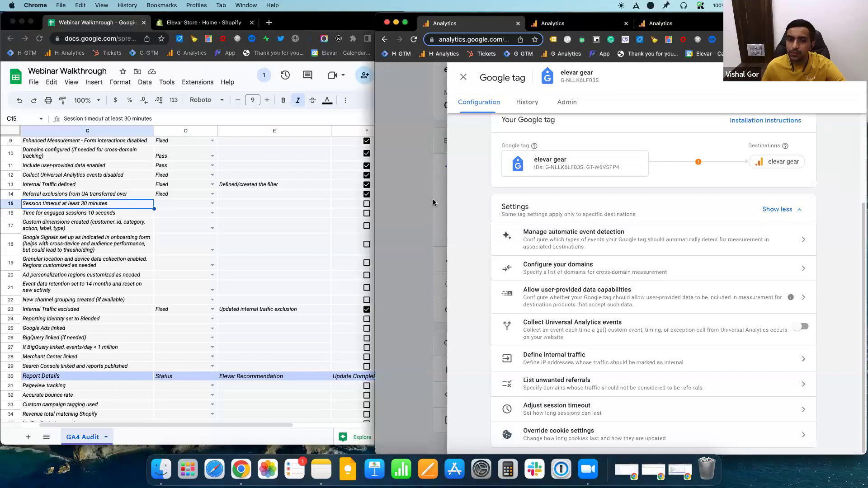
left_click(436, 199)
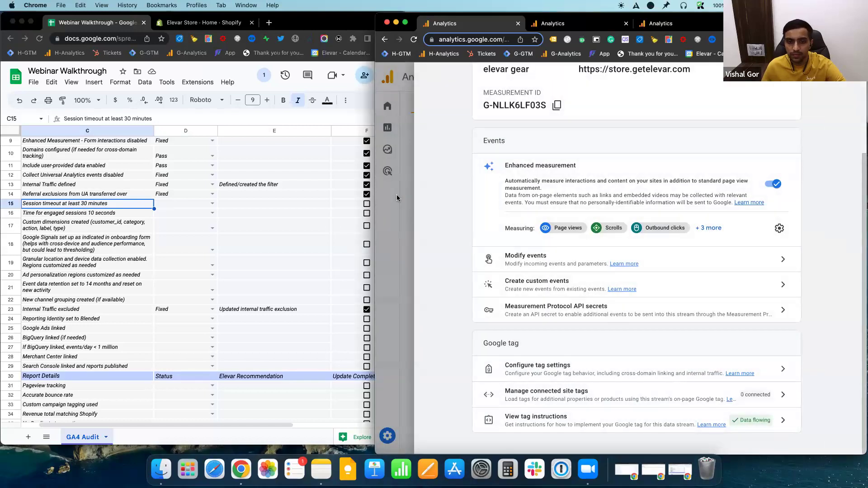
left_click(397, 198)
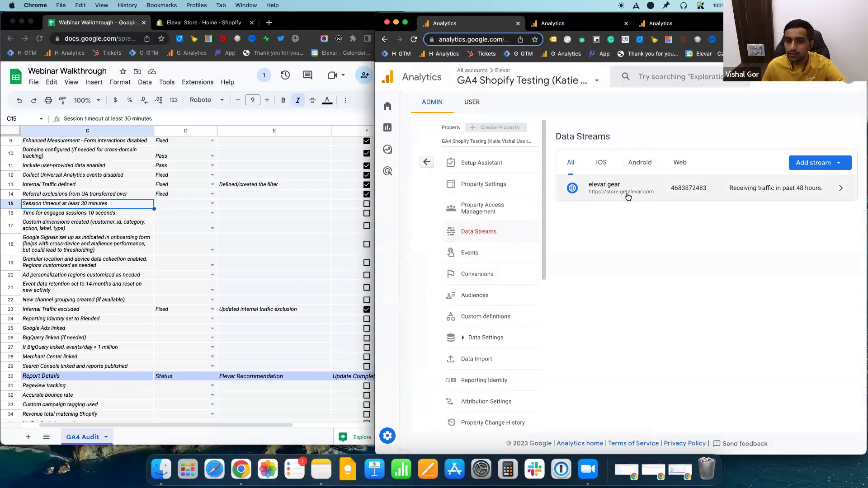
left_click(627, 194)
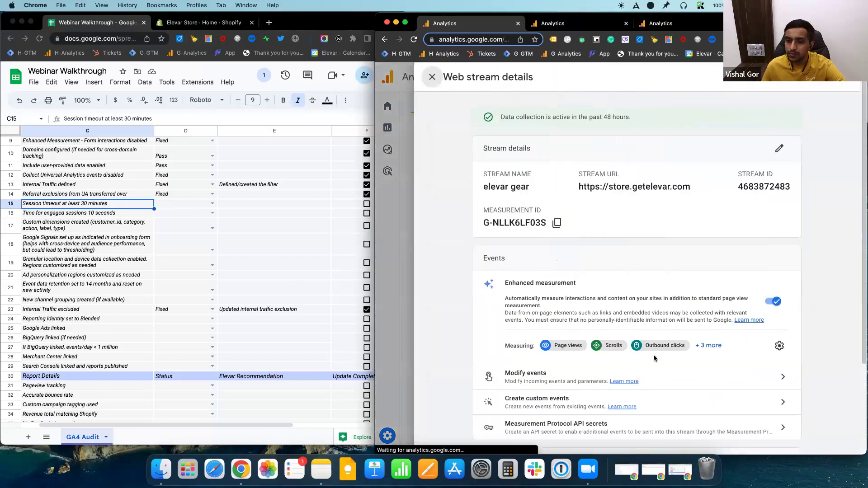
scroll(654, 358, "down", 3)
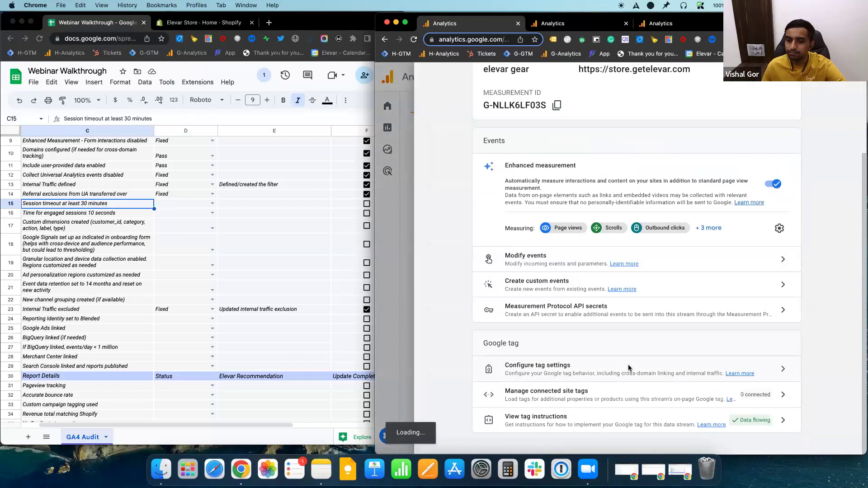
left_click(629, 368)
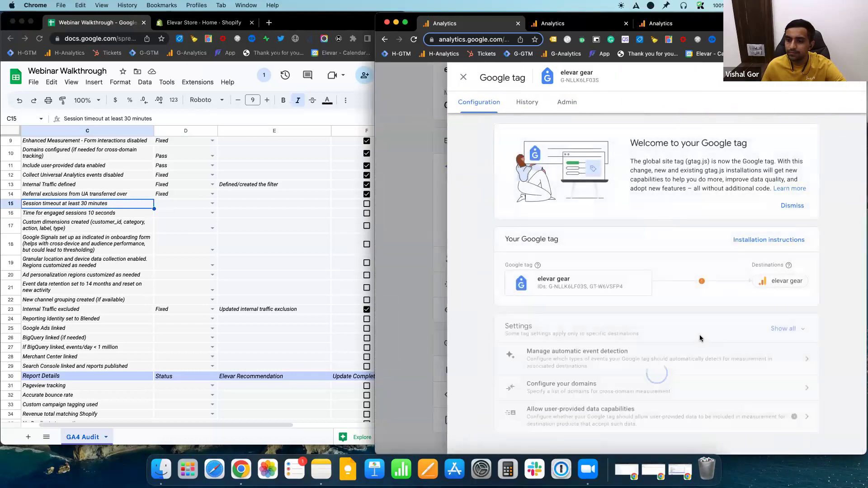
left_click(786, 329)
scroll(642, 319, "down", 3)
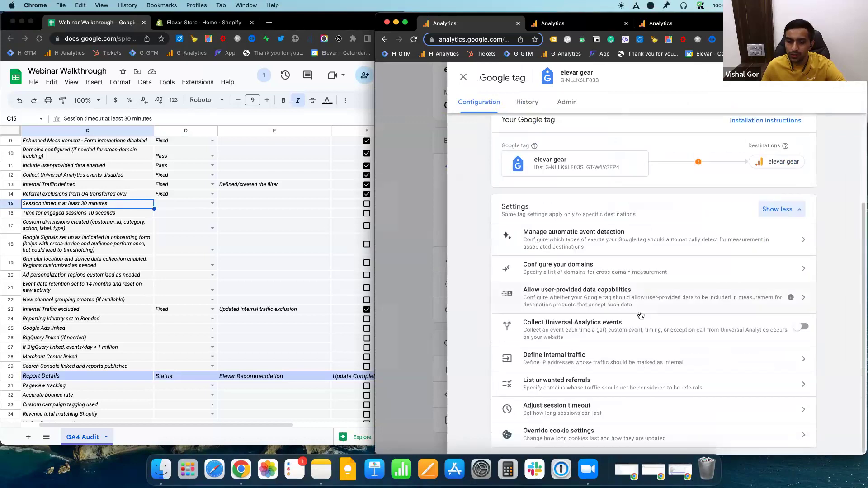
Check the Google tag's session timeout, set the "Session timeout at least 30 minutes" check to Pass and mark it as update complete.
left_click(611, 410)
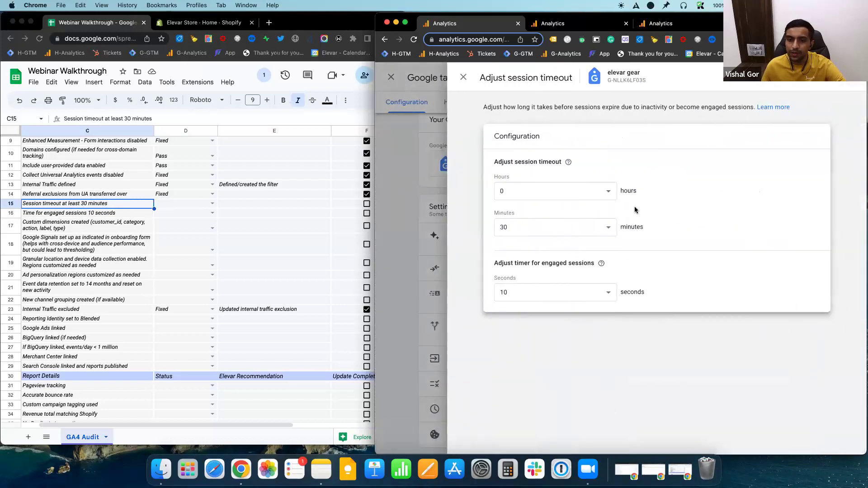
left_click(37, 204)
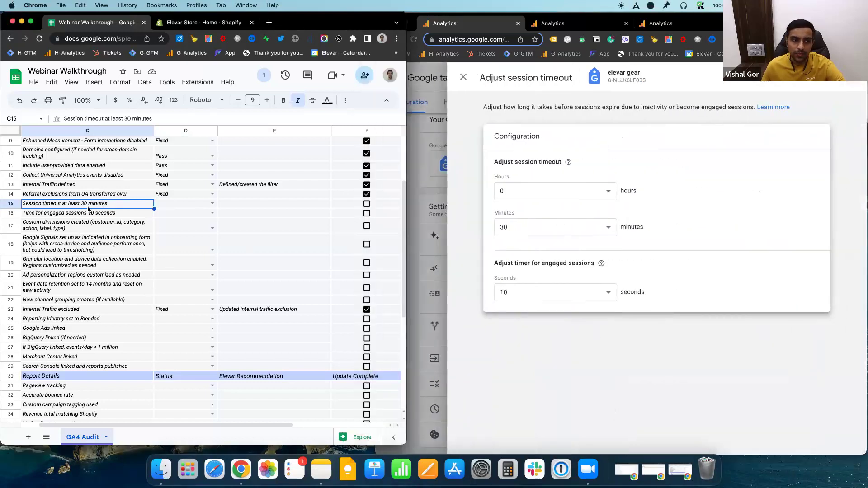
left_click(678, 228)
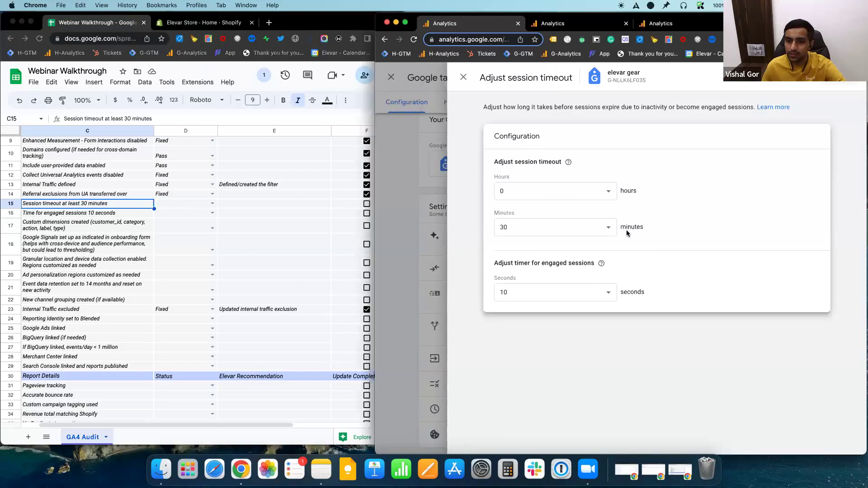
left_click(224, 205)
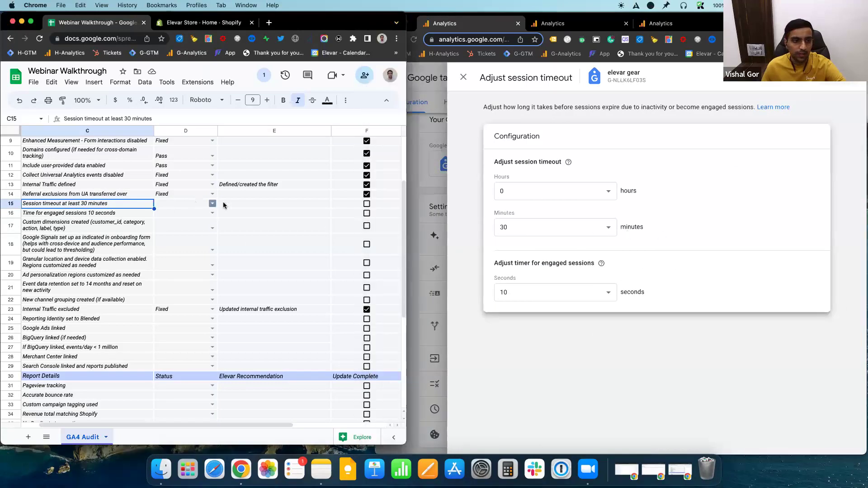
left_click(212, 204)
left_click(199, 216)
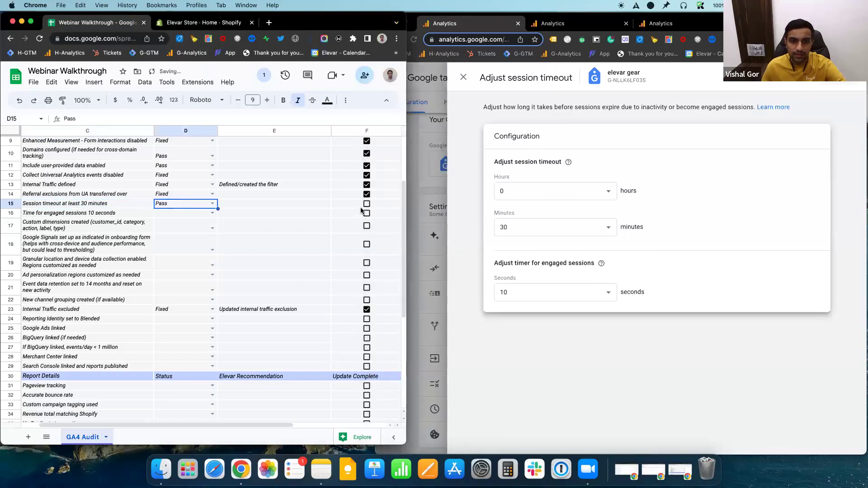
left_click(366, 204)
Check the engaged sessions timer, set the "Time for engaged sessions 10 seconds" check to Pass and mark it as update complete.
left_click(181, 215)
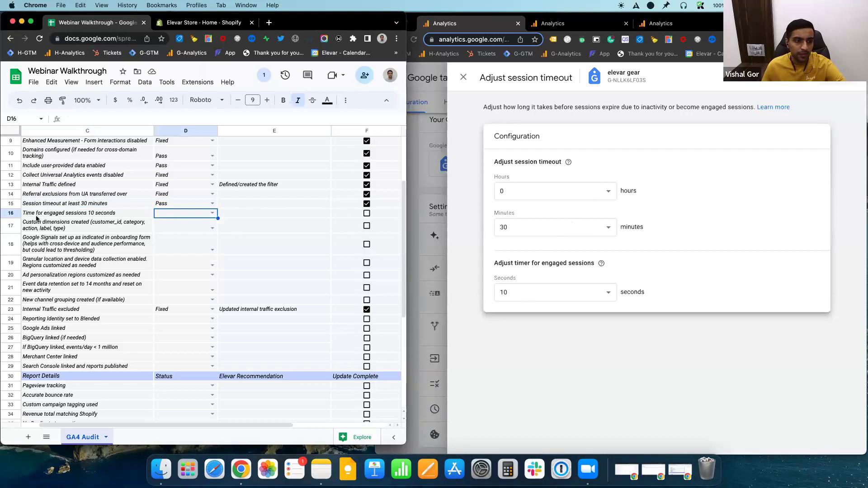
left_click(50, 214)
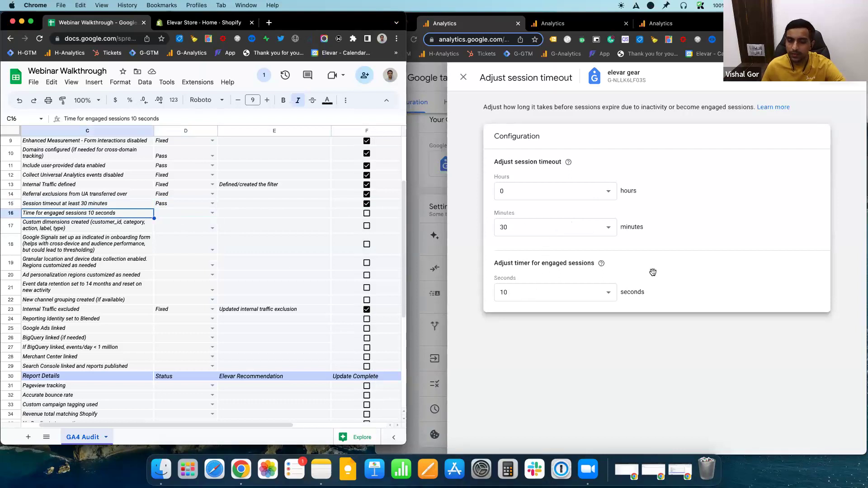
left_click(624, 323)
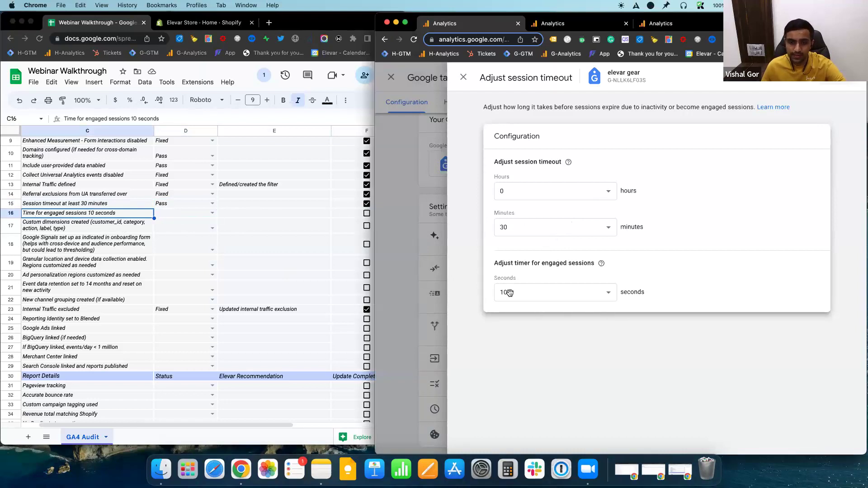
left_click(214, 213)
left_click(212, 213)
left_click(172, 225)
left_click(367, 213)
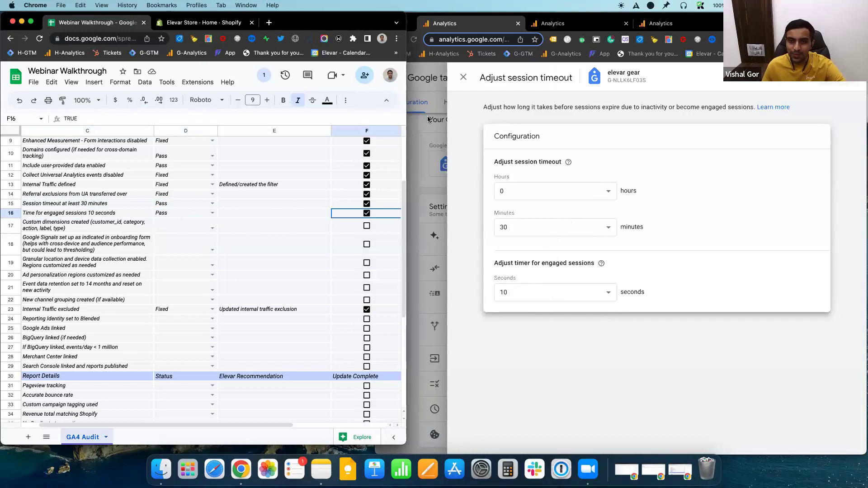
Move on to the custom dimensions check and close the session timeout, Google tag and web stream details to return to Data Streams.
left_click(180, 228)
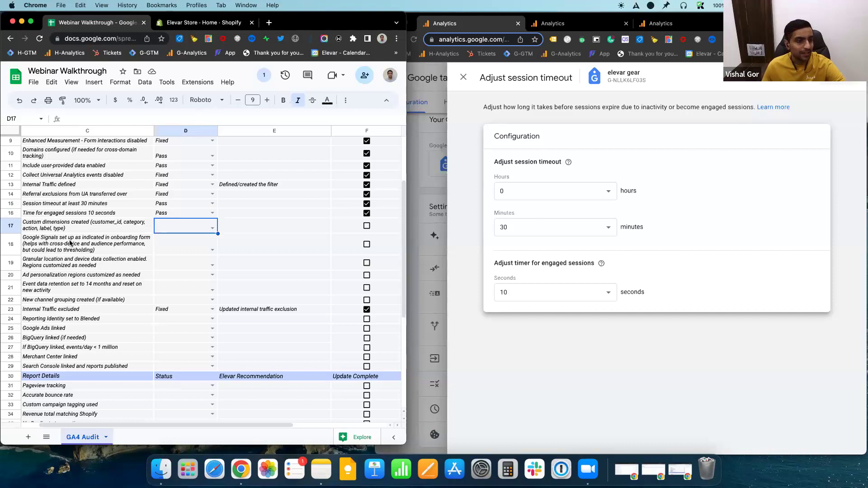
left_click(93, 204)
left_click(98, 214)
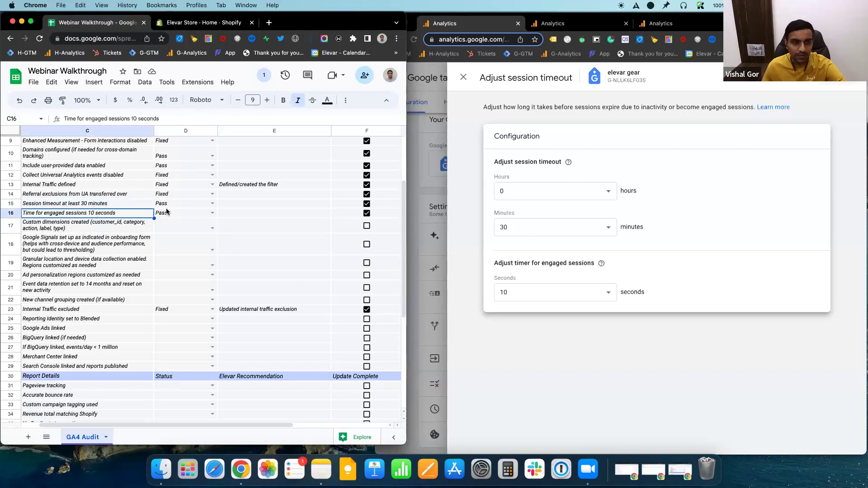
left_click(36, 226)
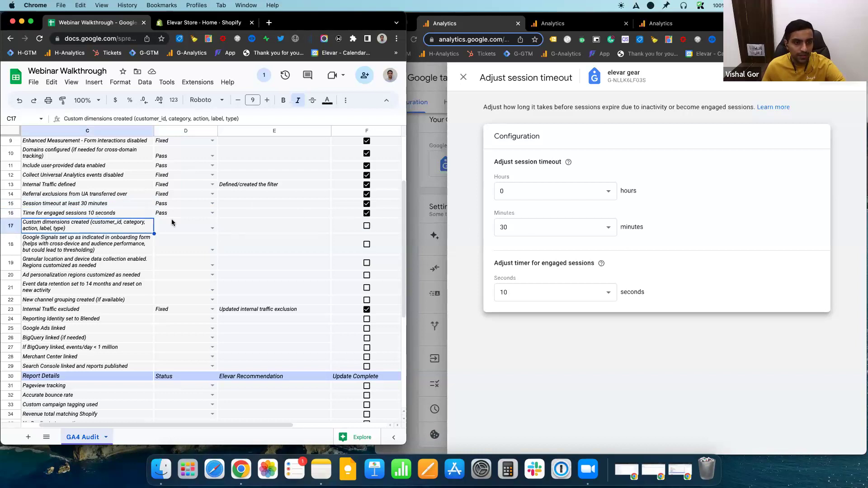
left_click(433, 181)
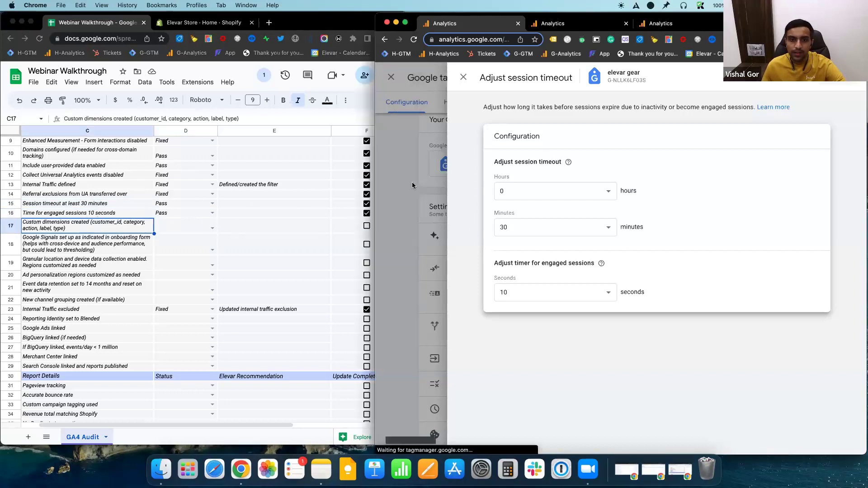
left_click(410, 182)
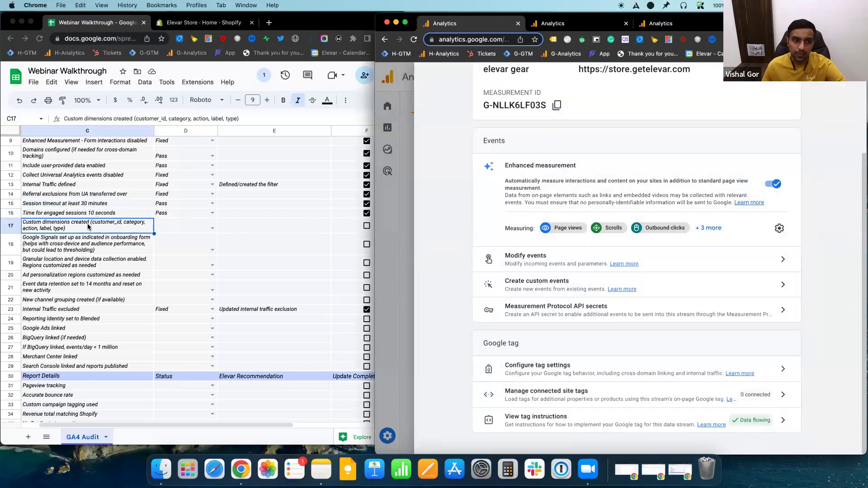
left_click(411, 189)
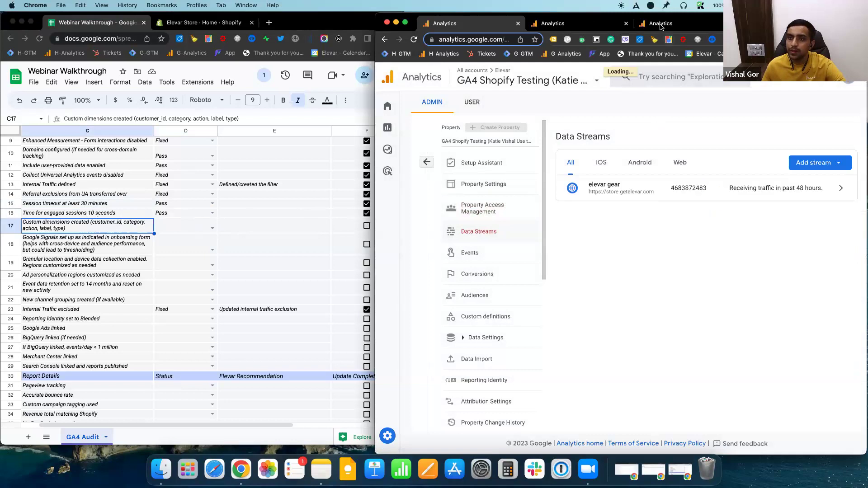
Open the list of custom dimensions in the Test GA Universal Analytics property's custom definitions.
key("super+3")
left_click(432, 162)
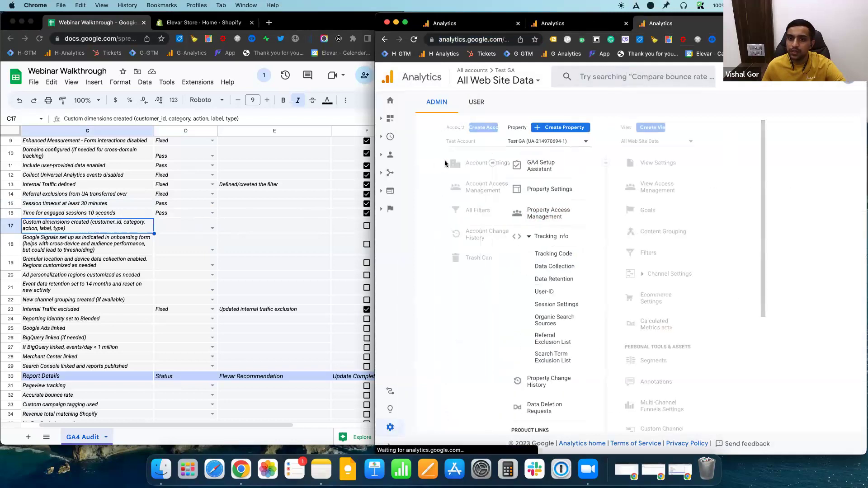
left_click(620, 236)
scroll(623, 242, "down", 3)
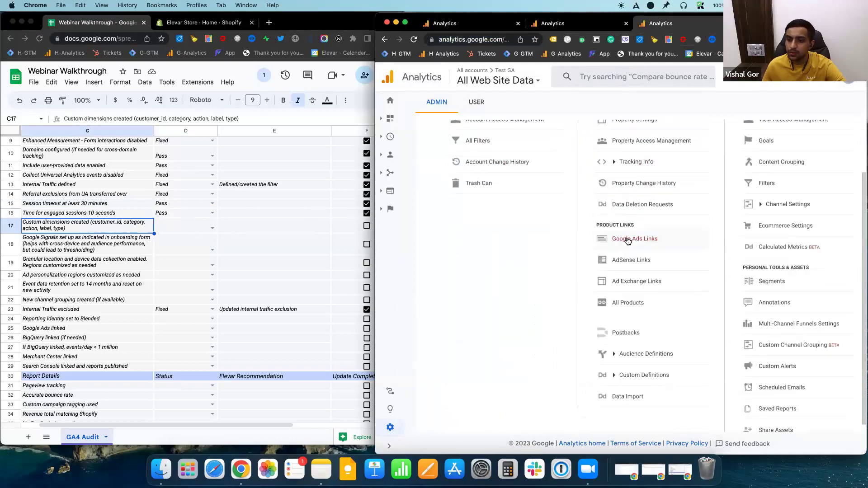
scroll(625, 245, "up", 3)
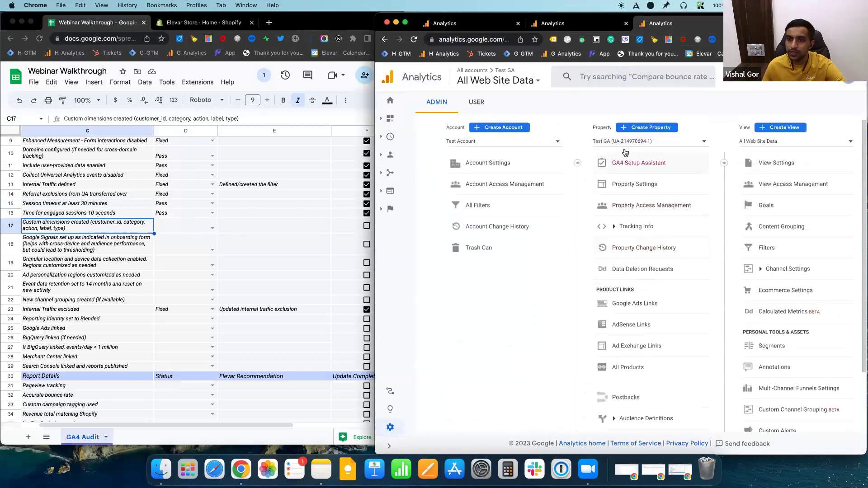
scroll(609, 276, "down", 3)
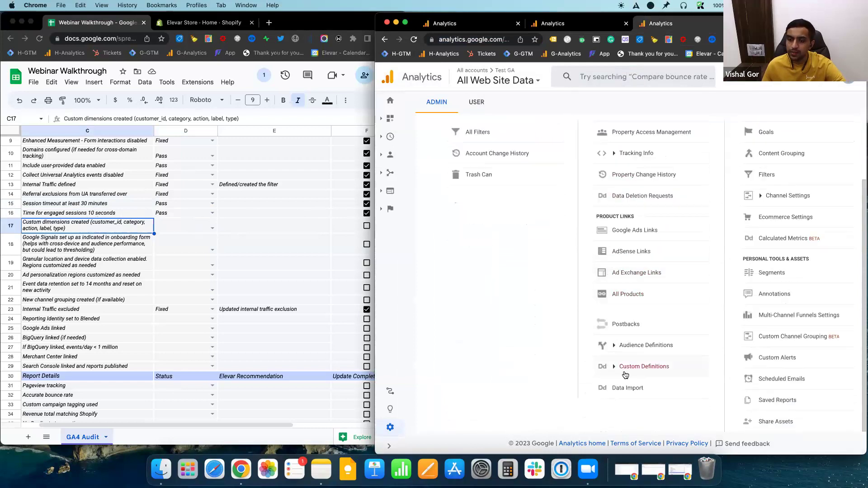
left_click(617, 367)
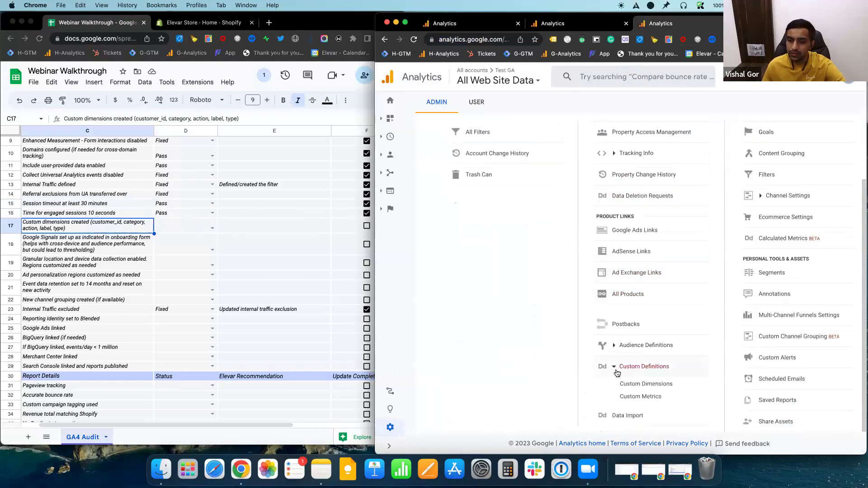
left_click(642, 386)
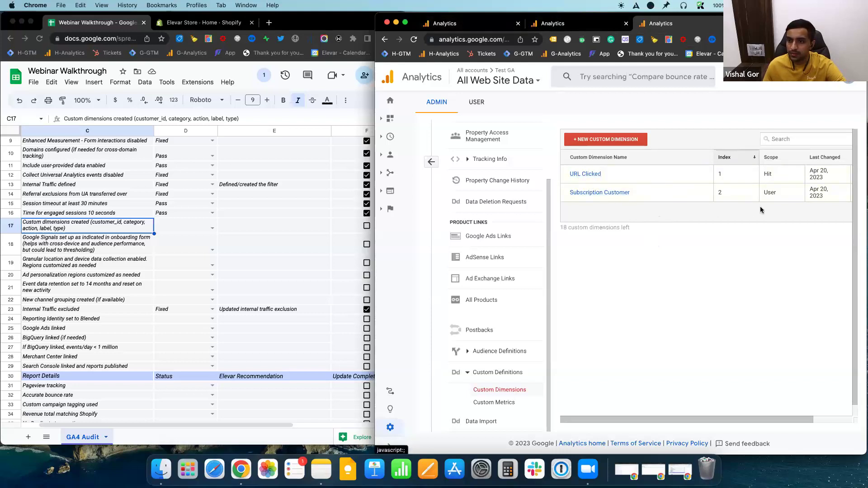
Copy the name of the user-scoped Subscription Customer dimension from the Universal Analytics property.
left_click(588, 193)
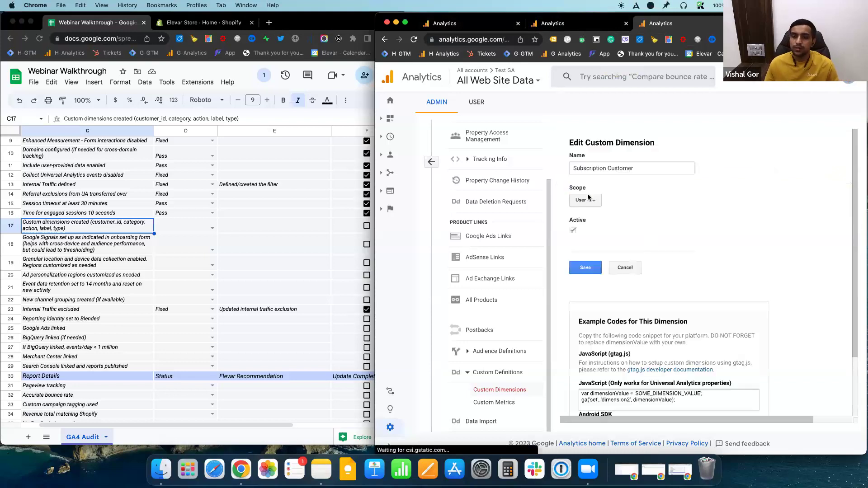
triple_click(617, 172)
key("super+c")
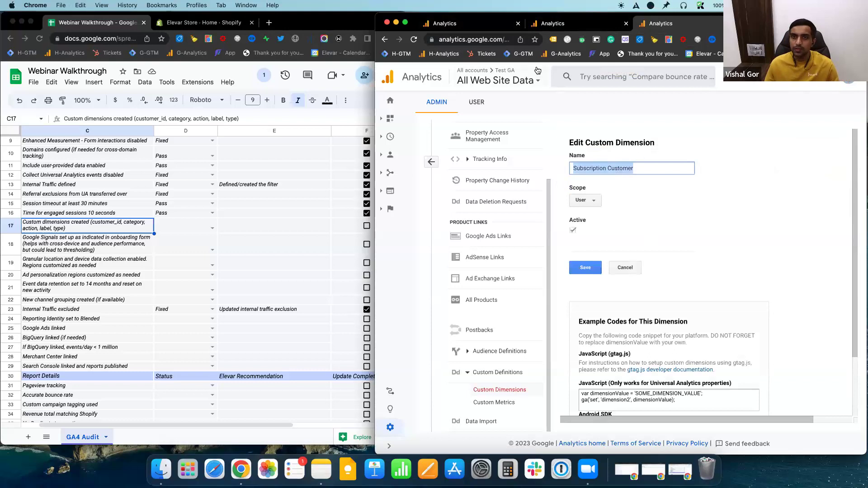
Return to the GA4 Shopify Testing property and open its custom definitions.
key("super+bracketleft")
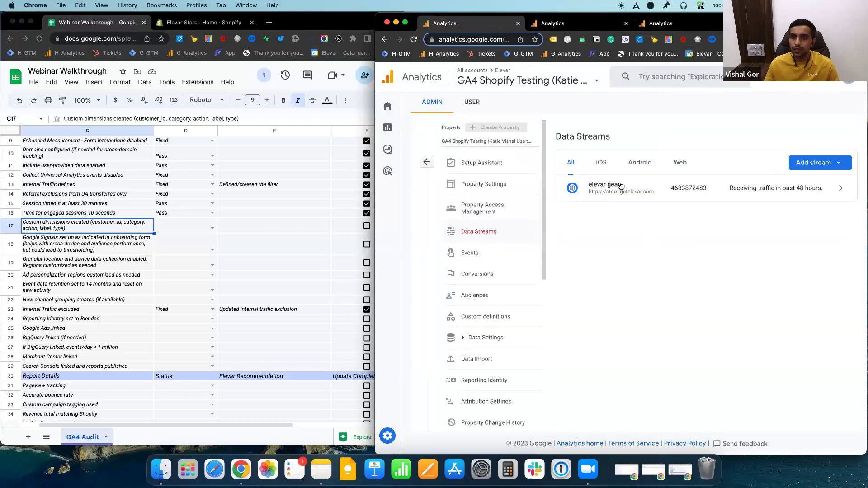
left_click(427, 162)
scroll(641, 326, "down", 3)
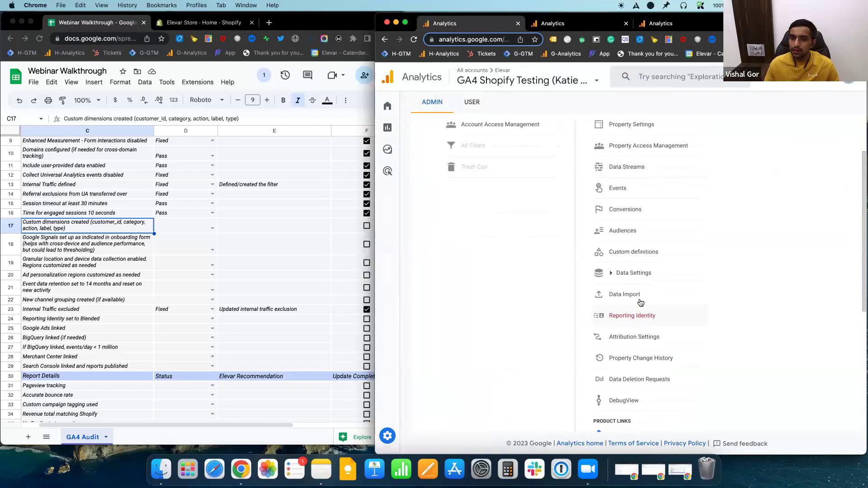
left_click(648, 260)
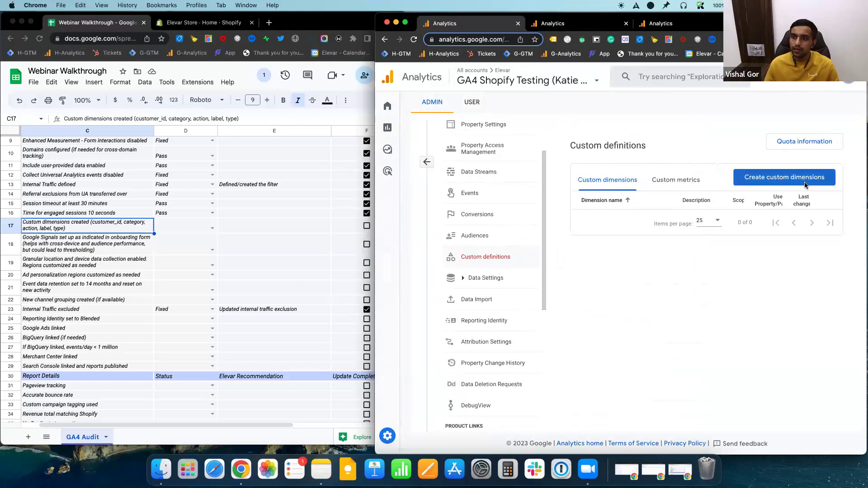
Start a new custom dimension named Subscription Customer with User scope.
left_click(808, 181)
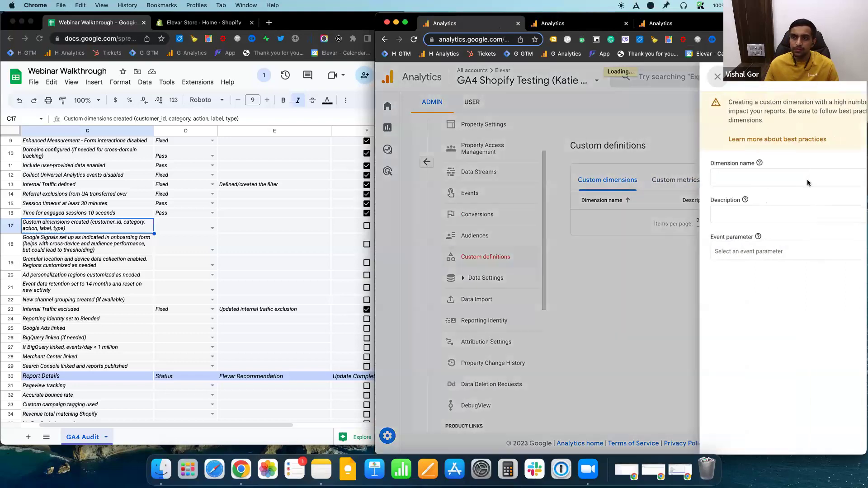
key("super+v")
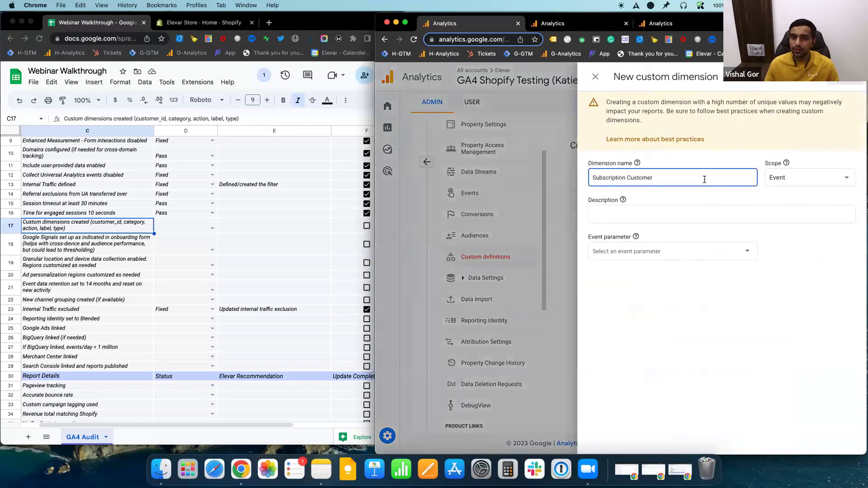
left_click(785, 179)
left_click(775, 198)
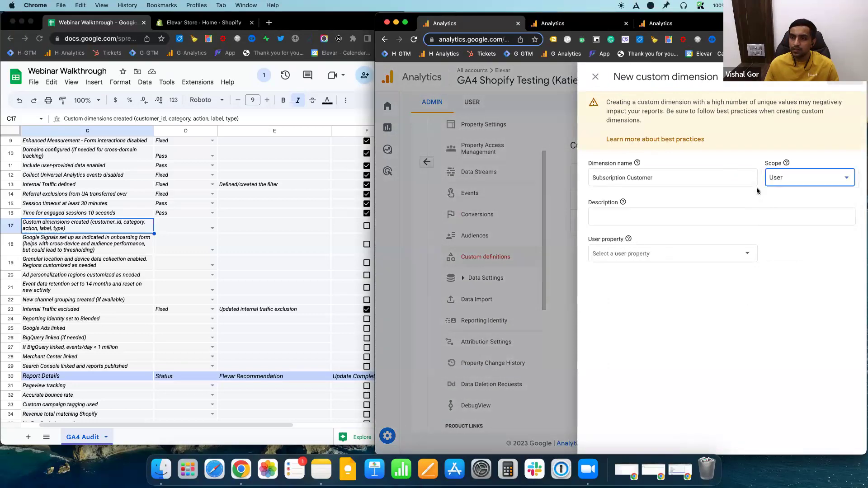
Check the Subscription Customer dimension's settings in the Universal Analytics property and return to the new GA4 dimension.
left_click(663, 23)
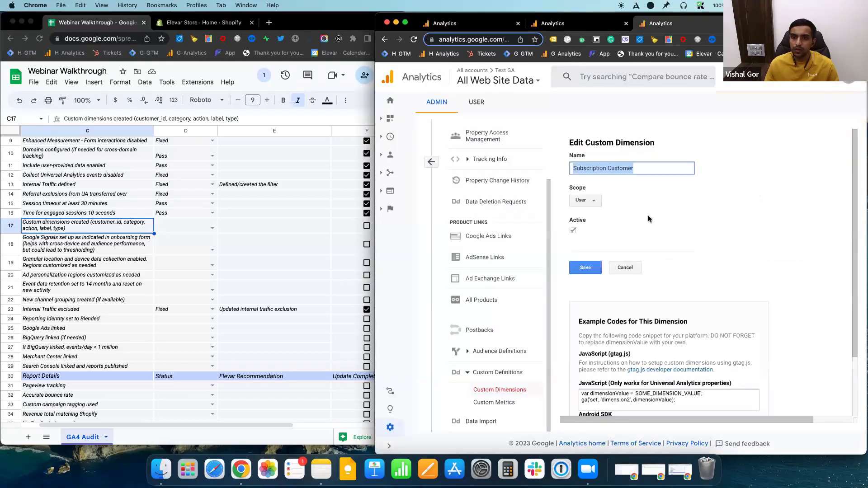
left_click(601, 156)
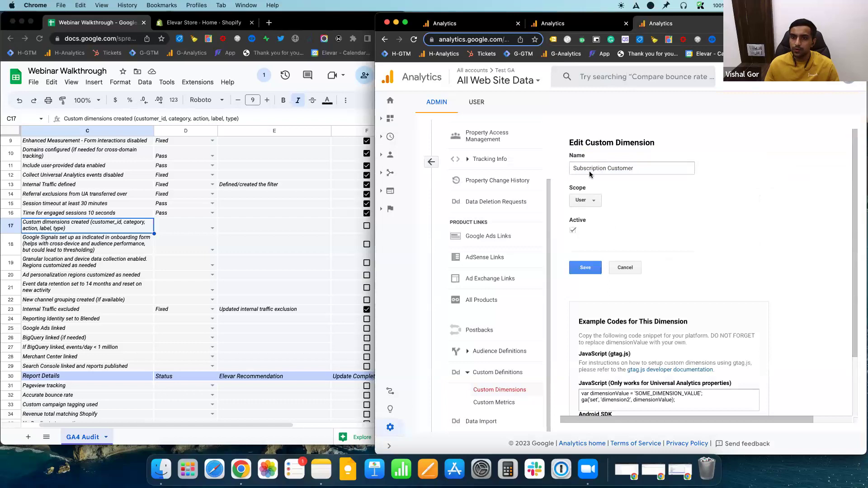
left_click(471, 27)
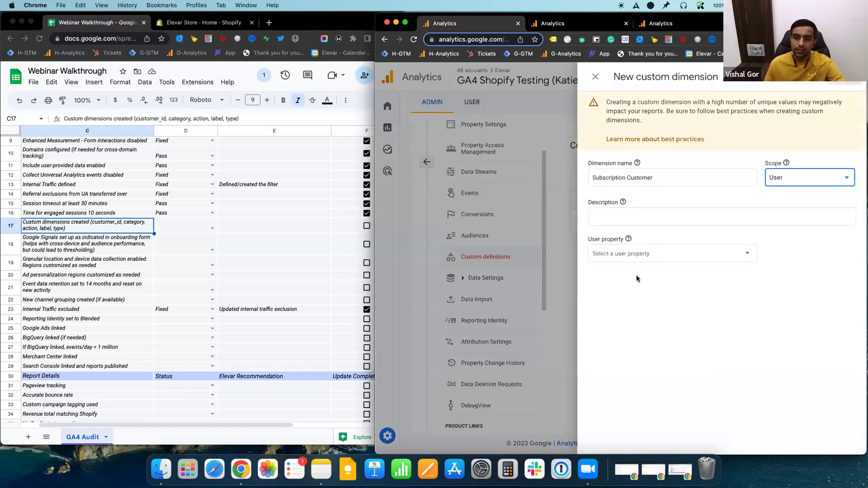
Set the Subscription Customer dimension's user property to subscription_customer and save the dimension.
triple_click(614, 242)
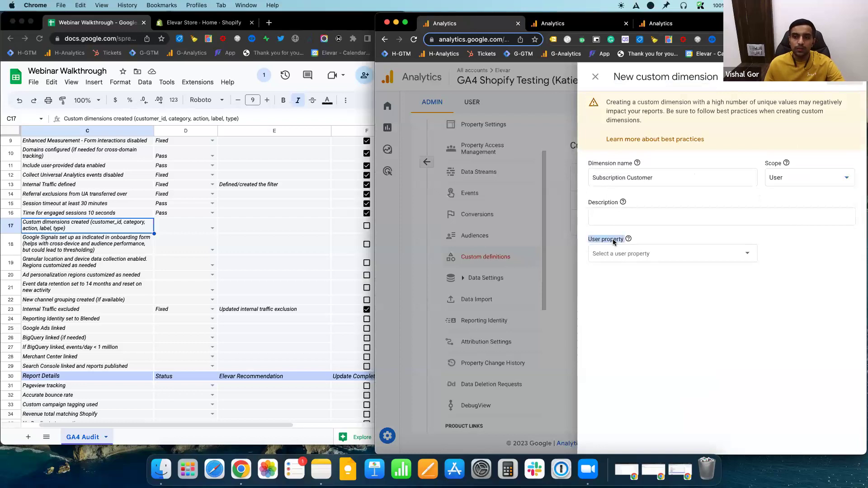
left_click(635, 256)
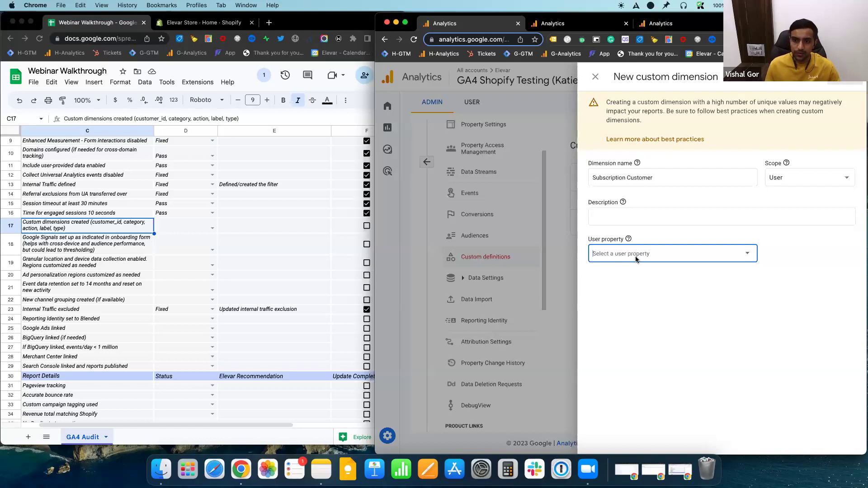
type("subscriotion")
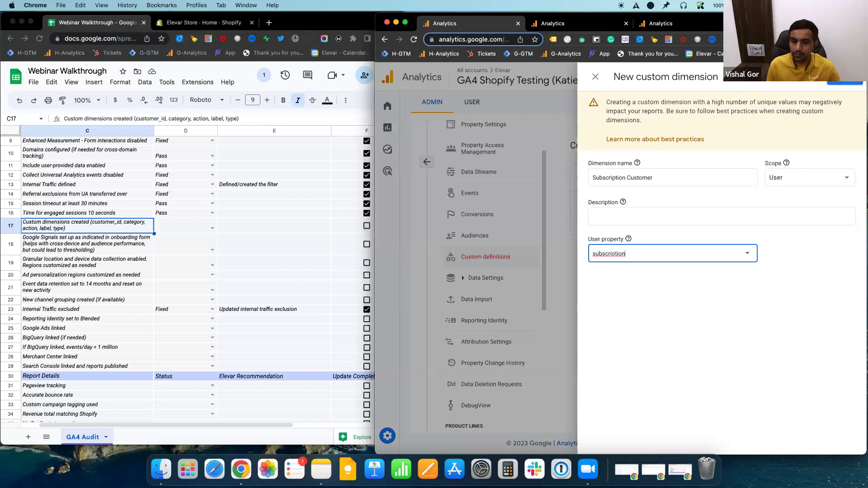
right_click(611, 258)
left_click(651, 248)
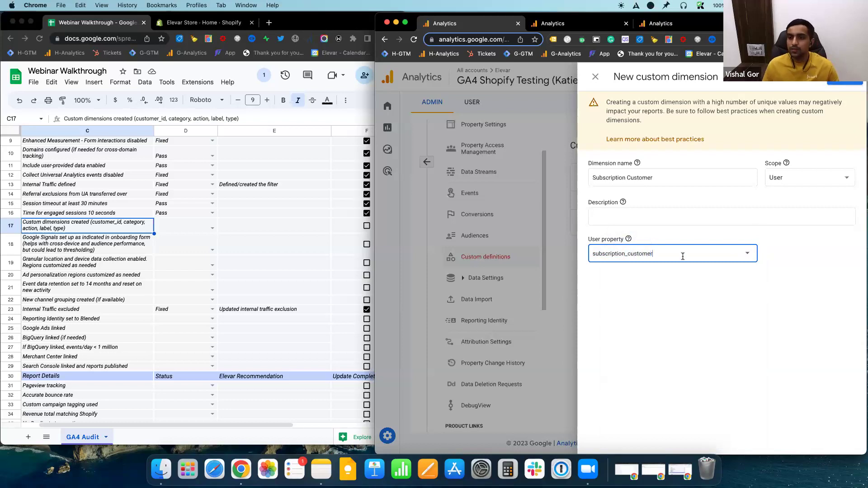
left_click(846, 259)
left_click(845, 81)
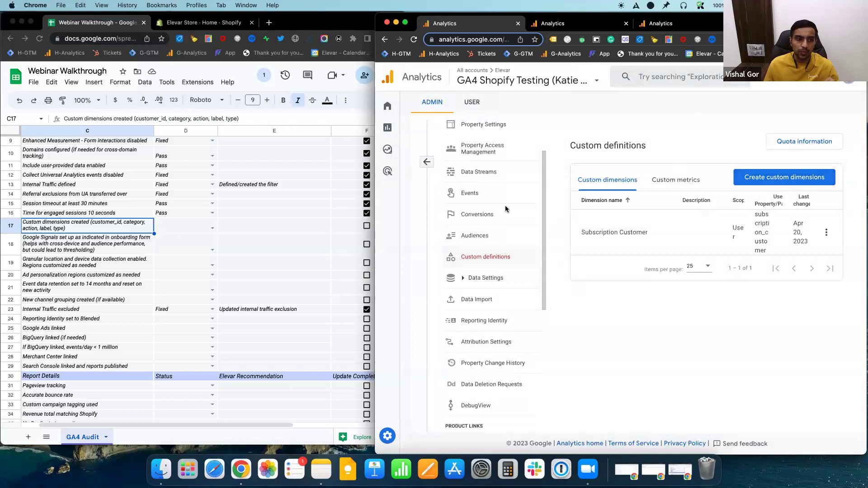
Copy customer_id from the custom dimensions check in the audit sheet and start a new GA4 custom dimension named customer id.
double_click(98, 228)
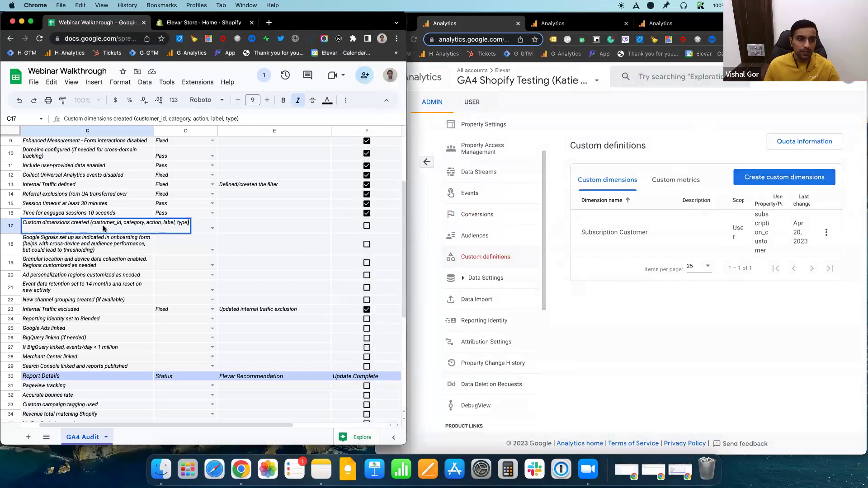
double_click(106, 222)
key("super+c")
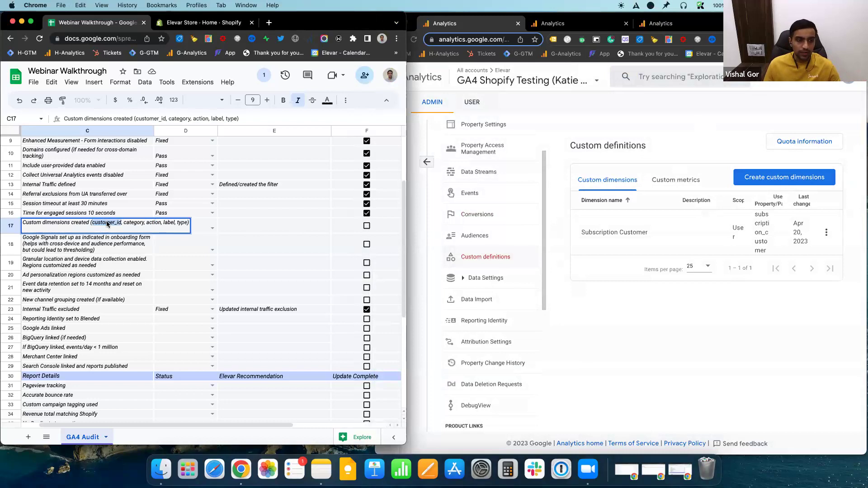
left_click(618, 285)
left_click(749, 180)
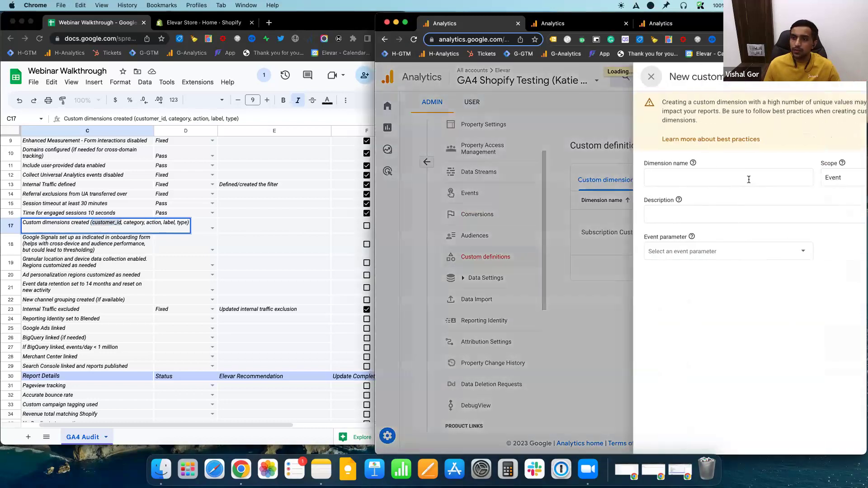
key("super+v")
left_click(676, 251)
key("super+v")
left_click(657, 175)
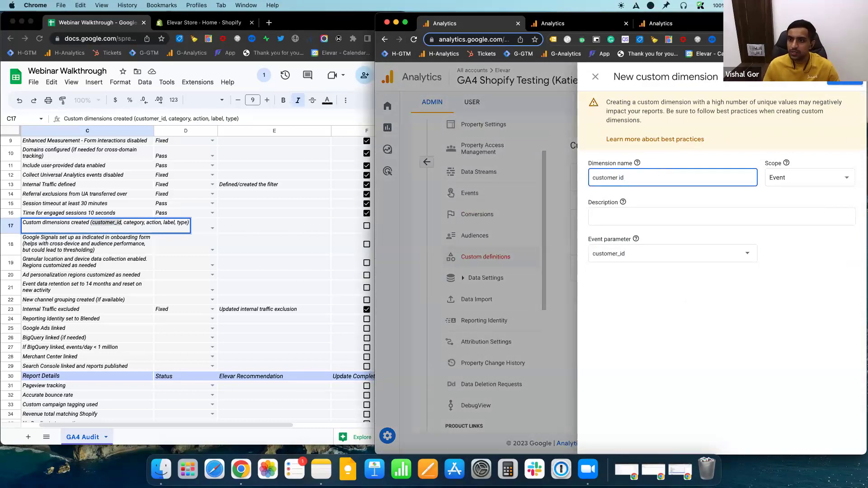
Give the customer id dimension User scope and the user property customer_id, and save it.
left_click(778, 178)
left_click(782, 197)
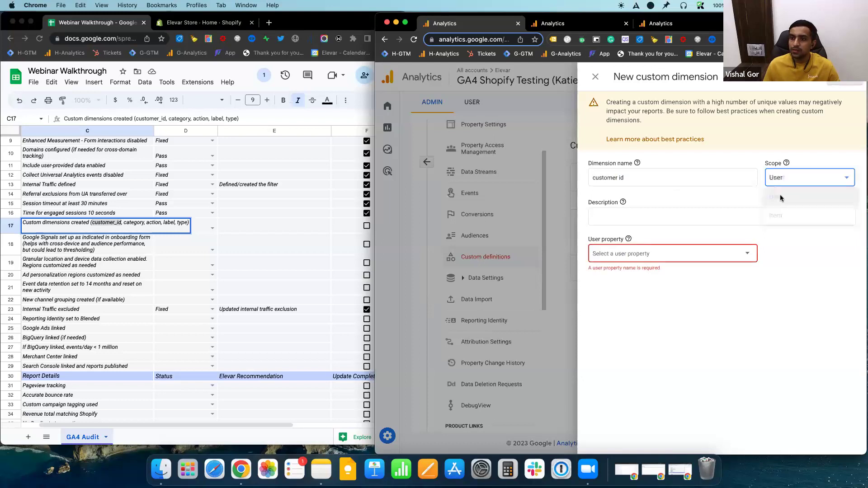
left_click(686, 257)
key("super+v")
left_click(654, 289)
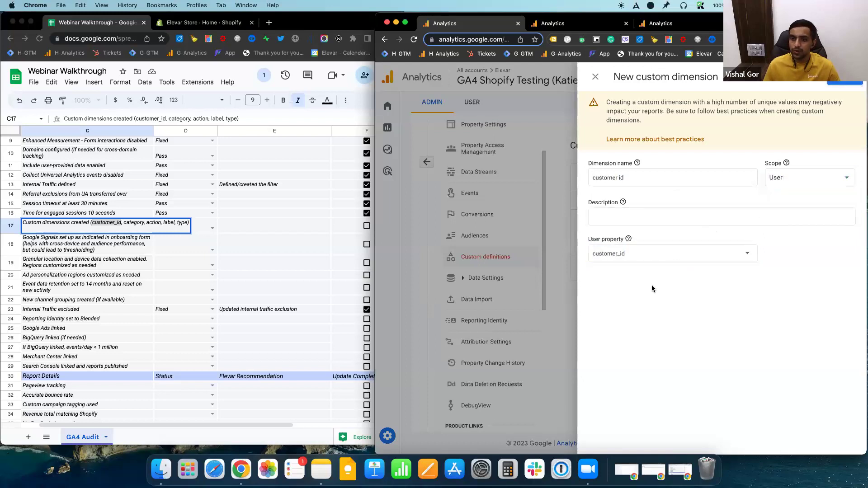
left_click(845, 81)
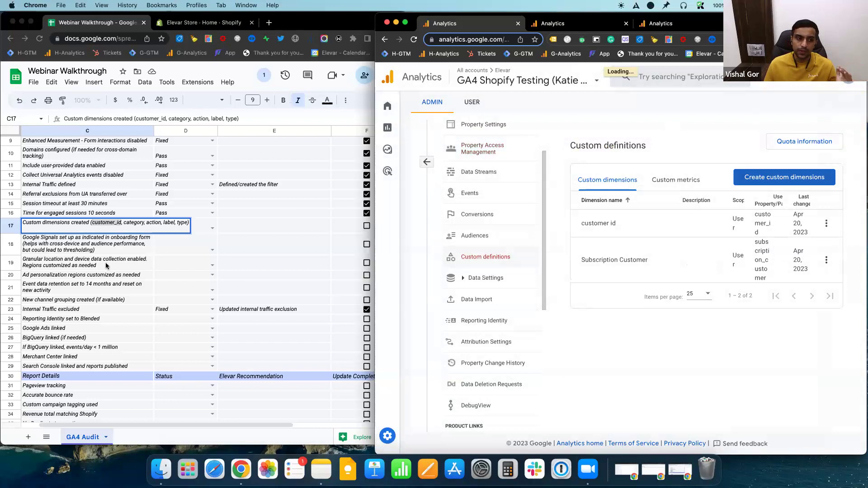
Create an event-scoped custom dimension named category with event parameter category, copying the name from the audit sheet.
left_click(128, 226)
double_click(132, 222)
key("cmd+c")
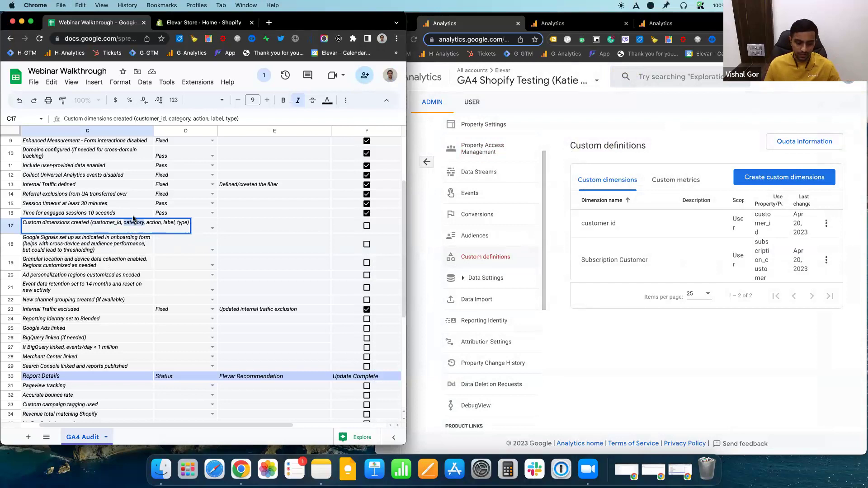
left_click(828, 177)
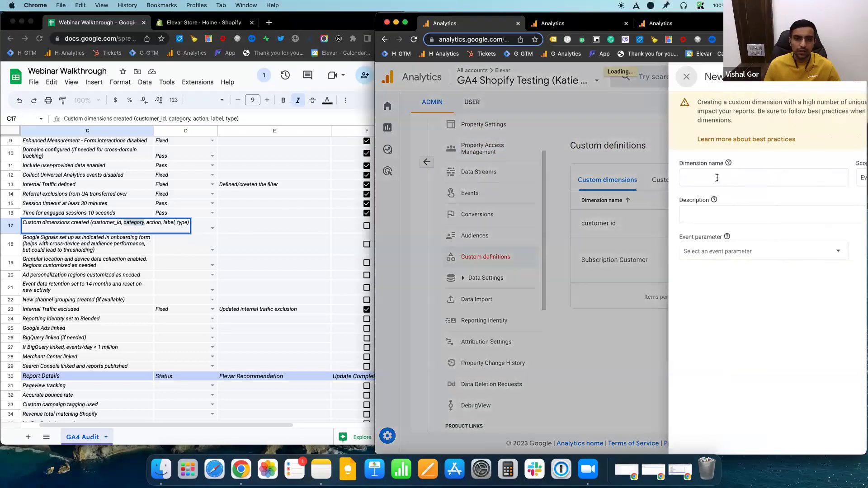
key("cmd+v")
left_click(652, 251)
key("super+v")
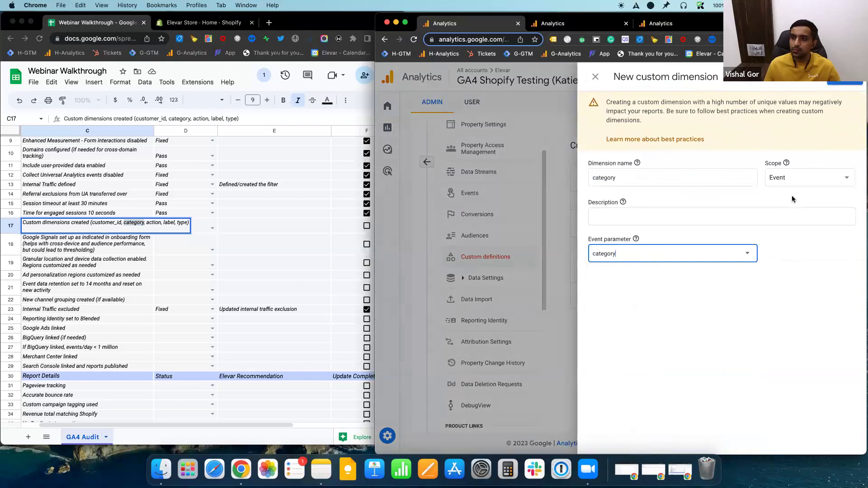
left_click(845, 82)
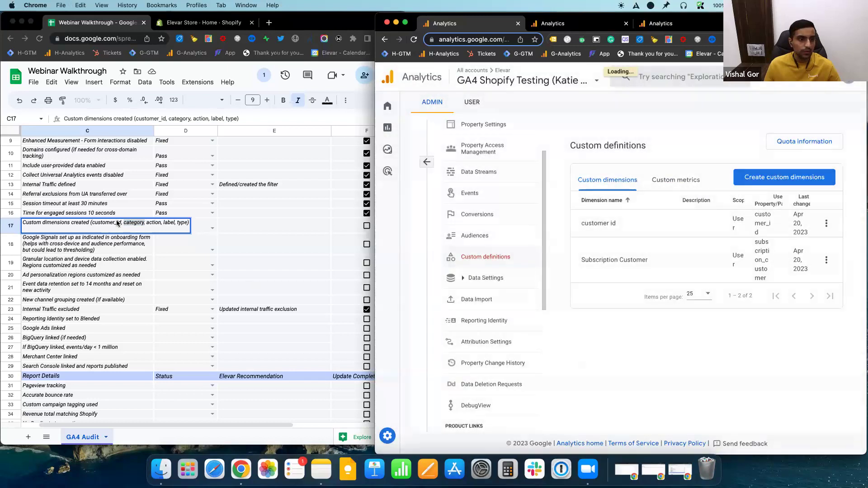
Create an event-scoped custom dimension named action with event parameter action, copying the name from the audit sheet.
double_click(154, 221)
key("super+c")
left_click(739, 181)
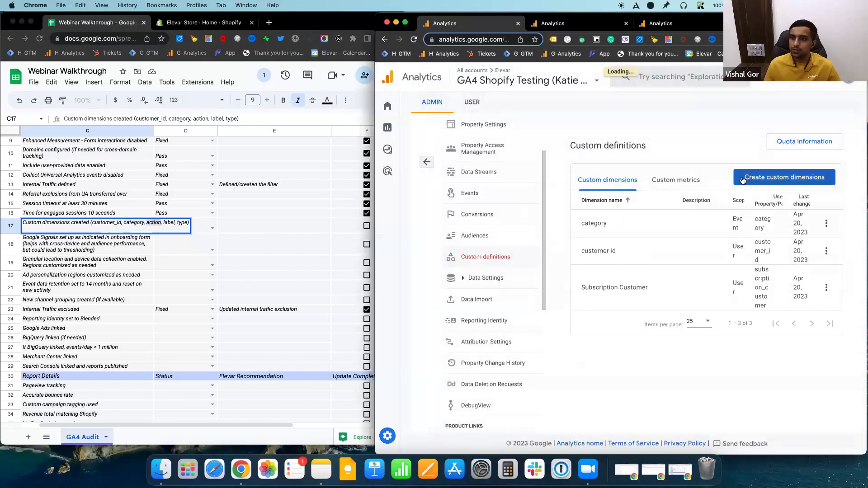
left_click(738, 181)
key("super+v")
left_click(675, 251)
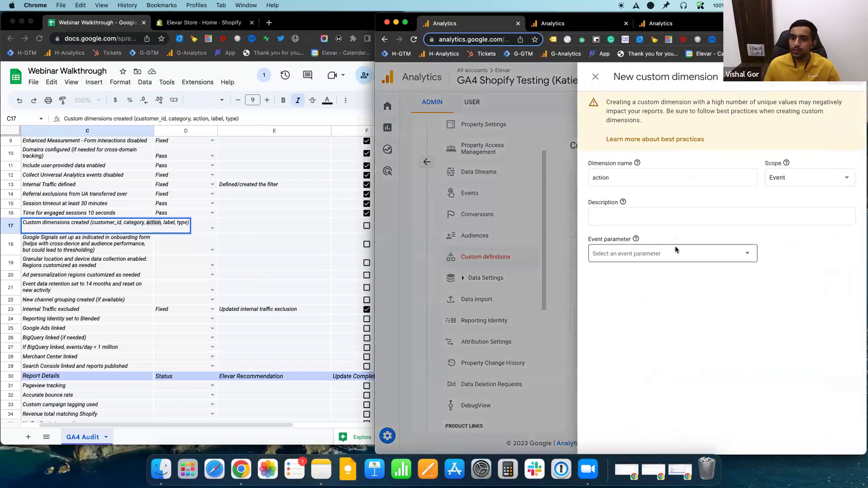
key("super+v")
left_click(809, 177)
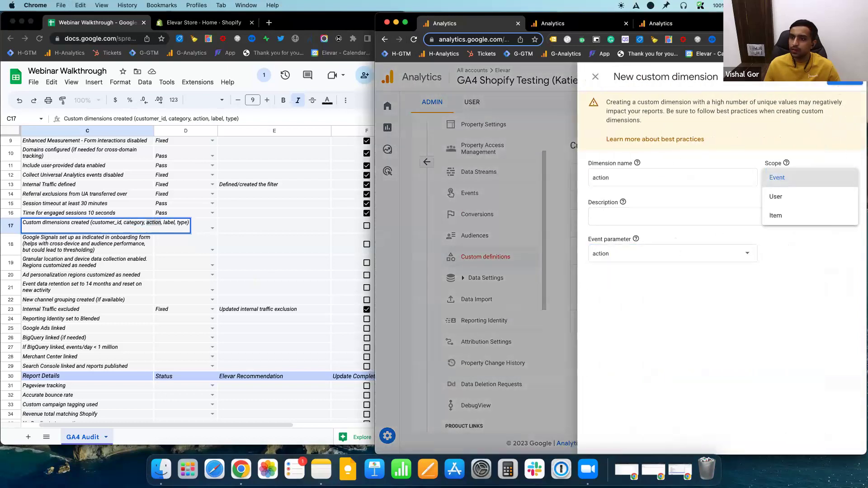
left_click(841, 84)
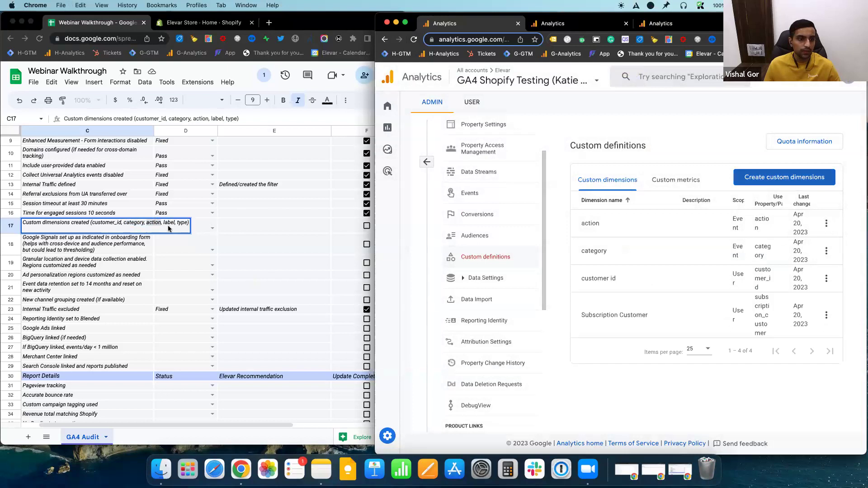
Create an event-scoped custom dimension named label with event parameter label, copying the name from the audit sheet.
double_click(169, 224)
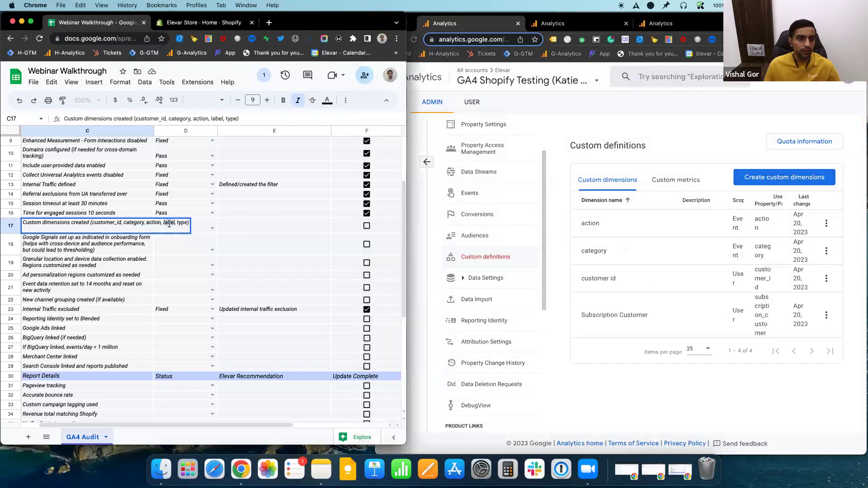
left_click(780, 177)
key("super+v")
left_click(698, 249)
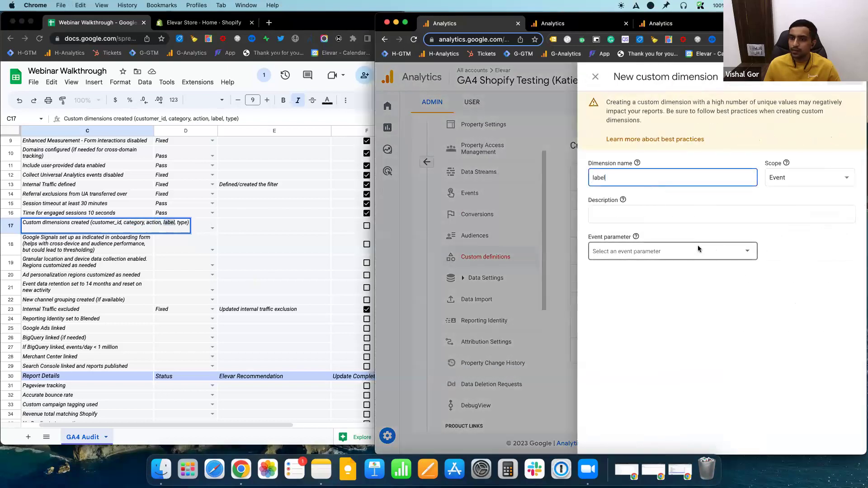
key("super+v")
left_click(837, 86)
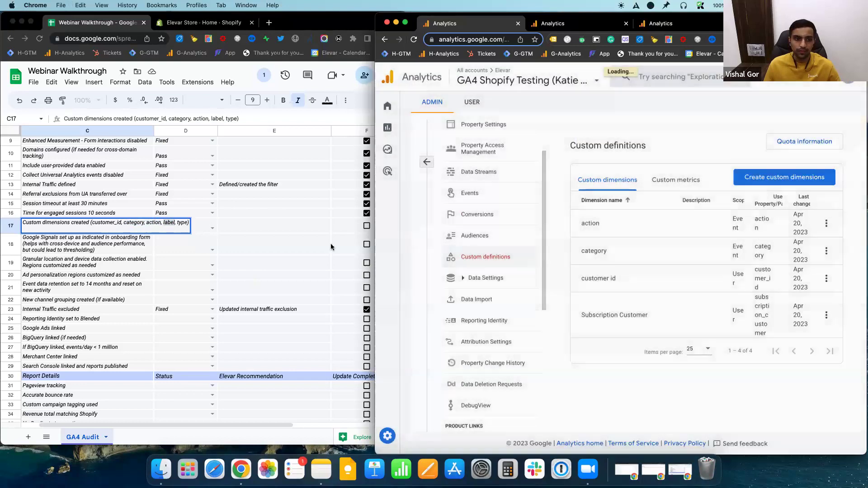
Create an event-scoped custom dimension named type with event parameter type, copying the name from the audit sheet.
double_click(182, 223)
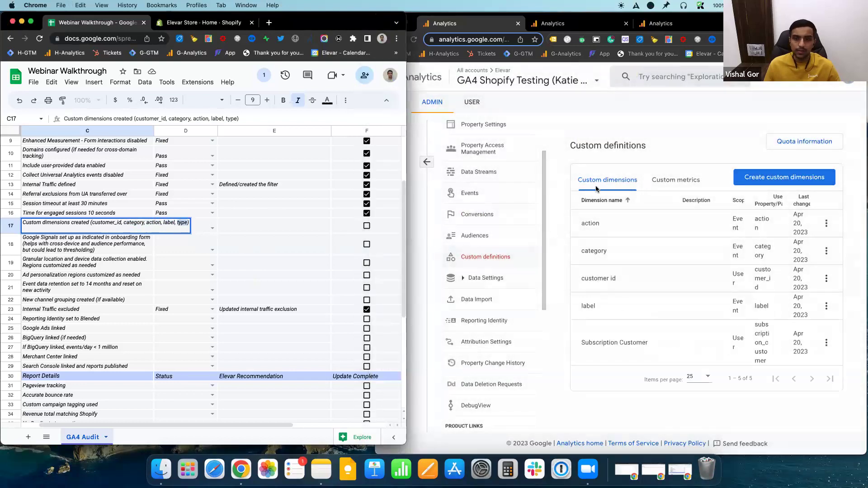
left_click(754, 172)
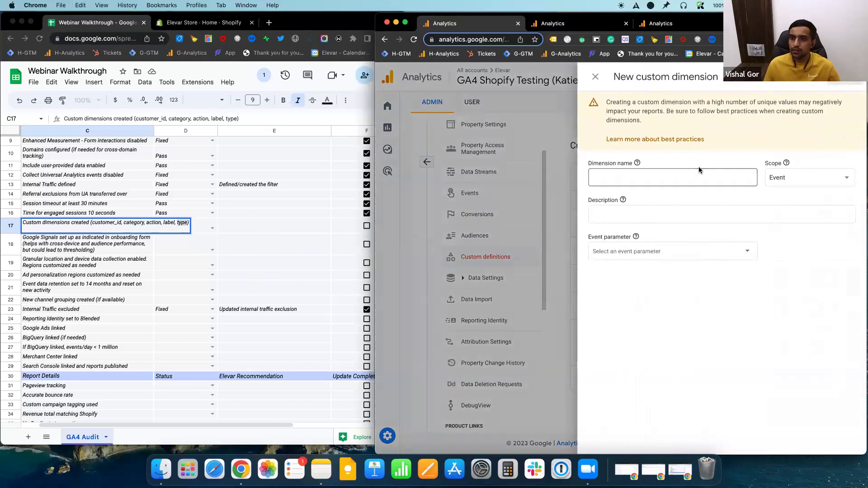
key("super+v")
left_click(688, 248)
key("super+v")
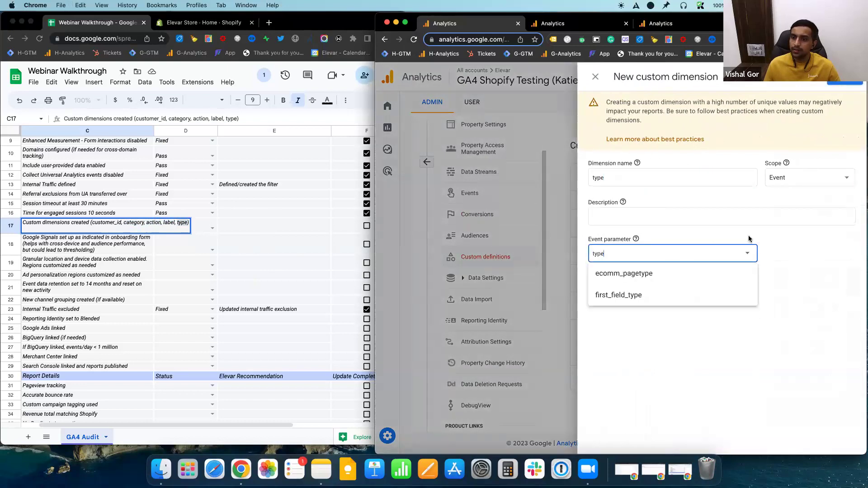
left_click(796, 233)
left_click(846, 82)
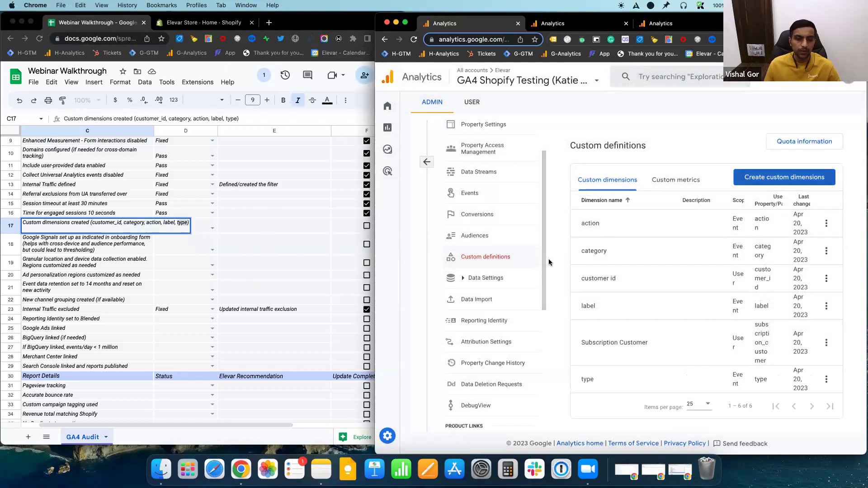
Record the custom dimensions check in the audit sheet as Fixed and mark its update complete.
left_click(212, 227)
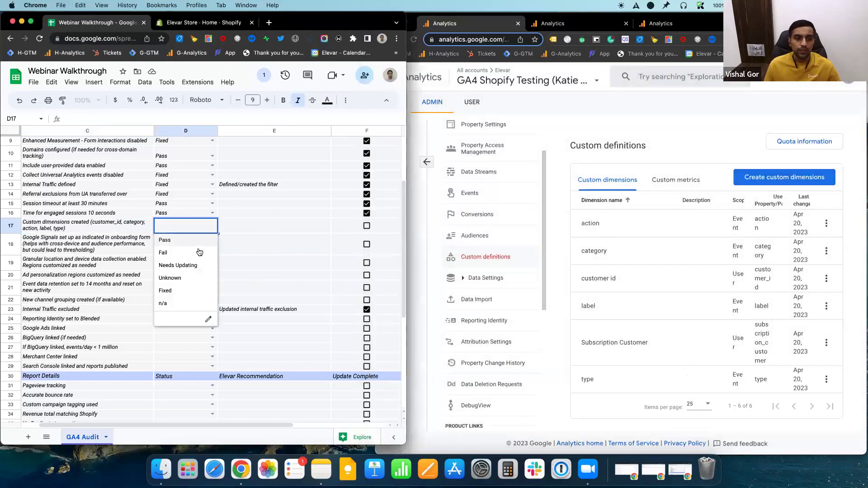
left_click(186, 291)
left_click(367, 227)
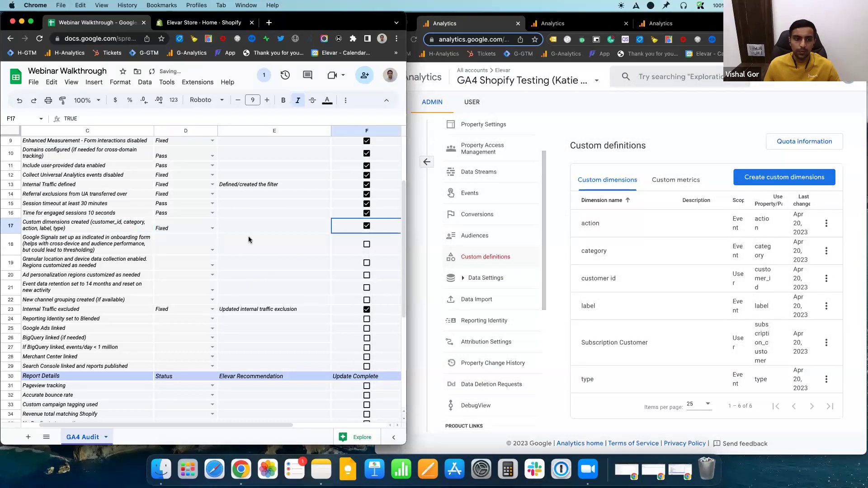
Move on to the Google Signals check in the audit sheet and switch to the Test GA Universal Analytics property's admin settings.
left_click(160, 247)
left_click(104, 248)
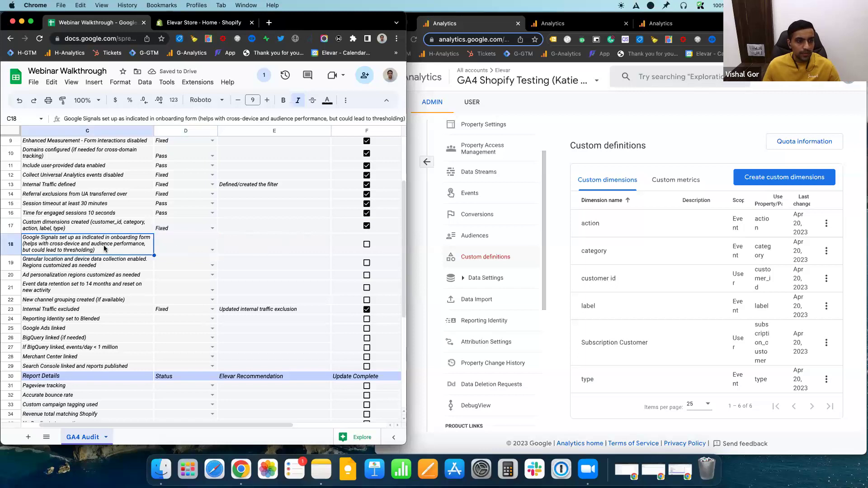
scroll(104, 248, "down", 2)
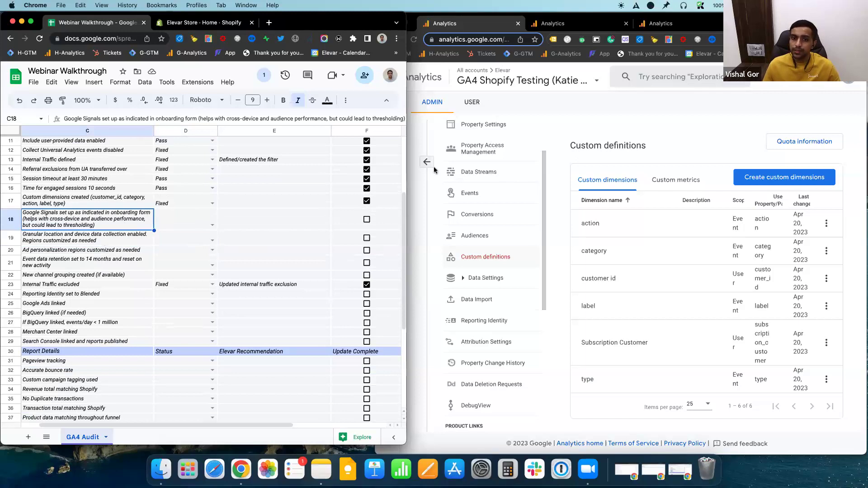
scroll(470, 222, "up", 2)
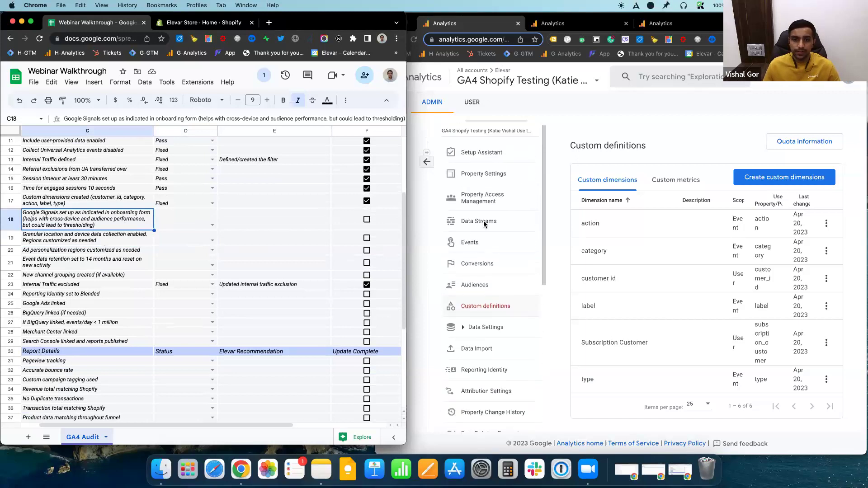
scroll(484, 224, "up", 1)
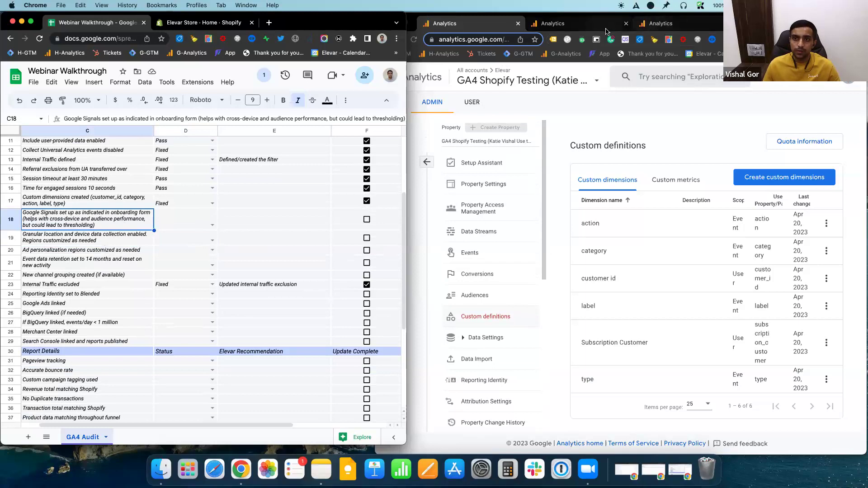
left_click(658, 26)
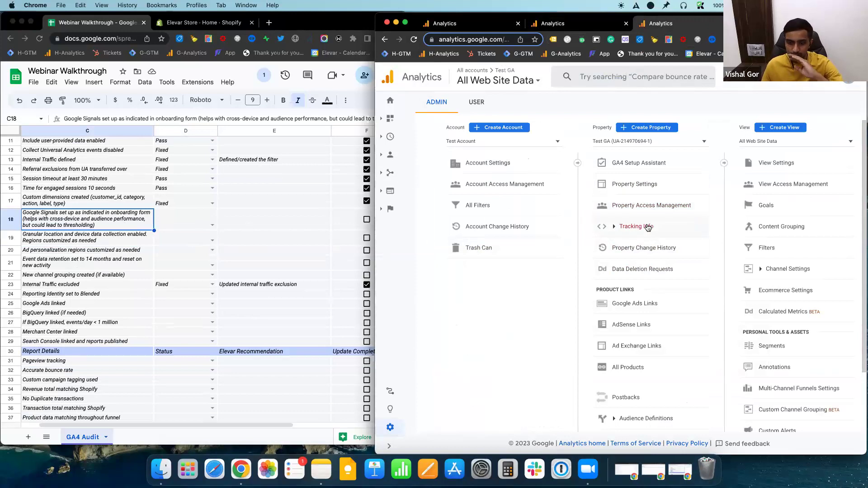
Review the Google signals and ads personalization data collection settings of the Test GA Universal Analytics property.
left_click(648, 228)
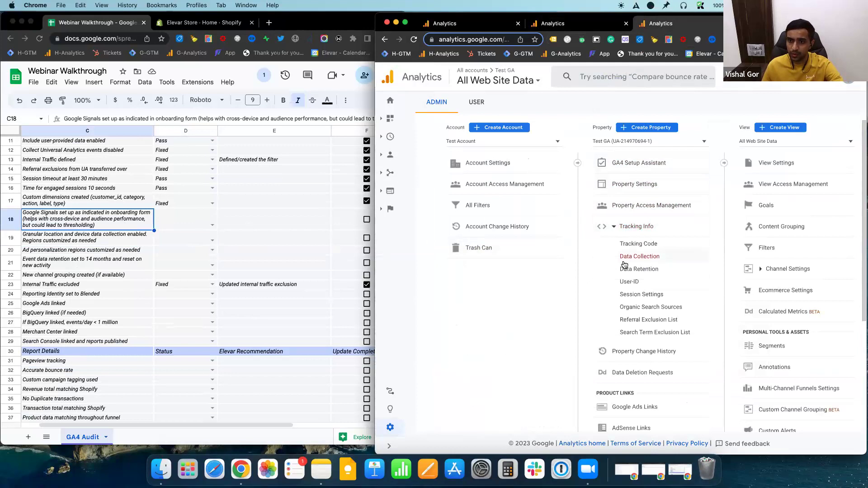
left_click(655, 257)
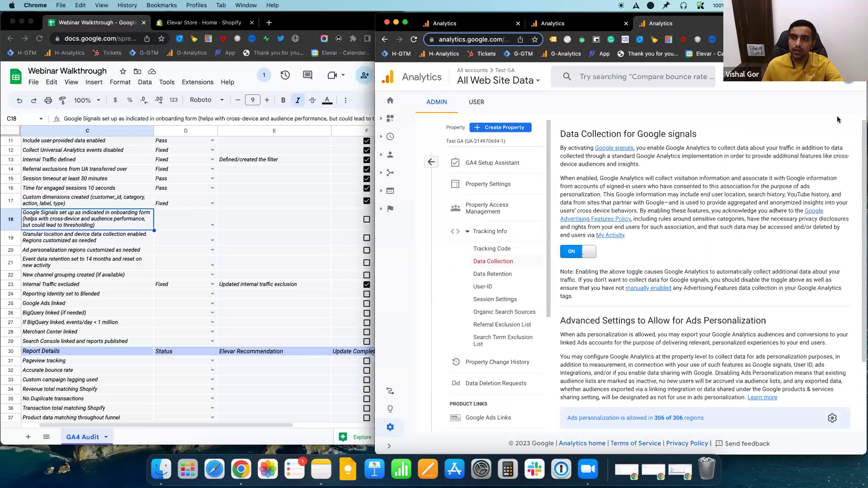
scroll(563, 144, "down", 2)
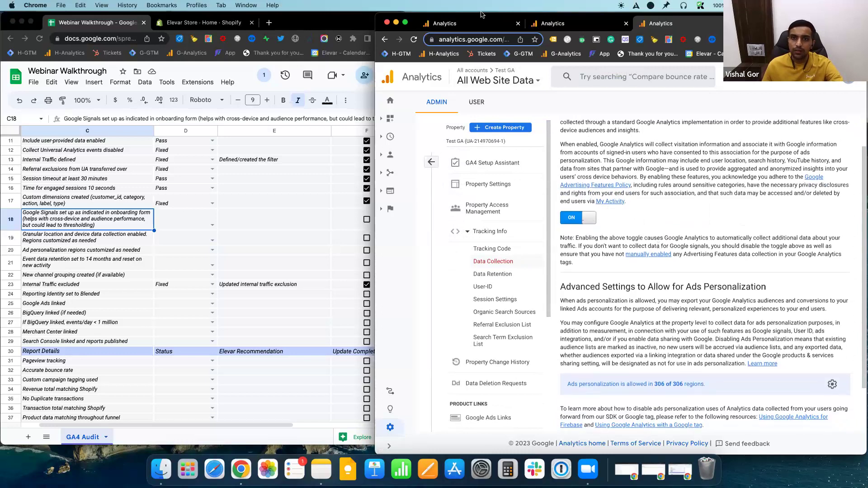
Activate Google signals in the data collection settings of the GA4 Shopify Testing property.
left_click(482, 23)
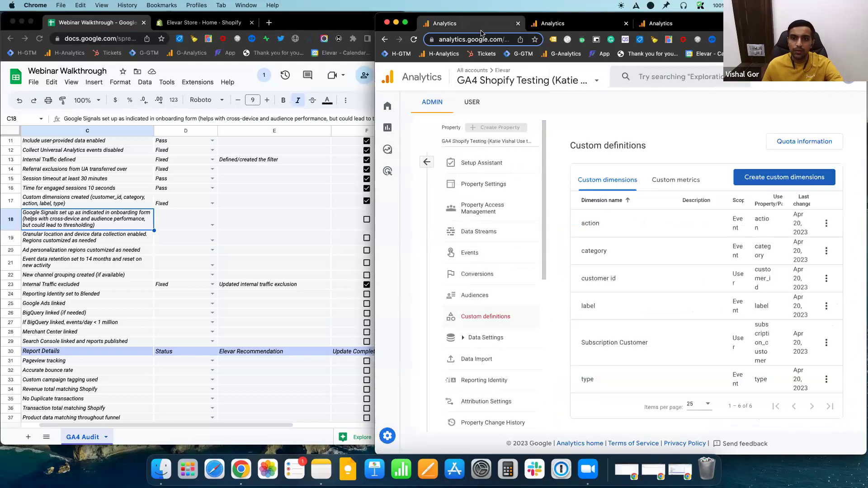
left_click(427, 162)
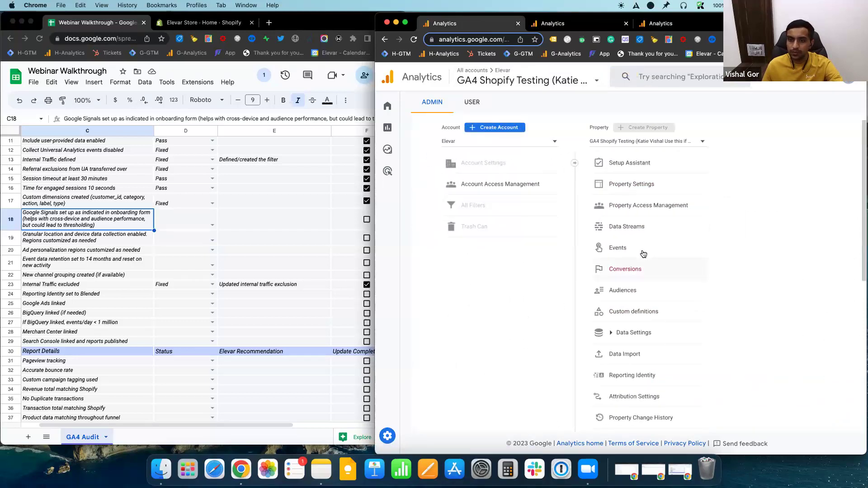
left_click(645, 335)
scroll(645, 337, "down", 1)
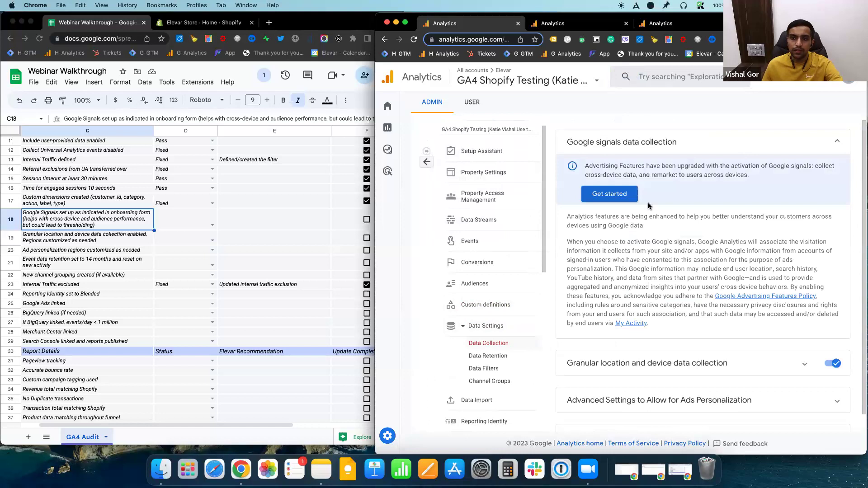
left_click(617, 196)
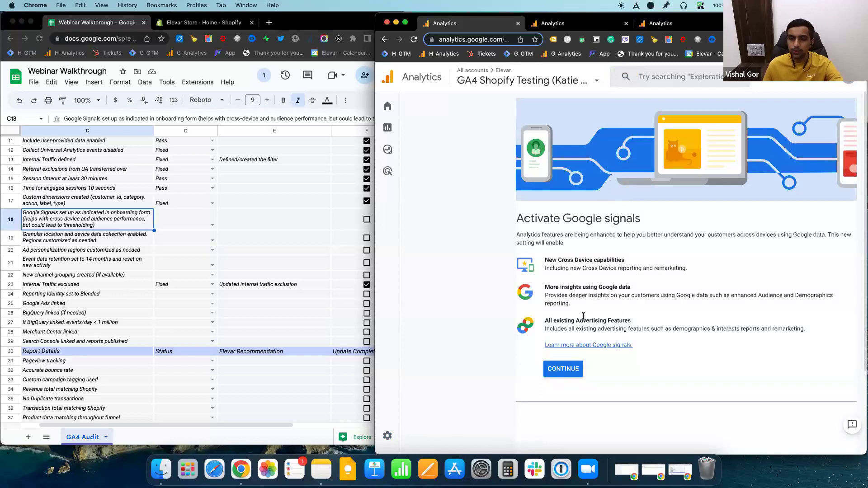
left_click(568, 369)
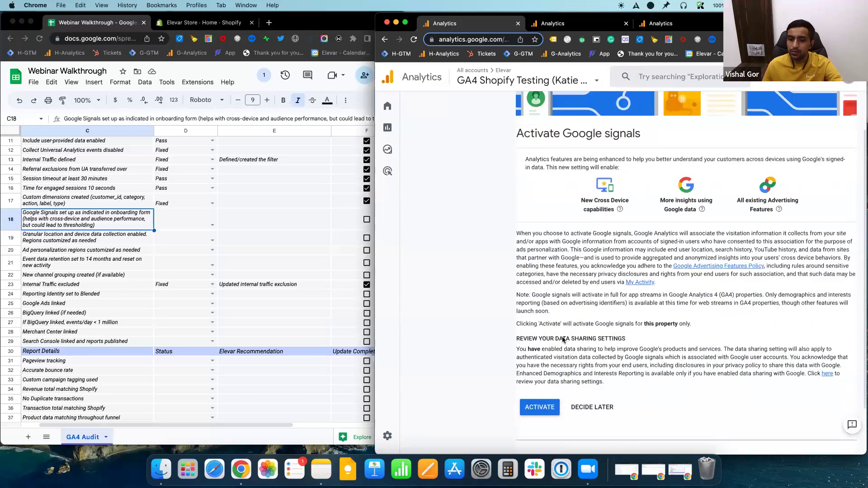
left_click(550, 406)
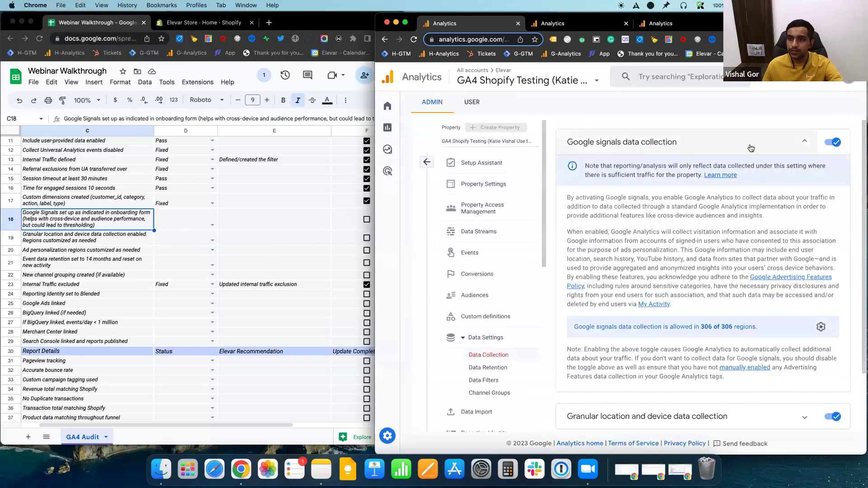
In the audit sheet, set the Google Signals item's status to Fixed and check off its update as complete.
left_click(201, 224)
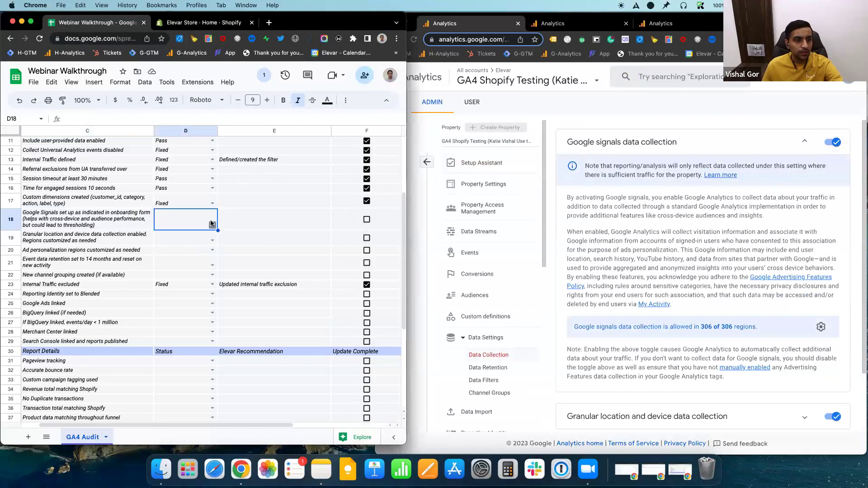
left_click(212, 224)
left_click(186, 237)
double_click(204, 228)
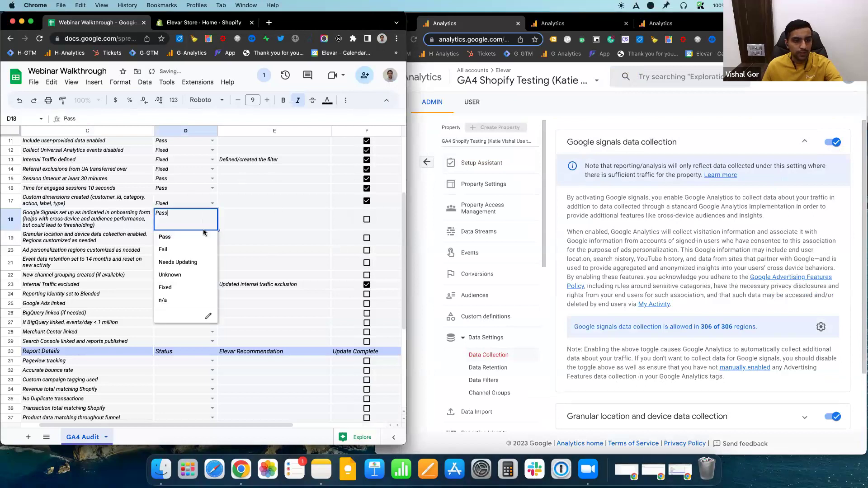
left_click(183, 287)
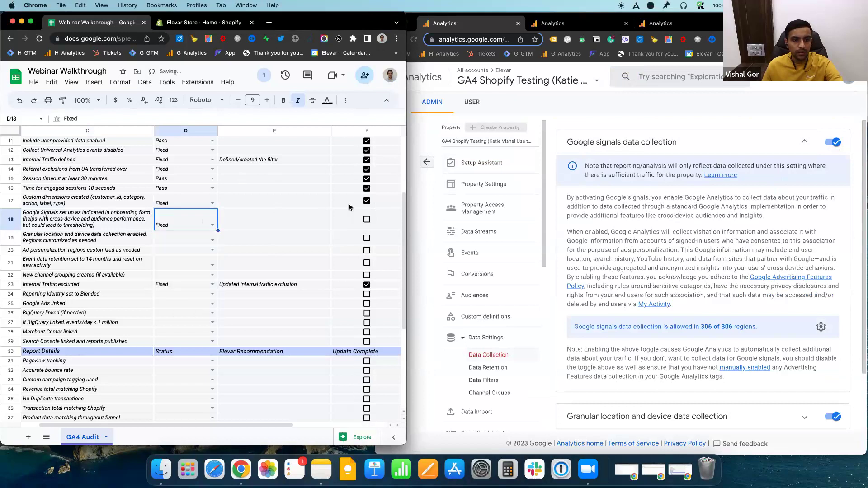
left_click(367, 220)
Select the granular location checklist item in row 19, and expand Granular location and device data collection in the GA4 property.
left_click(29, 244)
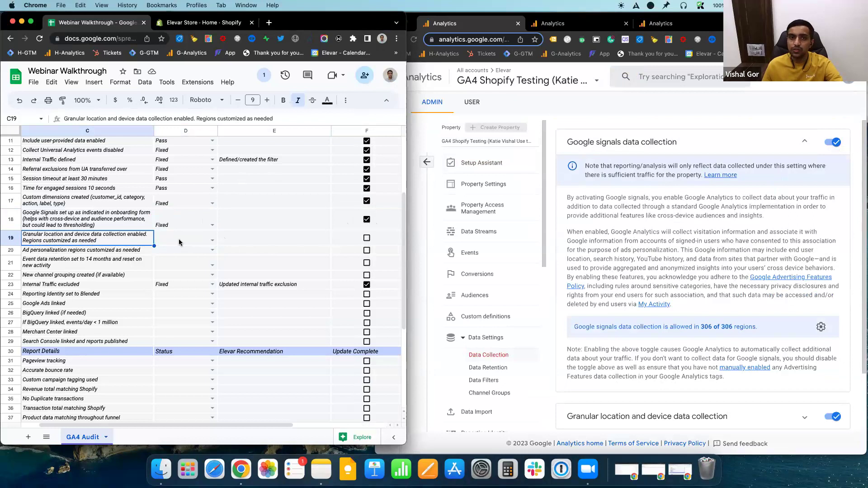
left_click(671, 194)
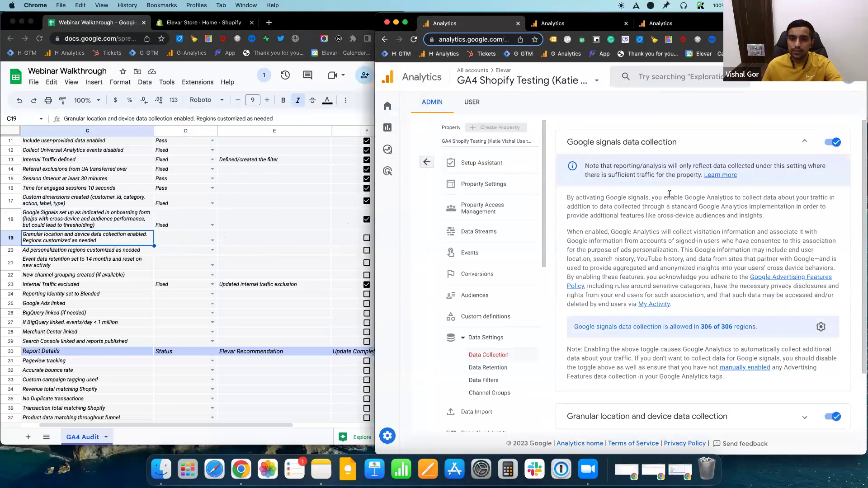
scroll(670, 195, "down", 3)
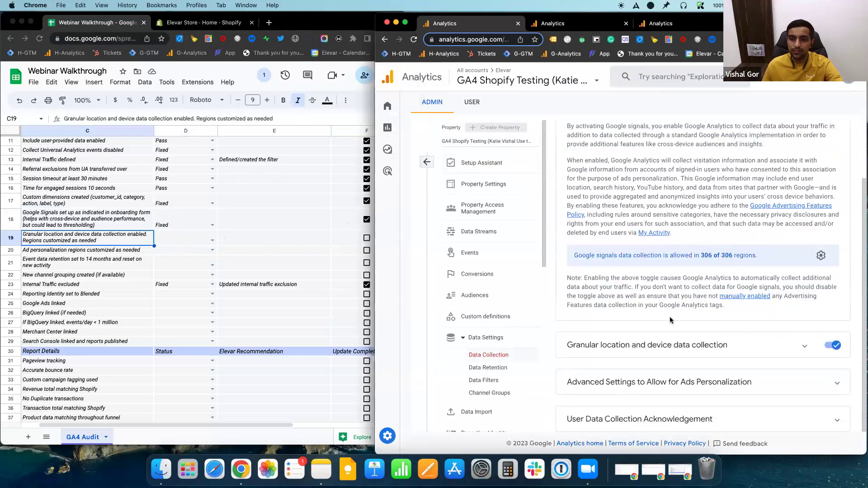
left_click(681, 346)
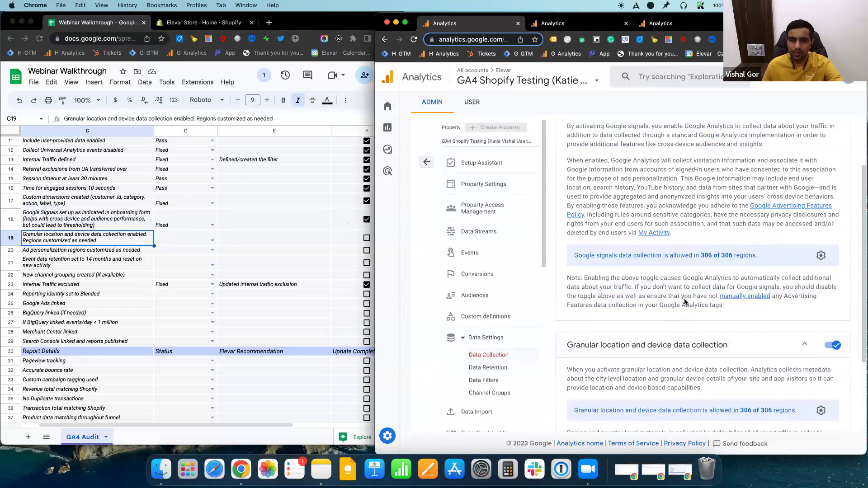
Examine the region allowances and notes for Google signals and for granular location and device data collection.
scroll(685, 302, "down", 1)
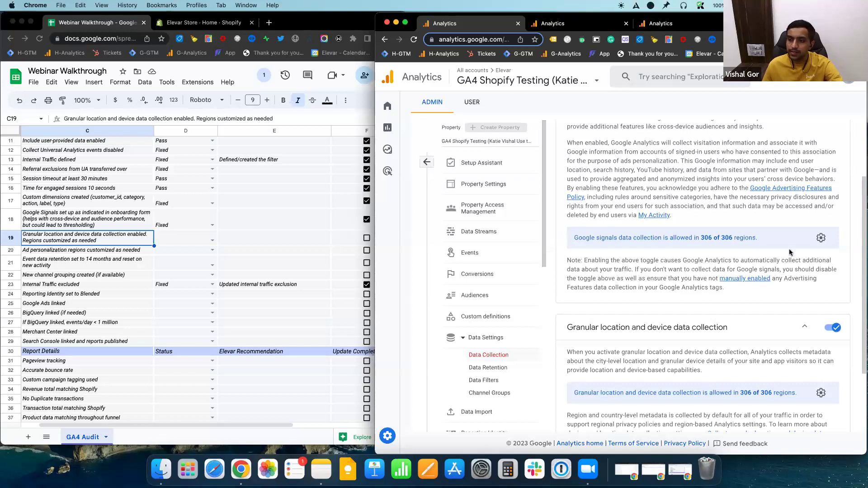
scroll(692, 251, "up", 1)
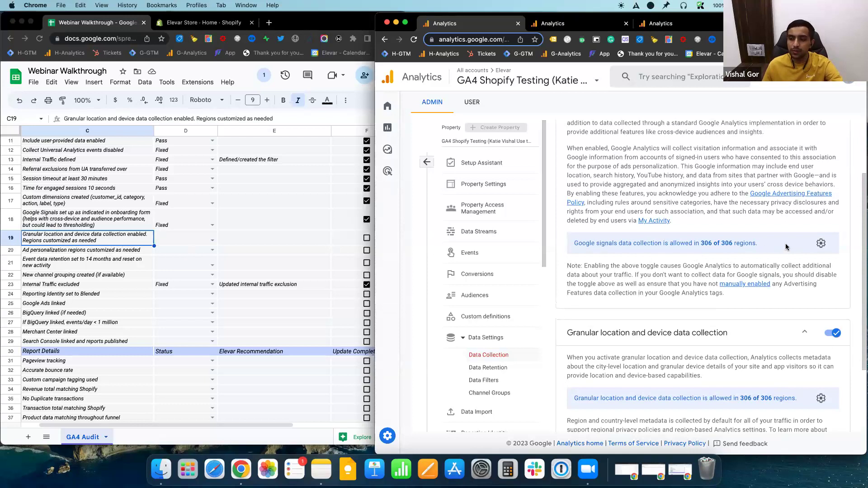
scroll(670, 242, "up", 2)
scroll(671, 242, "down", 4)
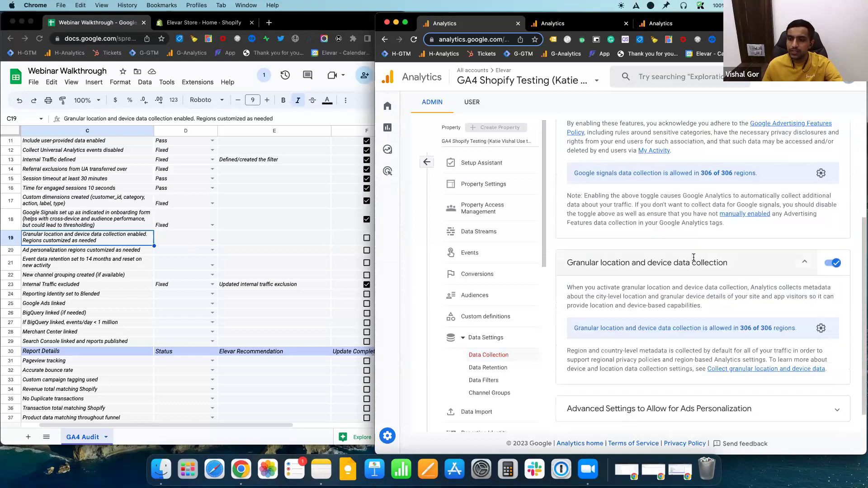
scroll(687, 256, "up", 3)
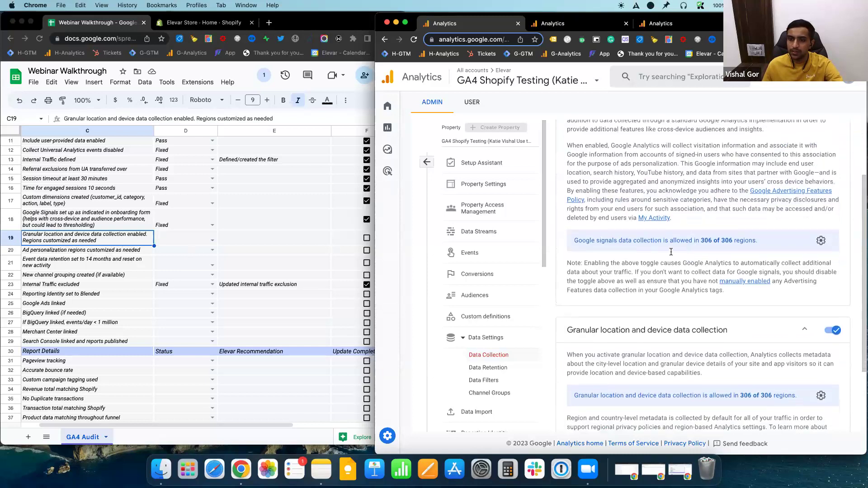
scroll(671, 252, "up", 3)
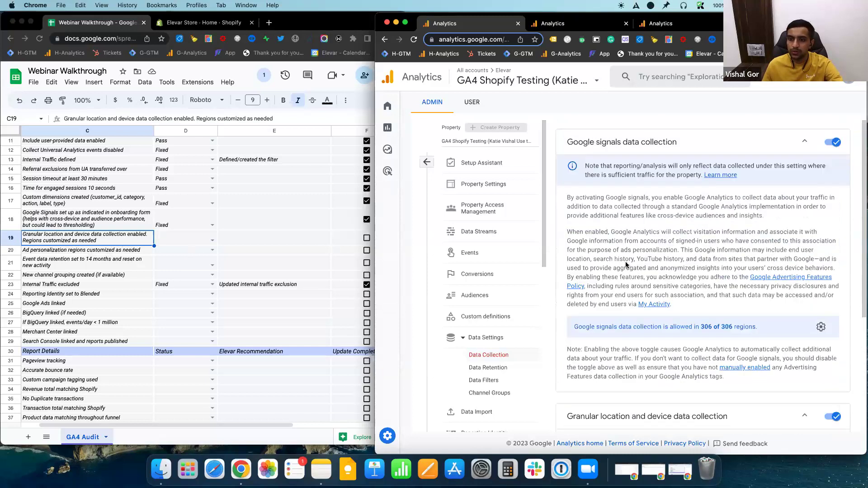
scroll(626, 264, "down", 5)
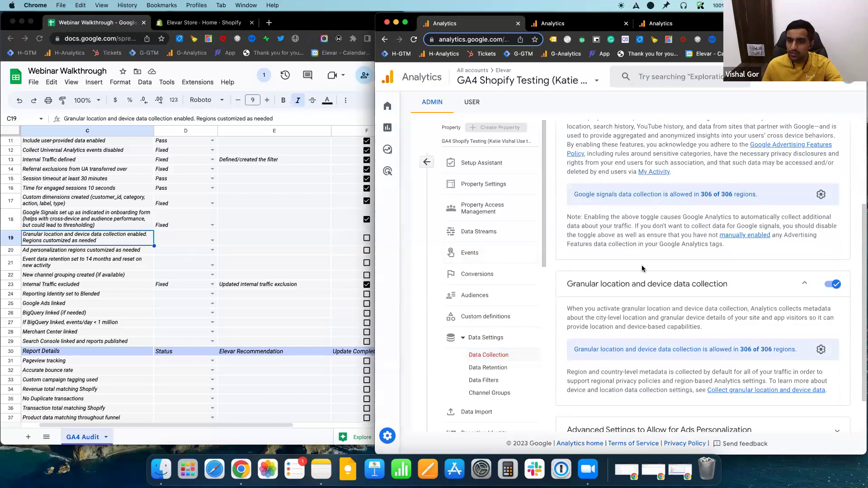
scroll(652, 244, "up", 3)
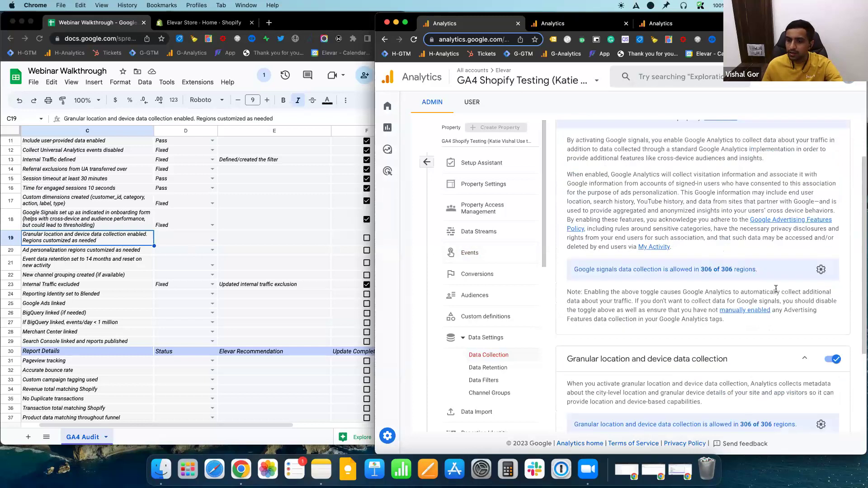
scroll(776, 289, "down", 5)
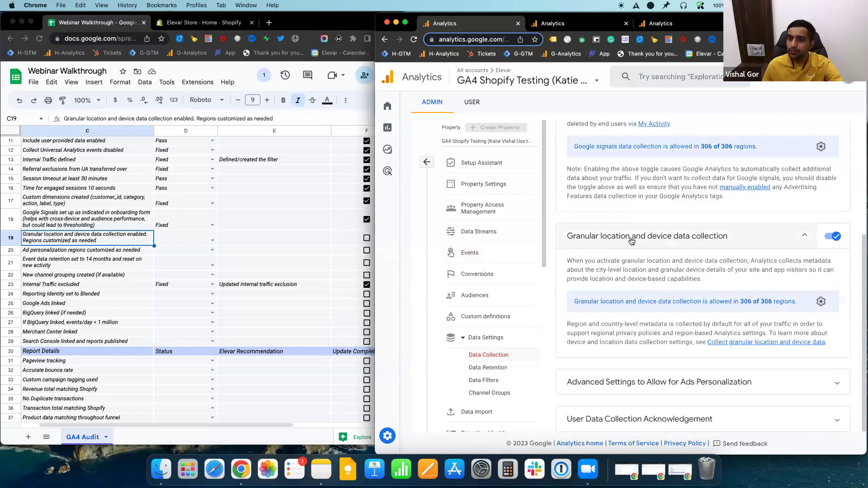
Disable Google signals data collection for Brazil and apply the region change.
scroll(711, 260, "up", 1)
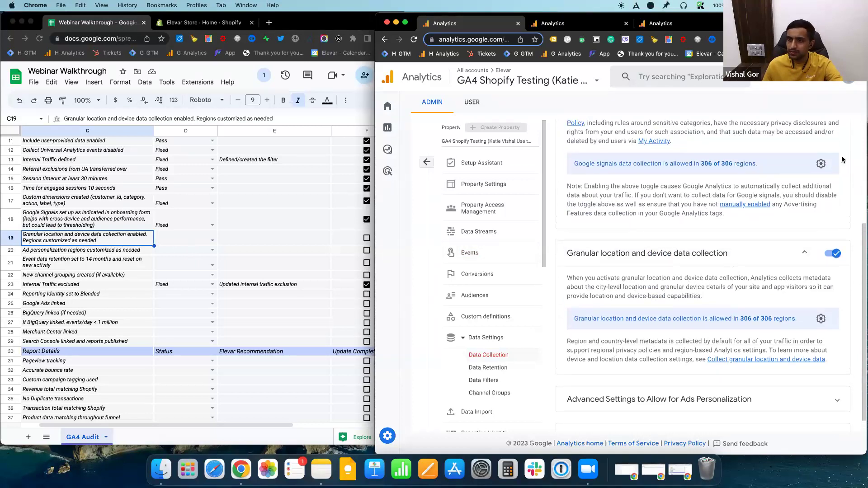
left_click(821, 163)
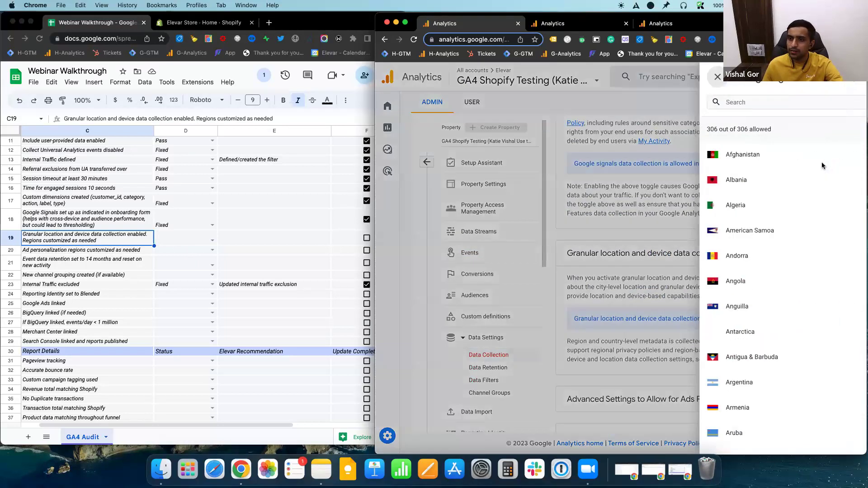
scroll(829, 258, "down", 7)
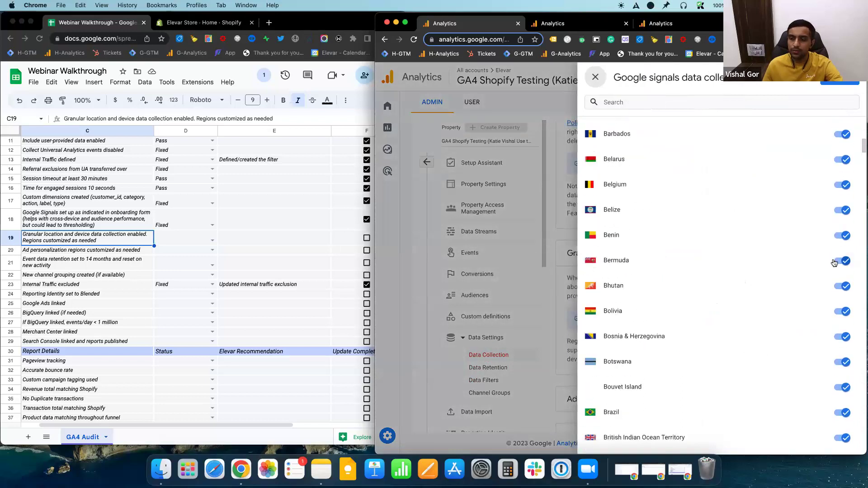
scroll(834, 264, "down", 4)
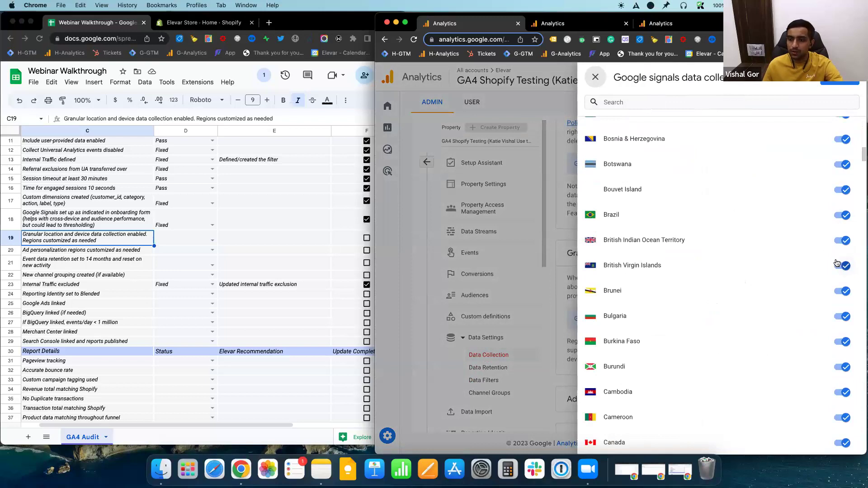
left_click(835, 217)
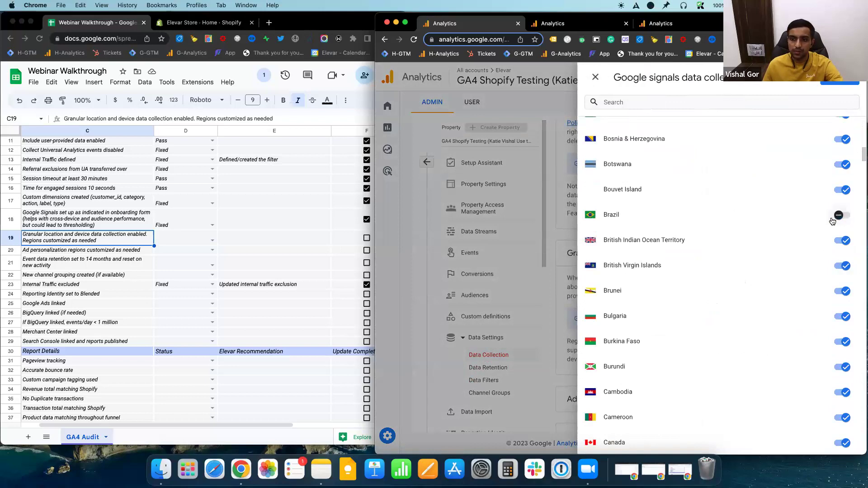
left_click(836, 84)
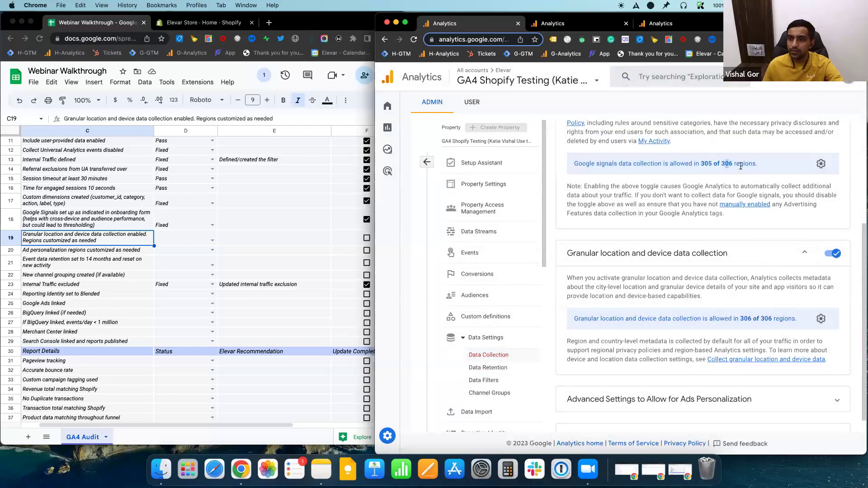
Disable granular location and device data collection for Brazil and apply the region change.
left_click(821, 319)
scroll(802, 312, "down", 10)
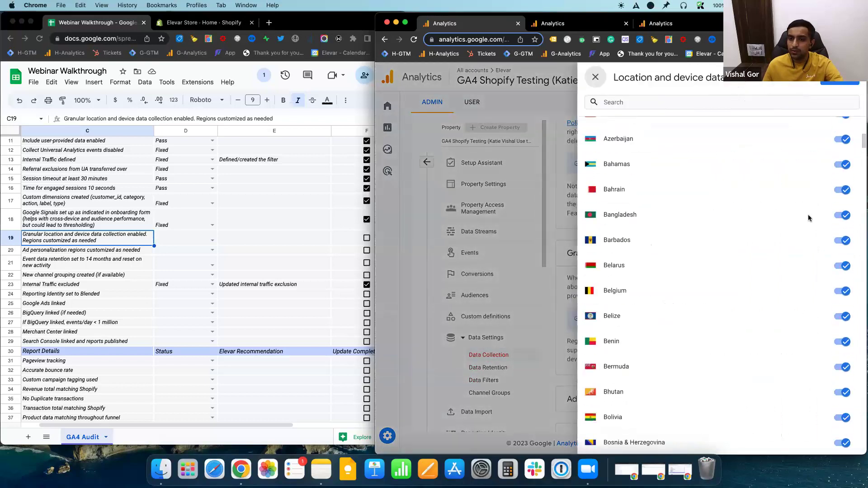
scroll(808, 234, "down", 4)
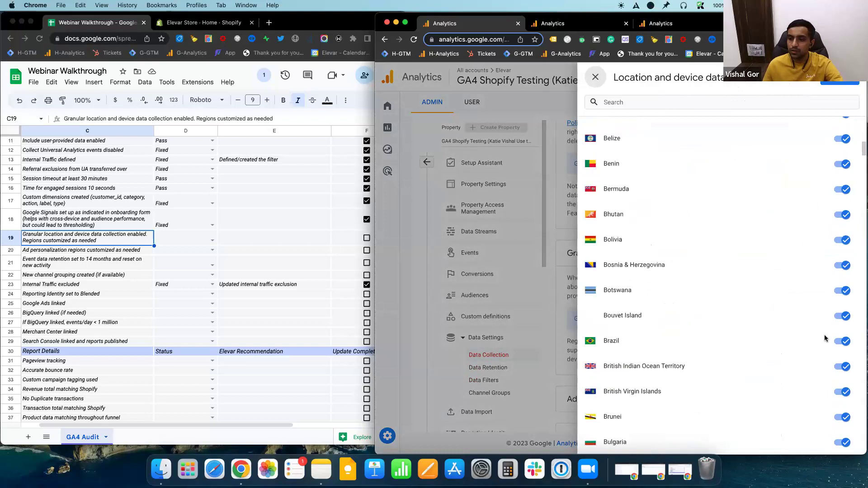
left_click(839, 342)
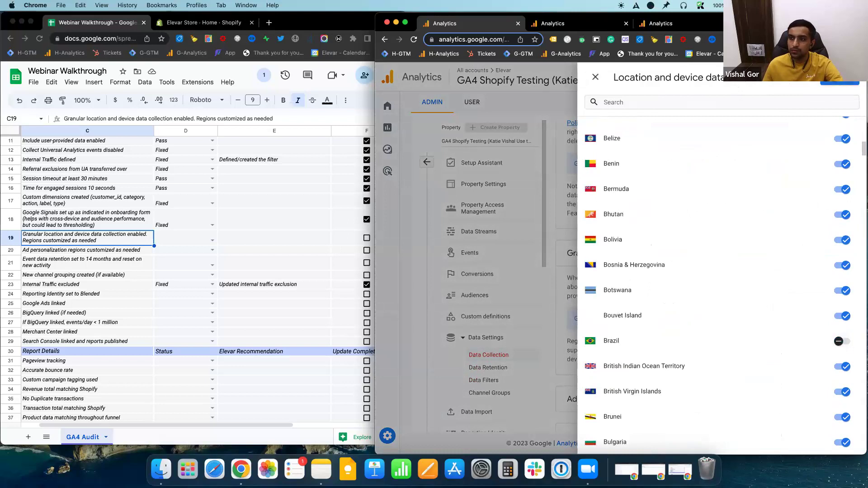
left_click(840, 83)
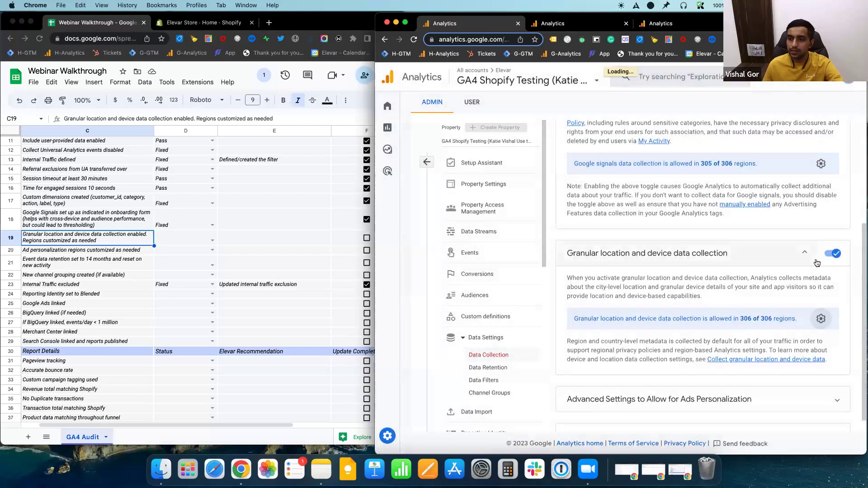
In the audit sheet, set the granular location and ad personalization items in rows 19 and 20 to Fixed and tick Update Complete for both.
left_click(206, 238)
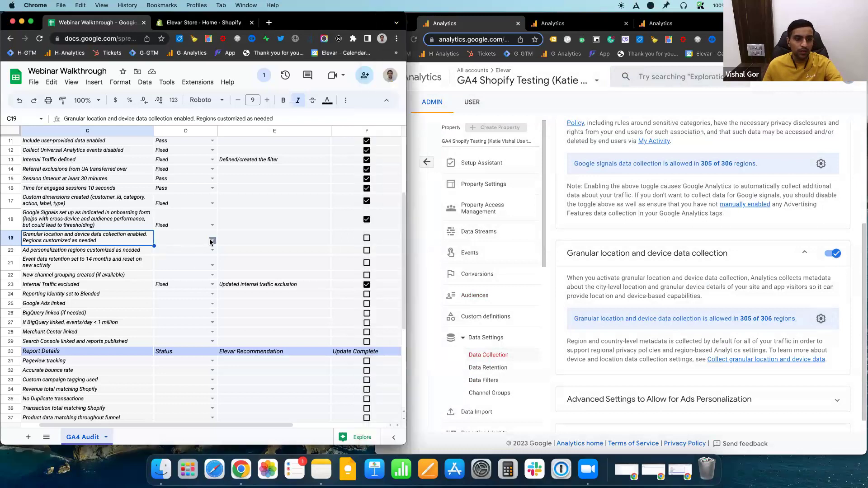
left_click(212, 240)
left_click(182, 302)
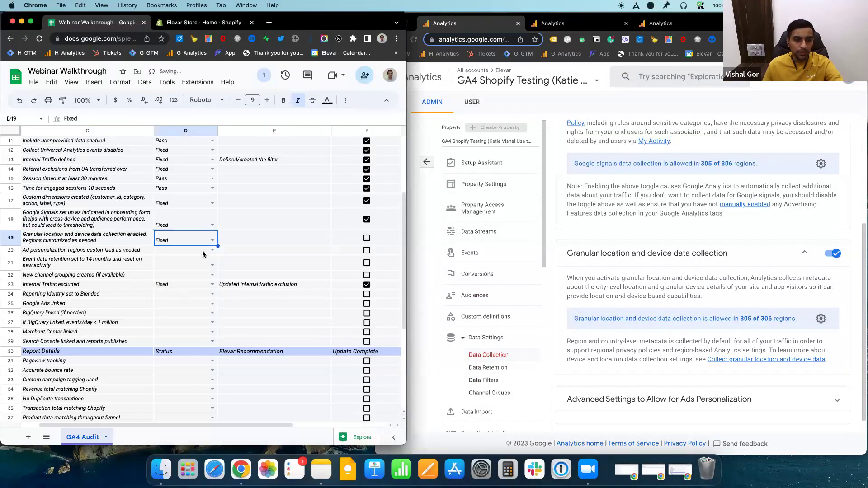
key("Return")
left_click(181, 312)
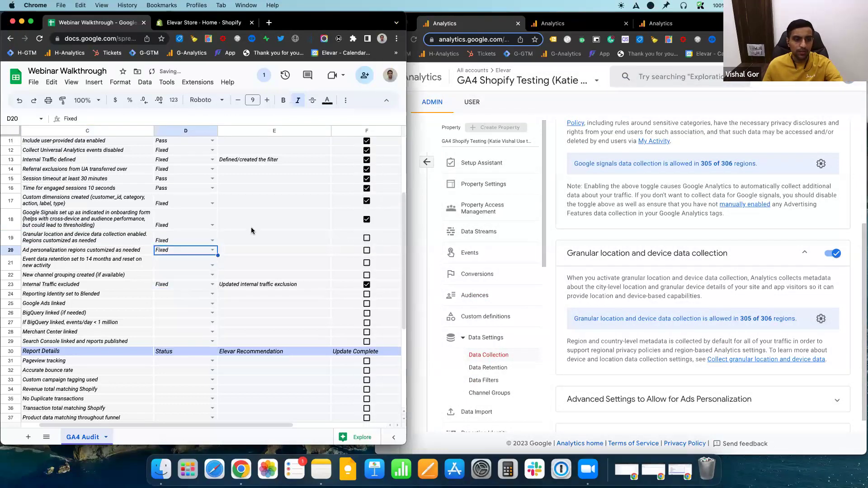
left_click(367, 240)
left_click(367, 250)
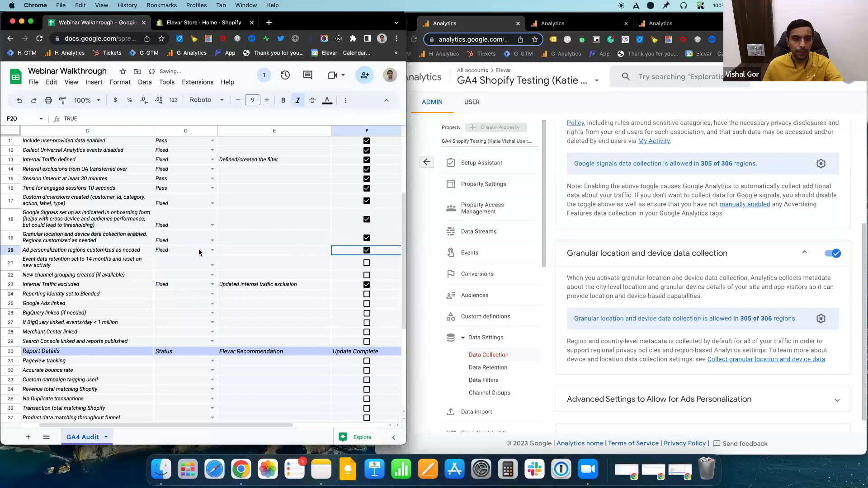
left_click(96, 242)
left_click(176, 237)
left_click_drag(120, 244, 121, 249)
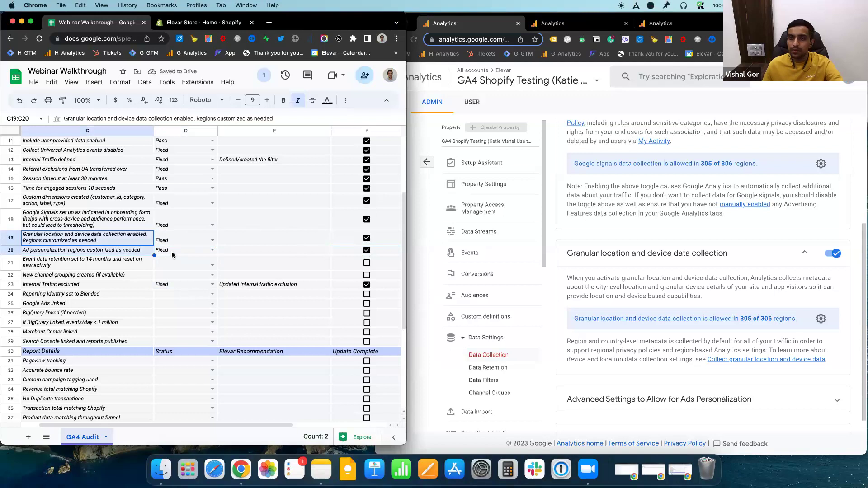
left_click(698, 300)
scroll(698, 299, "up", 1)
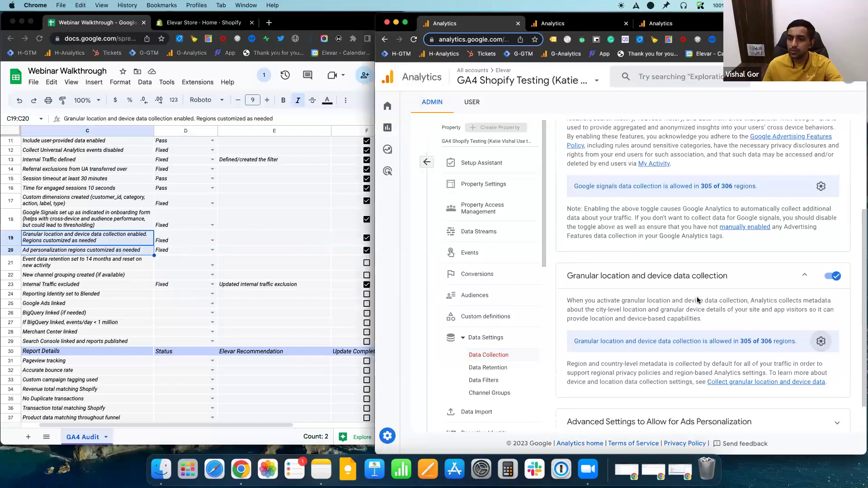
Select the event data retention checklist item in row 21, and open the GA4 property's Data Retention settings.
left_click(116, 265)
left_click(146, 265)
scroll(147, 264, "down", 2)
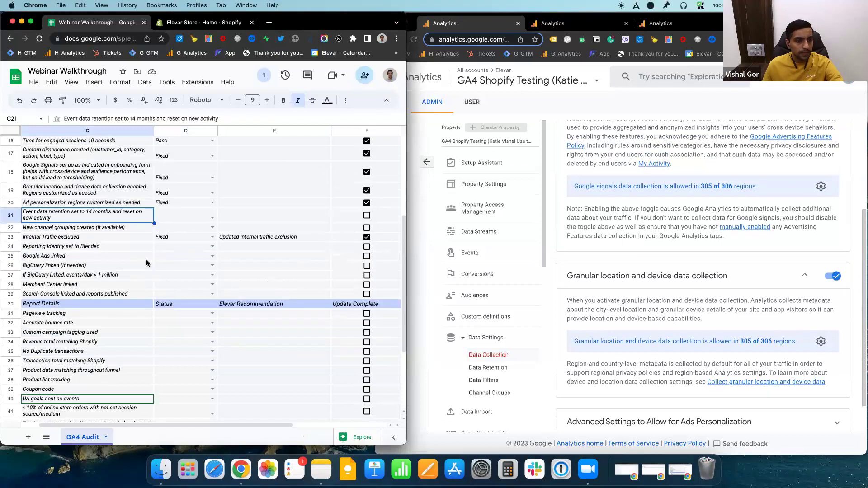
scroll(146, 263, "up", 1)
left_click(497, 194)
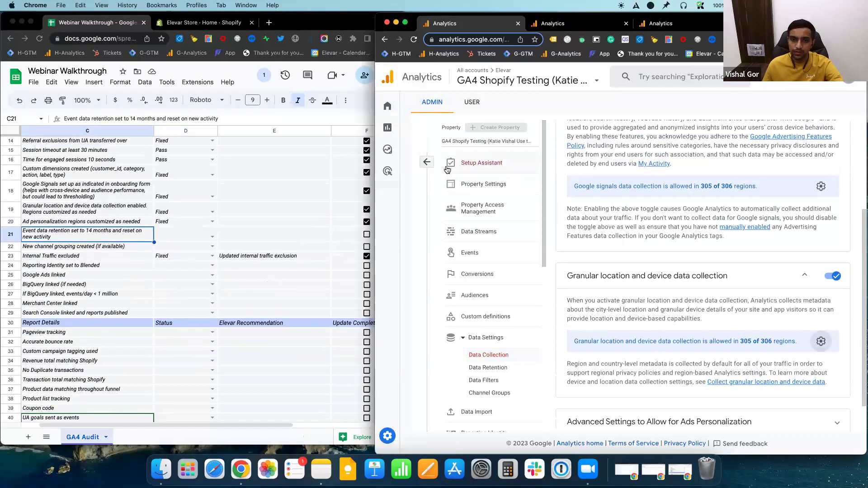
left_click(428, 164)
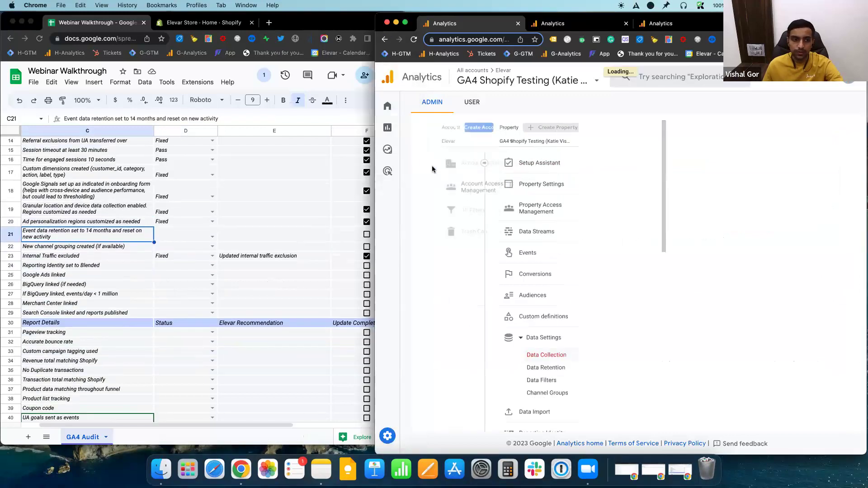
left_click(66, 235)
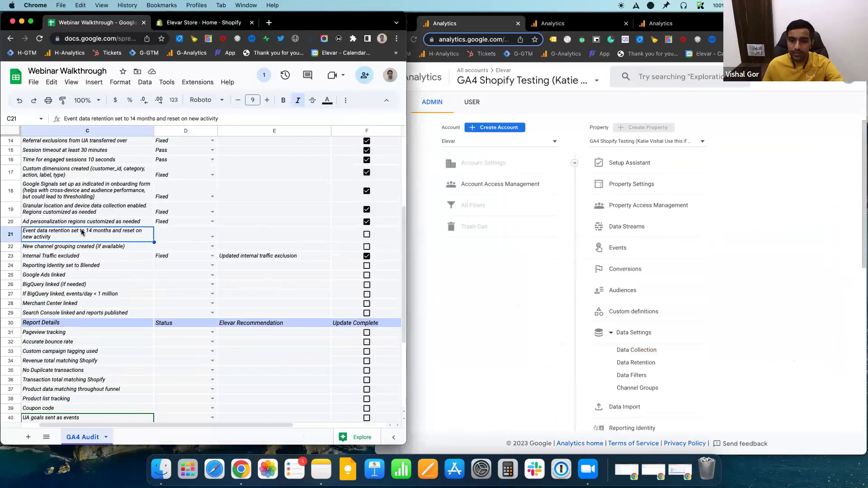
left_click(554, 264)
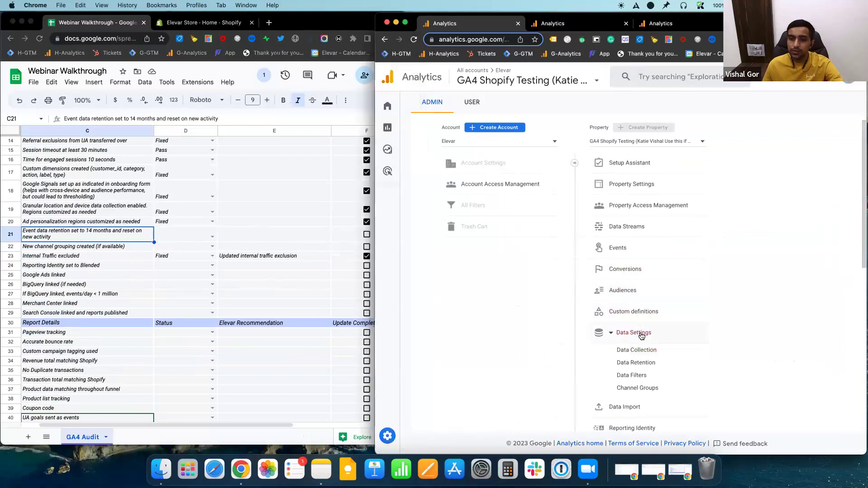
left_click(642, 363)
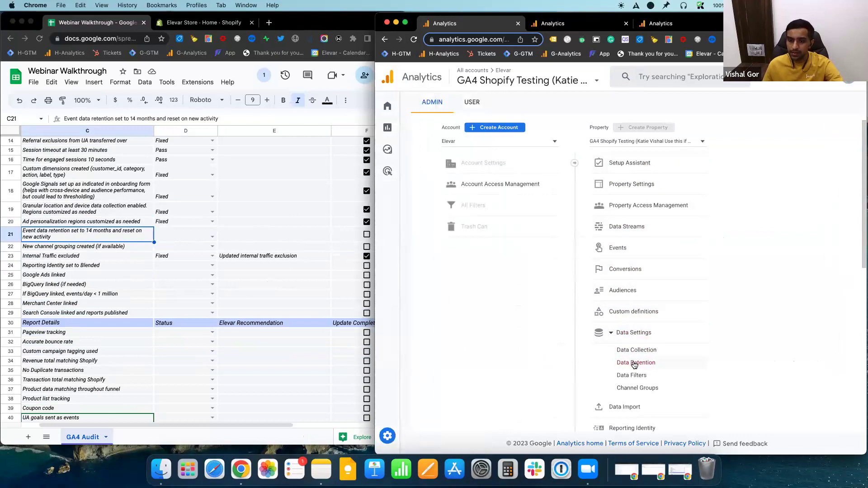
left_click(677, 365)
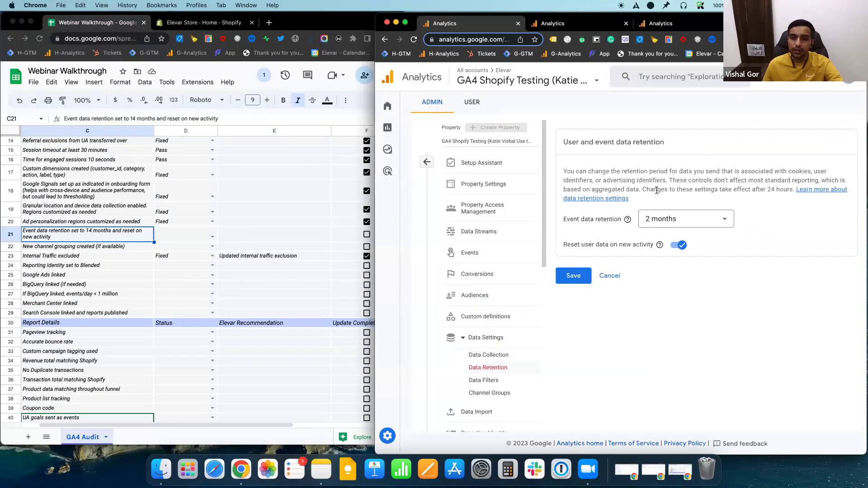
Set the GA4 property's event data retention to 14 months and save the setting.
left_click(698, 221)
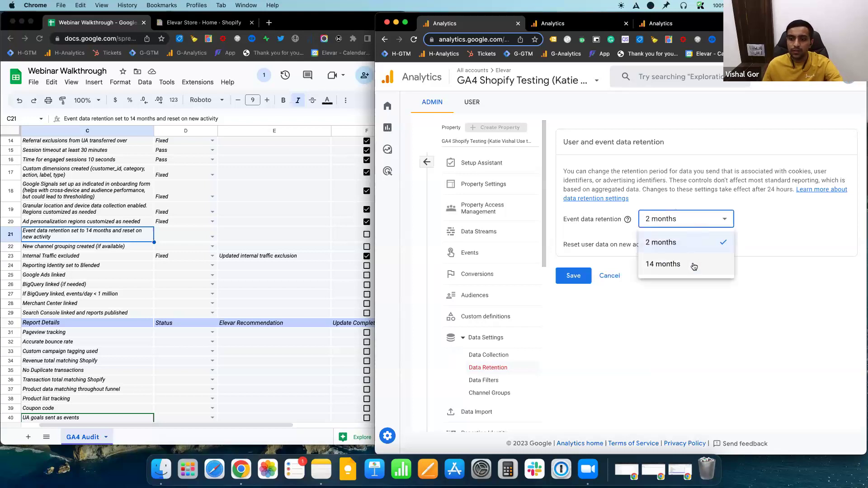
left_click(694, 266)
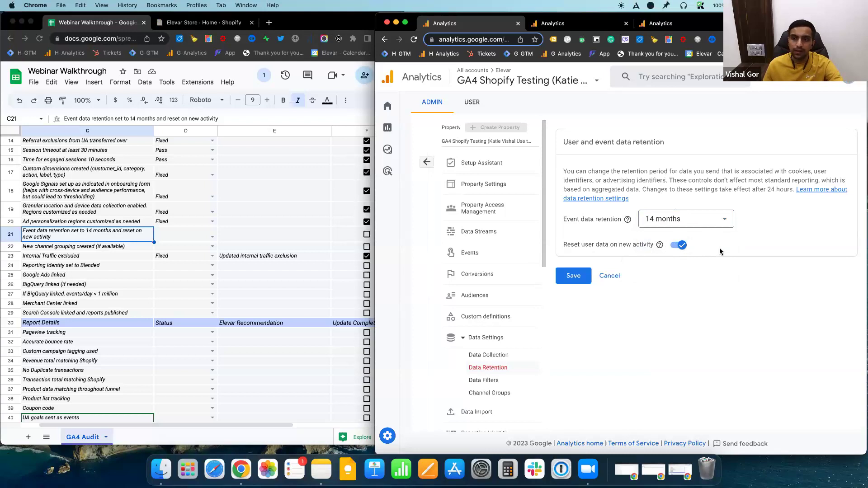
left_click(573, 275)
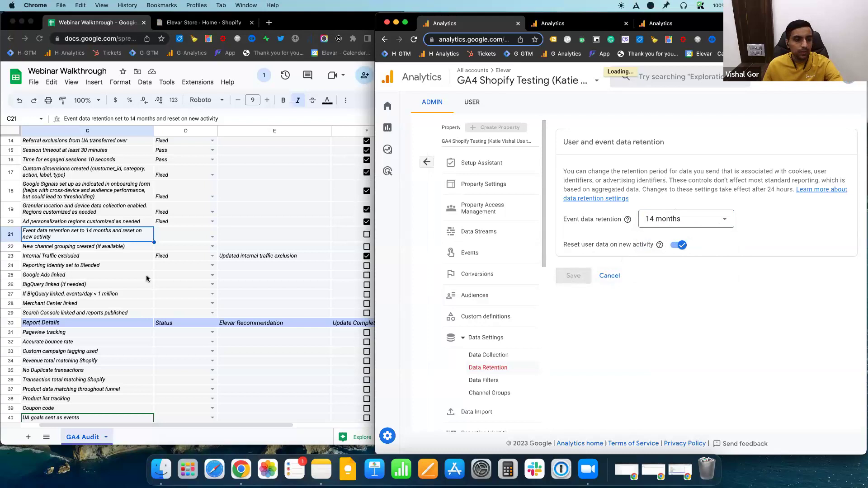
Mark the event data retention item in row 21 of the audit sheet as Fixed and tick its Update Complete checkbox.
left_click(198, 235)
left_click(212, 238)
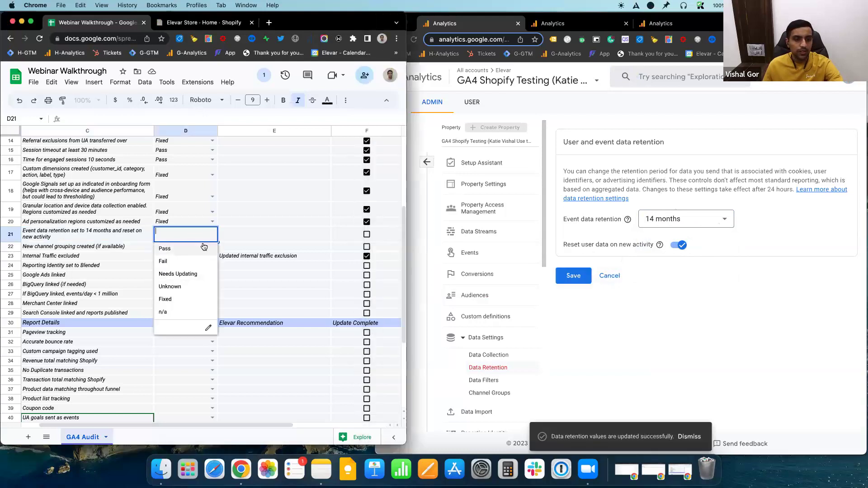
left_click(187, 299)
left_click(367, 235)
left_click(155, 241)
Select the new channel grouping checklist item in row 22, and open the GA4 property's Channel Groups settings.
left_click(78, 247)
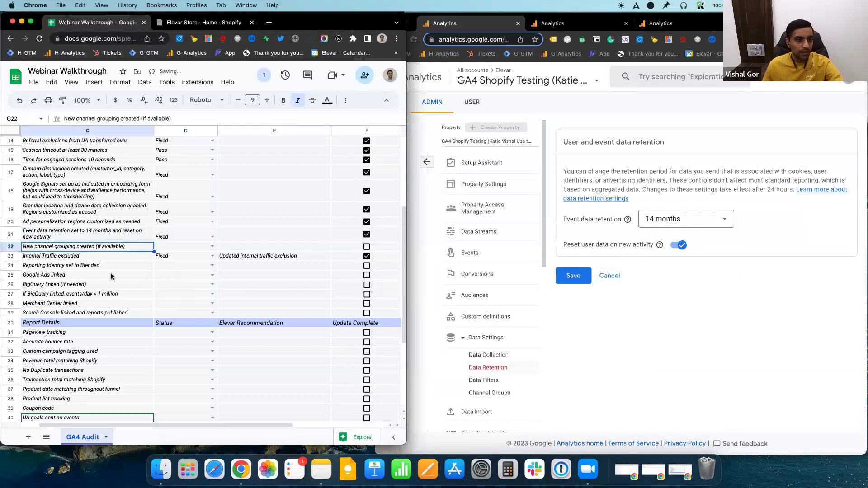
scroll(143, 257, "down", 1)
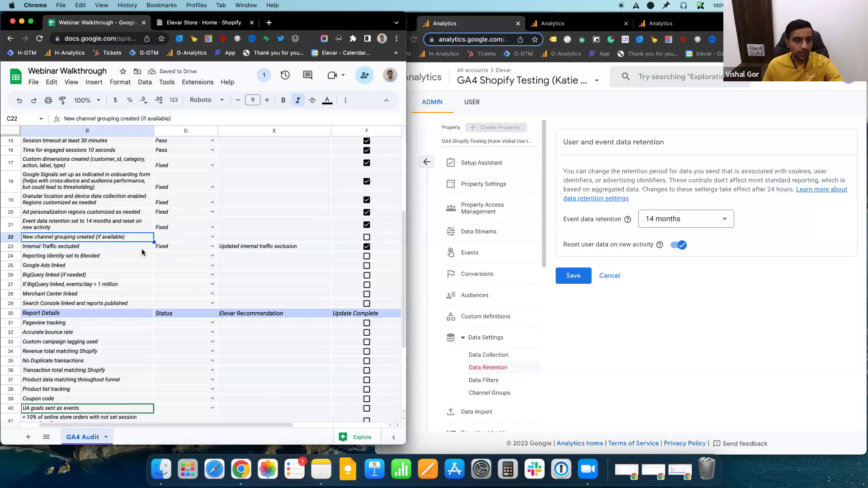
left_click(426, 163)
left_click(427, 163)
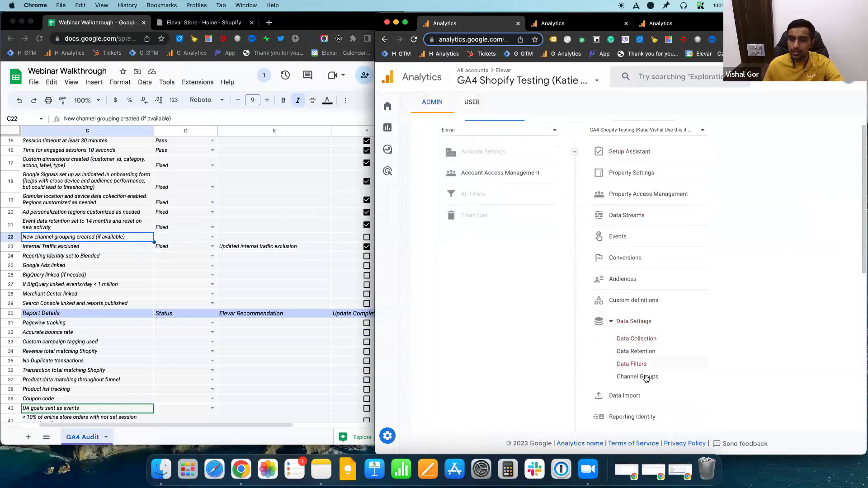
left_click(670, 380)
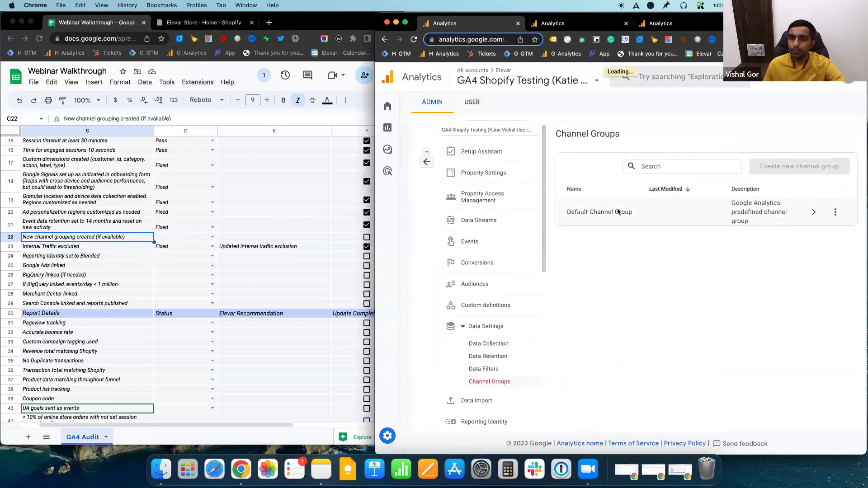
Switch to the Universal Analytics Test GA property and open the Channel Grouping settings of the All Web Site Data view.
left_click(570, 25)
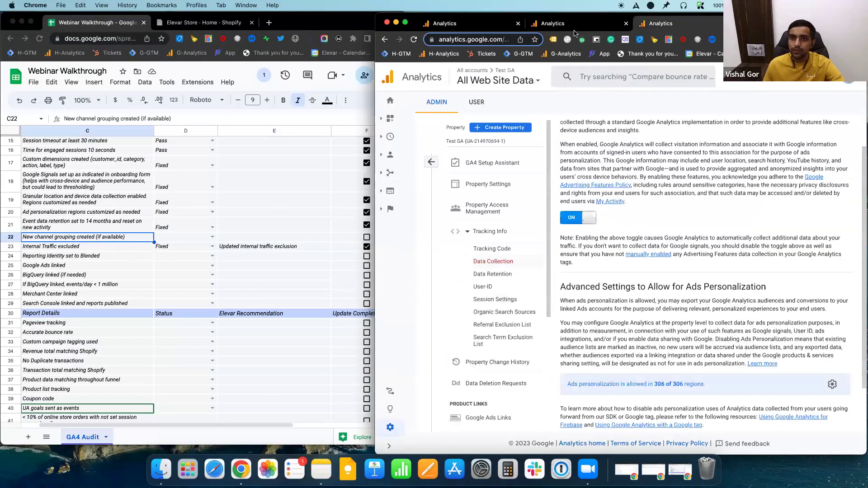
left_click(431, 162)
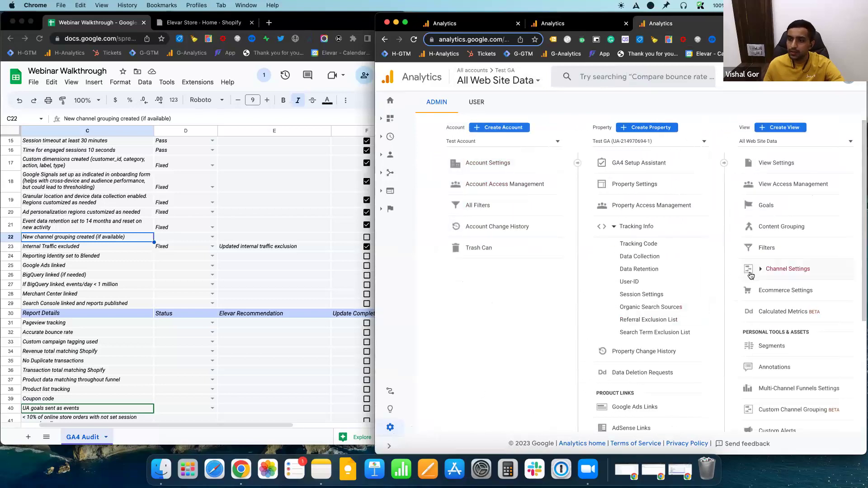
left_click(771, 143)
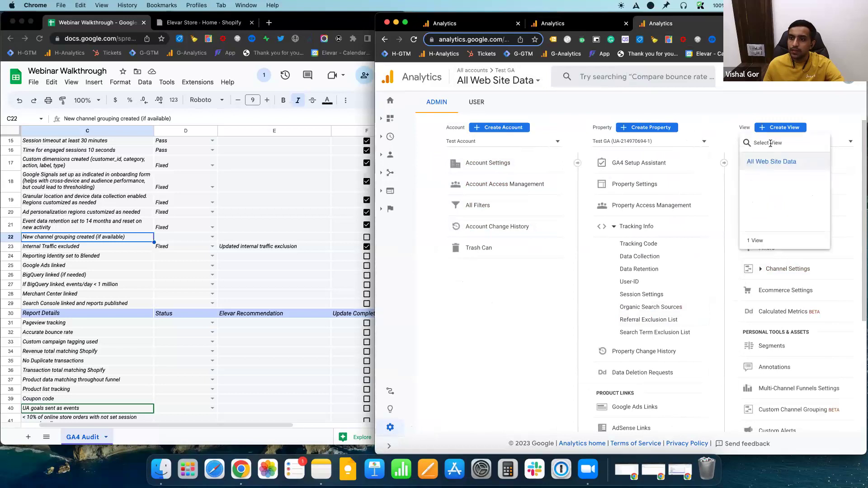
left_click(777, 167)
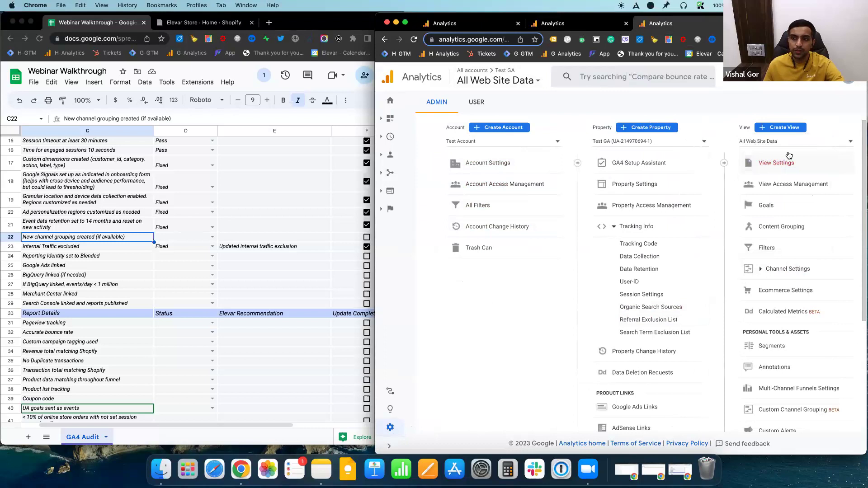
left_click(805, 141)
left_click(827, 120)
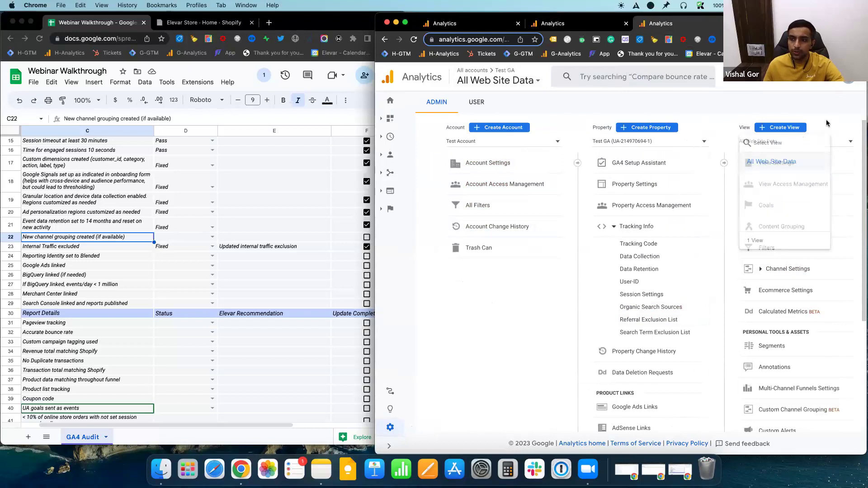
left_click(770, 274)
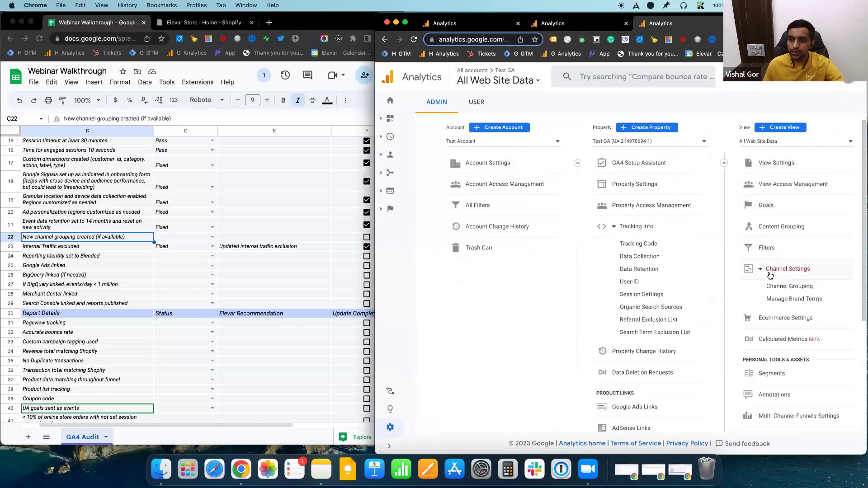
left_click(783, 294)
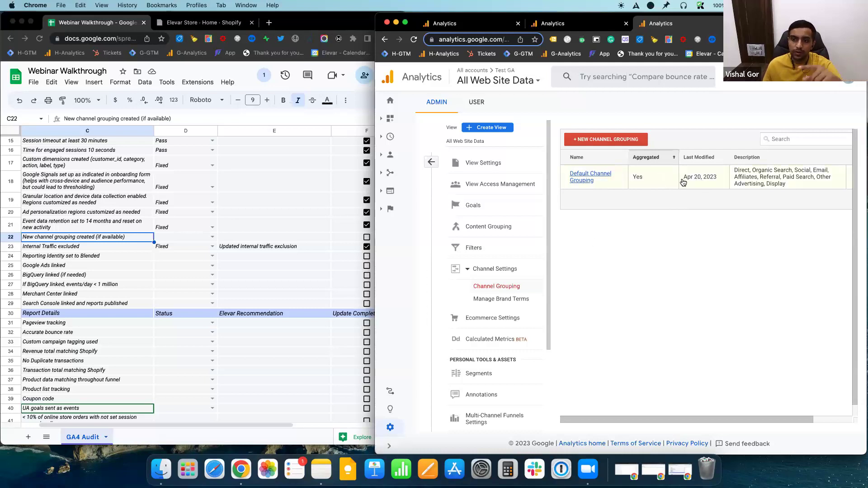
Open the Default Channel Grouping and examine its channel definitions, including the source rule that defines the Email channel.
left_click(586, 179)
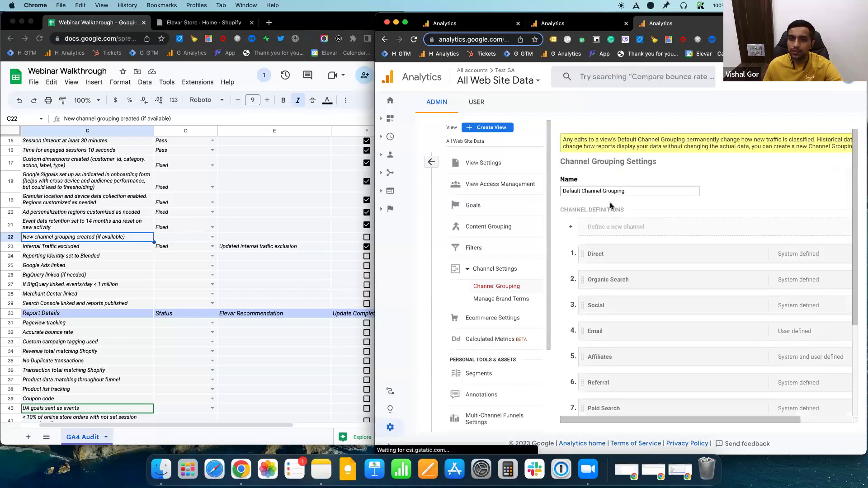
scroll(664, 212, "down", 3)
scroll(683, 218, "down", 2)
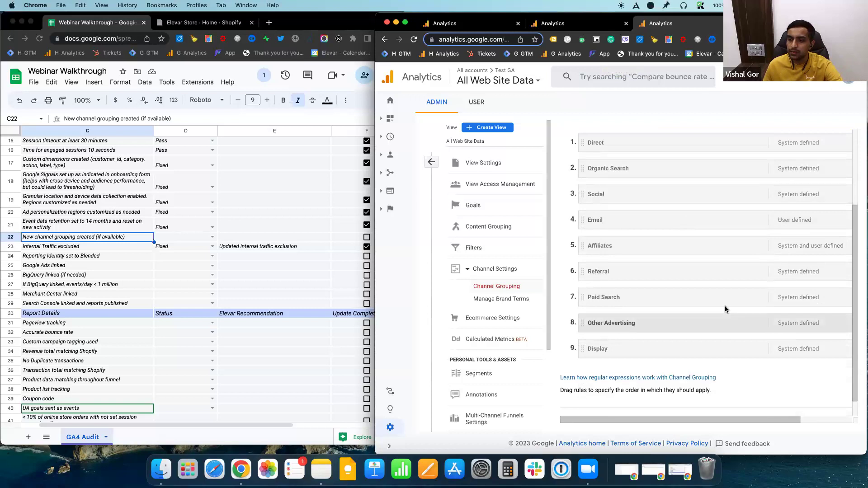
left_click_drag(725, 418, 766, 416)
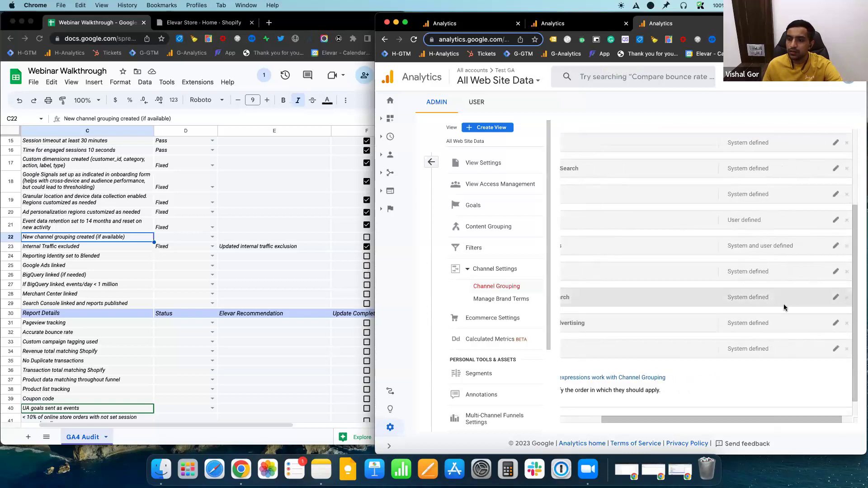
scroll(787, 296, "up", 1)
scroll(816, 280, "down", 1)
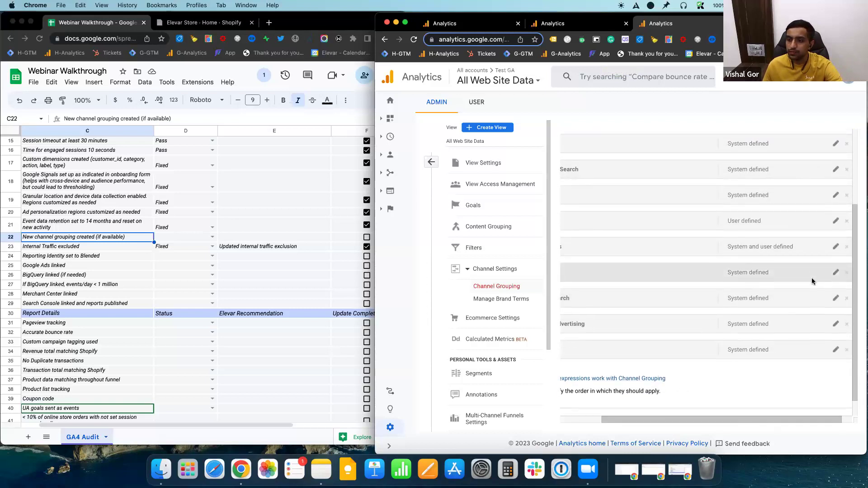
left_click_drag(775, 420, 733, 421)
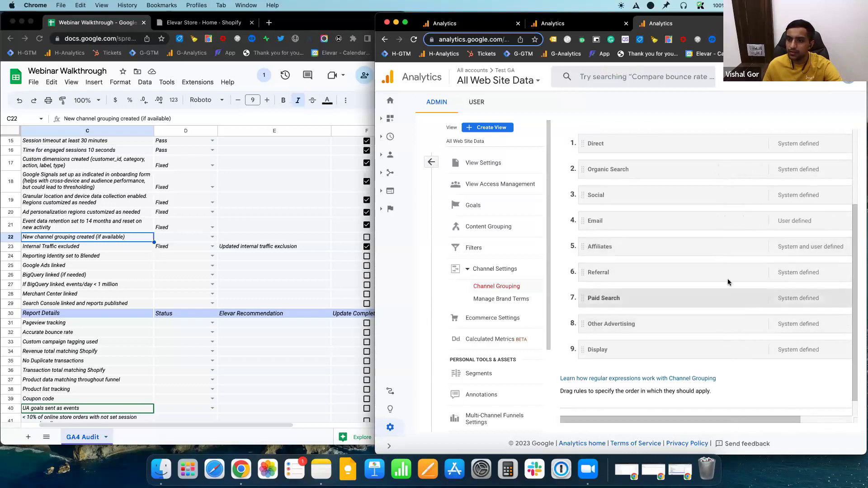
mouse_move(731, 416)
left_mouse_down()
mouse_move(784, 417)
mouse_move(724, 420)
left_mouse_up()
left_click(824, 220)
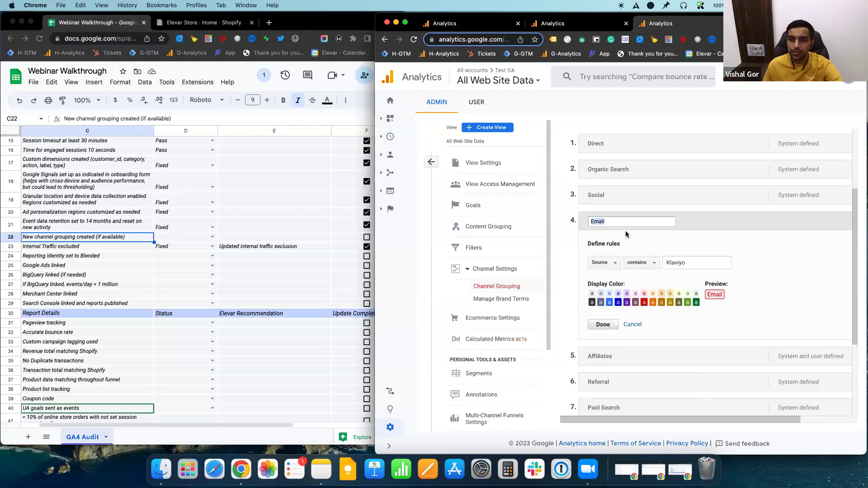
double_click(687, 257)
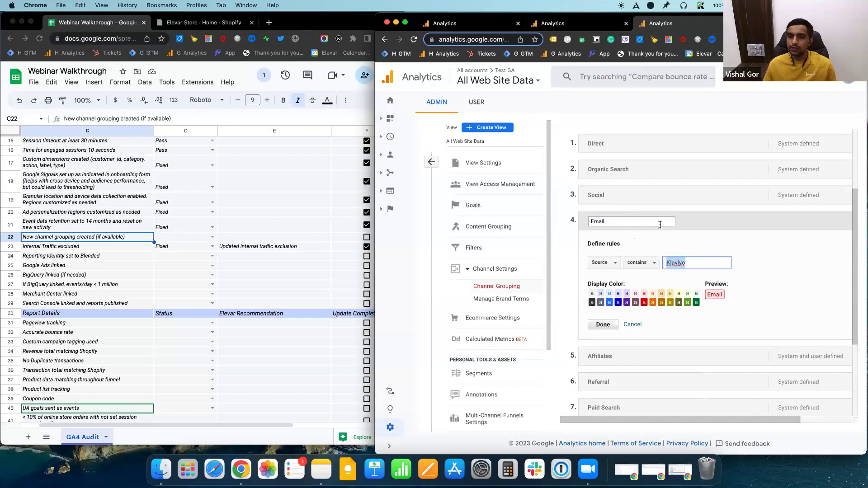
left_click(482, 25)
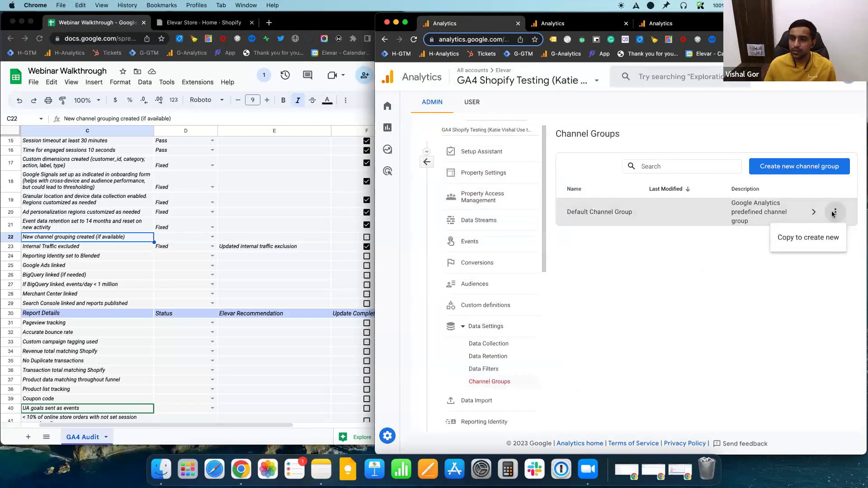
left_click(812, 212)
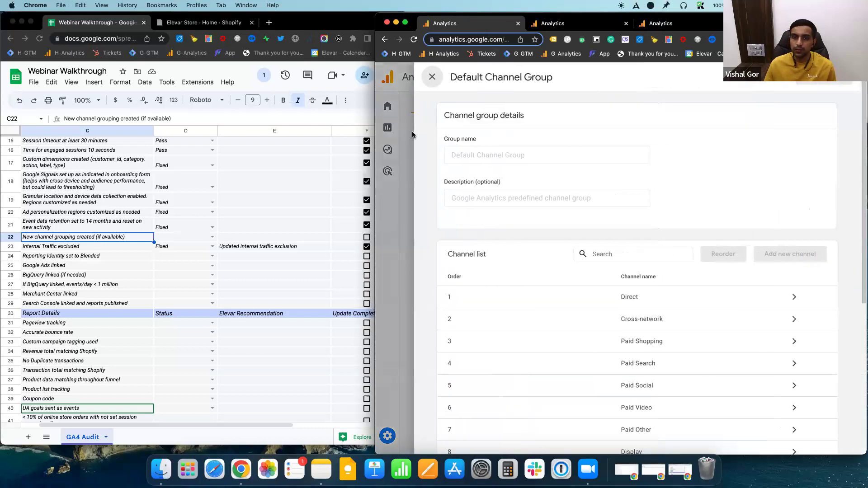
key("Escape")
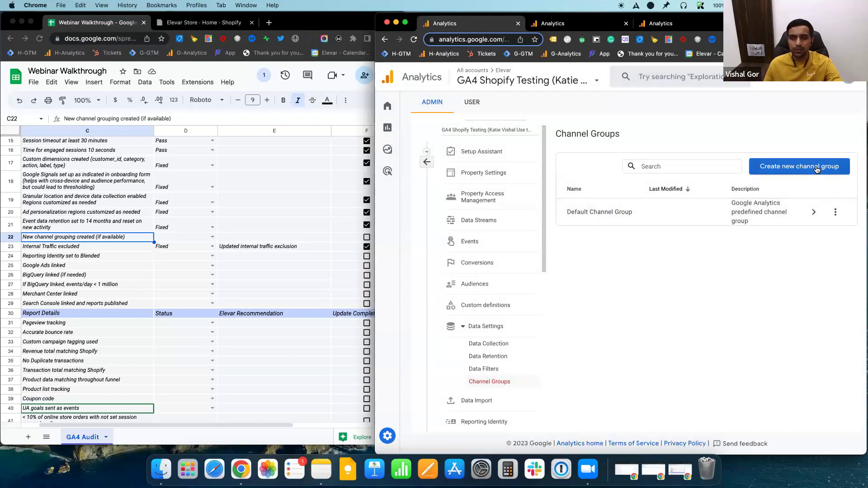
left_click(813, 213)
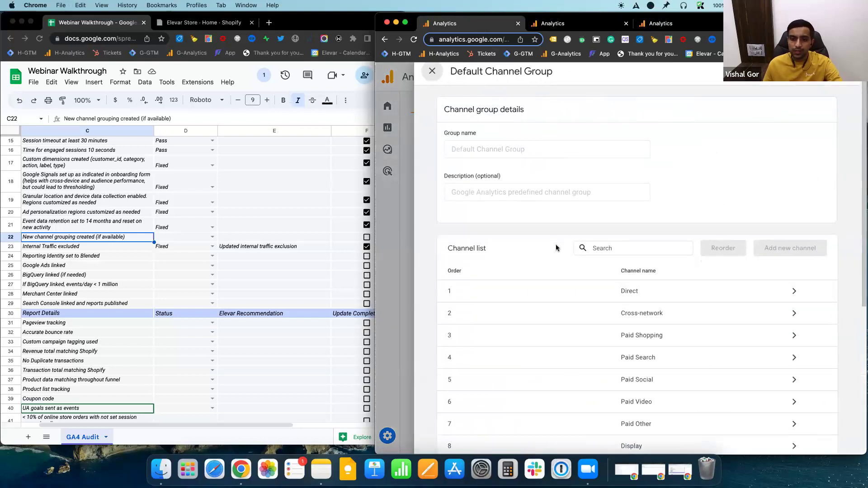
scroll(556, 244, "down", 5)
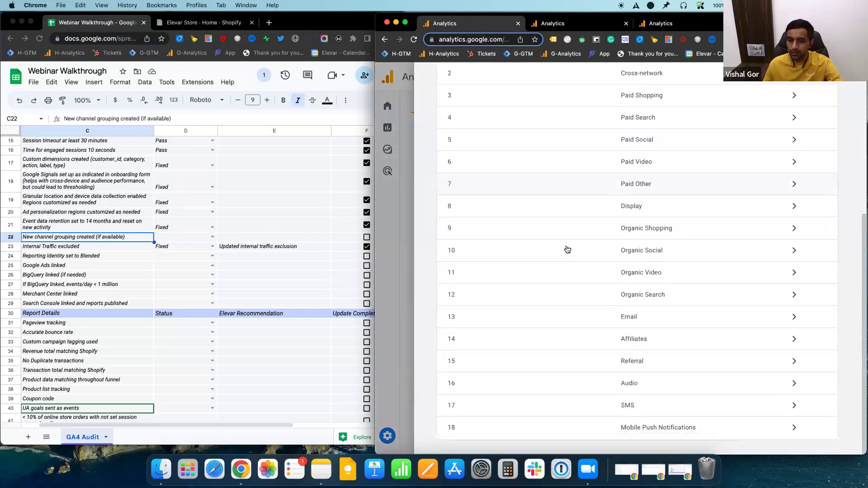
left_click(793, 318)
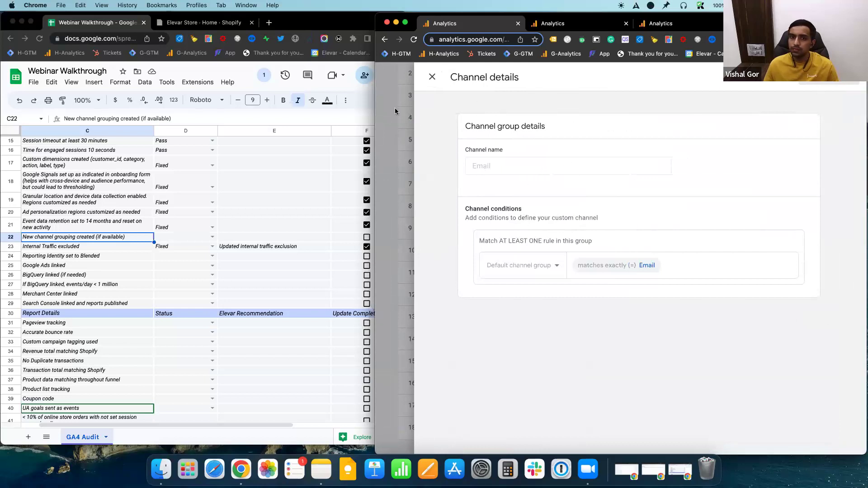
left_click(432, 77)
scroll(419, 143, "up", 5)
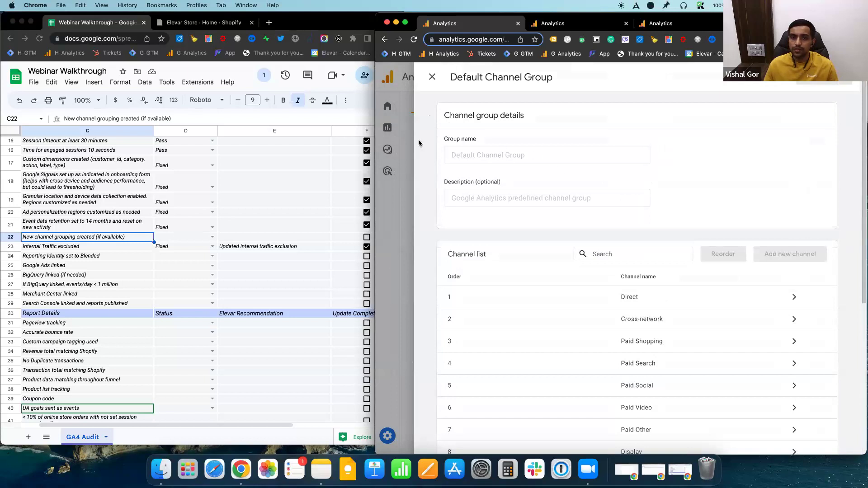
left_click(408, 144)
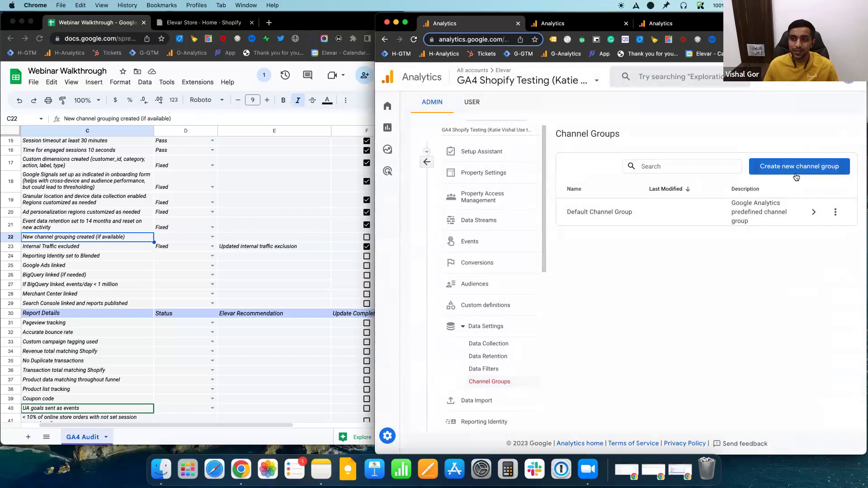
Start creating a new GA4 channel group and name it "Custom Channel Group".
left_click(797, 175)
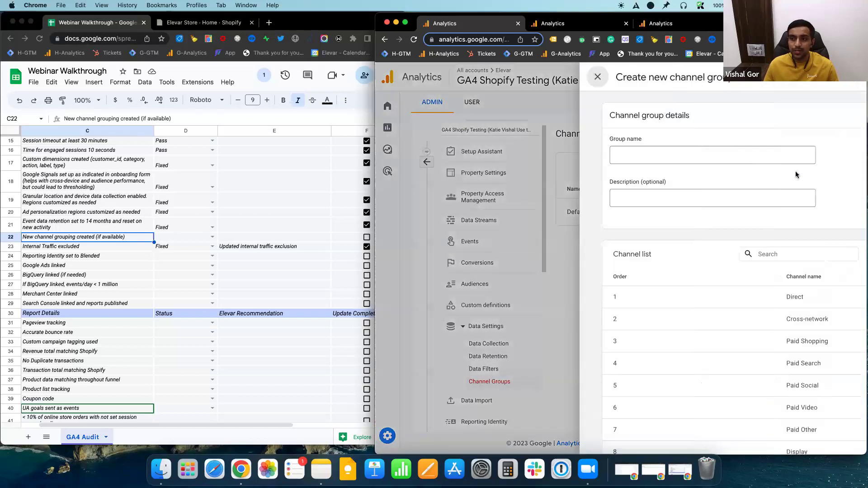
type("Custom Chan")
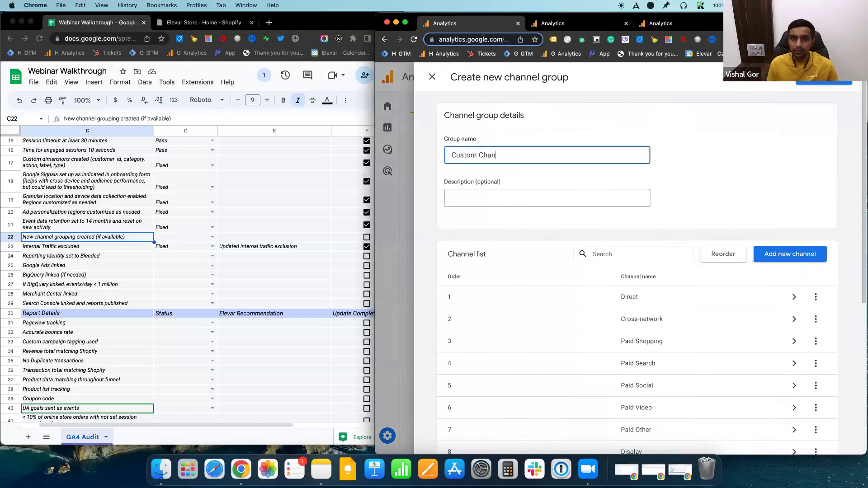
type("nel Group")
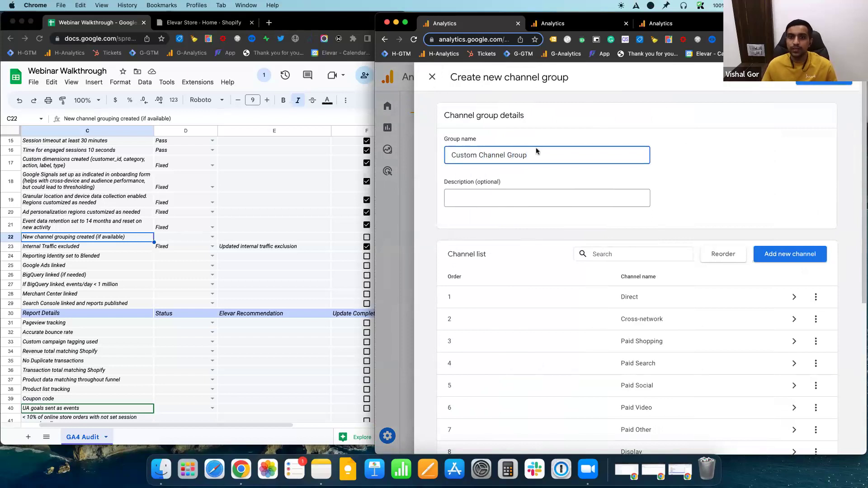
left_click(733, 155)
Open the Email channel in the new channel group and change its condition dimension to Source.
scroll(728, 285, "down", 5)
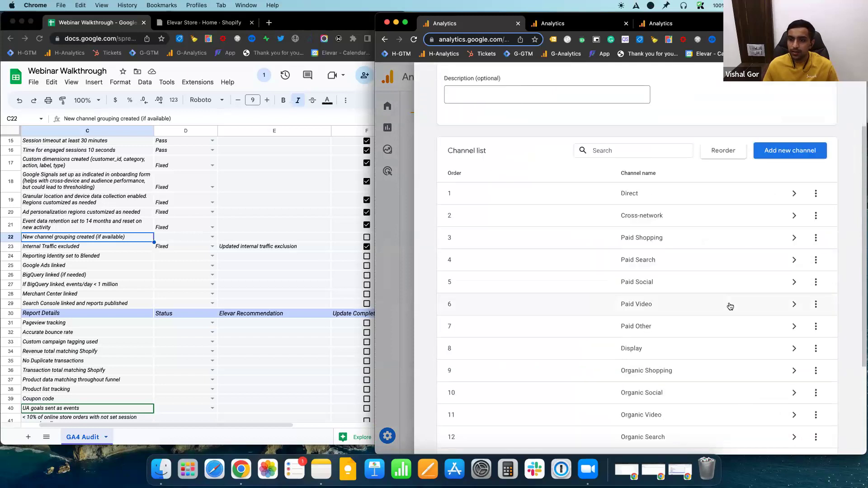
scroll(726, 309, "up", 5)
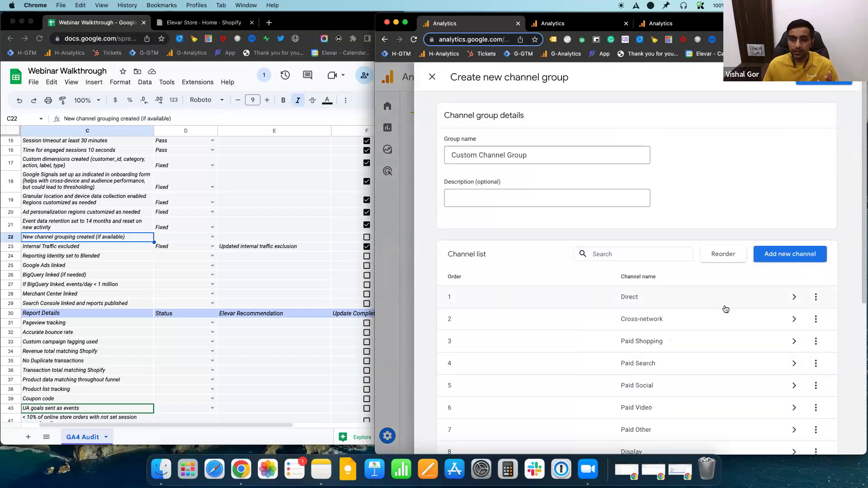
scroll(726, 310, "down", 5)
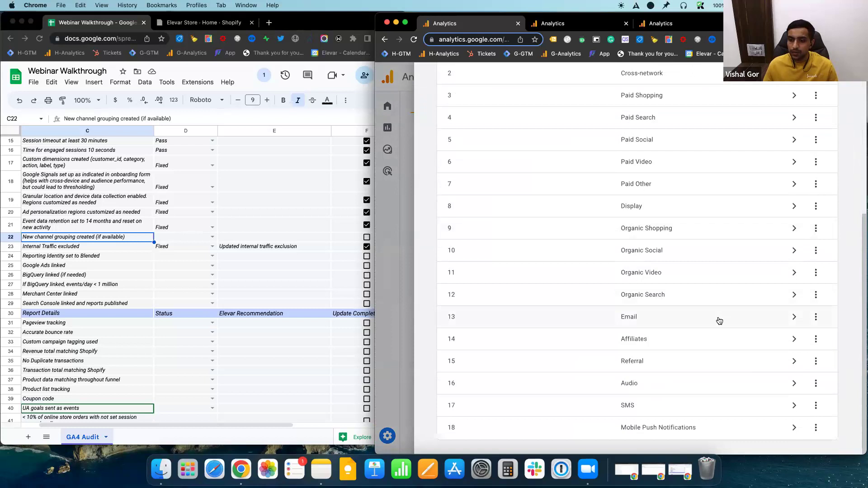
left_click(720, 319)
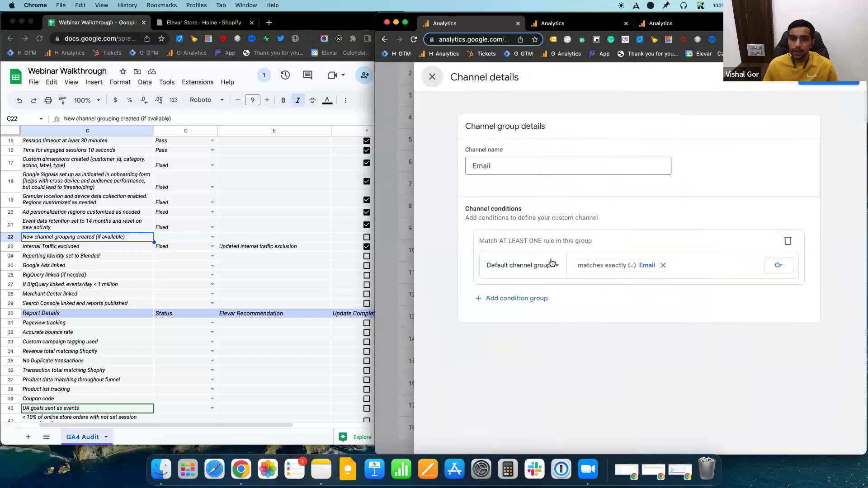
left_click(553, 264)
left_click(545, 325)
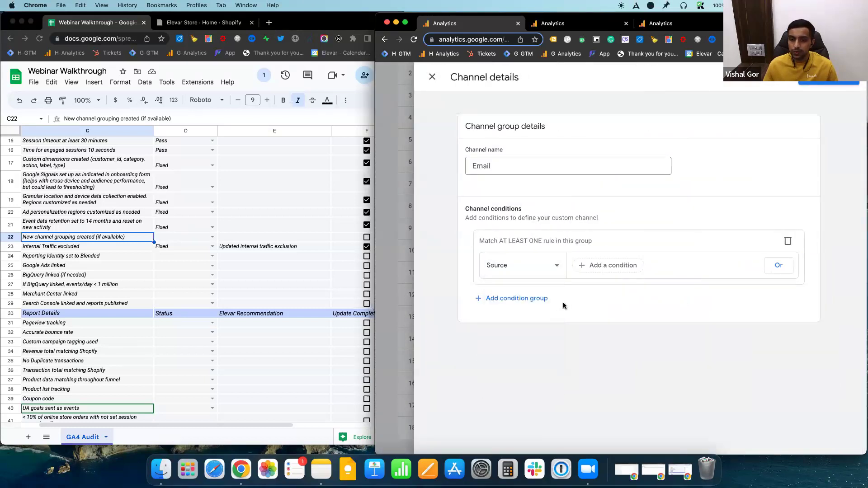
Copy "Klaviyo" from the Universal Analytics Email rule, make the GA4 Email condition Source contains Klaviyo, and save the channel.
left_click(660, 23)
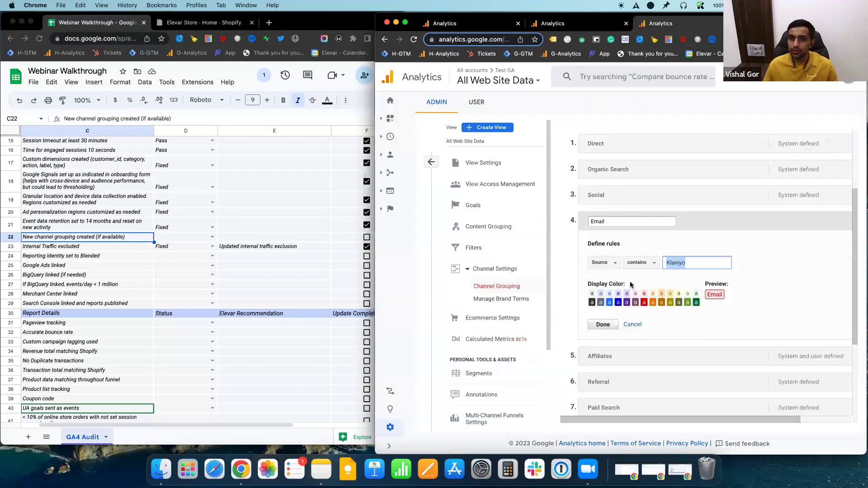
key("super+c")
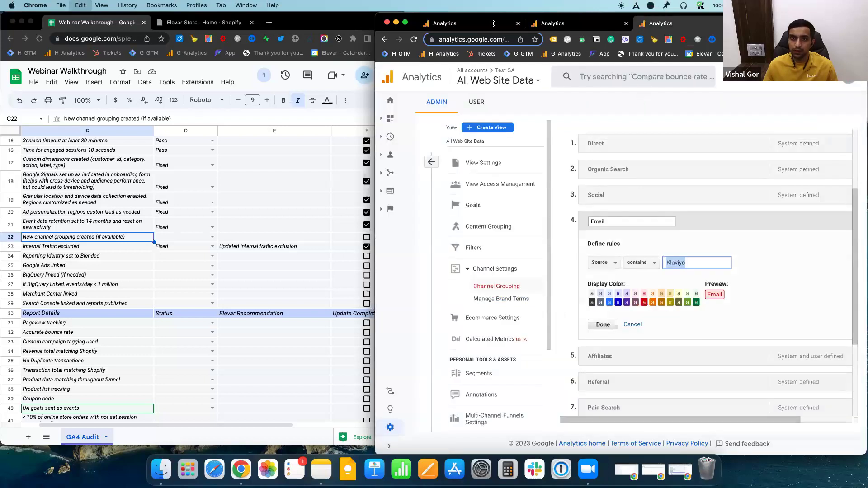
left_click(445, 23)
left_click(584, 266)
left_click(603, 290)
left_click(616, 335)
key("super+v")
left_click(672, 362)
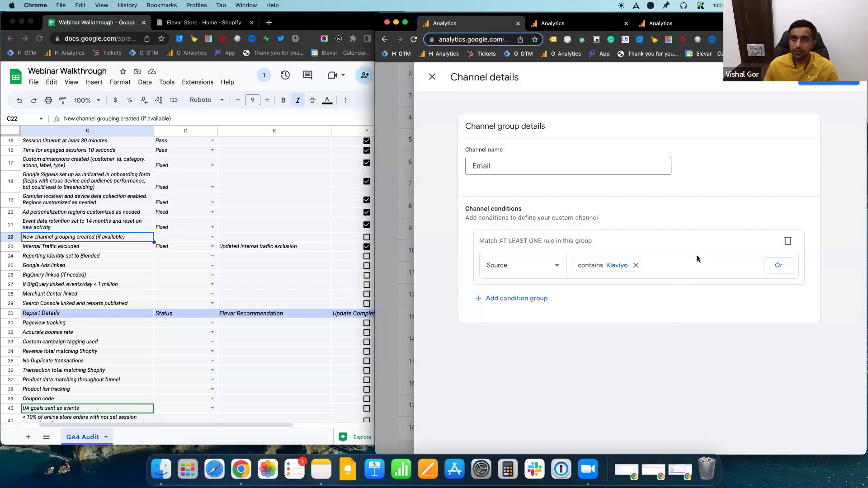
left_click(807, 84)
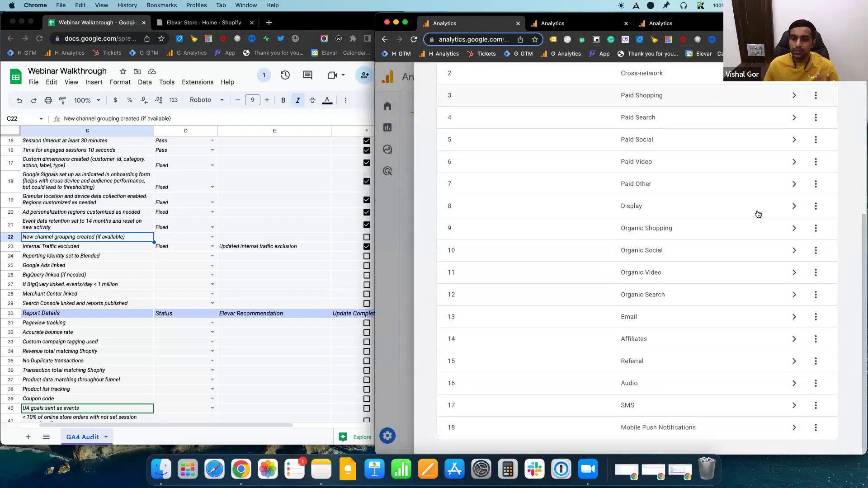
Cancel the Email rule editing in the Universal Analytics channel grouping and open the Affiliates channel's rules for review.
left_click(686, 23)
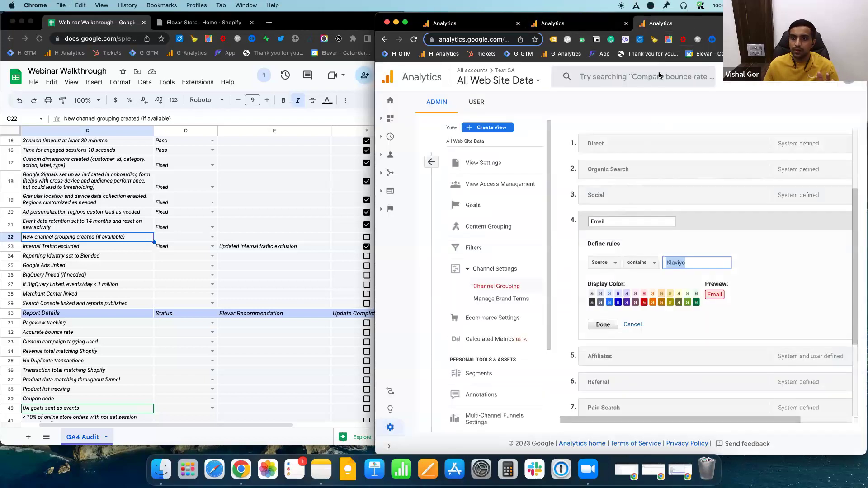
left_click(632, 324)
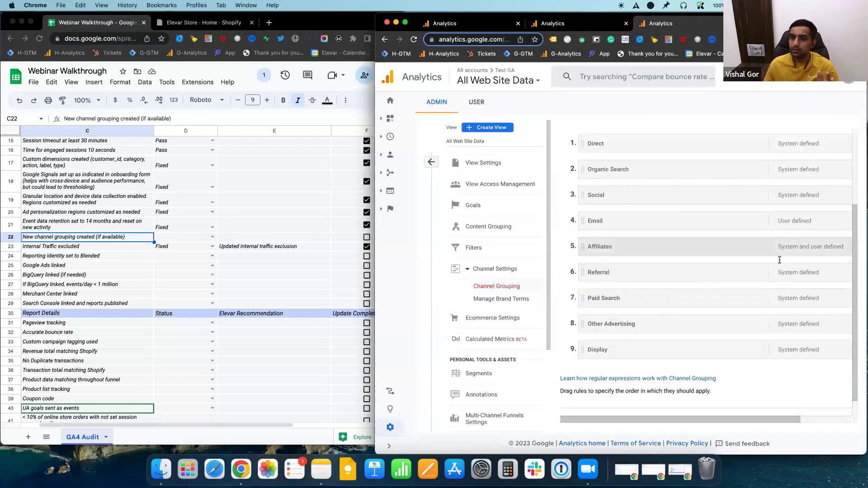
scroll(780, 260, "down", 1)
scroll(769, 258, "right", 3)
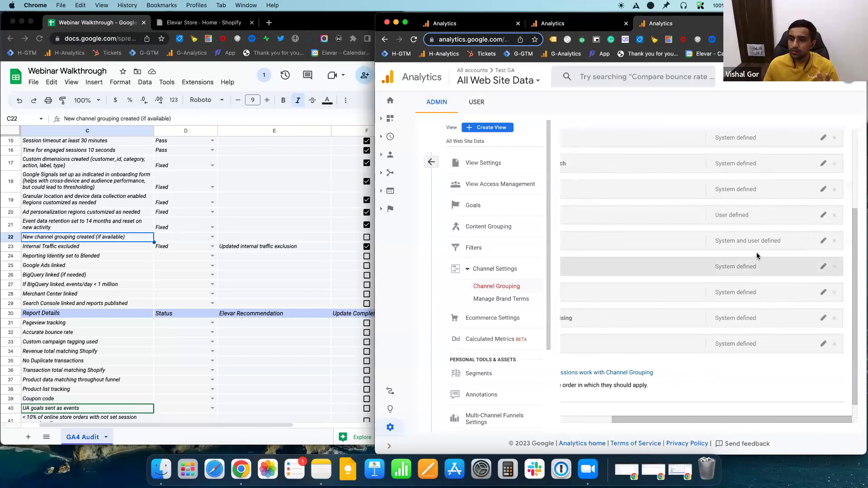
scroll(767, 254, "left", 3)
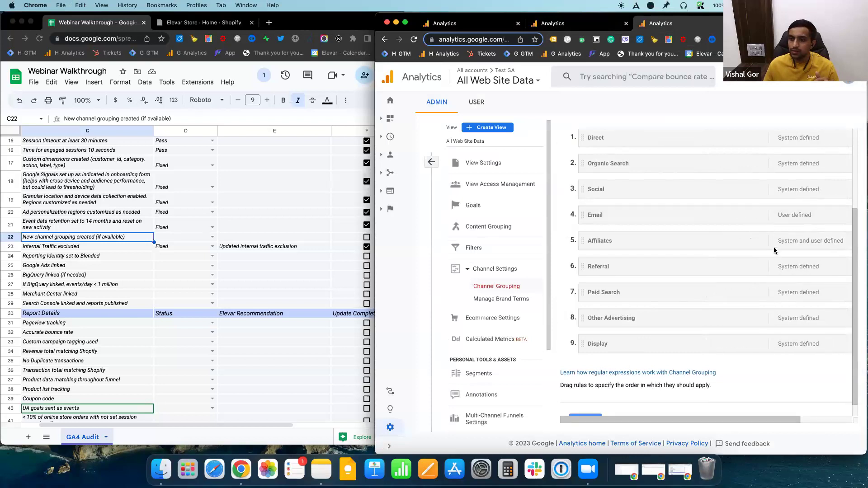
scroll(763, 421, "right", 2)
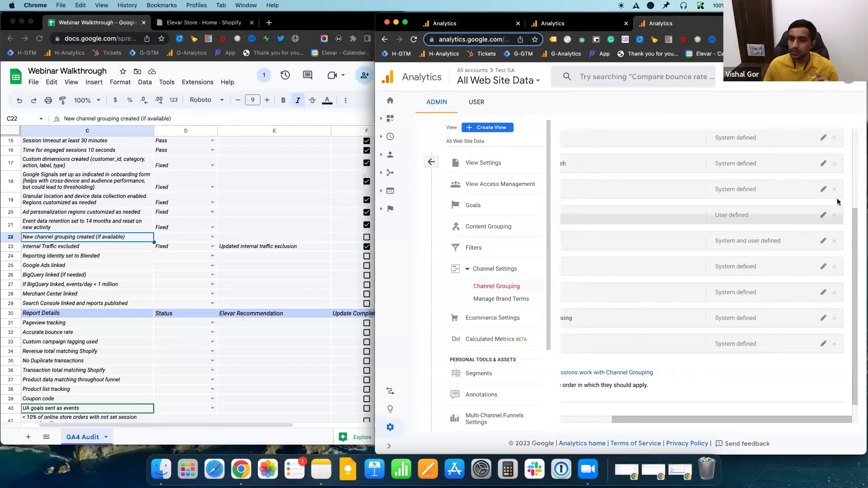
left_click(823, 243)
scroll(768, 422, "left", 3)
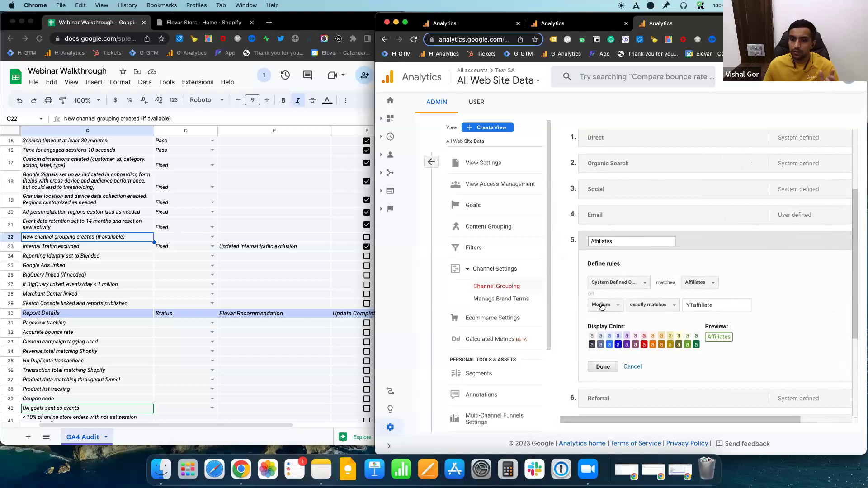
Copy the medium value "YTaffiliate" from the Universal Analytics Affiliates rule.
double_click(709, 305)
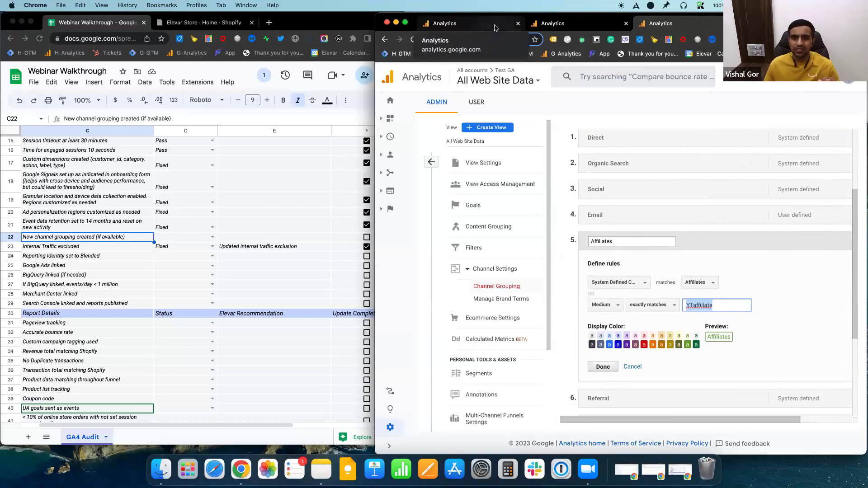
left_click(495, 28)
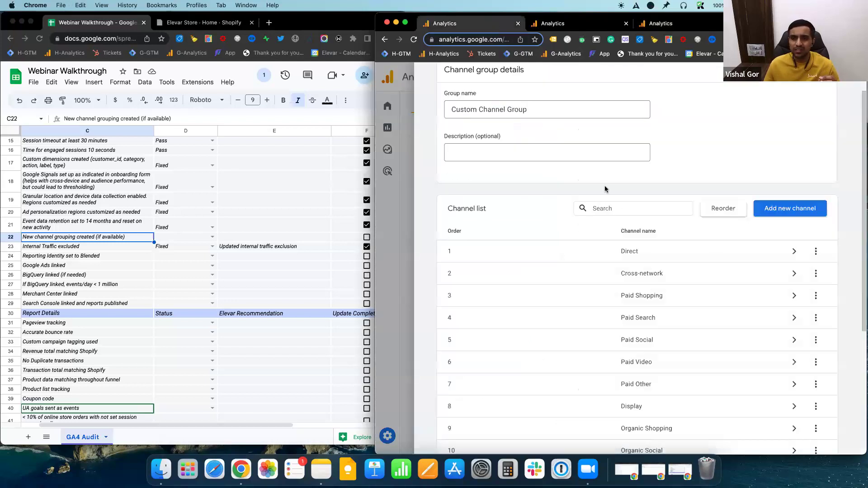
left_click(666, 28)
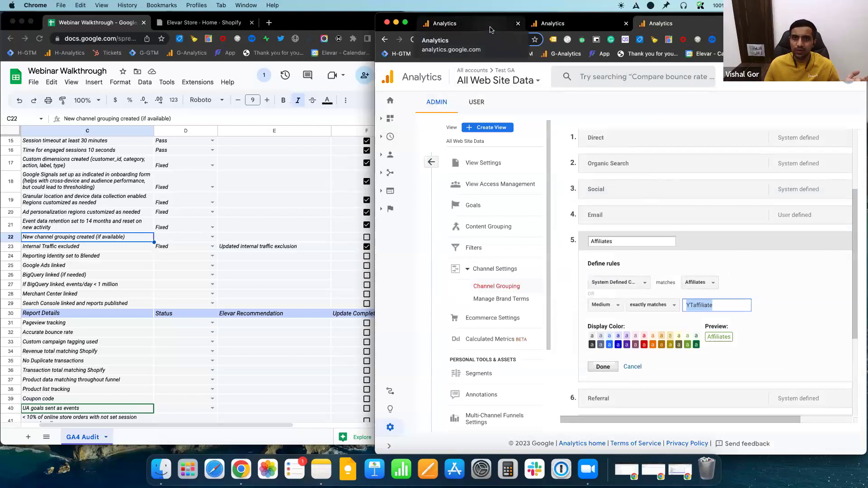
left_click(725, 308)
double_click(725, 308)
left_click(683, 226)
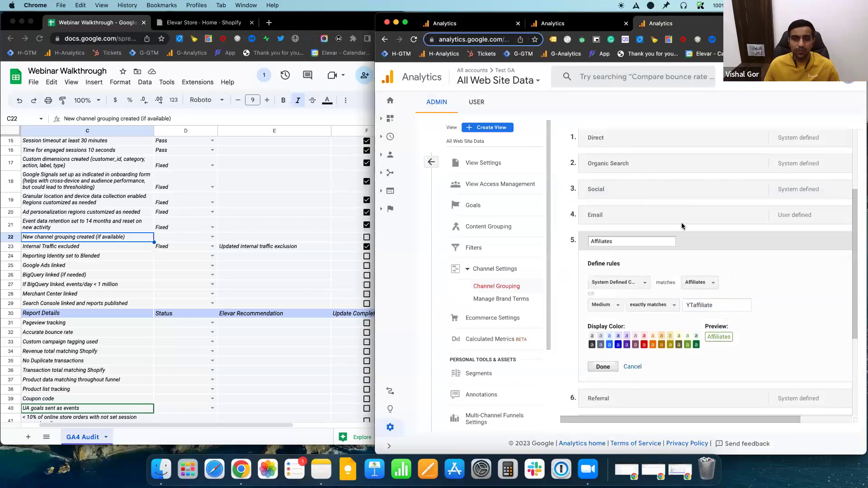
Open the Affiliates channel in the GA4 Custom Channel Group and change its condition dimension to Medium.
key("ctrl+Tab")
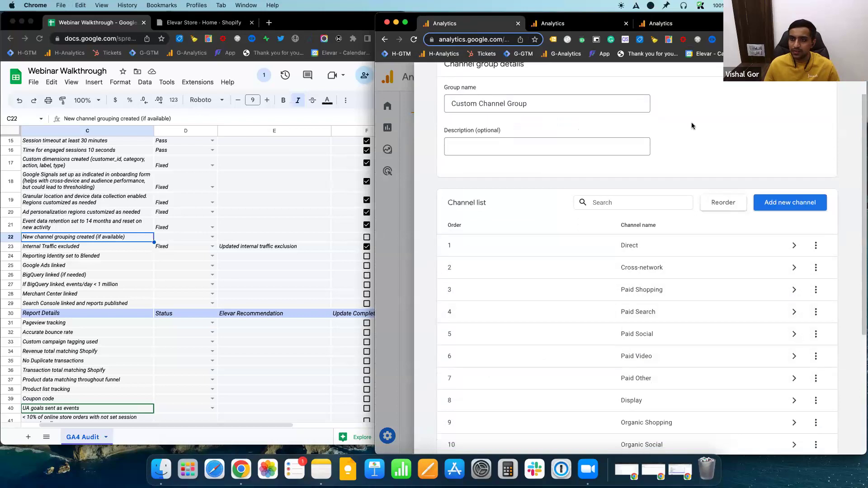
scroll(727, 360, "down", 5)
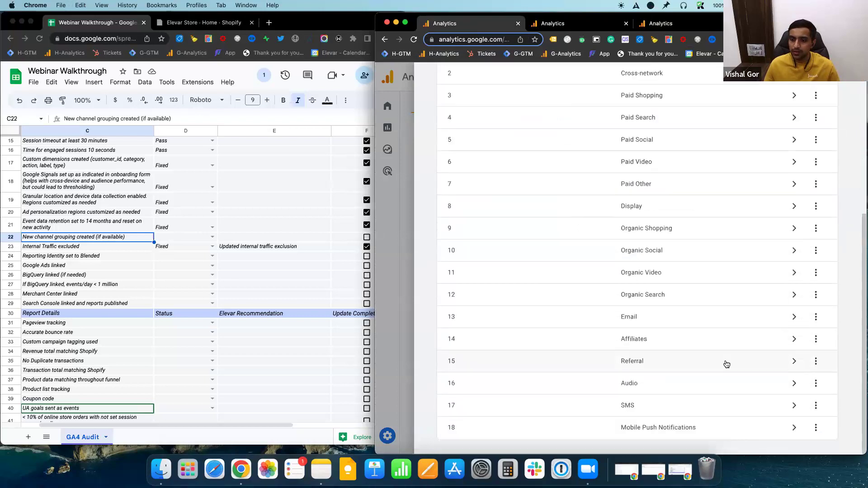
left_click(790, 343)
left_click(547, 271)
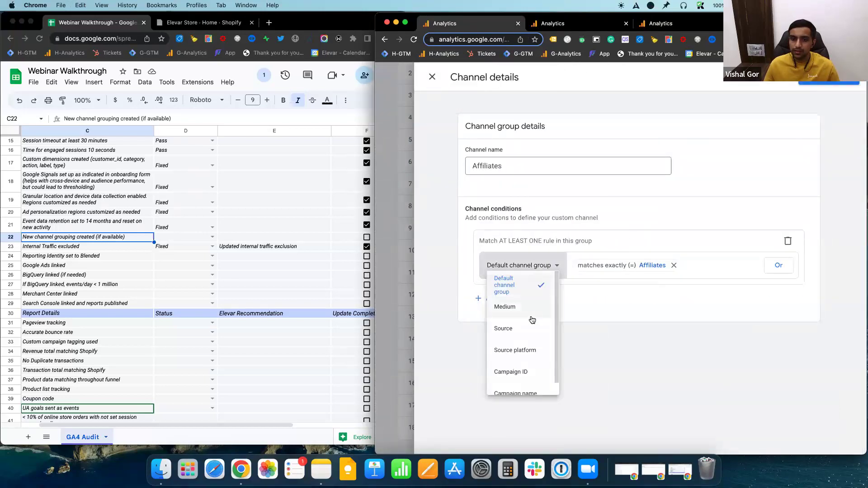
left_click(530, 330)
left_click(541, 267)
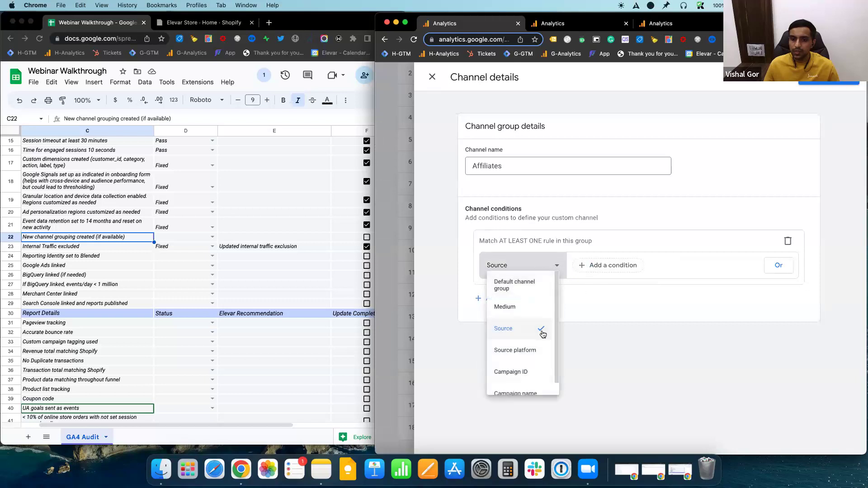
left_click(524, 307)
Add a "contains YTaffiliate" condition to the Affiliates channel's Medium rule and apply it.
left_click(621, 265)
left_click(631, 290)
left_click(601, 333)
left_click(632, 320)
key("super+v")
left_click(672, 360)
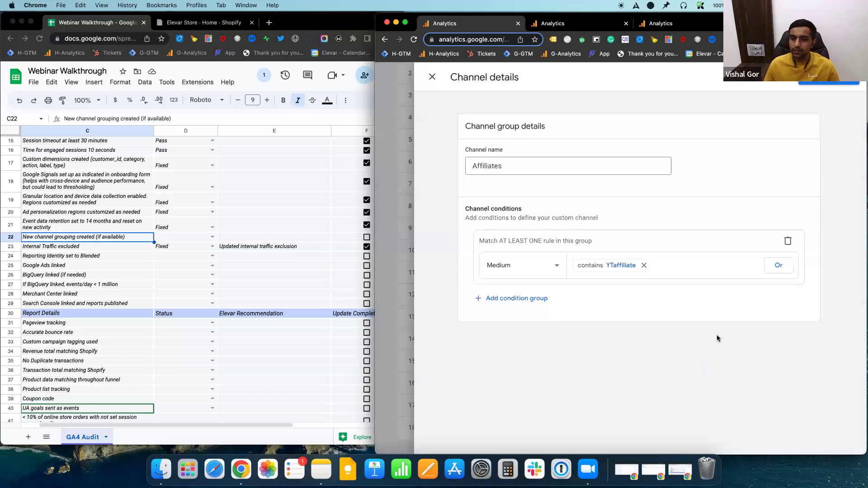
Save the Affiliates channel's changes and save the new Custom Channel Group.
left_click(825, 83)
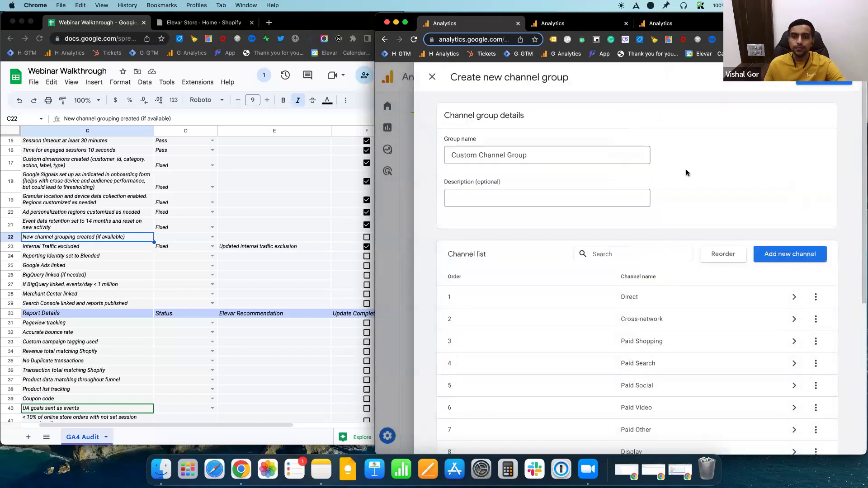
scroll(714, 320, "down", 5)
scroll(713, 320, "up", 5)
left_click(834, 83)
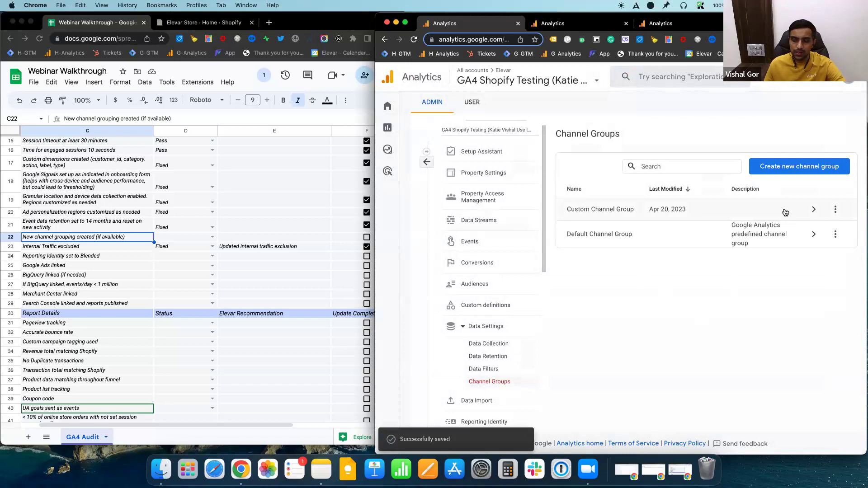
Mark the "New channel grouping created (if available)" checklist item as Fixed and tick its Update Complete checkbox.
mouse_move(404, 137)
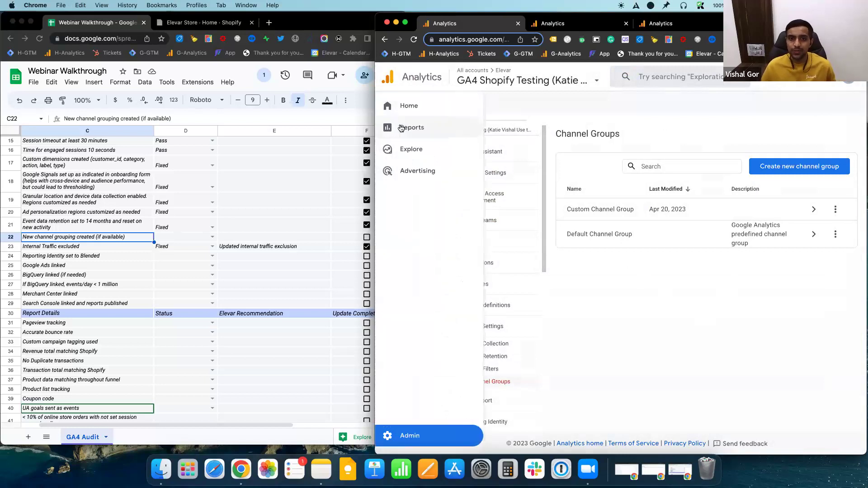
left_click(172, 238)
left_click(210, 238)
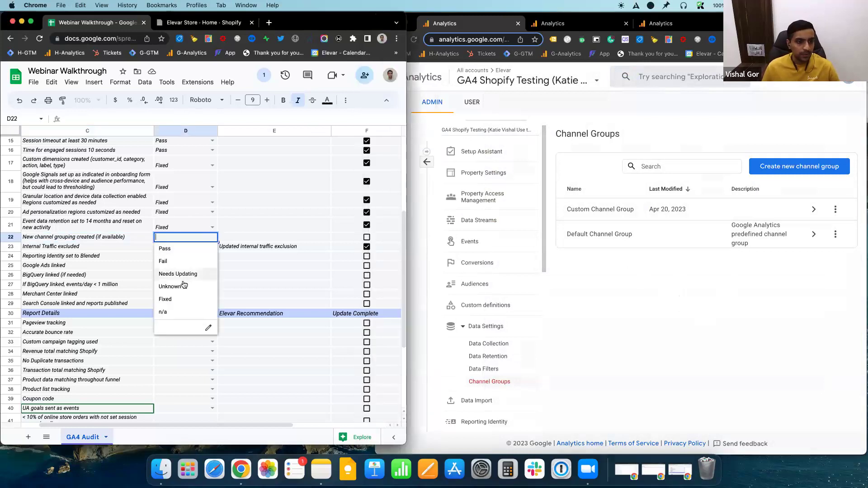
left_click(180, 300)
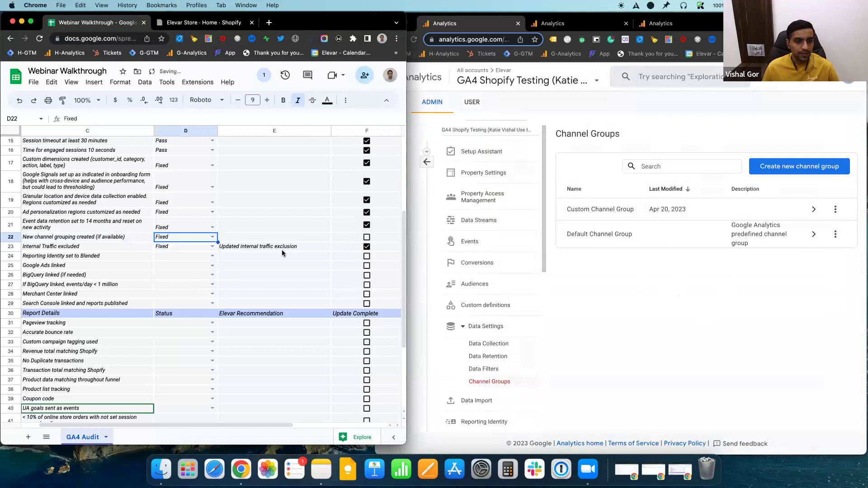
left_click(367, 238)
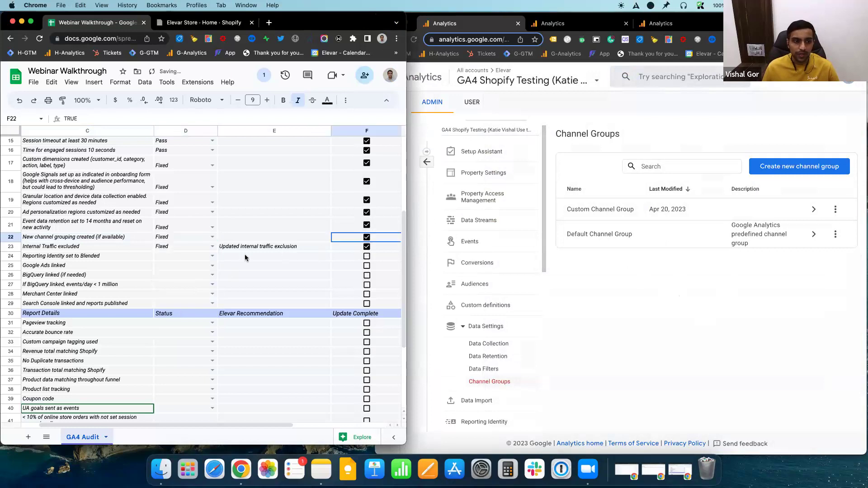
Select the "Reporting Identity set to Blended" checklist item and show all Reporting Identity options for the GA4 property.
left_click(159, 255)
left_click(80, 246)
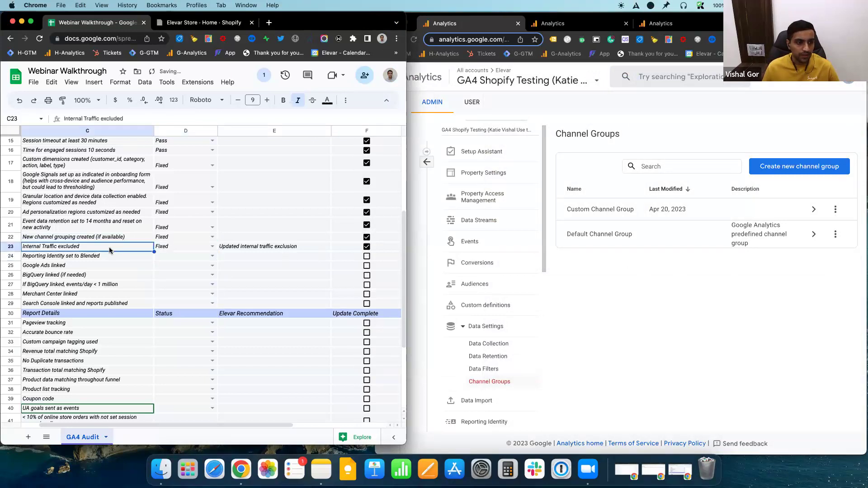
left_click(130, 257)
scroll(130, 262, "down", 1)
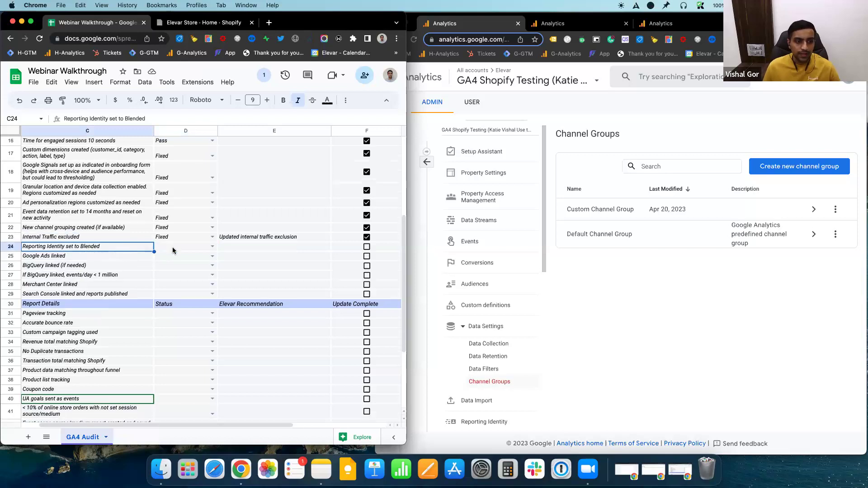
left_click(428, 159)
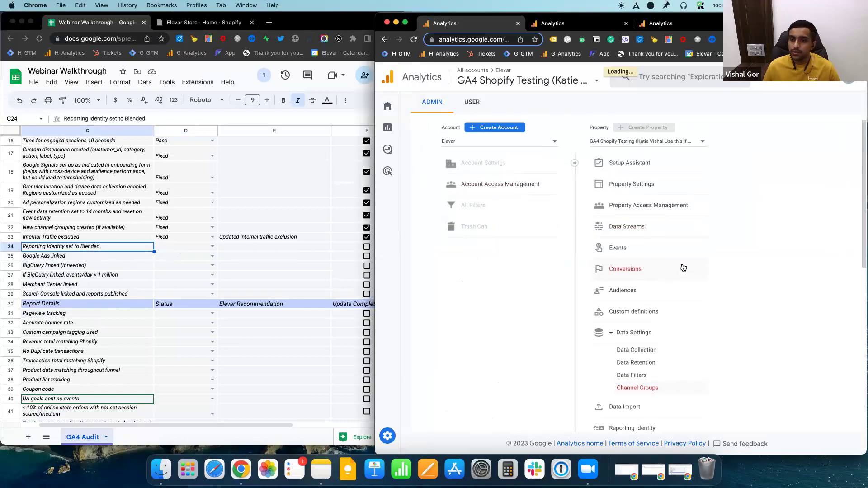
scroll(661, 295, "down", 2)
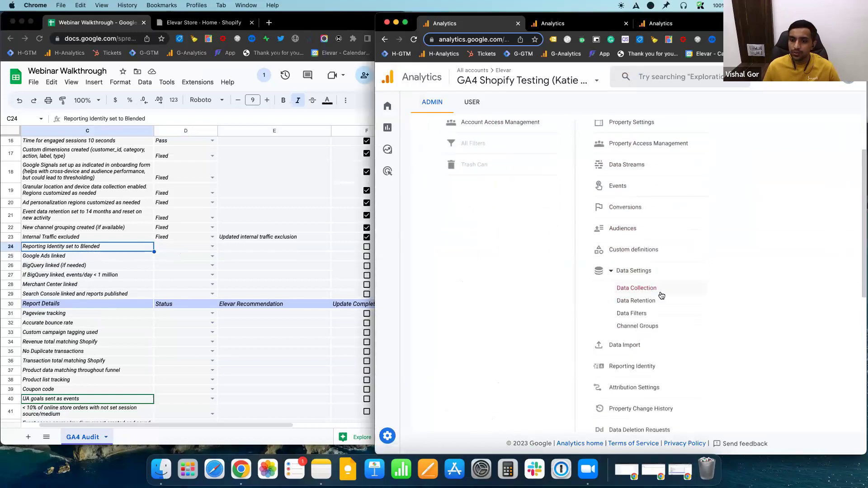
left_click(622, 370)
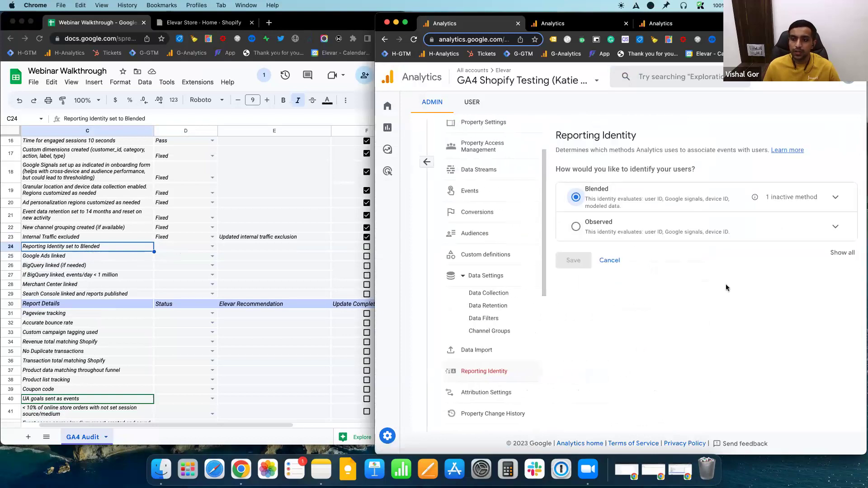
left_click(827, 255)
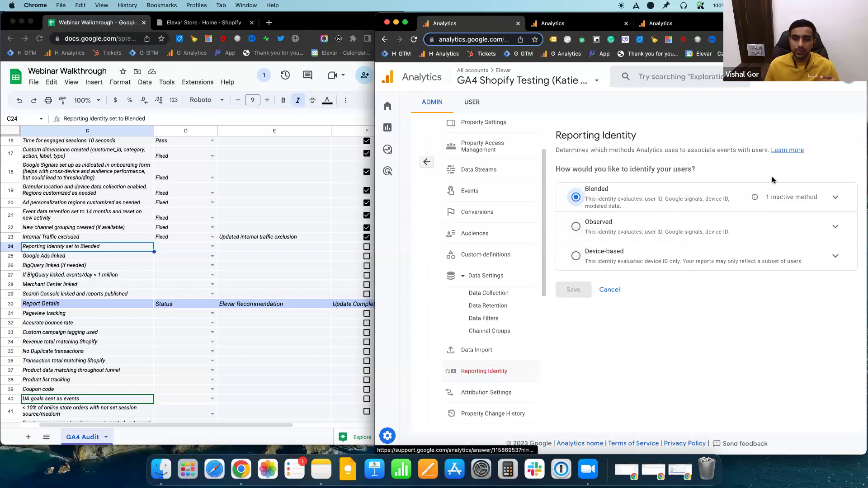
Mark "Reporting Identity set to Blended" as Pass with Update Complete ticked, and select the status cell for "Google Ads linked".
left_click(180, 248)
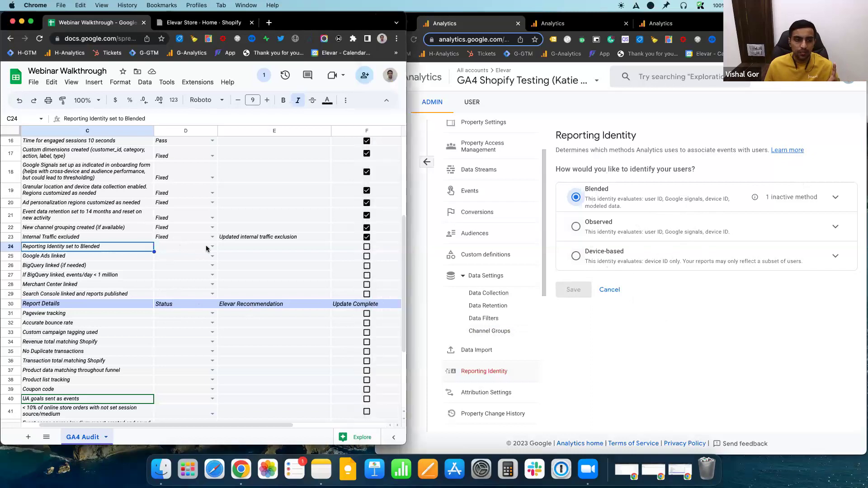
left_click(212, 247)
left_click(198, 261)
left_click(367, 246)
left_click(196, 259)
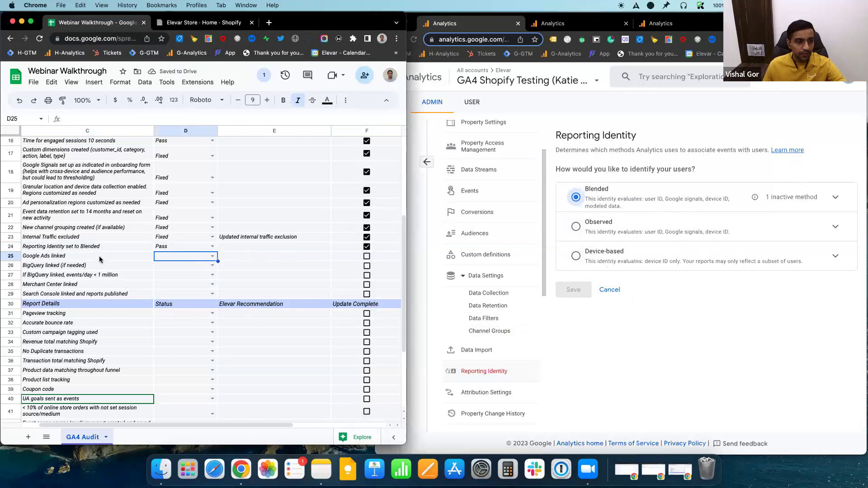
left_click_drag(100, 259, 100, 270)
left_click(229, 284)
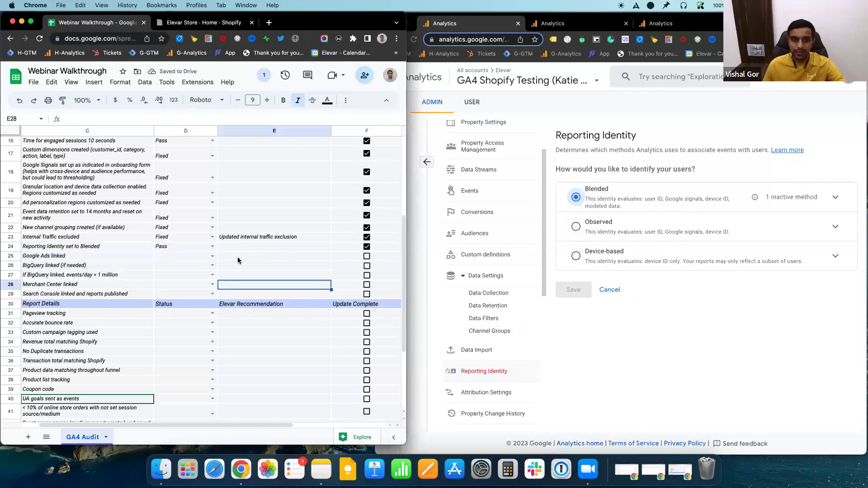
left_click(194, 258)
Reopen the Custom Channel Group from the GA4 property's channel groups and review the order of its channel list.
left_click(430, 164)
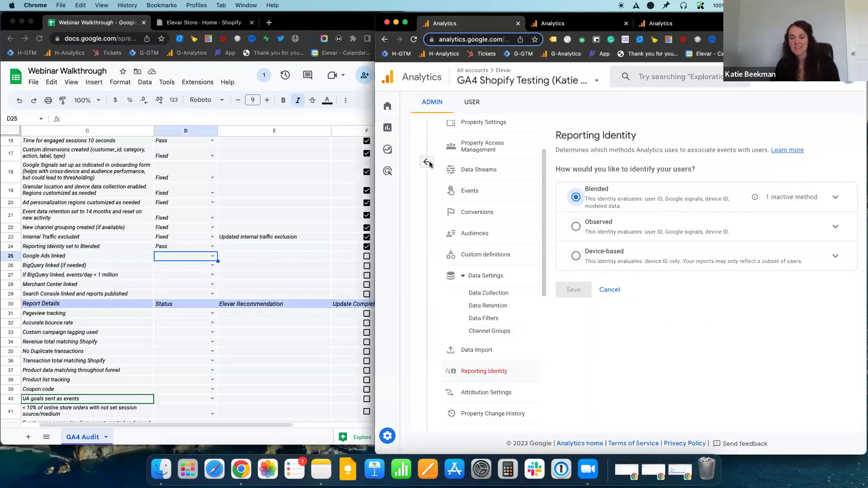
left_click(428, 163)
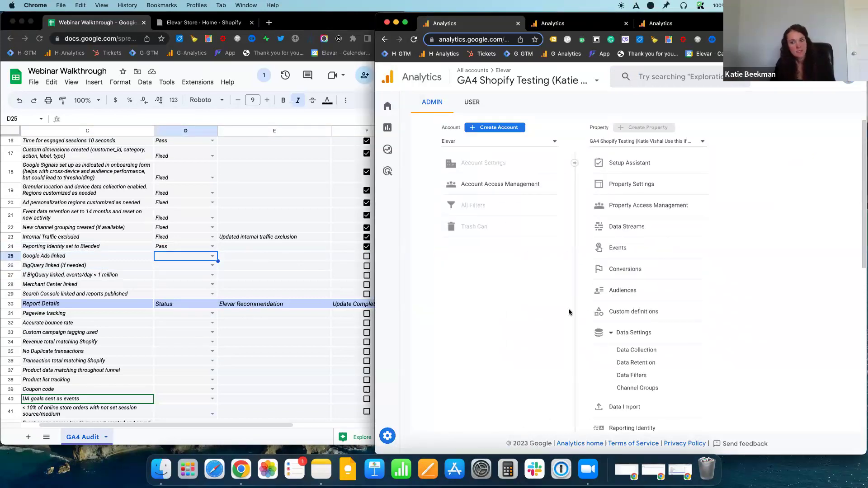
scroll(646, 271, "down", 3)
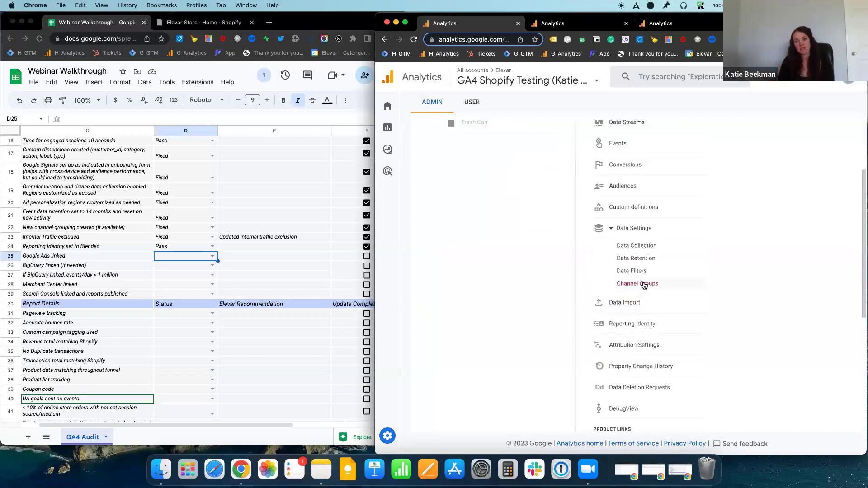
left_click(644, 284)
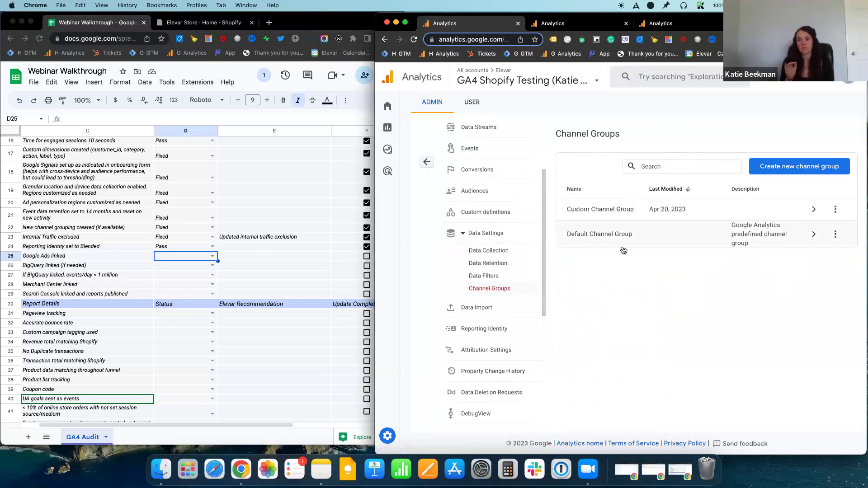
left_click(809, 213)
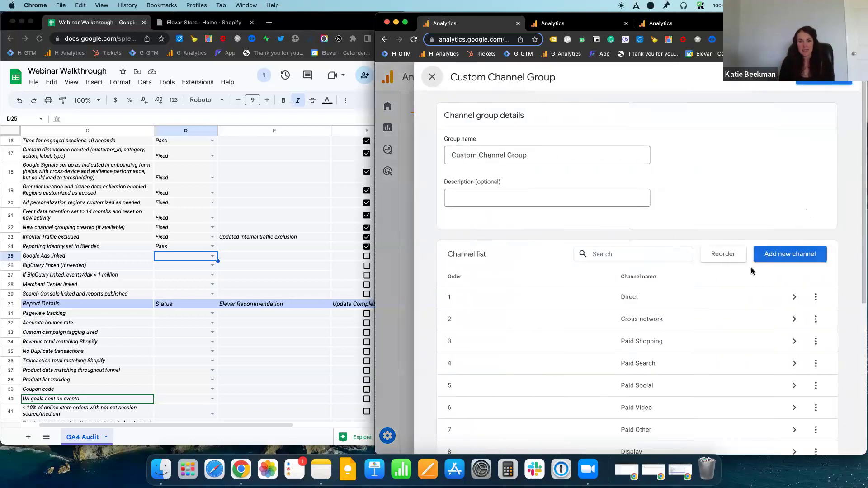
scroll(751, 268, "down", 3)
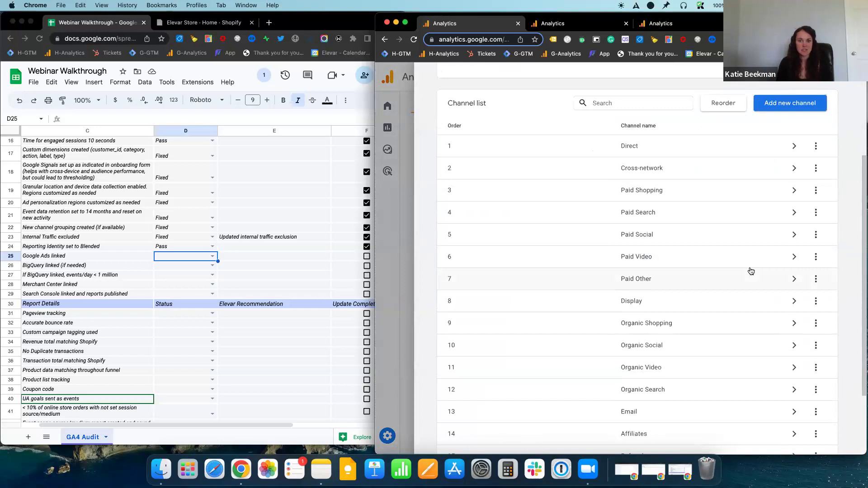
scroll(751, 271, "down", 3)
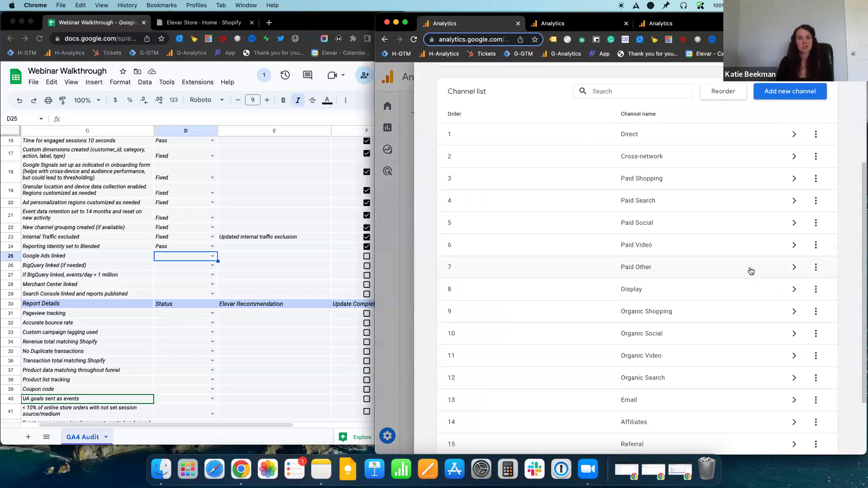
scroll(751, 271, "up", 3)
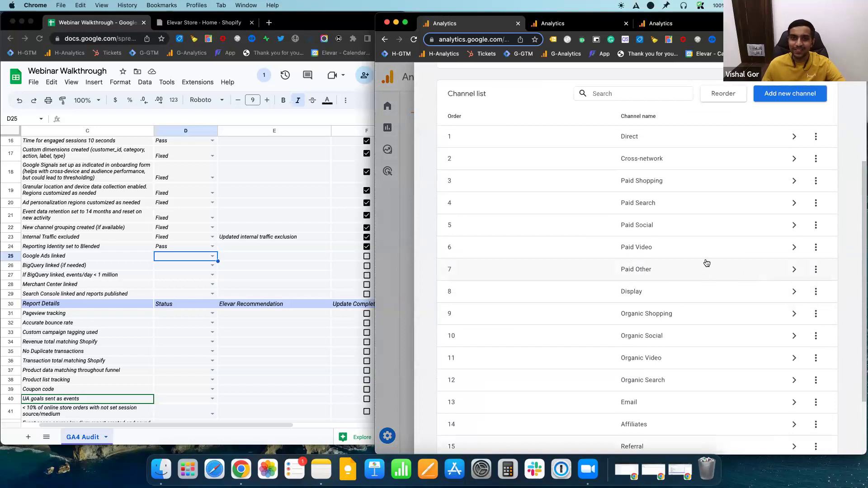
scroll(707, 266, "up", 2)
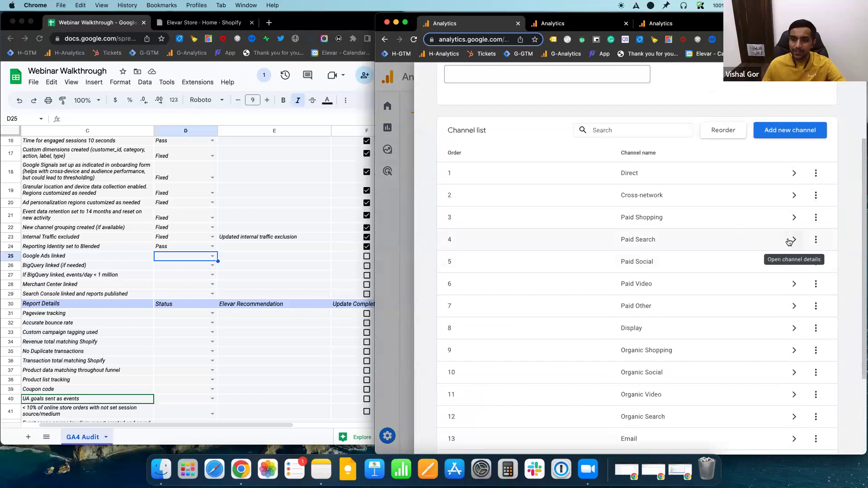
Change the Paid Search channel's condition to Source matches exactly "facebook".
left_click(789, 242)
left_click(552, 271)
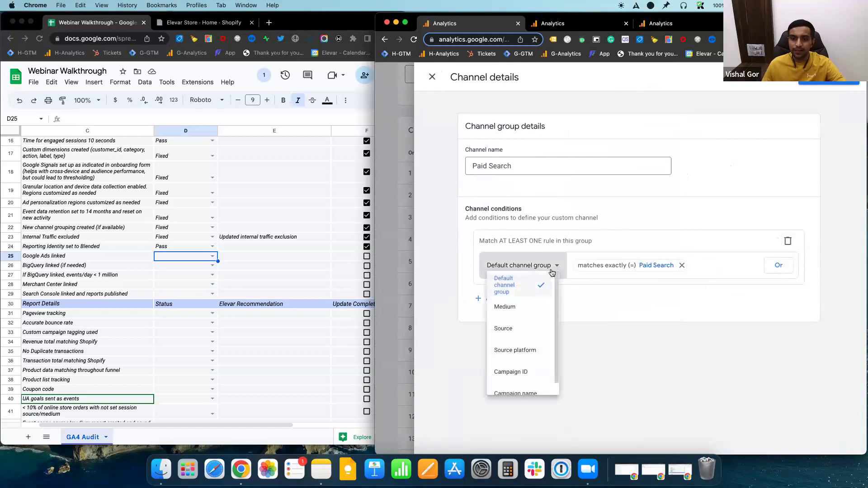
left_click(551, 322)
left_click(629, 273)
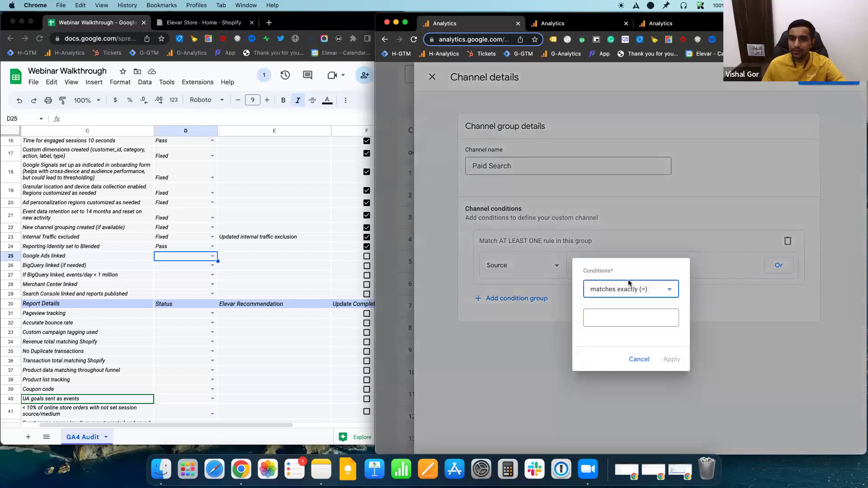
left_click(633, 295)
left_click(635, 311)
left_click(632, 317)
type("facebook")
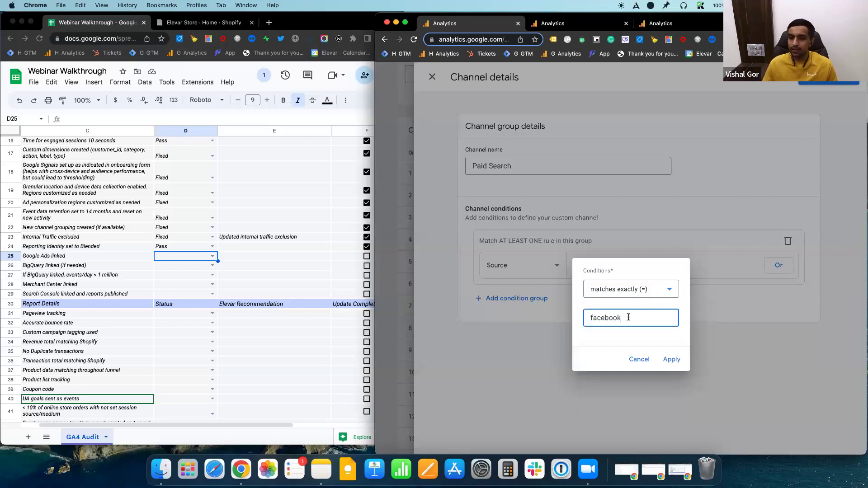
left_click(670, 362)
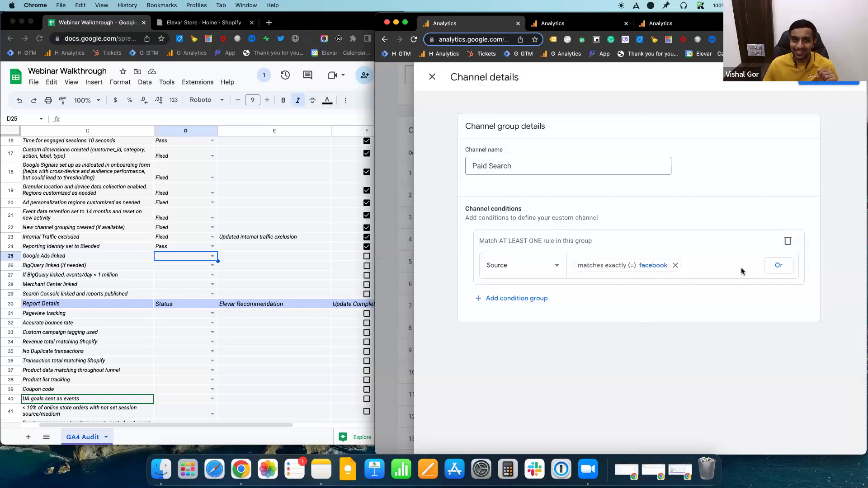
left_click(774, 269)
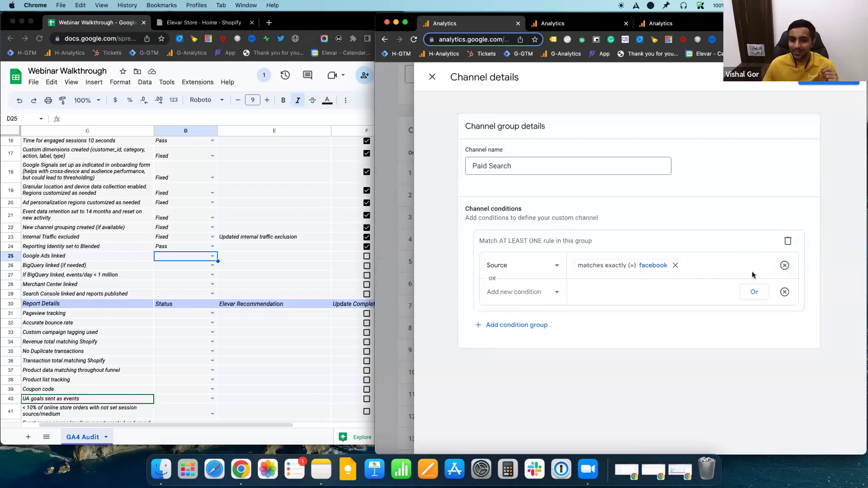
left_click(508, 294)
left_click(508, 332)
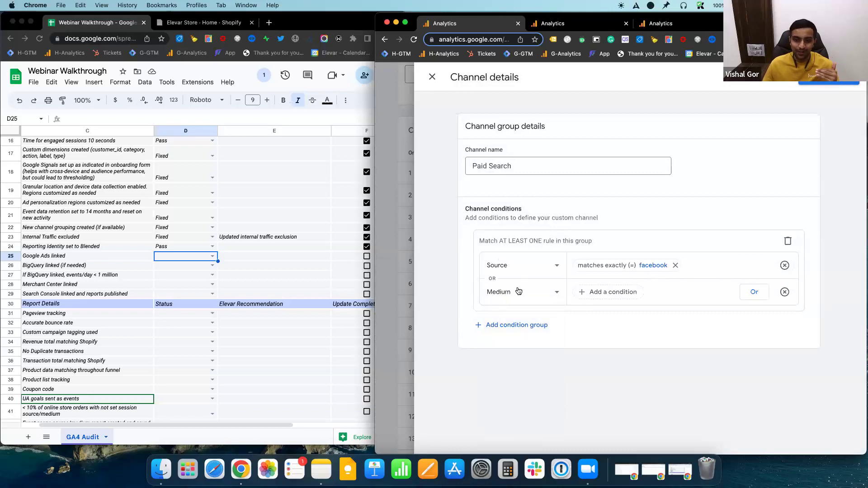
left_click(784, 293)
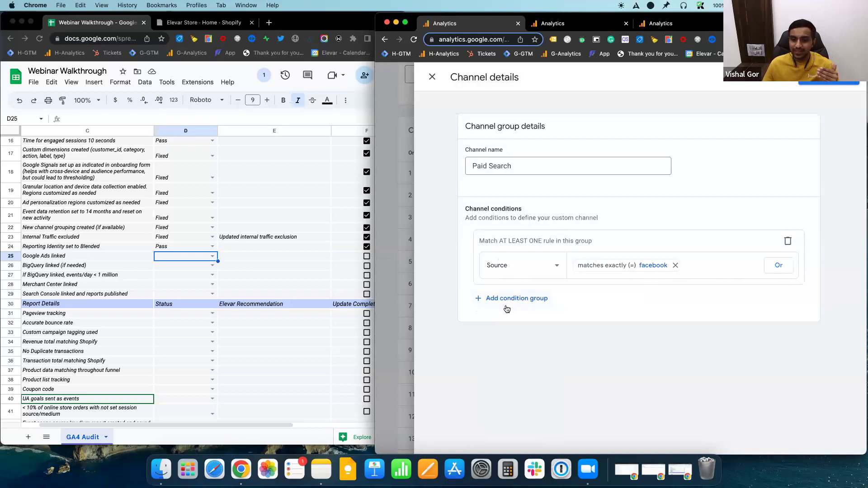
Add a second condition group to Paid Search, and add an OR rule of Medium matches exactly "xdf" to the first group.
left_click(521, 307)
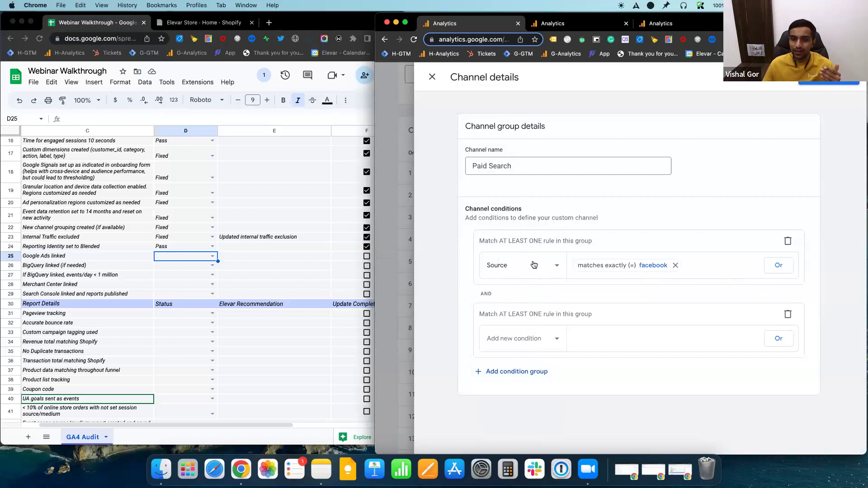
left_click(772, 268)
left_click(535, 295)
left_click(533, 334)
left_click(611, 292)
type("xdf")
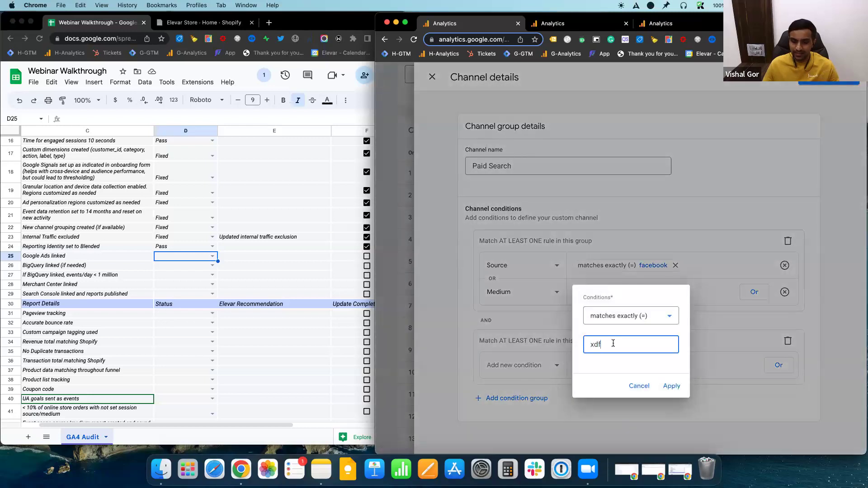
left_click(671, 387)
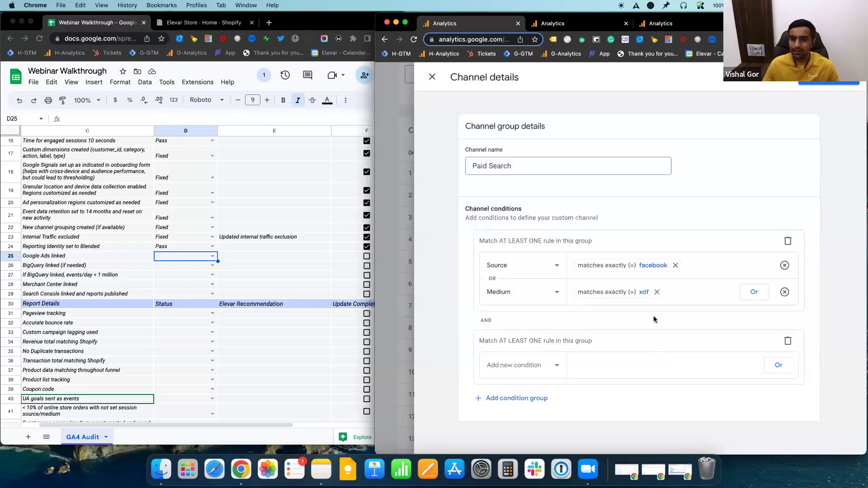
Set the second condition group of Paid Search to Medium matches exactly "cpc".
left_click(539, 363)
left_click(520, 272)
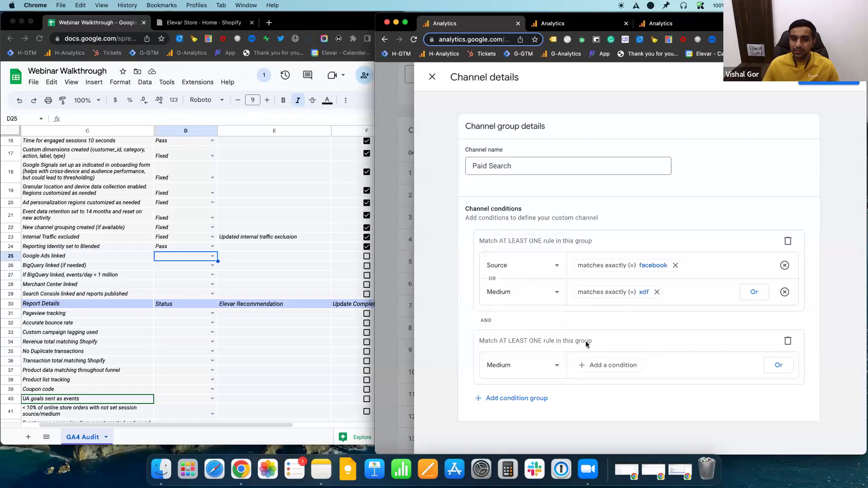
left_click(607, 366)
left_click(633, 321)
type("cpc")
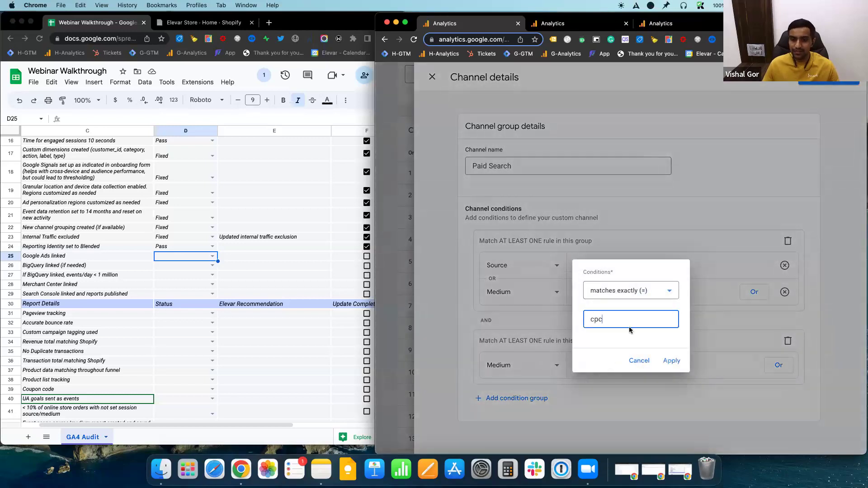
left_click(671, 361)
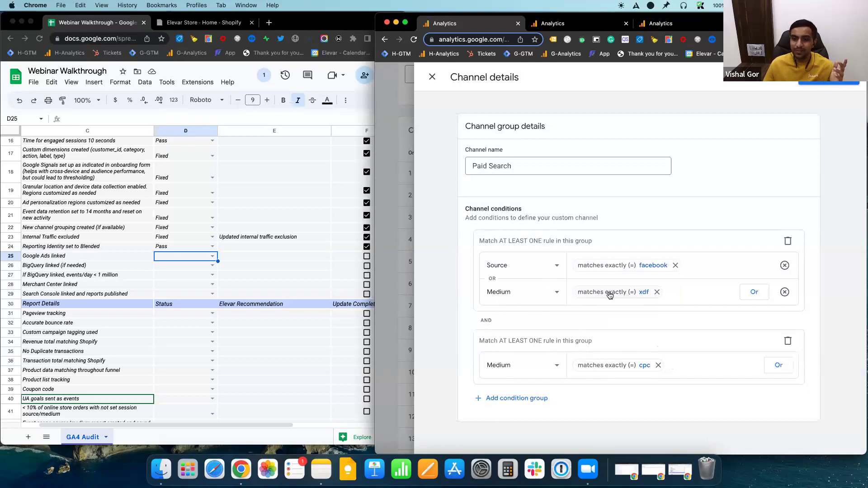
Change the OR rule in the first condition group to Source matches exactly "dsfdsf".
left_click(543, 294)
left_click(504, 355)
left_click(620, 292)
type("dsfdsf")
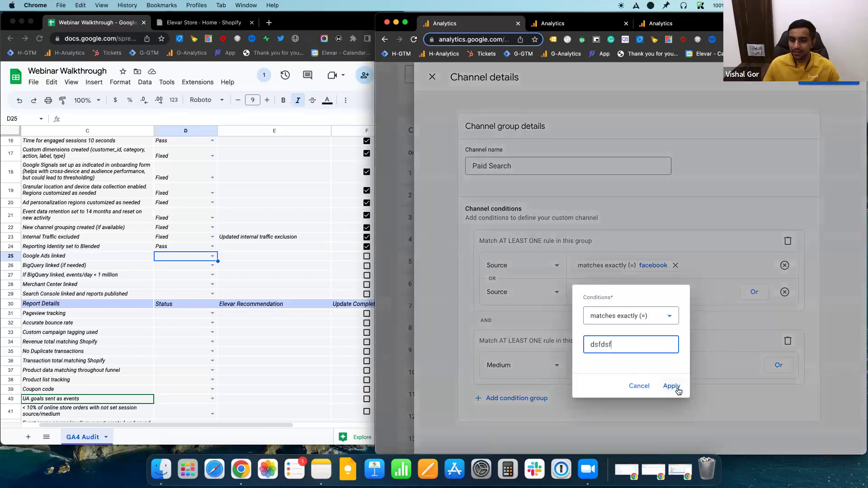
left_click(672, 385)
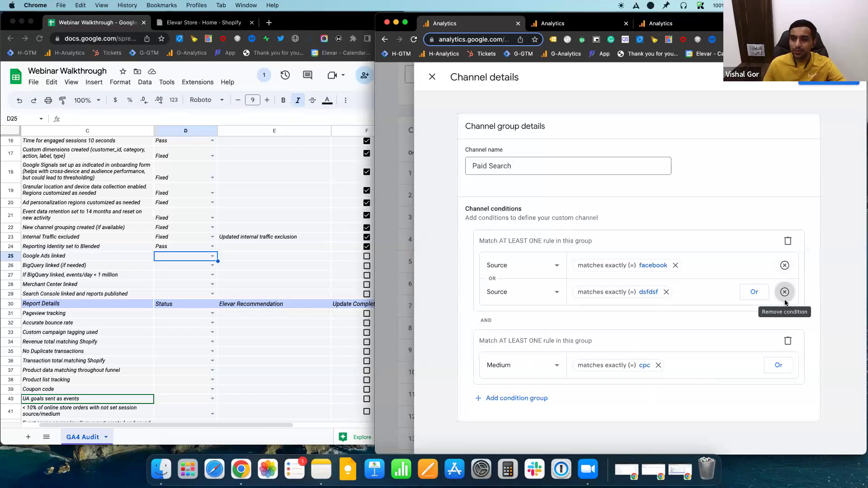
Remove the OR rule and the second condition group from Paid Search, then save the channel.
left_click(786, 292)
left_click(790, 316)
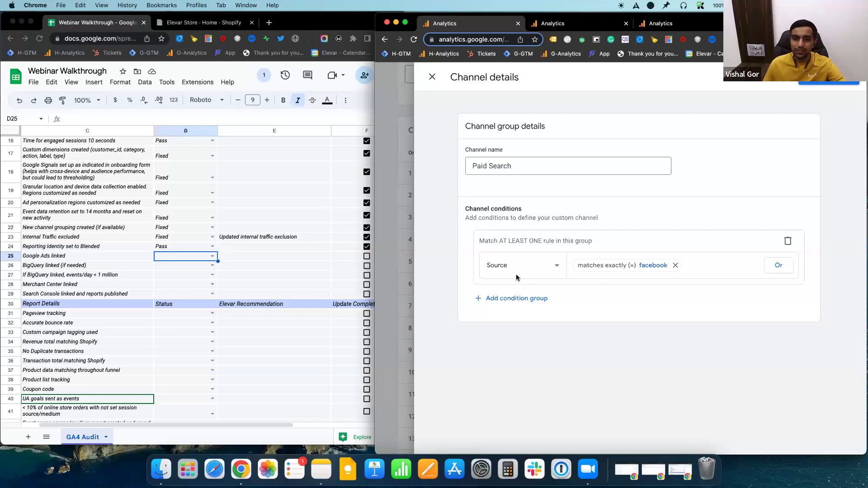
left_click(572, 168)
triple_click(573, 168)
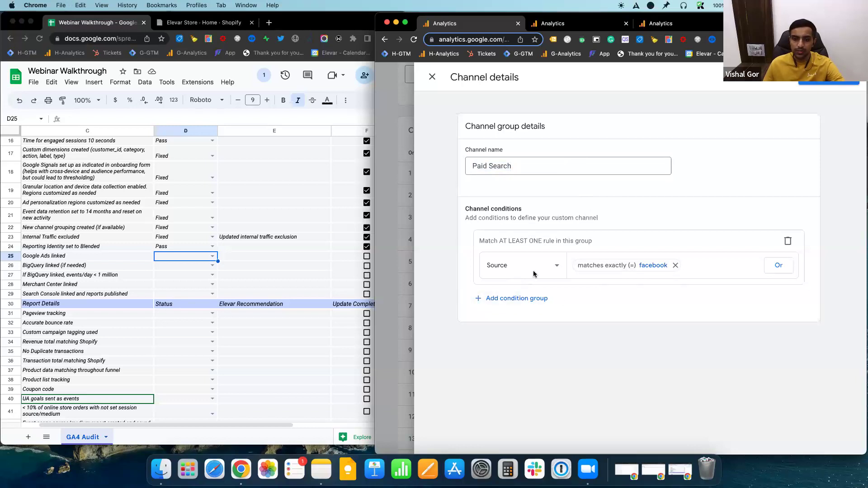
left_click(810, 83)
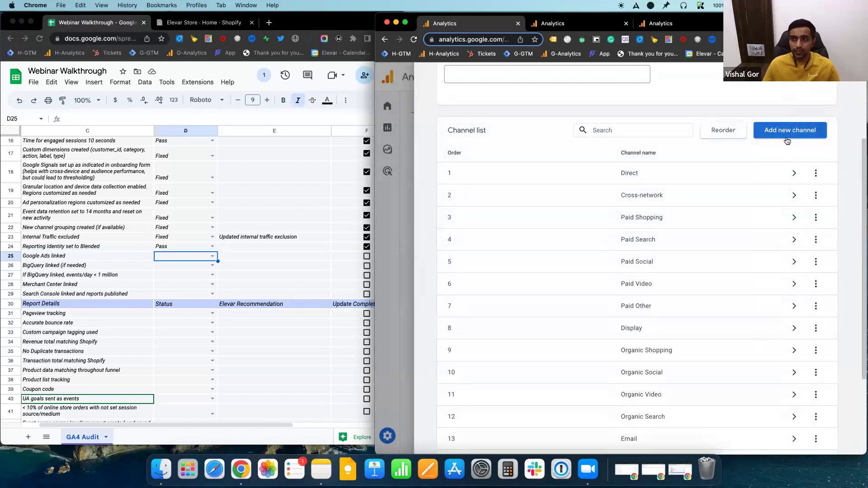
Add a new channel named "Paid Search" with a condition group of Source matches exactly "cpc".
left_click(787, 131)
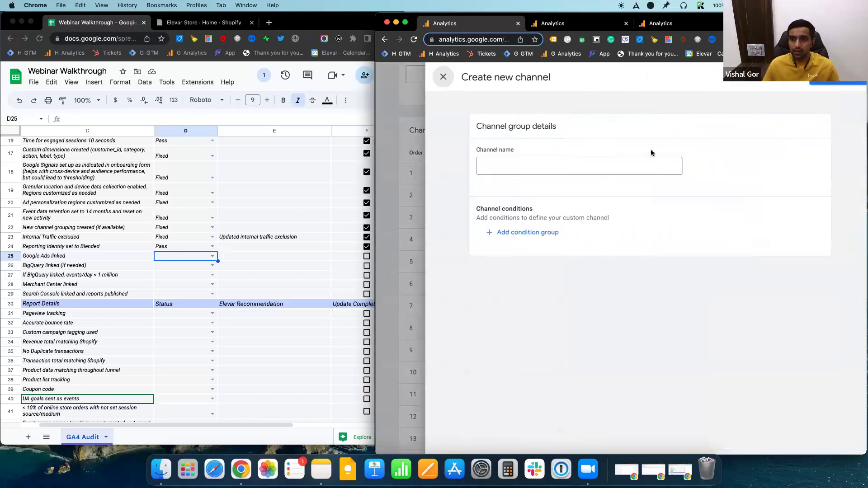
left_click(593, 164)
type("Paid Search")
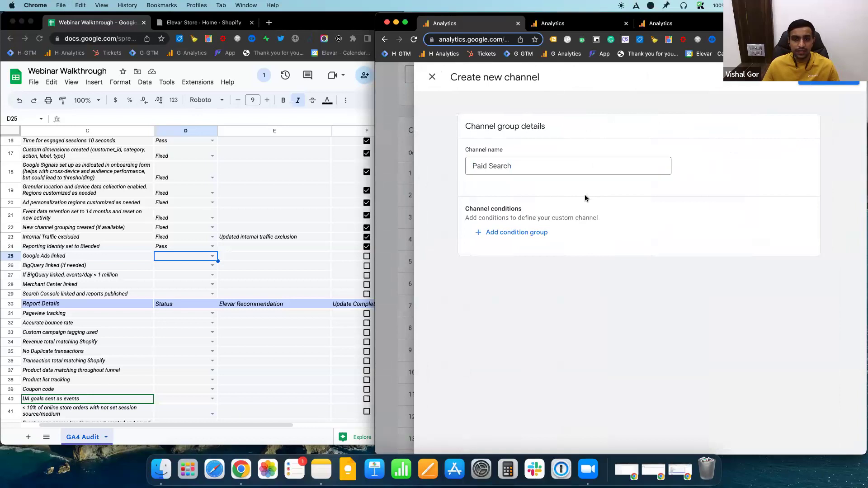
left_click(534, 234)
left_click(536, 267)
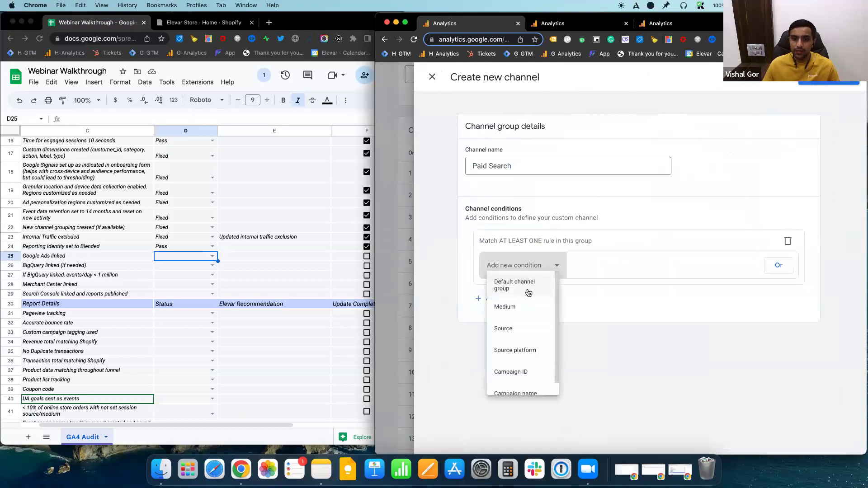
left_click(521, 335)
left_click(594, 265)
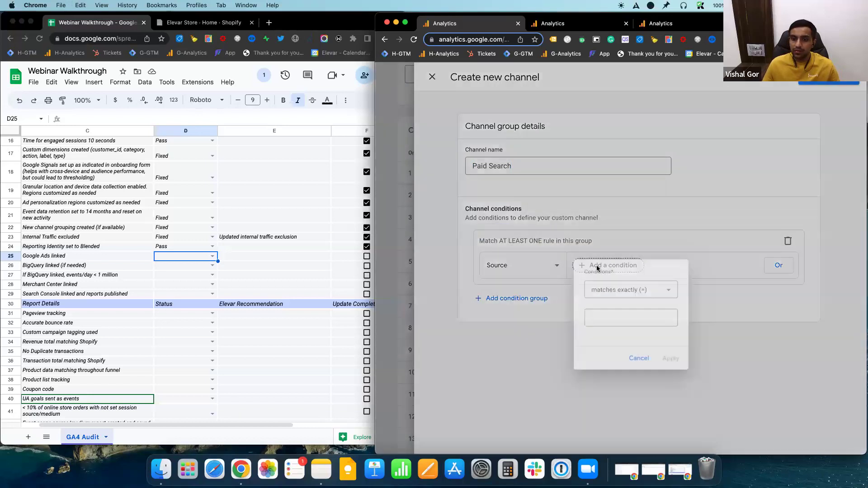
left_click(611, 312)
type("cpc")
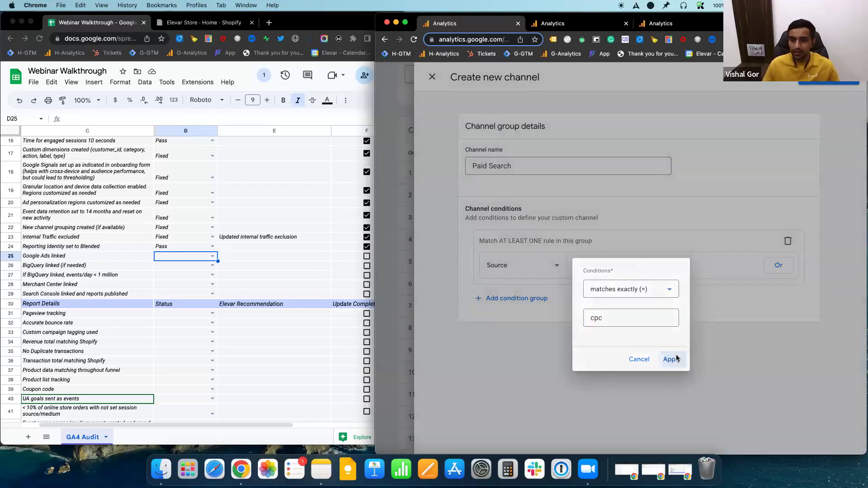
left_click(672, 359)
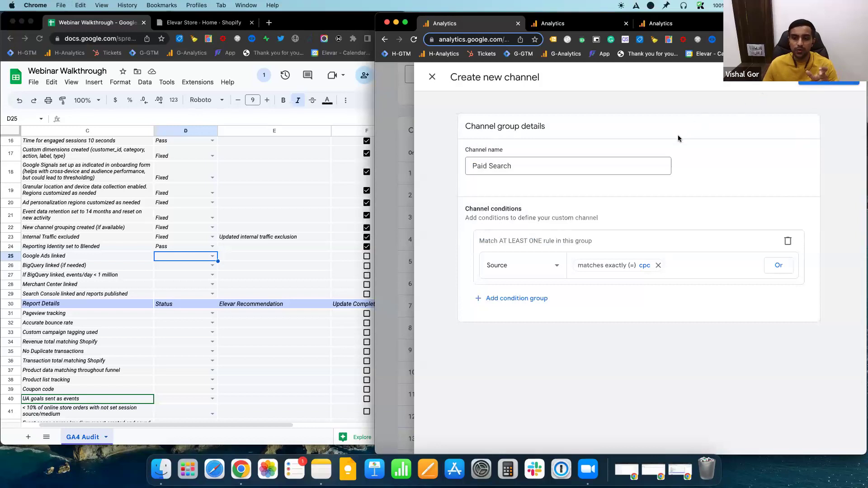
Change the new Paid Search channel's condition to Medium matches exactly "cpc" and save the channel.
left_click(541, 270)
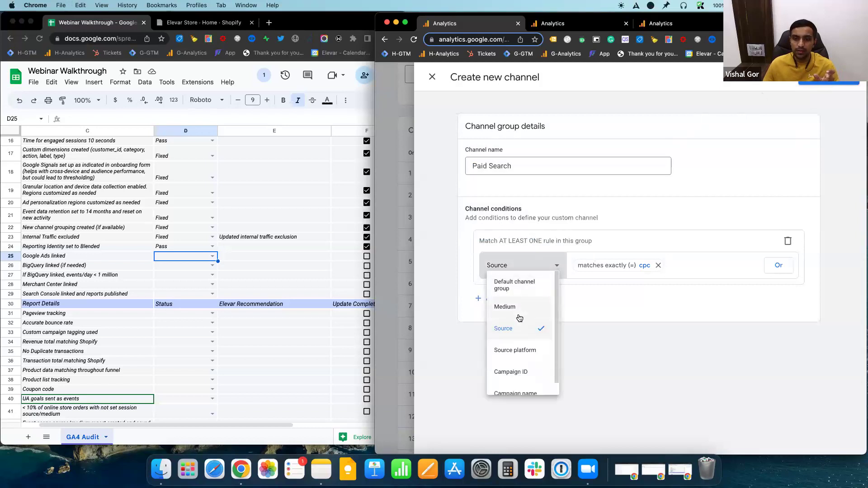
left_click(520, 311)
left_click(613, 265)
left_click(612, 312)
type("cpc")
left_click(673, 361)
left_click(528, 167)
type("Paid Search")
left_click(754, 201)
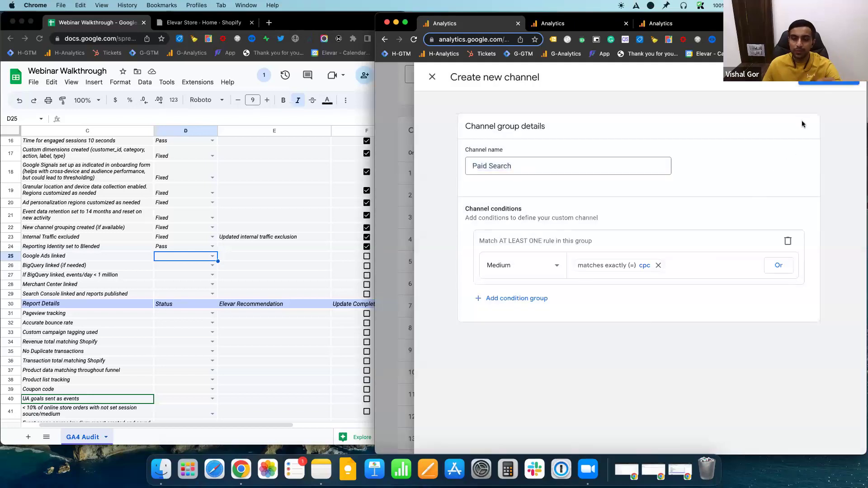
left_click(832, 79)
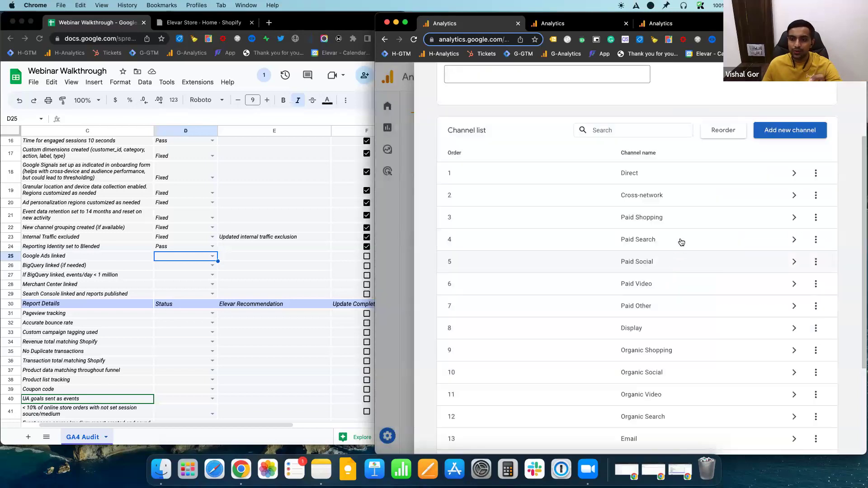
Find the newly added Paid Search channel at the end of the channel list, review its conditions and save it.
scroll(681, 243, "down", 1)
scroll(681, 243, "down", 5)
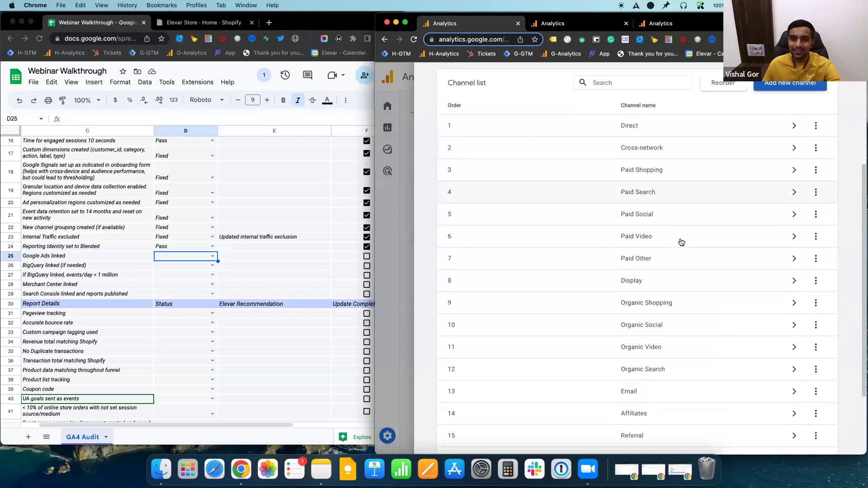
scroll(657, 421, "up", 10)
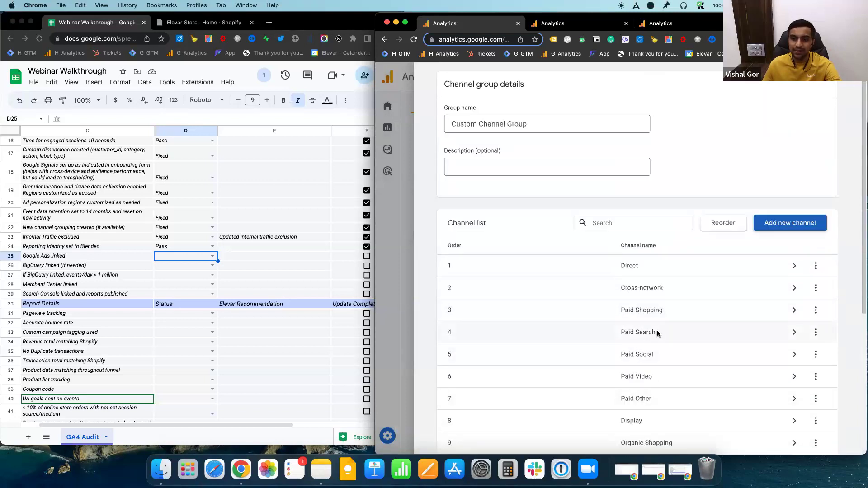
left_click(659, 334)
left_click(406, 270)
scroll(618, 412, "down", 7)
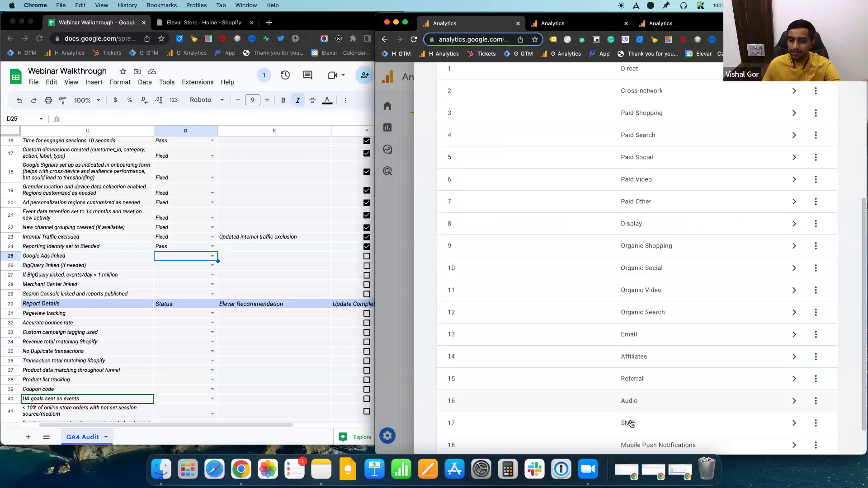
left_click(653, 430)
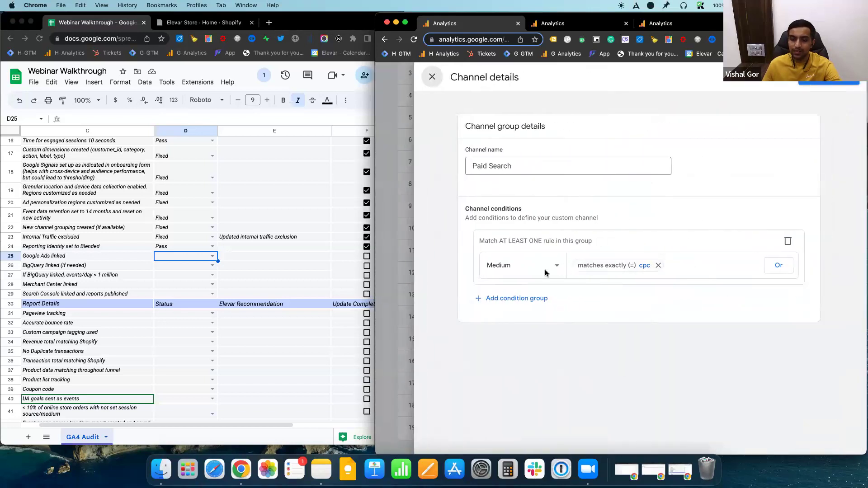
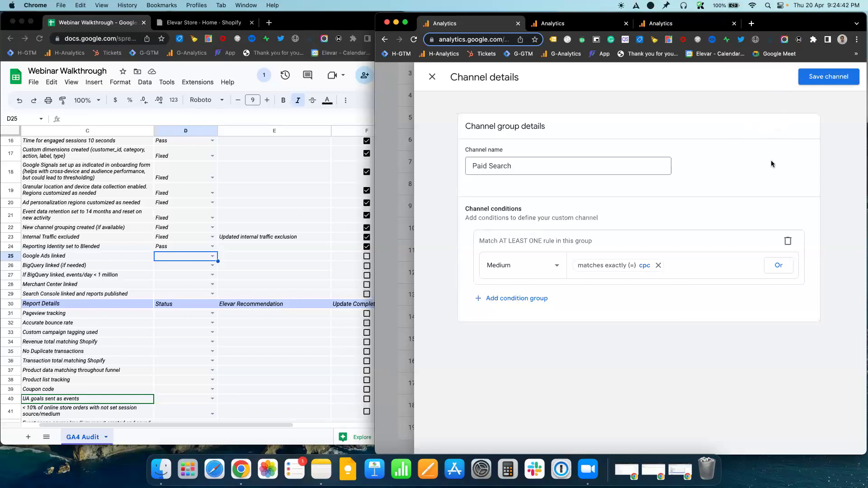
left_click(830, 78)
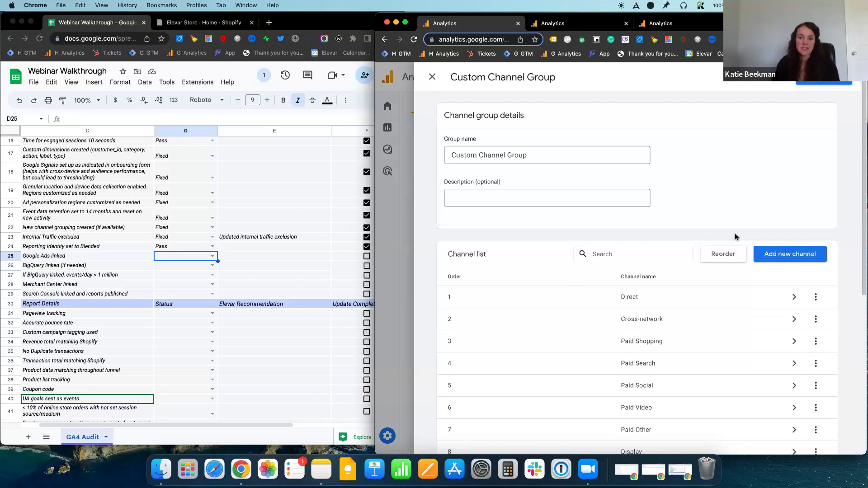
Leave the Custom Channel Group and open the property's Custom definitions from the admin settings.
left_click(404, 175)
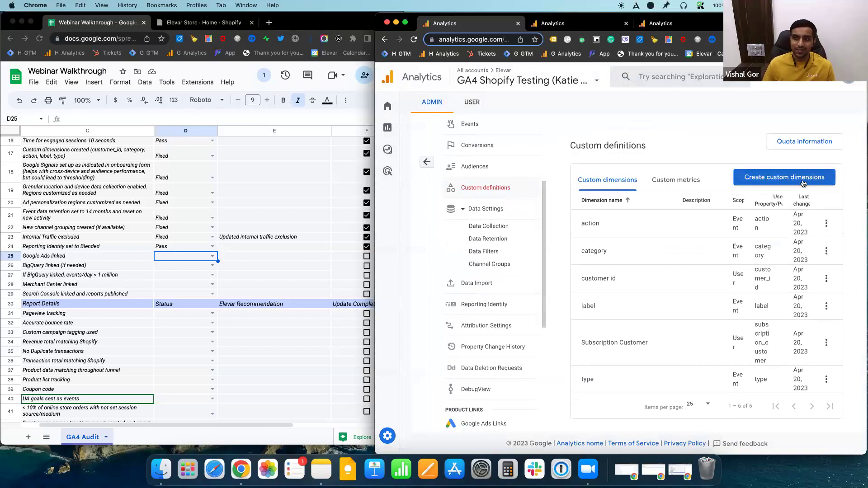
left_click(429, 163)
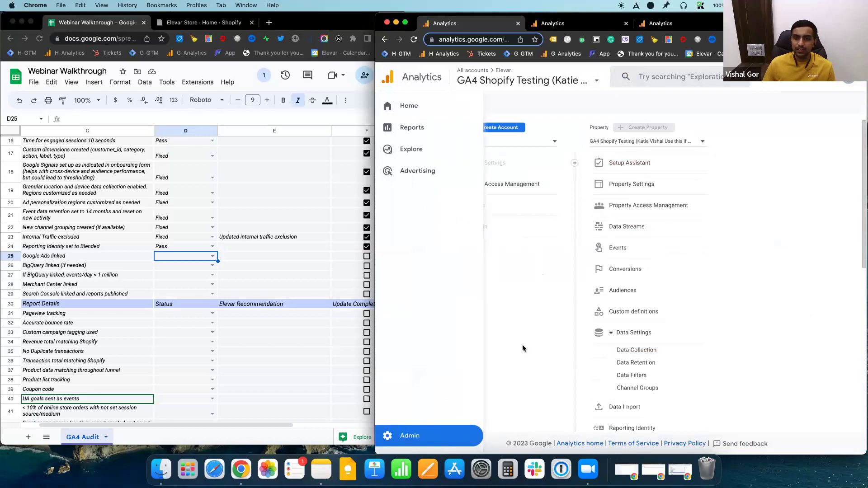
scroll(623, 317, "down", 1)
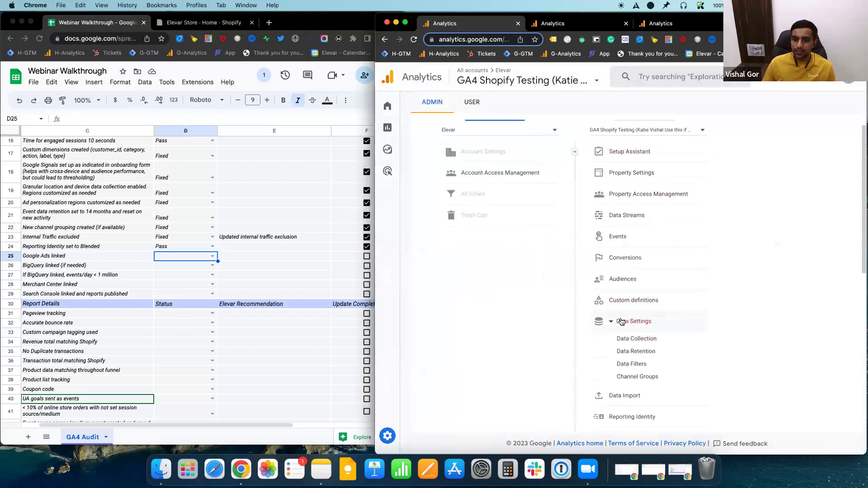
left_click(658, 307)
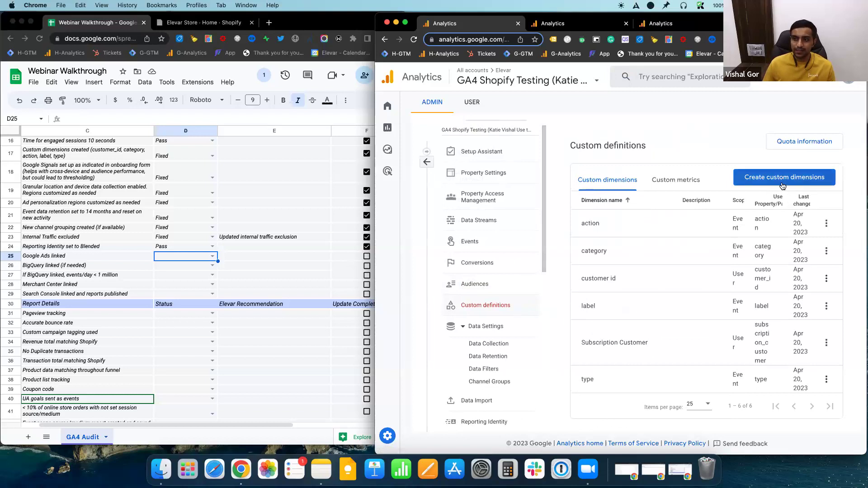
Start a new custom dimension and name it "visit count".
left_click(782, 185)
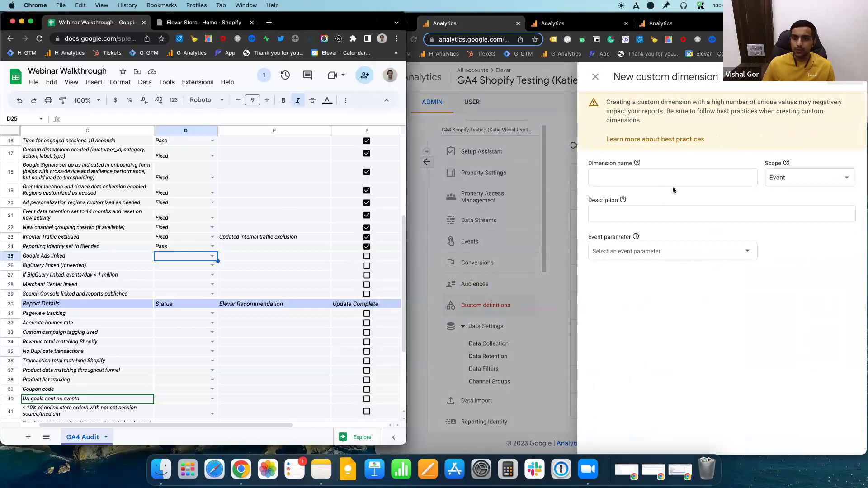
type("visit coint")
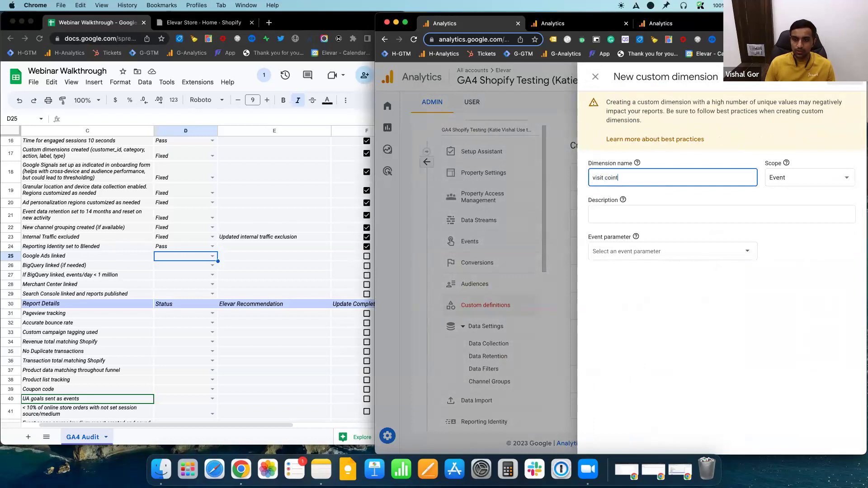
key("BackSpace")
key("BackSpace")
key("BackSpace")
type("unt")
left_click(705, 277)
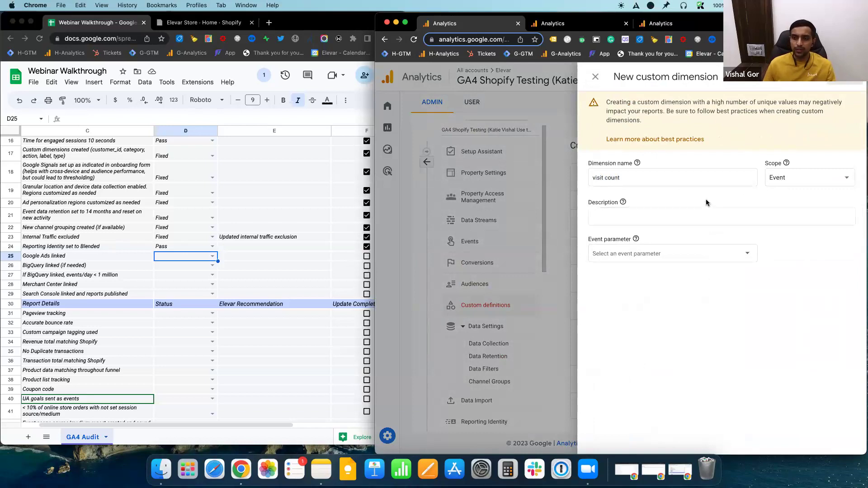
Set the scope of the "visit count" custom dimension to User and review the other scope options.
triple_click(657, 178)
left_click(625, 174)
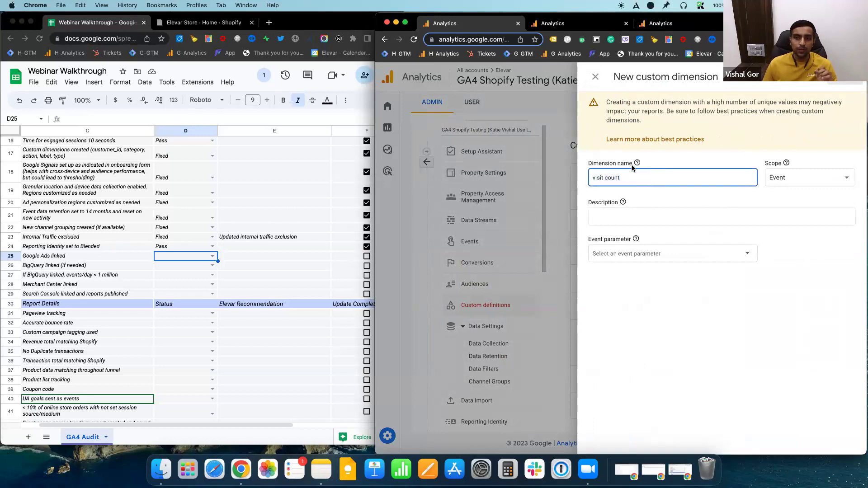
triple_click(636, 177)
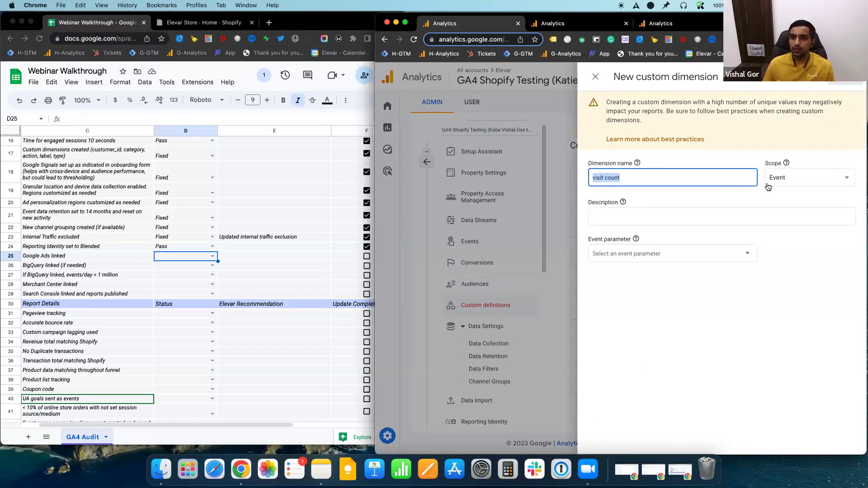
left_click(814, 181)
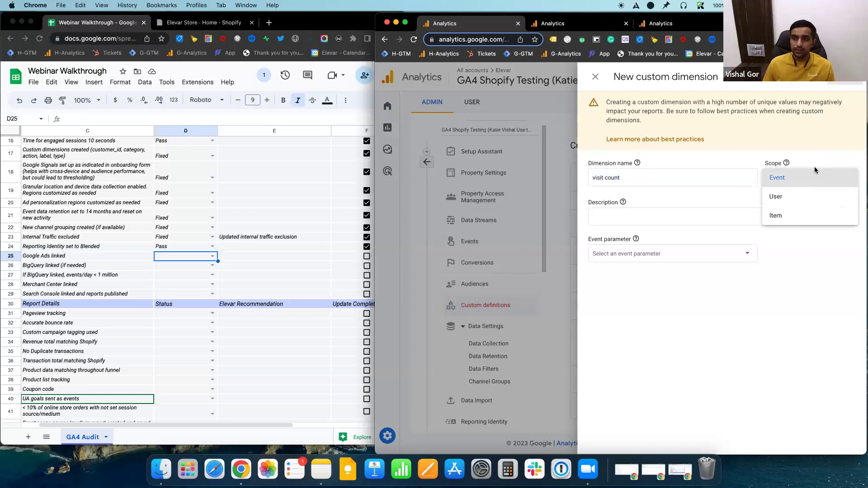
left_click(829, 159)
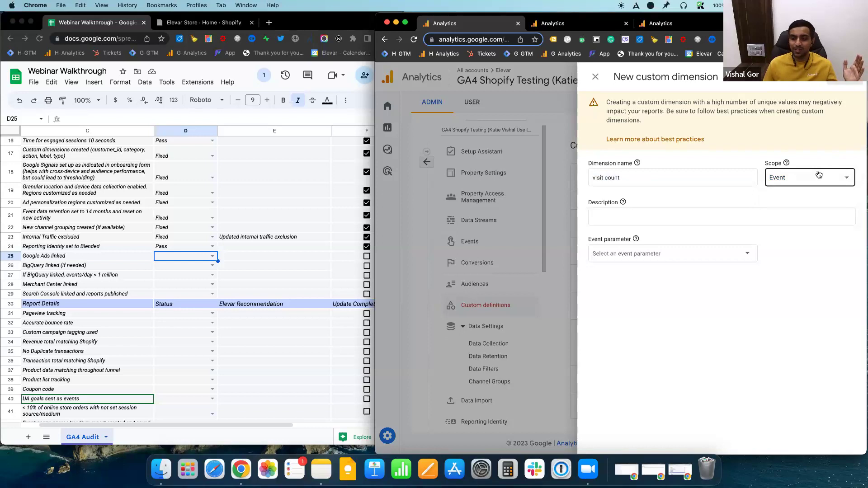
left_click(818, 183)
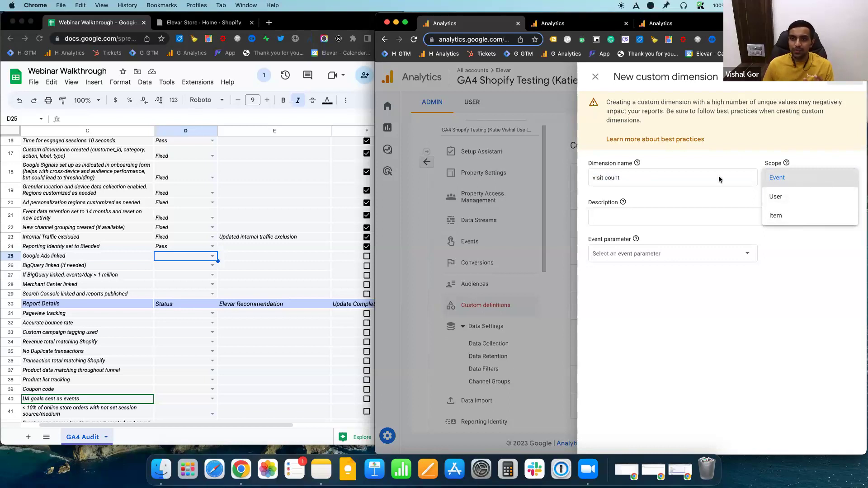
left_click(787, 203)
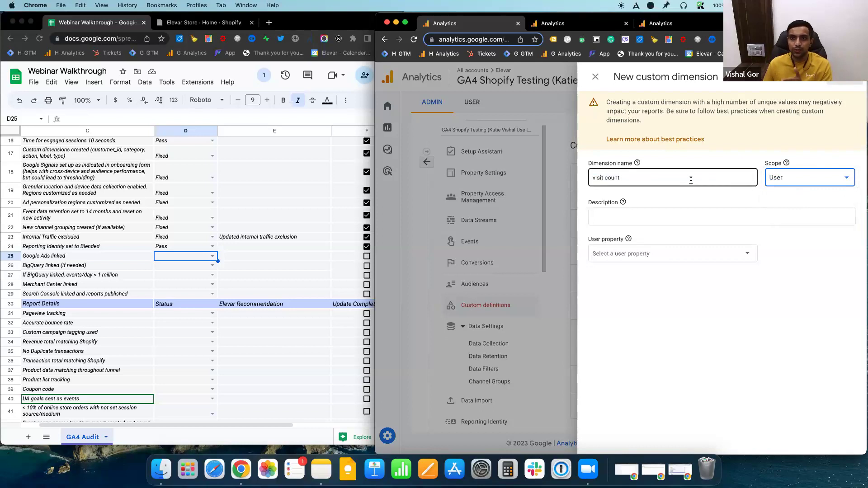
left_click(819, 177)
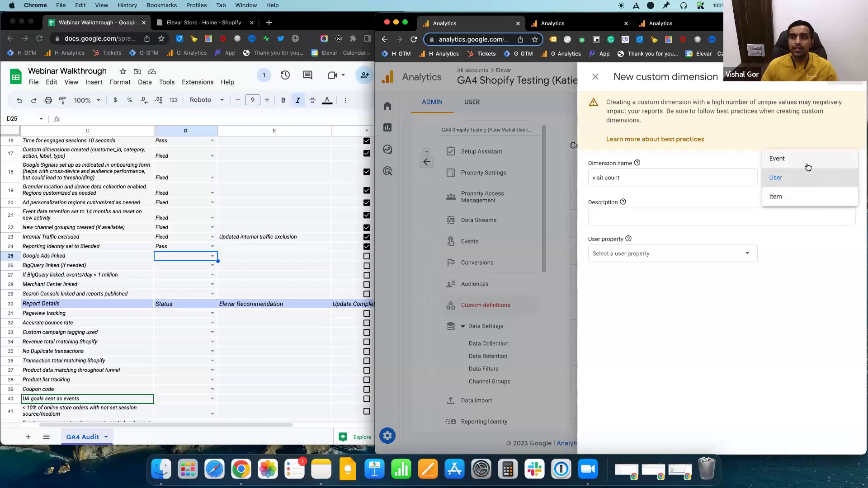
Rename the new custom dimension to "nav item name".
left_click(679, 176)
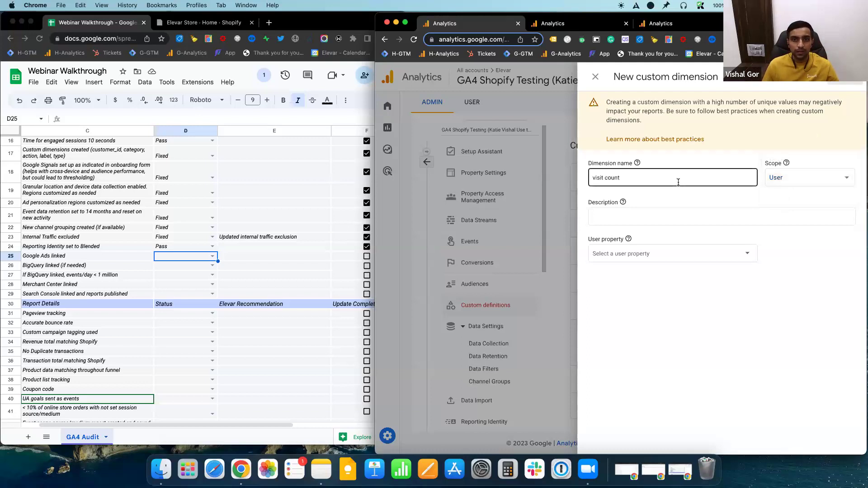
key("alt+shift+Left")
key("alt+shift+Left")
type("nav")
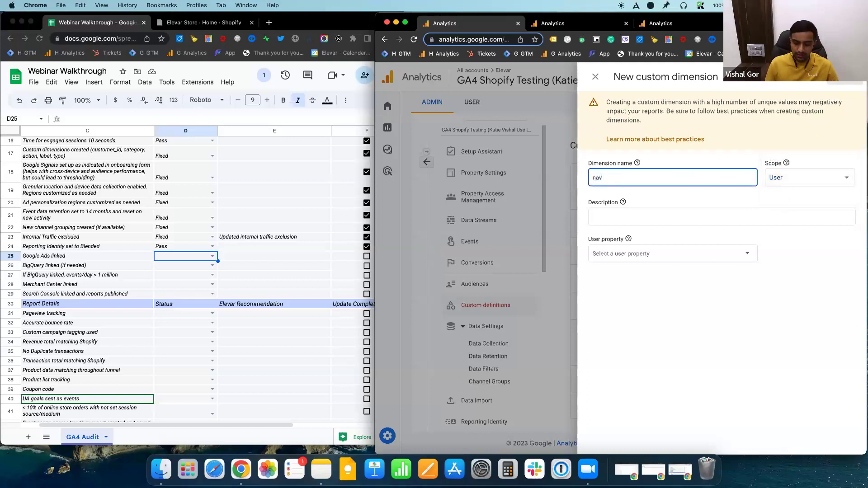
key("BackSpace")
key("BackSpace")
type("nav level")
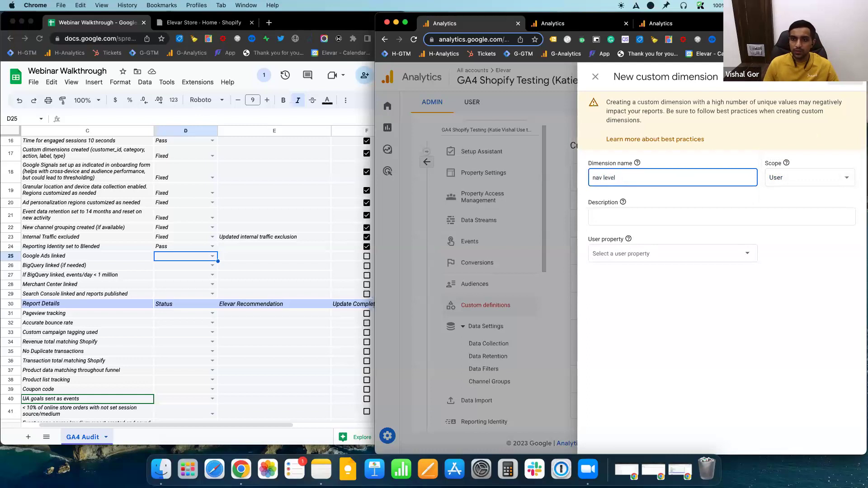
type(" 2")
type("item name")
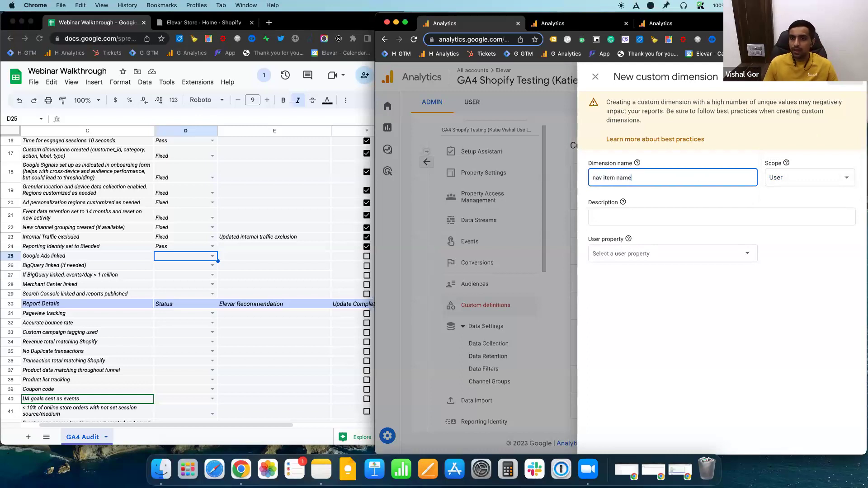
Set the scope of the "nav item name" custom dimension to Event.
left_click(814, 162)
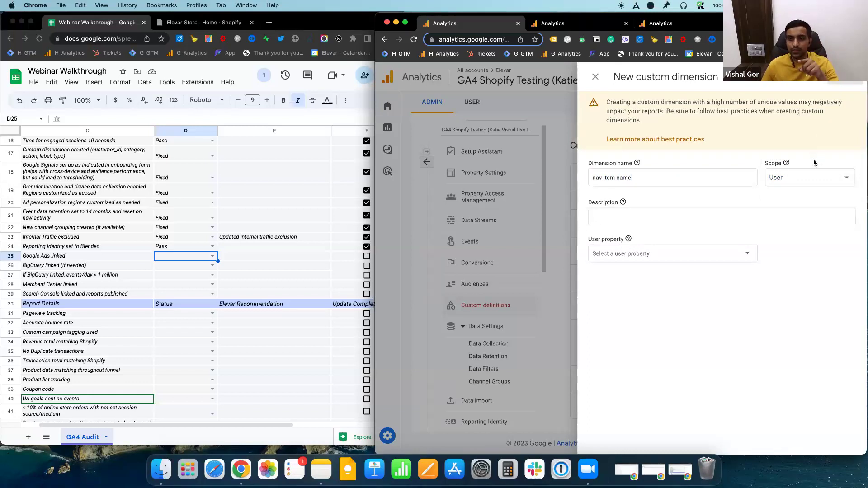
left_click(814, 176)
left_click(814, 174)
left_click(814, 174)
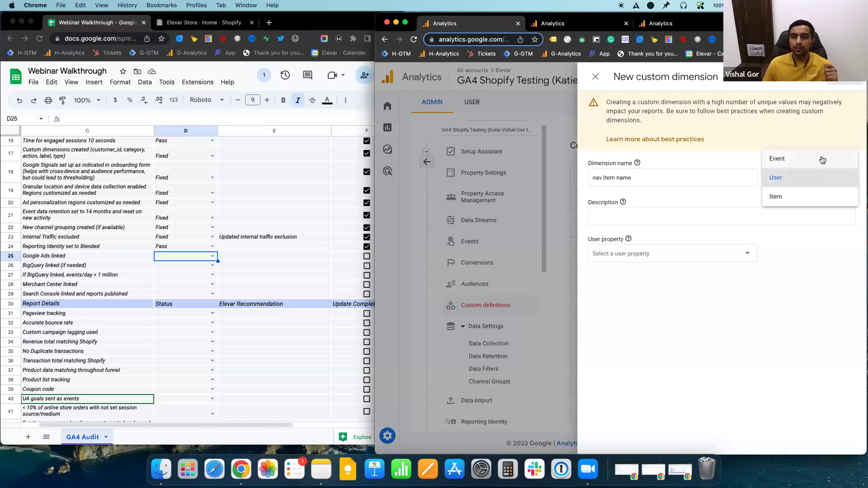
left_click(823, 160)
left_click(781, 220)
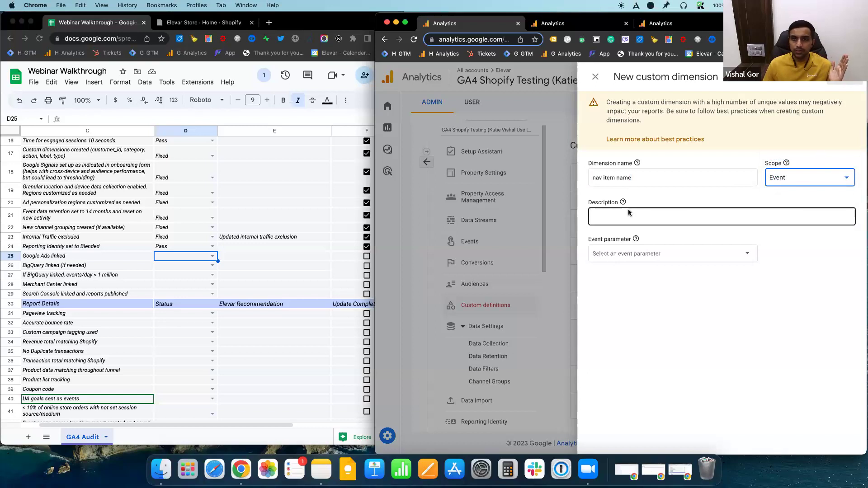
Look at the event parameters available for the "nav item name" custom dimension and close the list without choosing one.
left_click(622, 252)
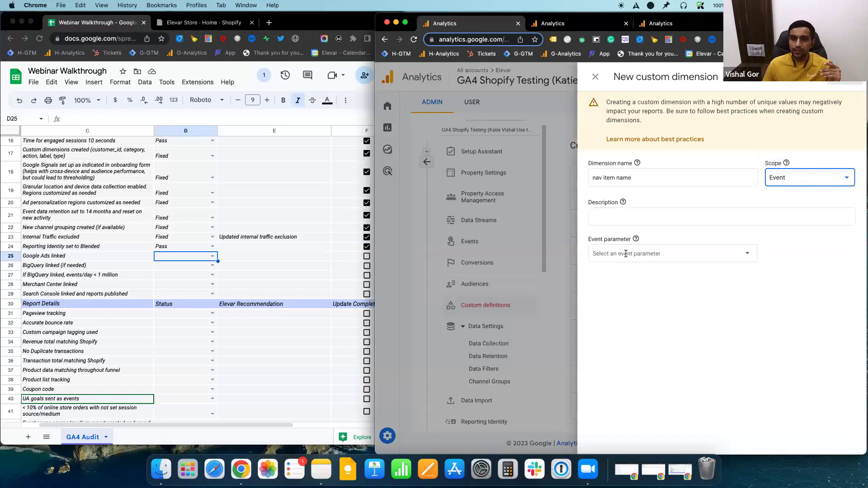
left_click(626, 254)
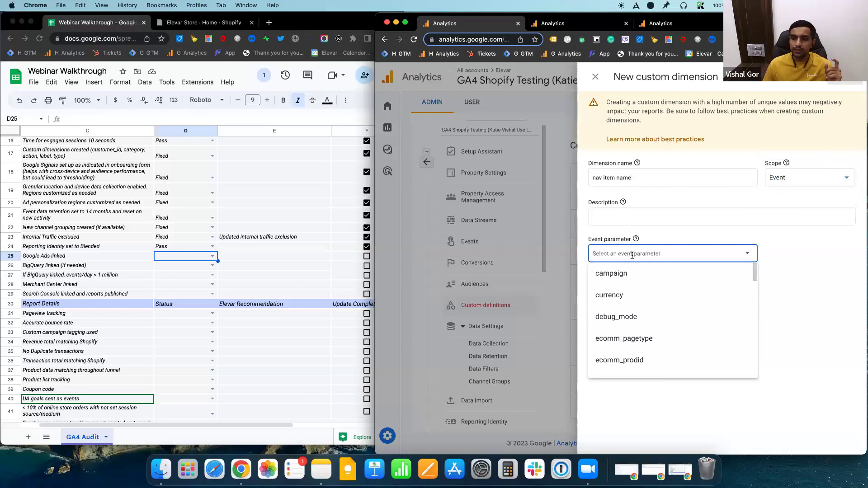
left_click(690, 247)
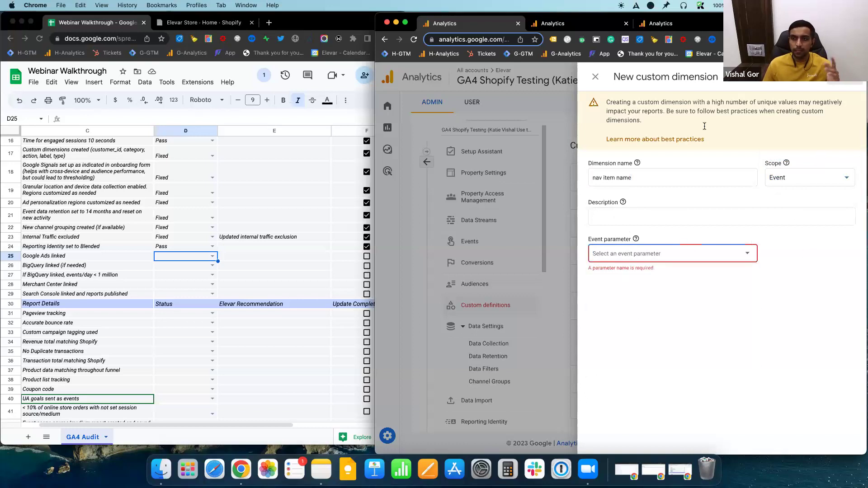
Open Google Tag Manager in a new browser tab.
key("super+t")
type("tag")
key("Return")
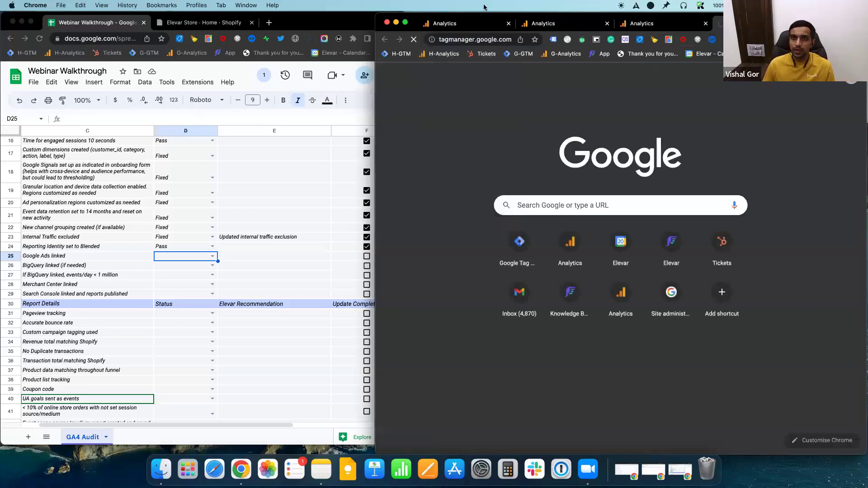
Return to the Analytics custom dimension form and enter nav_item_name as the event parameter.
left_click(459, 23)
left_click(703, 253)
type("a")
key("BackSpace")
type("nav_item_name")
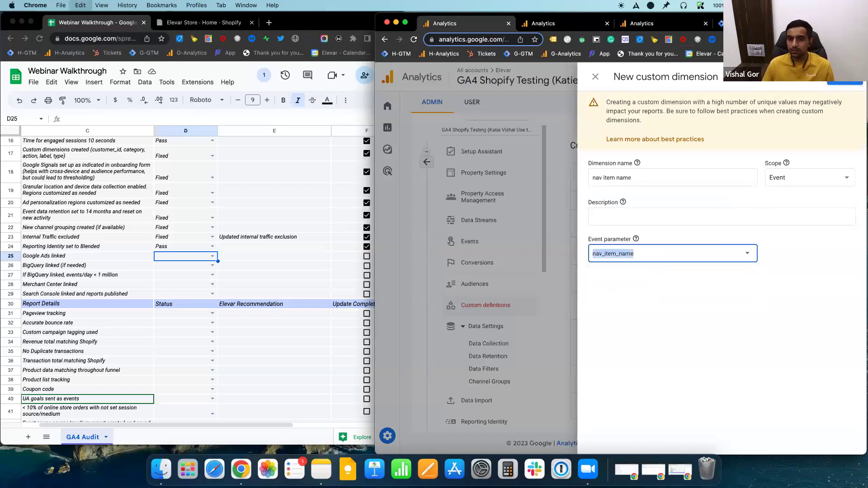
left_click(805, 279)
left_click(645, 253)
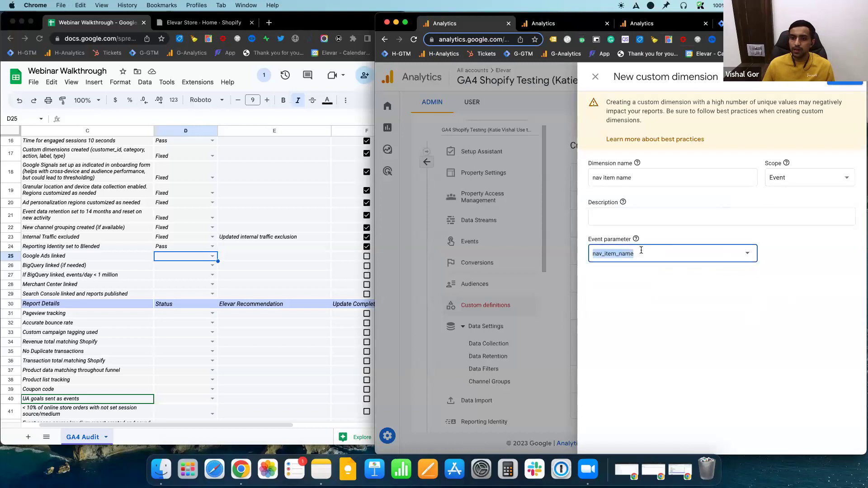
left_click(651, 249)
Switch to Tag Manager and open N Workspace in the elevar-gear.myshopify.com container.
left_click(719, 23)
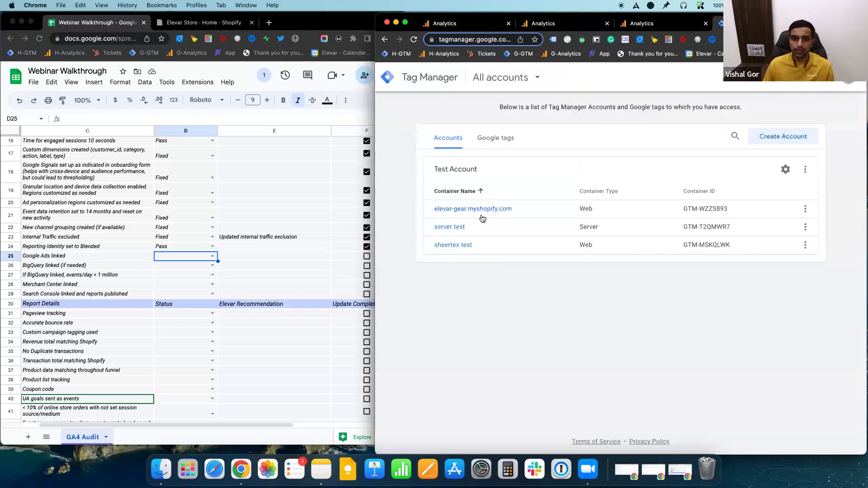
left_click(454, 210)
left_click(492, 23)
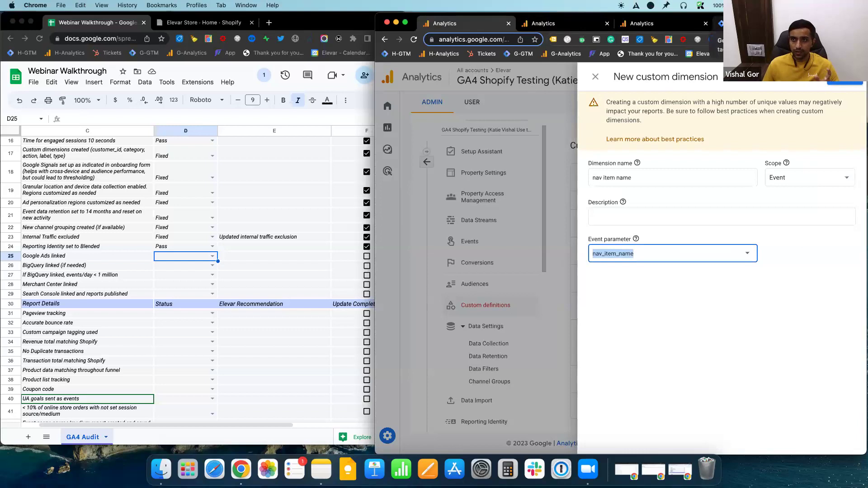
left_click(723, 23)
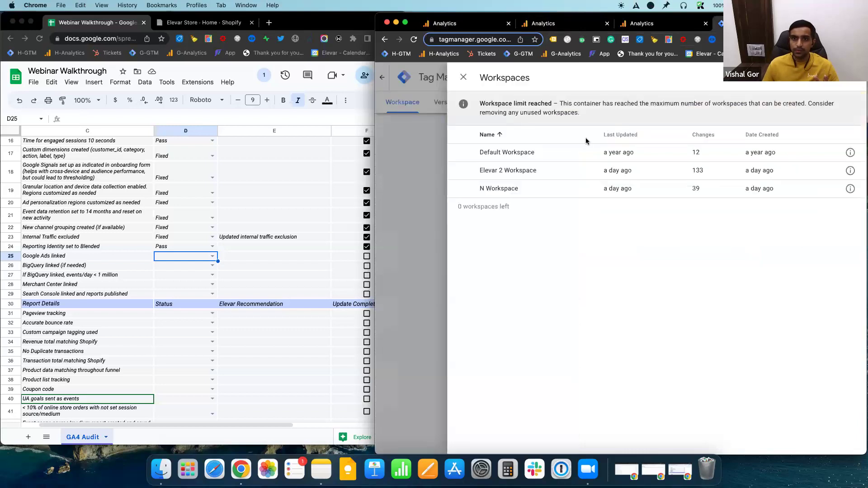
left_click(562, 188)
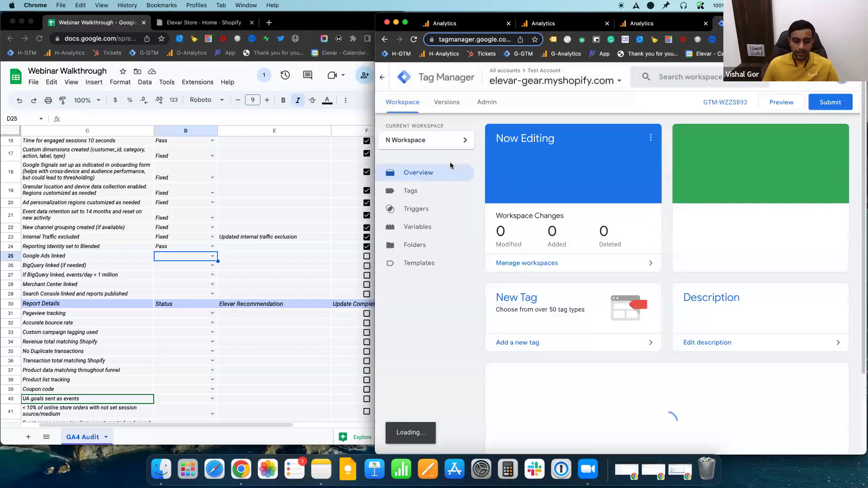
Filter the workspace's tags by "ga4" and open the GA4 Base Tag Configuration tag's settings for editing.
left_click(435, 193)
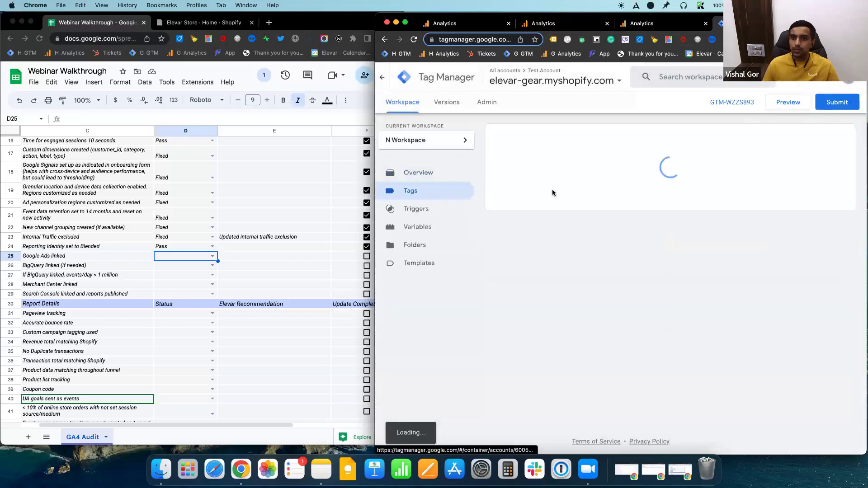
left_click(806, 136)
type("ga4")
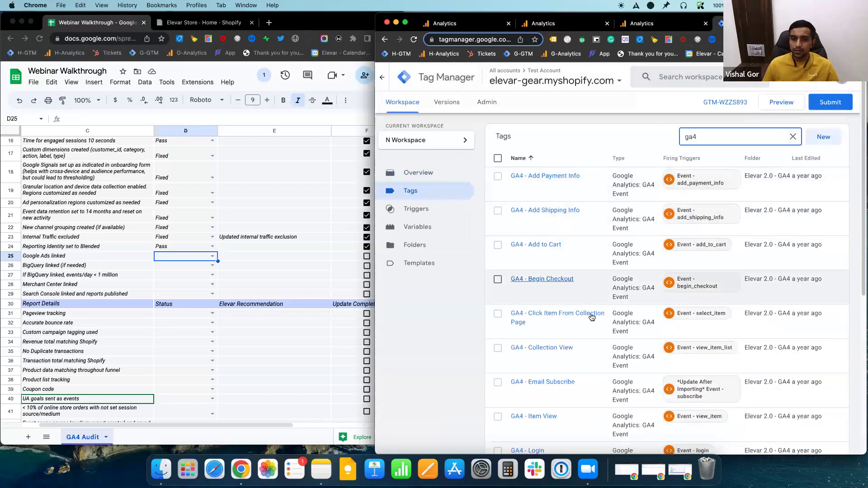
scroll(589, 325, "down", 10)
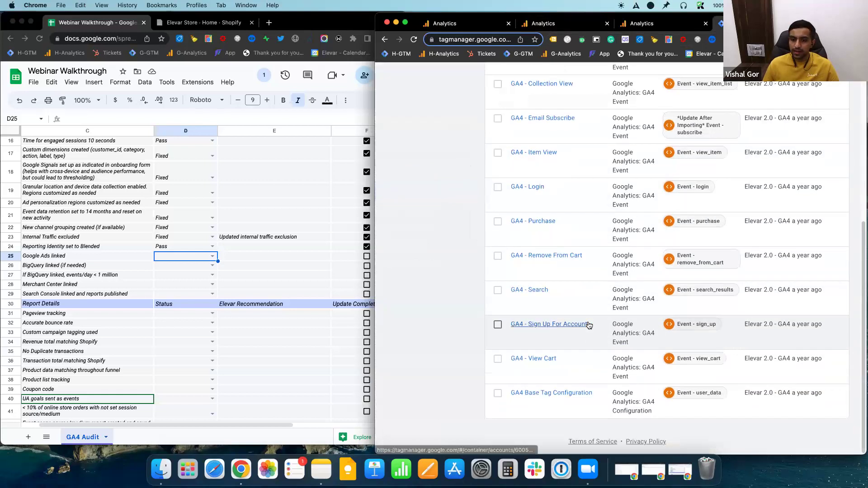
left_click(563, 395)
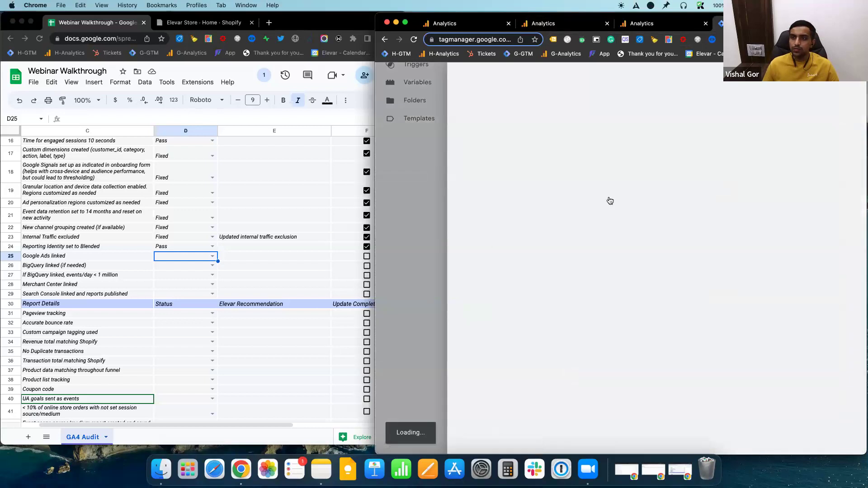
left_click(611, 212)
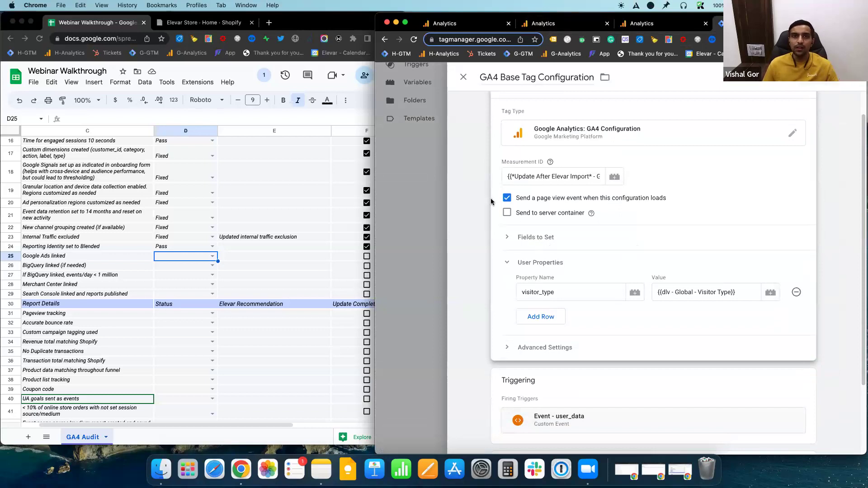
Add a second user property row named nav_item_name to the GA4 Base Tag Configuration.
scroll(544, 205, "up", 1)
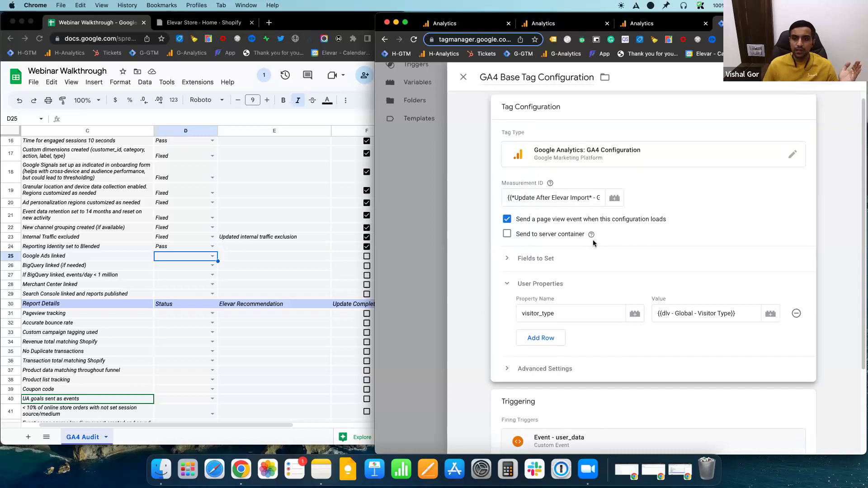
mouse_move(591, 234)
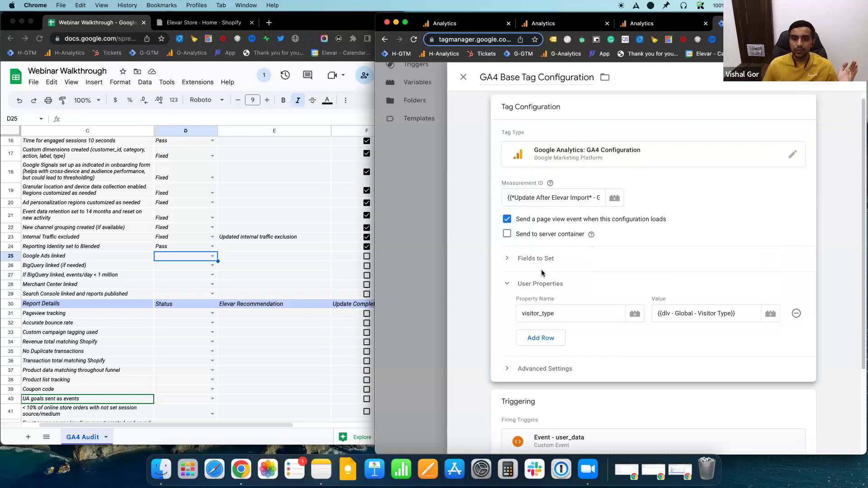
scroll(558, 313, "down", 1)
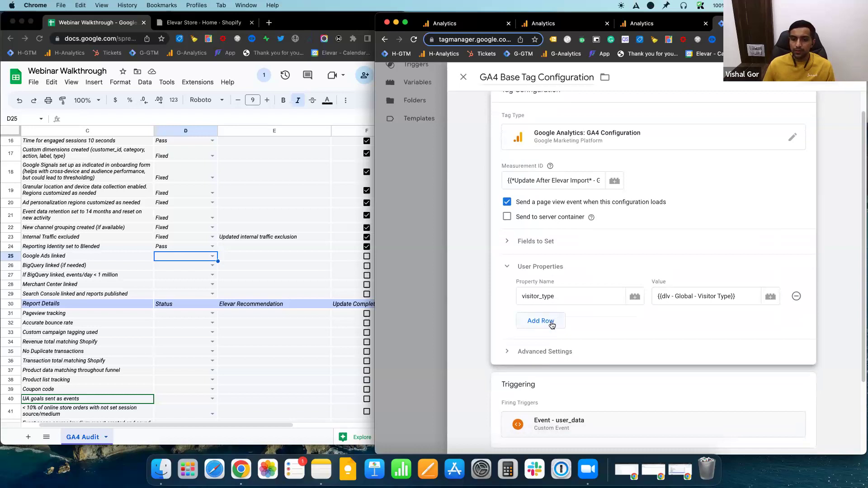
left_click(553, 325)
left_click(553, 319)
type("nav_item_name")
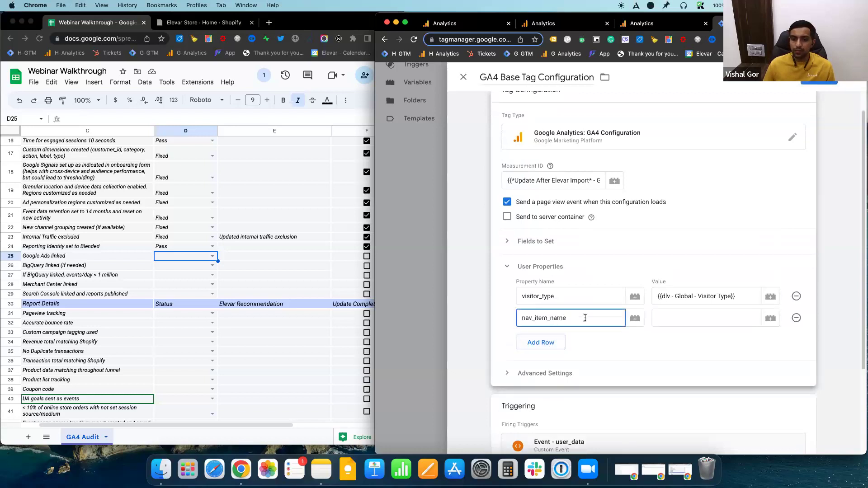
Remove the nav_item_name user property row and close the GA4 Base Tag Configuration tag.
left_click(797, 318)
key("Escape")
left_click(713, 177)
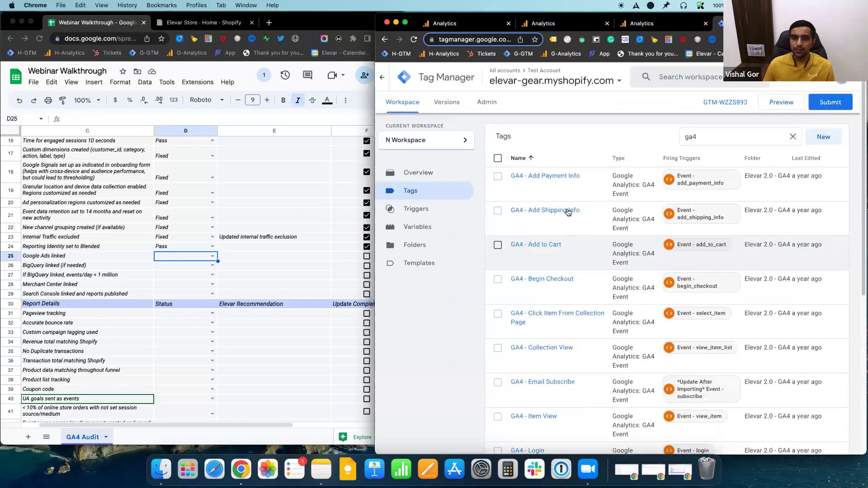
Open the GA4 - Add Payment Info tag and add an event parameter row named nav_item_name.
left_click(552, 176)
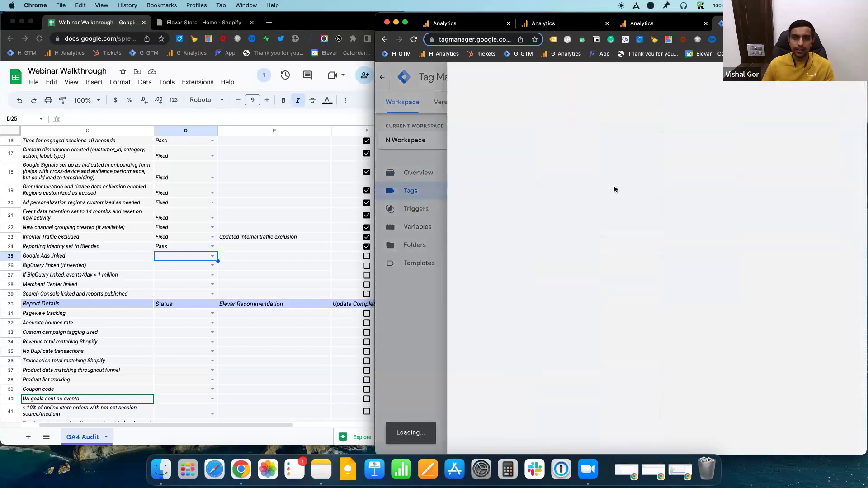
scroll(660, 248, "down", 1)
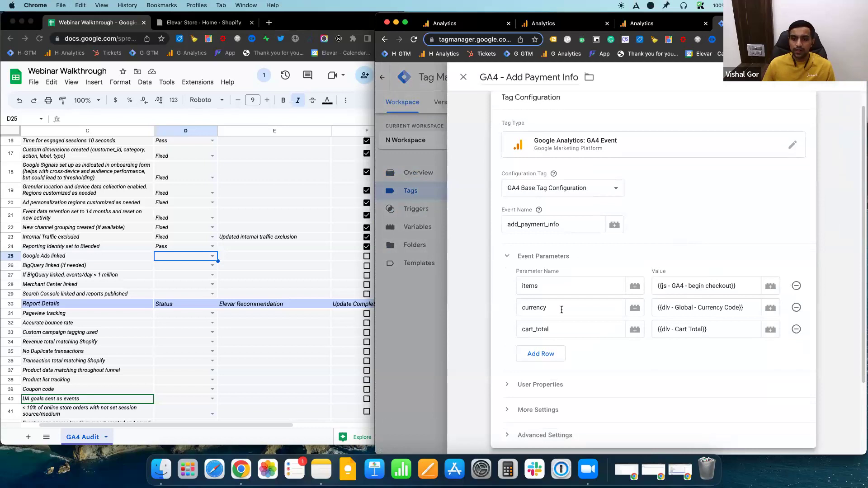
left_click(551, 355)
left_click(553, 356)
type("nav_item_name")
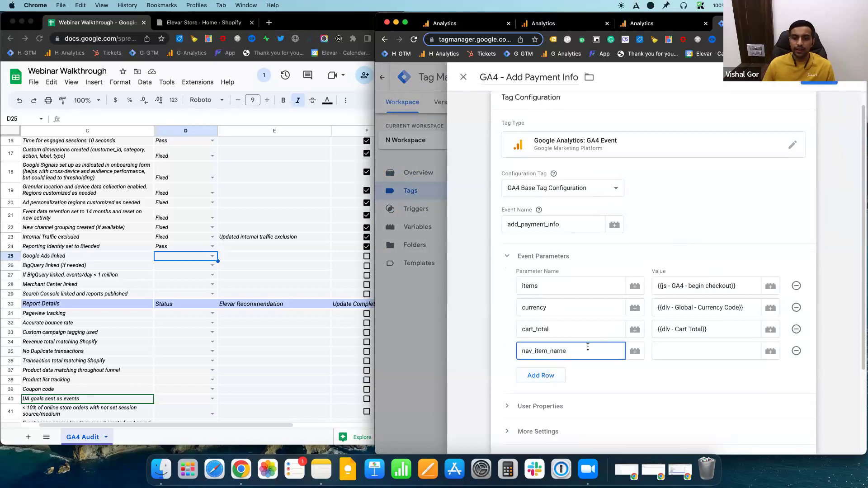
Set the nav_item_name event parameter's value to "{{ name of nav iteam ckcikjed}}" and close the tag configuration editing.
double_click(561, 352)
left_click(717, 349)
type("{{ name of na")
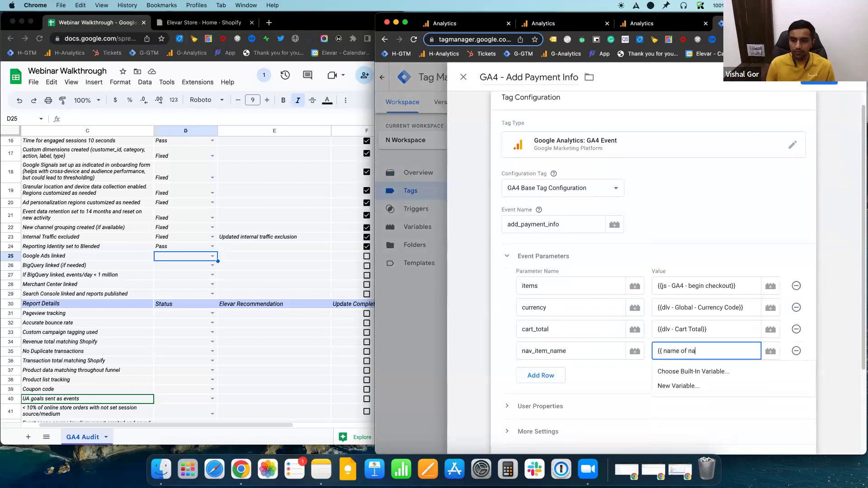
type("v iteam ckcikjed")
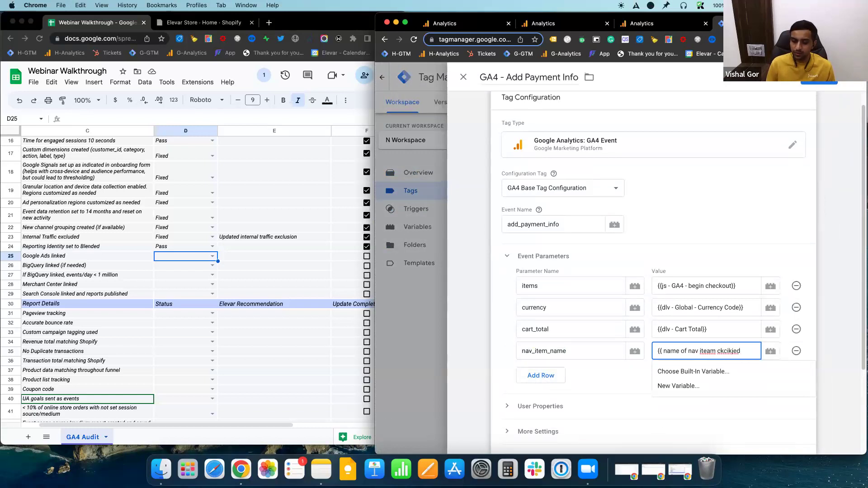
type("}}")
left_click(830, 82)
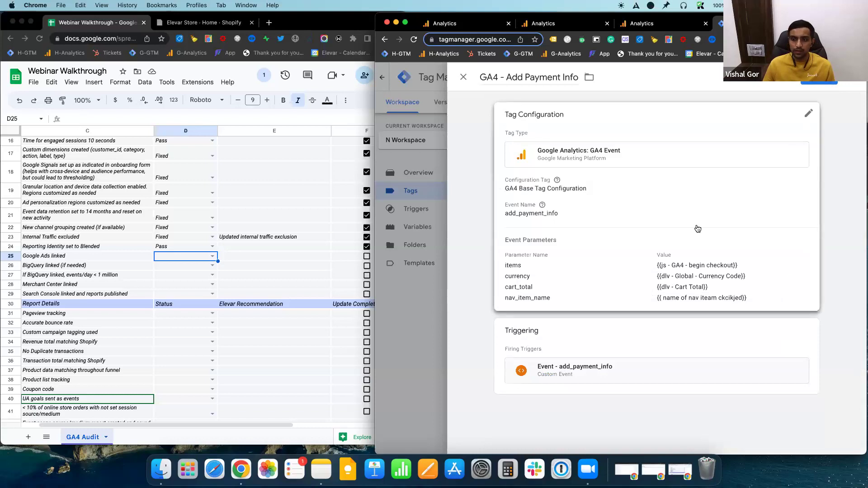
Reopen the GA4 - Add Payment Info tag's configuration and highlight the nav_item_name parameter name.
left_click(683, 271)
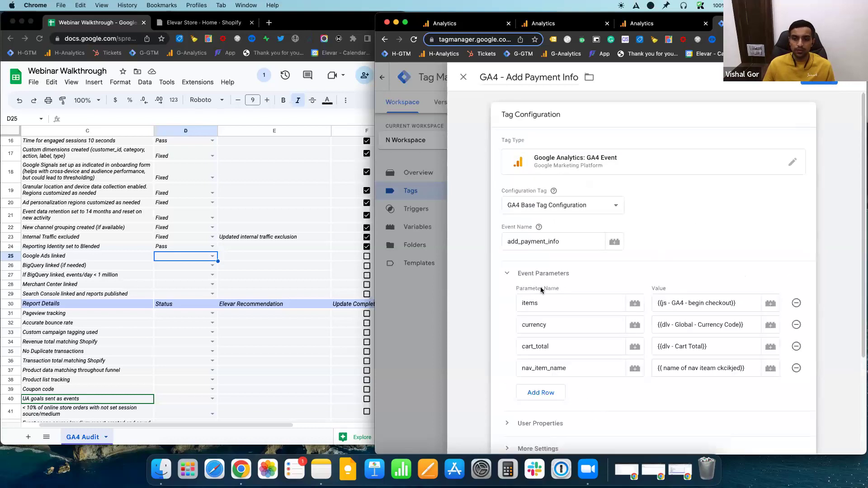
left_click(581, 366)
double_click(581, 366)
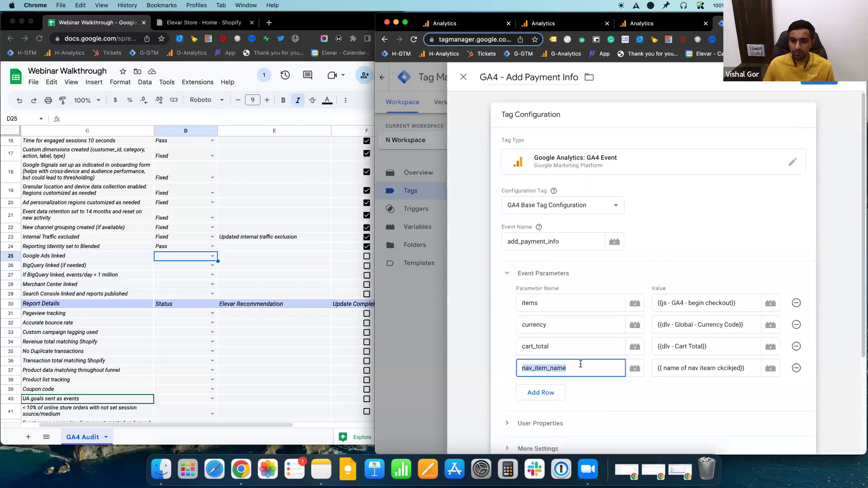
Switch to the new custom dimension form in Analytics and examine its dimension name and its event parameter nav_item_name.
left_click(484, 24)
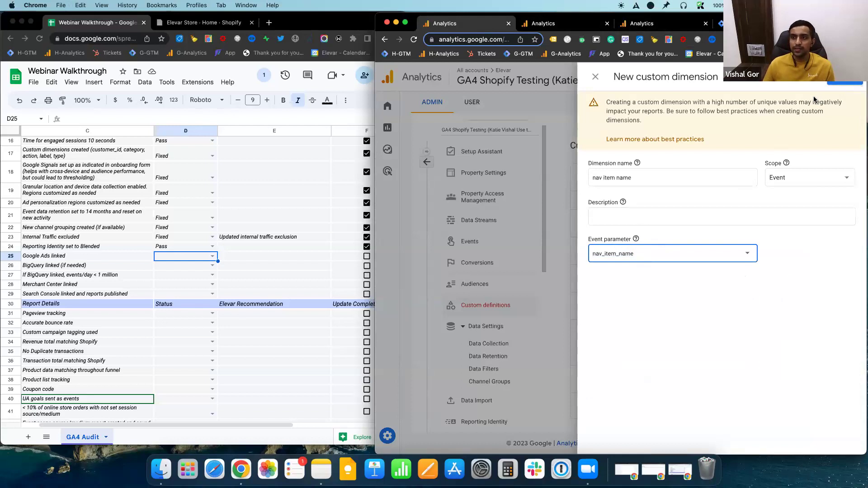
triple_click(673, 178)
left_click(686, 164)
triple_click(682, 171)
left_click(681, 174)
left_click(588, 178)
left_click(631, 178)
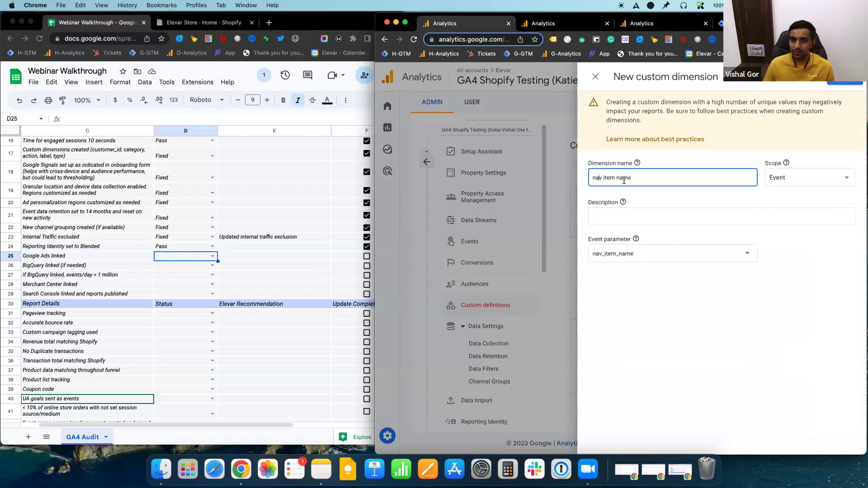
left_click(635, 254)
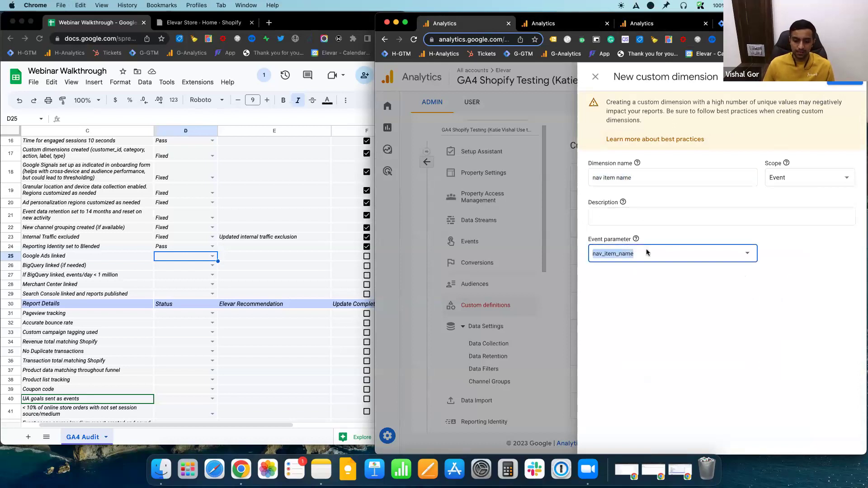
Recheck the parameter name in Tag Manager and save the event-scoped custom dimension nav item name in Analytics.
key("ctrl+Tab")
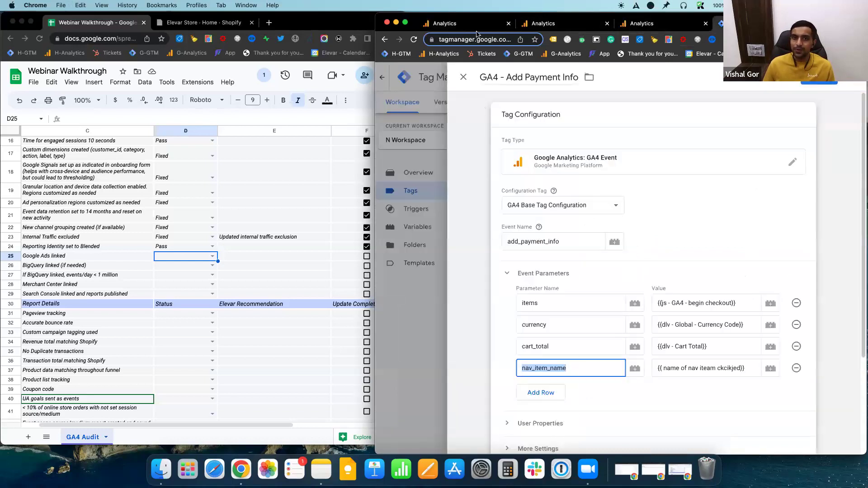
key("ctrl+Tab")
left_click(726, 231)
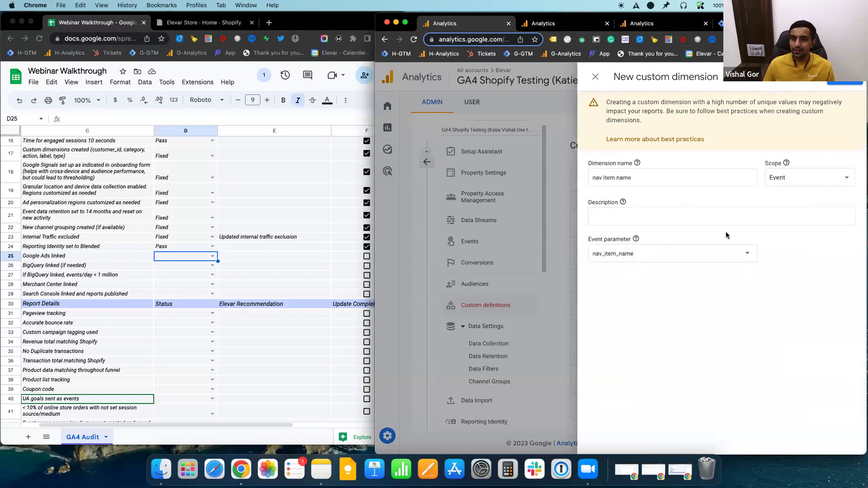
left_click(844, 83)
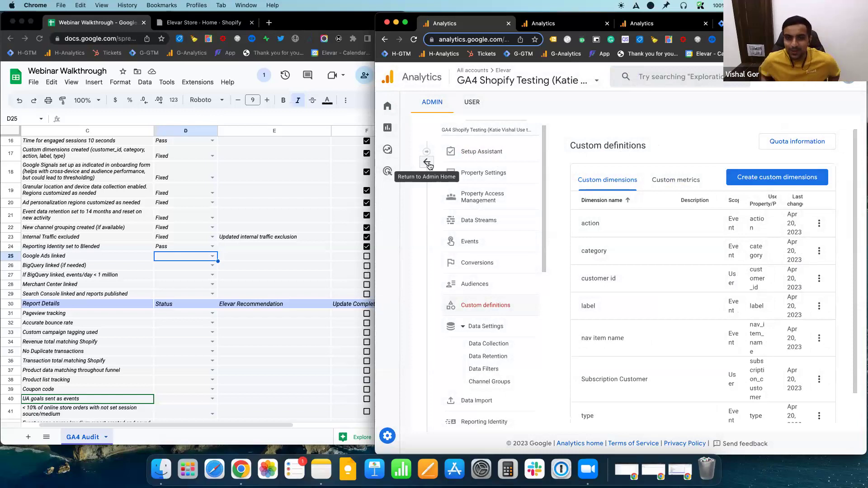
Return to the Analytics admin home and highlight the Google Ads, BigQuery and Merchant Center checklist items in C25:C28.
left_click(87, 253)
left_click(427, 162)
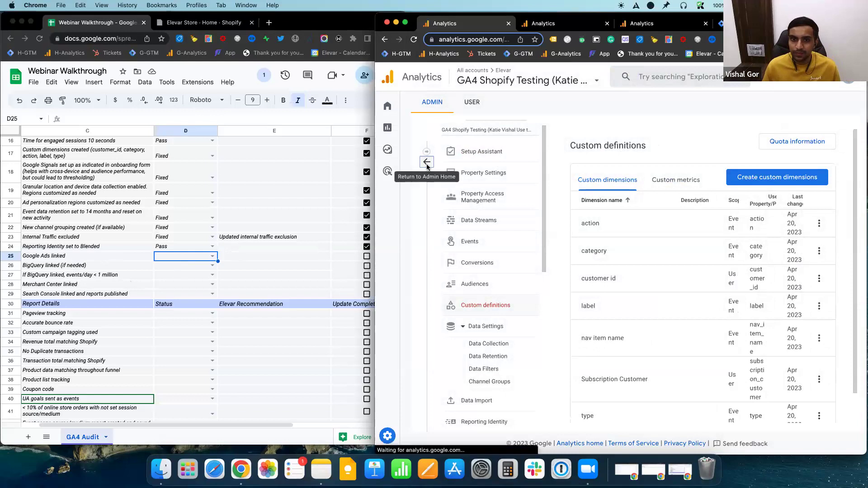
left_click(93, 260)
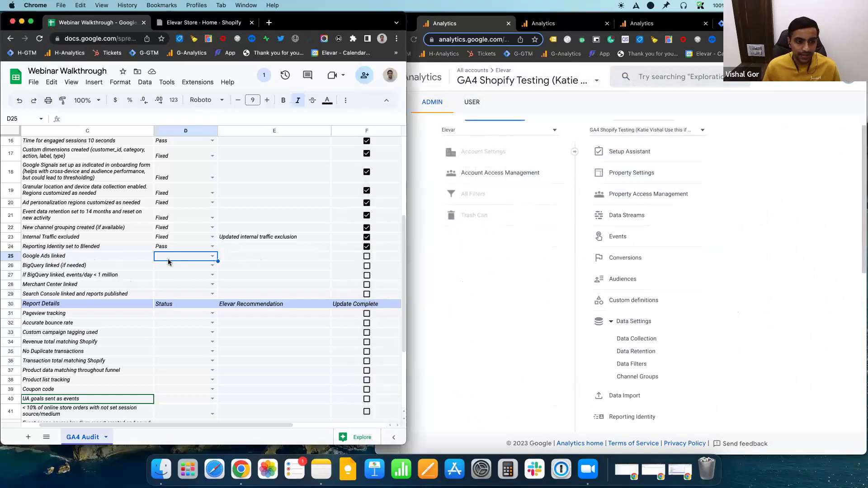
left_click(103, 256)
left_click_drag(103, 267, 99, 288)
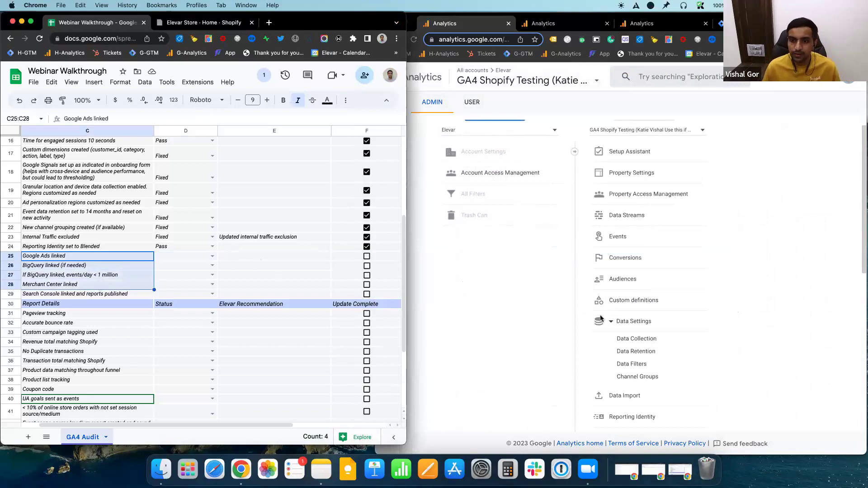
Open the Google Ads Links page among the GA4 property's product links.
left_click(541, 273)
scroll(638, 224, "down", 2)
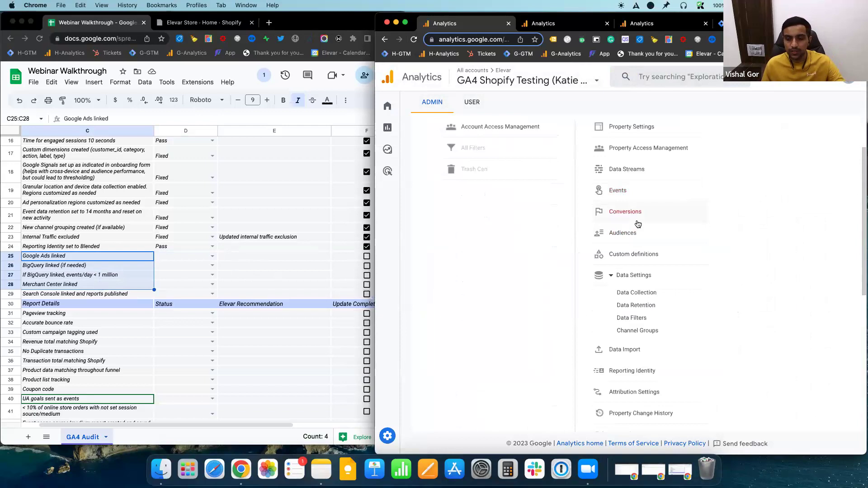
scroll(638, 224, "down", 3)
left_click(652, 220)
scroll(663, 223, "down", 4)
scroll(665, 224, "down", 3)
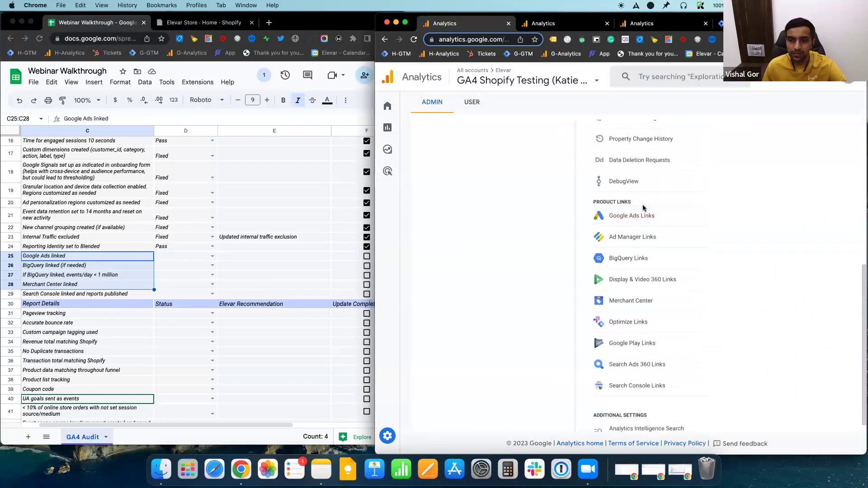
scroll(670, 199, "down", 1)
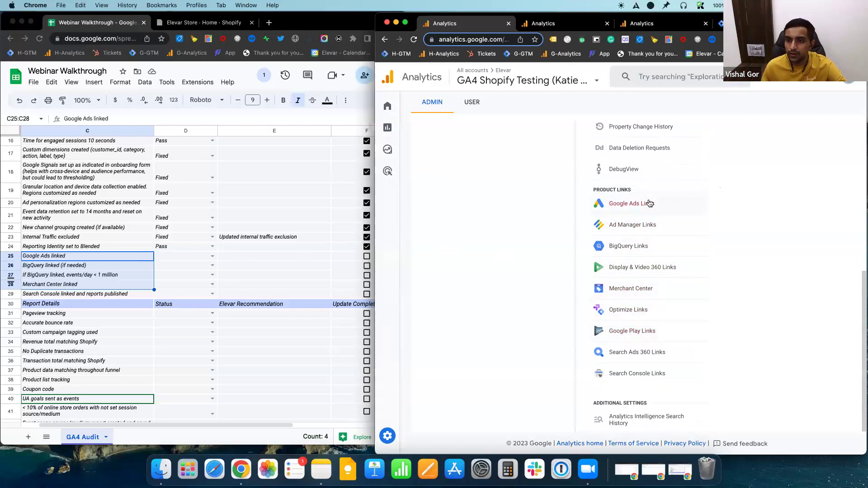
left_click(650, 203)
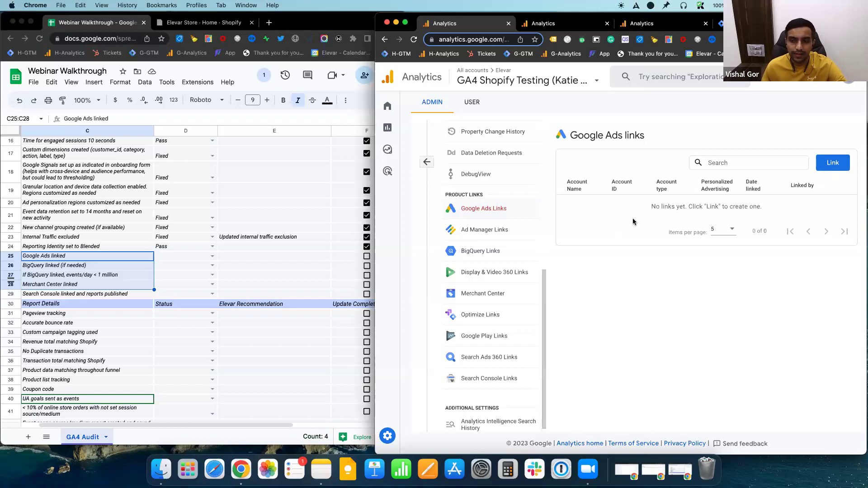
Set the status of the Google Ads linked checklist item to Needs Updating.
left_click(177, 258)
left_click(212, 256)
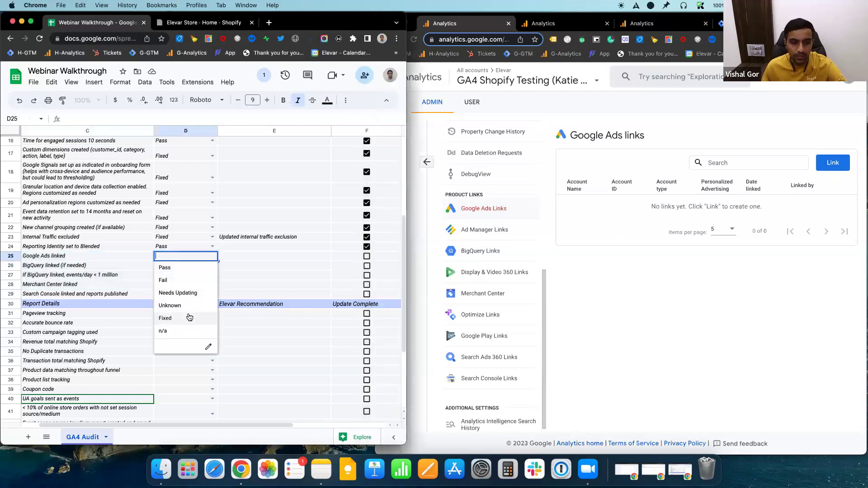
left_click(191, 293)
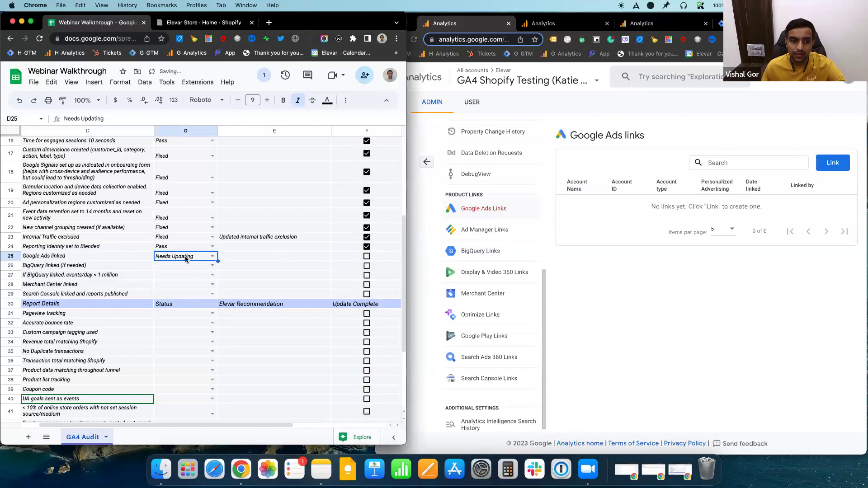
left_click(243, 257)
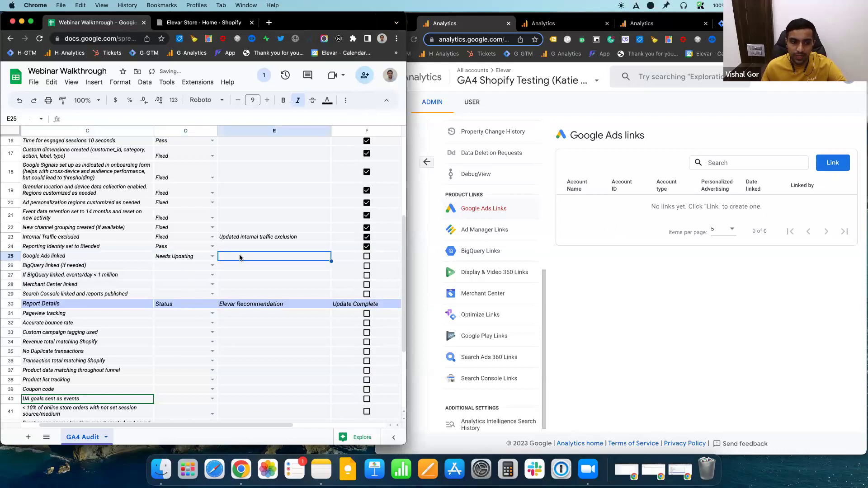
Select the BigQuery linked checklist item and open the GA4 property's BigQuery Links page to check it.
left_click(183, 267)
left_click(77, 268)
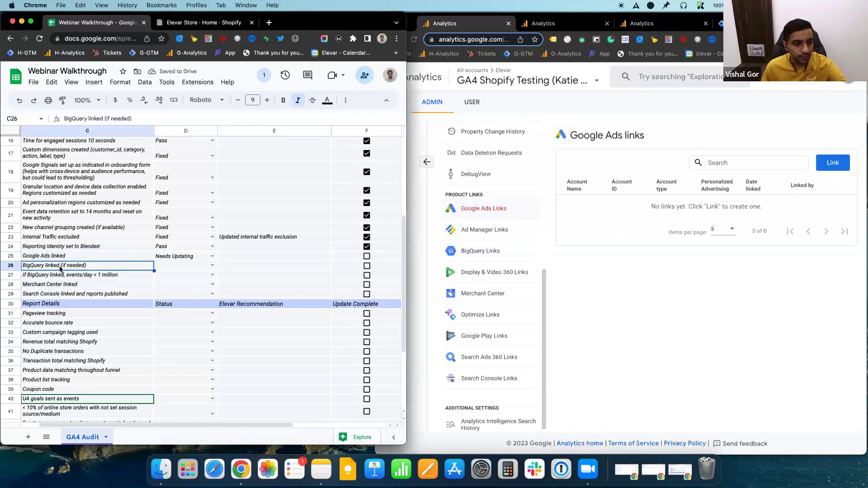
left_click(579, 254)
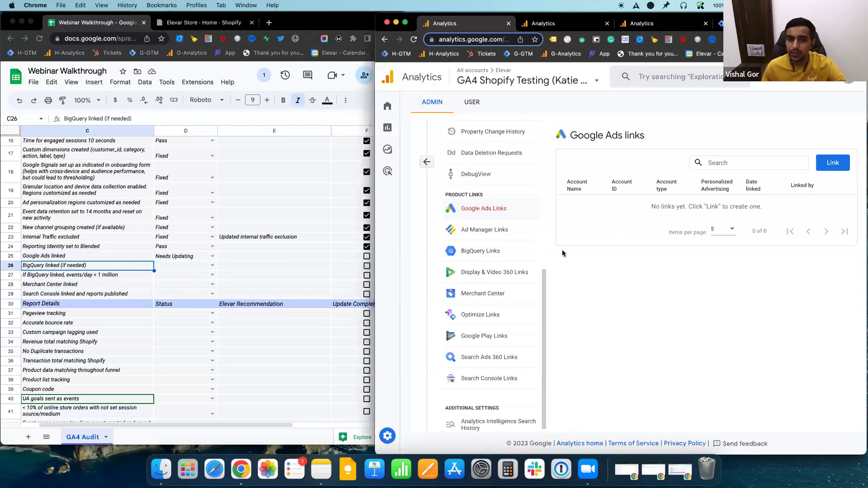
left_click(492, 258)
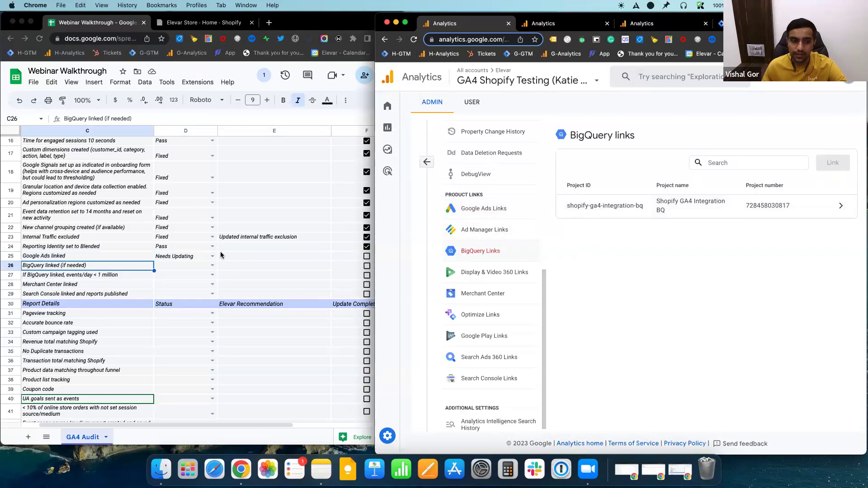
left_click(176, 271)
left_click(686, 268)
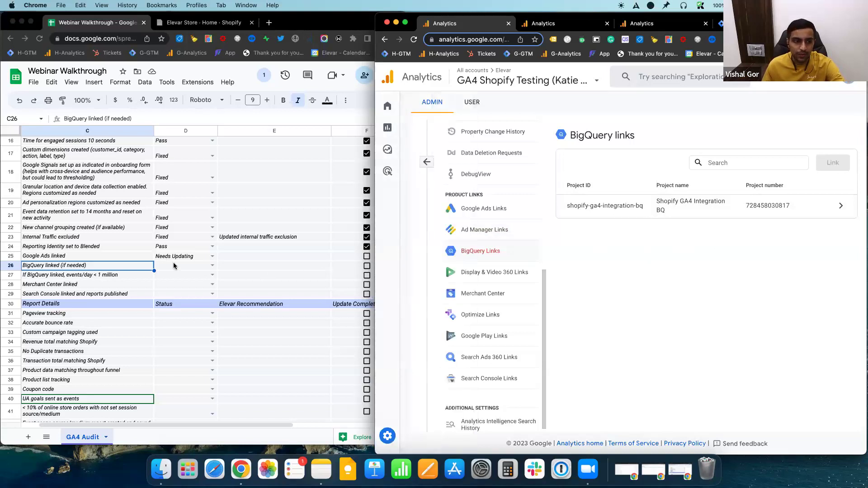
Set the status of the BigQuery linked checklist item to Pass and mark its update as complete.
left_click(133, 269)
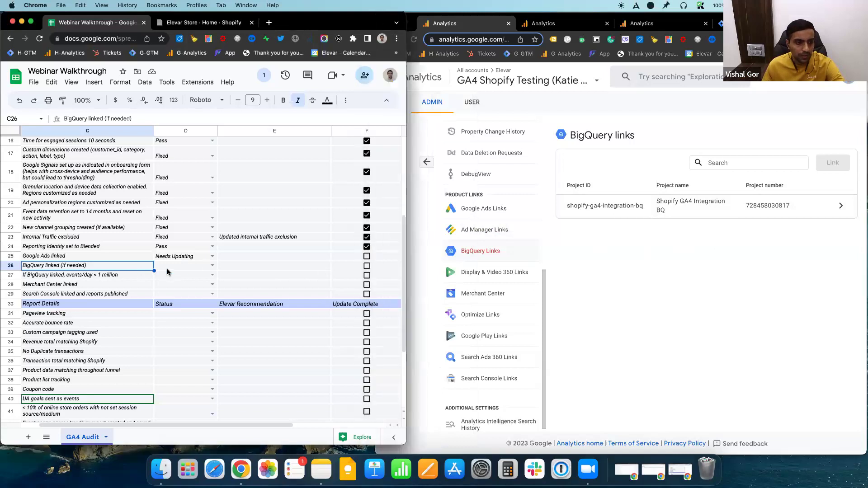
left_click(209, 267)
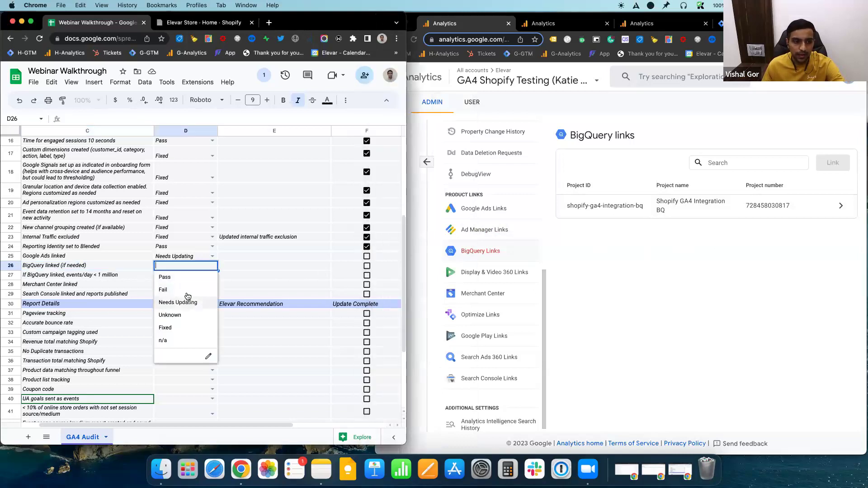
left_click(174, 277)
left_click(367, 266)
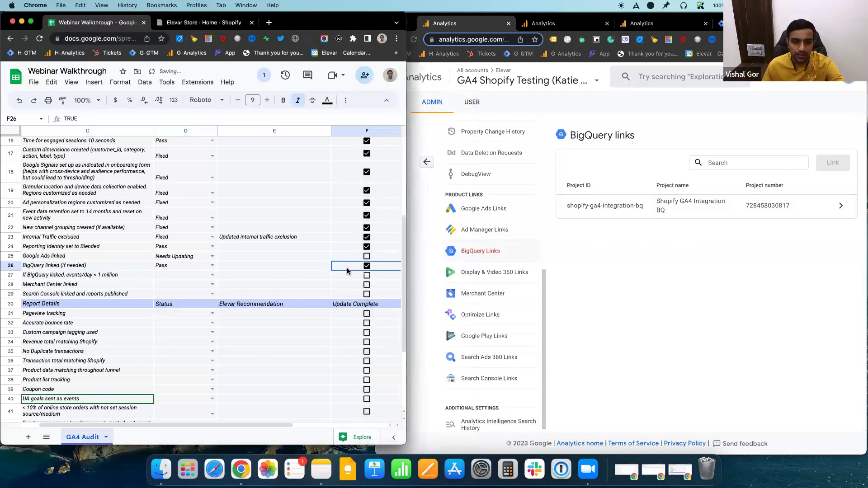
Select the checklist item on staying under 1 million events per day when BigQuery is linked, and return to the Analytics window.
left_click(177, 274)
left_click(122, 277)
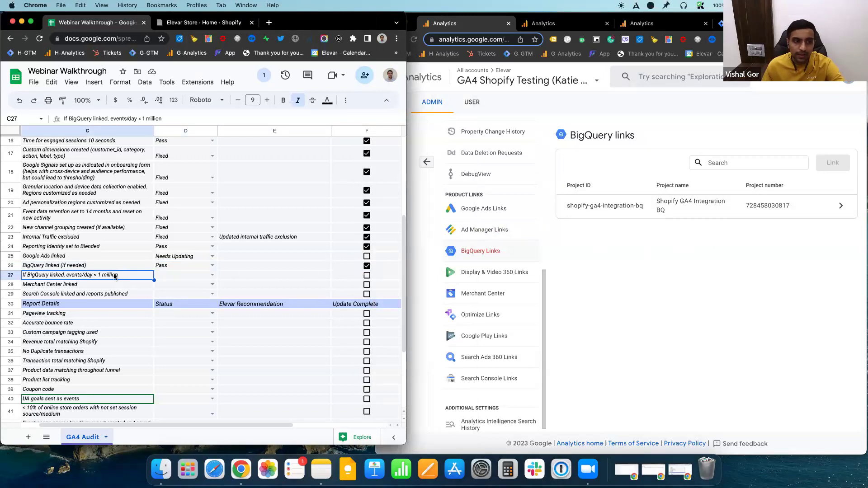
left_click(595, 32)
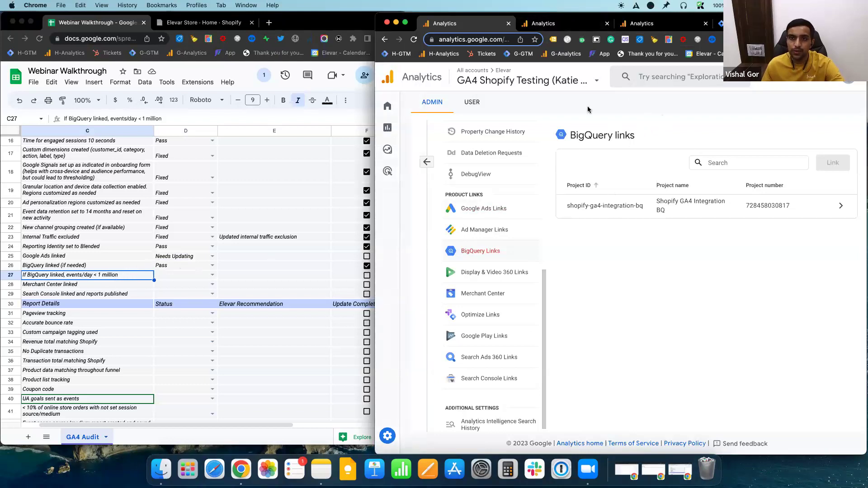
left_click(553, 18)
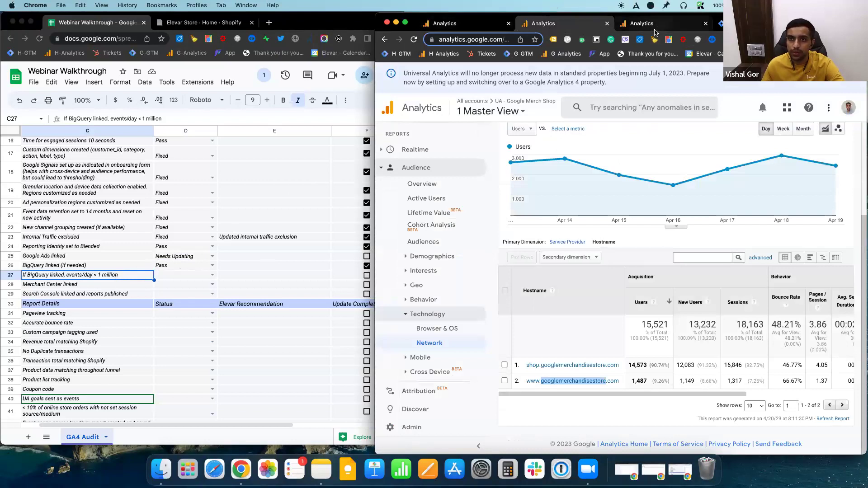
left_click(657, 30)
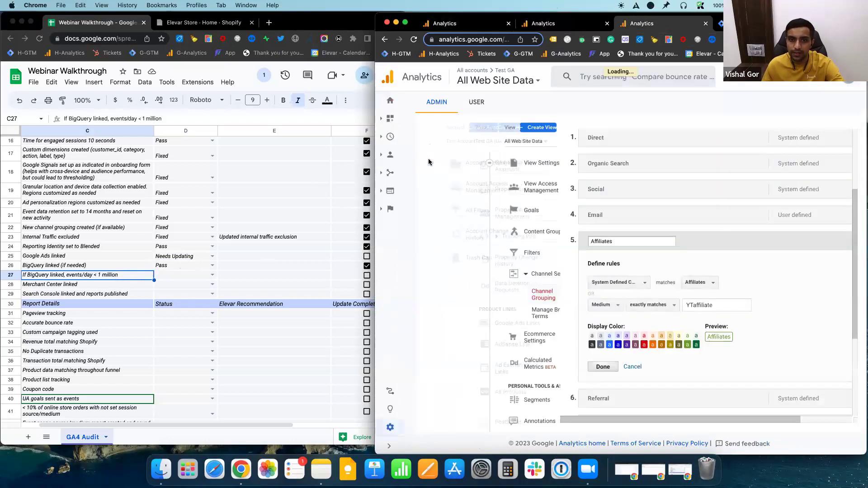
left_click(554, 25)
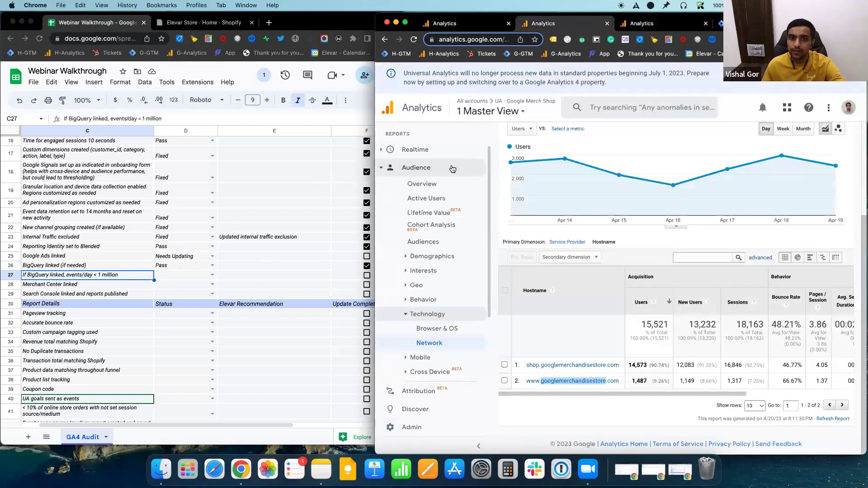
left_click(448, 23)
Open the GA4 property's Engagement Events report and limit it to Apr 11, 2023 to check the total daily event count.
mouse_move(402, 131)
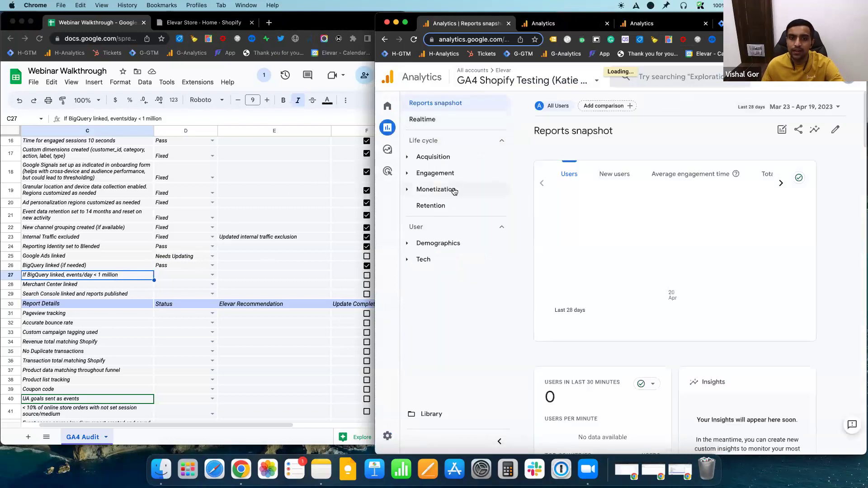
left_click(438, 174)
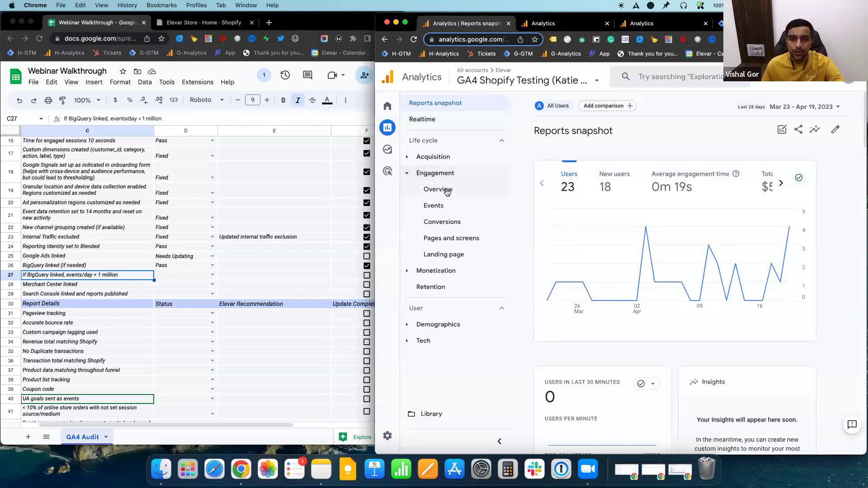
left_click(444, 208)
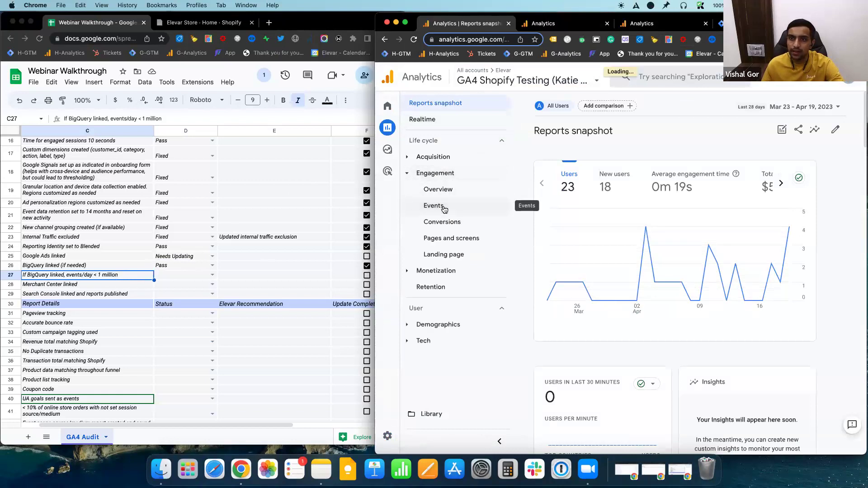
left_click(824, 111)
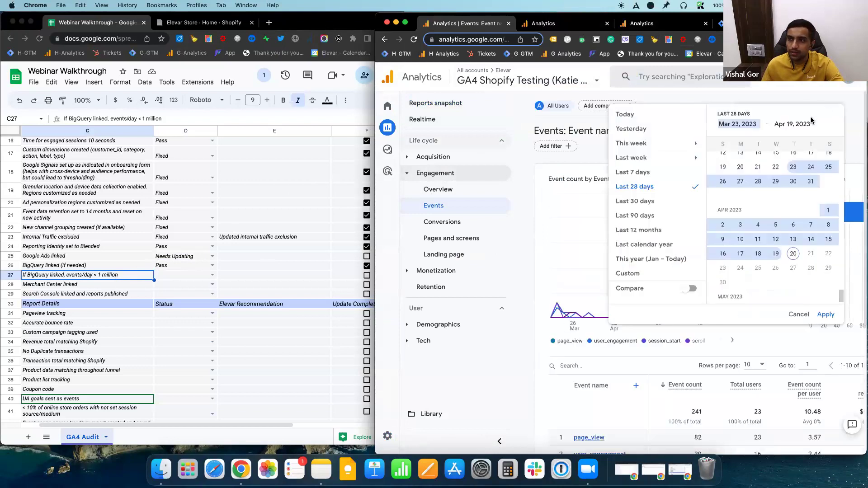
left_click(758, 237)
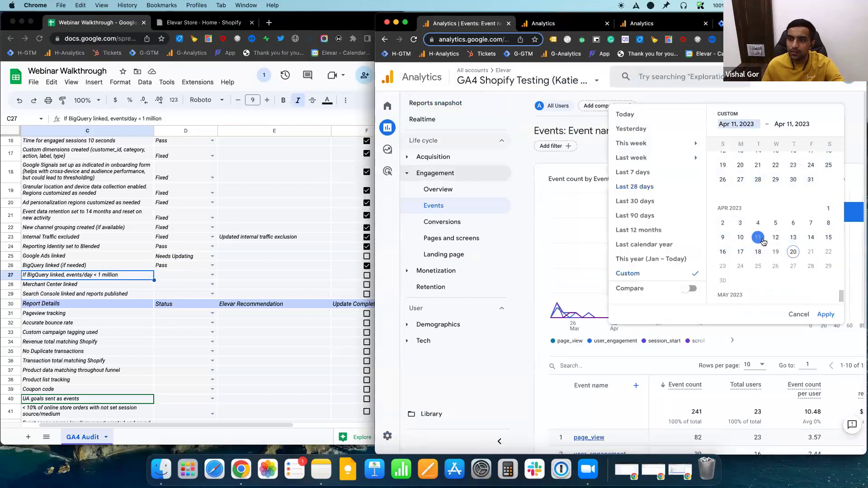
left_click(824, 313)
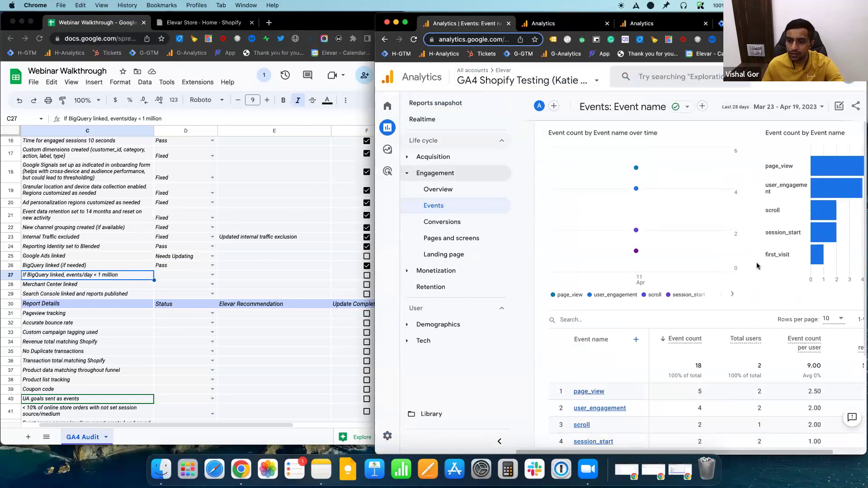
scroll(724, 244, "down", 3)
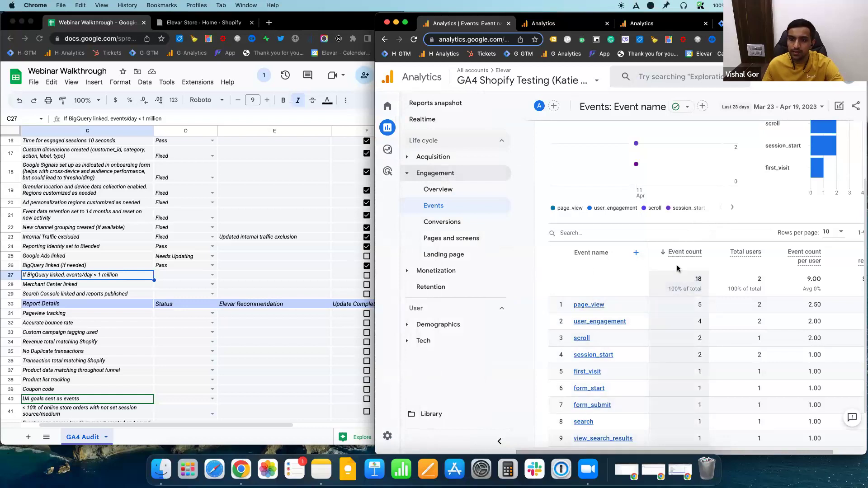
double_click(691, 278)
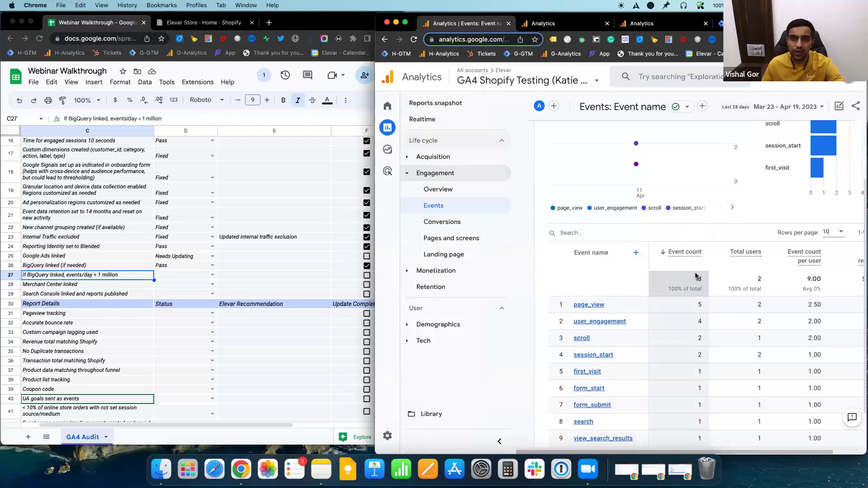
Return to the GA4 property's admin settings and open its BigQuery Links page.
left_click(522, 353)
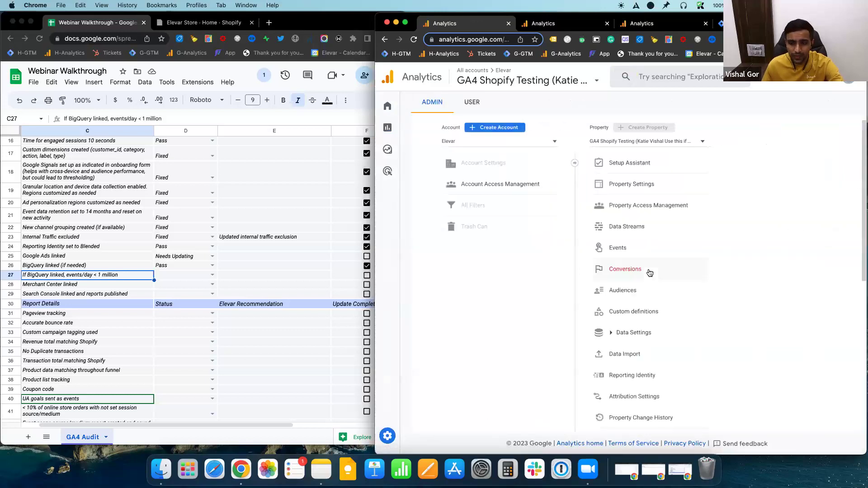
scroll(649, 272, "down", 8)
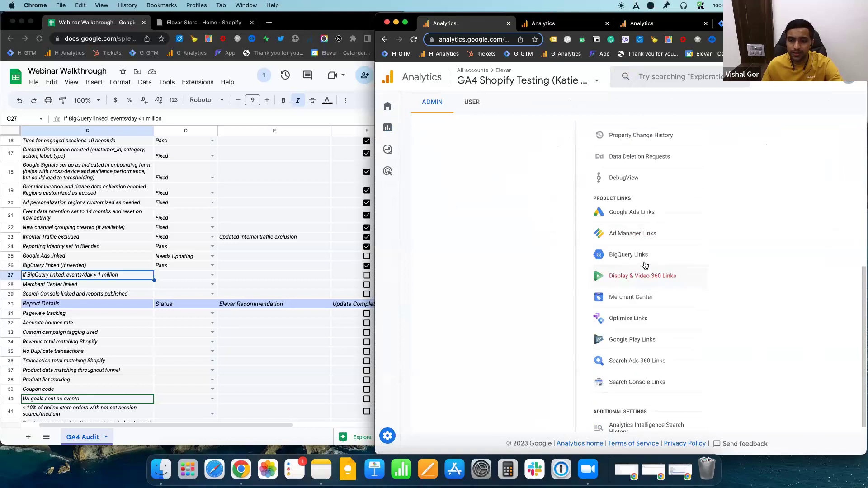
left_click(646, 263)
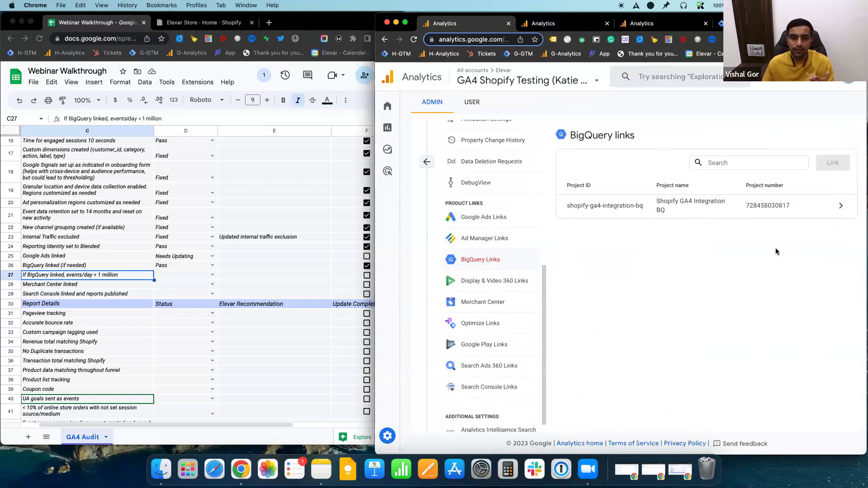
Set the status of the BigQuery events/day < 1 million checklist item to Pass and mark its update as complete.
left_click(174, 278)
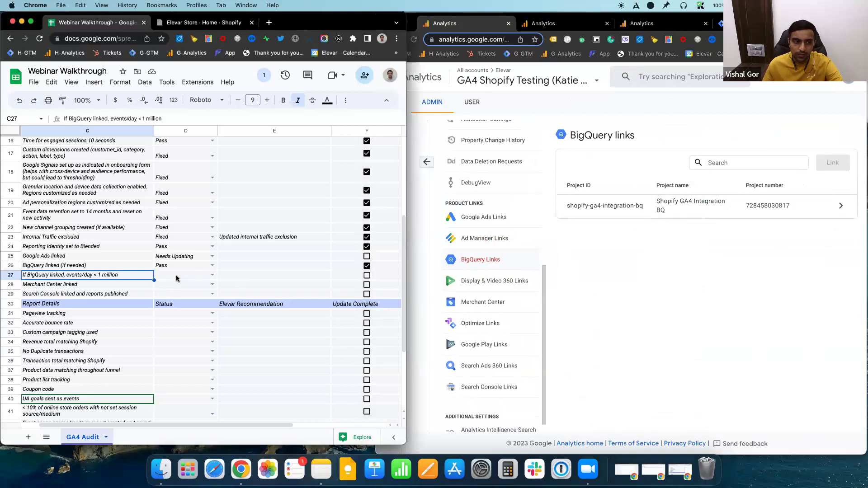
left_click(212, 275)
left_click(185, 291)
left_click(367, 276)
left_click(260, 278)
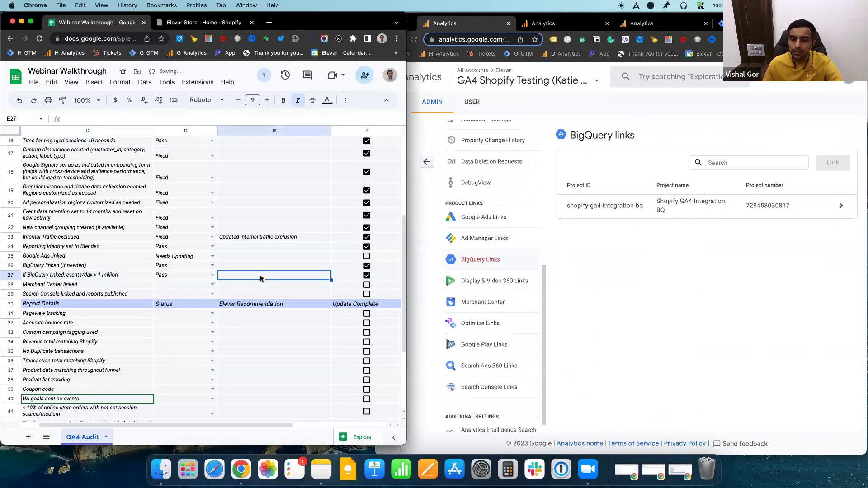
Select the Merchant Center linked checklist item and open the GA4 property's Merchant Center links page to check it.
left_click(686, 275)
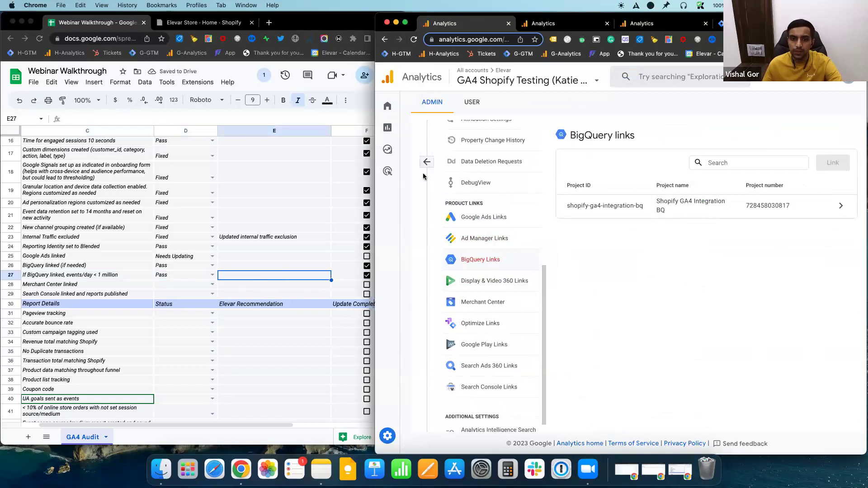
scroll(428, 197, "up", 8)
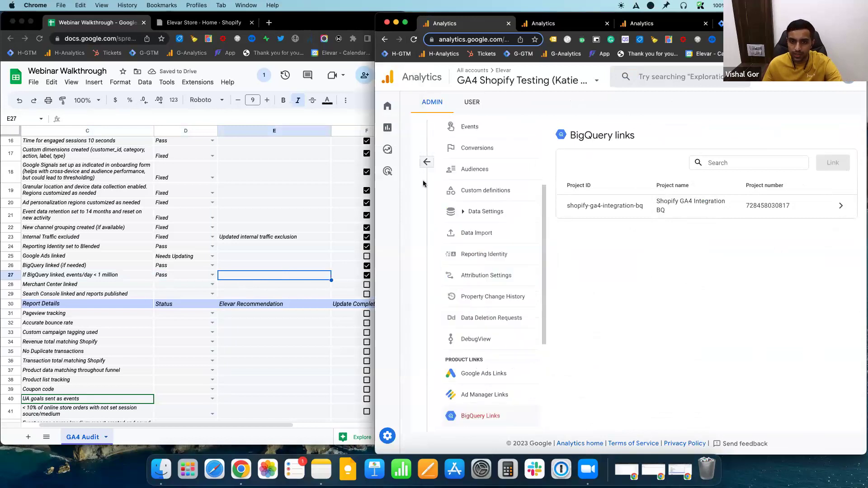
left_click(192, 290)
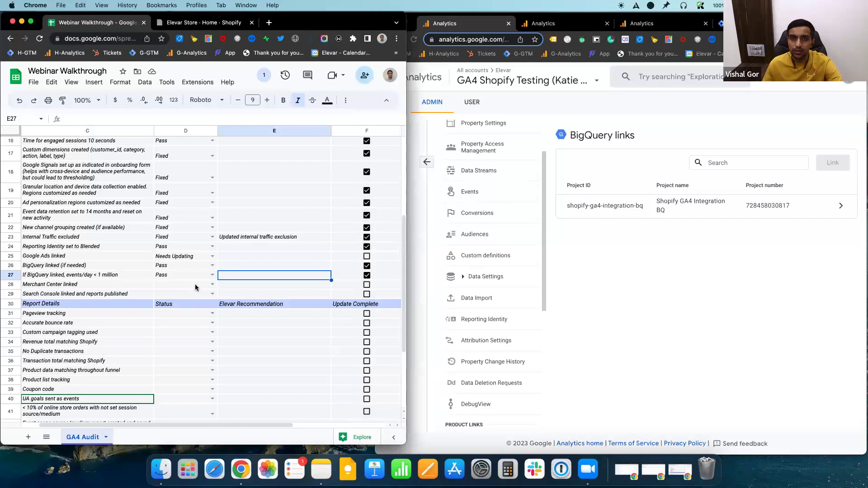
left_click(195, 286)
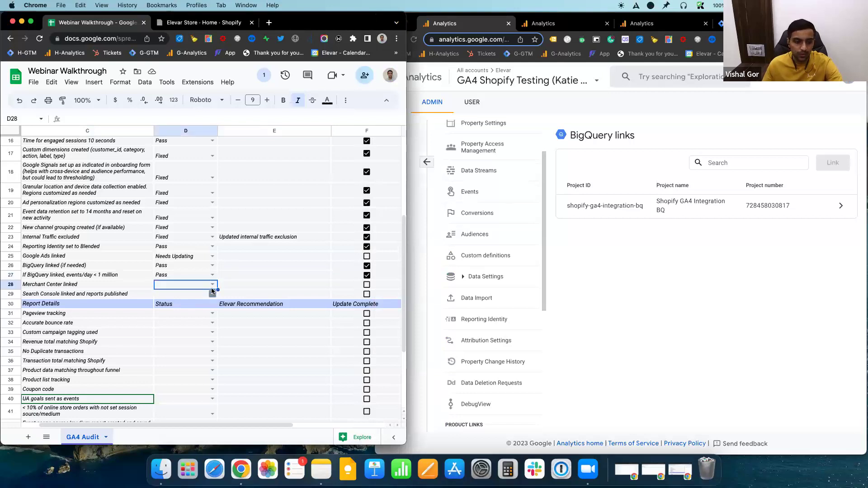
left_click(128, 286)
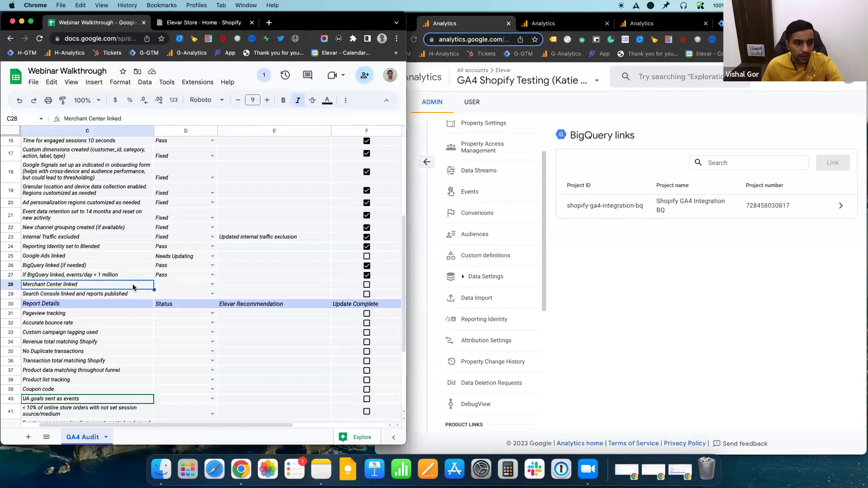
left_click(427, 167)
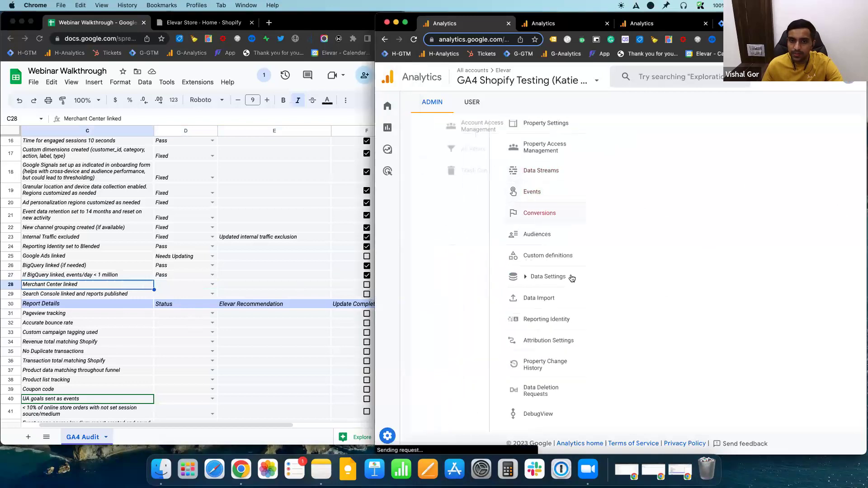
scroll(662, 338, "down", 5)
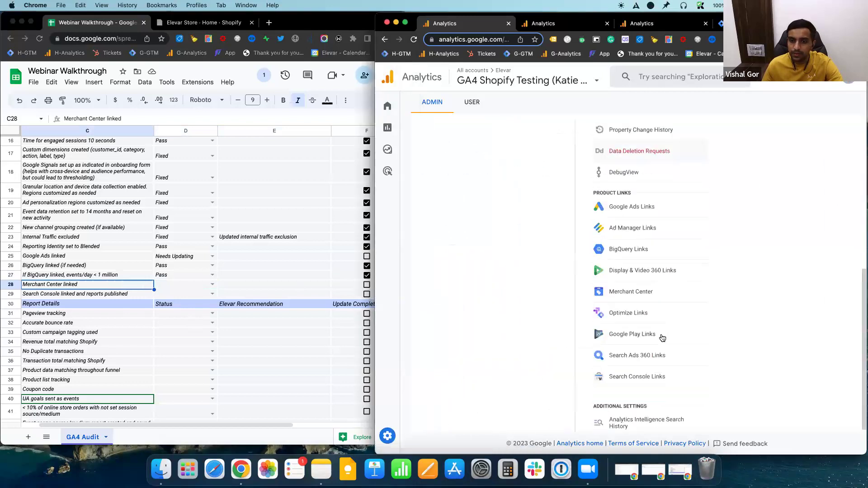
left_click(651, 288)
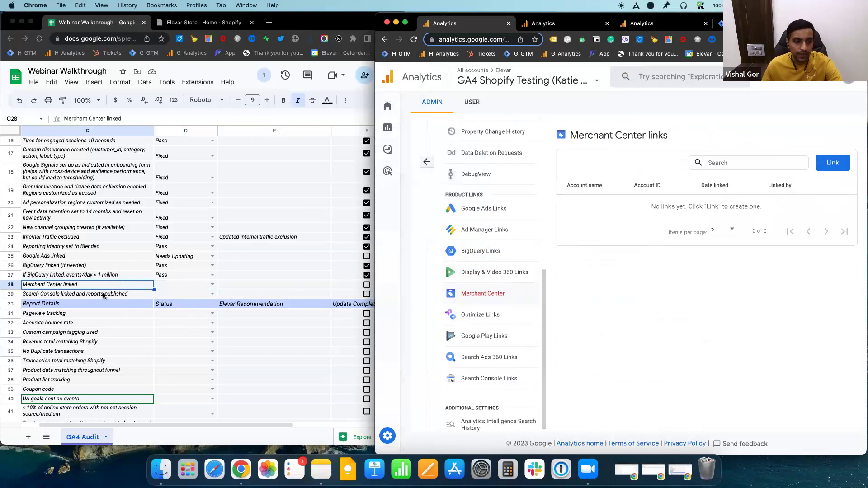
Open the GA4 property's Search Console Links page to check for a linked Search Console property.
left_click(269, 294)
left_click(443, 287)
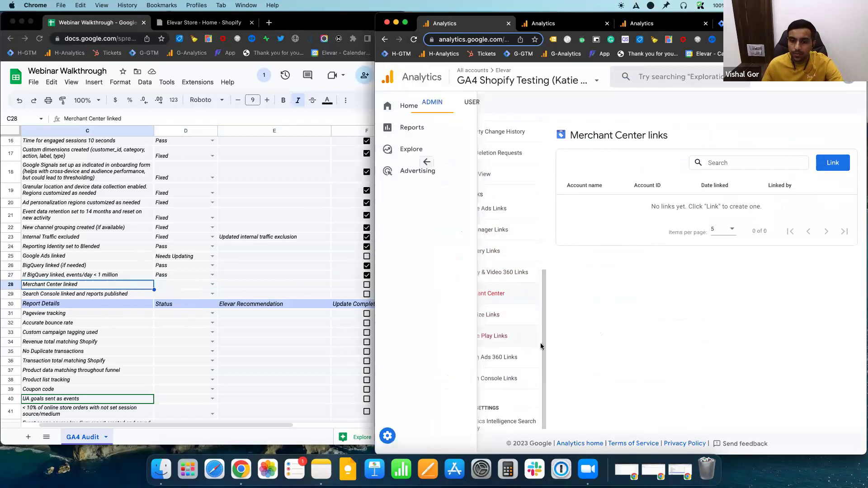
left_click(510, 378)
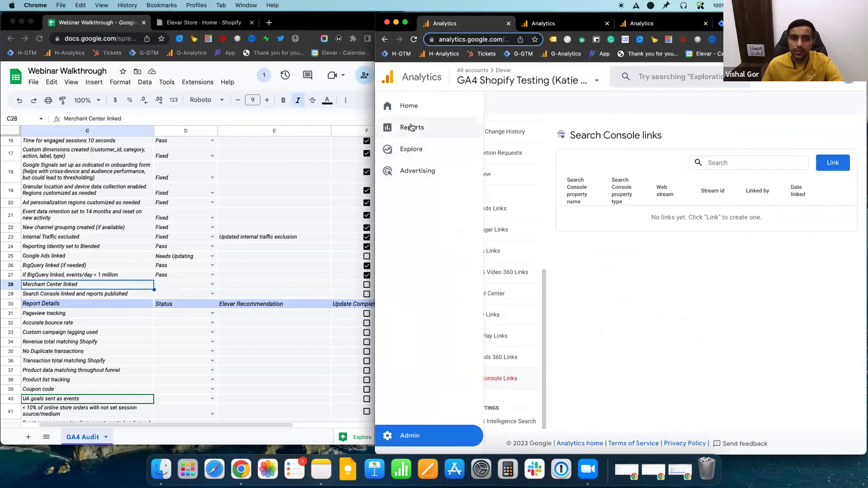
Open the GA4 report Library, dismiss the report navigation tip and view the Life cycle collection's publishing options.
left_click(411, 127)
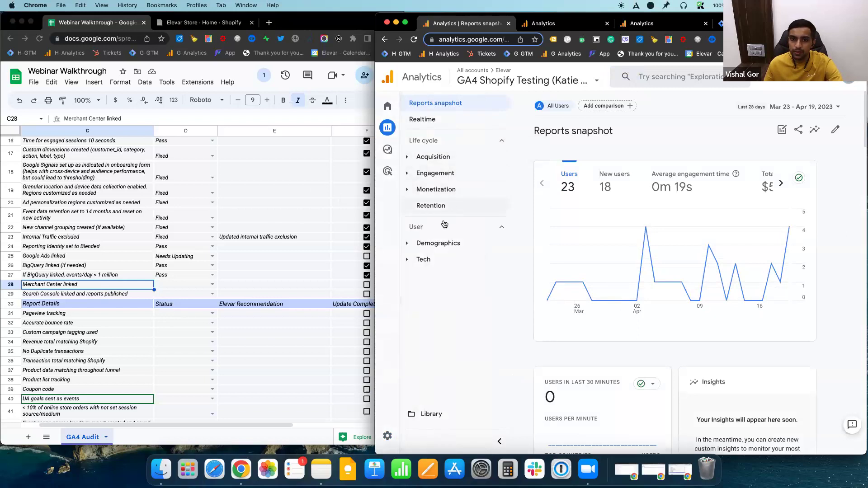
left_click(446, 417)
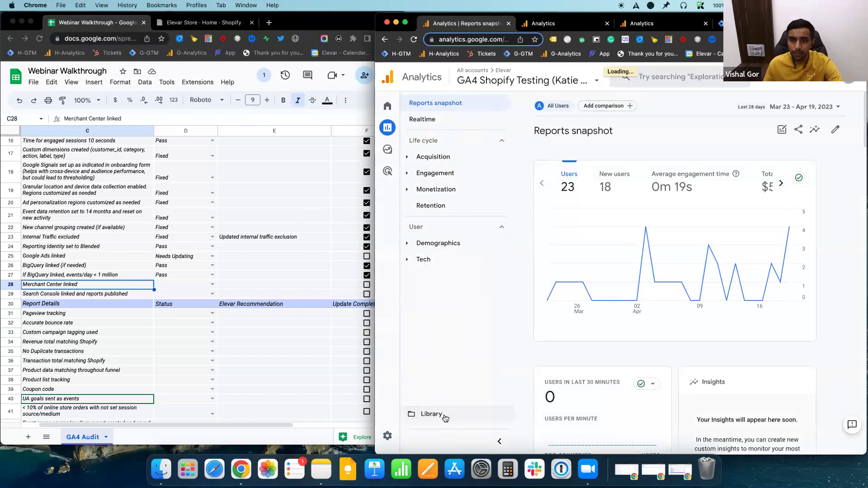
scroll(668, 243, "down", 1)
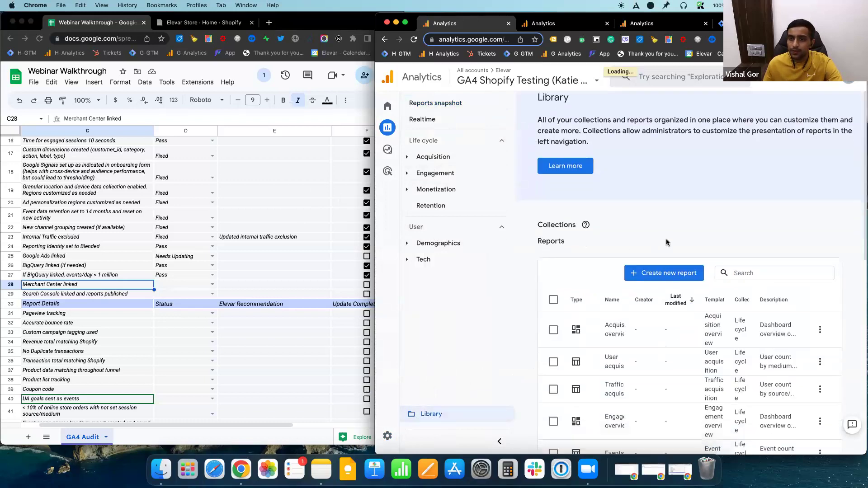
scroll(669, 243, "down", 1)
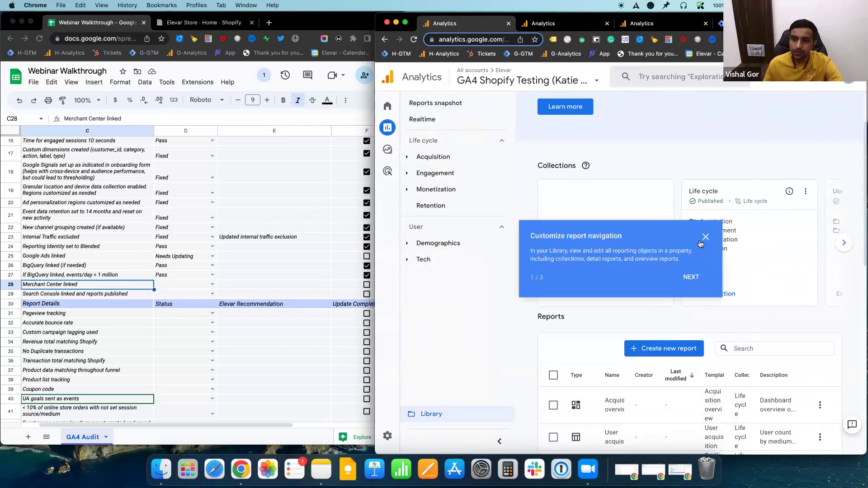
left_click(686, 271)
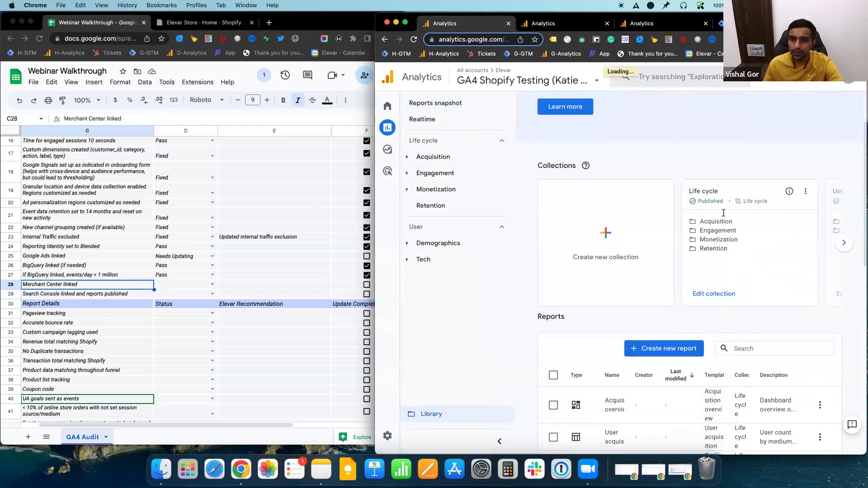
left_click(805, 193)
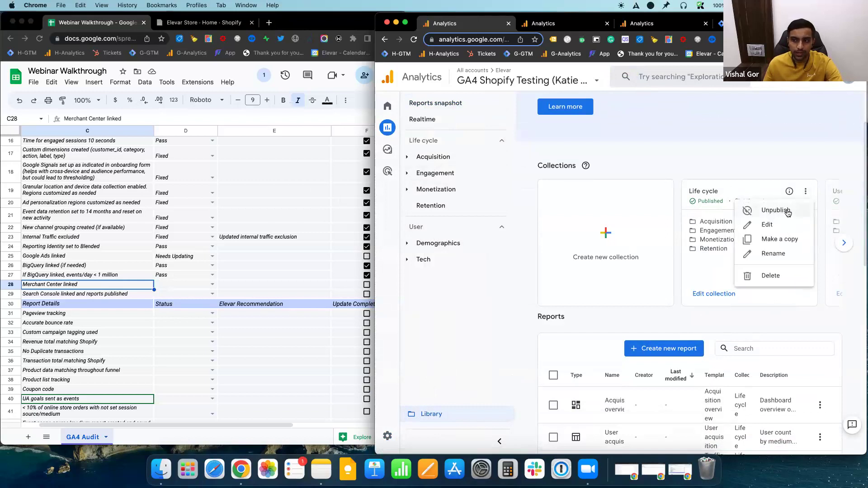
left_click(733, 218)
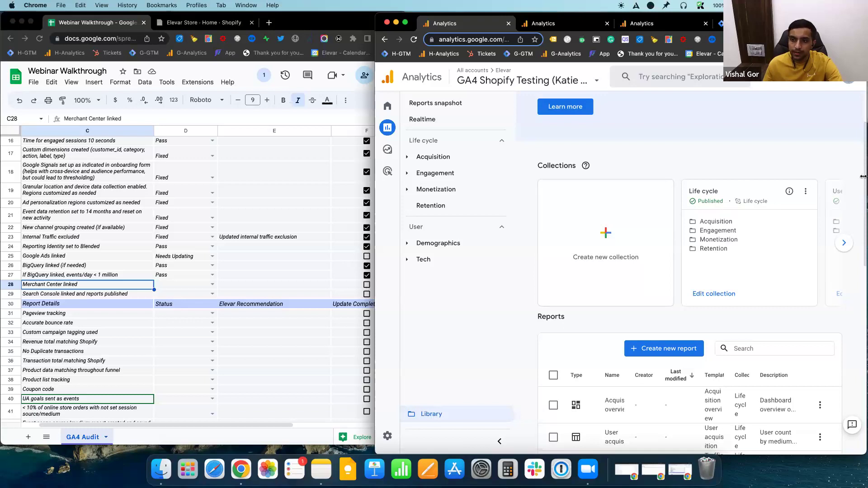
Examine the Life cycle and User collections in the report Library and the Life cycle collection's publishing options.
left_click(844, 244)
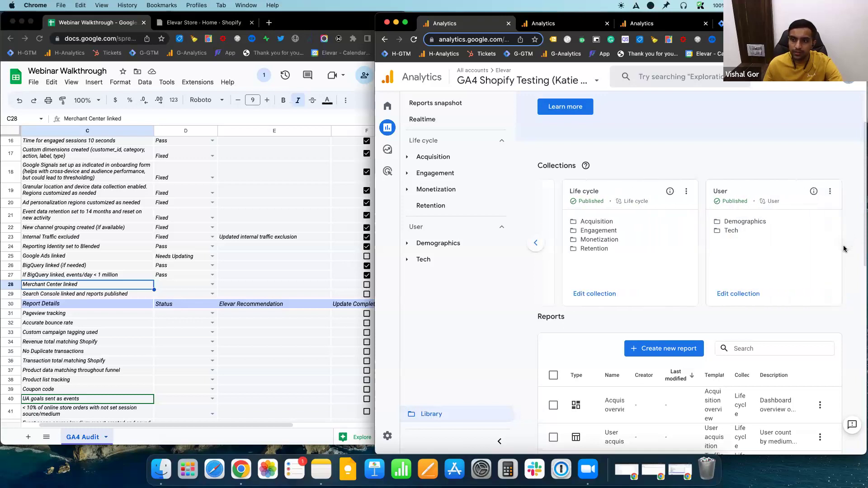
left_click(688, 193)
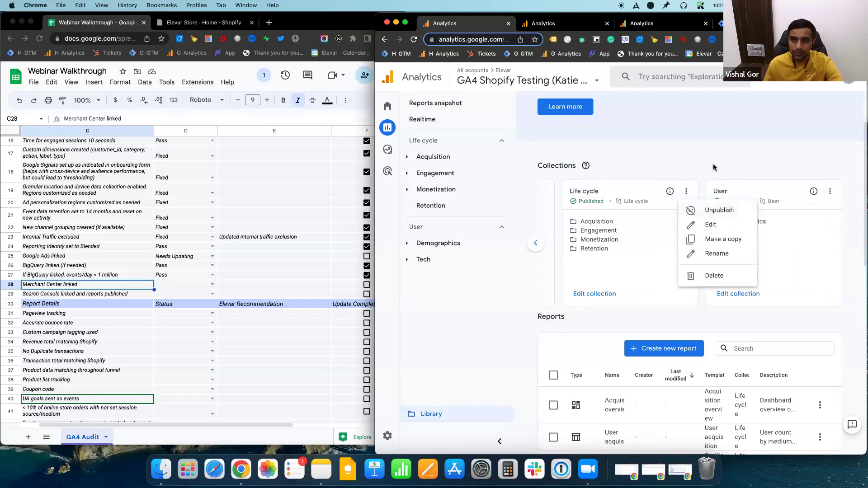
left_click(672, 194)
mouse_move(477, 129)
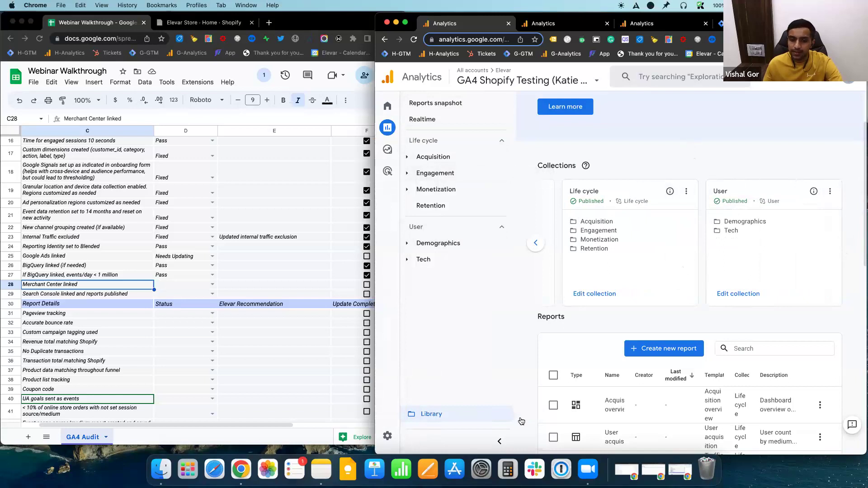
scroll(754, 290, "down", 1)
scroll(754, 291, "down", 3)
scroll(754, 291, "up", 5)
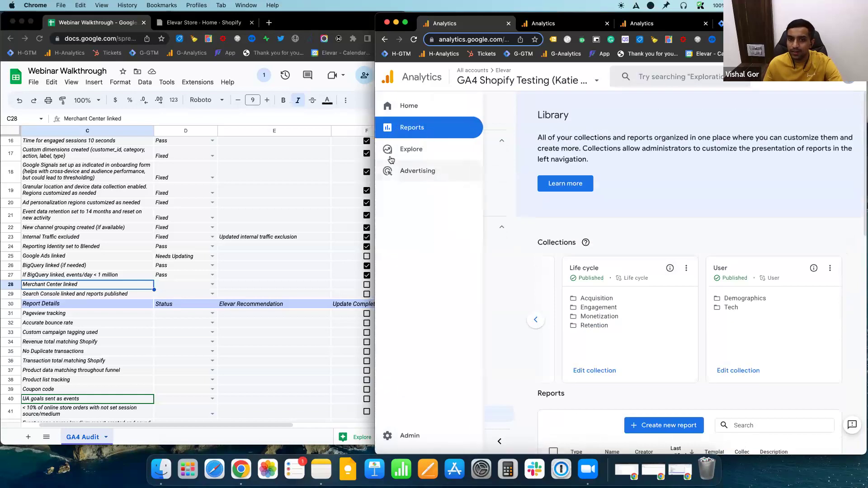
Compare the Life cycle and User sections of the report navigation with the Library's collections, and return to the Admin settings.
left_click(409, 157)
left_click(409, 158)
left_click(409, 174)
left_click(410, 174)
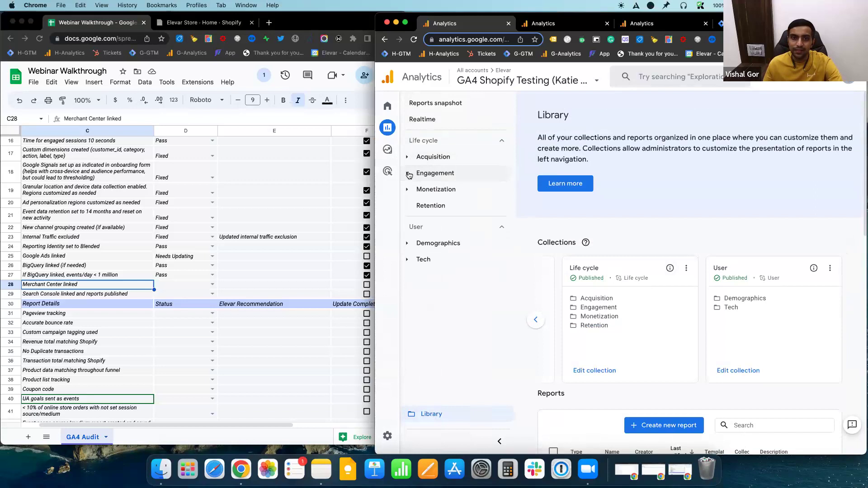
left_click(409, 174)
left_click(409, 175)
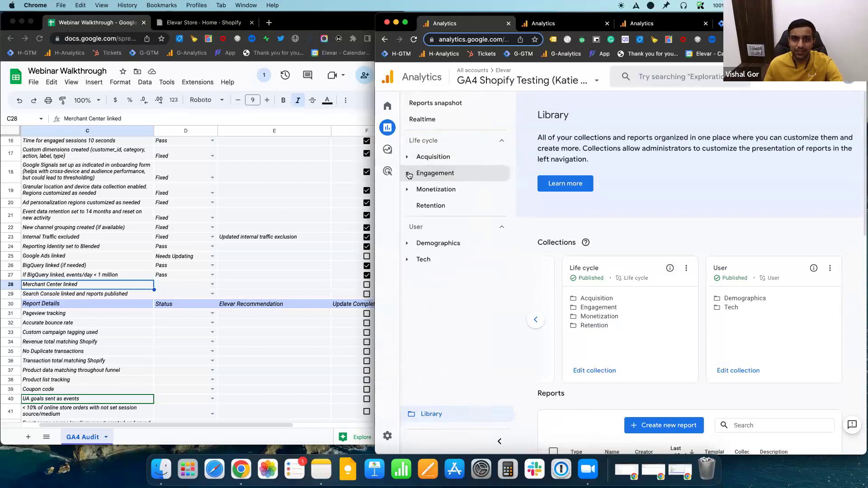
left_click(536, 320)
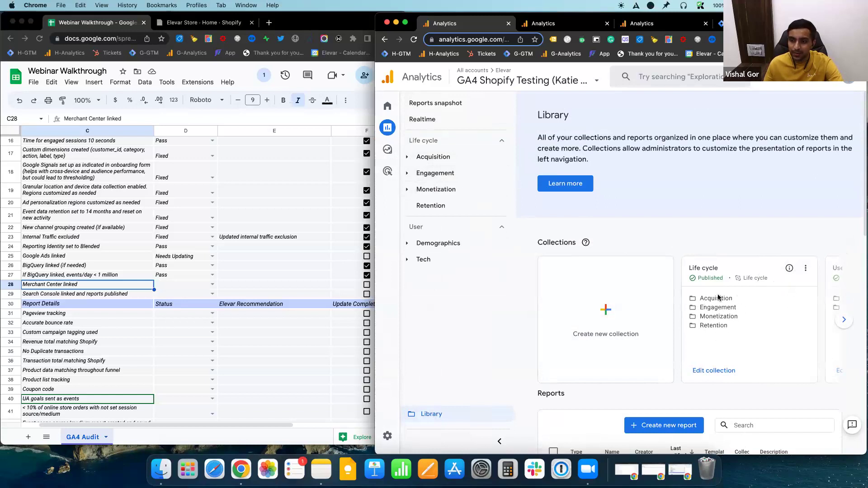
left_click(842, 319)
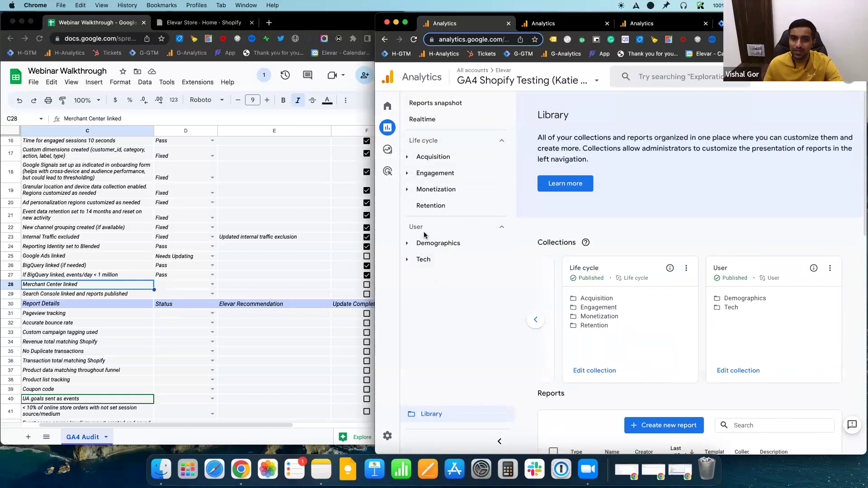
left_click(401, 441)
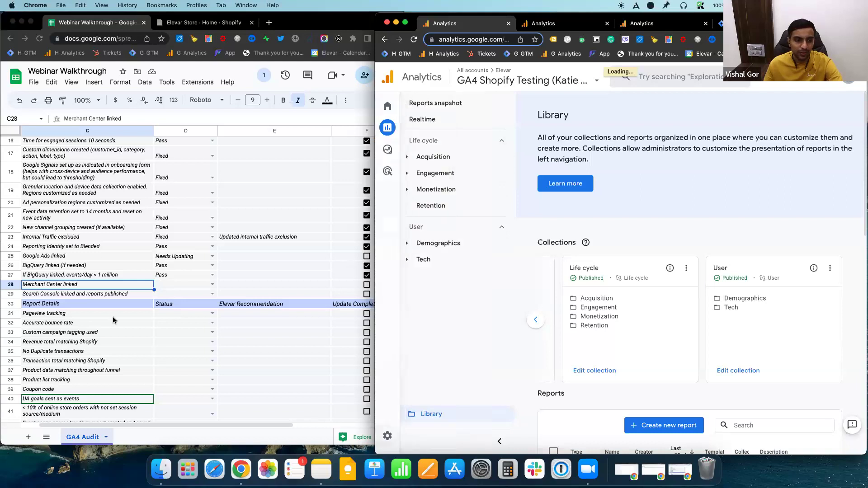
Set the status of the Merchant Center linked checklist item to Fail.
left_click(208, 284)
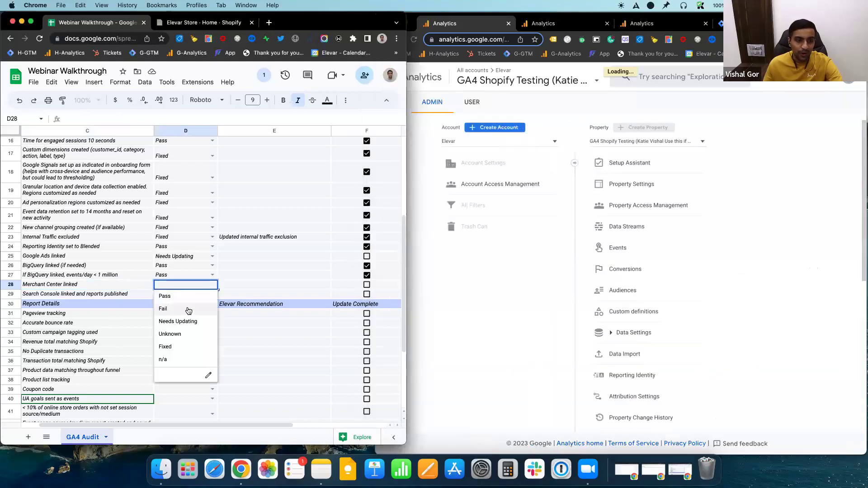
left_click(54, 287)
left_click(200, 285)
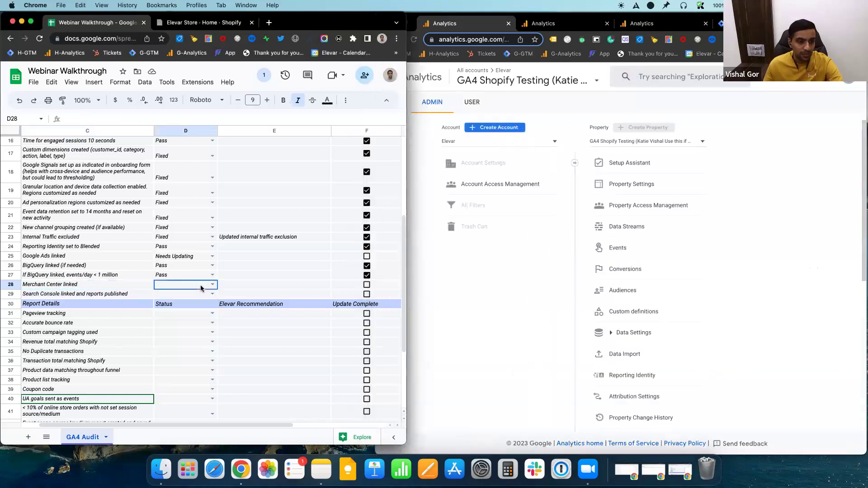
left_click(200, 285)
left_click(189, 308)
Set the Search Console linked and reports published item's status to Needs Updating and mark its update as complete.
left_click(211, 294)
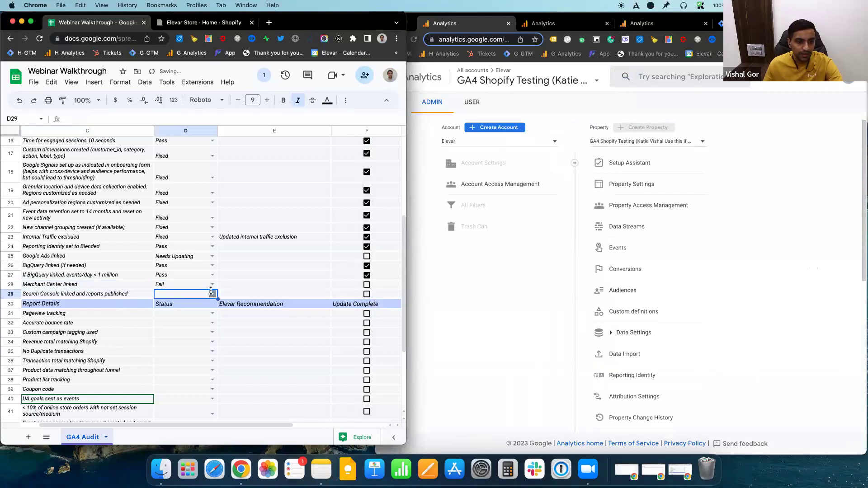
left_click(183, 332)
left_click(107, 296)
left_click(175, 295)
left_click(119, 296)
left_click(201, 298)
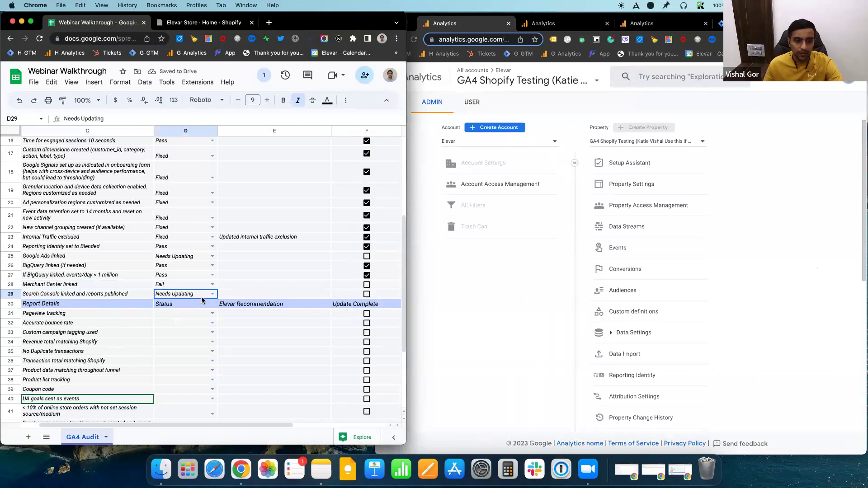
left_click(270, 297)
left_click(367, 294)
Review the recorded statuses of the configuration items and the open items in the checklist's Report Details section.
left_click(151, 323)
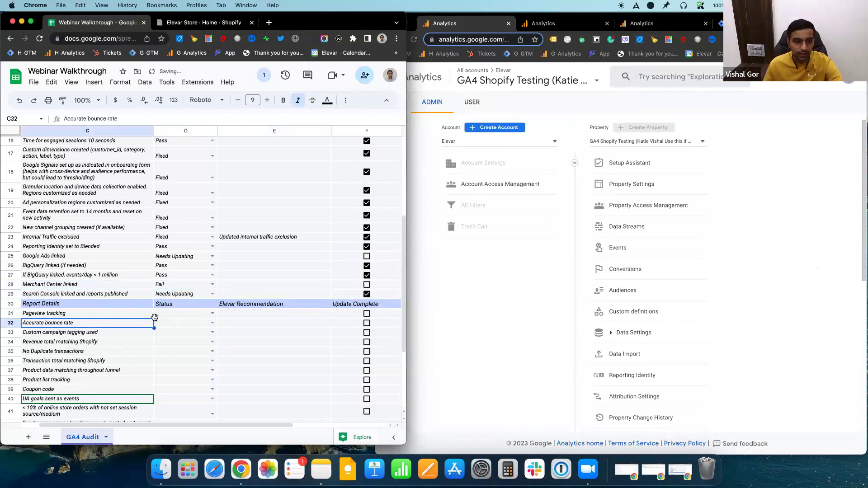
scroll(158, 317, "down", 4)
scroll(156, 301, "up", 10)
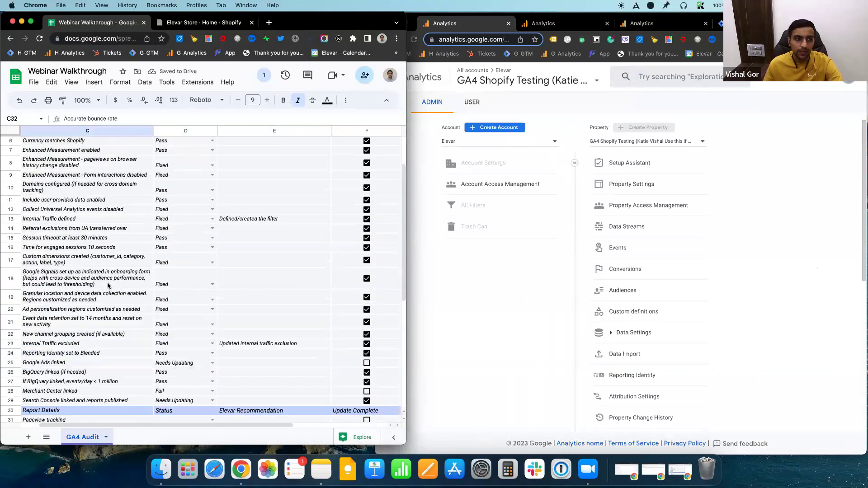
scroll(76, 250, "down", 8)
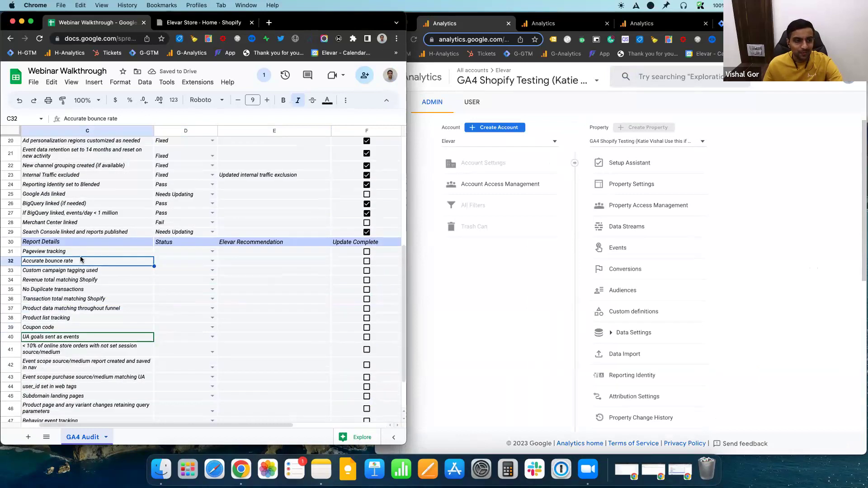
scroll(81, 259, "up", 4)
scroll(81, 258, "up", 5)
scroll(83, 260, "down", 6)
scroll(82, 261, "down", 1)
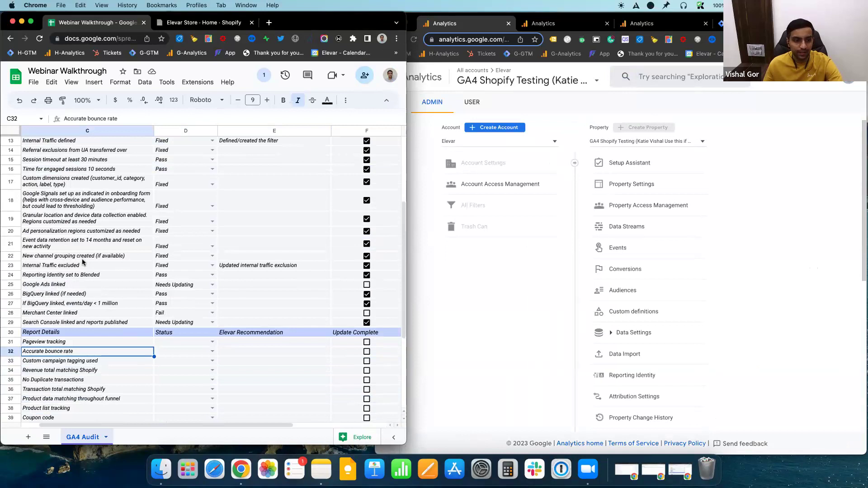
scroll(83, 261, "down", 2)
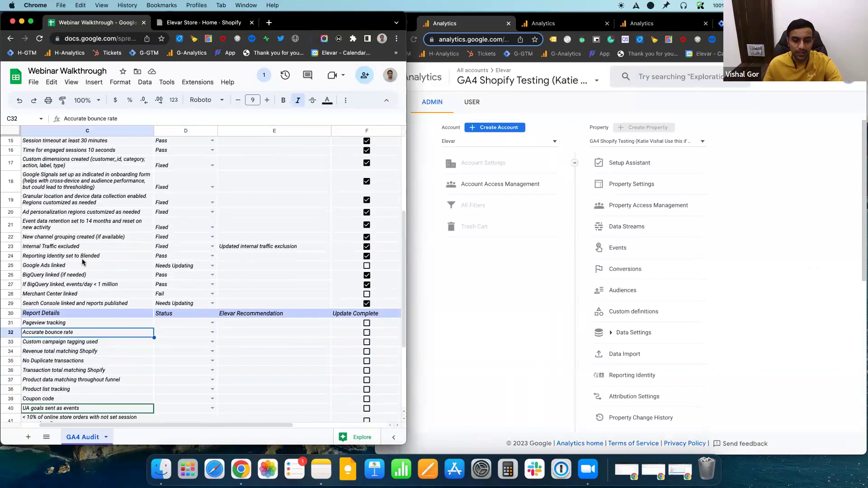
scroll(84, 264, "down", 5)
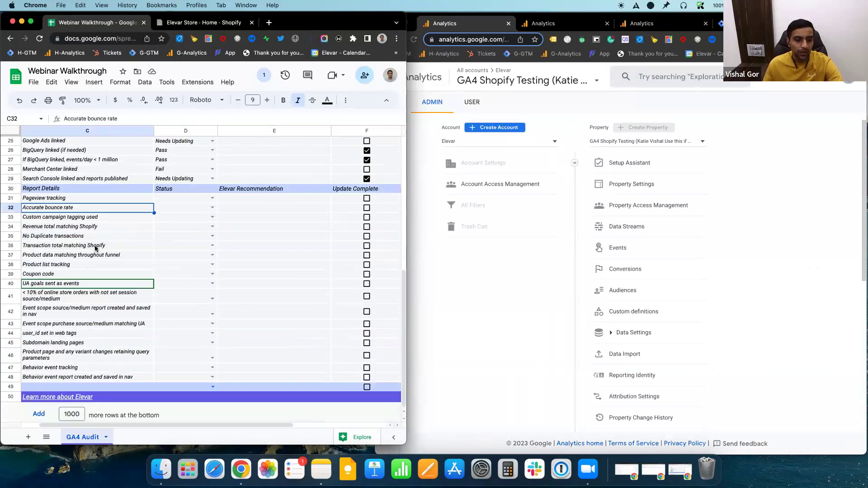
Highlight the Report Details items from Pageview tracking to Transaction total matching Shopify, and select the Pageview tracking item.
left_click(109, 201)
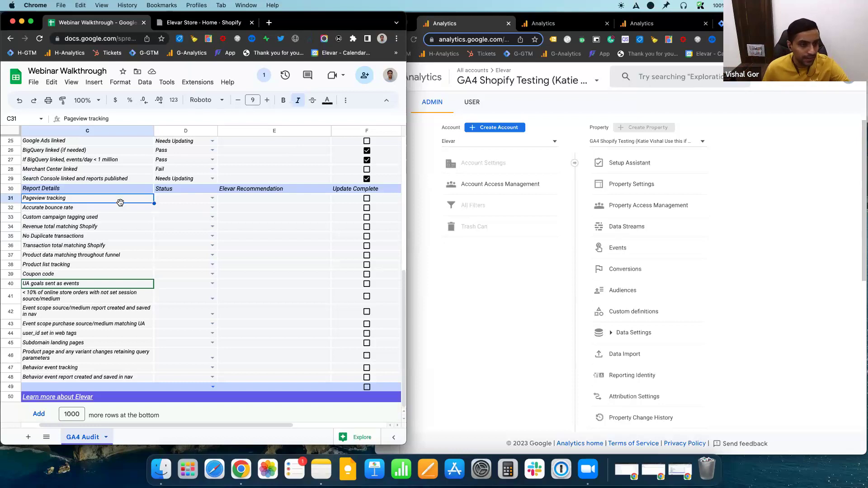
key("Right")
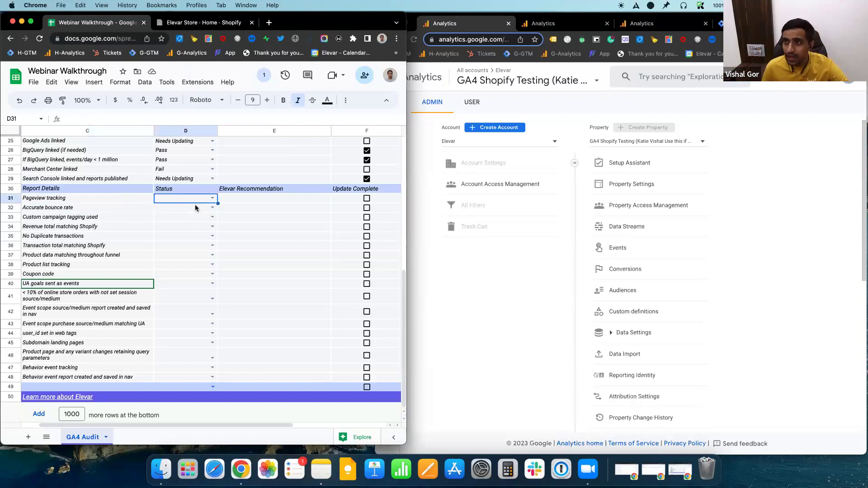
left_click_drag(85, 200, 84, 246)
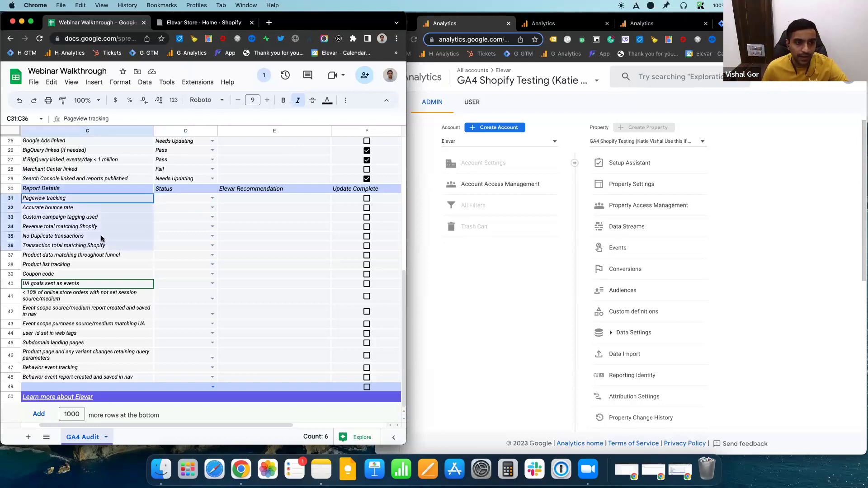
left_click(102, 237)
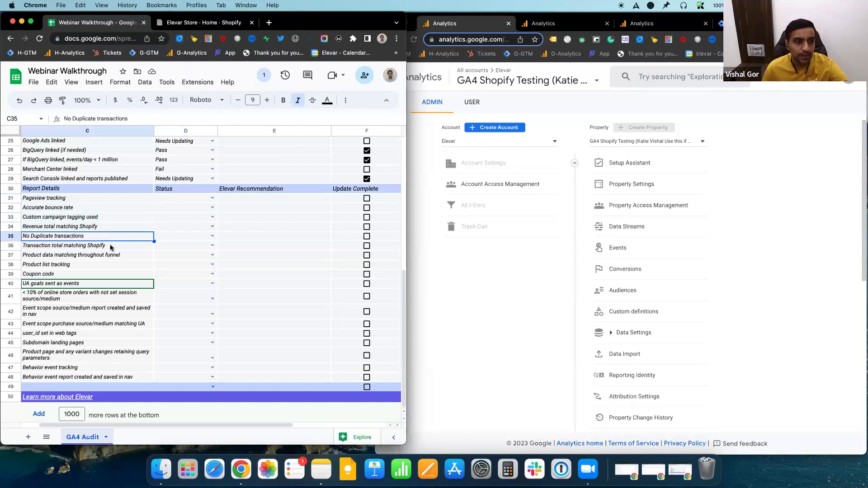
left_click(119, 202)
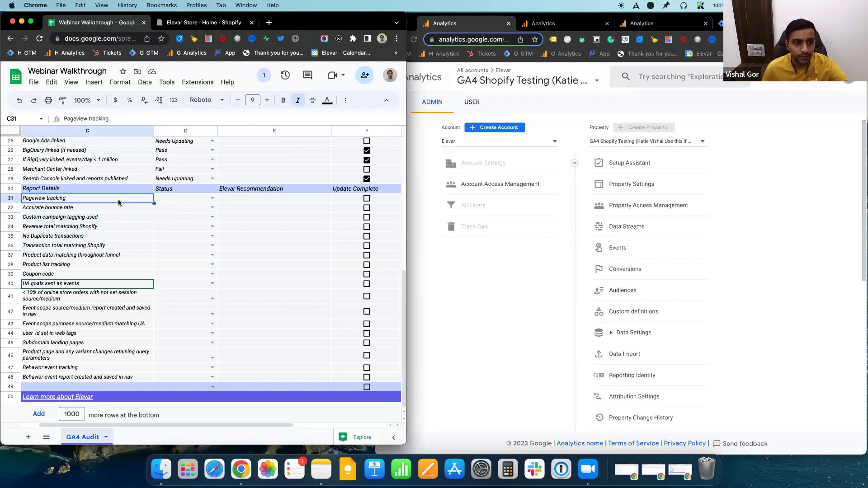
Open store.getelevar.com in a new browser tab beside the checklist and inspect the page with the developer tools.
left_click(503, 274)
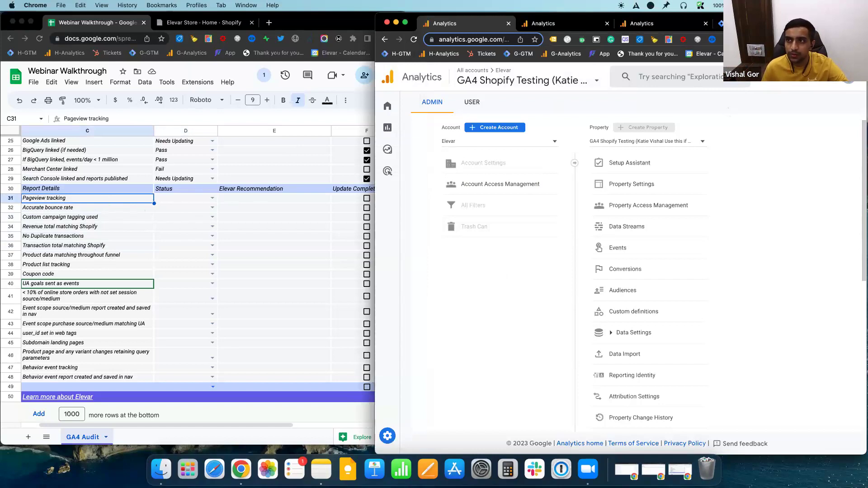
key("super+t")
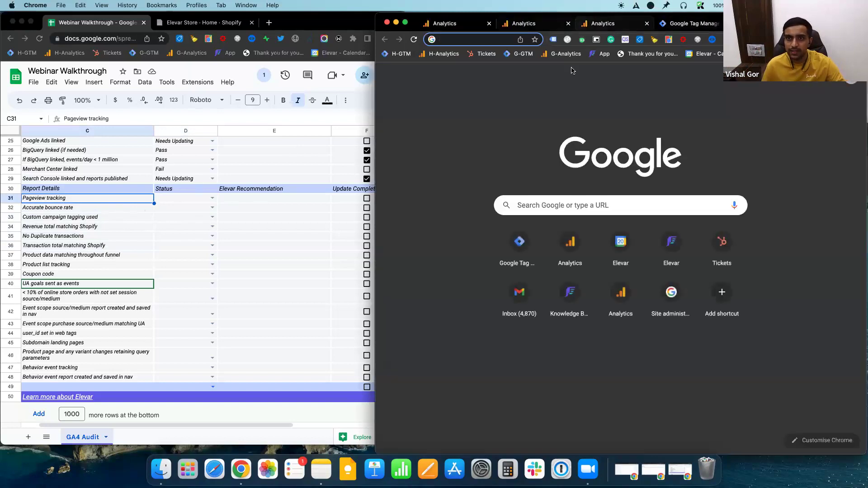
type("store.getelevar.com")
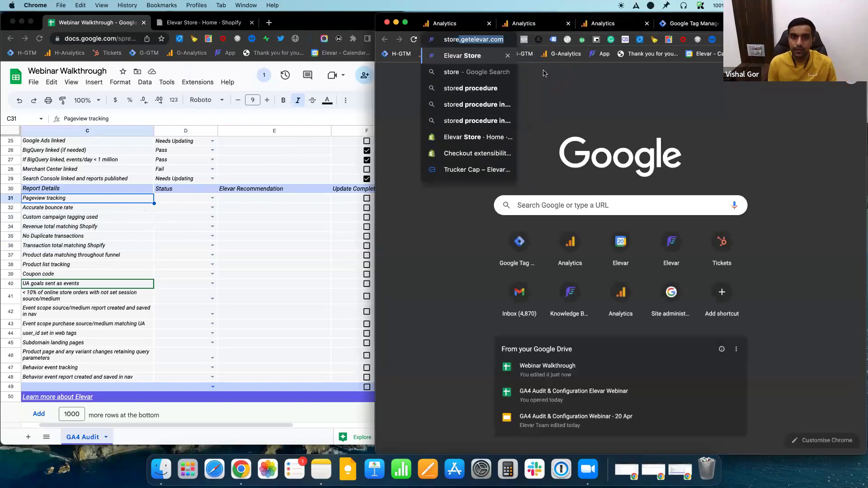
key("Return")
right_click(550, 87)
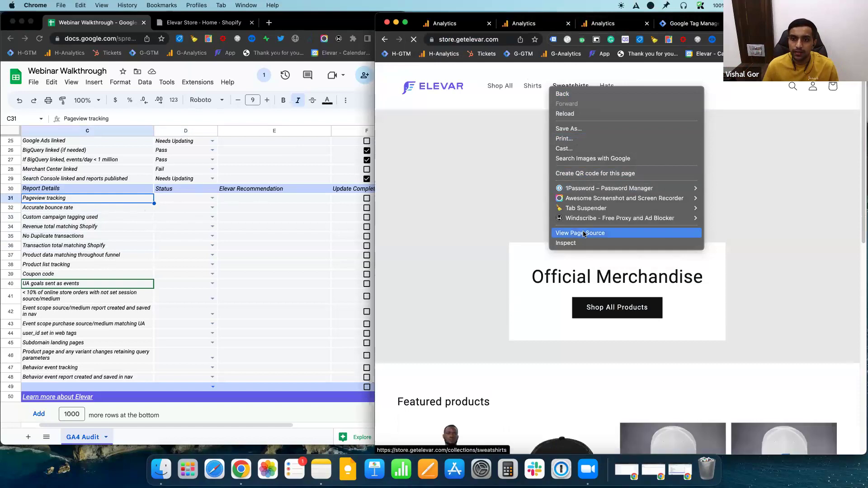
left_click(570, 238)
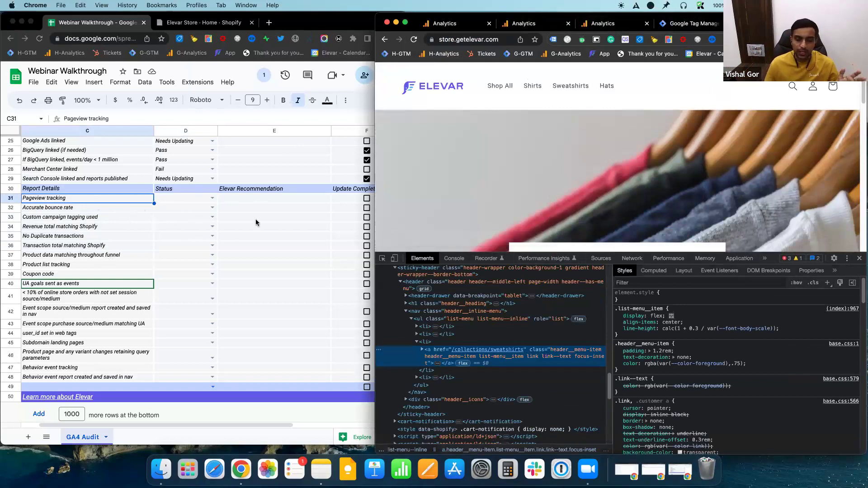
right_click(546, 130)
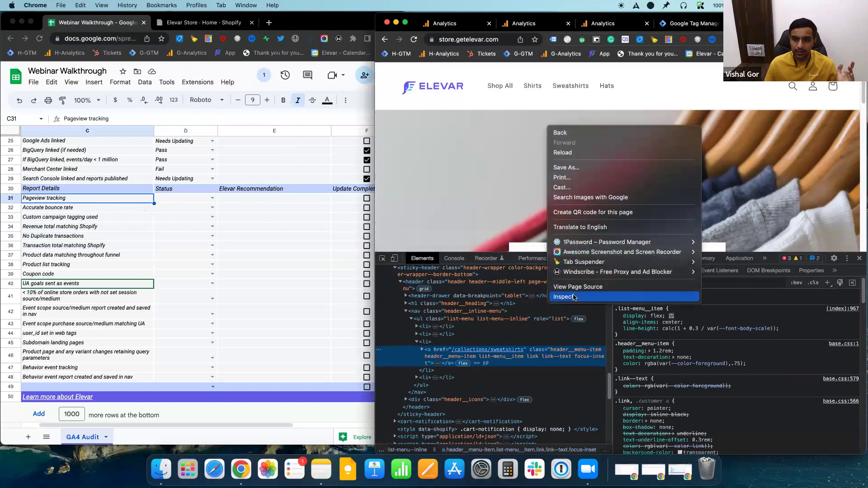
left_click(574, 297)
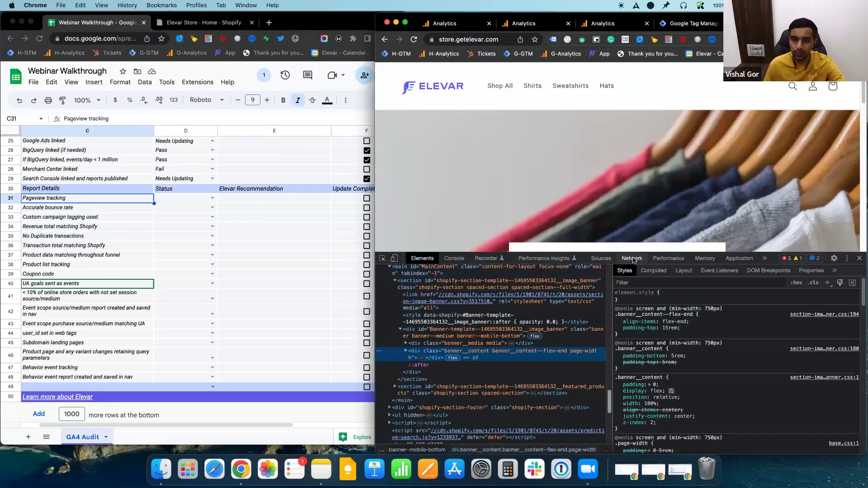
left_click(633, 260)
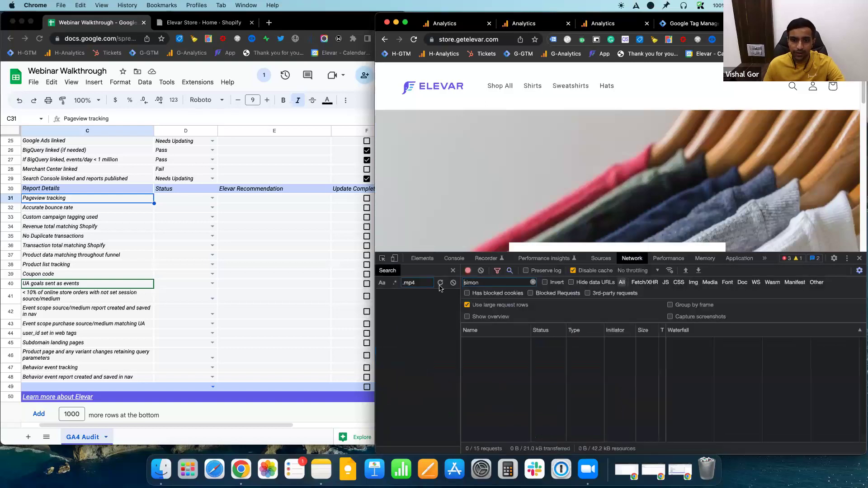
left_click(452, 271)
double_click(428, 285)
type("collect")
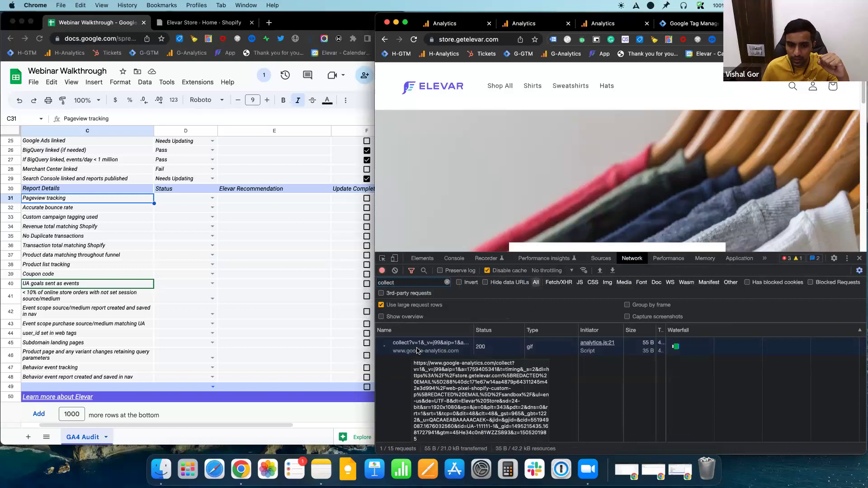
left_click(418, 351)
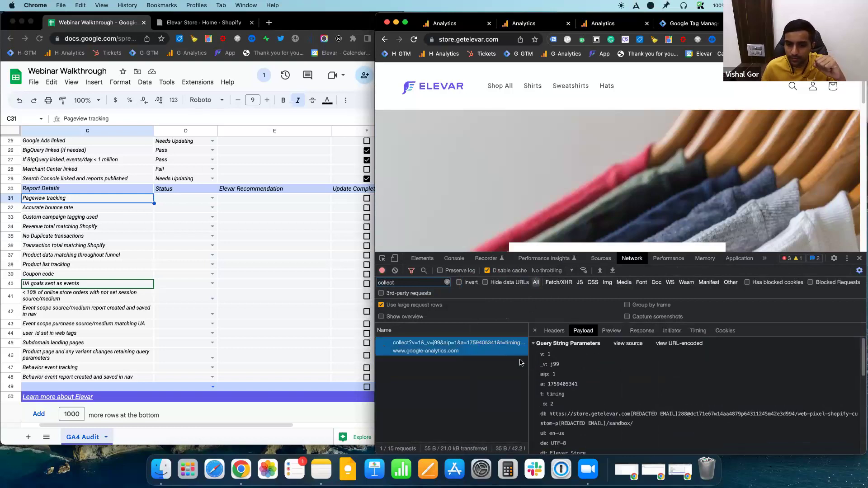
left_click(539, 356)
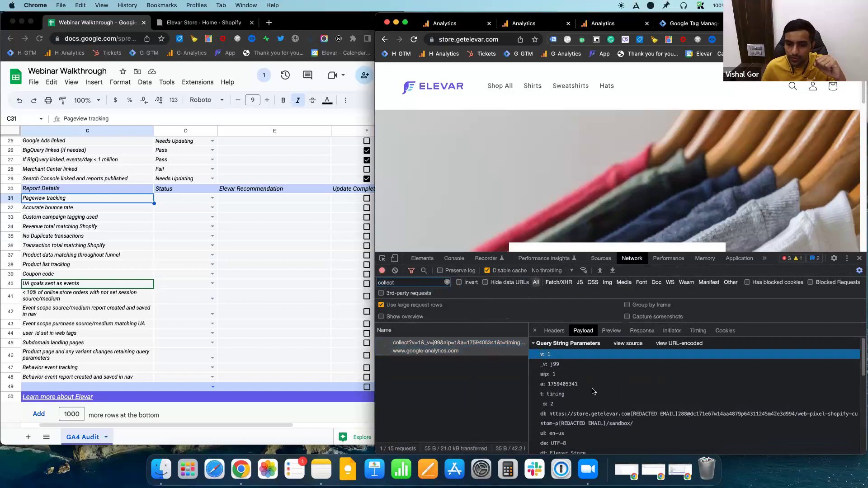
Check the tracking ID (tid) parameter near the end of the collect request's payload.
scroll(594, 397, "down", 8)
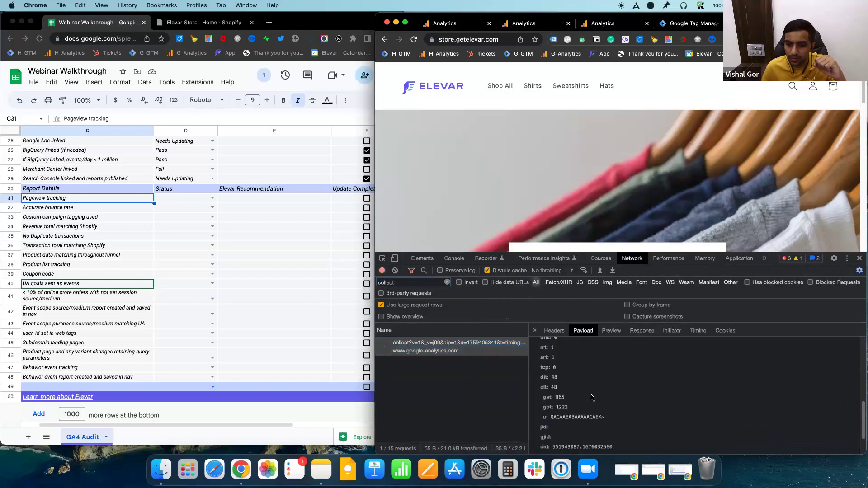
left_click(588, 420)
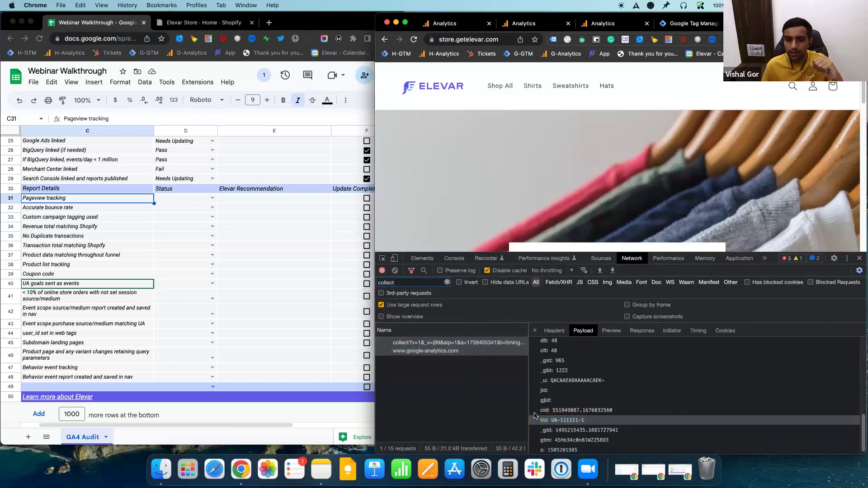
Reload the store page with the developer tools enlarged and narrow the network request filter to "collect?v=2".
key("super+r")
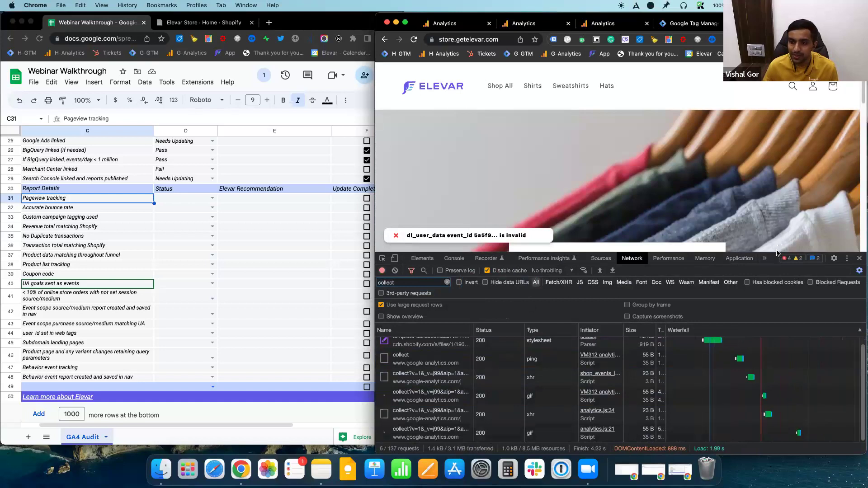
left_click_drag(776, 255, 813, 131)
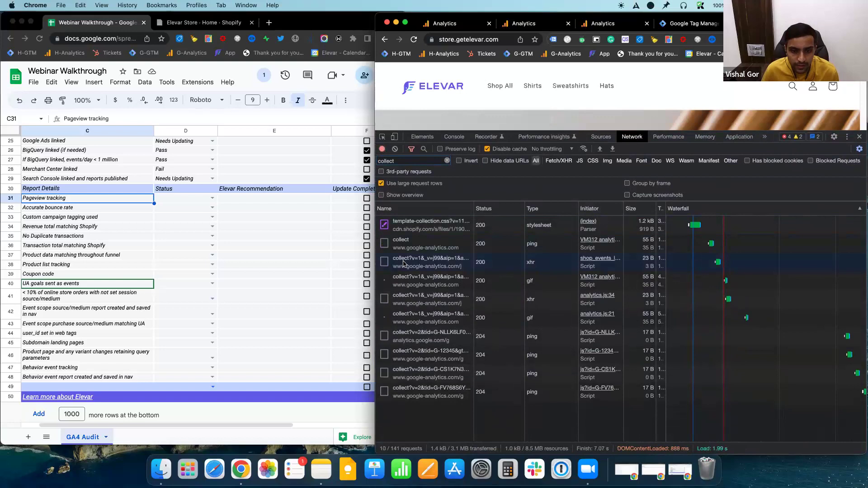
left_click(428, 162)
type("?")
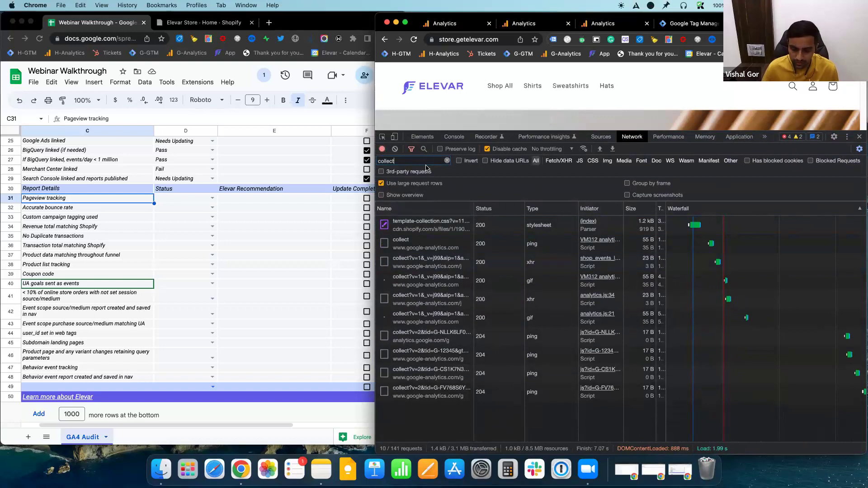
type("v=2")
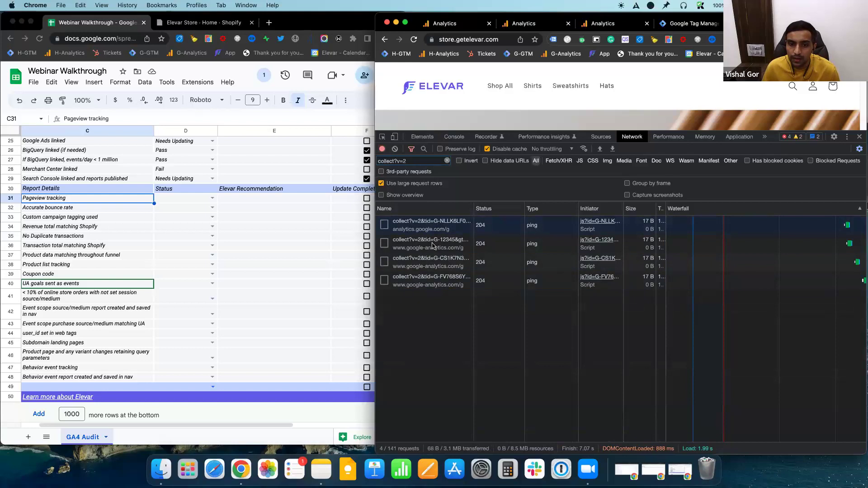
Examine the payload of the first filtered request, sent to analytics.google.com, and check its event name (en) parameter.
left_click(440, 222)
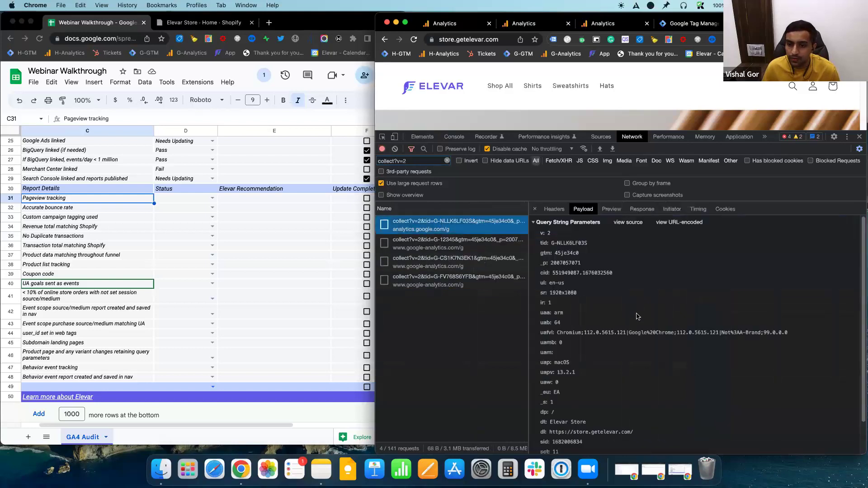
scroll(601, 302, "down", 2)
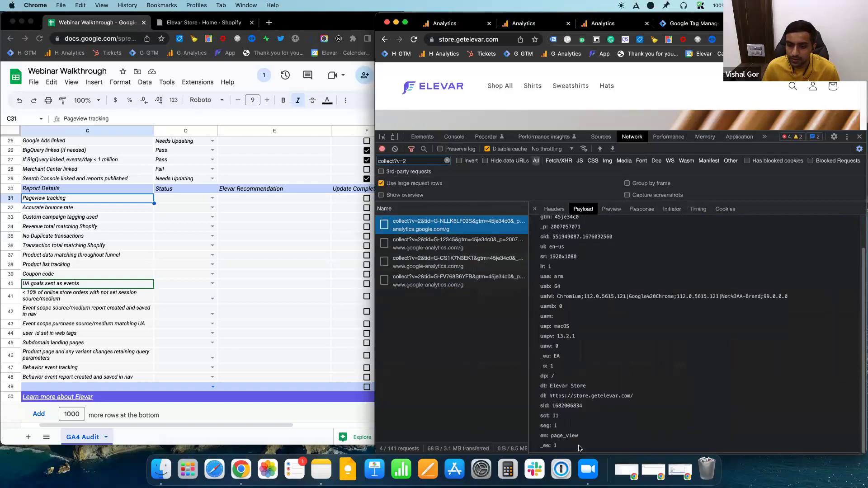
left_click(584, 440)
left_click(583, 406)
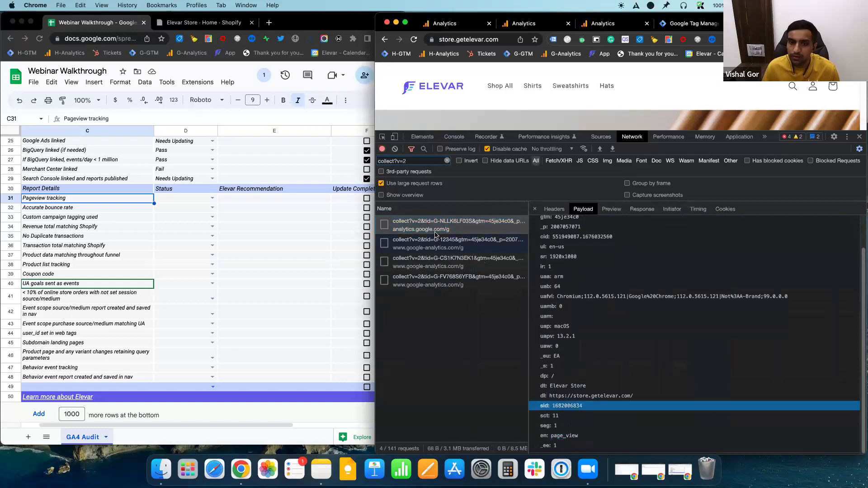
left_click(437, 231)
left_click(588, 214)
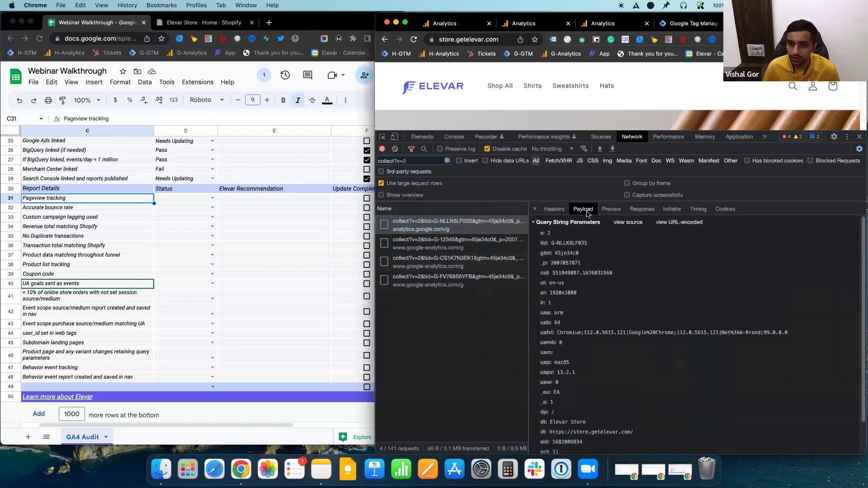
left_click(574, 422)
scroll(574, 423, "down", 2)
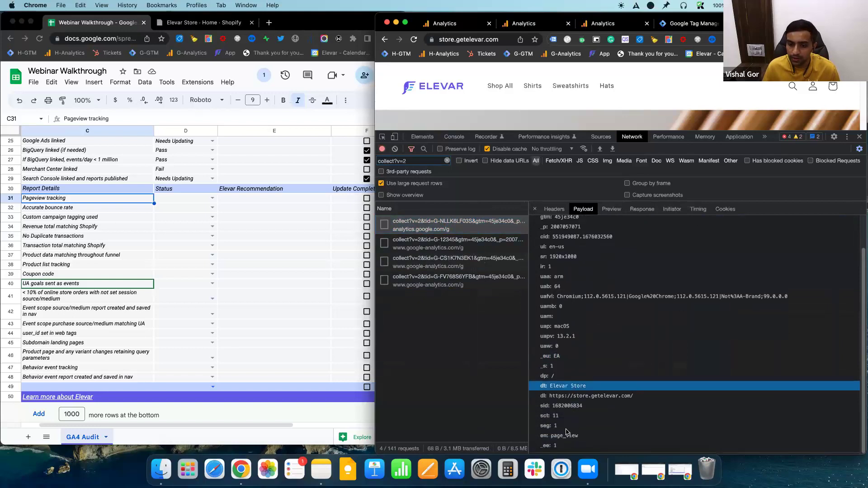
left_click(544, 438)
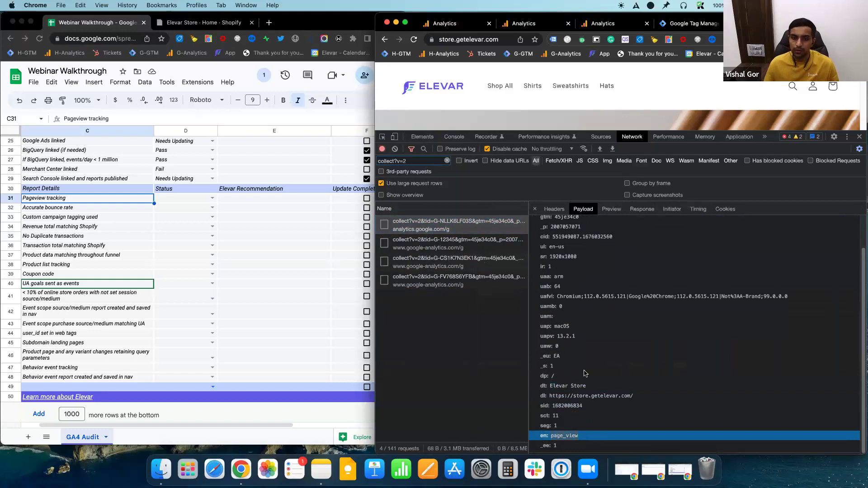
Examine the second filtered request's payload, checking its tid measurement ID and en event name parameters.
left_click(497, 250)
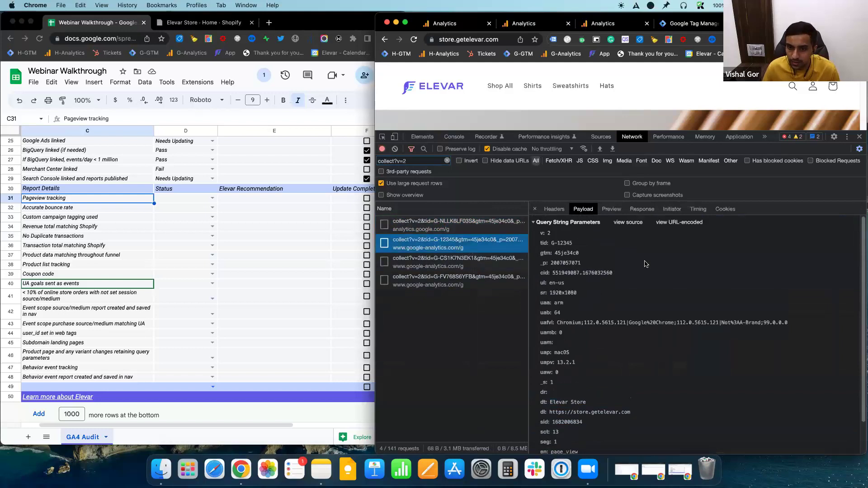
left_click(572, 245)
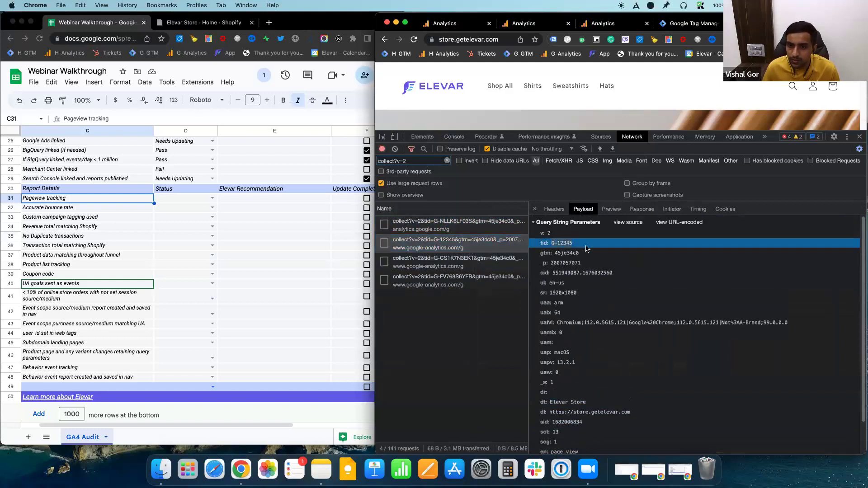
scroll(612, 327, "down", 2)
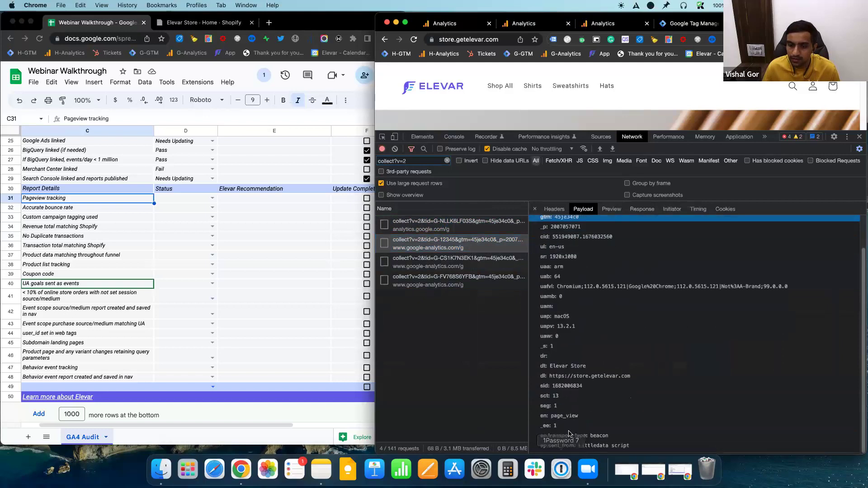
left_click(562, 416)
scroll(581, 361, "up", 2)
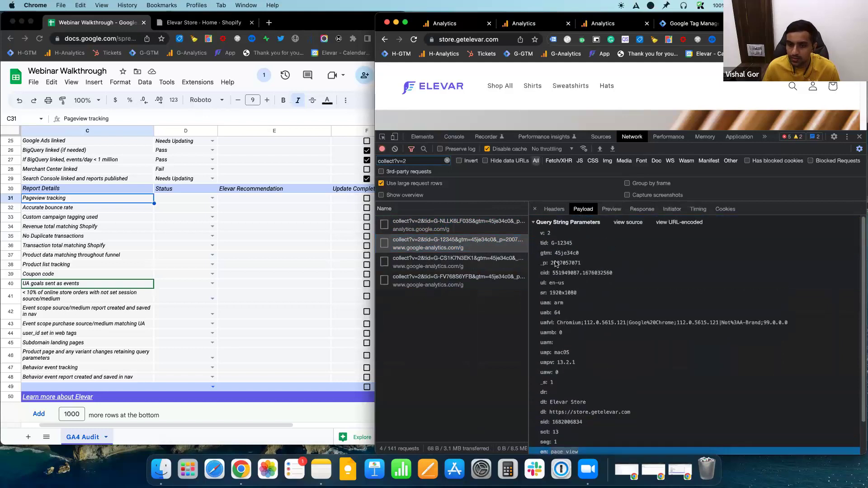
left_click(560, 244)
Compare the tid measurement IDs in the payloads of the first and second filtered requests.
left_click(428, 226)
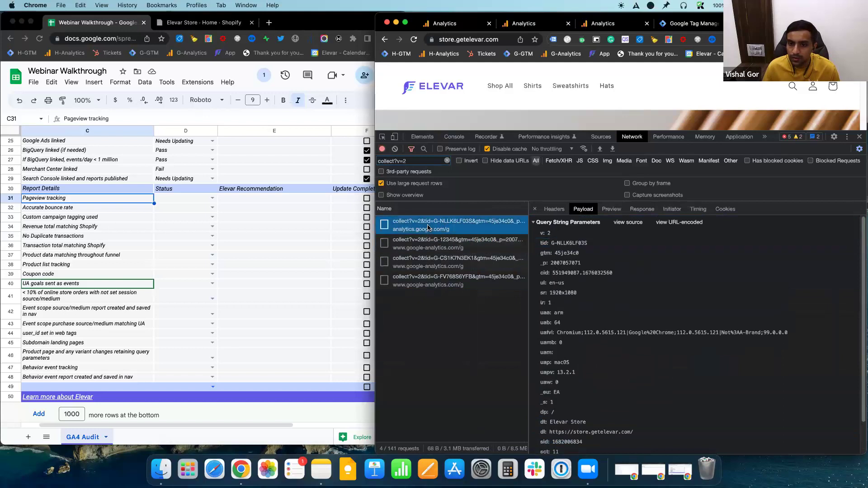
left_click(574, 245)
left_click(522, 244)
left_click(489, 230)
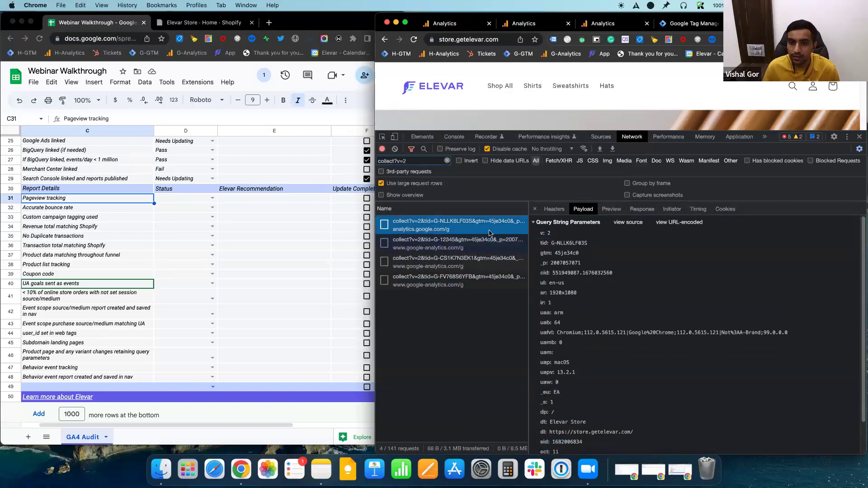
left_click(494, 243)
left_click(503, 224)
left_click(503, 241)
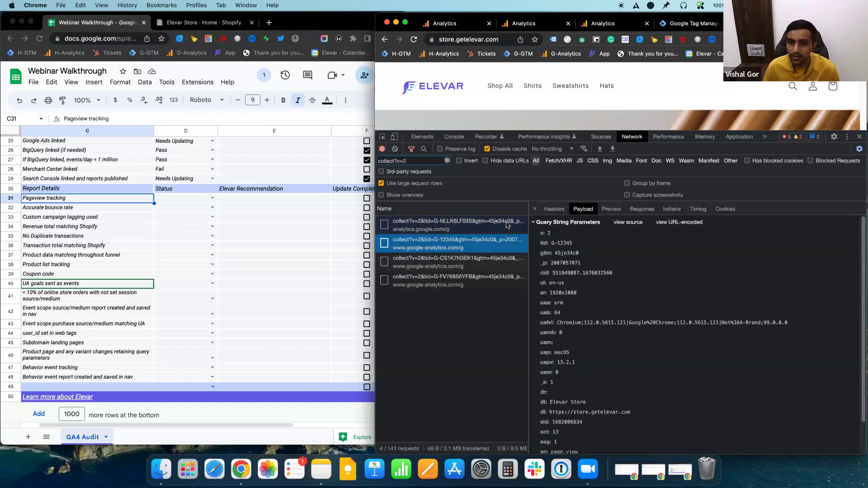
left_click(507, 225)
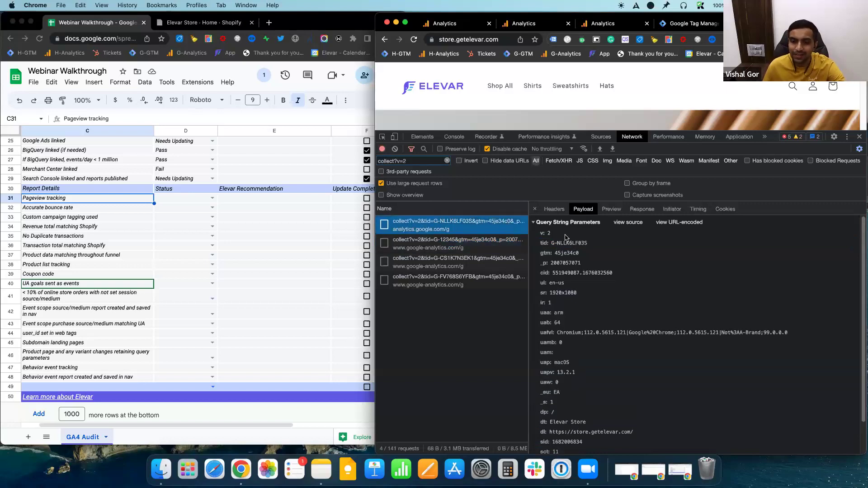
left_click(574, 243)
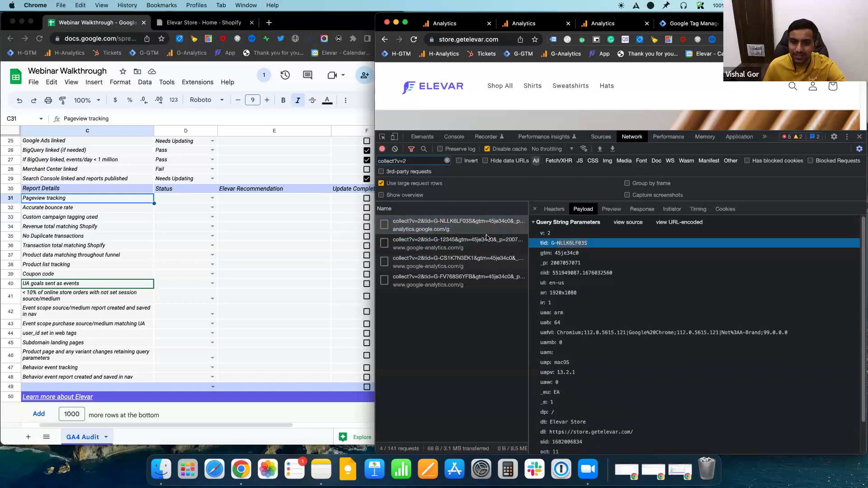
left_click(483, 247)
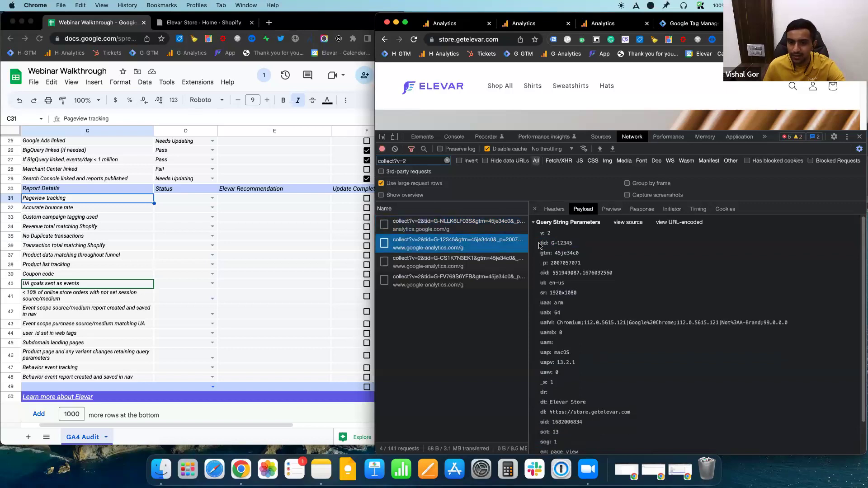
Check the tid measurement ID in the third filtered request's payload and return to the second request.
left_click(478, 263)
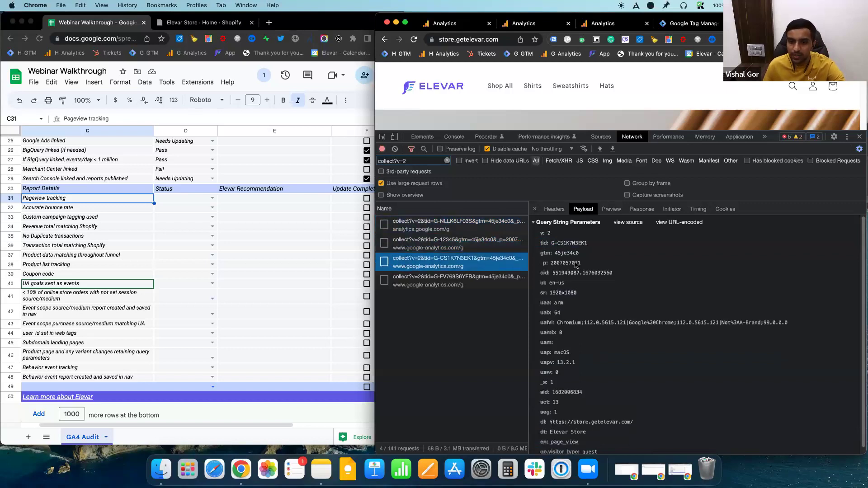
scroll(575, 251, "down", 1)
scroll(575, 248, "up", 1)
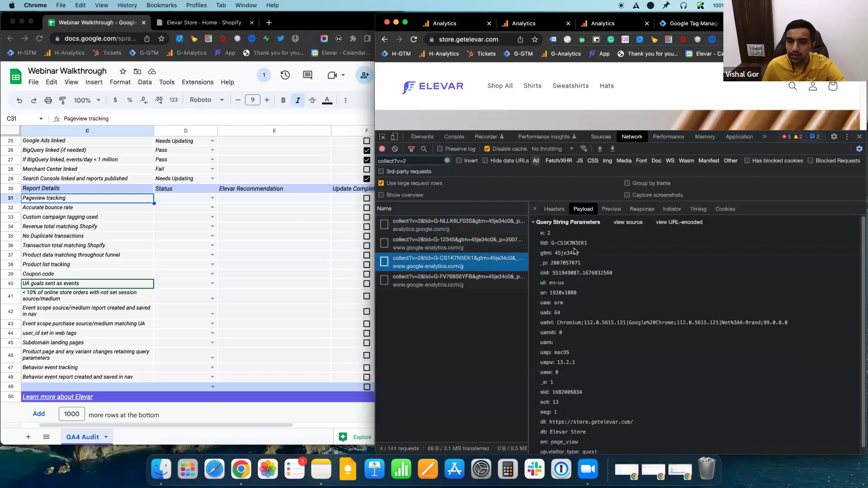
left_click(578, 244)
left_click(480, 237)
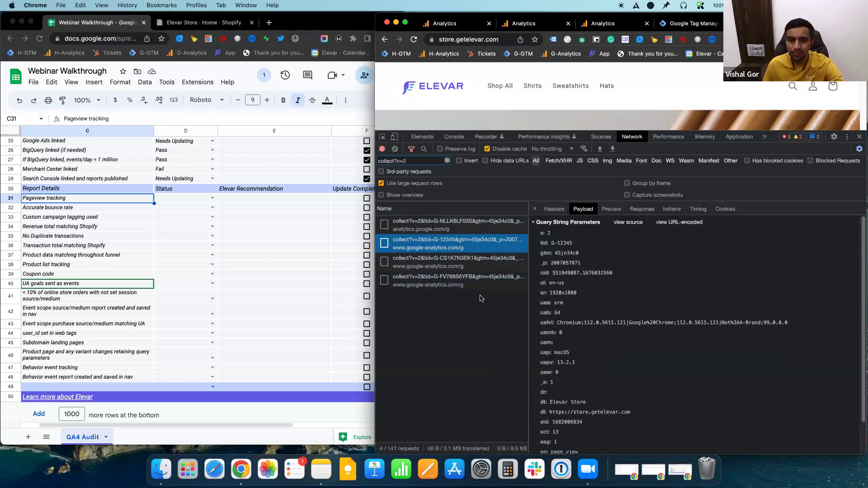
Highlight the collect?v=2 filter and recheck the event name parameter in the first request's payload.
triple_click(422, 161)
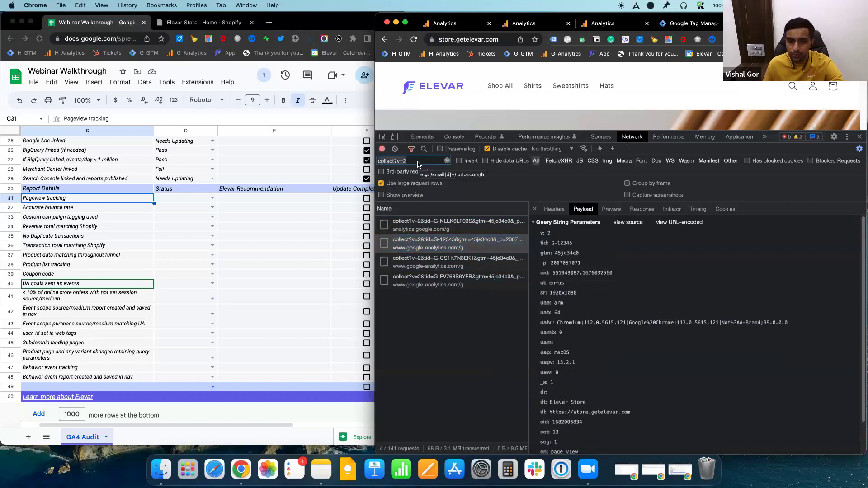
left_click(449, 227)
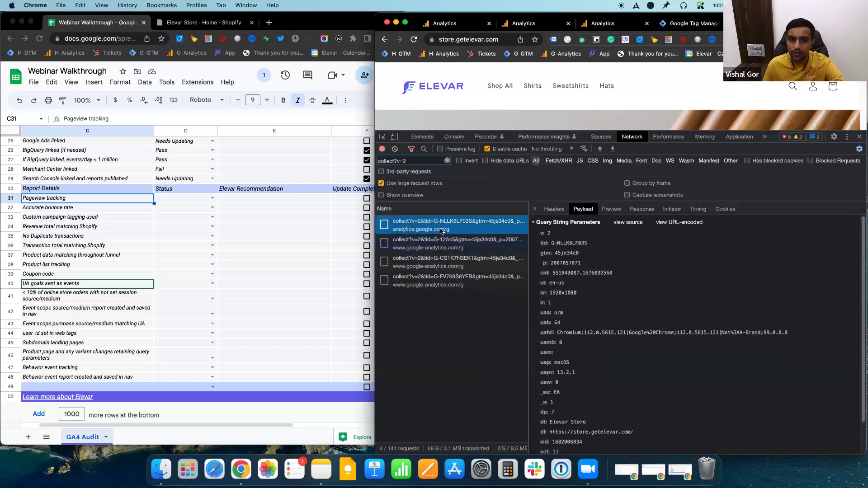
scroll(597, 294, "down", 2)
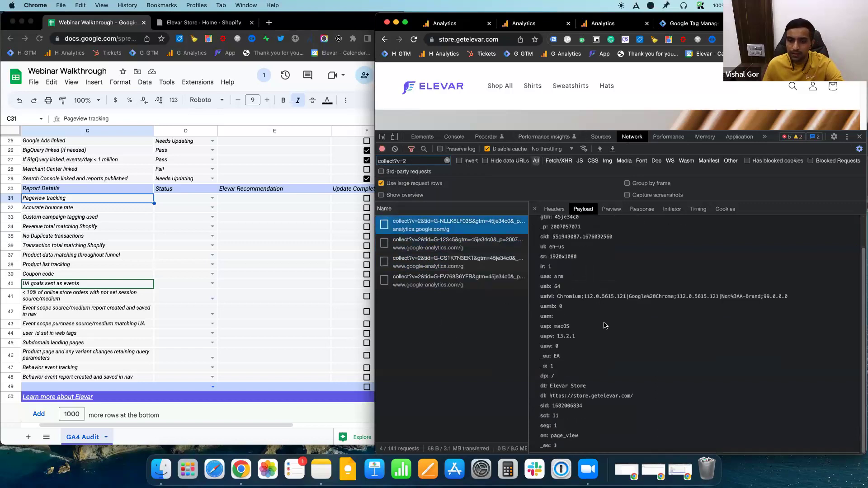
left_click(565, 436)
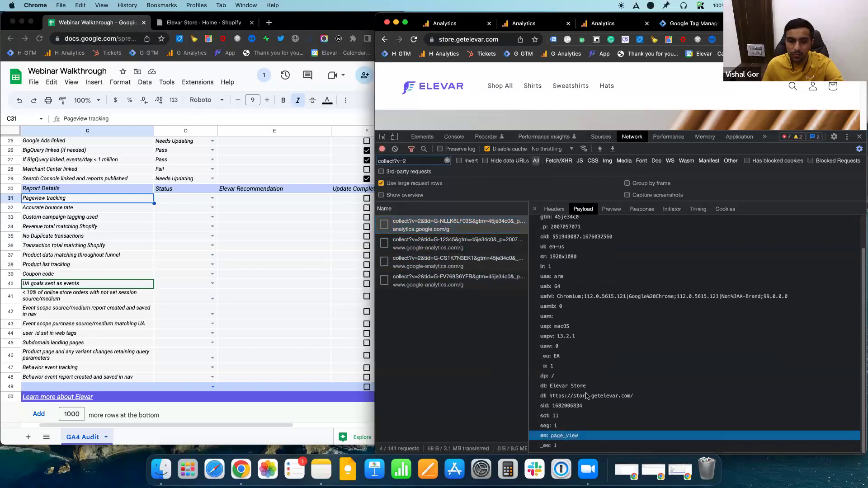
scroll(587, 396, "up", 2)
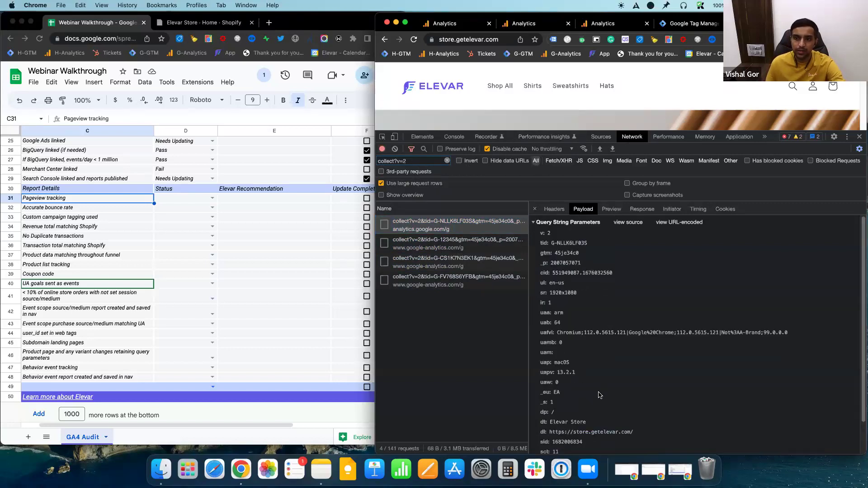
Set the checklist's Pageview tracking status to Pass and mark its update as complete.
left_click_drag(772, 134, 752, 322)
left_click(176, 220)
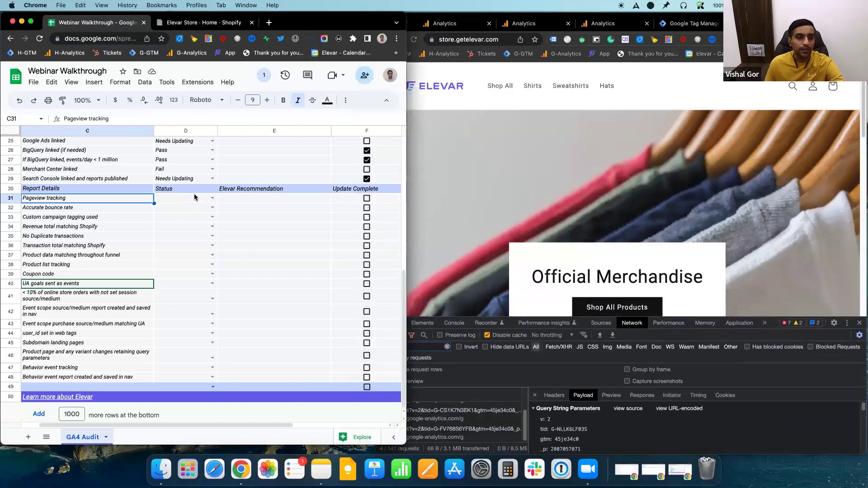
left_click(206, 200)
left_click(212, 198)
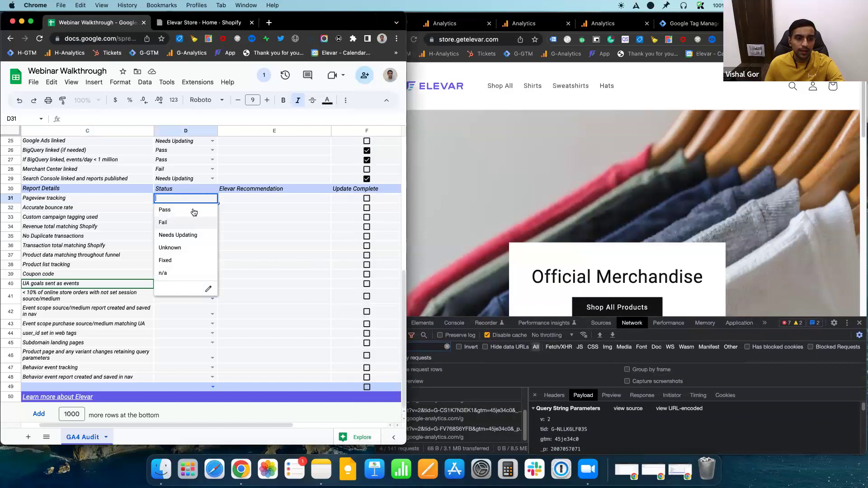
left_click(196, 210)
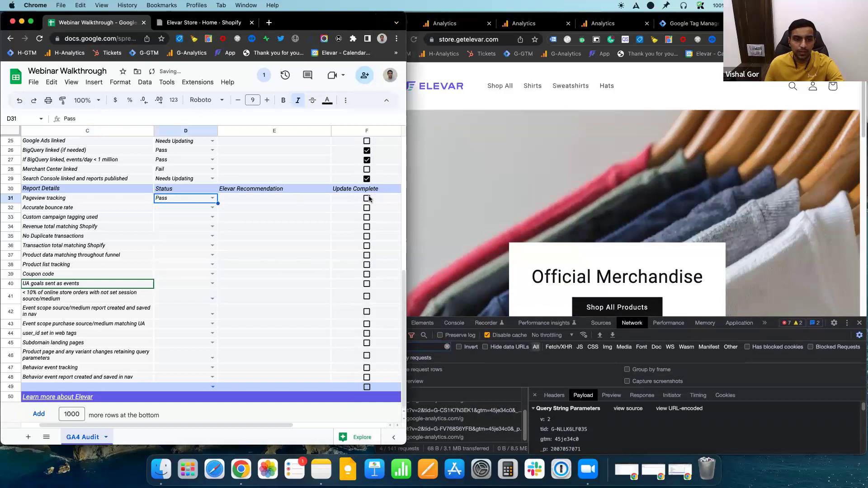
left_click(367, 199)
Bring up the Google Analytics property's Admin page beside the checklist and move to the Accurate bounce rate row.
left_click(437, 30)
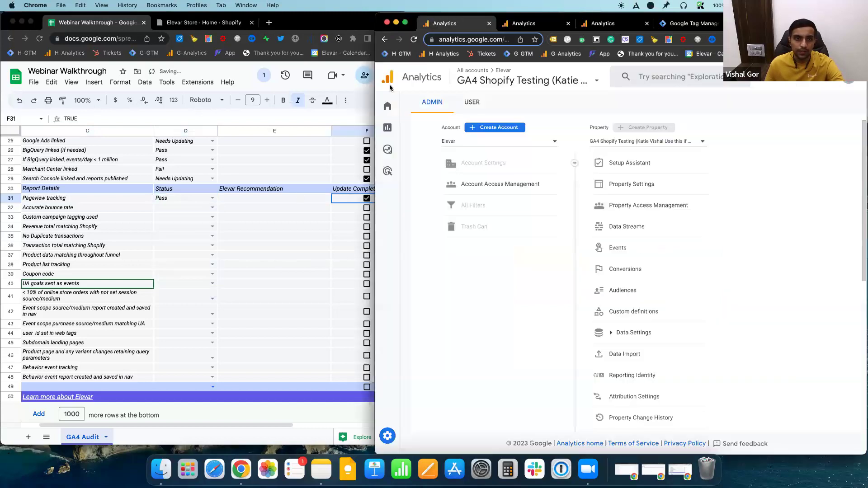
left_click(106, 216)
left_click(133, 209)
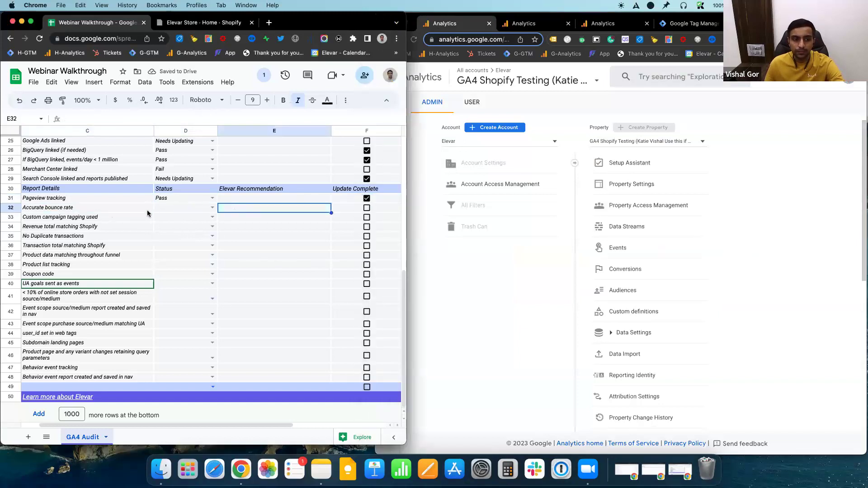
Open the Engagement section's Pages and screens report and widen the Analytics window over the checklist.
left_click(560, 117)
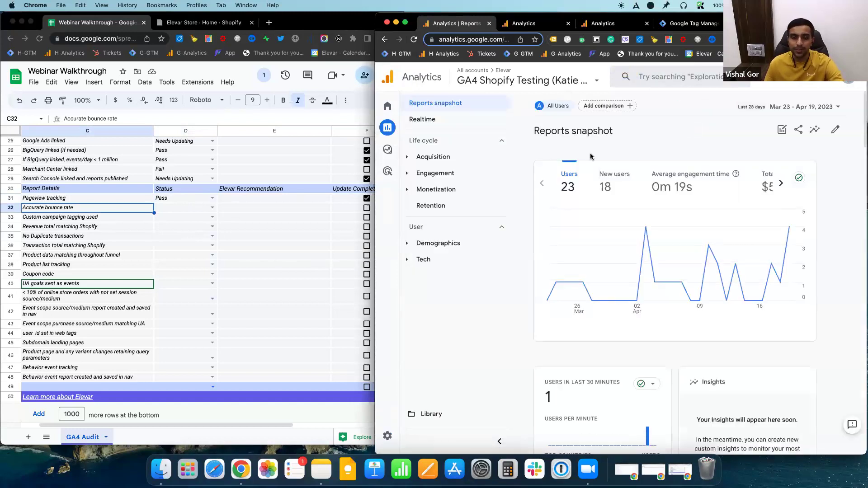
left_click(433, 190)
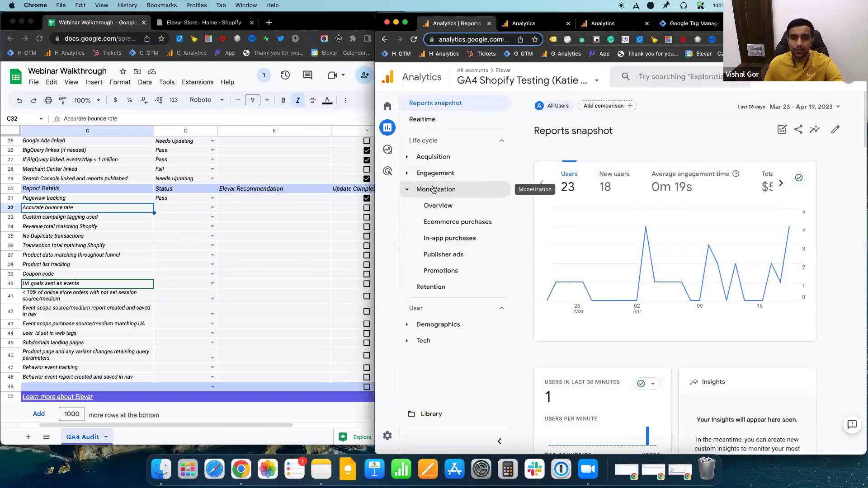
left_click(433, 189)
left_click(440, 173)
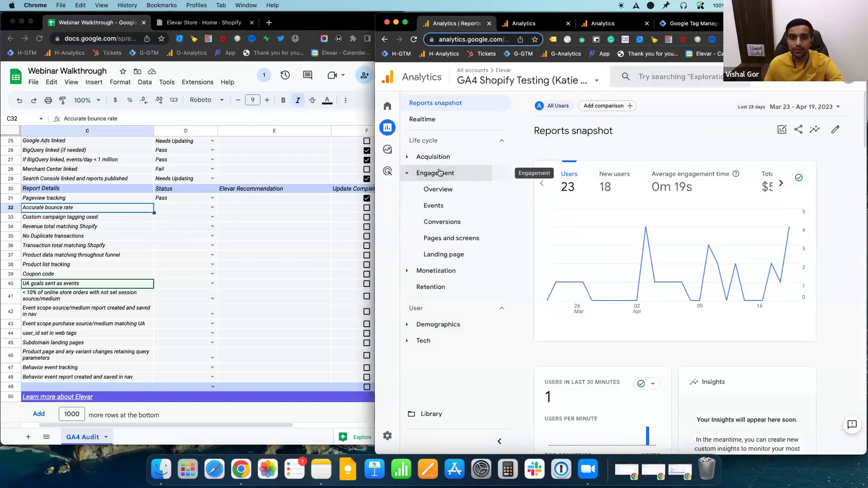
left_click(446, 238)
mouse_move(376, 208)
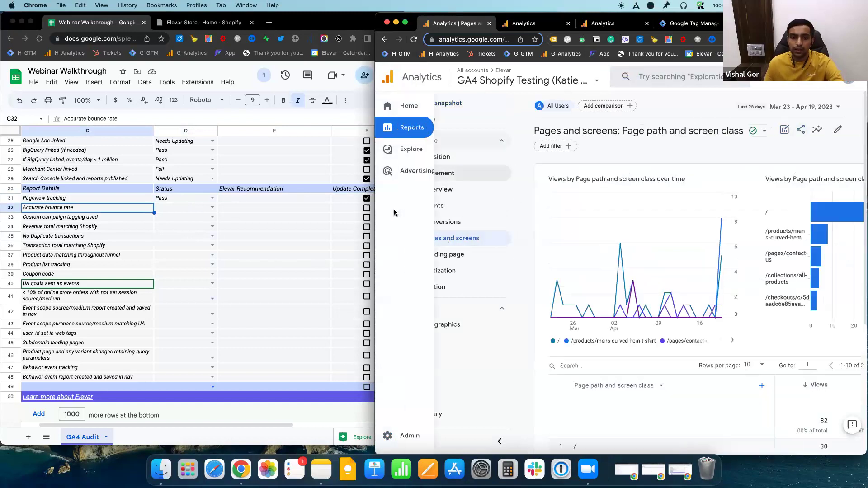
left_click_drag(377, 207, 213, 207)
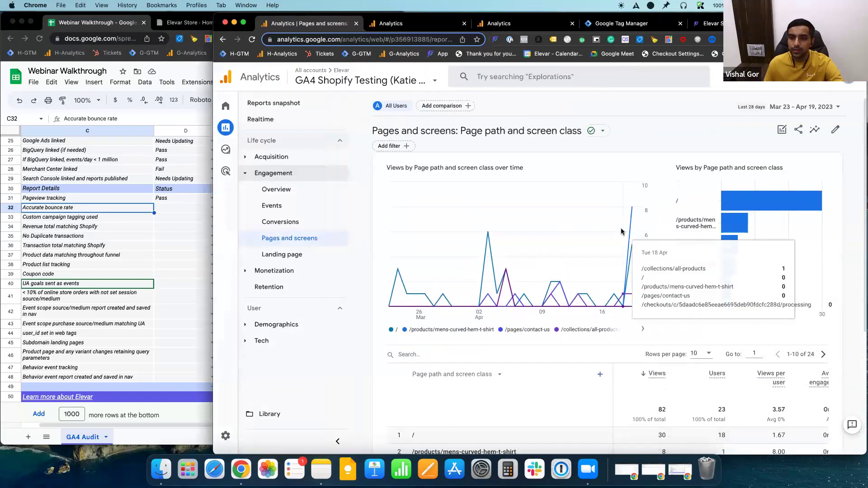
Customize the Pages and screens report by adding the Bounce rate metric directly after Users, and apply the change.
scroll(621, 252, "down", 2)
scroll(622, 252, "down", 3)
left_click_drag(653, 418, 518, 407)
scroll(518, 407, "right", 5)
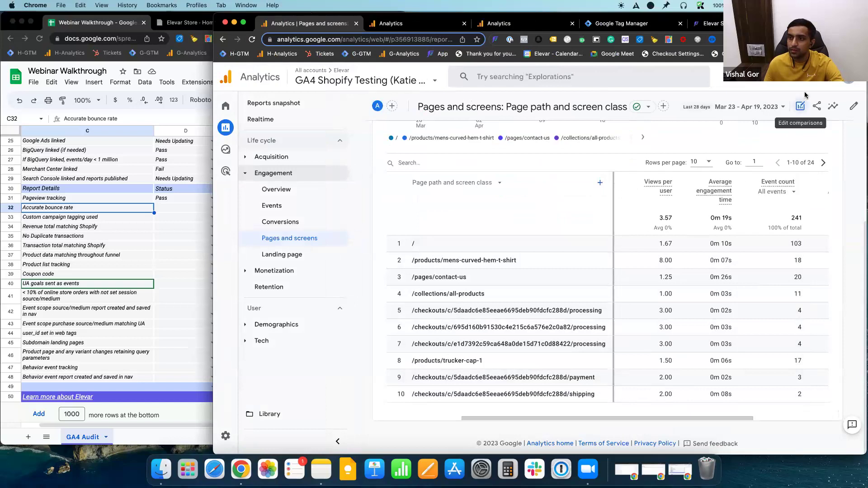
left_click(851, 111)
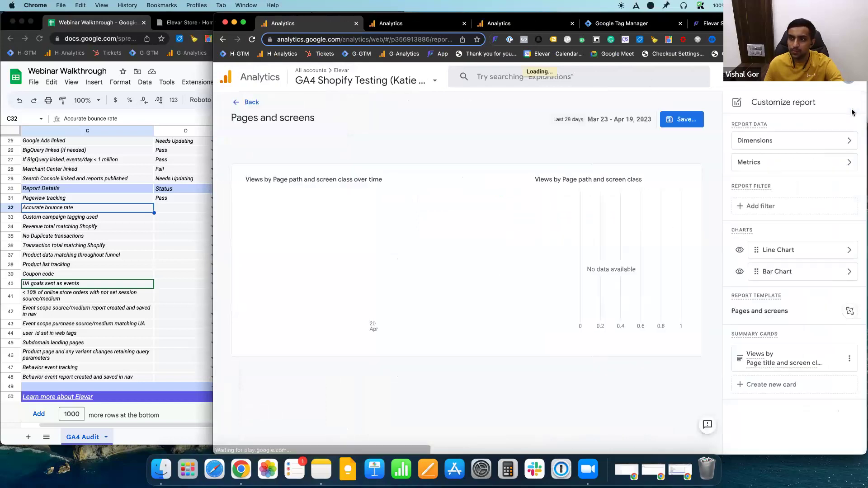
left_click(810, 164)
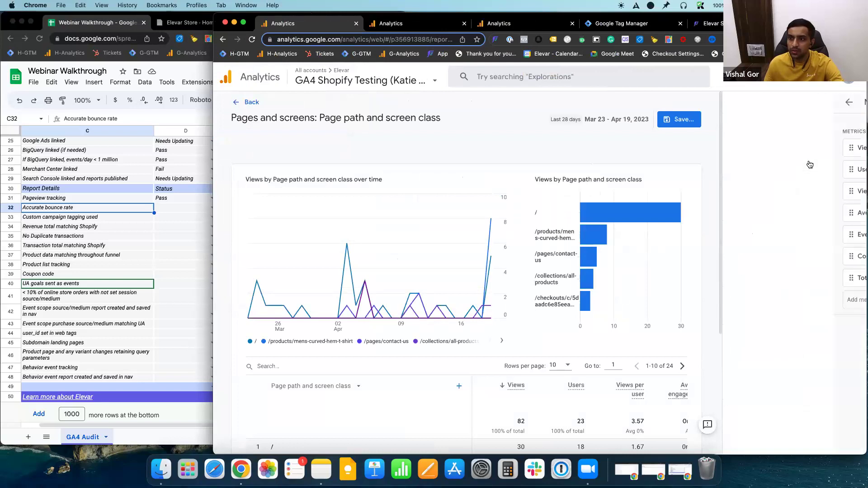
left_click(782, 307)
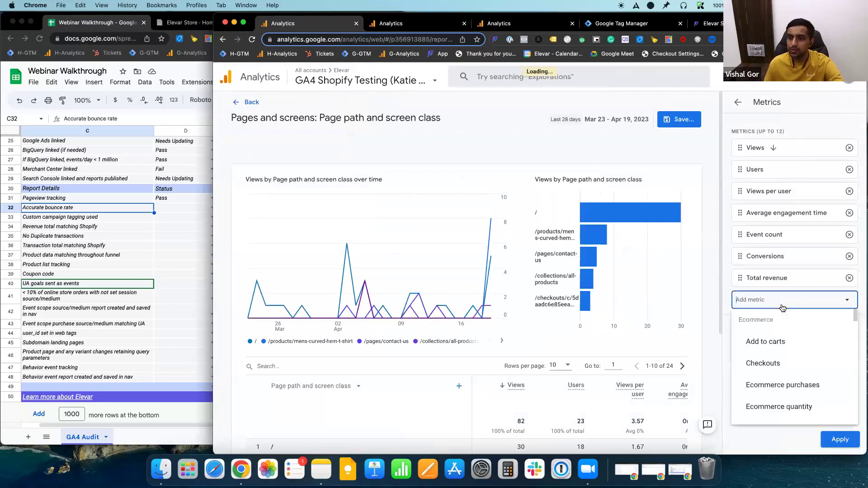
type("bou")
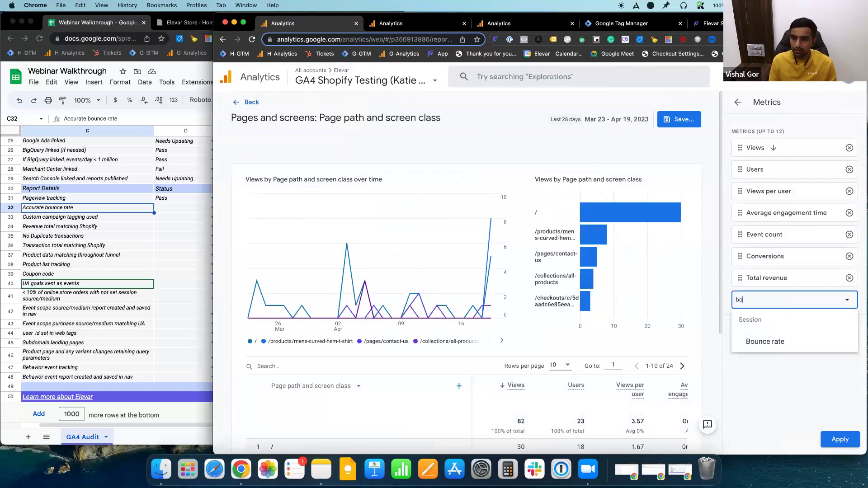
left_click(800, 348)
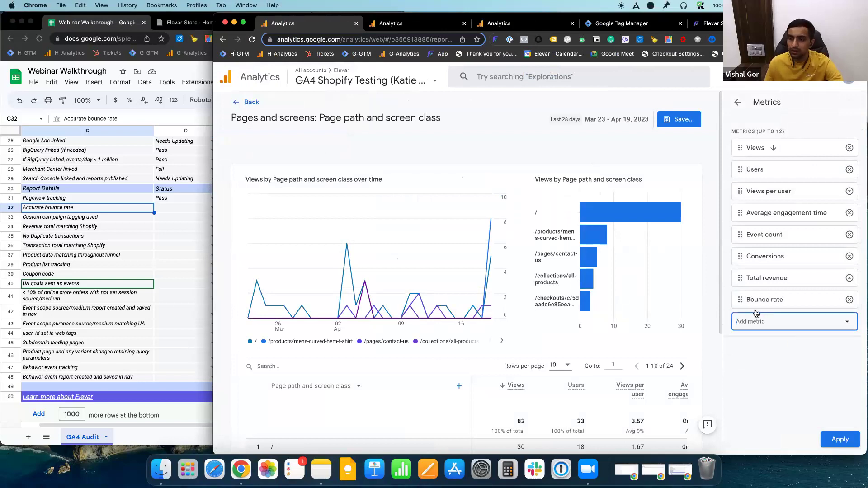
left_click_drag(740, 299, 737, 192)
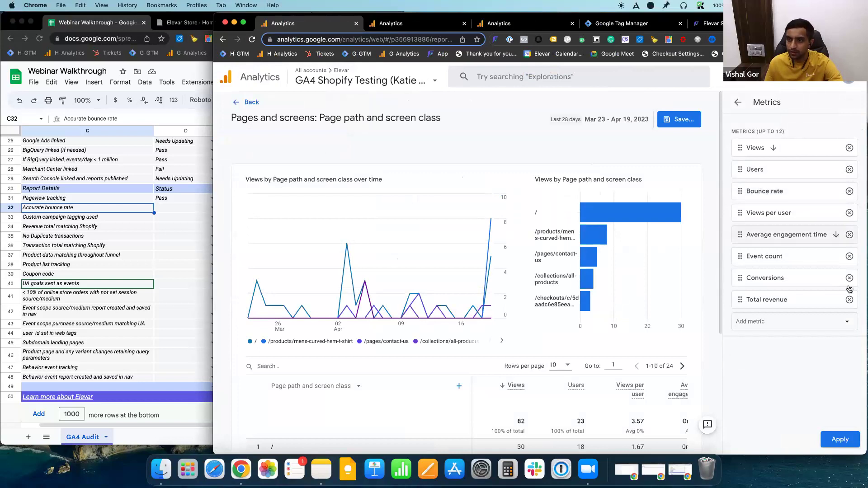
left_click(841, 441)
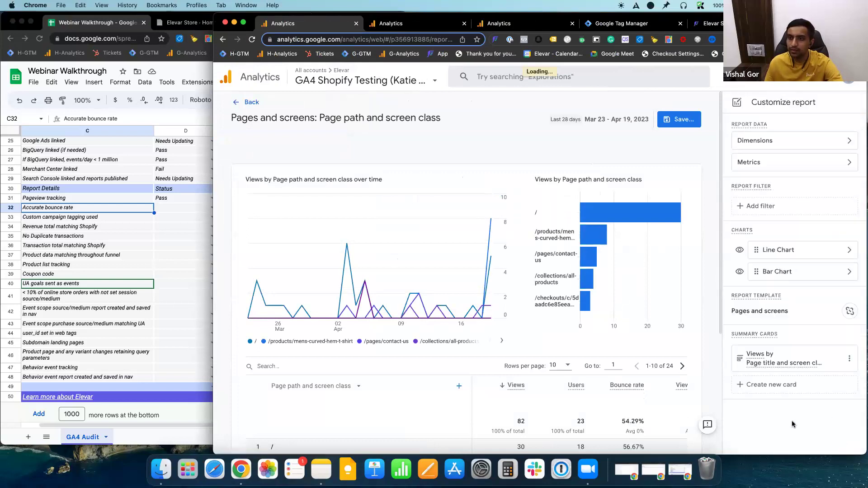
Save the changes to the current Pages and screens report and return to the report view.
left_click(687, 118)
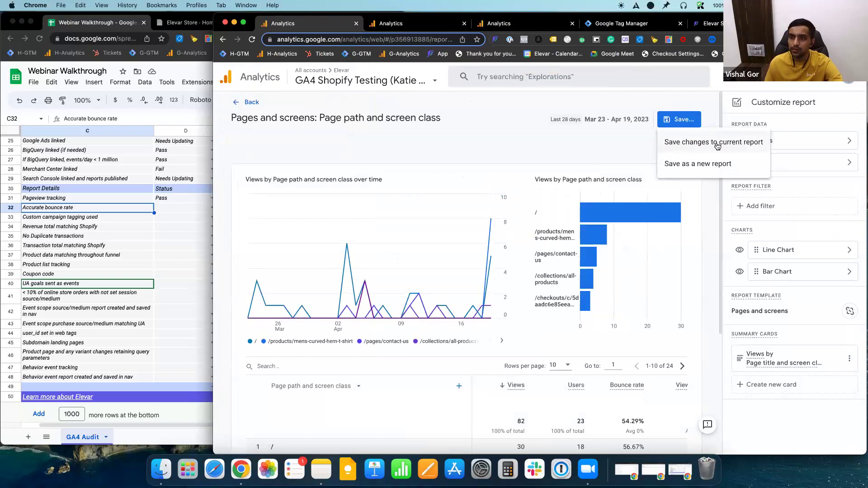
left_click(718, 144)
left_click(619, 303)
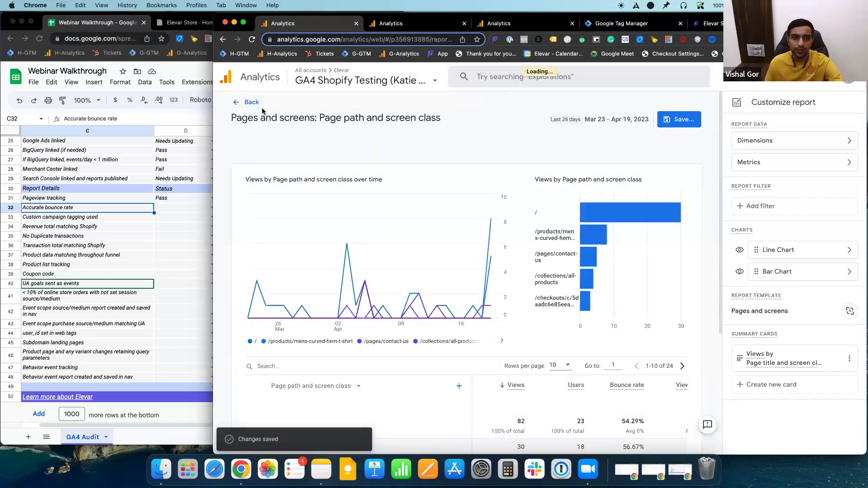
mouse_move(645, 230)
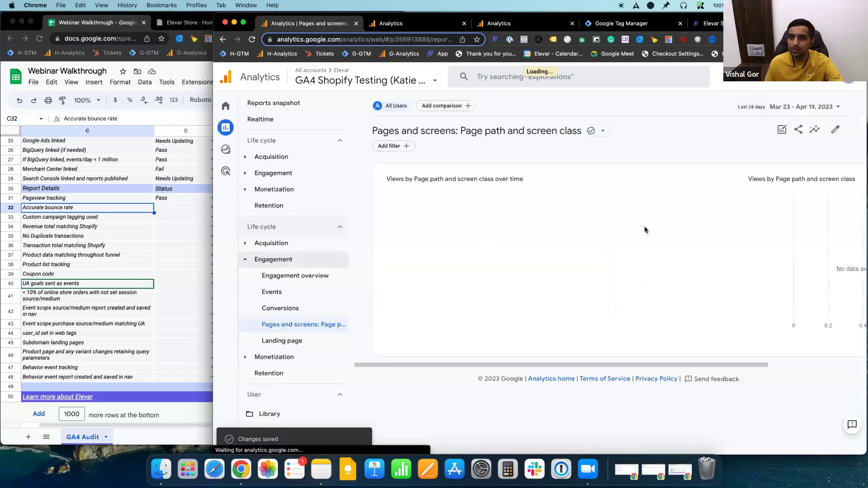
Examine the Bounce rate column for each page path and narrow the Analytics window to uncover the checklist.
scroll(596, 349, "down", 5)
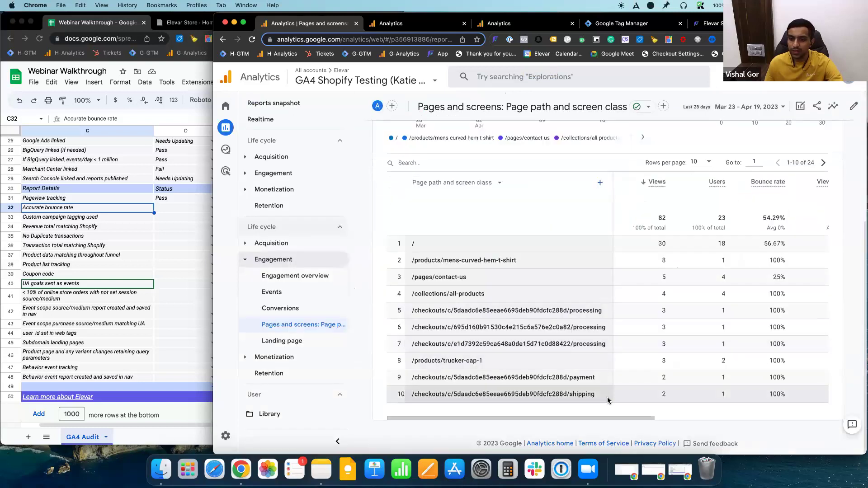
left_click_drag(612, 418, 619, 417)
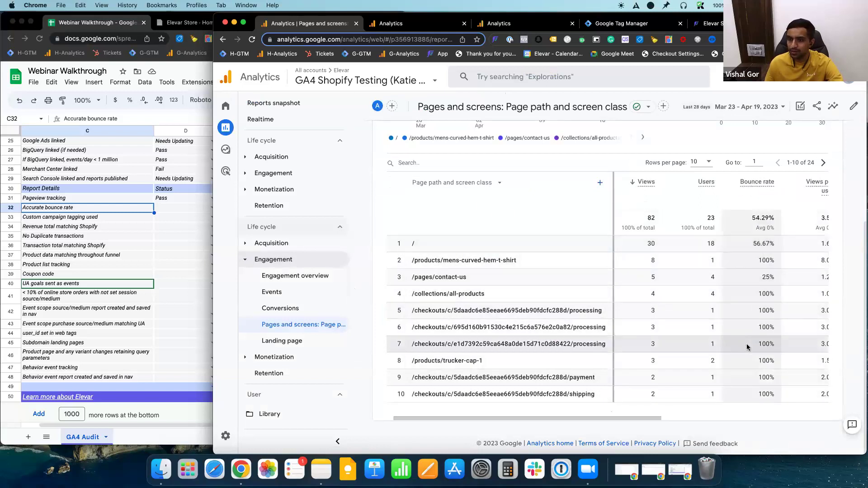
scroll(743, 271, "up", 1)
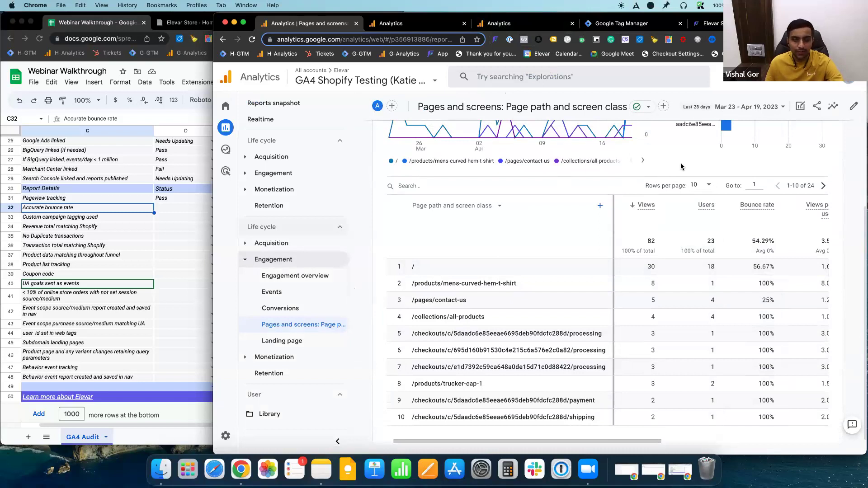
mouse_move(747, 210)
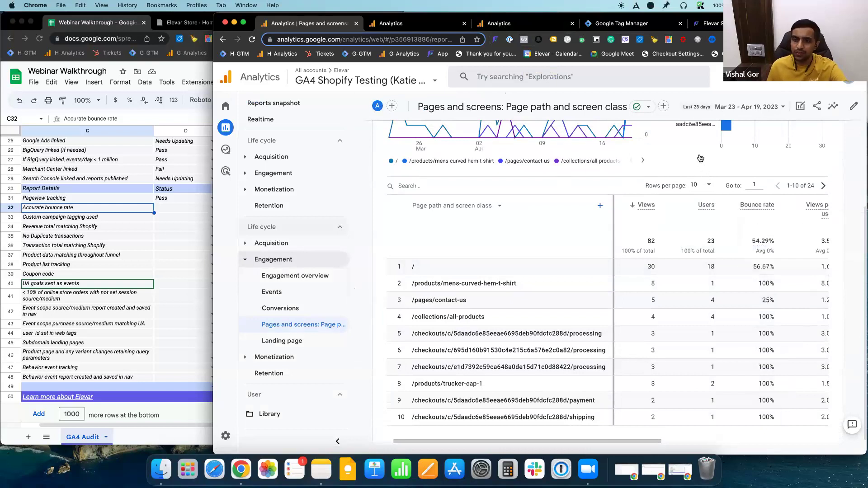
mouse_move(218, 193)
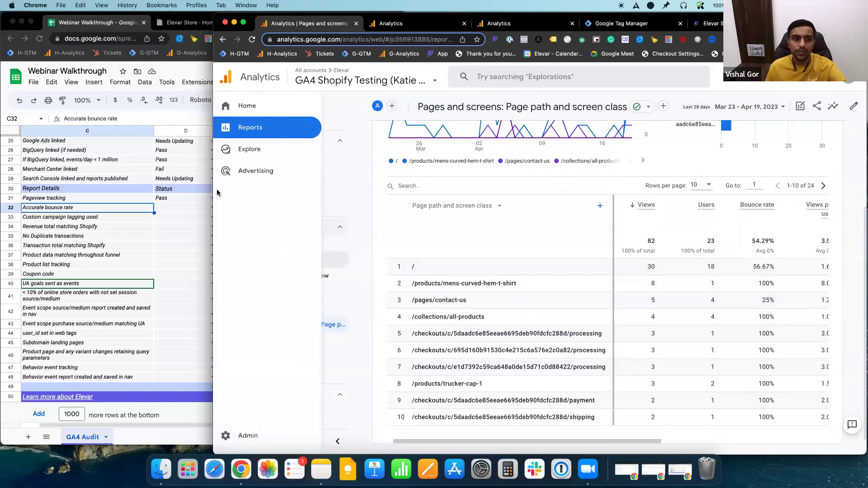
left_click_drag(213, 191, 398, 189)
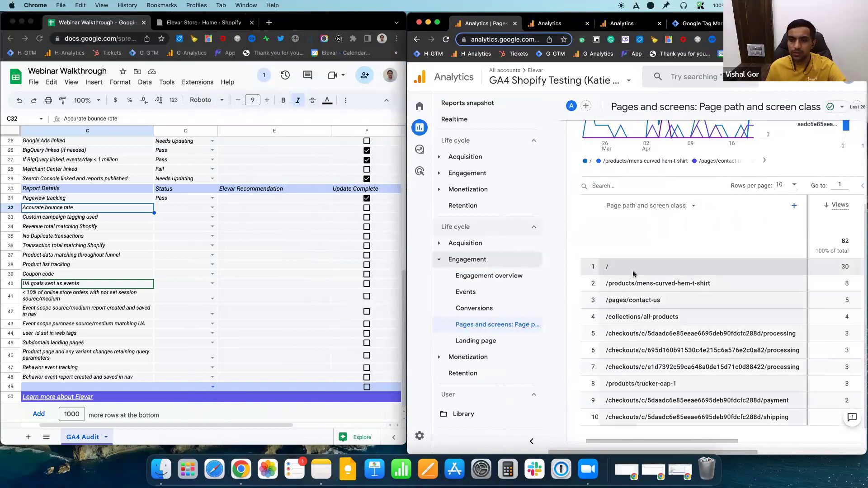
left_click_drag(655, 441, 857, 432)
scroll(723, 344, "left", 5)
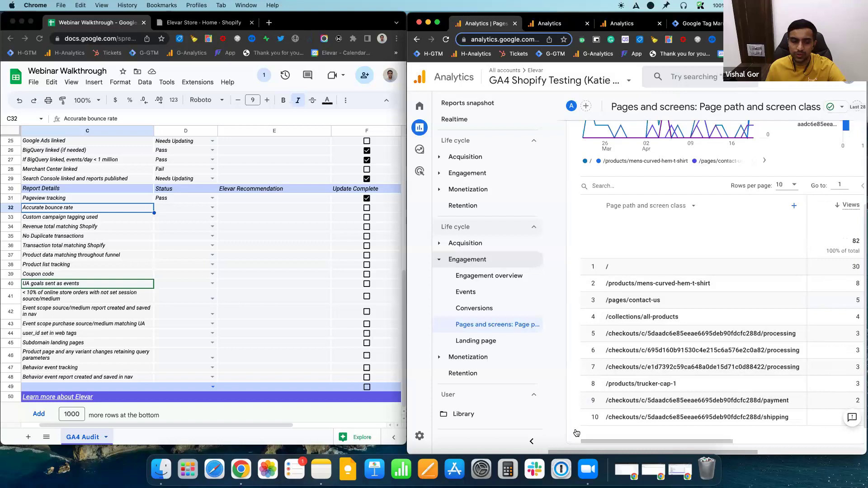
Set the checklist's Accurate bounce rate status to Pass and mark its update as complete.
left_click(213, 208)
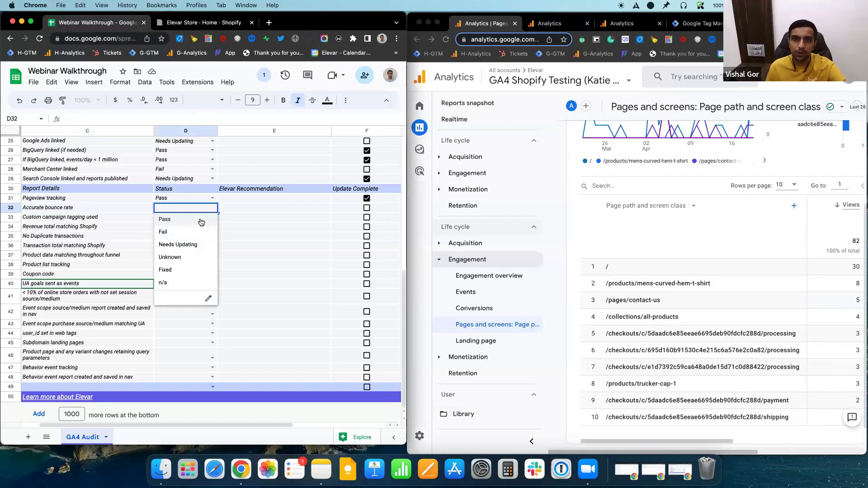
left_click(201, 220)
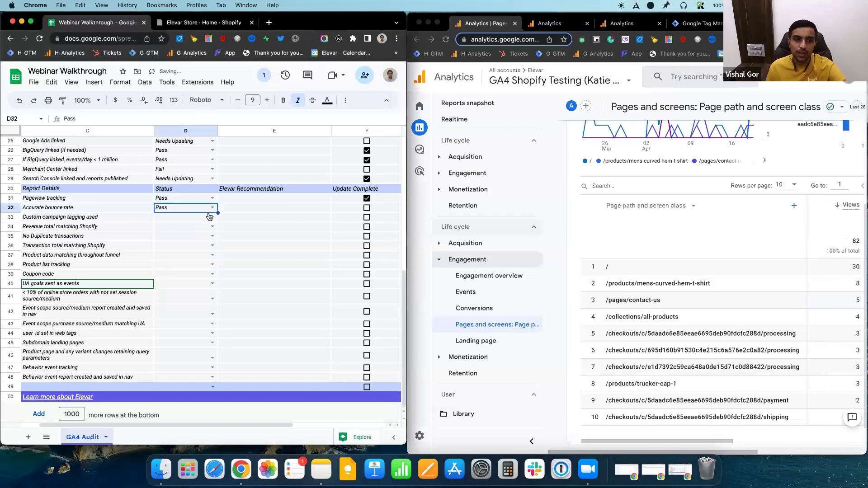
left_click(259, 210)
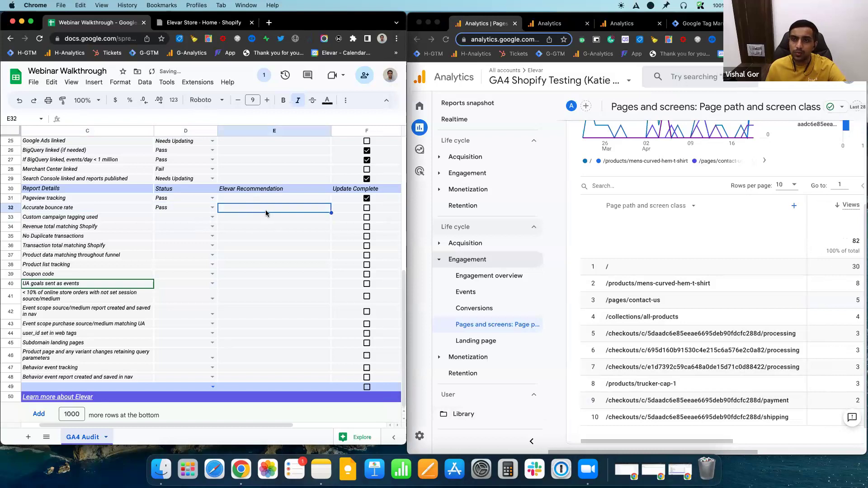
left_click(367, 209)
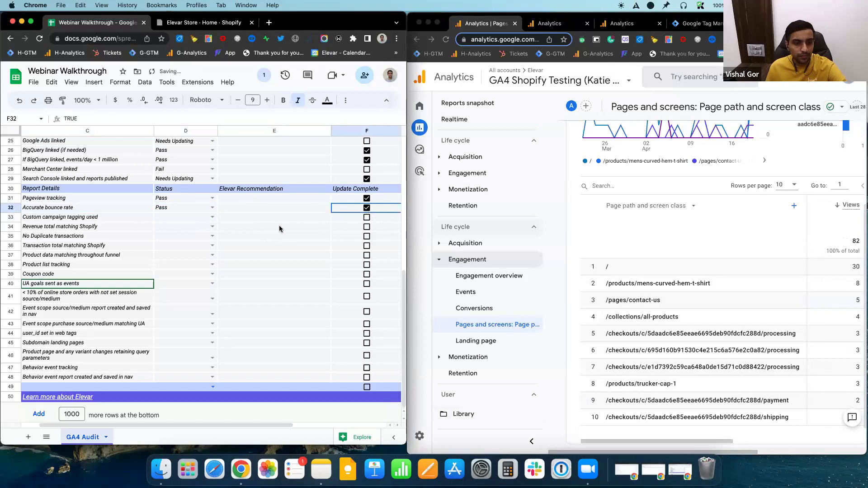
Move to the Custom campaign tagging used row and open the Traffic acquisition report in a wider Analytics window.
left_click(192, 221)
left_click(70, 219)
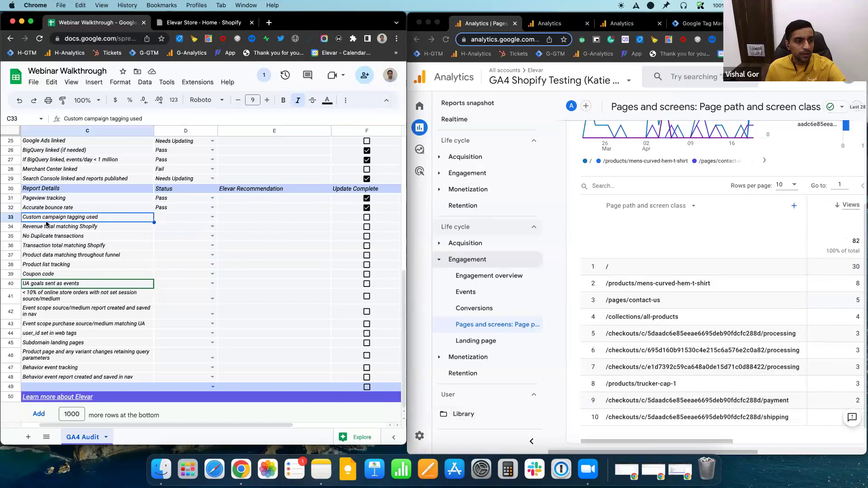
left_click(484, 167)
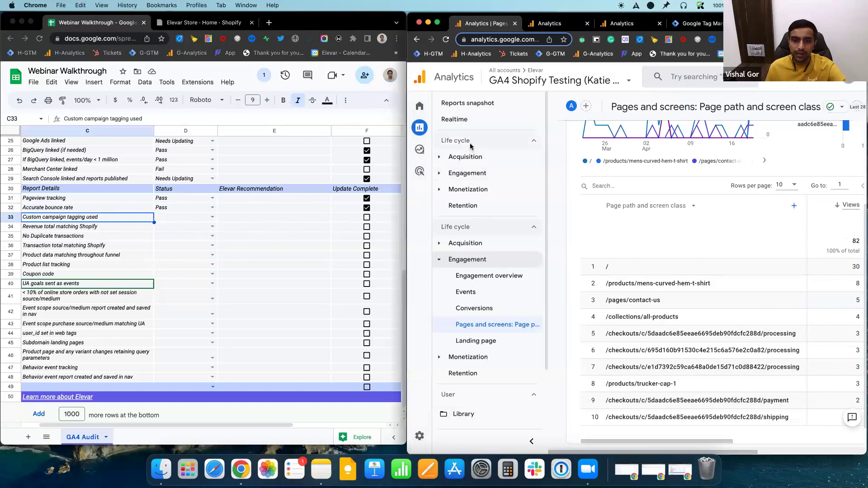
left_click(468, 158)
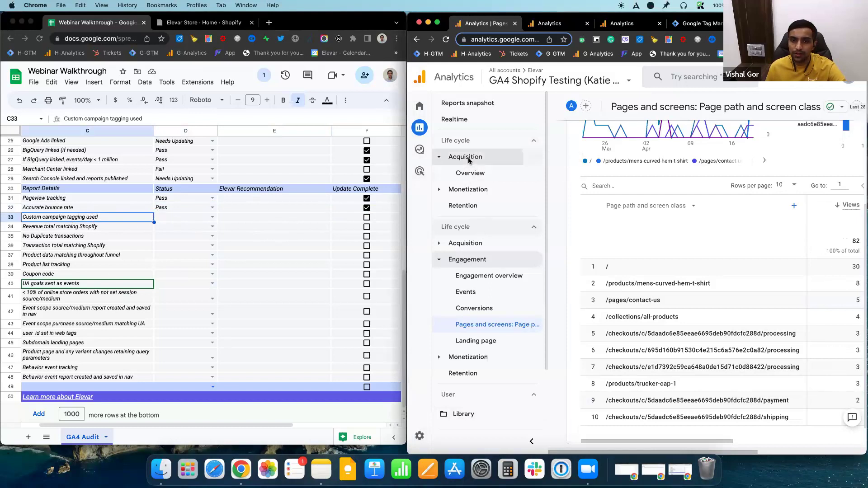
left_click(472, 208)
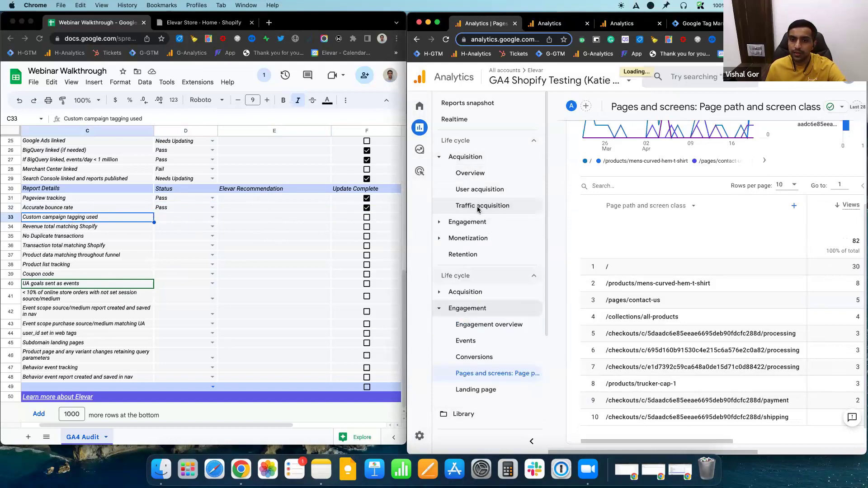
left_click_drag(407, 211, 341, 212)
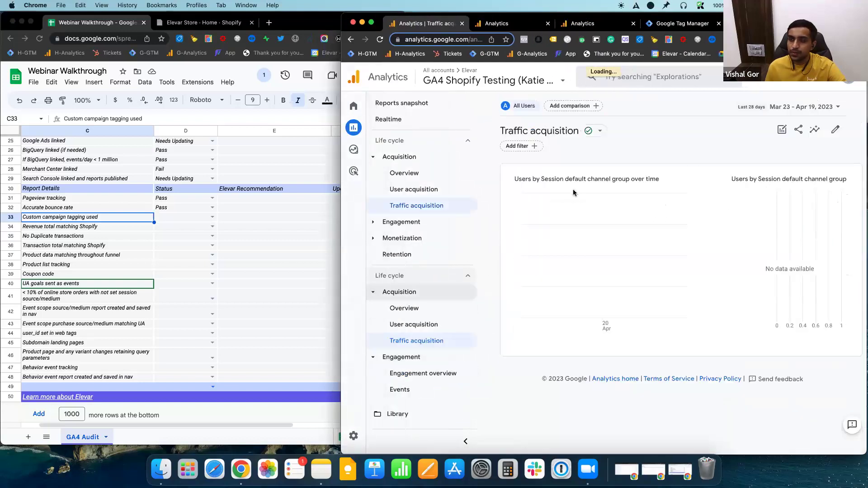
Change the Traffic acquisition table's primary dimension to Session source / medium and look through its metric columns.
scroll(579, 226, "down", 5)
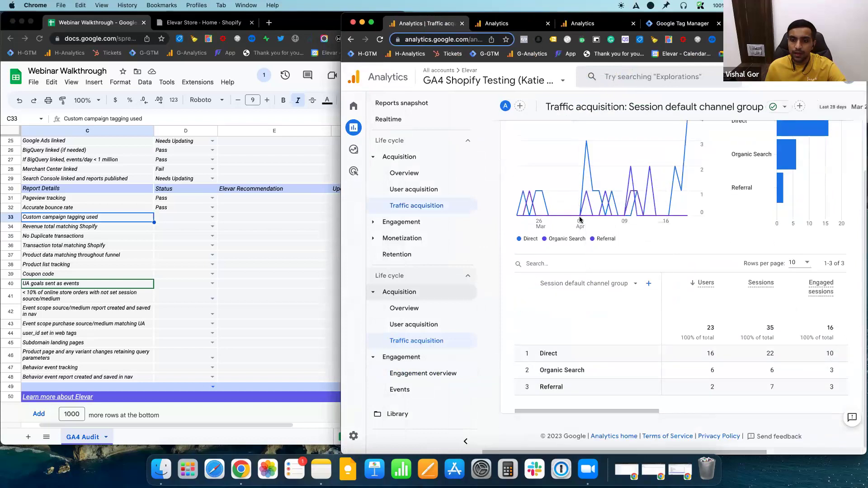
left_click(583, 284)
left_click(629, 152)
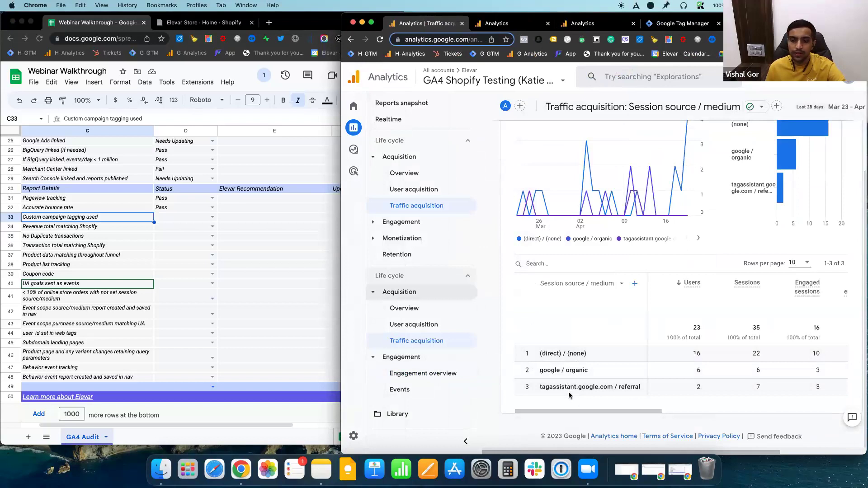
scroll(580, 402, "right", 5)
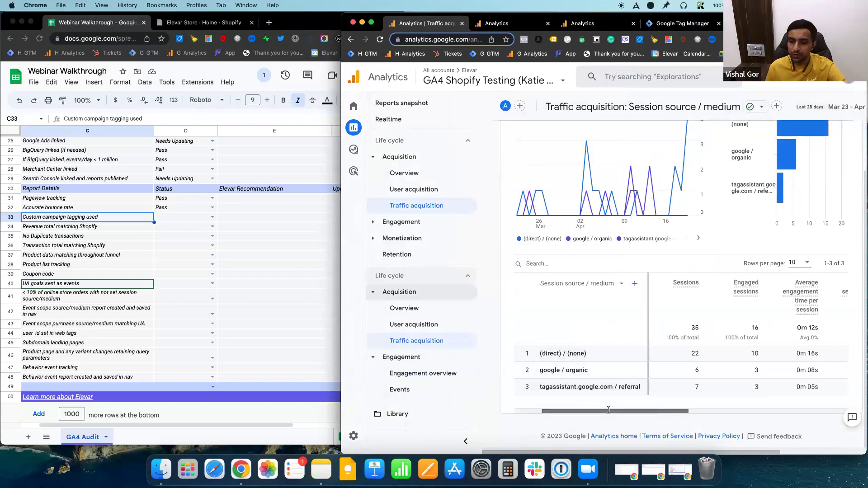
Change the Traffic acquisition table's primary dimension to Session campaign to check for custom campaign names.
scroll(566, 418, "left", 5)
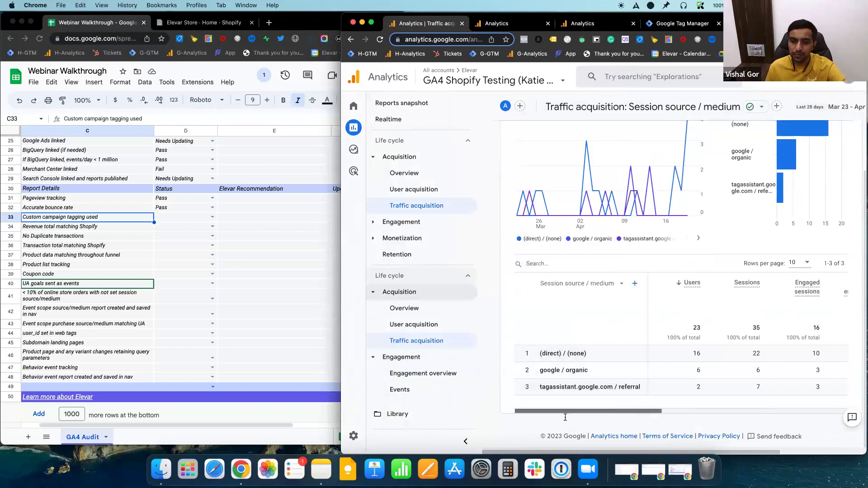
left_click(604, 285)
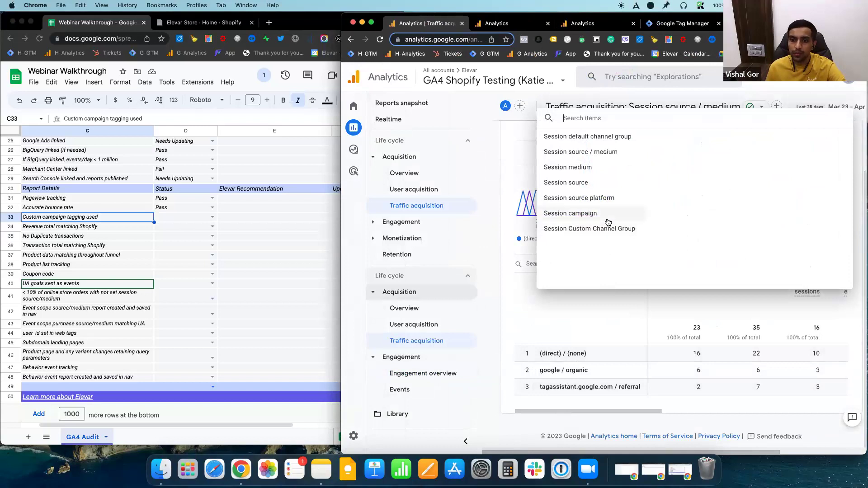
left_click(588, 222)
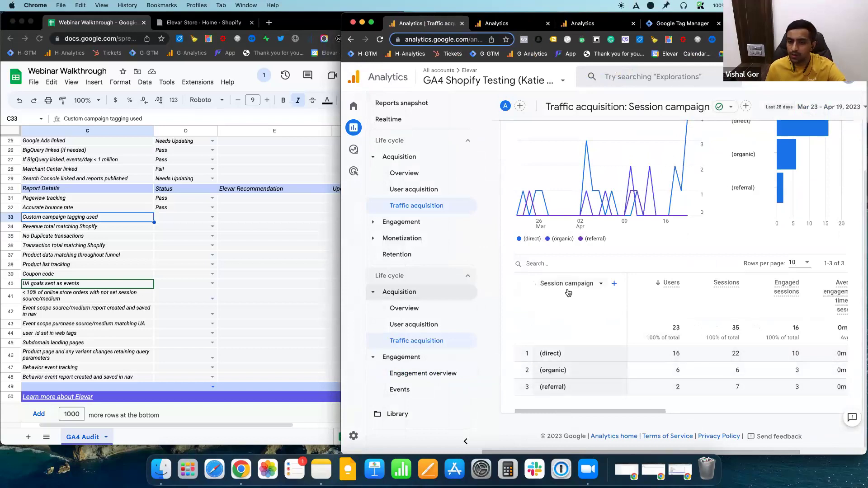
Switch the table's primary dimension back to Session source / medium and narrow the Analytics window to uncover the checklist's Update Complete column.
left_click(569, 292)
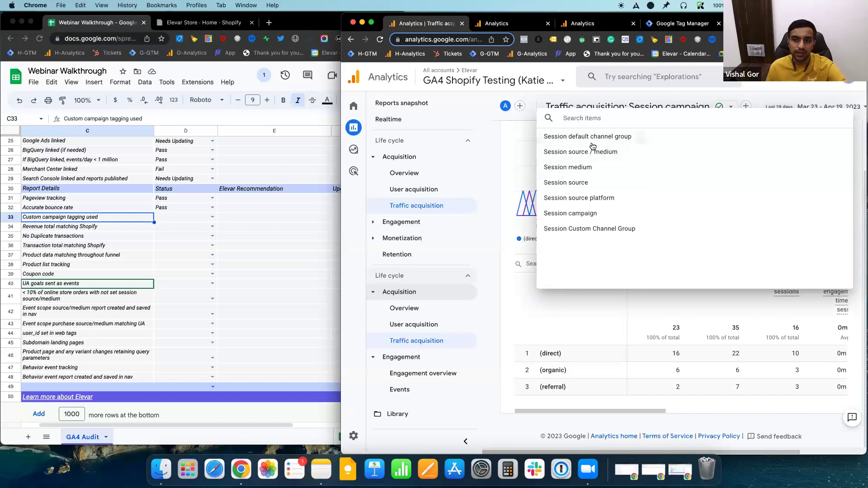
left_click(593, 153)
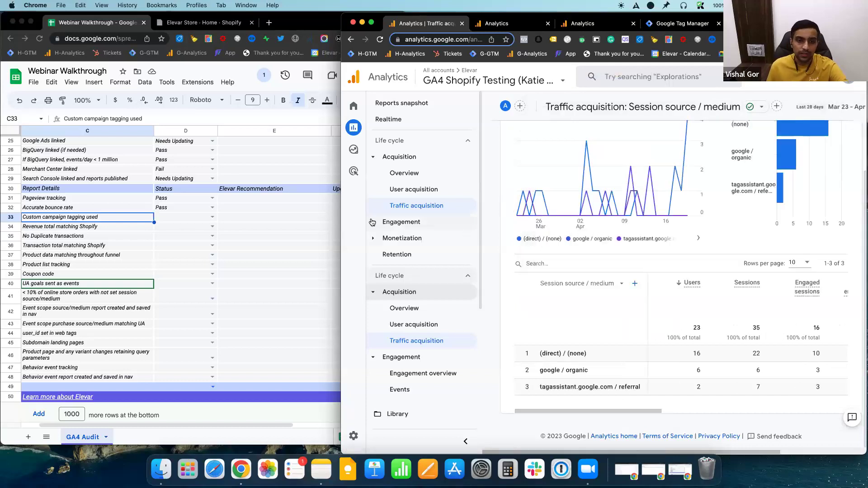
left_click_drag(343, 218, 395, 224)
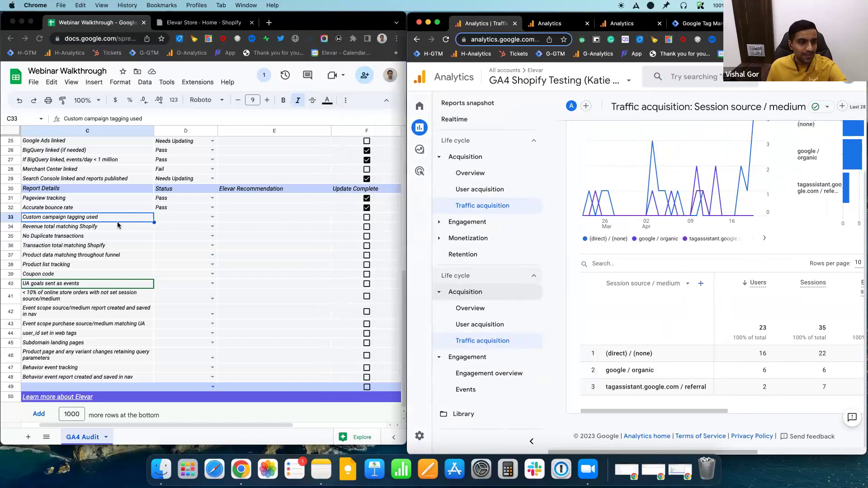
Set the status of the "Custom campaign tagging used" check in row 33 to Needs Updating.
left_click(194, 217)
left_click(211, 217)
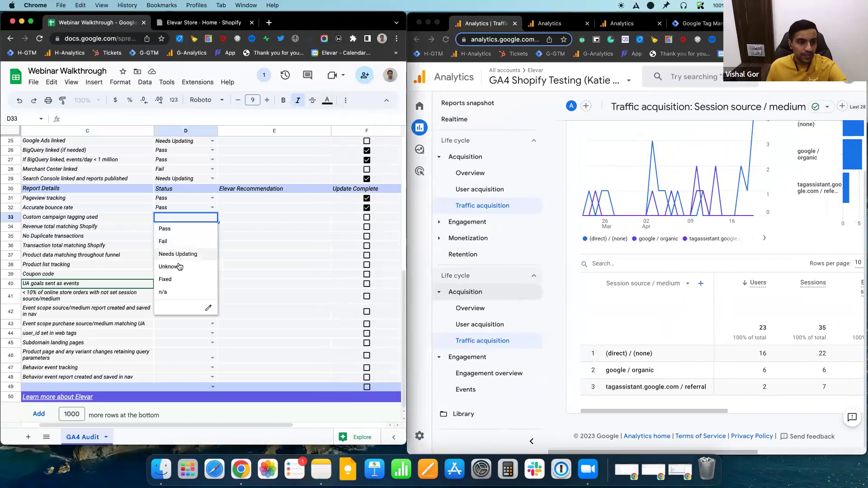
left_click(179, 255)
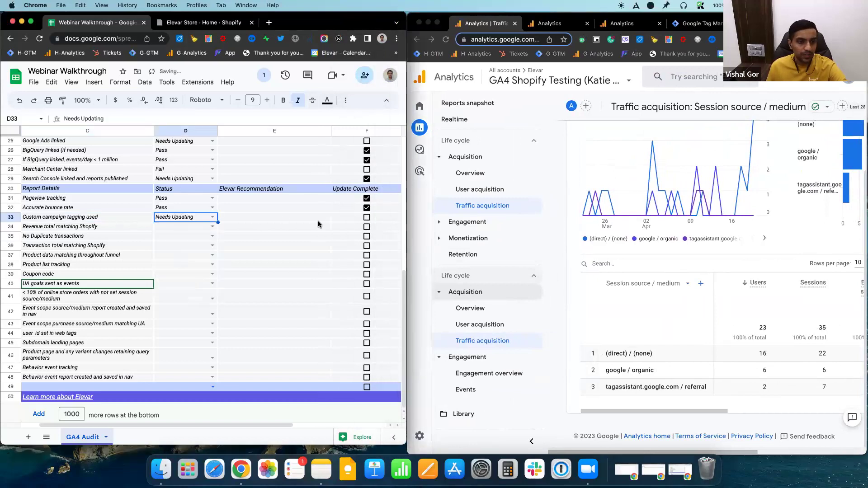
Select the "Revenue total matching Shopify" check in the audit sheet and open the Monetization Overview report in Google Analytics.
left_click(73, 227)
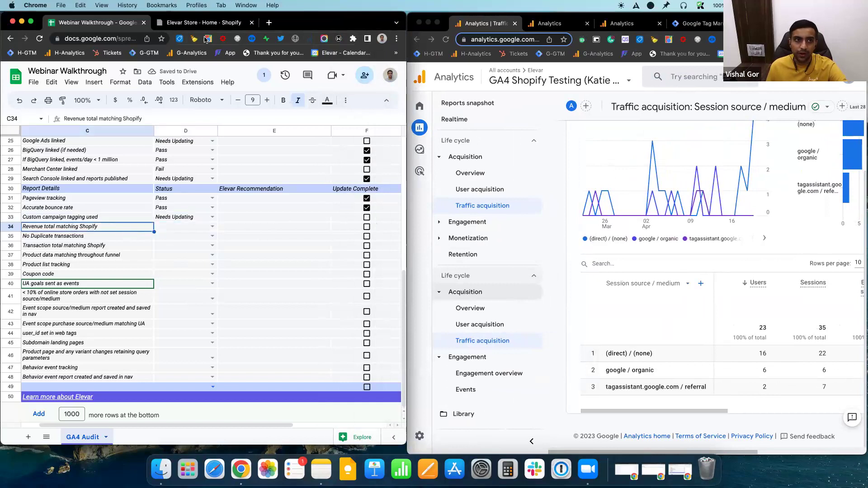
left_click(204, 22)
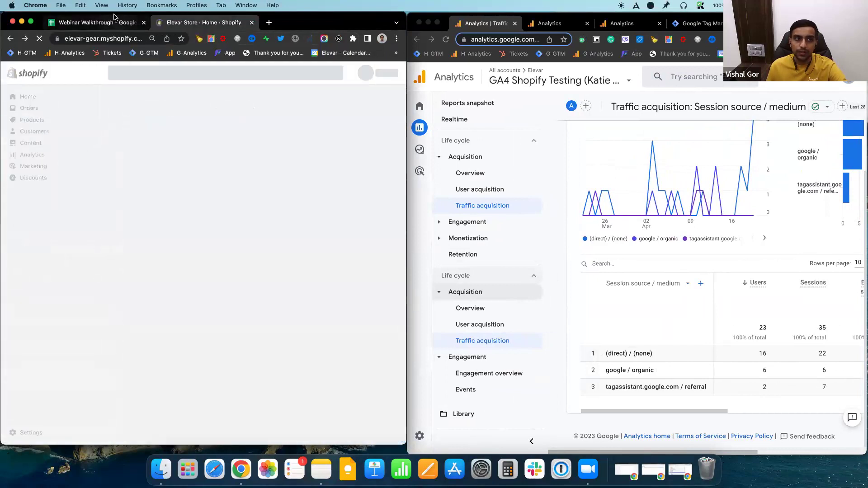
left_click(114, 18)
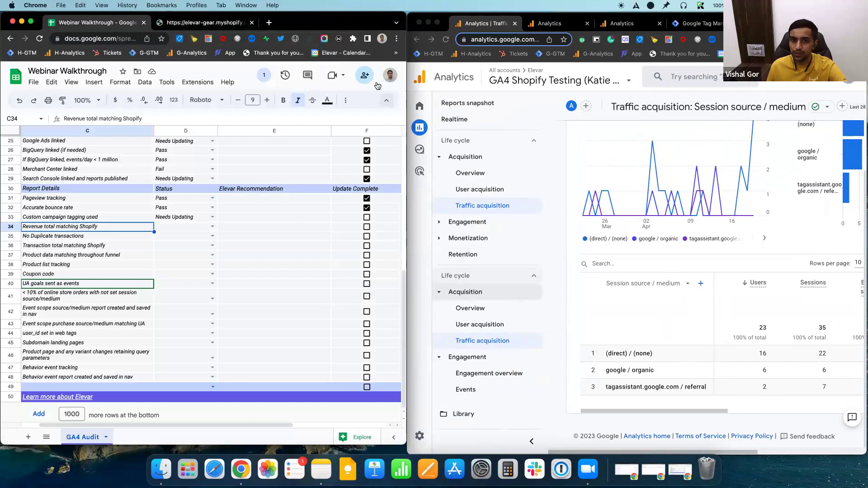
left_click(462, 162)
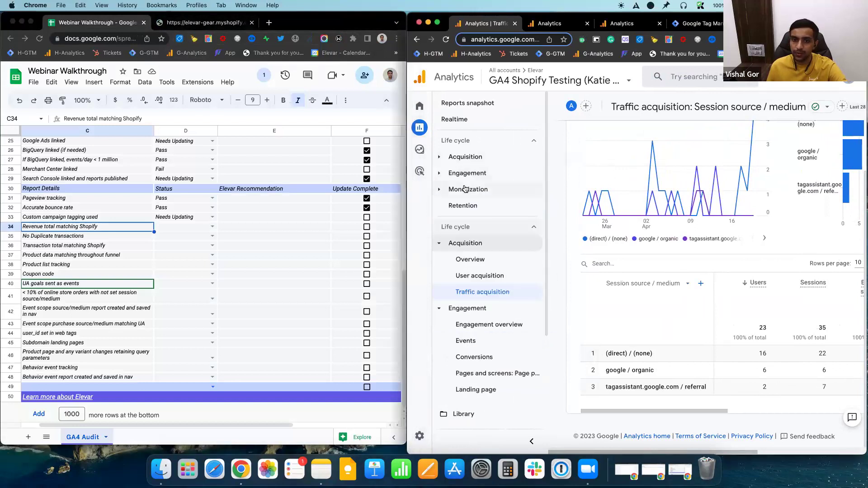
left_click(467, 190)
left_click(477, 206)
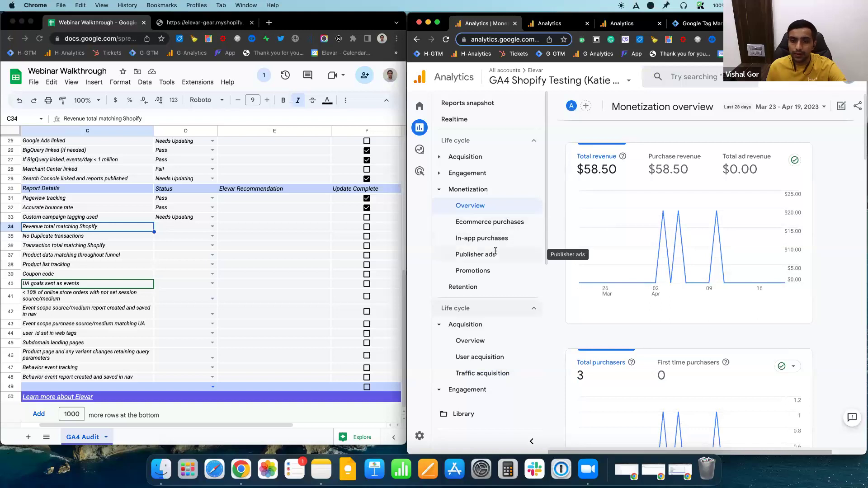
Open the Ecommerce purchases report, widen its window to show the item revenue column, and check the date range.
left_click(512, 219)
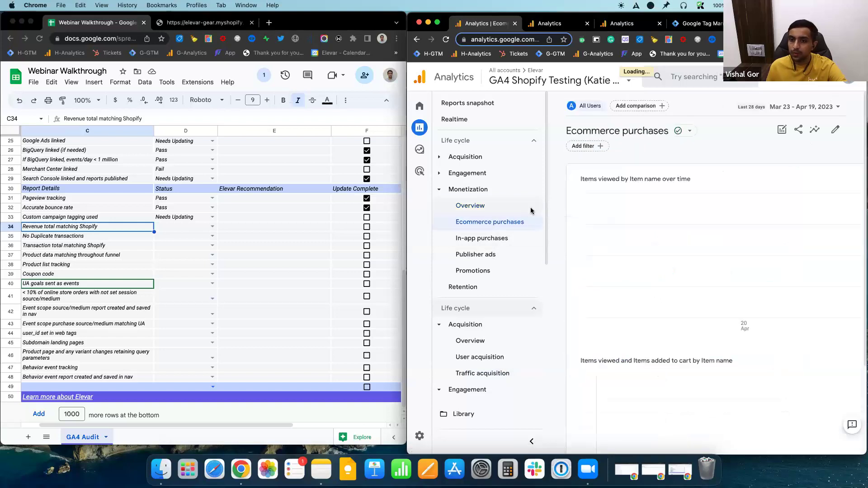
scroll(637, 323, "down", 5)
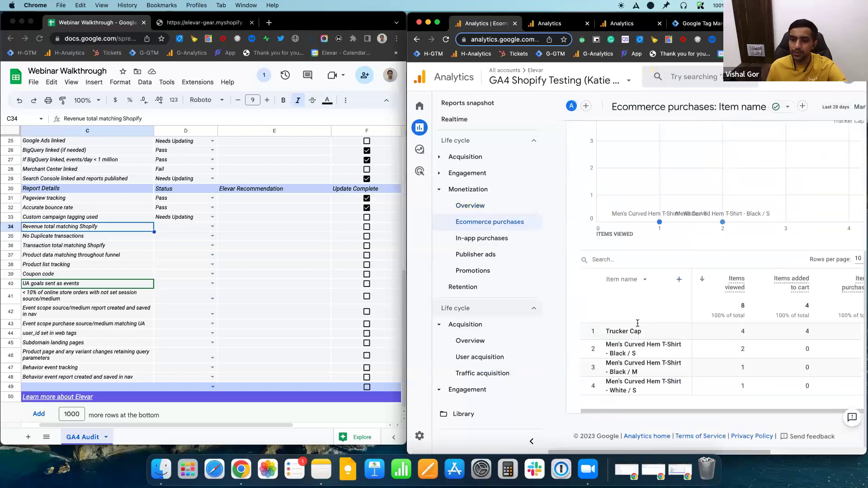
left_click_drag(407, 253, 244, 254)
scroll(765, 334, "up", 1)
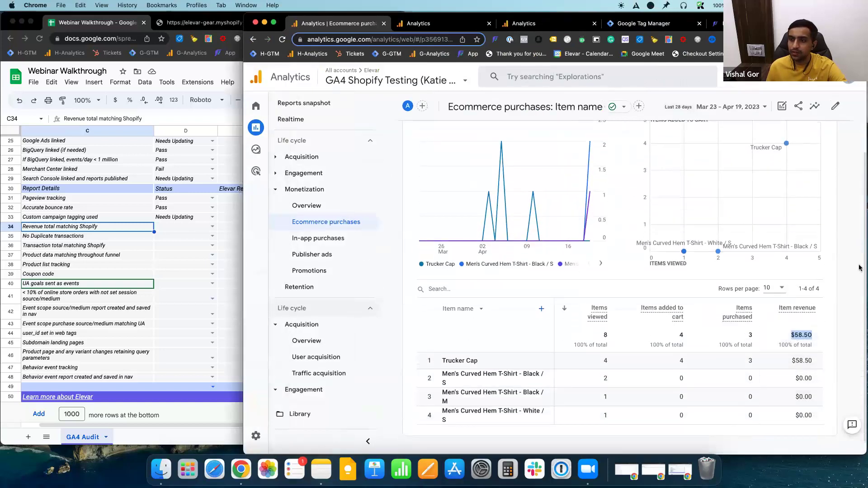
left_click(746, 106)
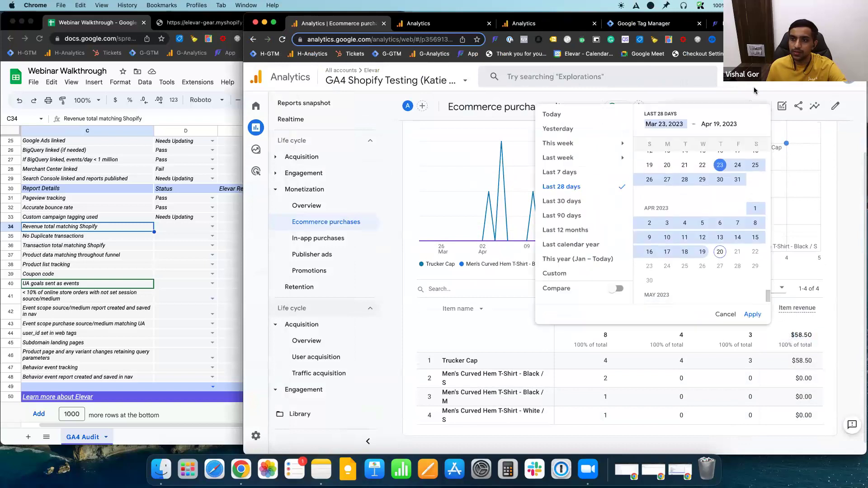
left_click(754, 90)
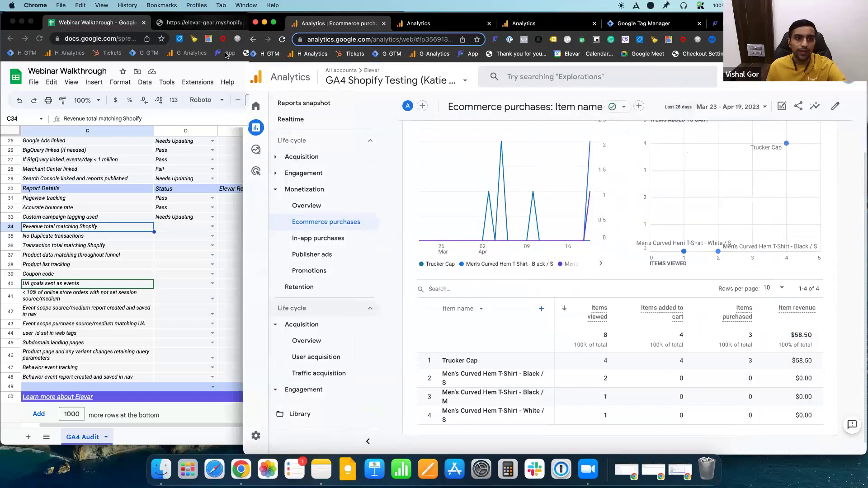
Switch to the Shopify admin, search the analytics reports for "sales", and open the Total sales report.
left_click(203, 22)
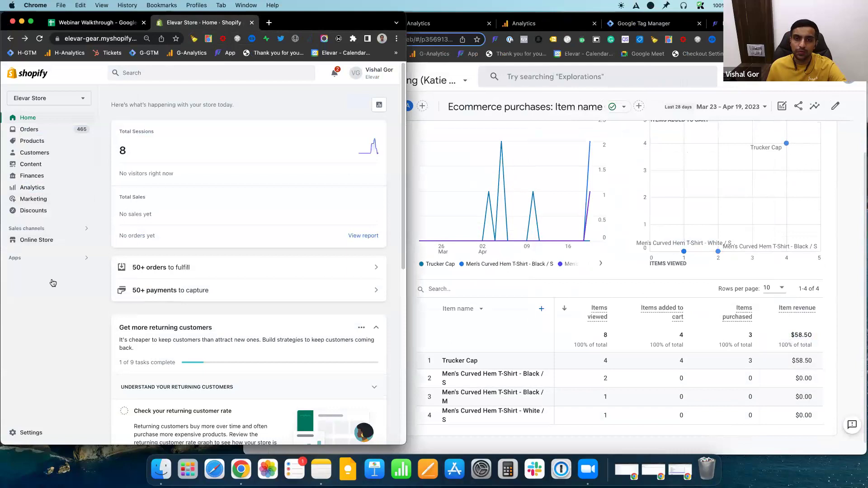
left_click(48, 189)
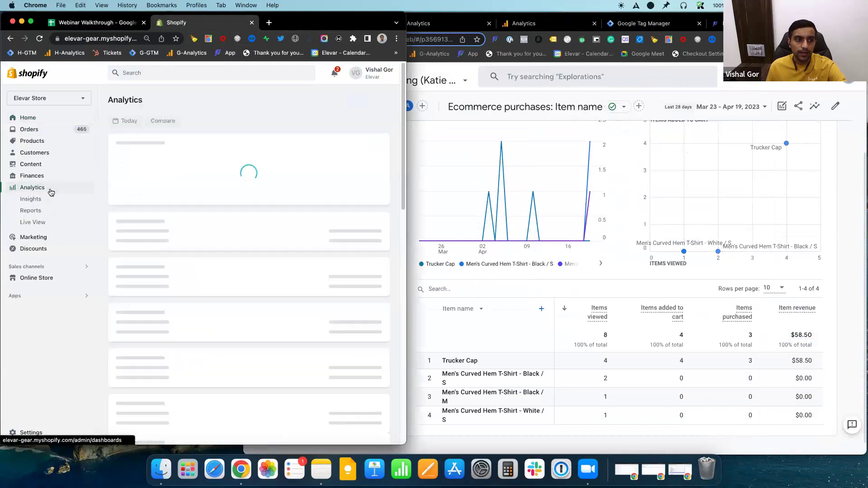
left_click(46, 212)
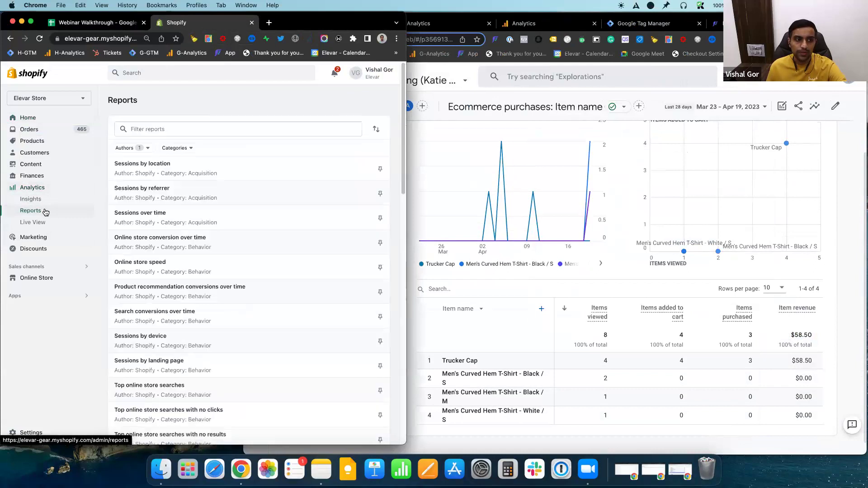
left_click(138, 133)
type("s")
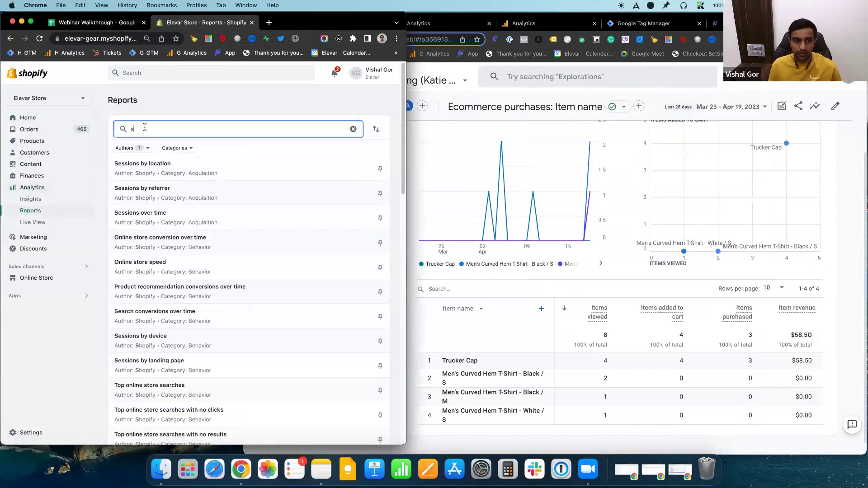
type("ales")
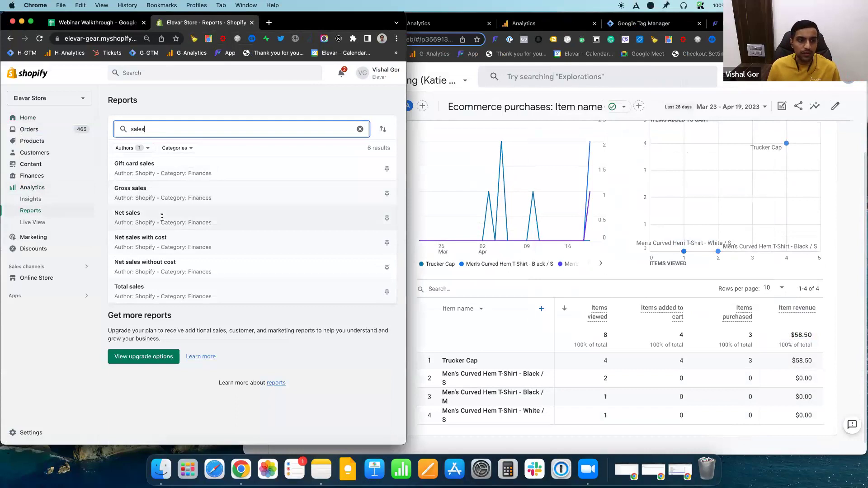
left_click(164, 286)
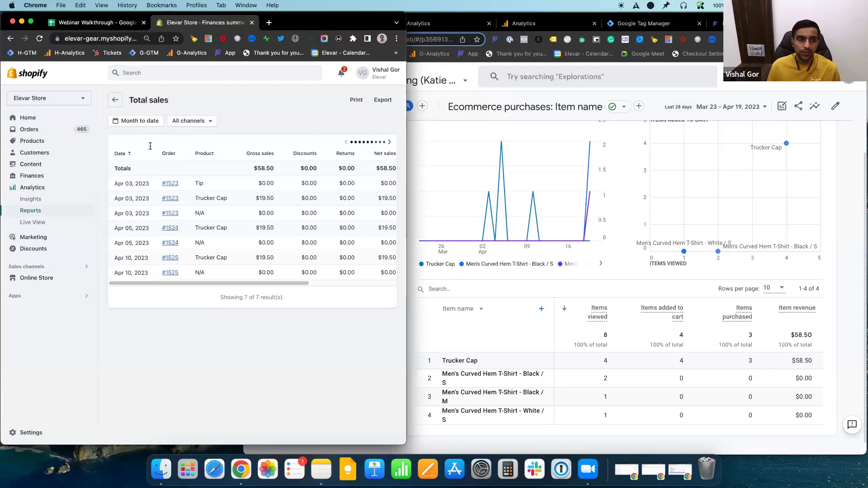
Compare the date range options of both reports and apply Month to date to the Shopify Total sales report.
left_click(146, 121)
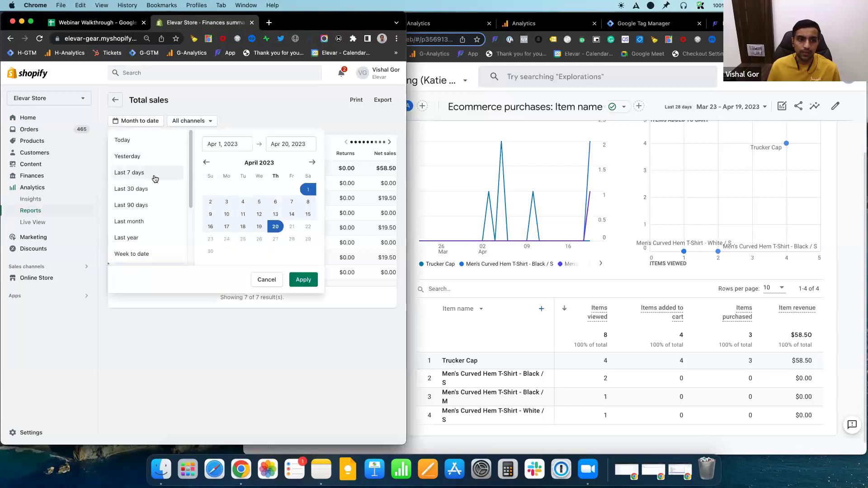
left_click(858, 167)
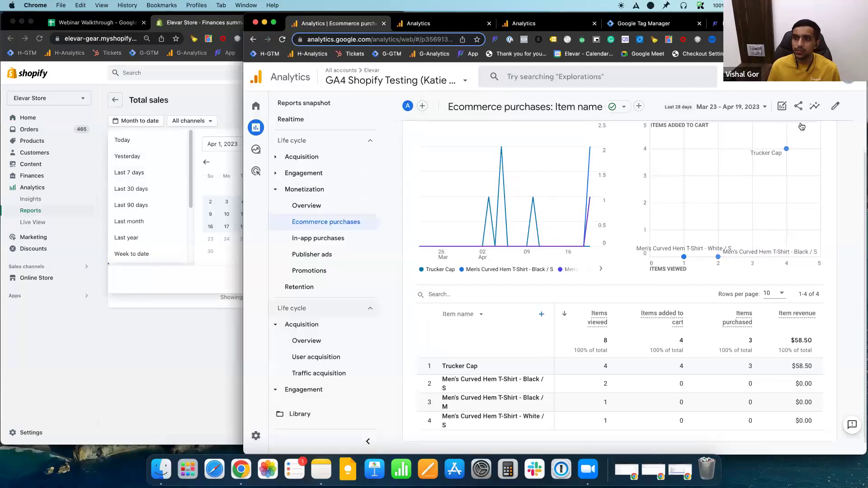
left_click(796, 111)
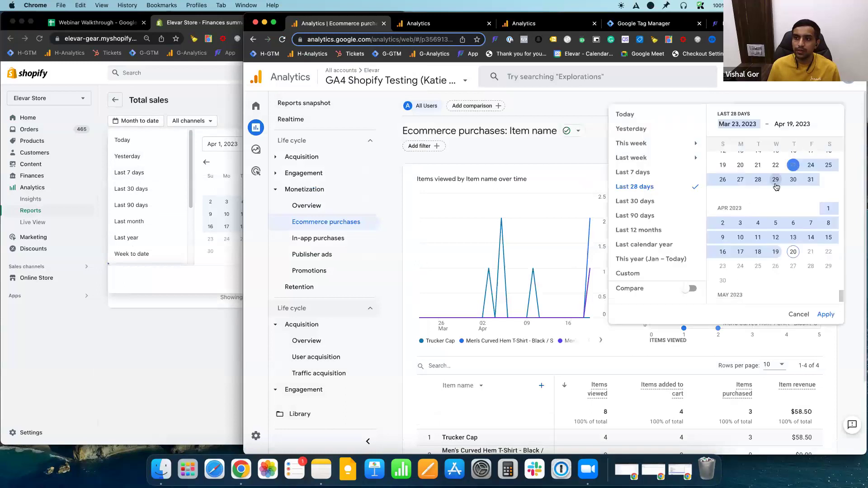
left_click(200, 95)
left_click(304, 281)
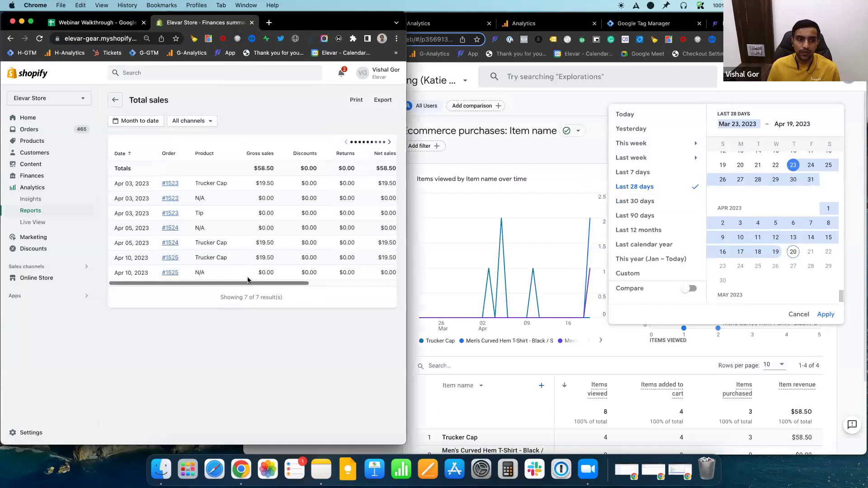
Examine the gross sales, discounts, returns, net sales and taxes totals in the Shopify Total sales report.
scroll(235, 248, "right", 5)
scroll(208, 225, "left", 4)
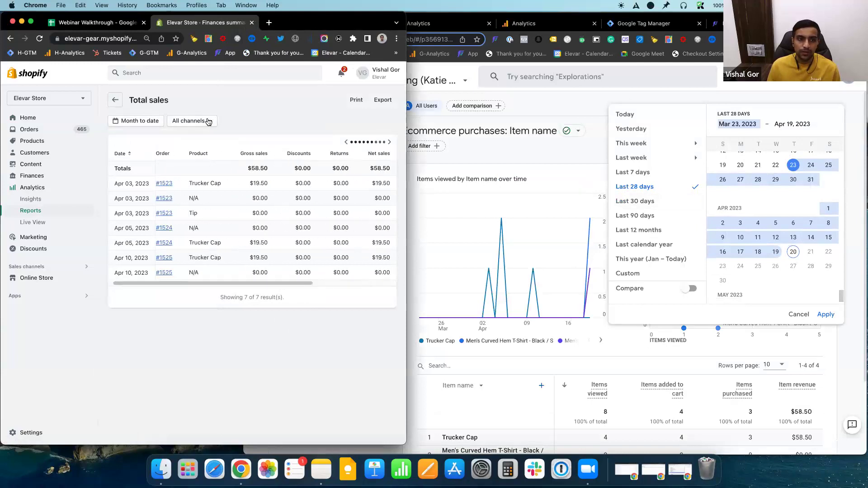
left_click_drag(250, 168, 311, 169)
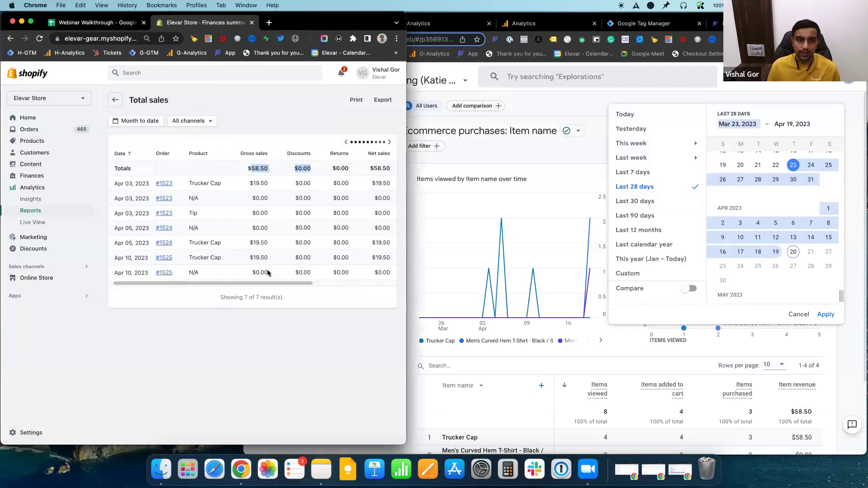
left_click_drag(291, 283, 315, 283)
left_click_drag(297, 169, 313, 169)
left_click_drag(233, 168, 215, 169)
left_click(305, 172)
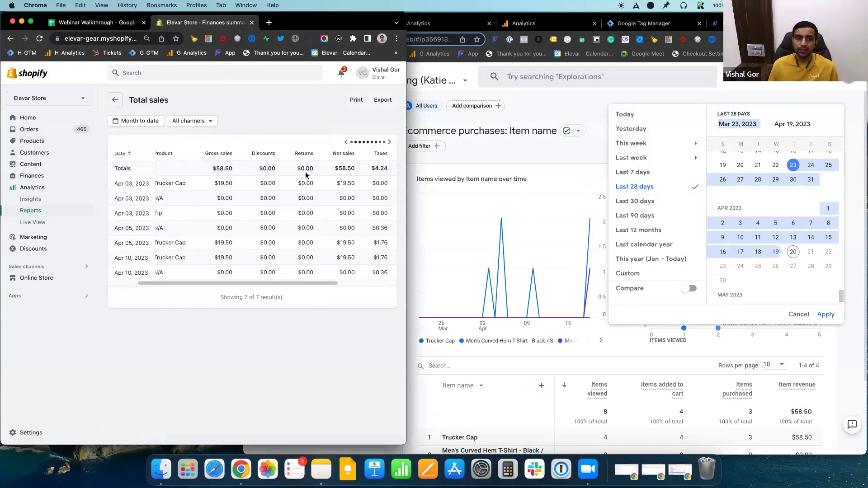
Close the date picker in Google Analytics and compare the Ecommerce purchases item revenue with Shopify's sales totals.
left_click(620, 336)
left_click(620, 337)
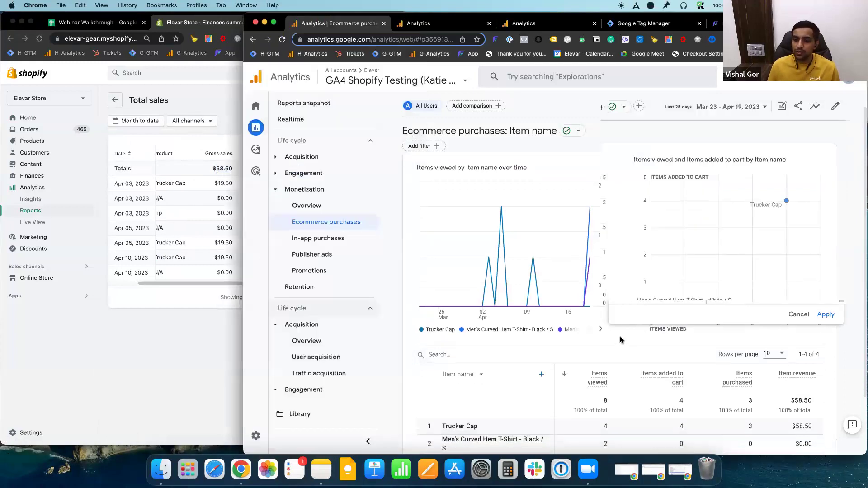
scroll(679, 344, "down", 3)
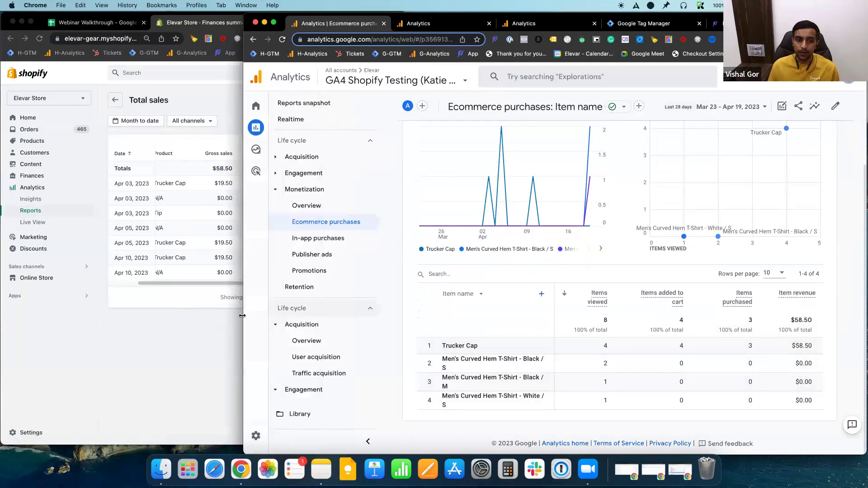
left_click(175, 331)
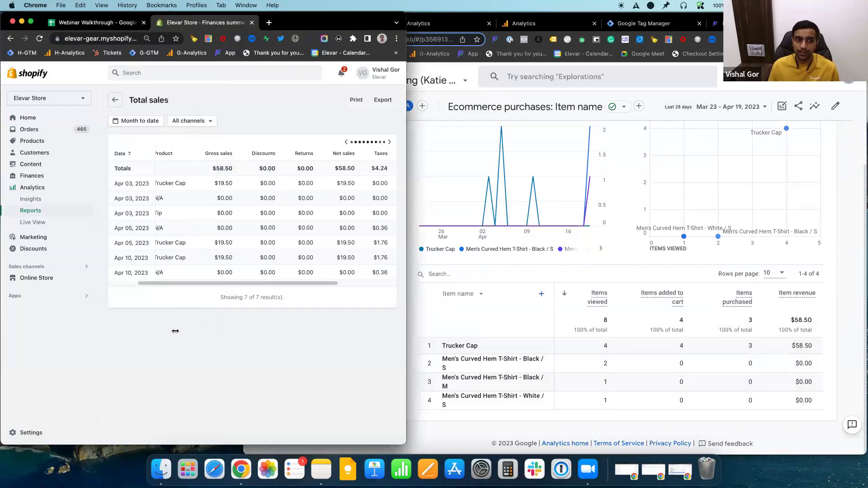
left_click(861, 323)
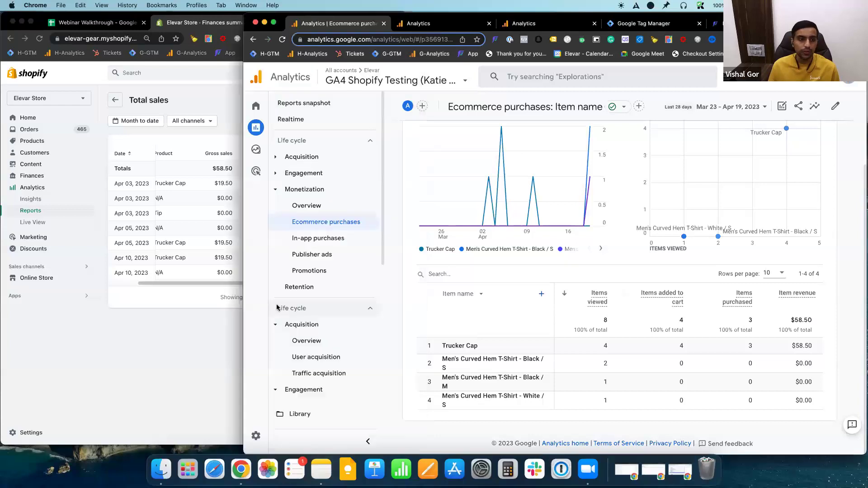
Return to the Shopify reports list and search it for "sales by".
left_click(150, 126)
left_click(115, 100)
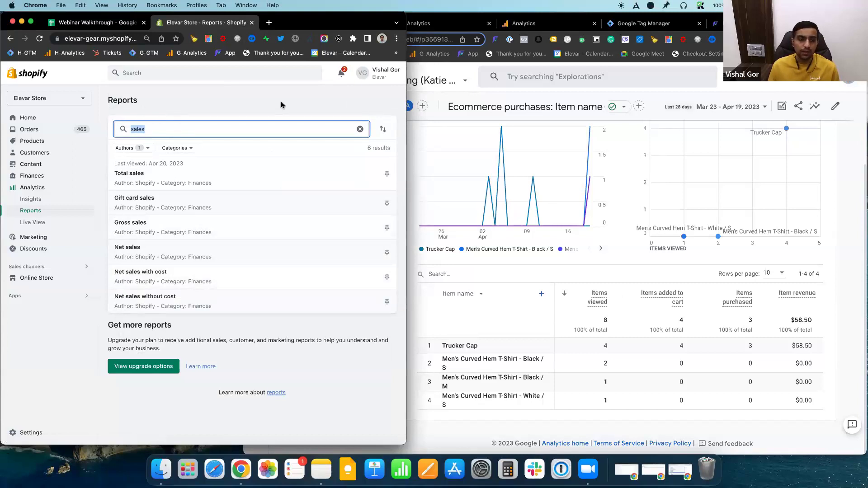
left_click(258, 122)
type("by")
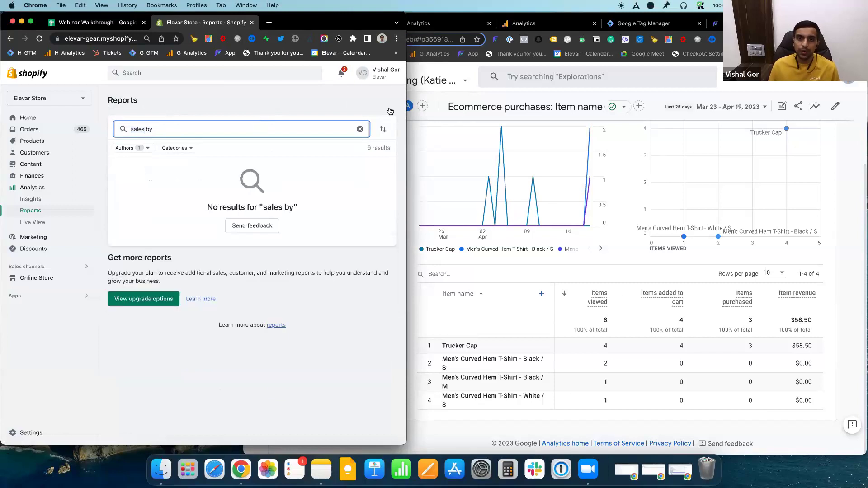
Narrow the Google Analytics window to fit beside Shopify, bring its item table into view, and return to Shopify's report search.
left_click(437, 101)
mouse_move(252, 149)
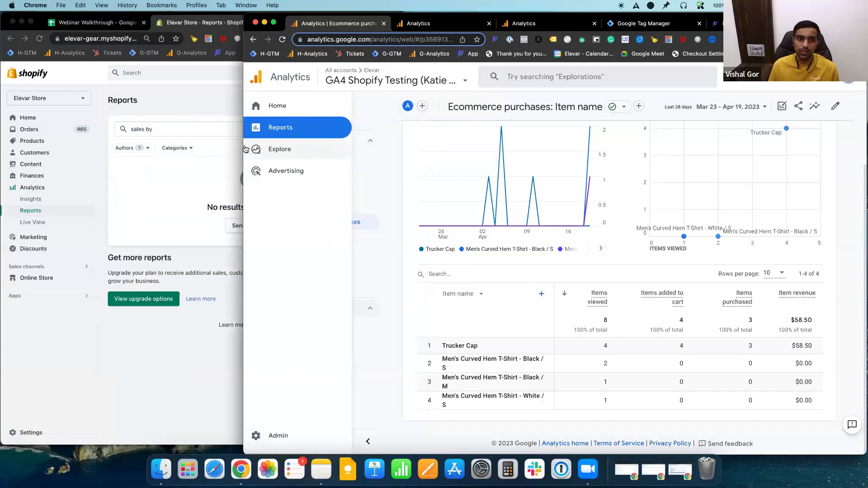
left_click_drag(243, 144, 411, 143)
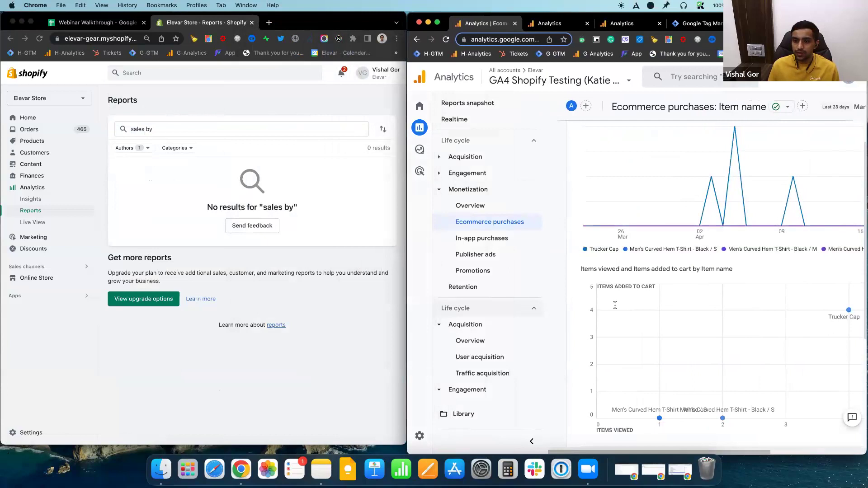
scroll(584, 244, "down", 5)
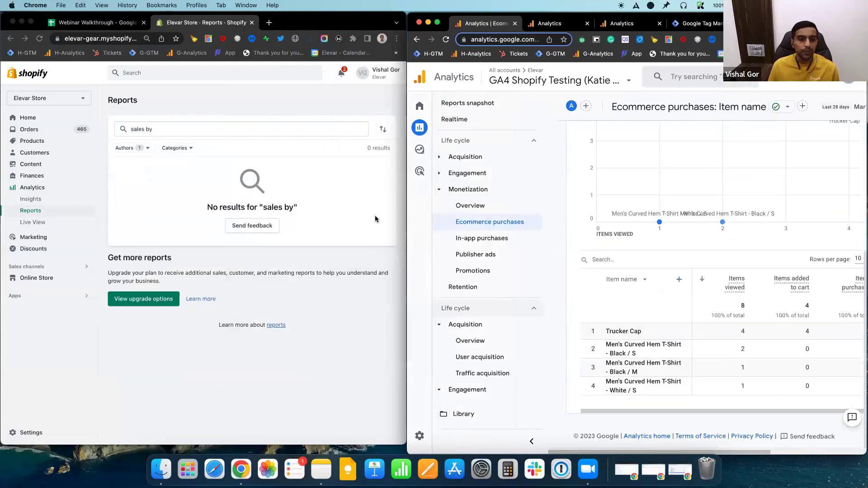
left_click(324, 187)
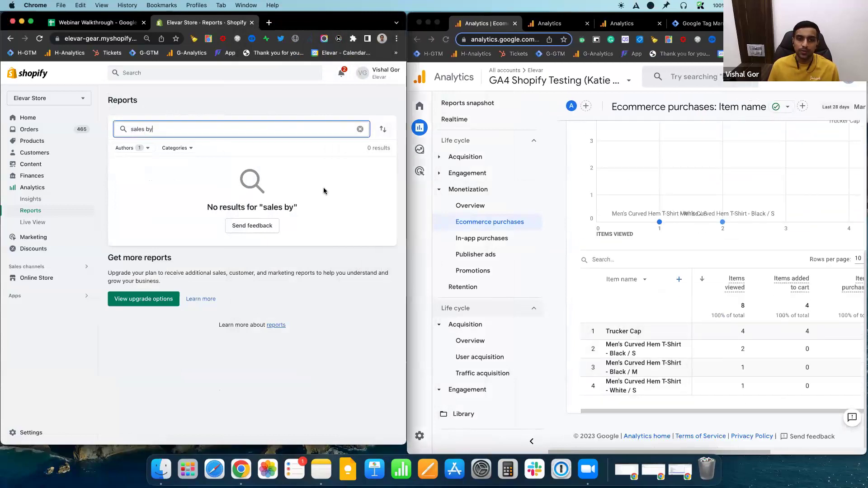
Return to the audit sheet and set the status of "Revenue total matching Shopify" to Pass.
left_click(169, 173)
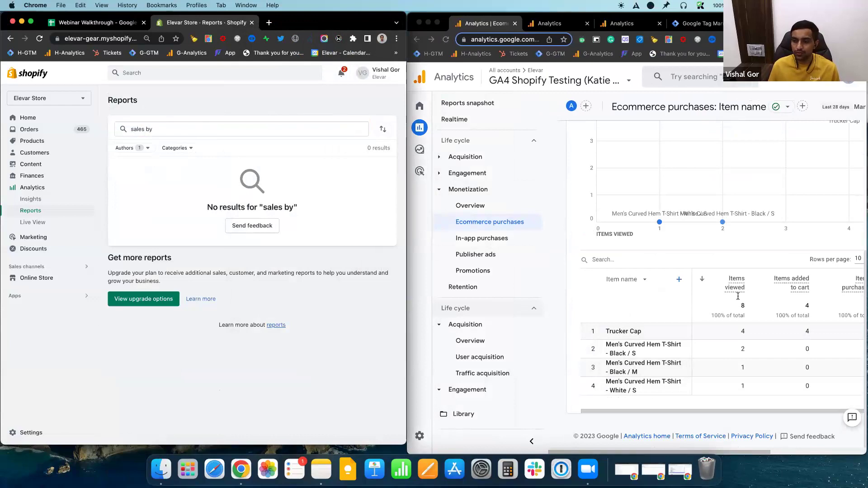
key("super+alt+Left")
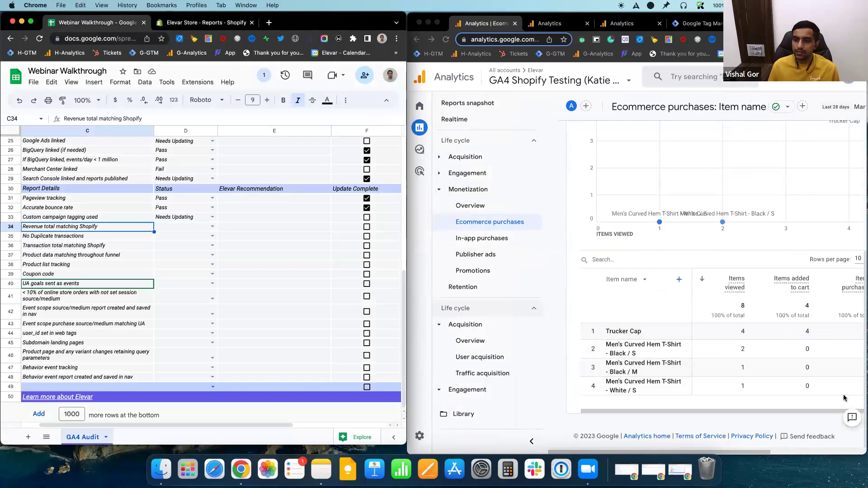
left_click(693, 410)
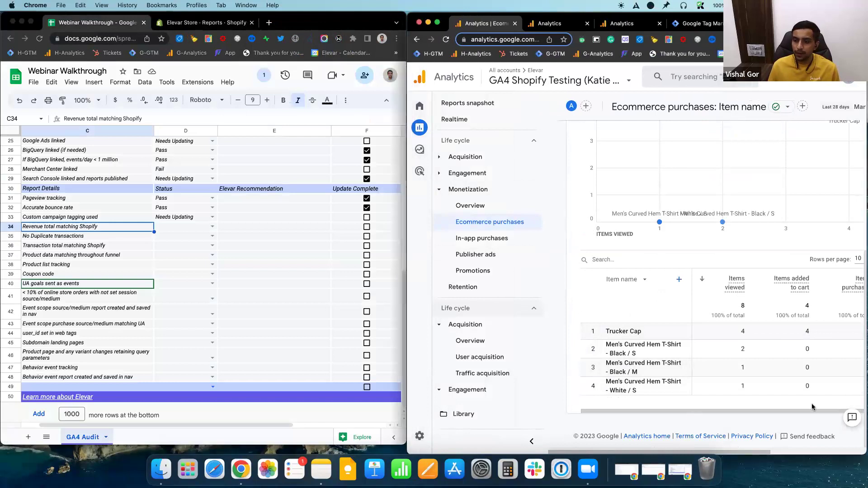
scroll(812, 404, "right", 3)
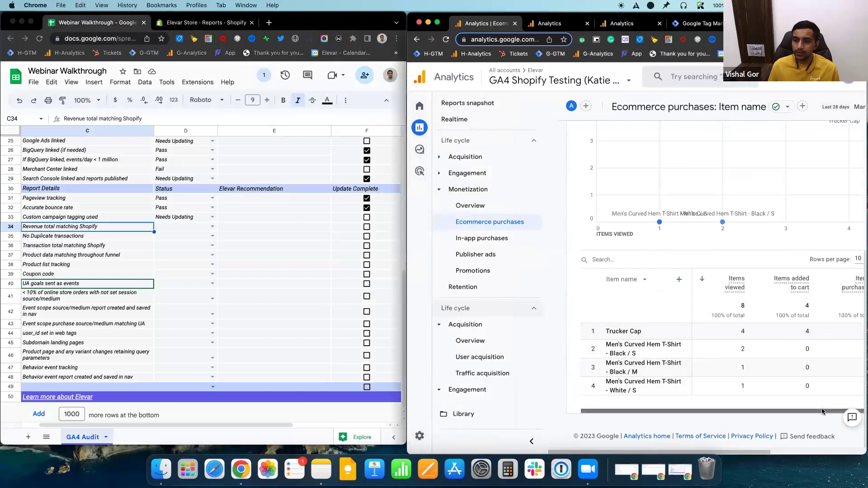
left_click(215, 233)
left_click(213, 227)
left_click(199, 240)
Select the duplicate transactions and transaction total checks in the audit sheet, and create a Free form exploration in Google Analytics.
left_click(120, 238)
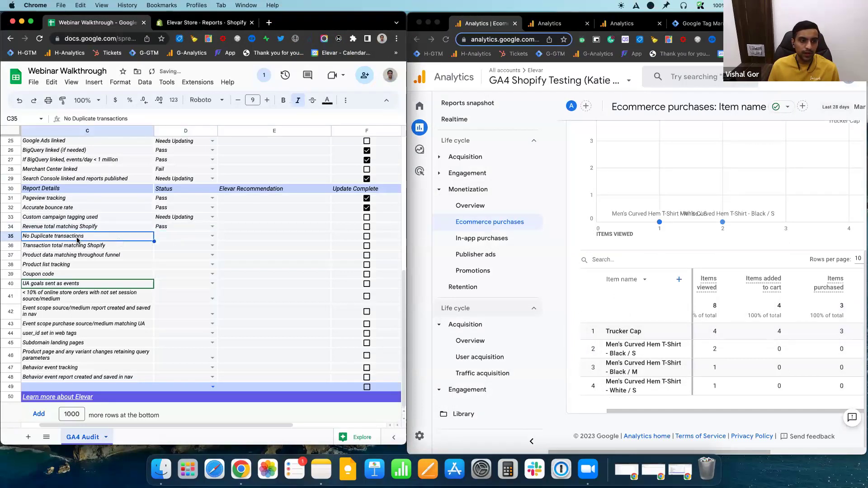
left_click_drag(72, 240, 113, 248)
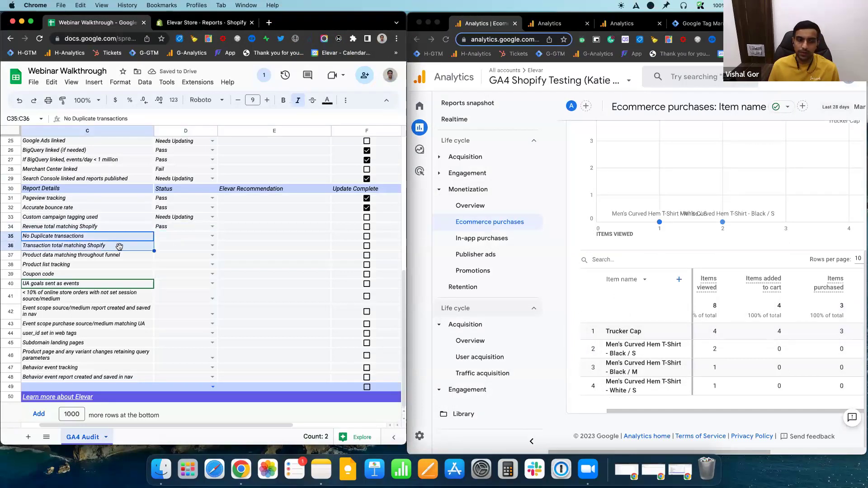
left_click(418, 197)
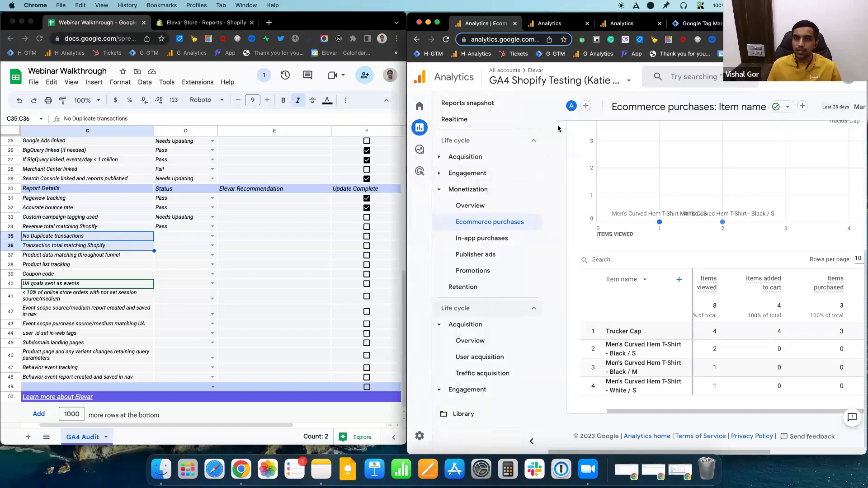
mouse_move(439, 140)
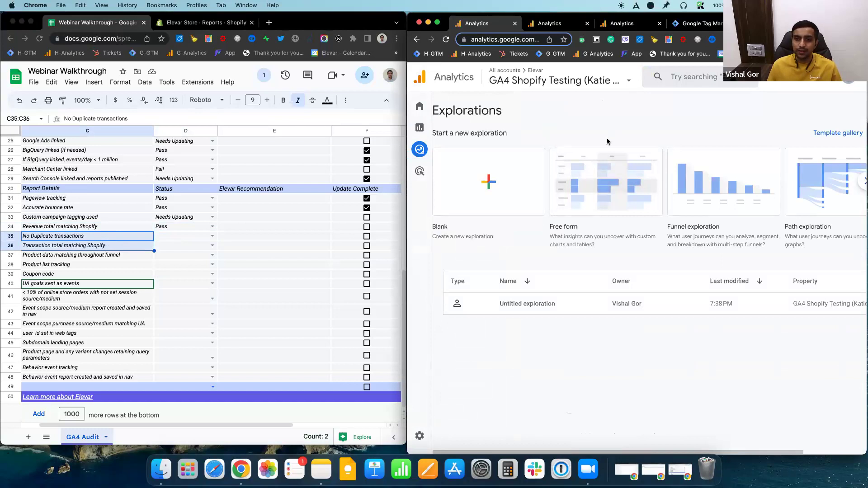
left_click(573, 195)
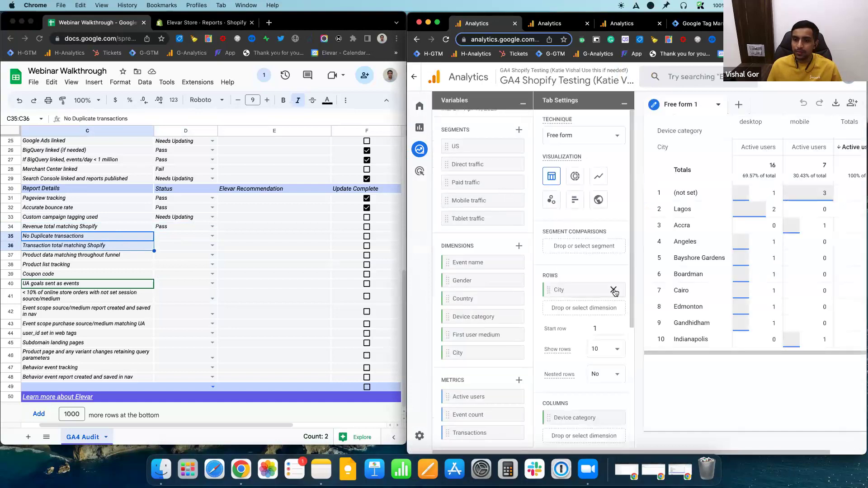
Remove the default City row, Device category column and Active users value from the exploration.
left_click(614, 290)
scroll(615, 292, "down", 3)
left_click(614, 291)
scroll(616, 312, "down", 2)
left_click(614, 360)
scroll(590, 278, "up", 5)
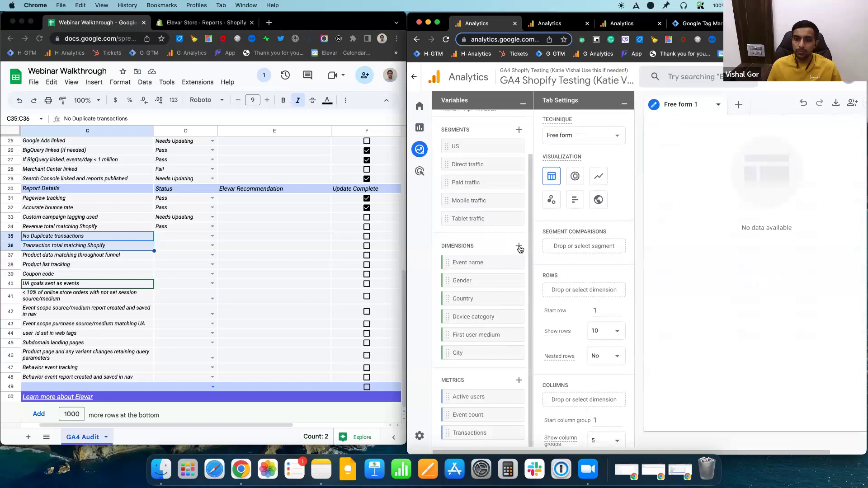
Add the Transaction ID dimension to the exploration's variables.
left_click(520, 247)
type("t")
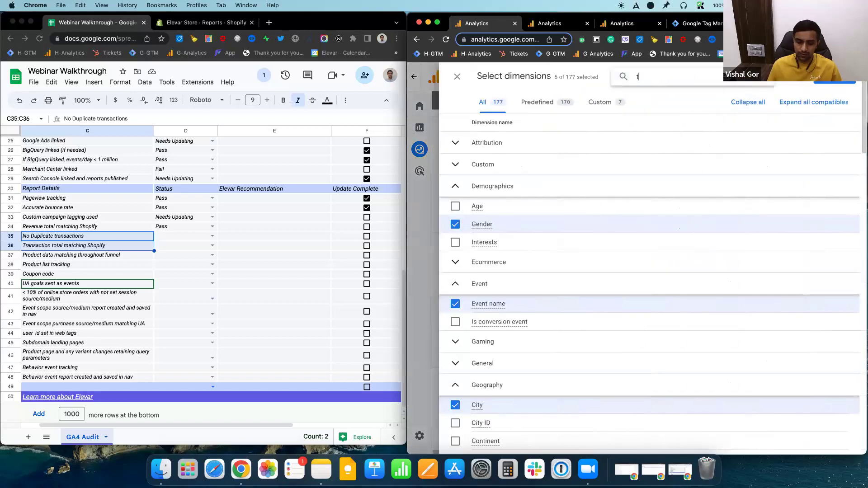
type("ramsac")
left_click(455, 162)
left_click(821, 83)
scroll(475, 317, "down", 2)
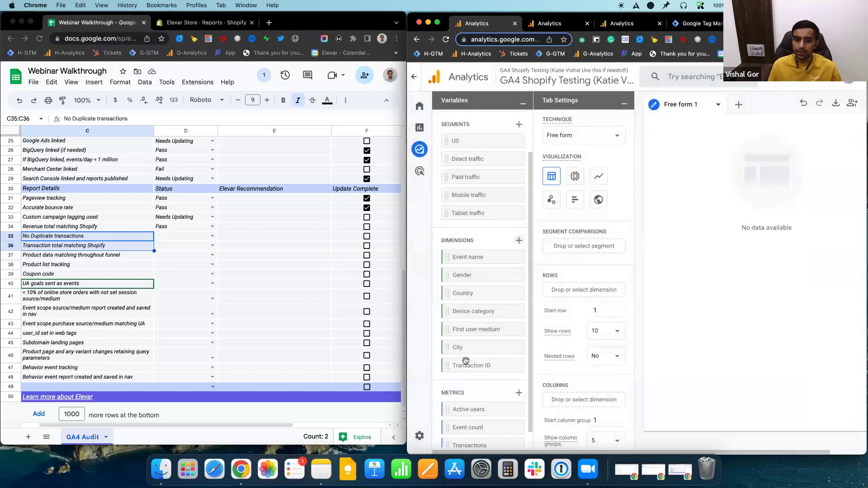
scroll(473, 269, "down", 1)
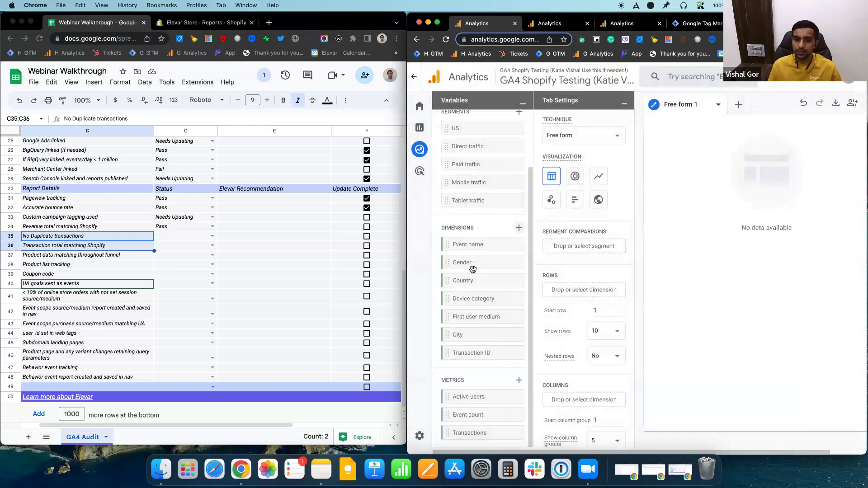
Search the available metrics for "transac" and return to the exploration with the existing metric selection.
left_click(517, 379)
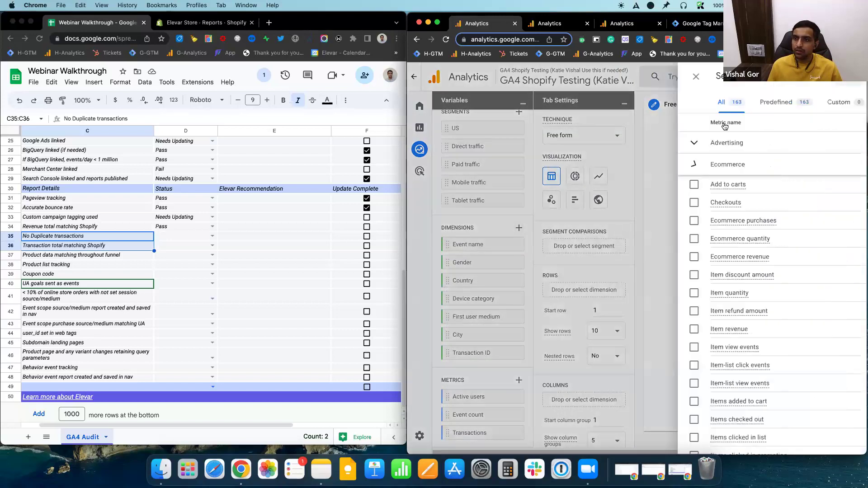
left_click(656, 77)
type("t")
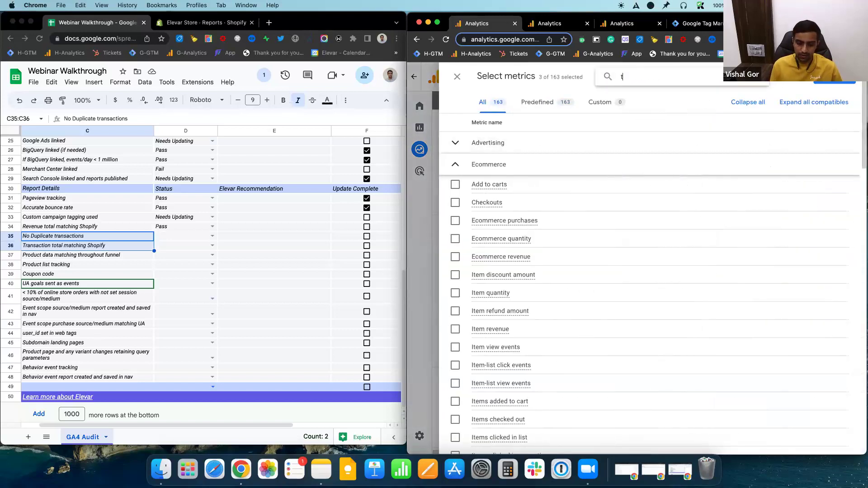
type("ransac")
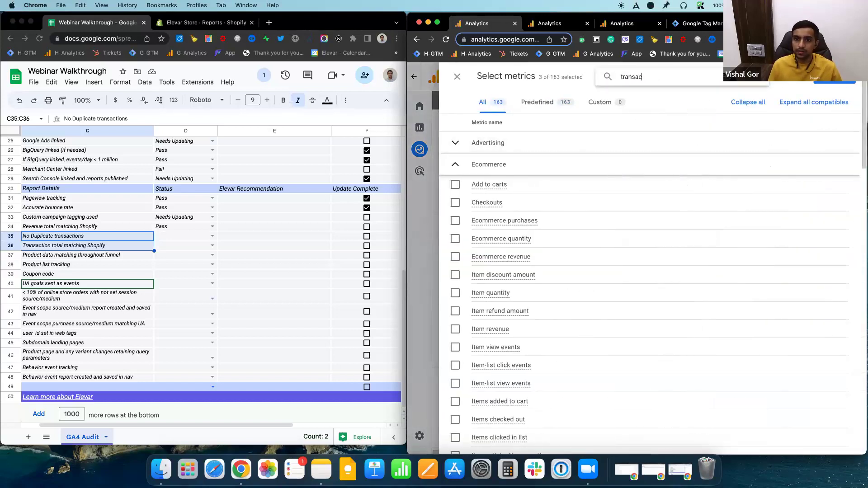
left_click(835, 83)
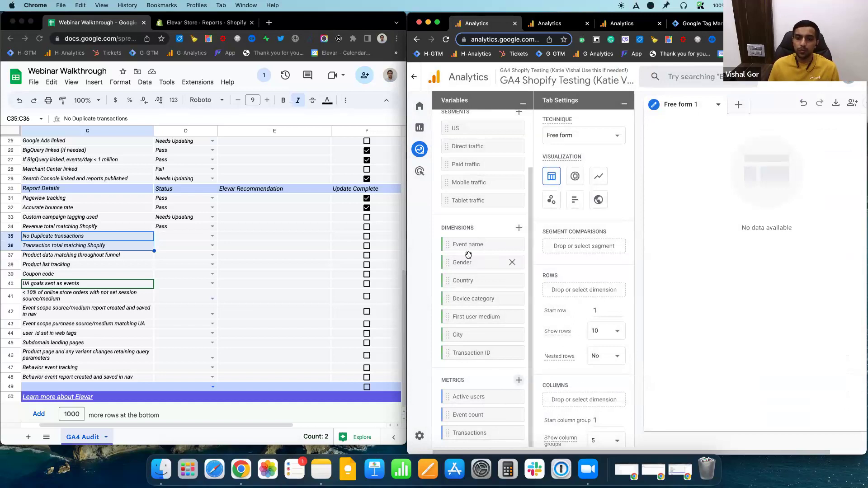
scroll(569, 296, "down", 1)
scroll(569, 296, "up", 1)
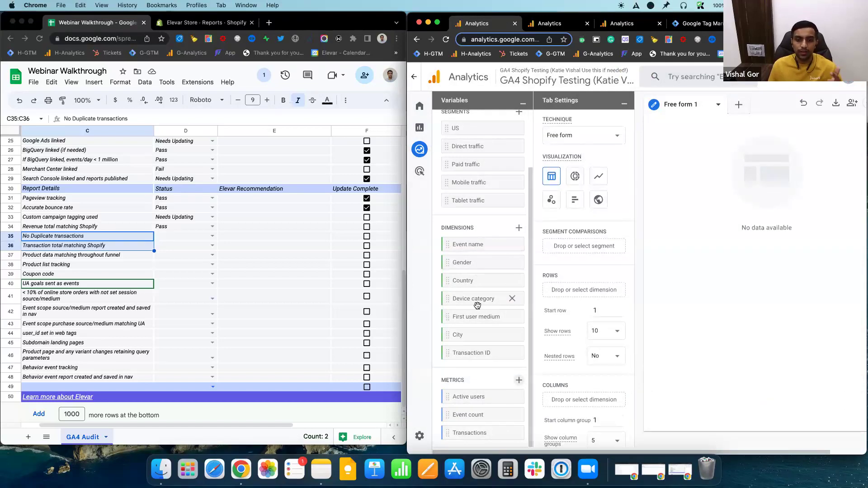
Set Transaction ID as the exploration's row dimension and Transactions as its value.
scroll(577, 285, "down", 3)
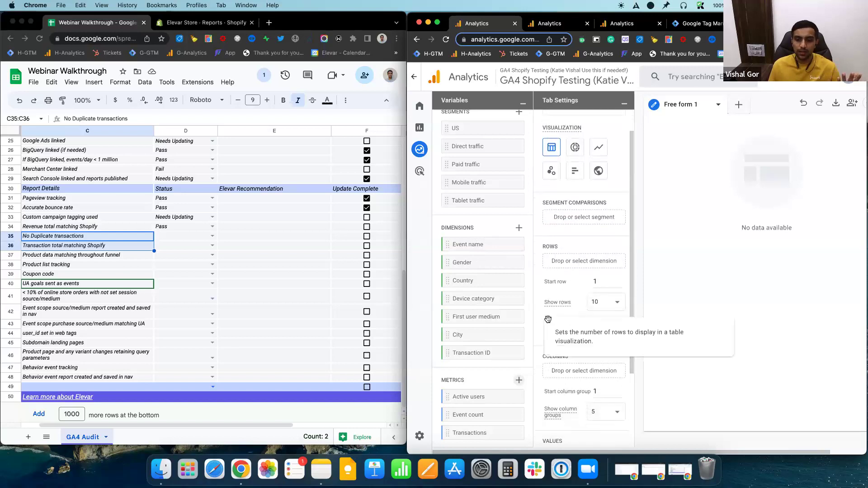
double_click(464, 353)
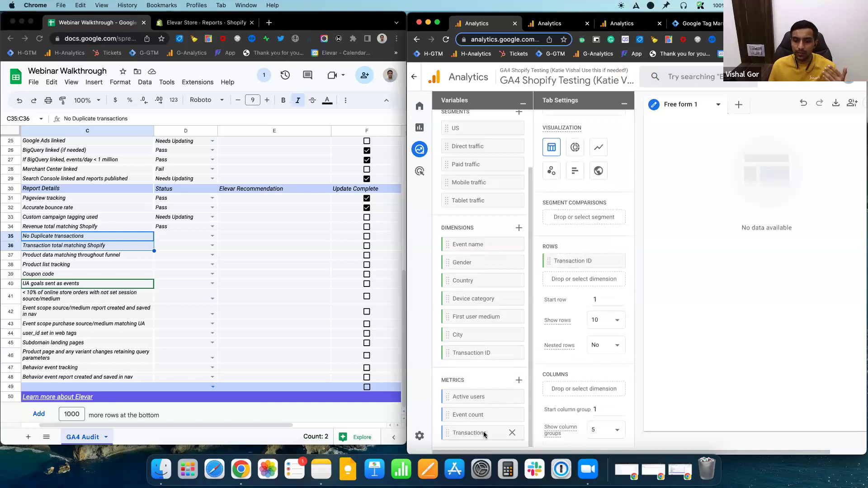
double_click(468, 432)
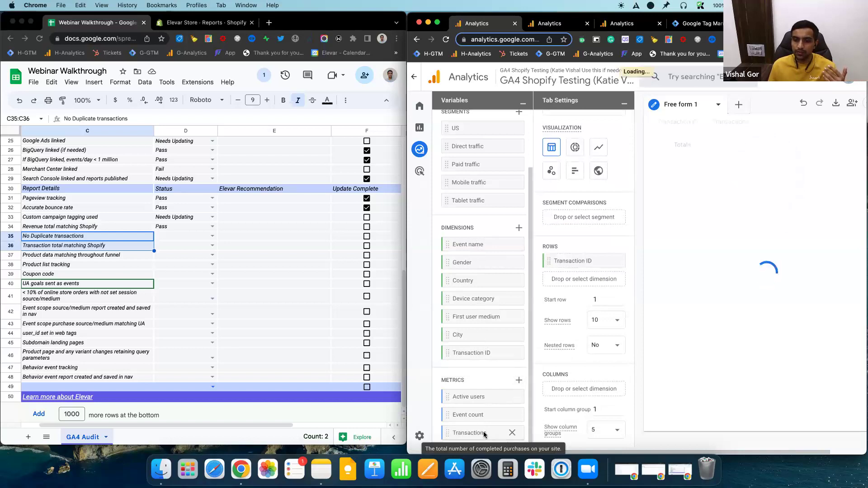
scroll(592, 331, "up", 1)
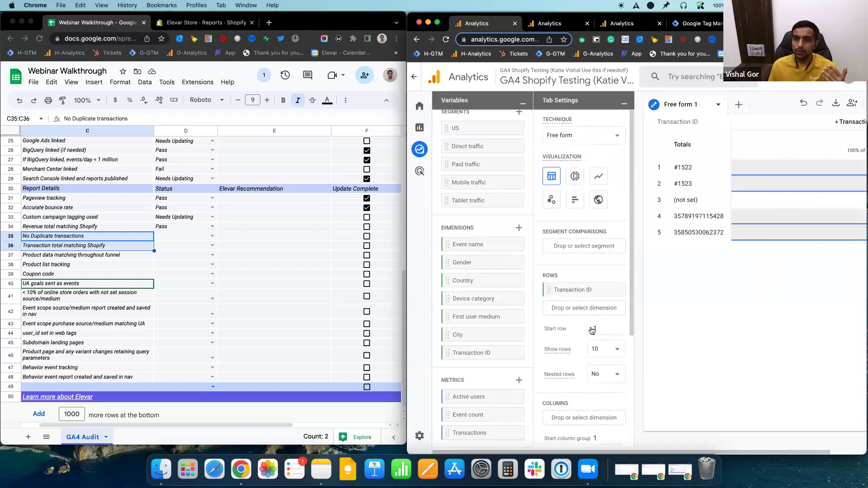
scroll(589, 334, "down", 2)
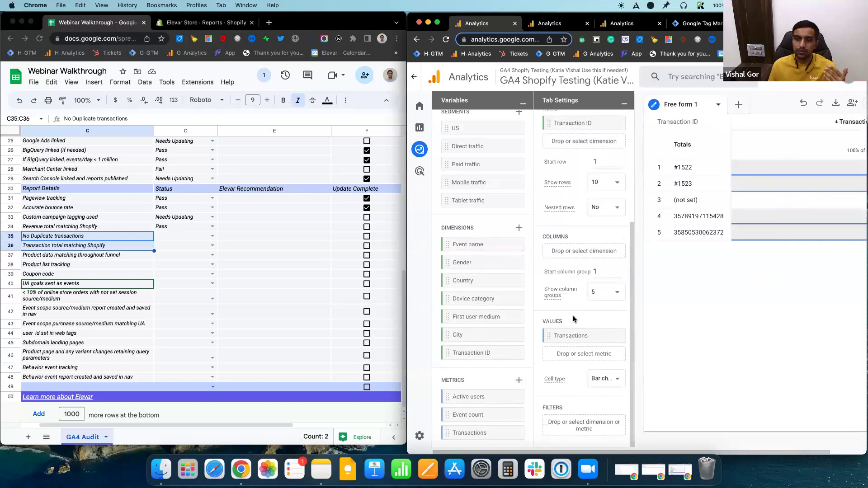
scroll(607, 308, "up", 1)
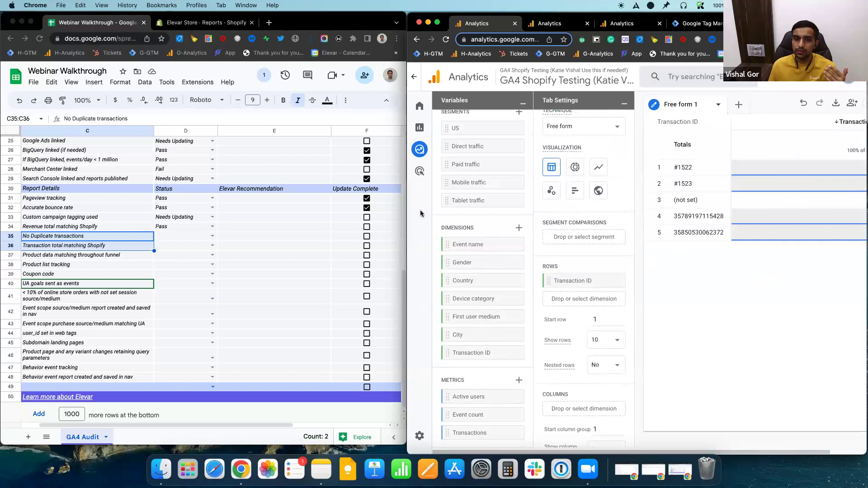
Widen the Google Analytics window to show the full transactions table, and inspect the exploration's date range without changing it.
left_click_drag(407, 217, 255, 210)
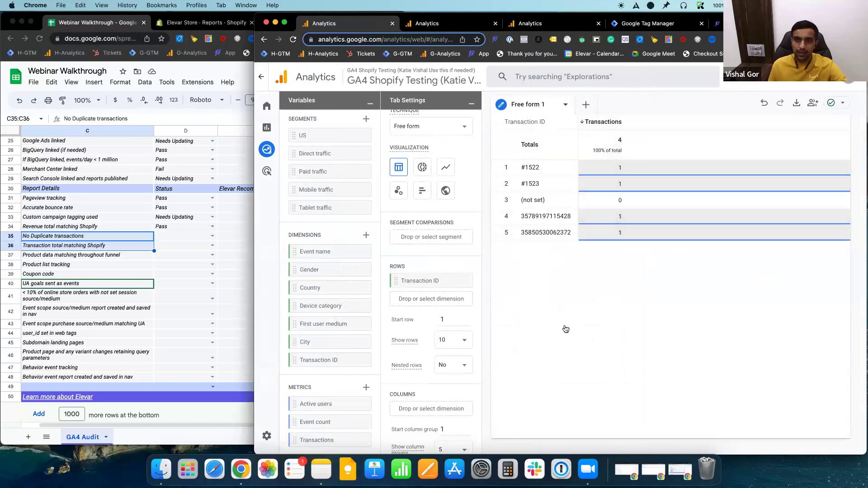
scroll(308, 170, "up", 3)
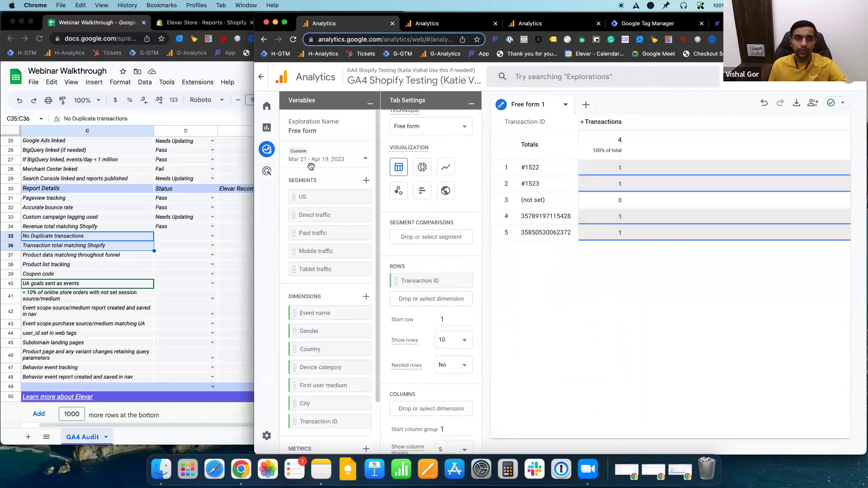
left_click(315, 147)
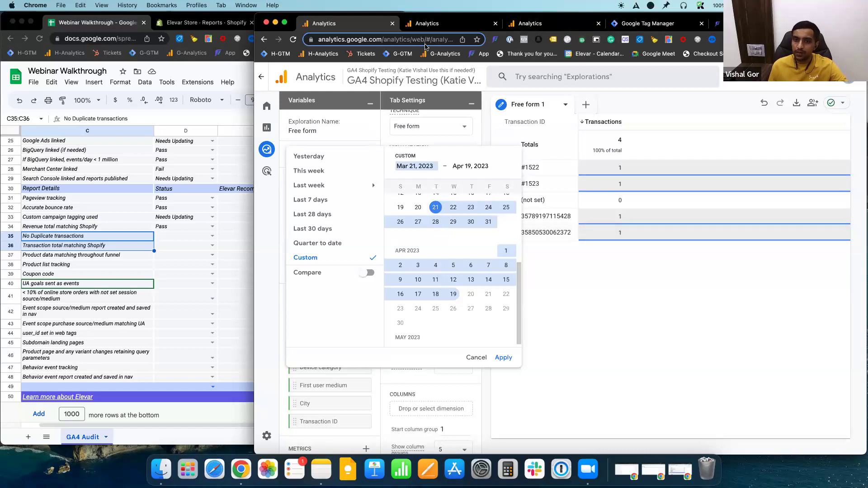
left_click(567, 271)
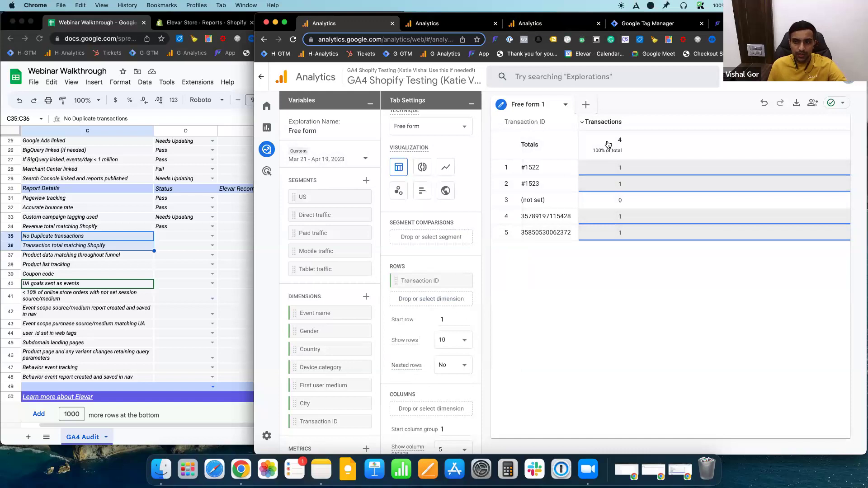
Check the table for duplicate transactions by sorting Transactions in ascending order and back to descending, and review the dimension and metric used.
left_click(157, 259)
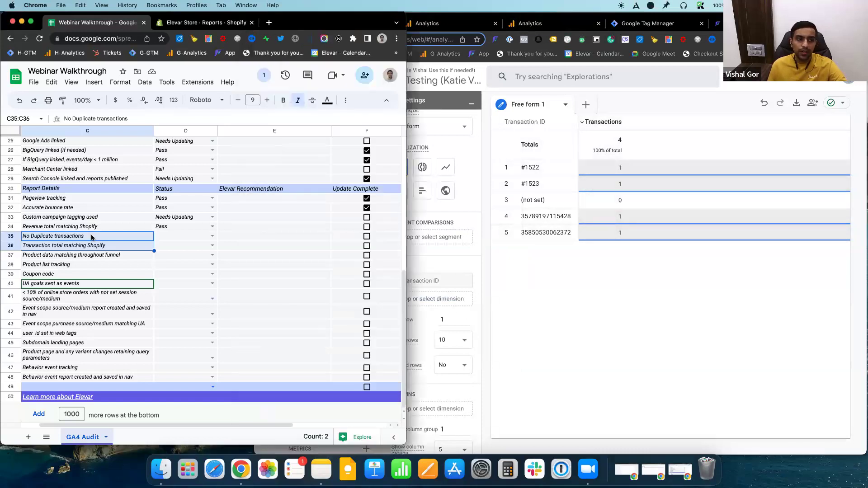
left_click(596, 289)
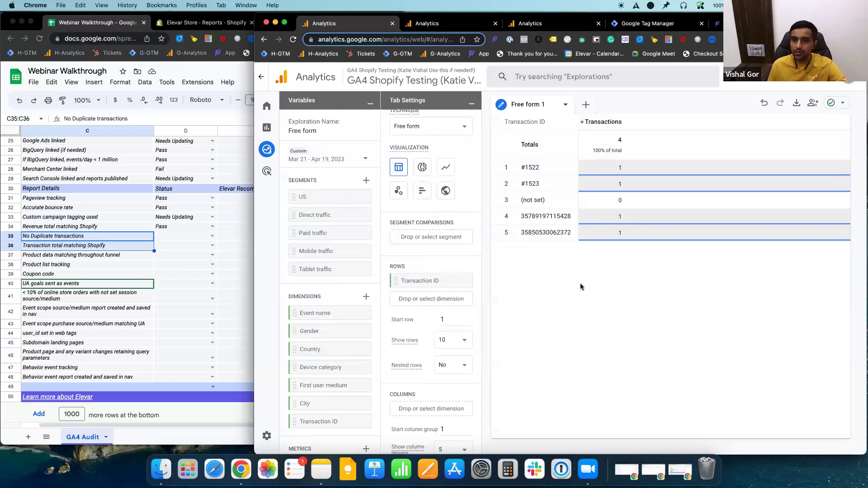
left_click(584, 127)
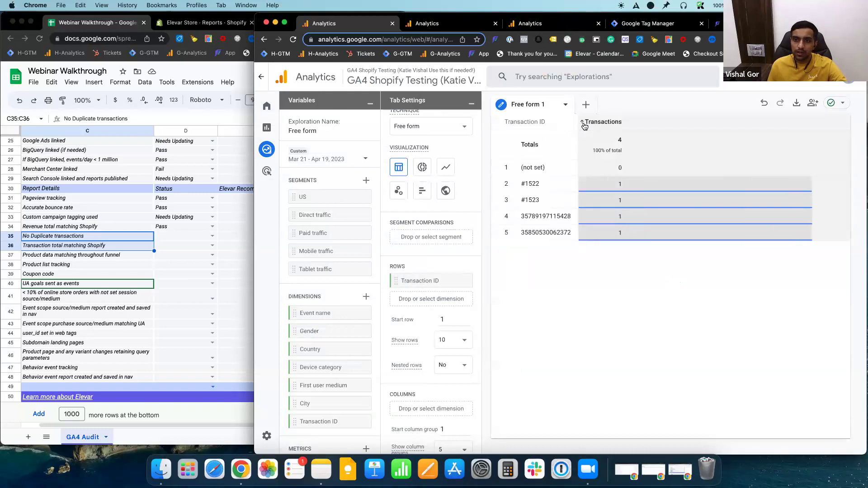
left_click(584, 126)
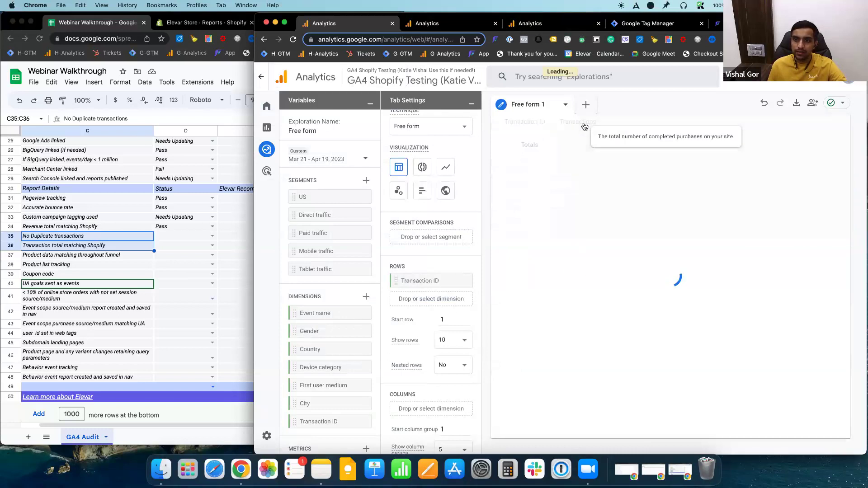
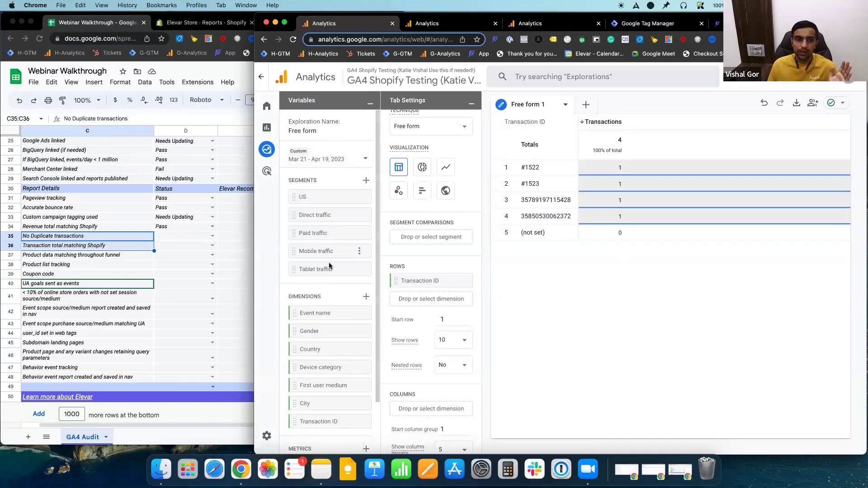
scroll(318, 305, "down", 1)
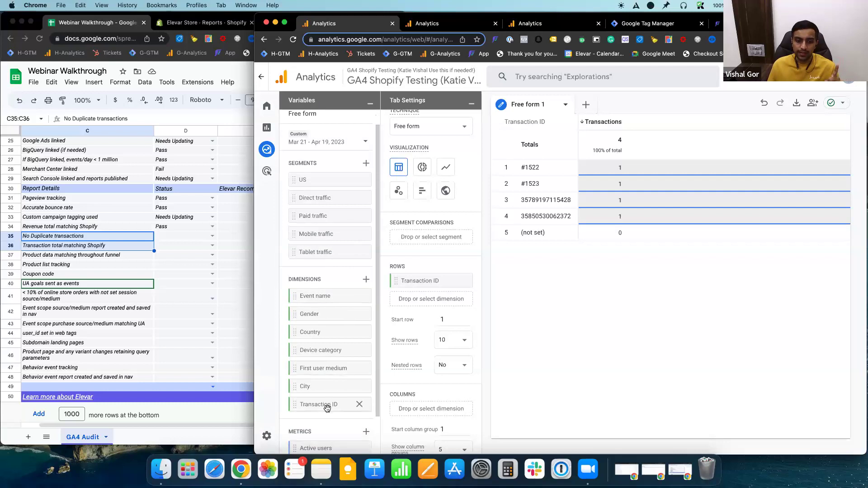
scroll(327, 408, "down", 3)
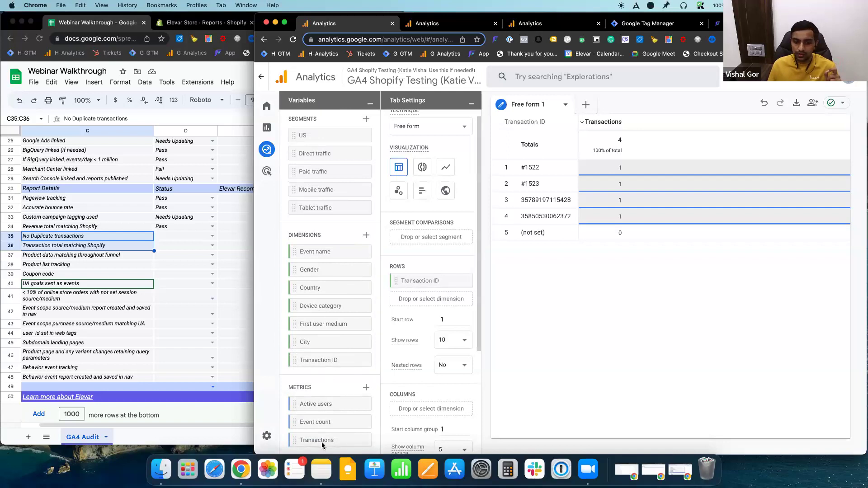
Review the exploration's transaction total and date range, and recheck for duplicates by sorting Transactions in ascending order and back to descending.
scroll(419, 373, "down", 3)
scroll(447, 379, "up", 3)
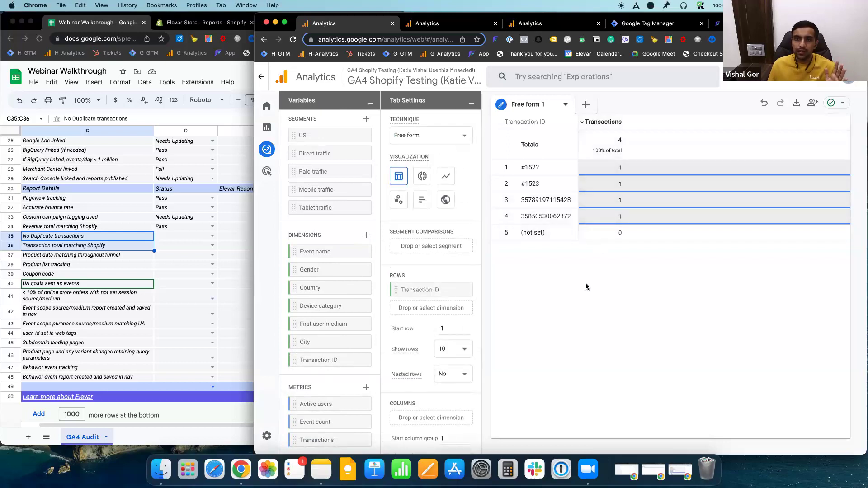
triple_click(621, 141)
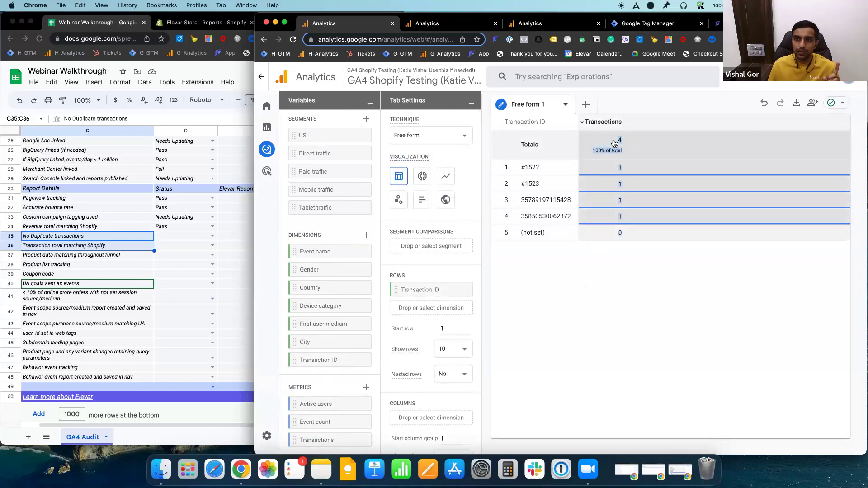
left_click(615, 143)
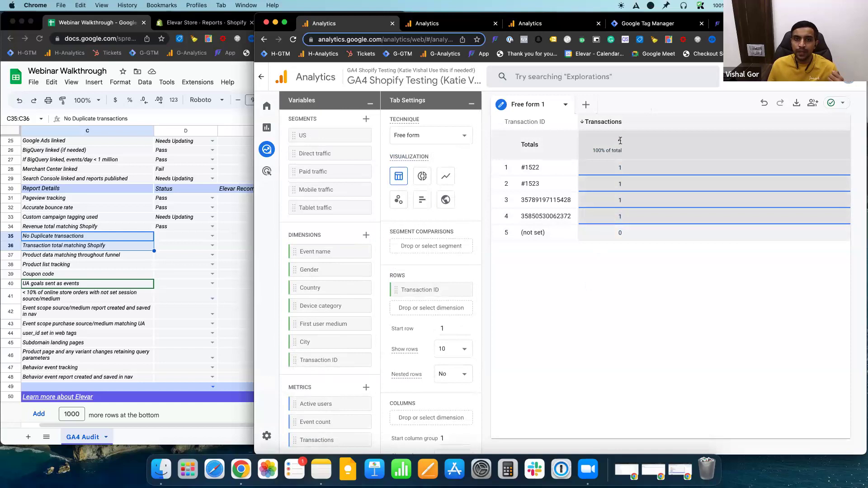
scroll(377, 170, "up", 3)
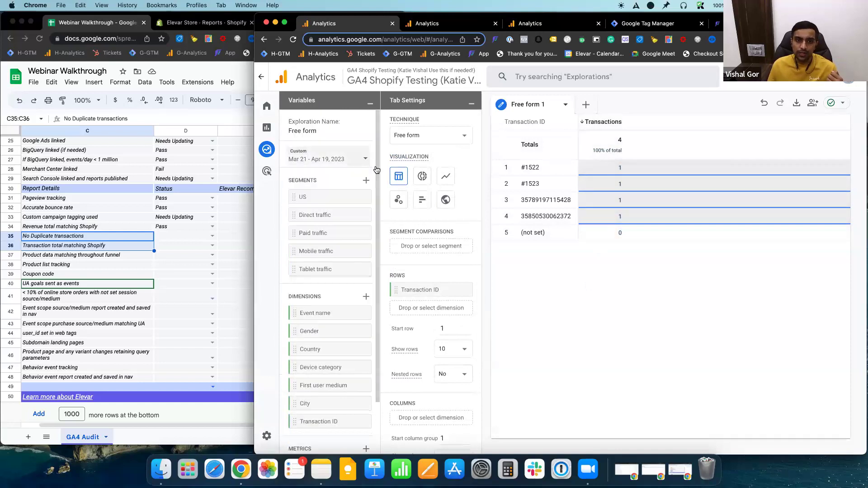
left_click(334, 159)
left_click(588, 303)
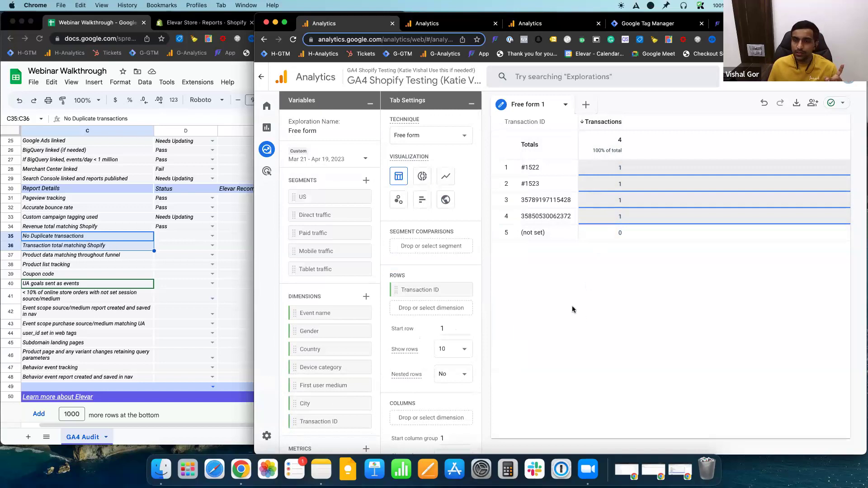
left_click(583, 122)
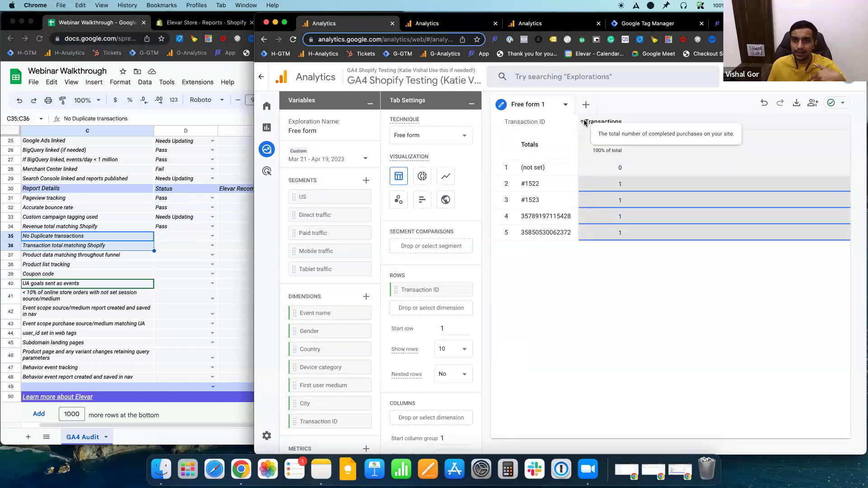
left_click(583, 122)
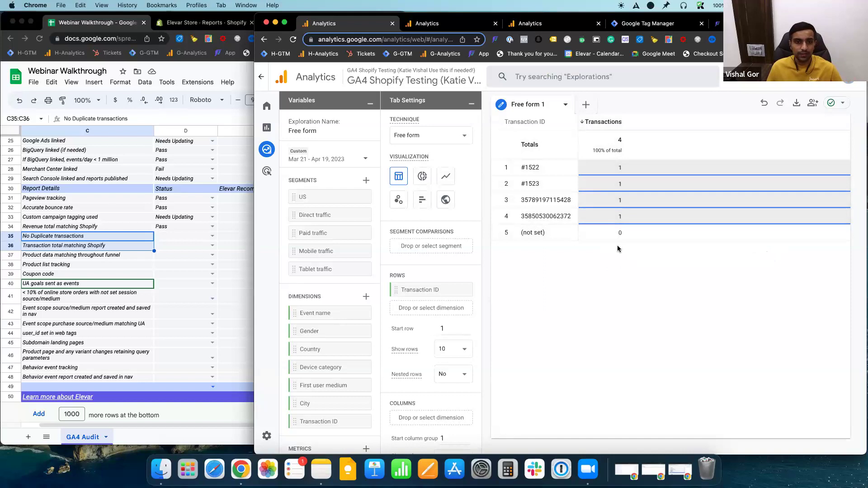
In the audit sheet, set No Duplicate transactions and Transaction total matching Shopify to Pass and mark both as Update Complete.
left_click(135, 244)
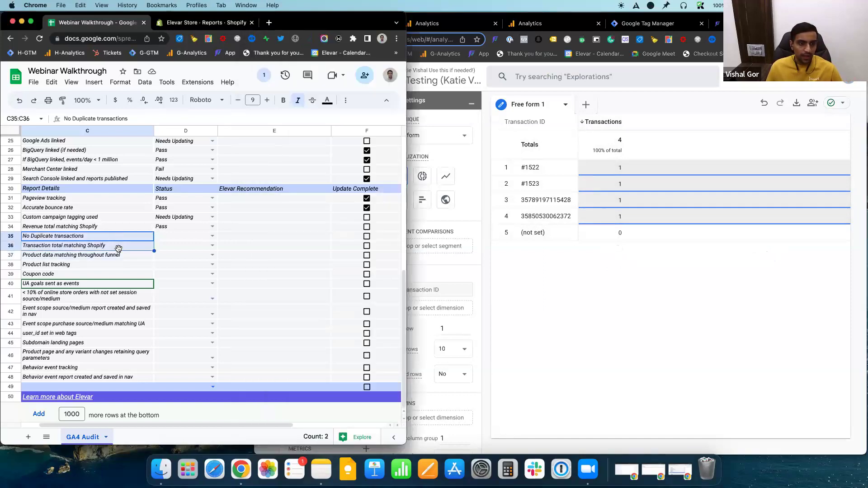
left_click(211, 236)
left_click(185, 248)
left_click(199, 245)
left_click(212, 246)
left_click(165, 256)
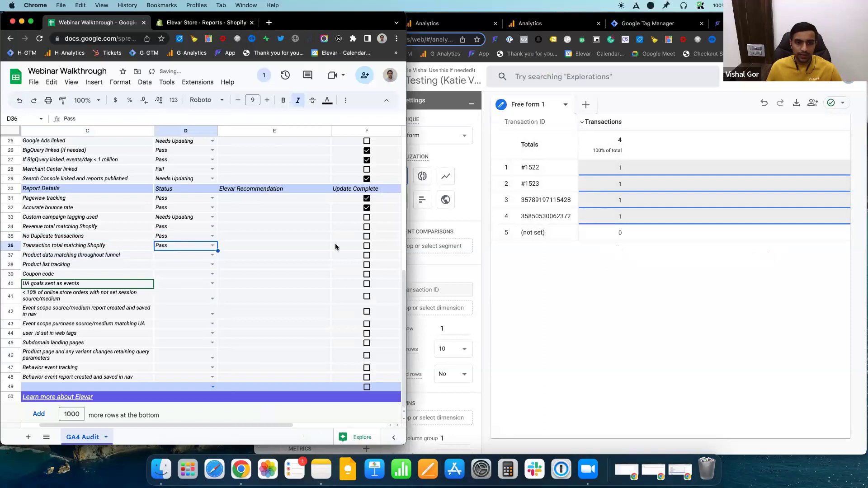
left_click(367, 246)
left_click(366, 236)
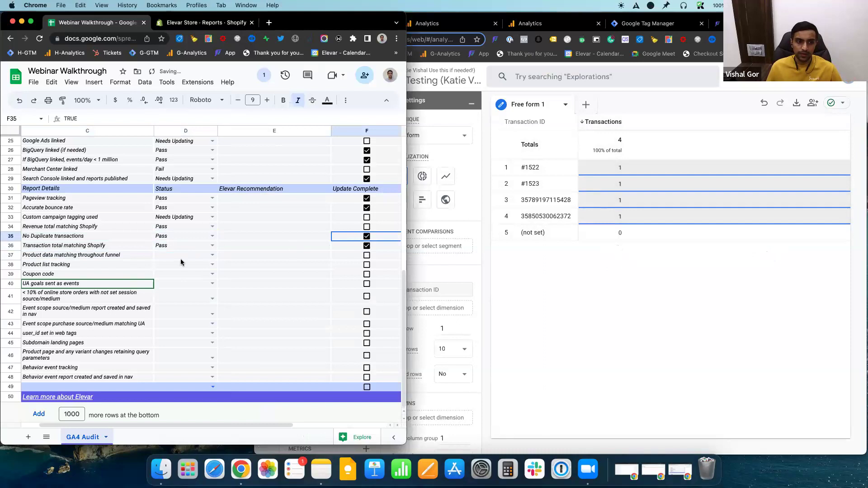
For the Product data matching throughout funnel check, open the Monetization Ecommerce purchases report in Google Analytics at its item table.
left_click(180, 258)
left_click(121, 258)
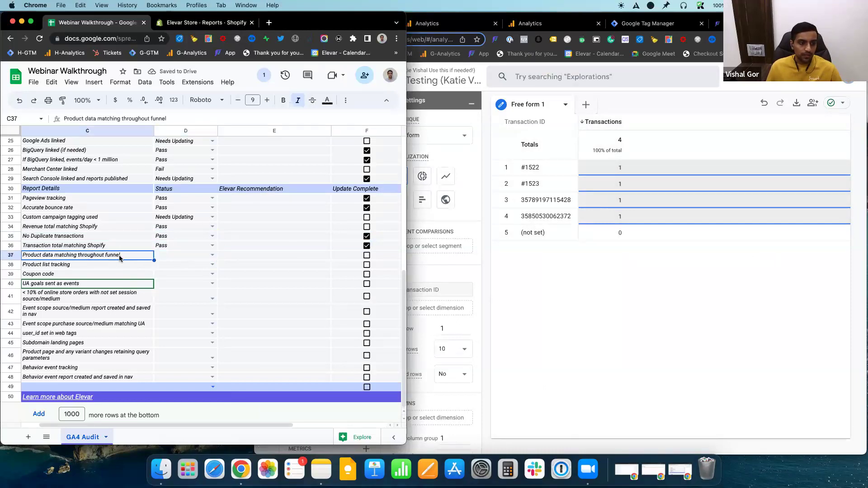
left_click(587, 273)
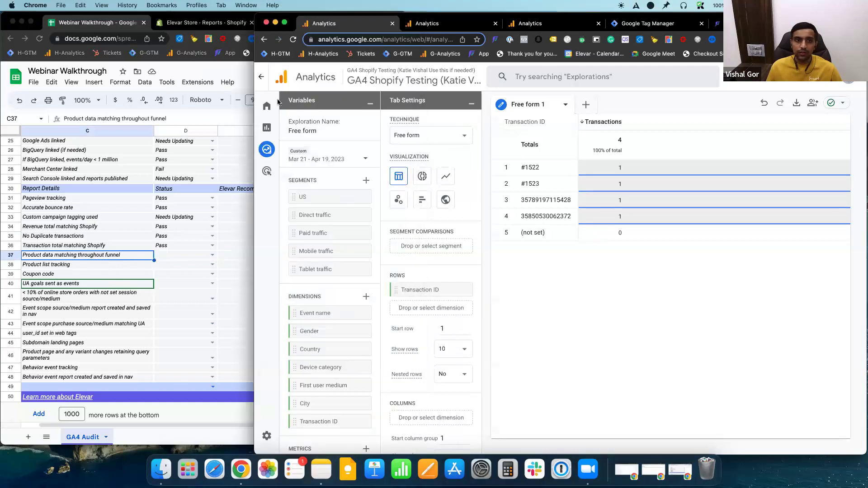
left_click(268, 130)
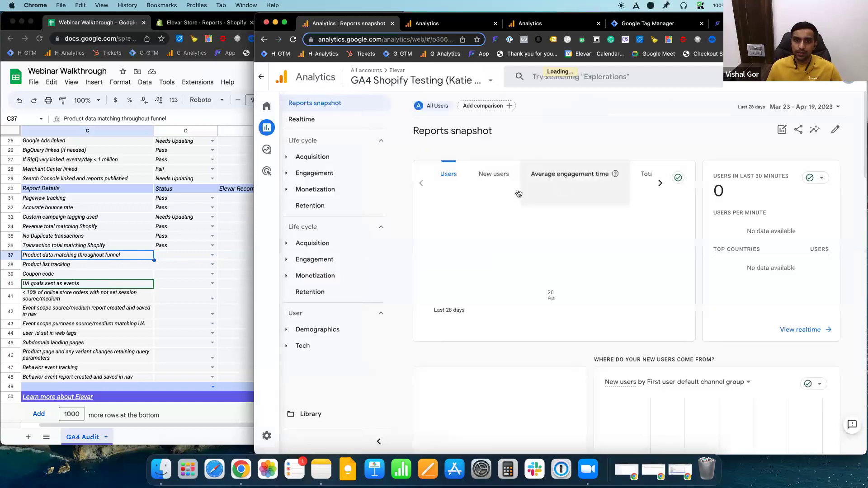
left_click(327, 190)
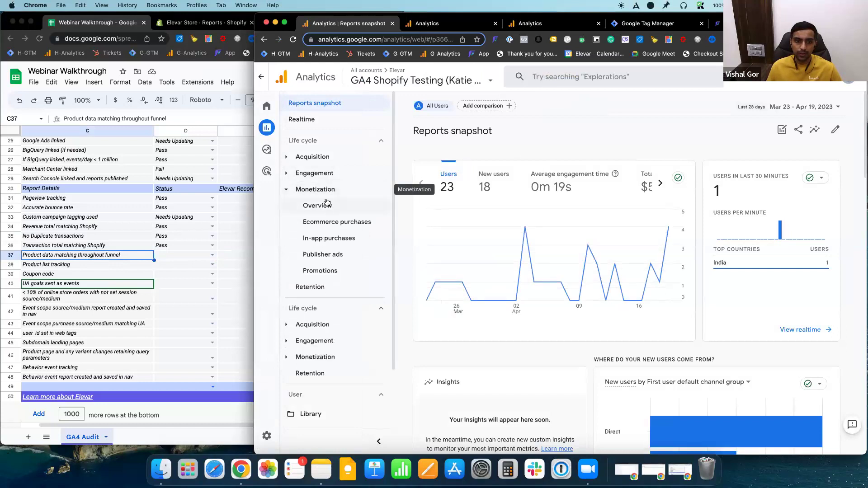
left_click(333, 224)
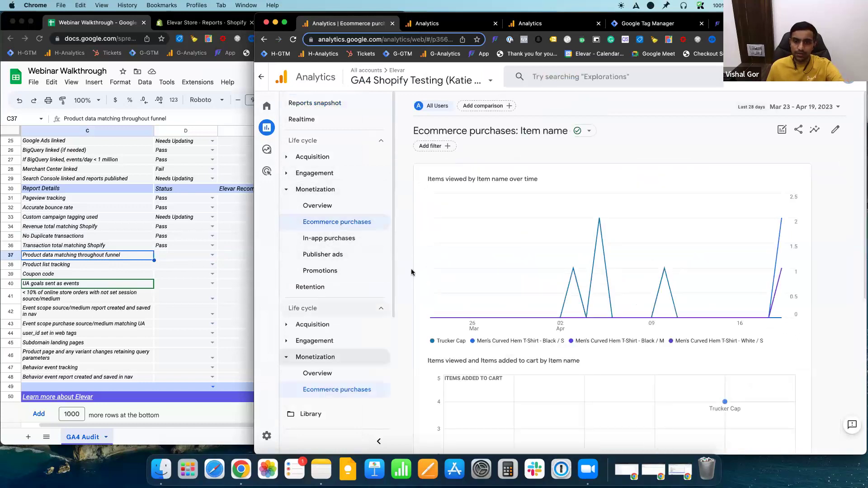
scroll(418, 291, "down", 10)
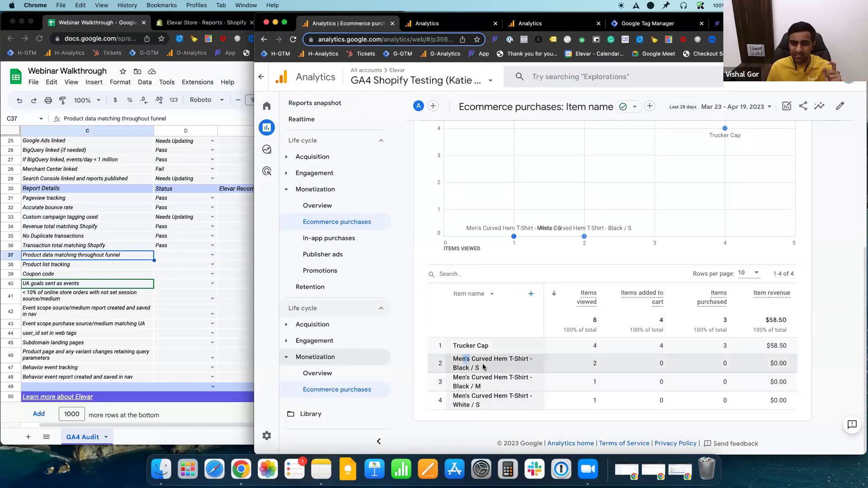
Compare items viewed, added to cart and purchased for the Trucker Cap and the Men's Curved Hem T-Shirt variants.
left_click_drag(454, 359, 489, 367)
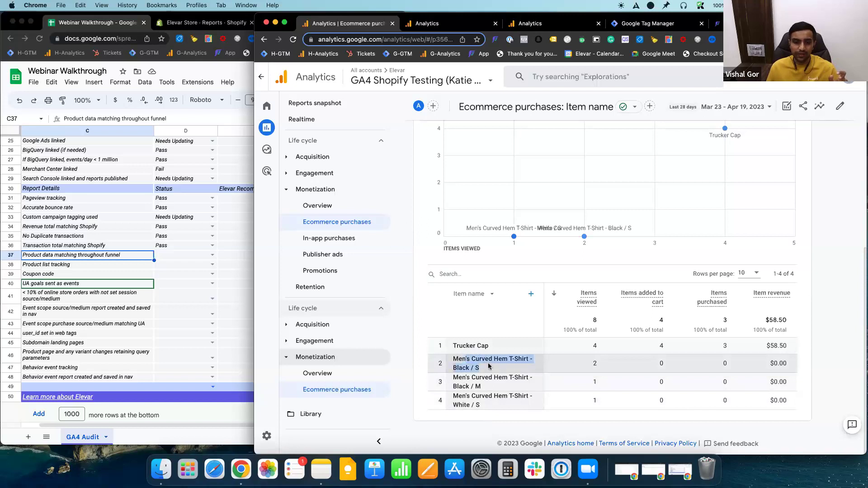
left_click(474, 361)
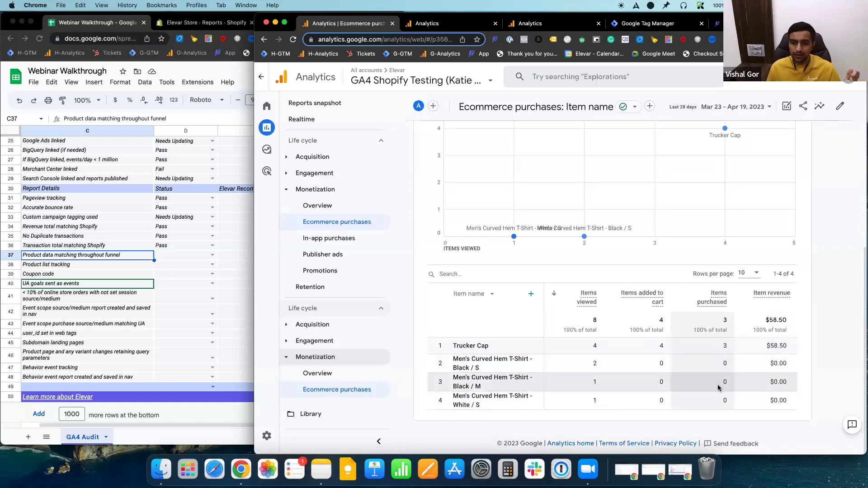
double_click(725, 400)
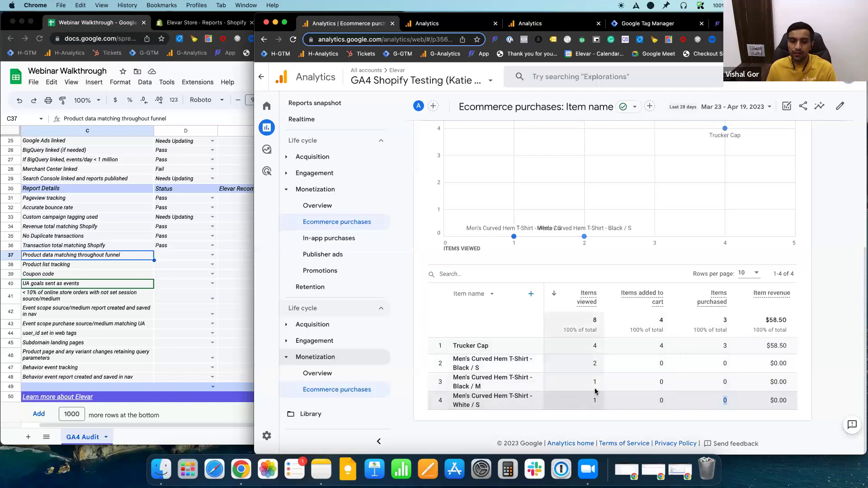
left_click(593, 346)
left_click_drag(593, 346, 736, 349)
left_click(607, 345)
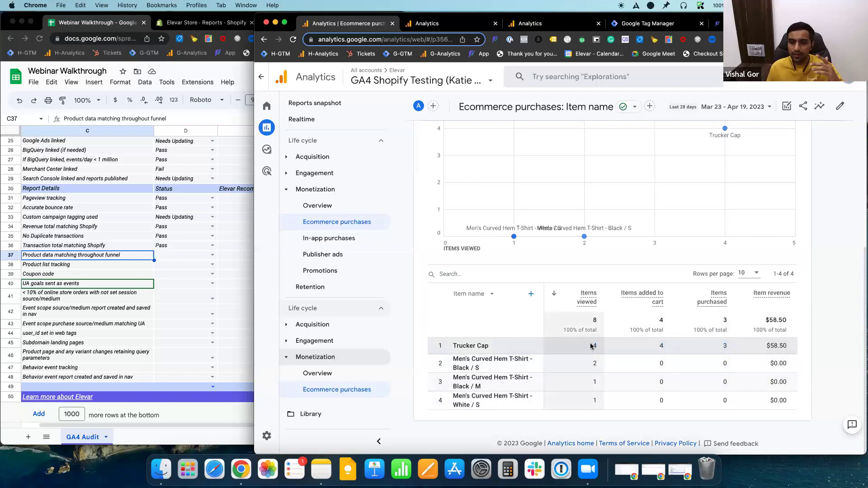
left_click_drag(592, 345, 599, 347)
left_click_drag(660, 345, 668, 348)
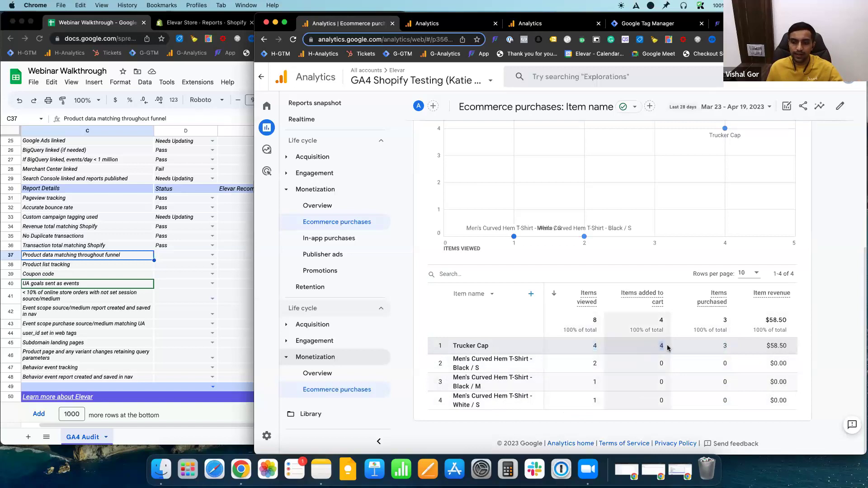
left_click(729, 347)
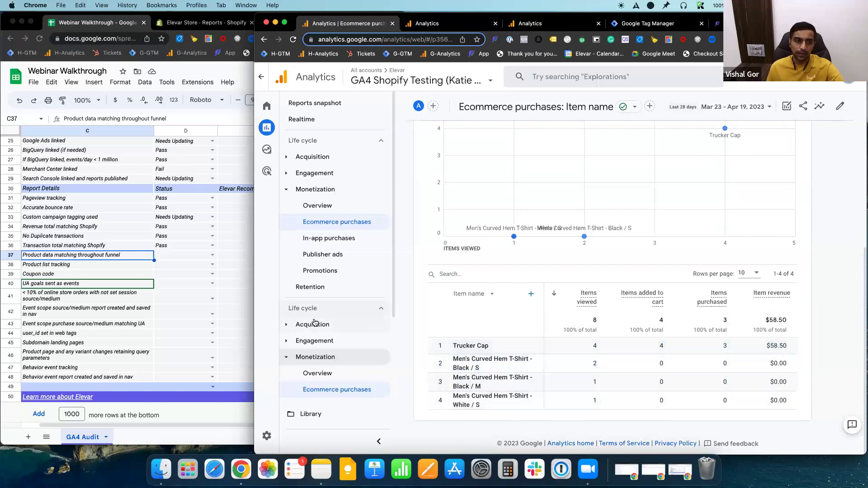
In the audit sheet, set Product data matching throughout funnel to Pass and mark it as Update Complete.
left_click(212, 256)
left_click(212, 255)
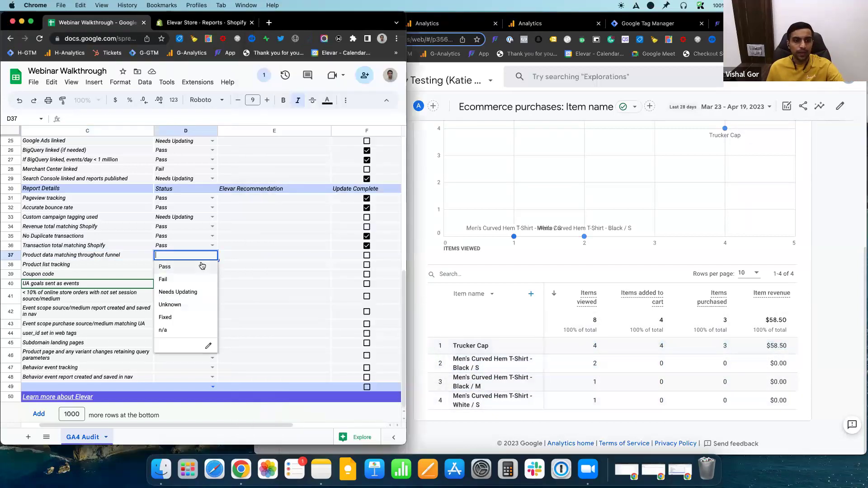
left_click(202, 266)
left_click(367, 255)
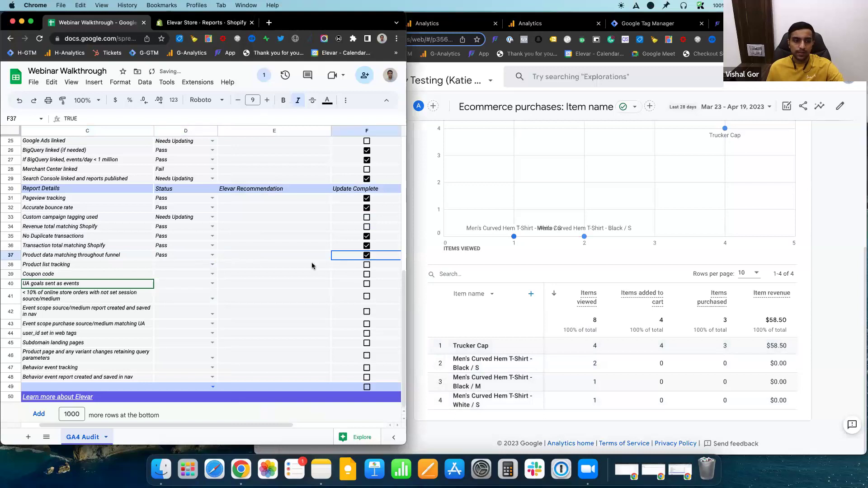
For the Product list tracking check, switch to the Elevar store site, close the developer tools and open the Shirts collection.
left_click(129, 264)
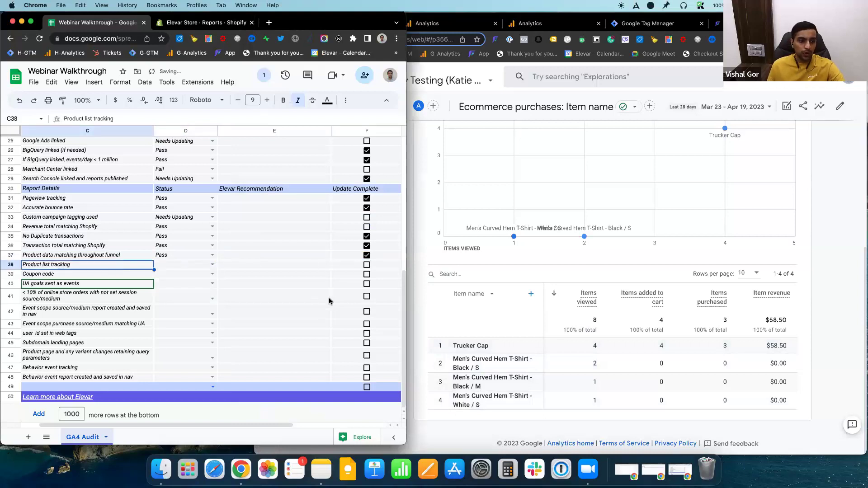
left_click(436, 226)
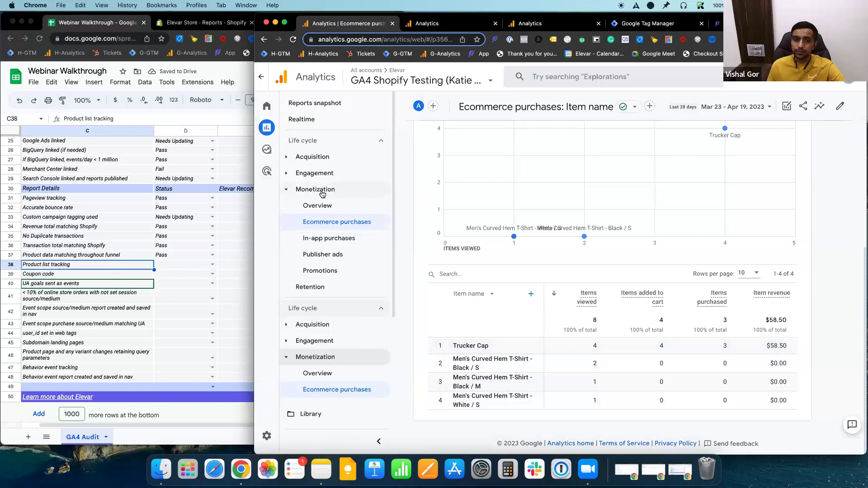
left_click(322, 194)
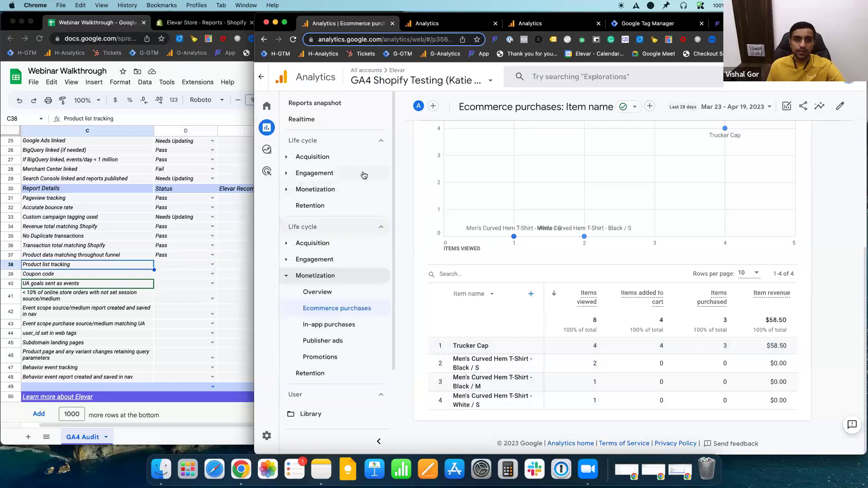
left_click(717, 23)
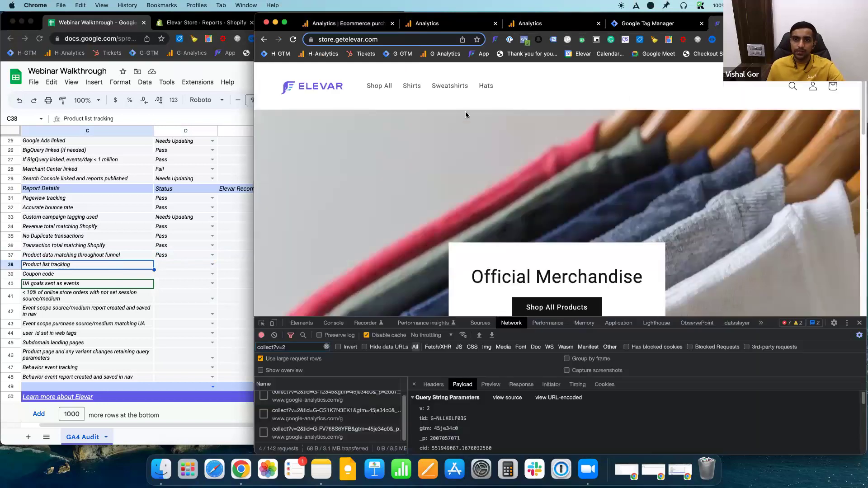
left_click(859, 323)
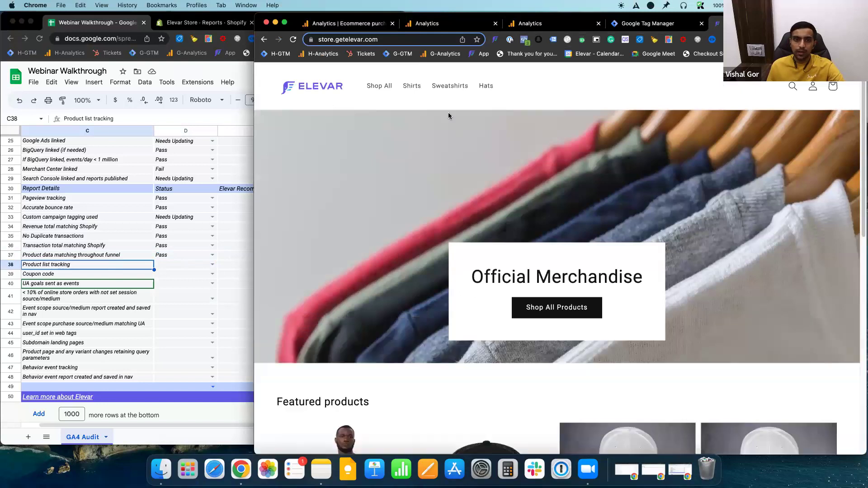
left_click(413, 86)
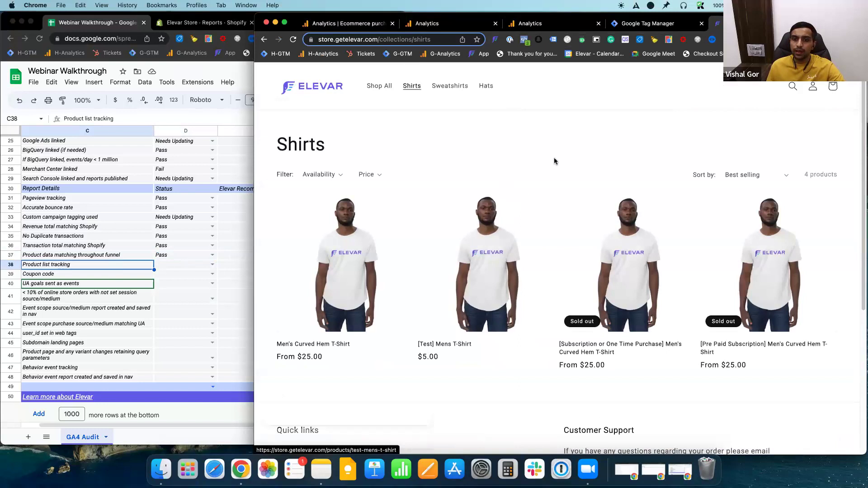
Examine the products listed in the Shirts collection and the /collections/shirts path in the page's URL.
scroll(515, 215, "down", 1)
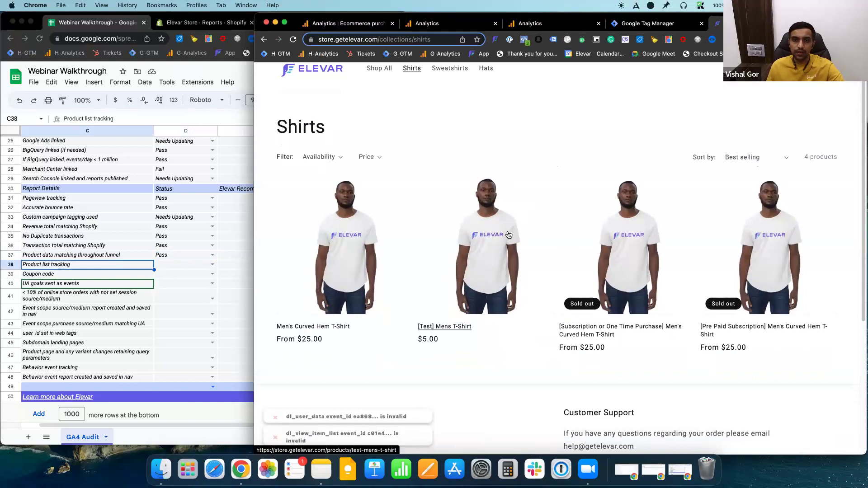
scroll(510, 234, "up", 1)
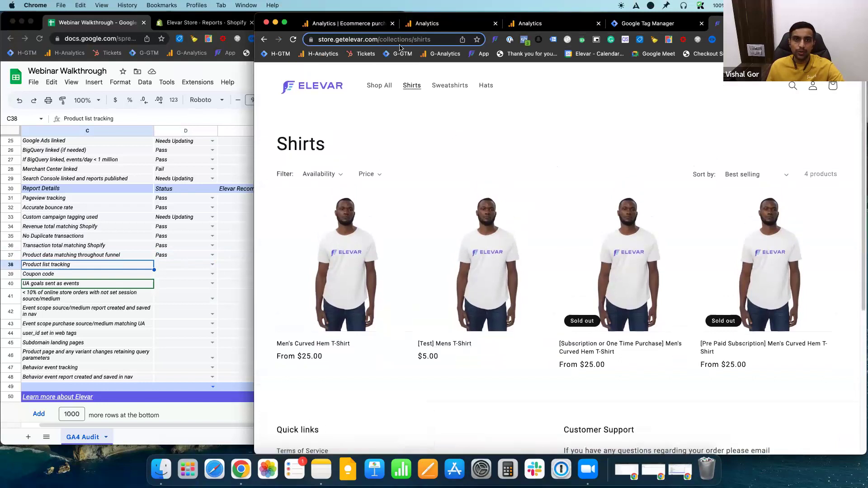
left_click(382, 39)
left_click_drag(381, 40, 442, 40)
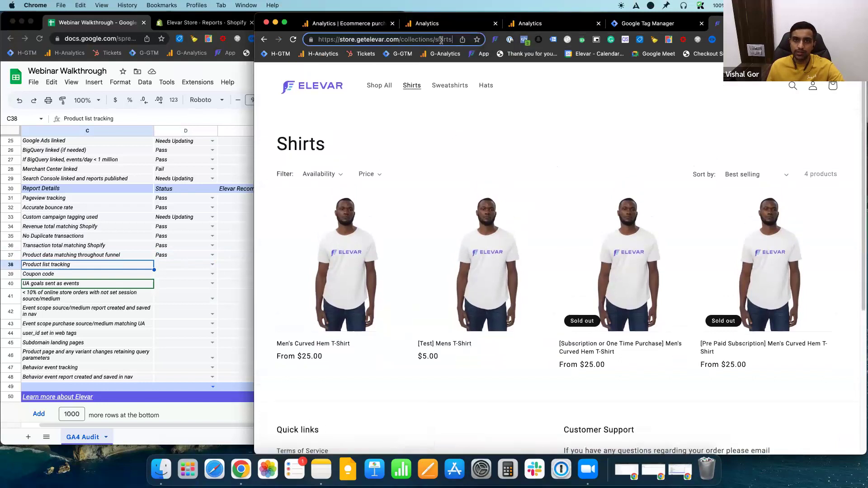
left_click(548, 143)
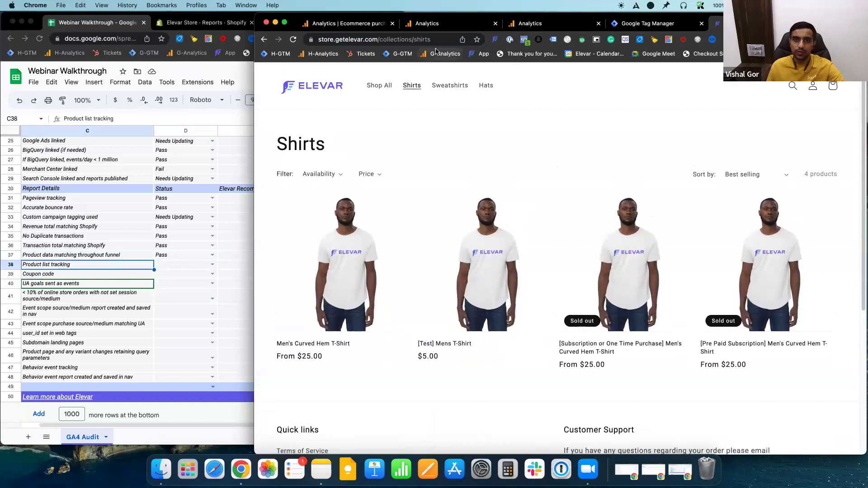
scroll(485, 226, "down", 5)
scroll(495, 248, "up", 5)
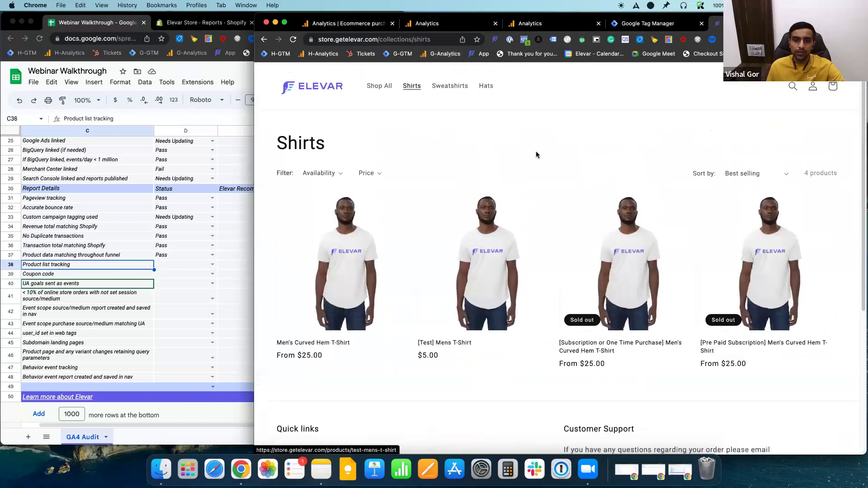
Switch to the GA4 Shopify Testing property, open its Monetization overview and widen the browser window over the audit sheet.
double_click(443, 40)
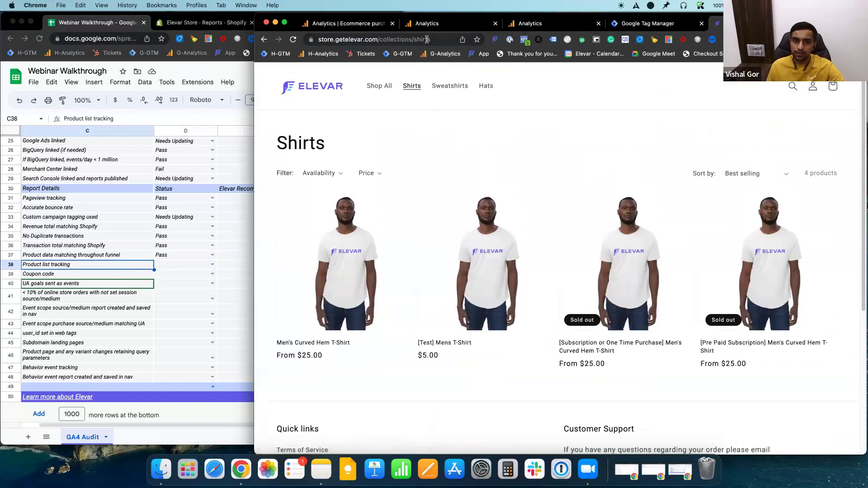
left_click(526, 117)
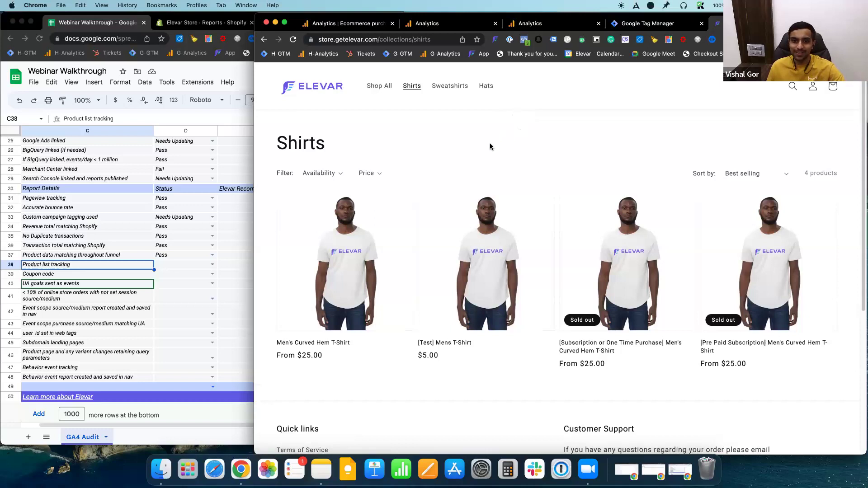
left_click(346, 27)
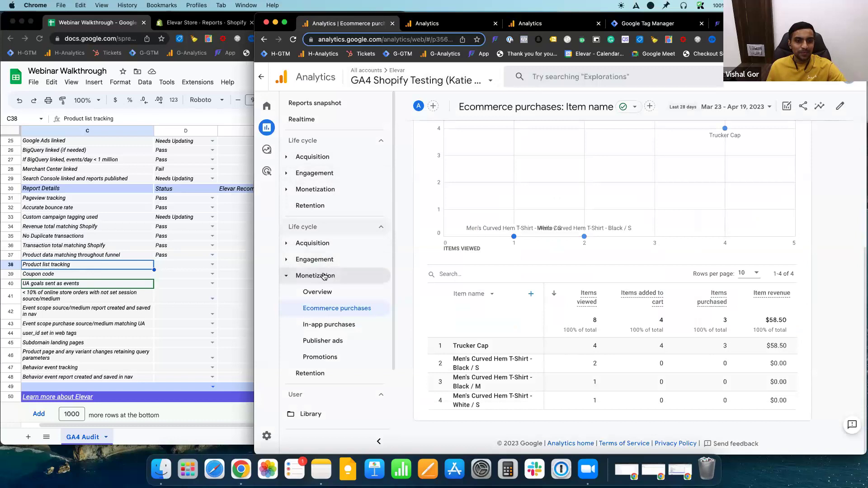
left_click(326, 298)
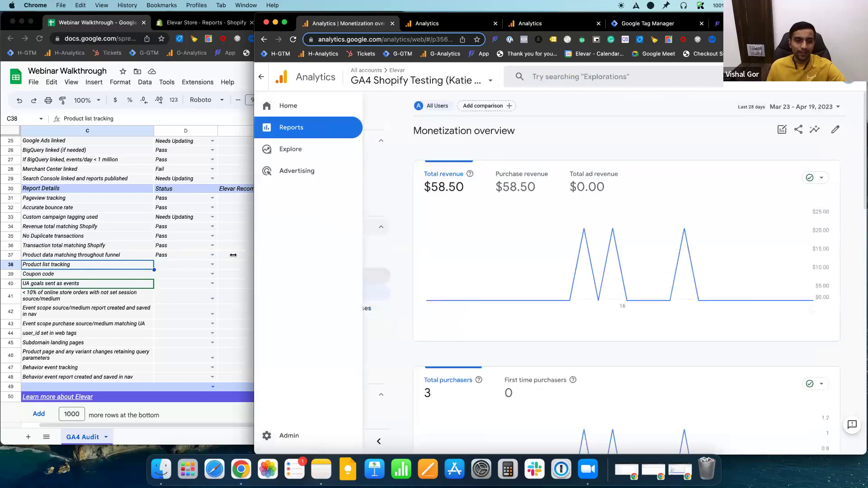
left_click_drag(255, 272, 212, 271)
Open the Item lists report from the Items purchased by Item list name card.
scroll(362, 300, "down", 5)
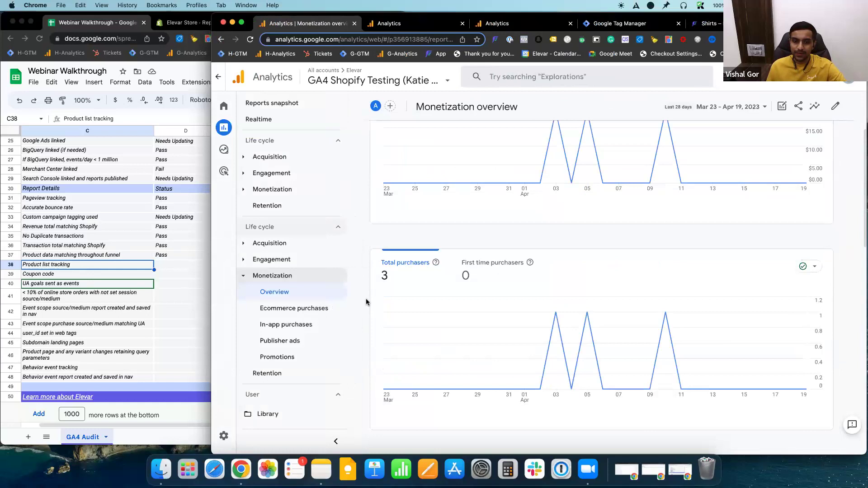
scroll(367, 302, "down", 3)
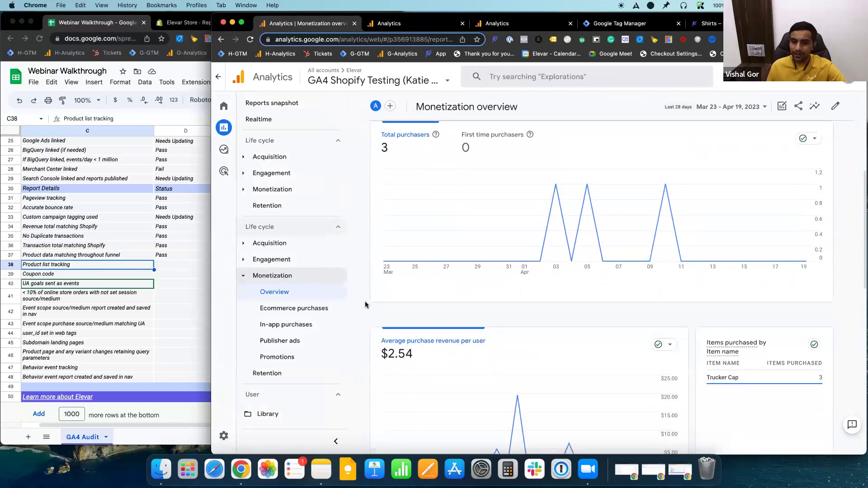
scroll(366, 307, "down", 5)
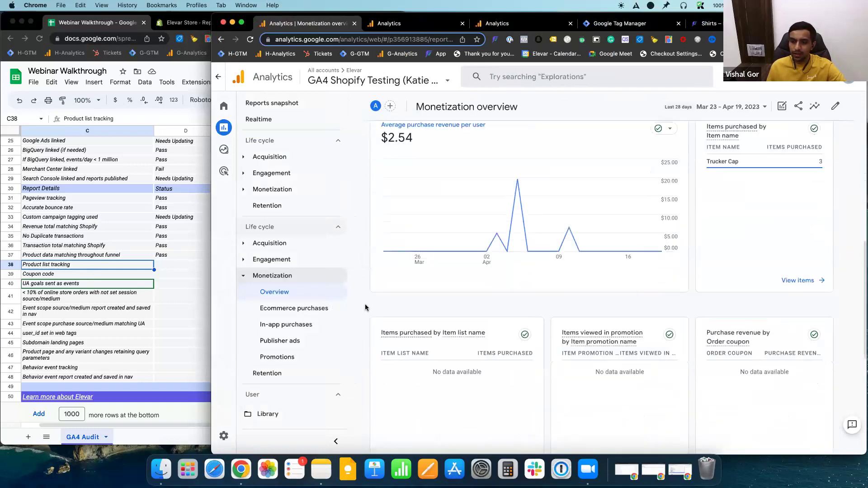
scroll(365, 308, "down", 2)
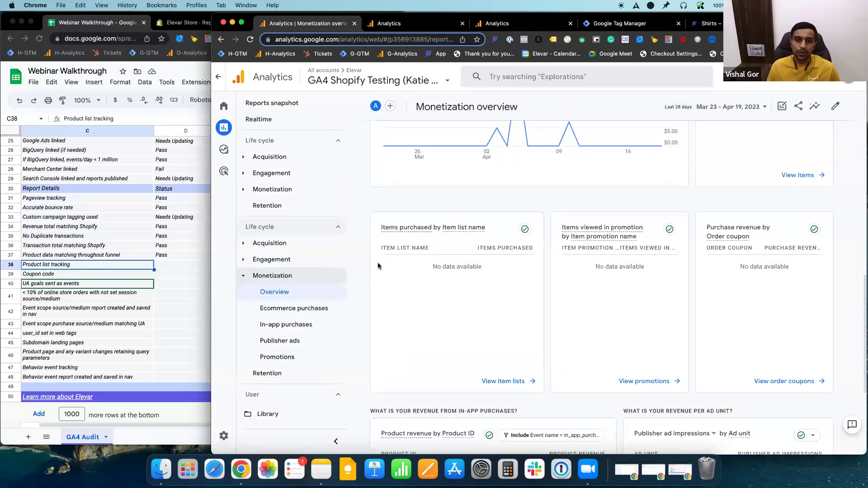
left_click(496, 383)
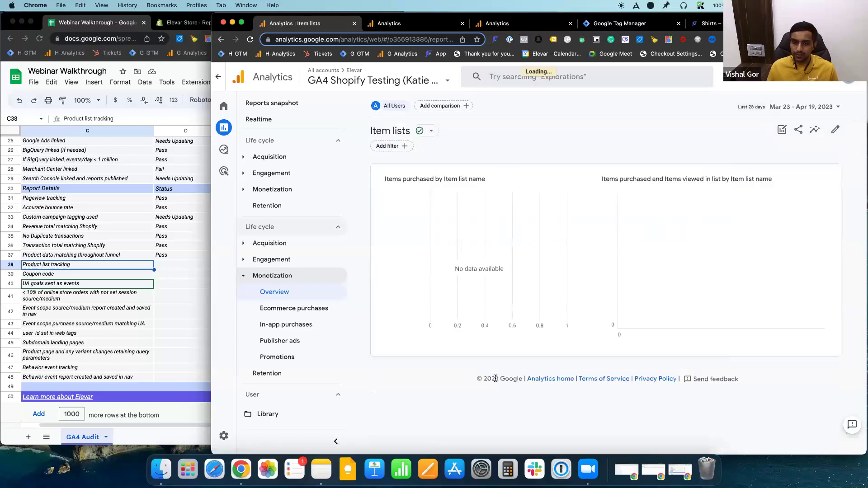
scroll(455, 344, "down", 3)
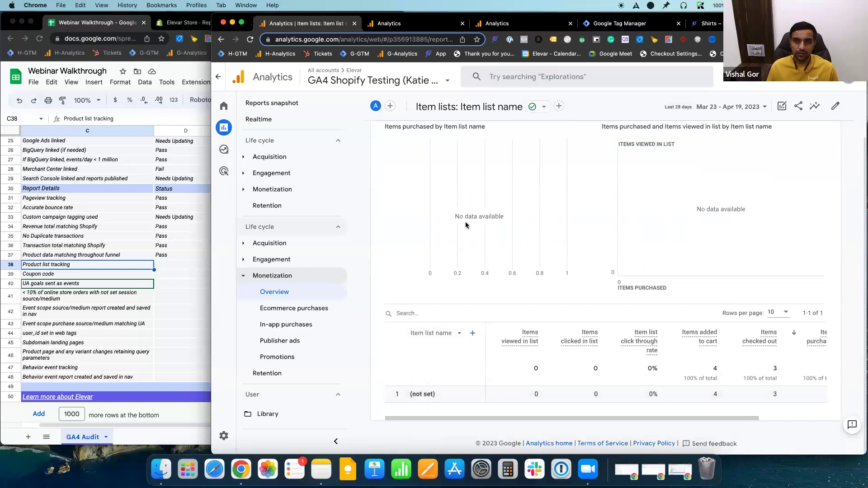
Compare the store's Shirts collection URL with the Item lists report's list views, clicks, cart additions, checkouts, purchases and revenue.
left_click(707, 23)
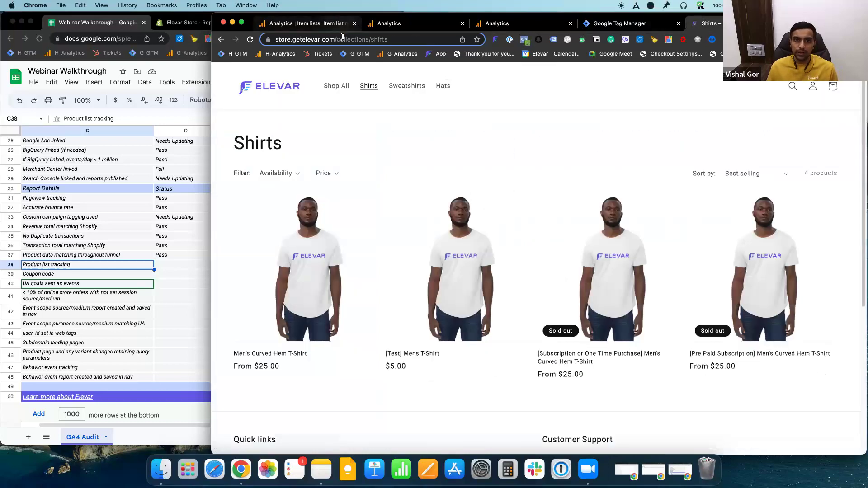
left_click(332, 28)
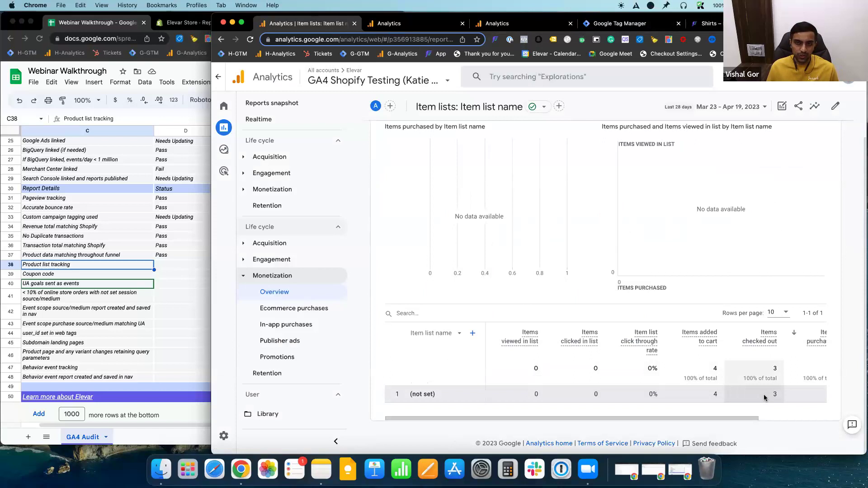
left_click_drag(734, 418, 819, 413)
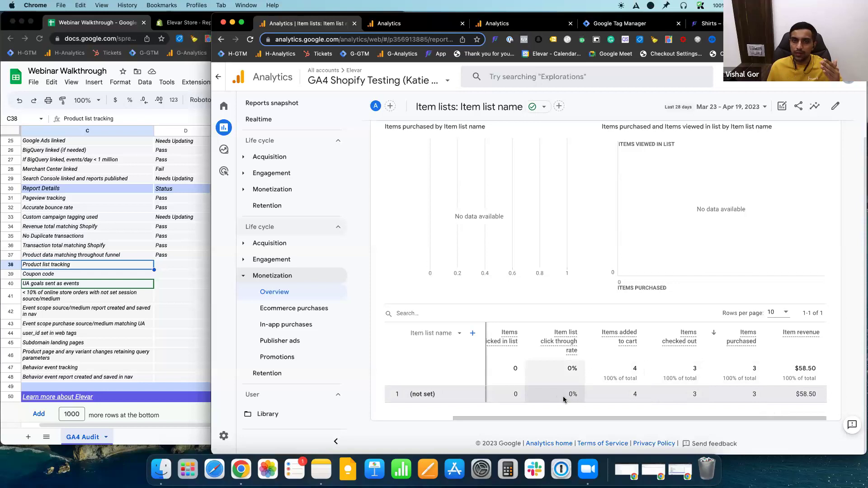
double_click(750, 397)
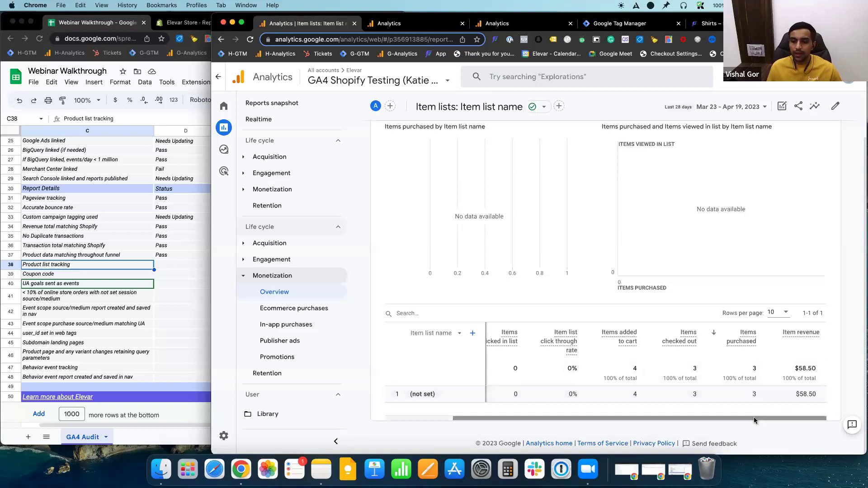
scroll(754, 418, "left", 5)
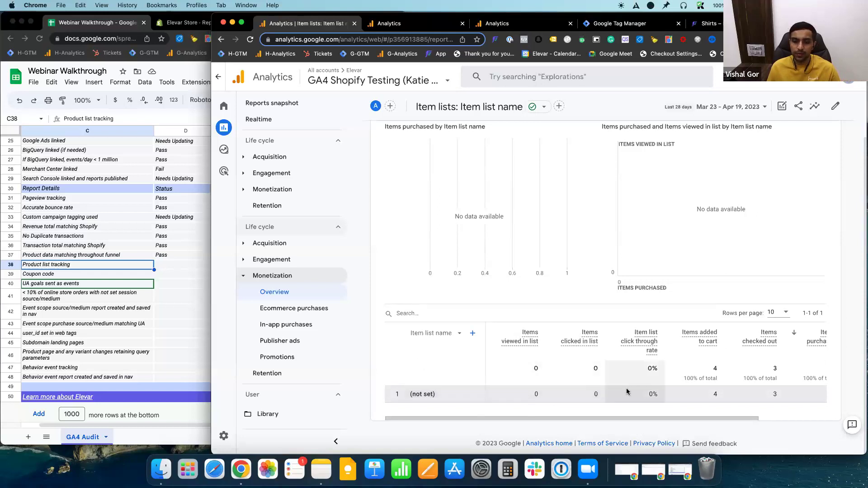
left_click_drag(744, 417, 814, 418)
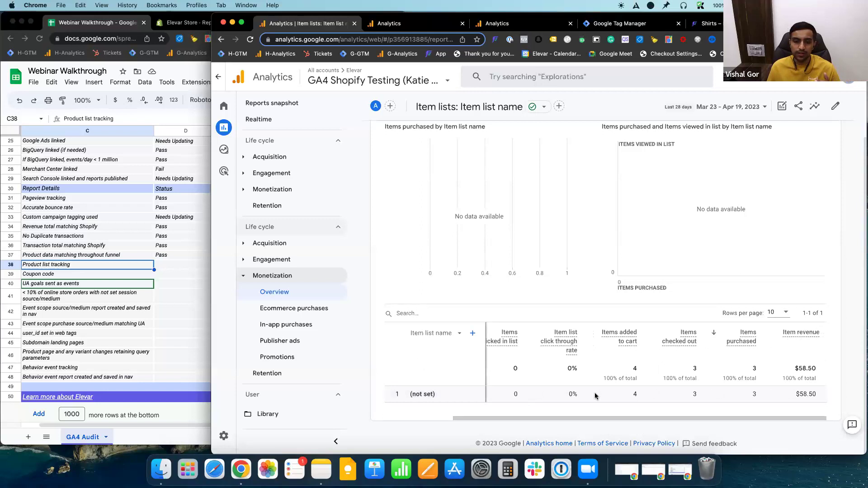
scroll(681, 402, "up", 2)
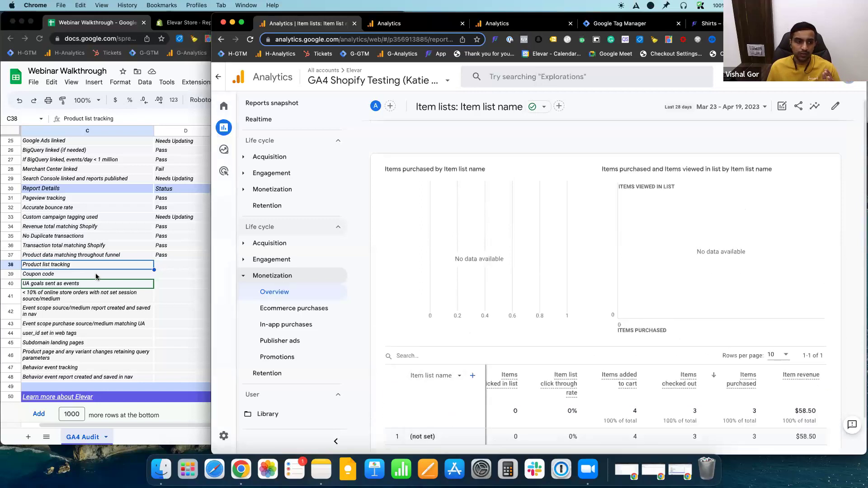
For the Coupon code check, go back to the Monetization overview and open the Order coupons report.
left_click(301, 292)
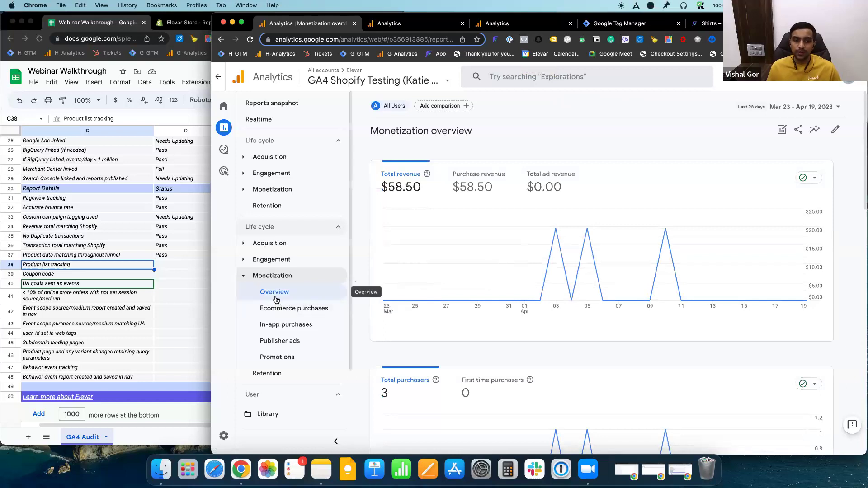
scroll(450, 298, "down", 5)
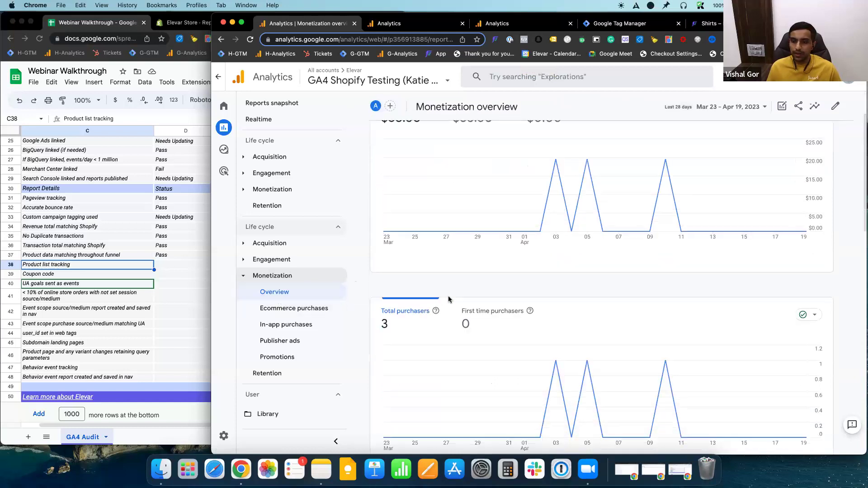
scroll(449, 299, "down", 10)
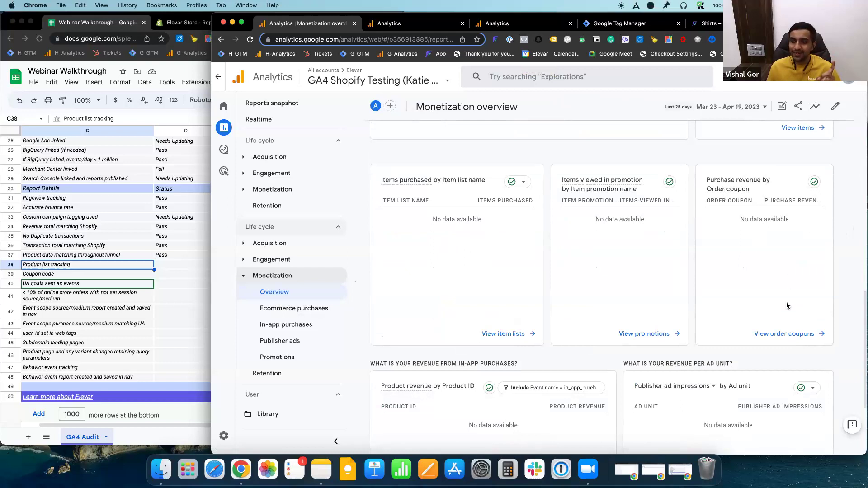
left_click(776, 336)
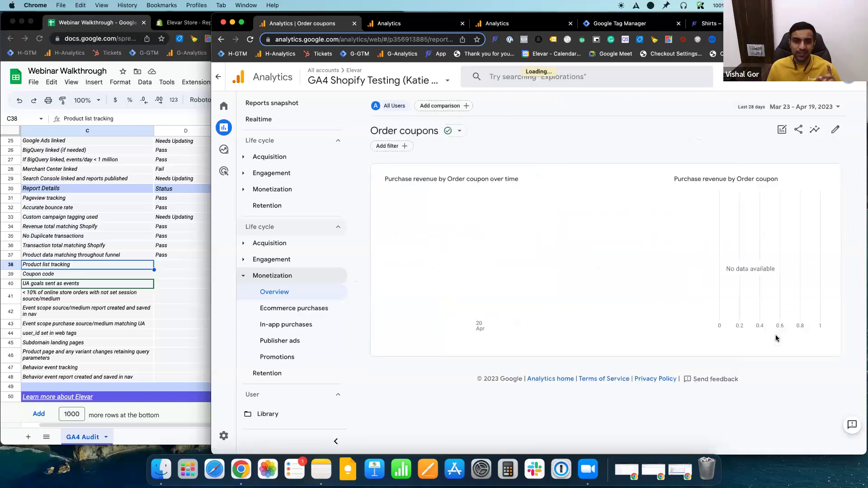
In the Universal Analytics Test GA property, locate the Order Coupon and Product Coupon reports under Conversions, Ecommerce, Marketing.
left_click(498, 23)
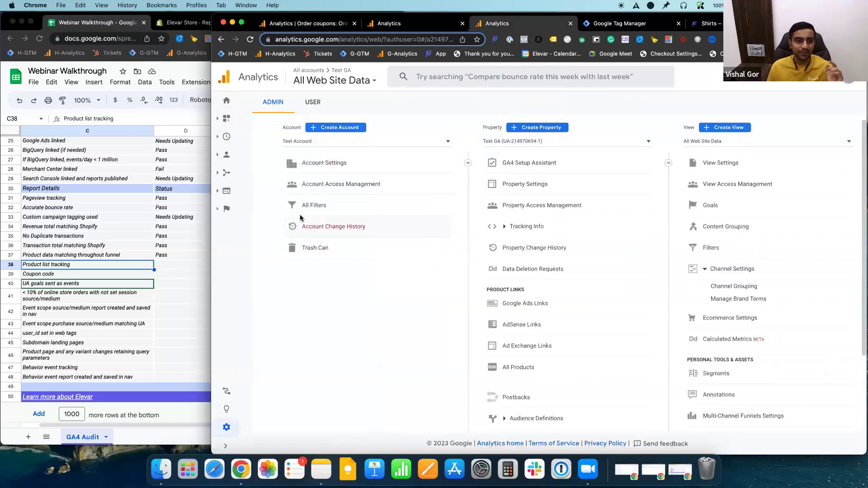
left_click(226, 208)
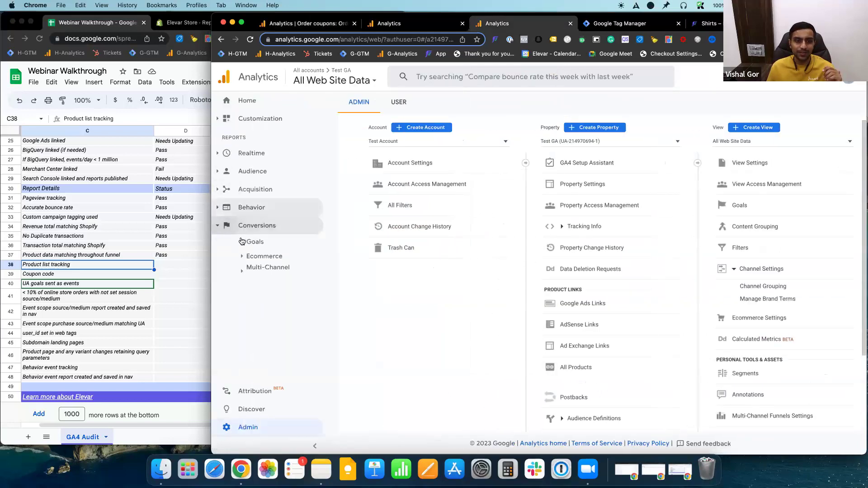
left_click(262, 257)
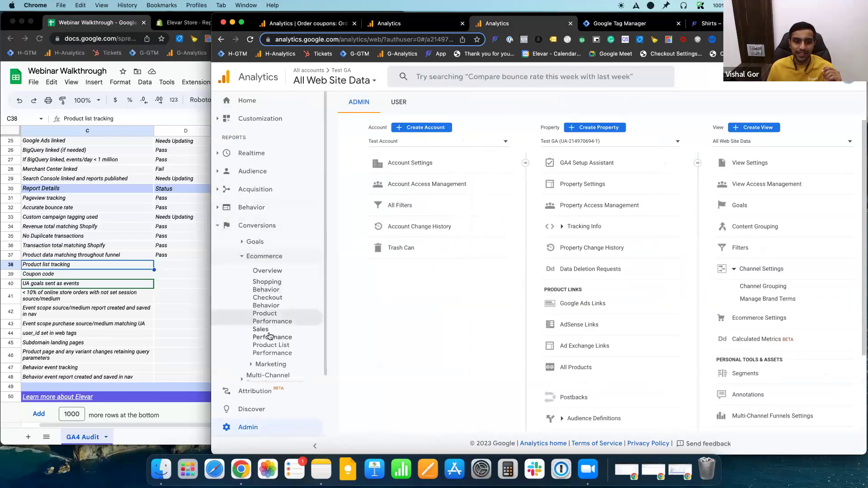
left_click(271, 359)
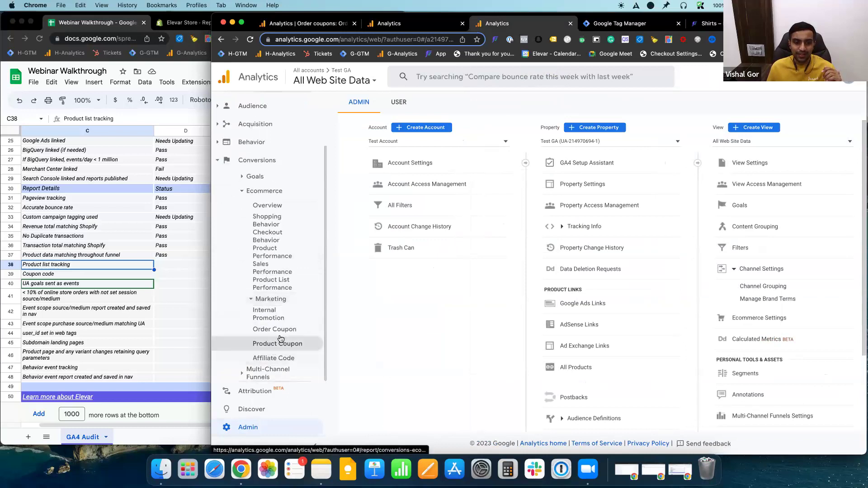
Return to the GA4 property and reopen the Order coupons report from the Monetization overview's Purchase revenue by Order coupon card.
left_click(334, 27)
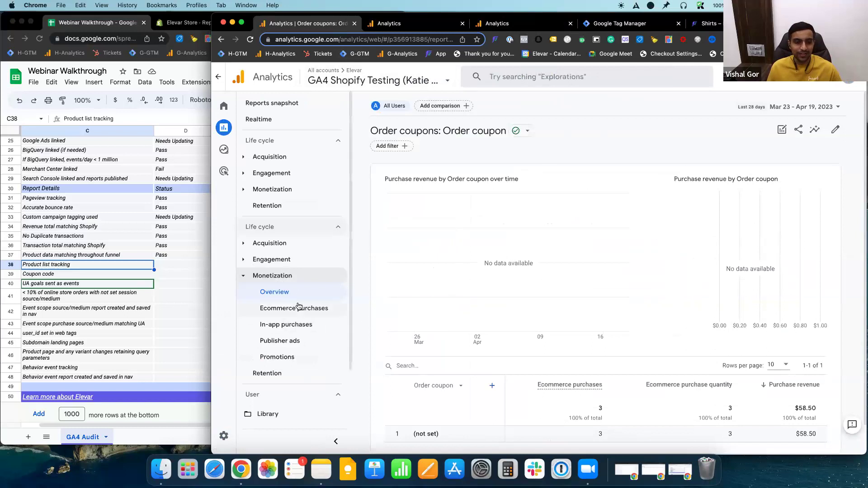
left_click(282, 295)
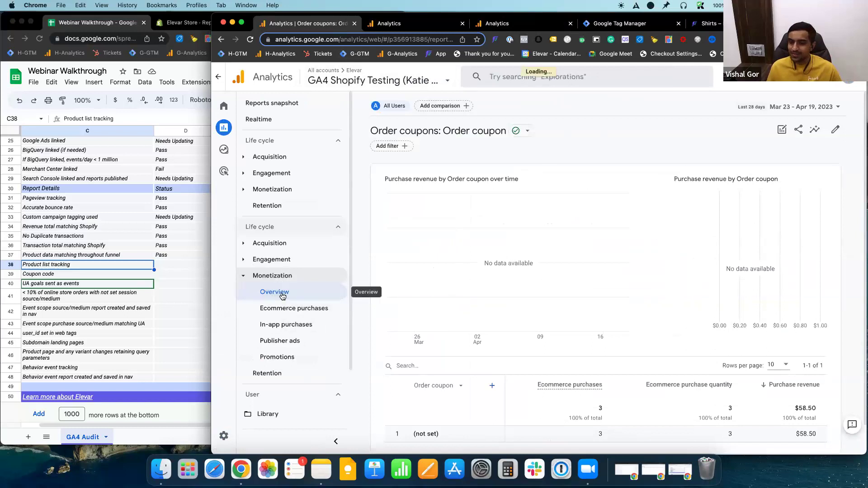
scroll(535, 294, "down", 2)
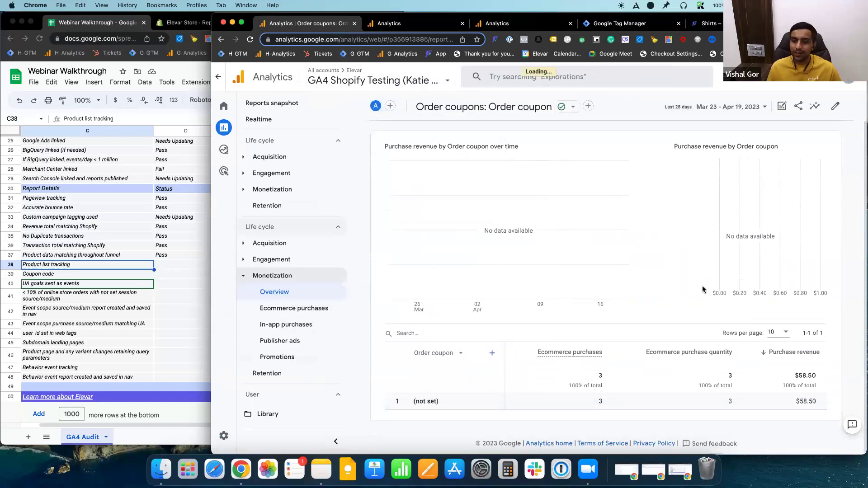
scroll(755, 290, "down", 7)
scroll(755, 290, "down", 4)
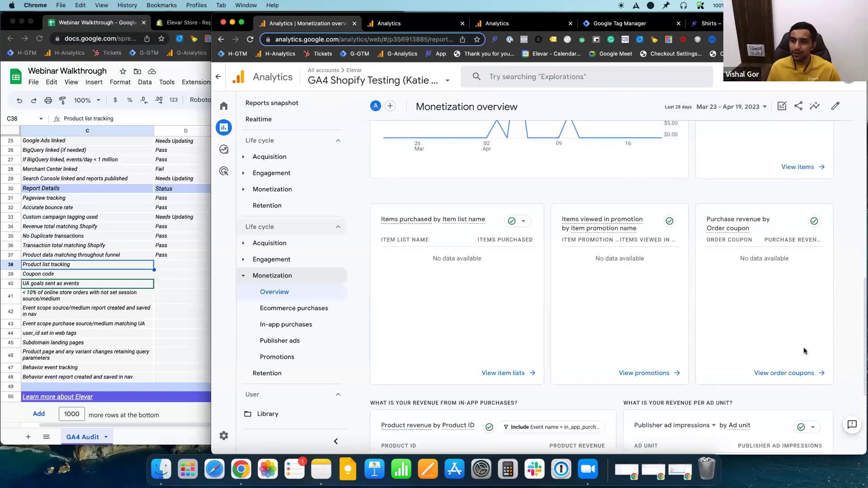
left_click(795, 382)
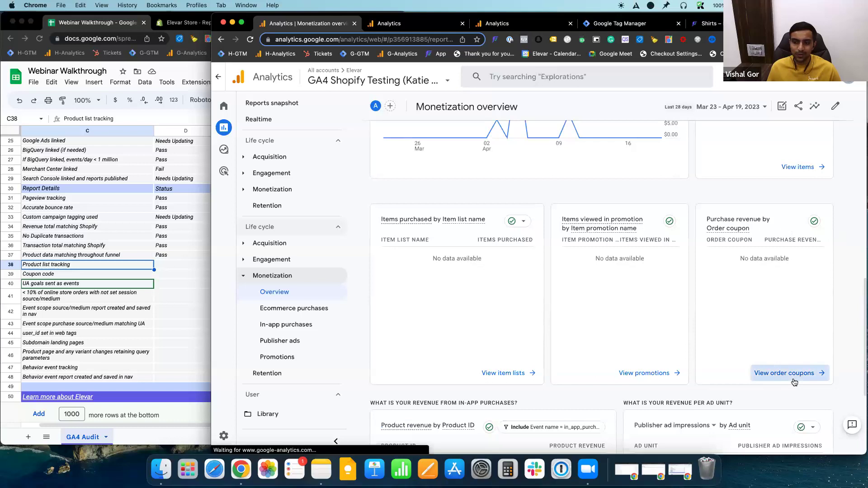
scroll(794, 381, "down", 2)
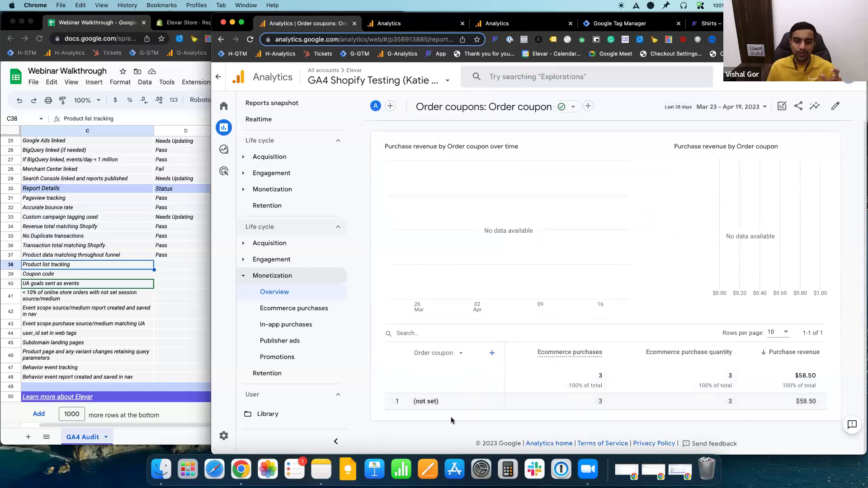
Examine the (not set) order coupon row and its ecommerce purchase quantity.
left_click_drag(447, 407, 423, 401)
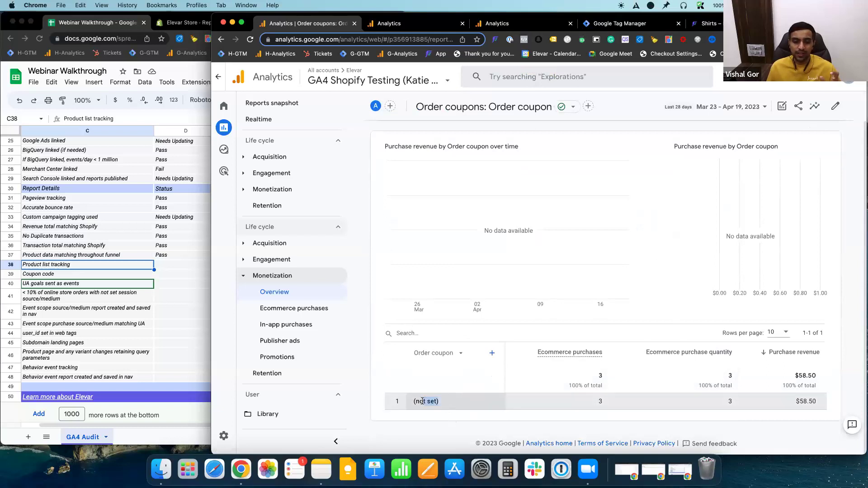
left_click(451, 430)
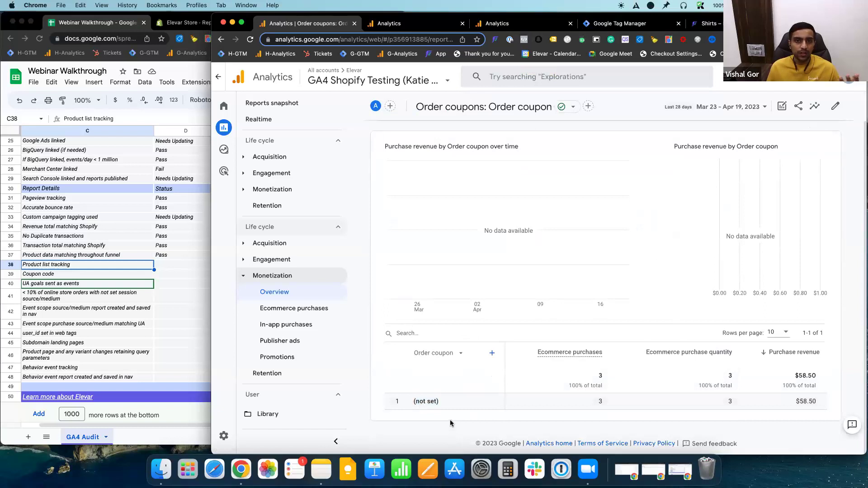
left_click_drag(444, 402, 420, 403)
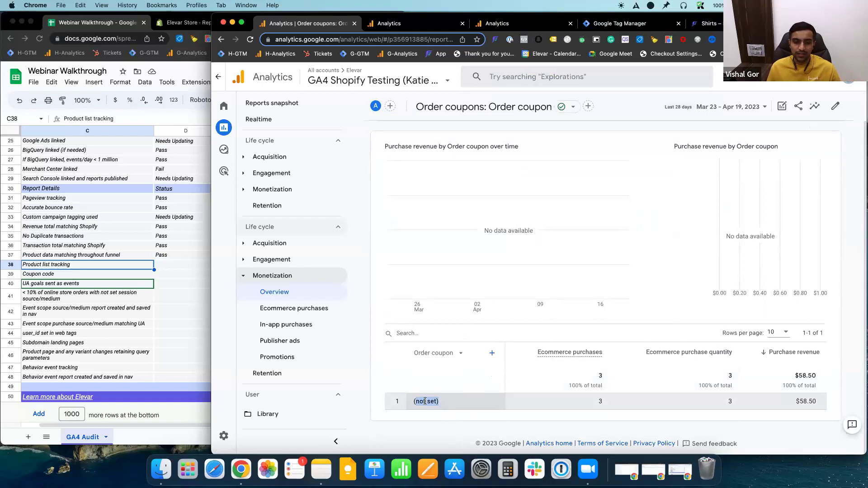
left_click_drag(748, 404, 673, 407)
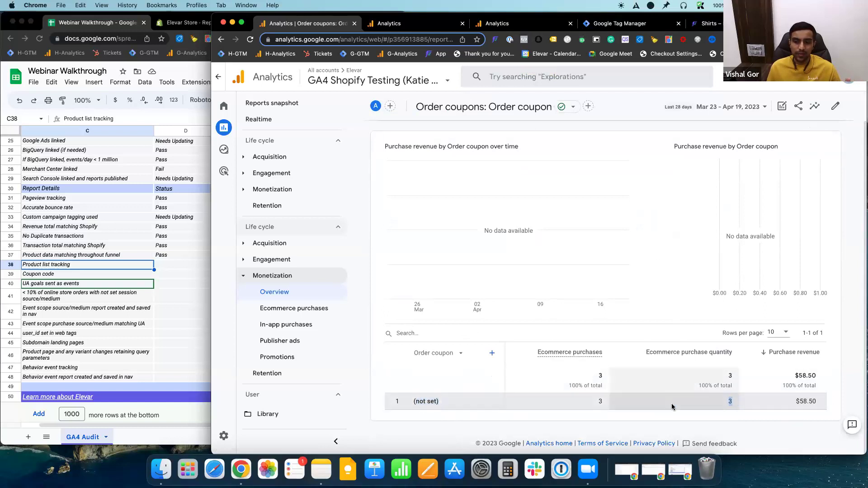
In the audit checklist, set the Status of both Product list tracking and Coupon code to Pass.
left_click(482, 417)
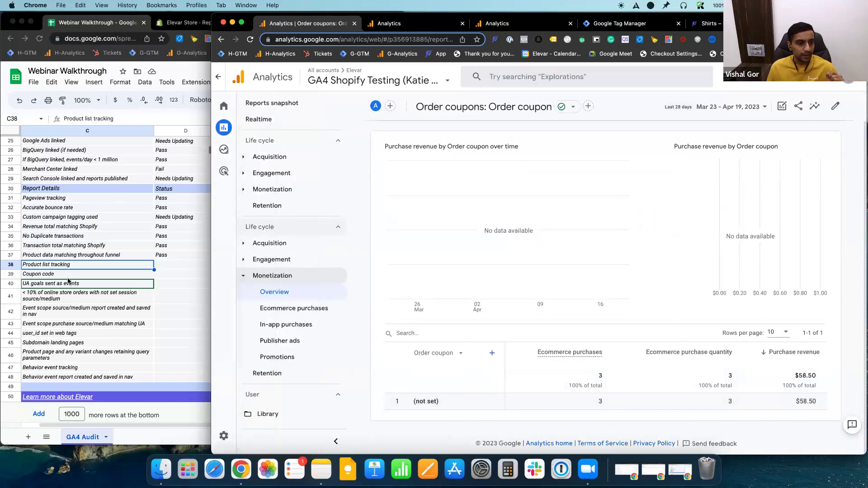
left_click(163, 273)
left_click(204, 269)
type("P")
key("Return")
left_click(209, 276)
left_click(190, 289)
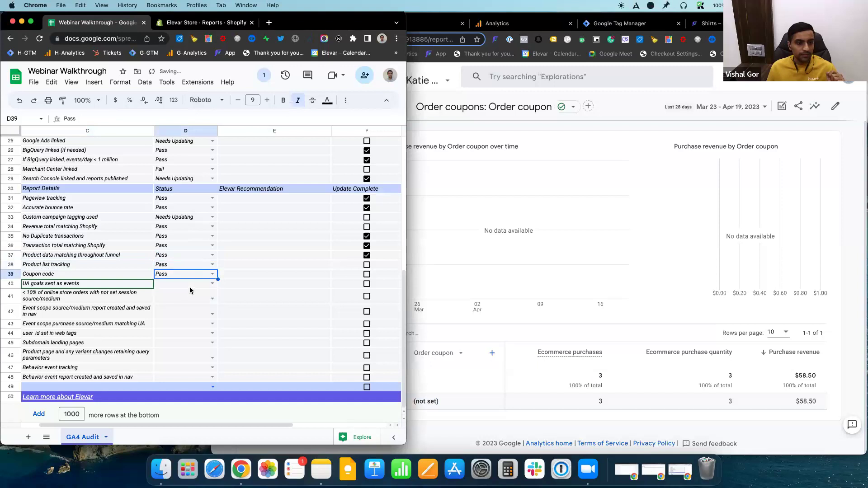
key("Return")
For the UA goals sent as events check, open the Goals list of the All Web Site Data view in the Test GA property's Admin.
left_click(108, 285)
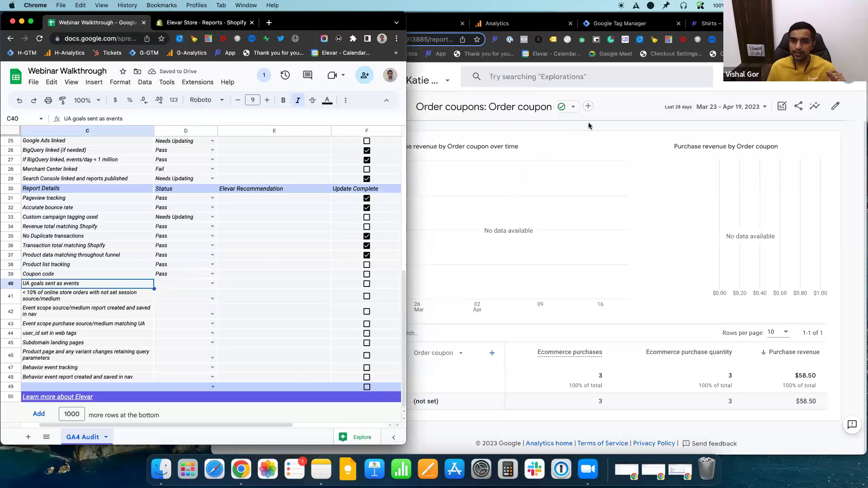
left_click(511, 200)
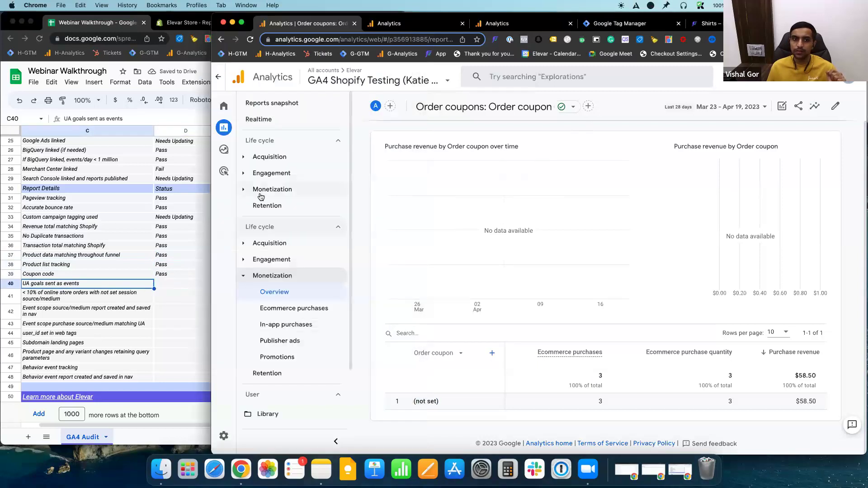
left_click(243, 276)
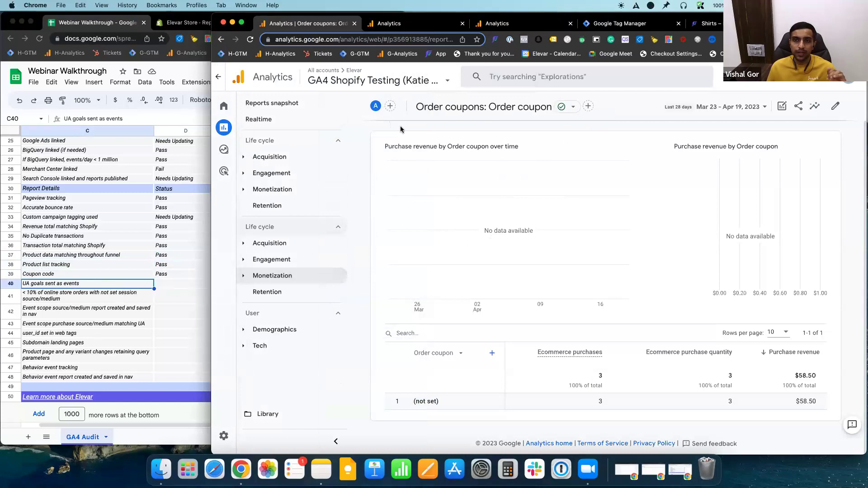
left_click(525, 23)
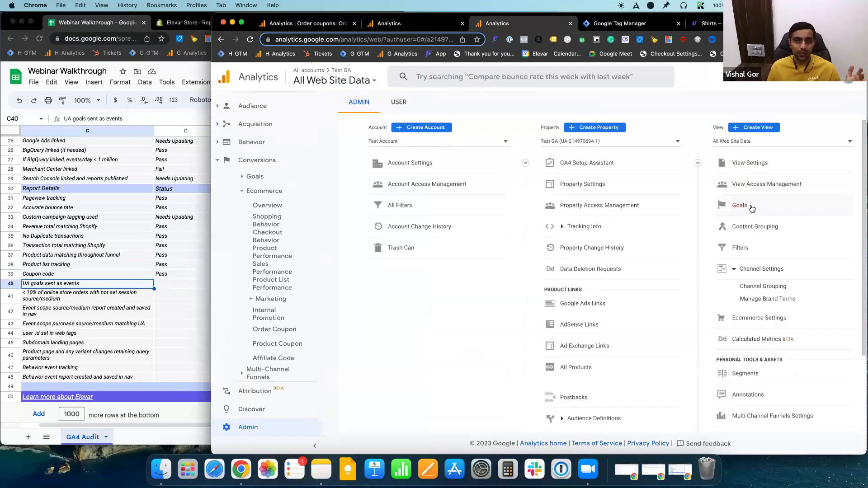
left_click(751, 207)
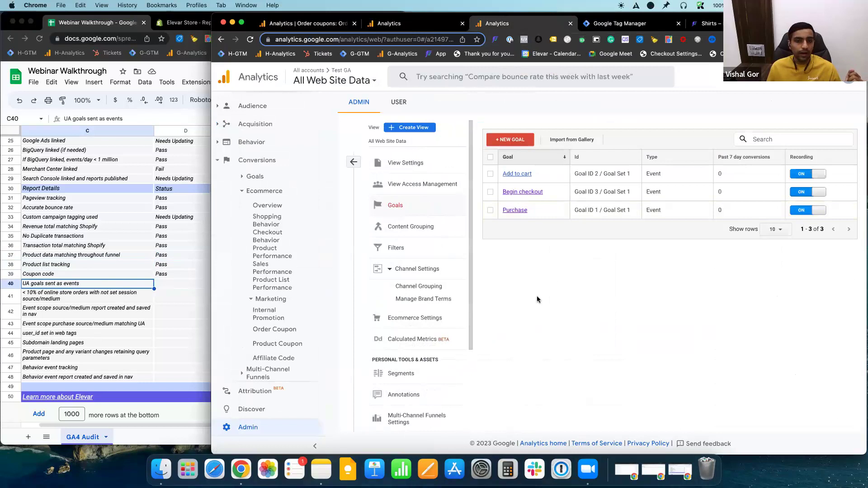
left_click(354, 162)
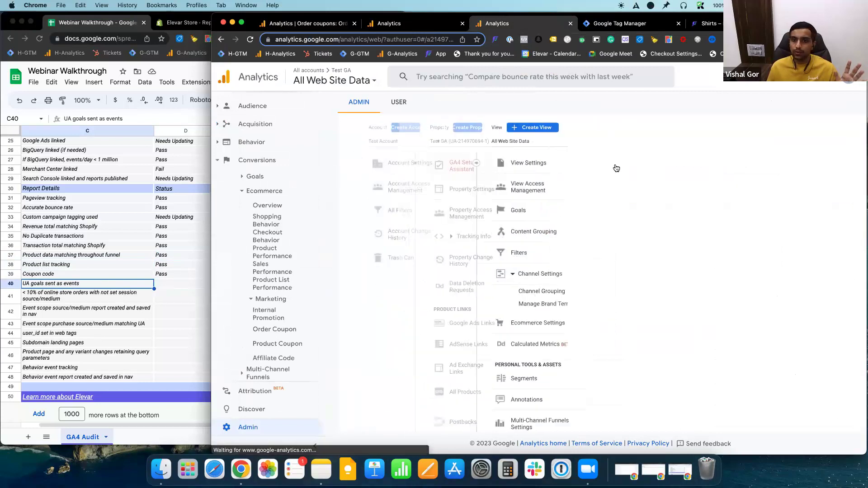
left_click(760, 141)
left_click(752, 162)
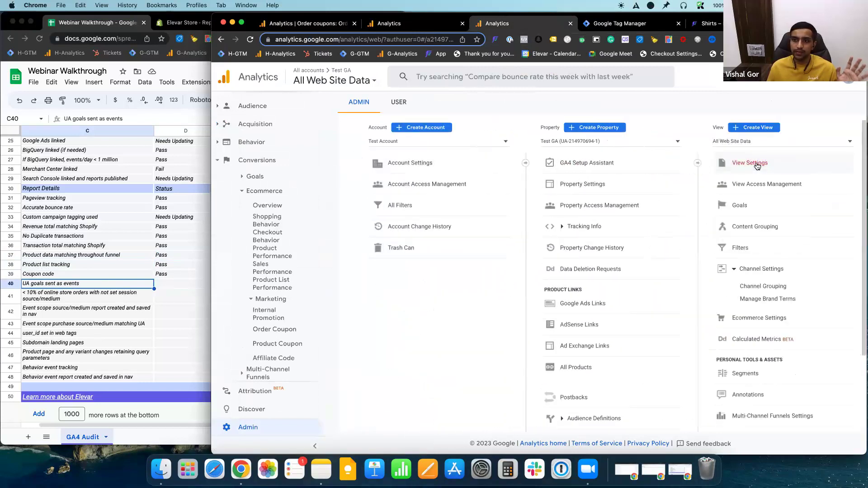
left_click(758, 204)
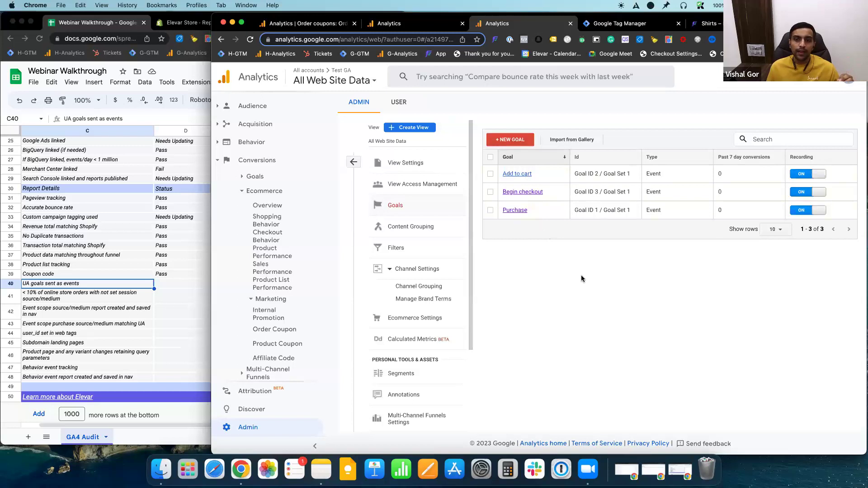
Open the Conversions list in the GA4 property's Admin and compare its conversion events with the Universal Analytics goals.
key("super+1")
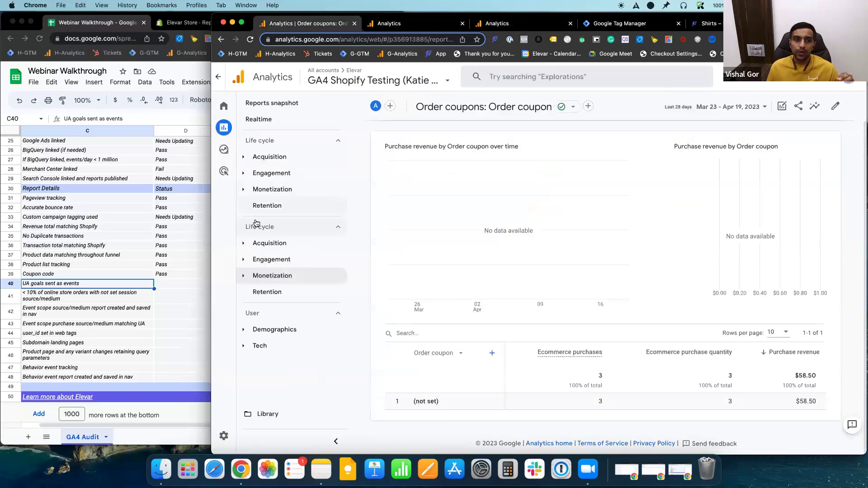
mouse_move(242, 428)
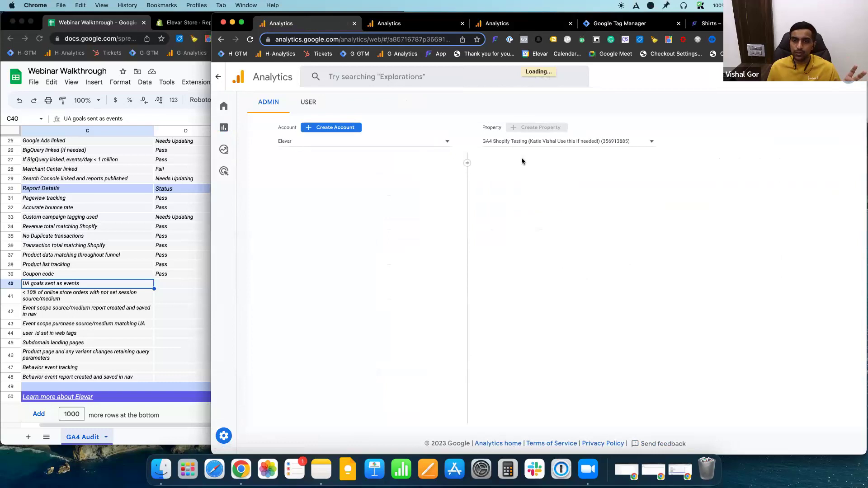
scroll(573, 194, "down", 2)
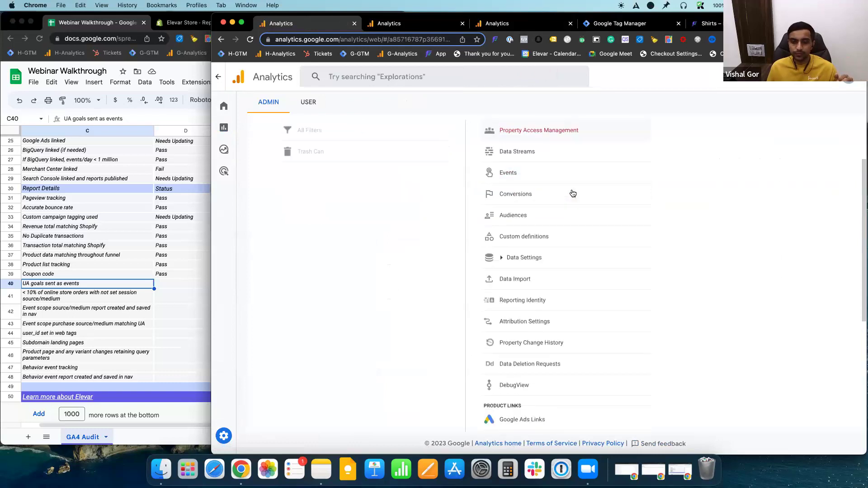
scroll(602, 193, "up", 3)
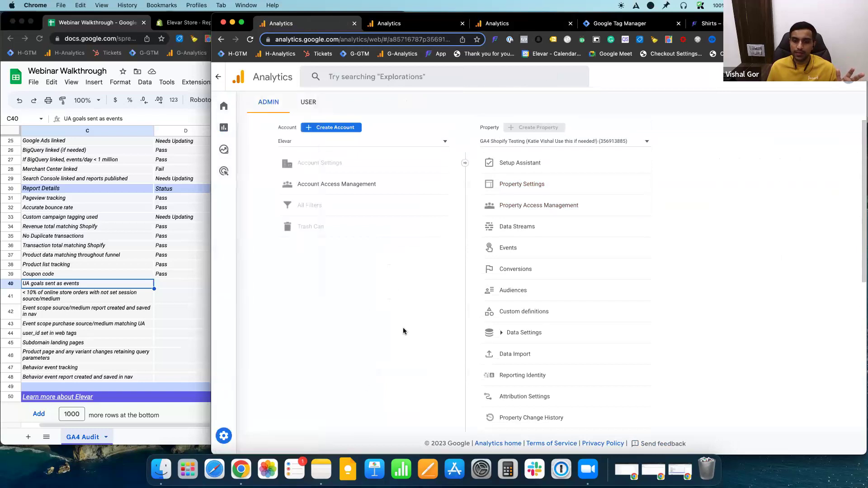
scroll(403, 331, "down", 1)
scroll(427, 310, "down", 1)
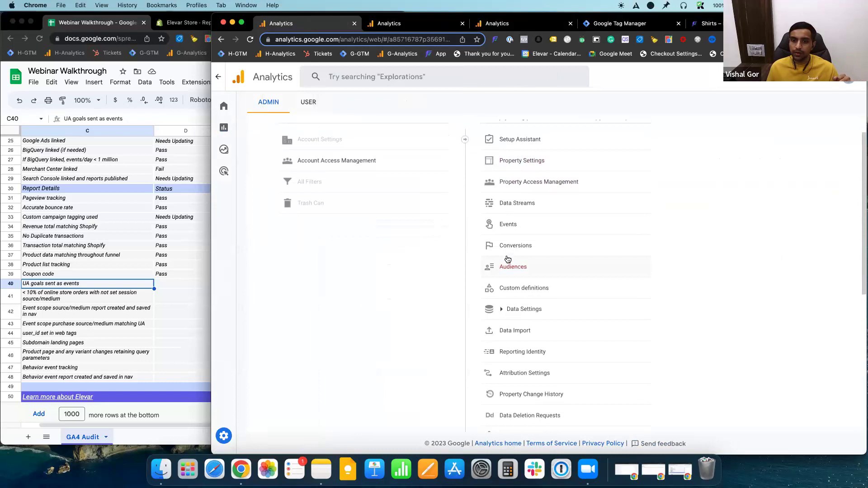
left_click(547, 248)
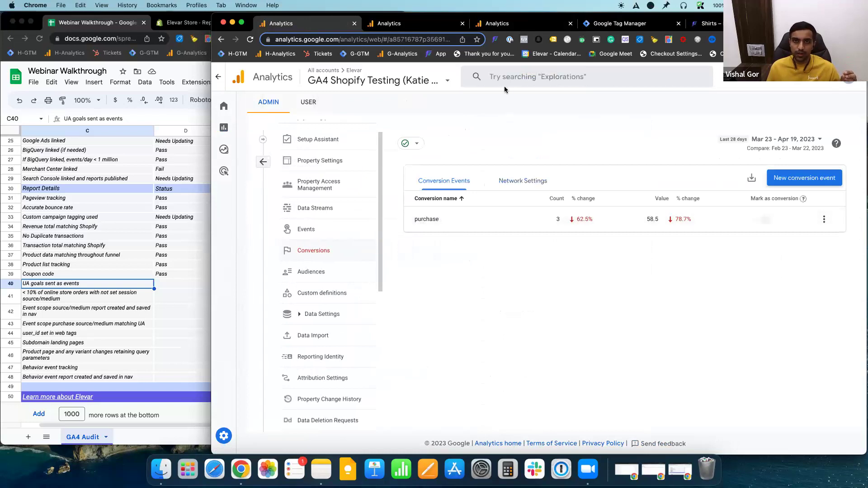
left_click(495, 28)
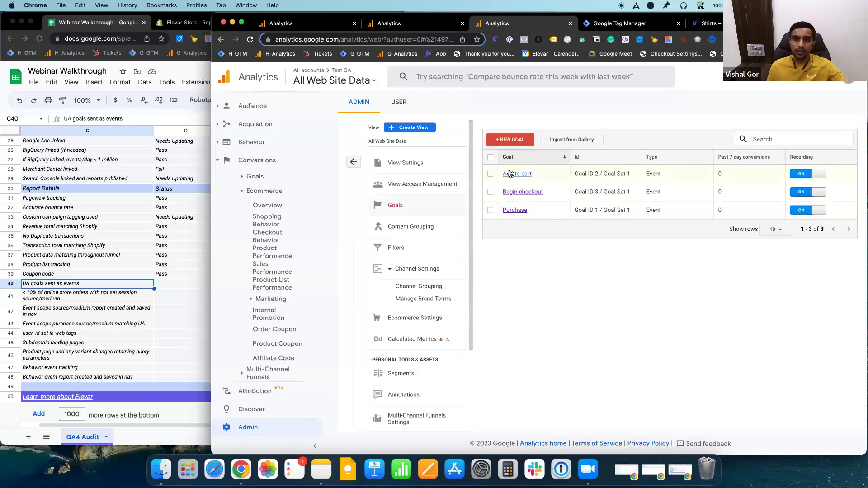
key("super+1")
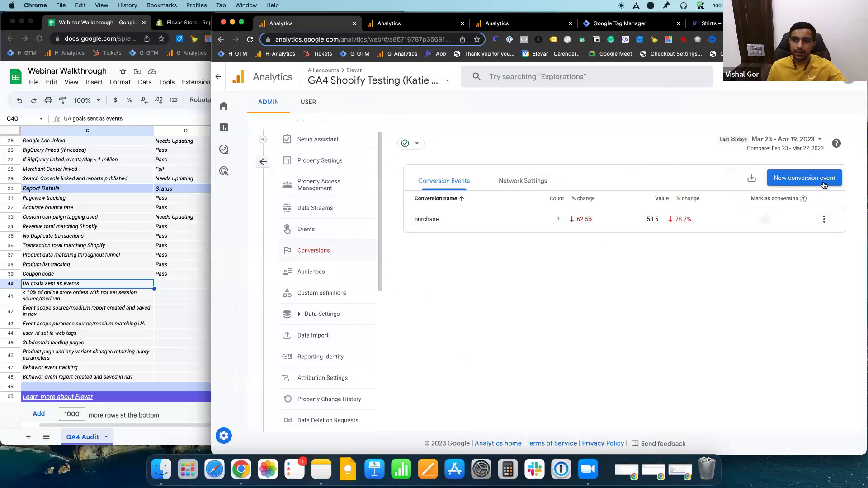
Draft a new GA4 conversion event named add_to_Cart and discard it without saving.
left_click(779, 184)
left_click(629, 233)
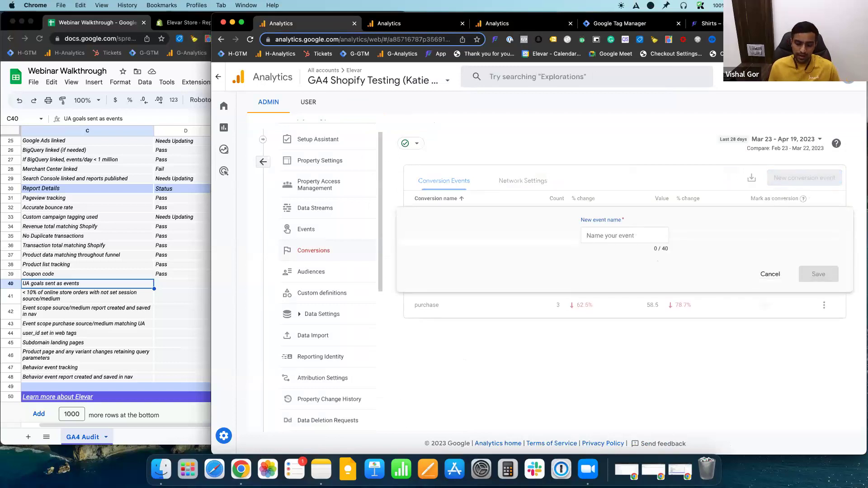
type("add_to_Cart")
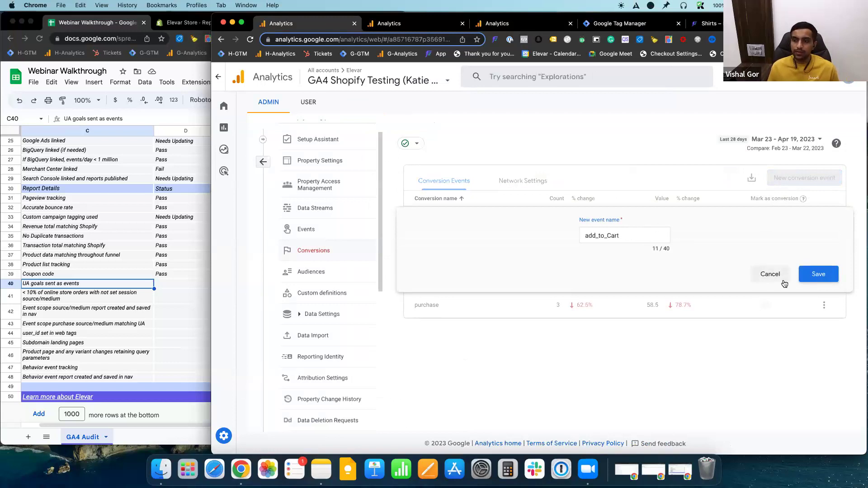
left_click(782, 275)
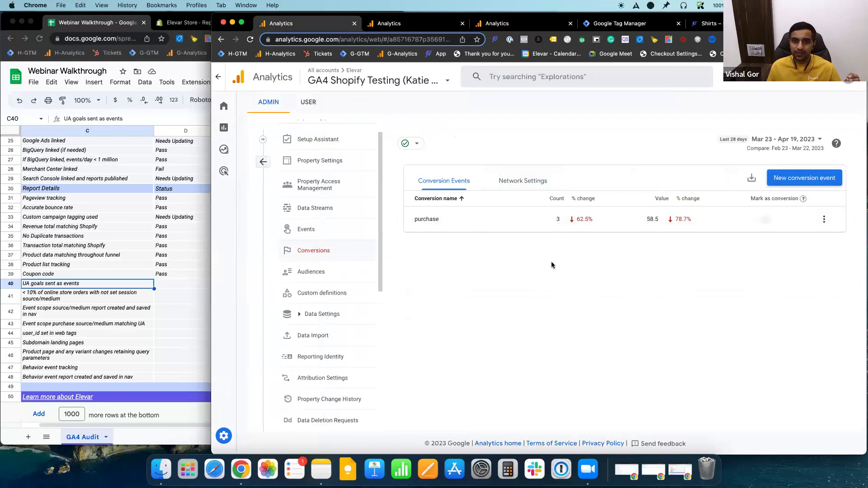
Return to the GA4 Reports snapshot and set the checklist Status of UA goals sent as events to Pass.
left_click(230, 124)
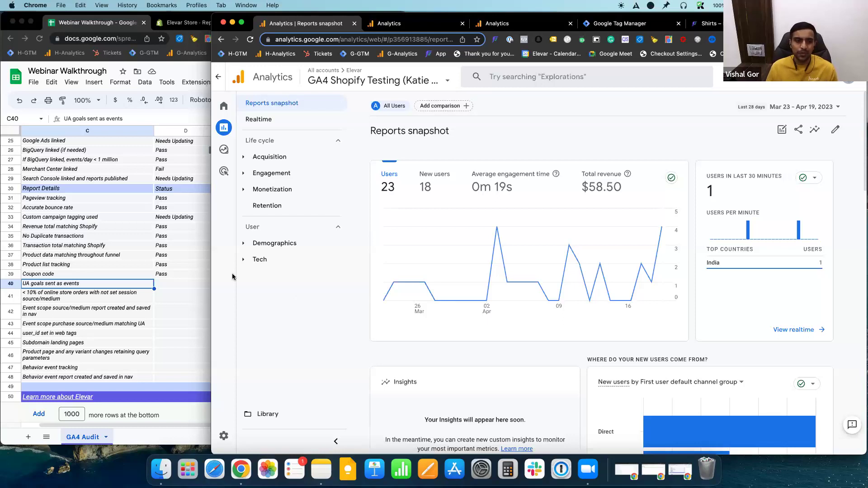
left_click(174, 286)
left_click(197, 277)
left_click(199, 284)
left_click(212, 283)
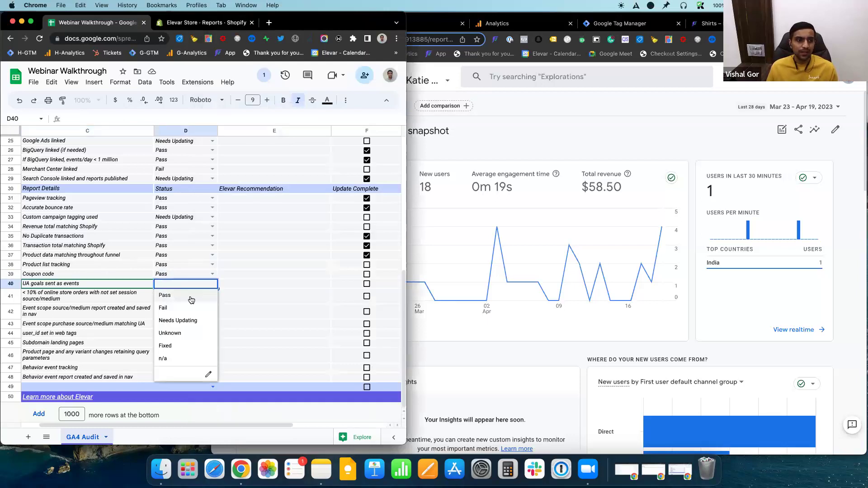
left_click(191, 299)
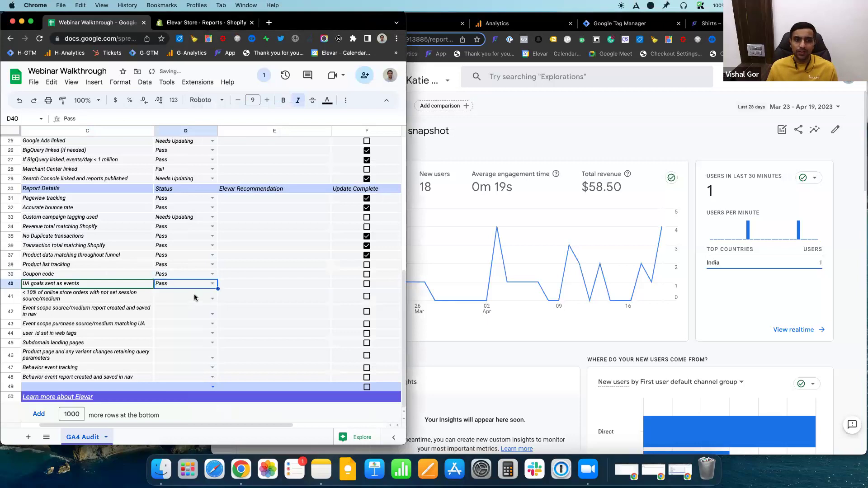
Reopen the GA4 property's Admin page and review the recorded Report Details statuses in the audit checklist.
left_click(499, 145)
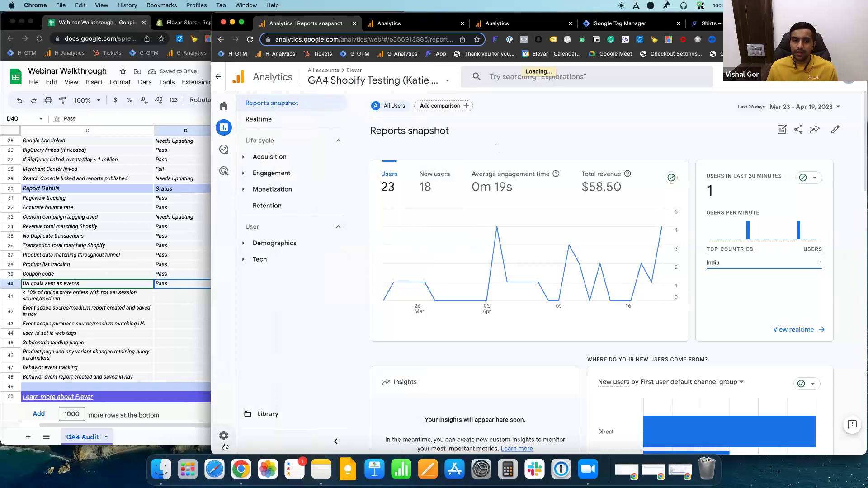
left_click(224, 436)
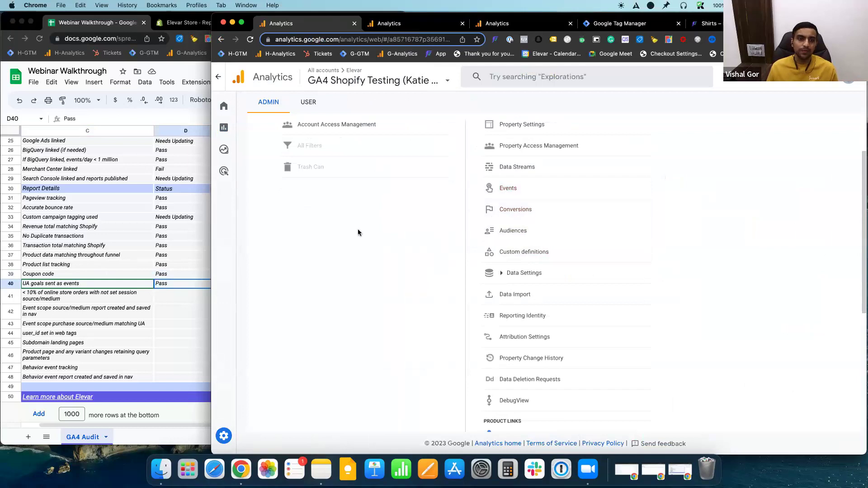
left_click(172, 219)
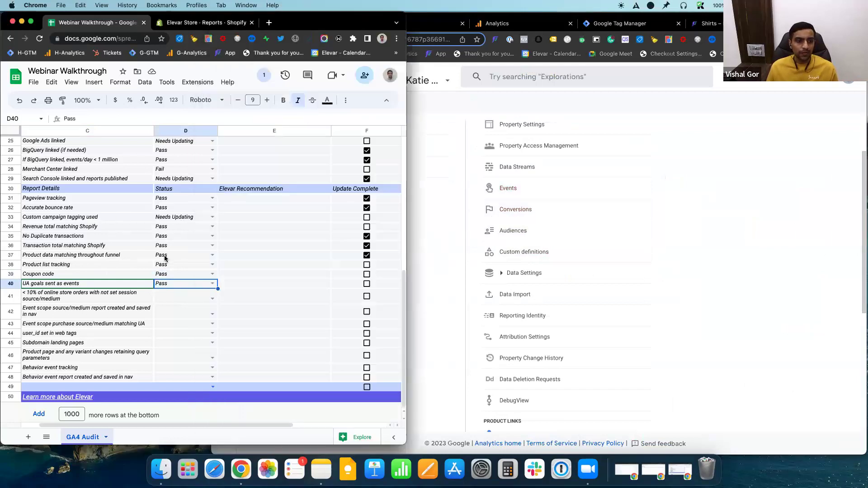
scroll(175, 208, "up", 3)
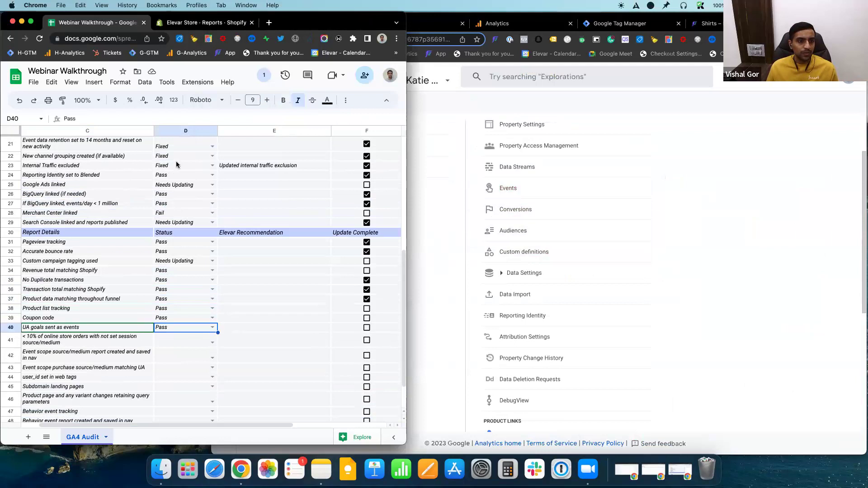
scroll(175, 206, "up", 5)
scroll(173, 181, "down", 5)
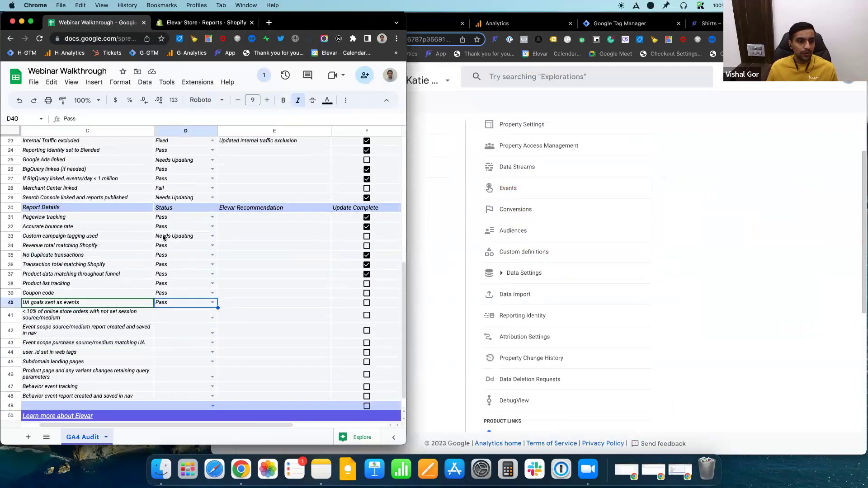
left_click_drag(174, 209, 164, 286)
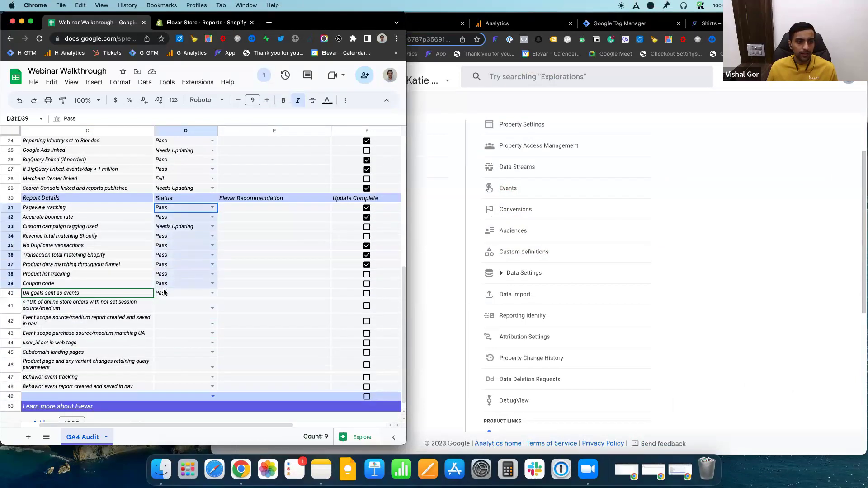
left_click(95, 247)
left_click(89, 265)
scroll(111, 316, "down", 1)
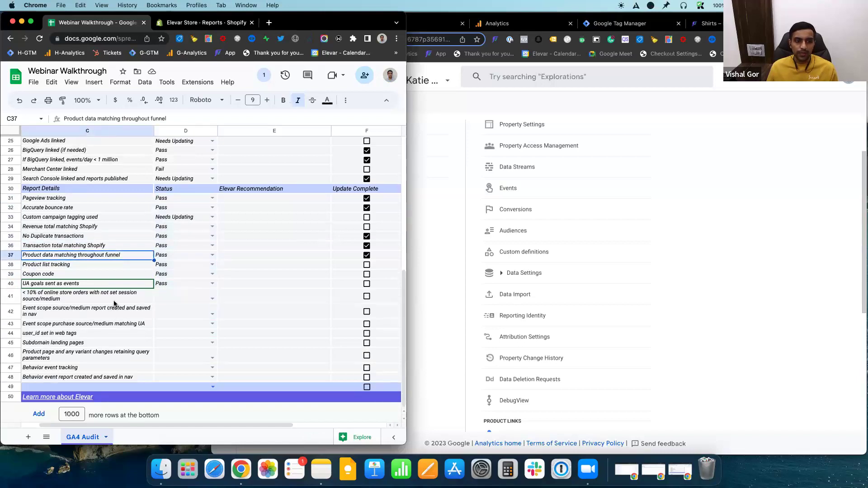
Review the remaining Report Details checks in C41:C48 and select the < 10% of online store orders with not set session source/medium check.
left_click_drag(123, 301, 117, 377)
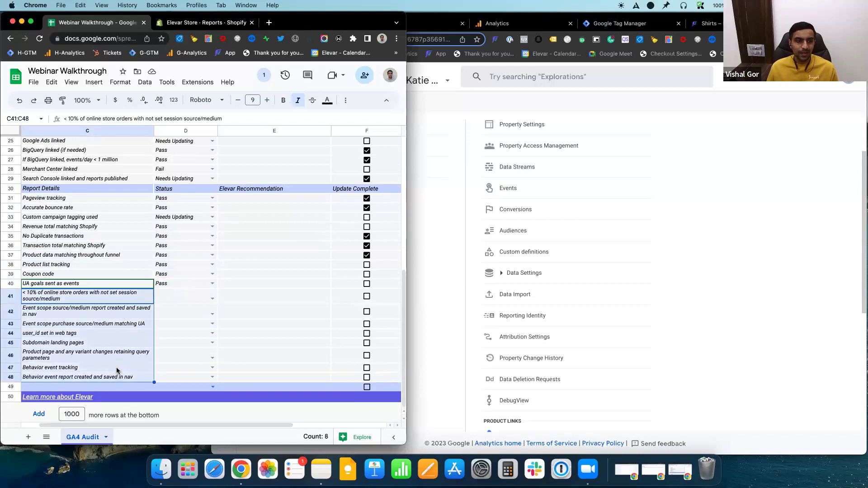
left_click(132, 299)
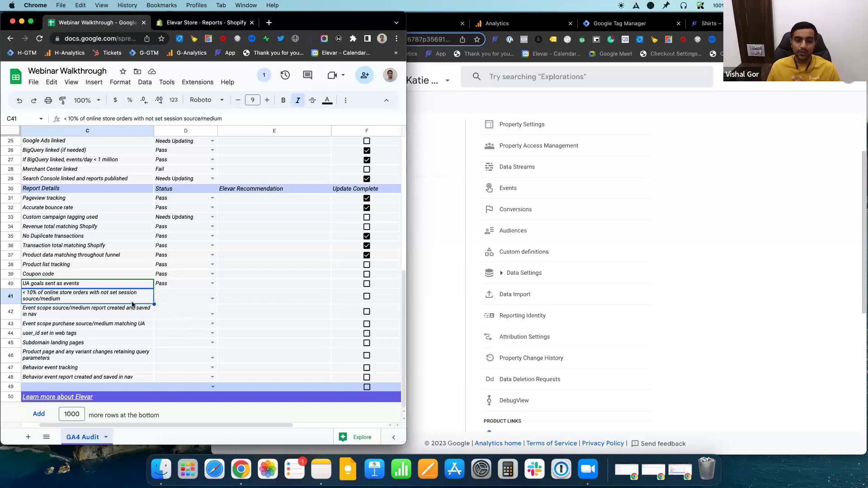
left_click_drag(133, 302, 134, 382)
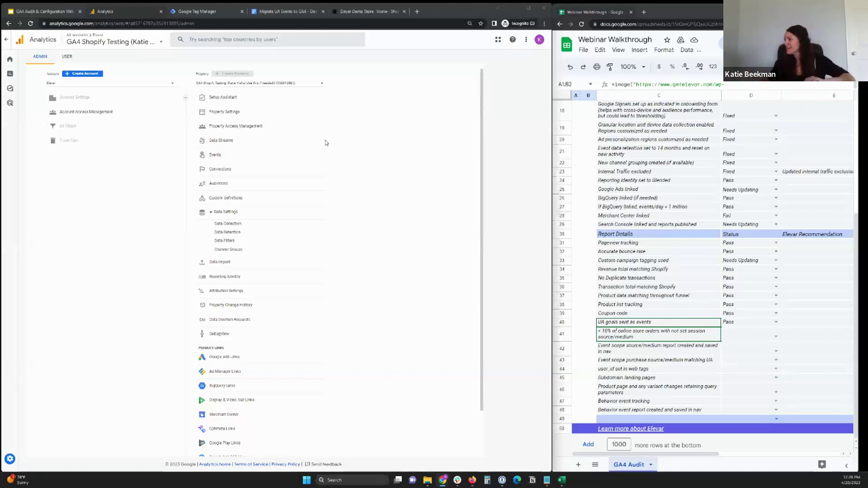
left_click(631, 336)
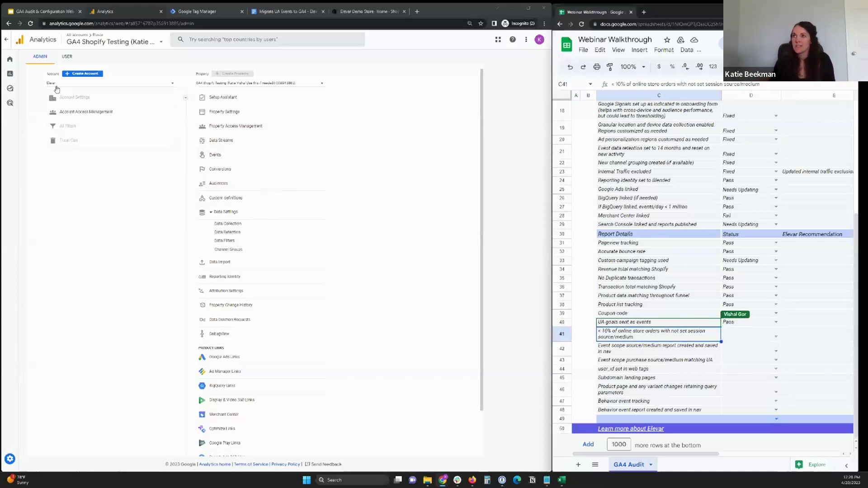
Open the GA4 Traffic acquisition report and switch its primary dimension to Session source / medium.
left_click(15, 75)
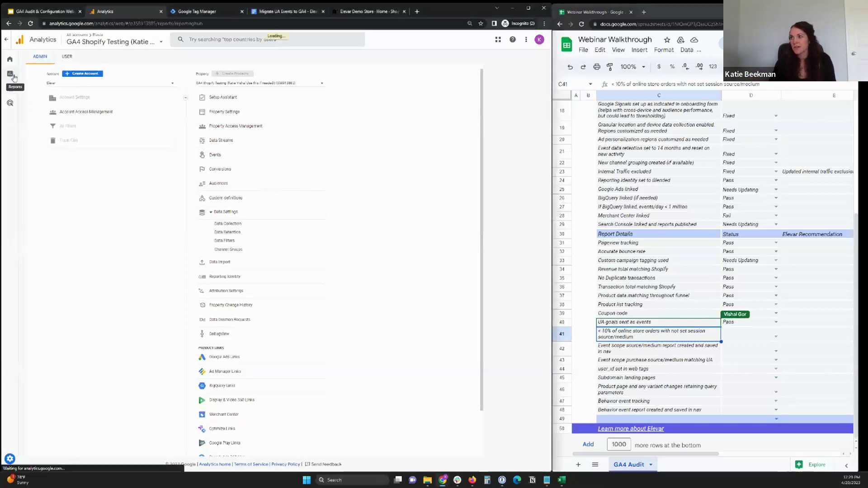
left_click(41, 94)
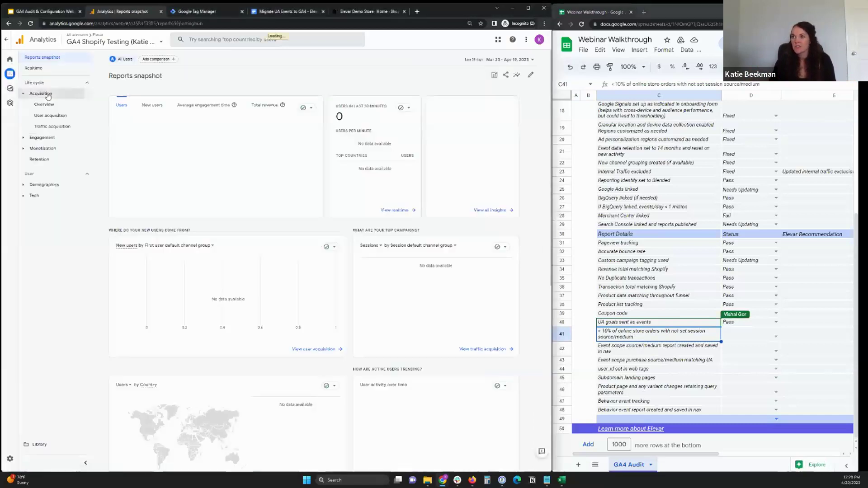
left_click(57, 128)
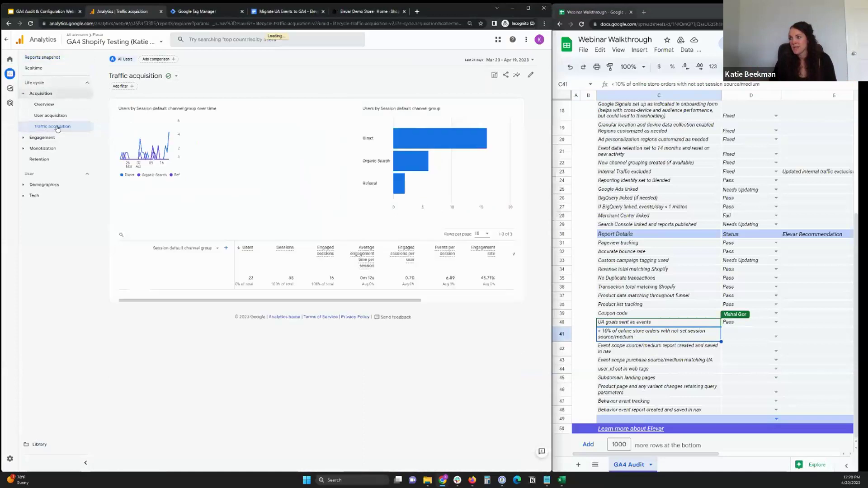
left_click(189, 249)
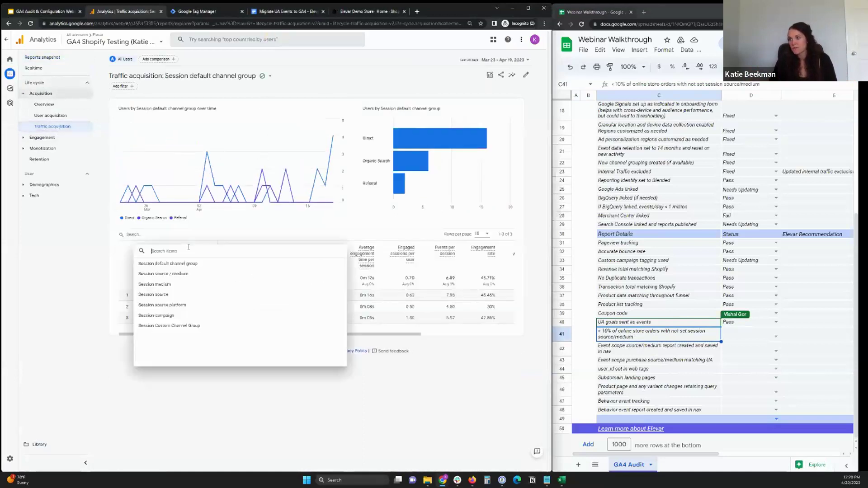
left_click(183, 277)
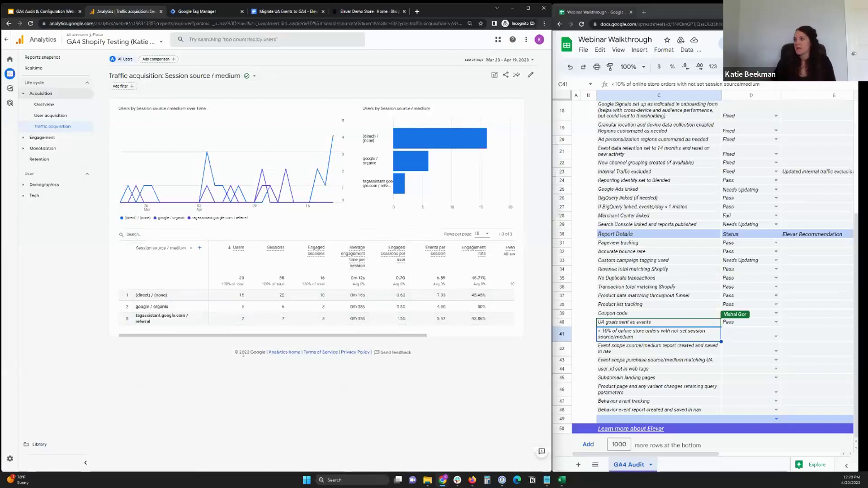
Limit the Conversions column of the Traffic acquisition table to the purchase event.
left_click_drag(292, 335, 405, 349)
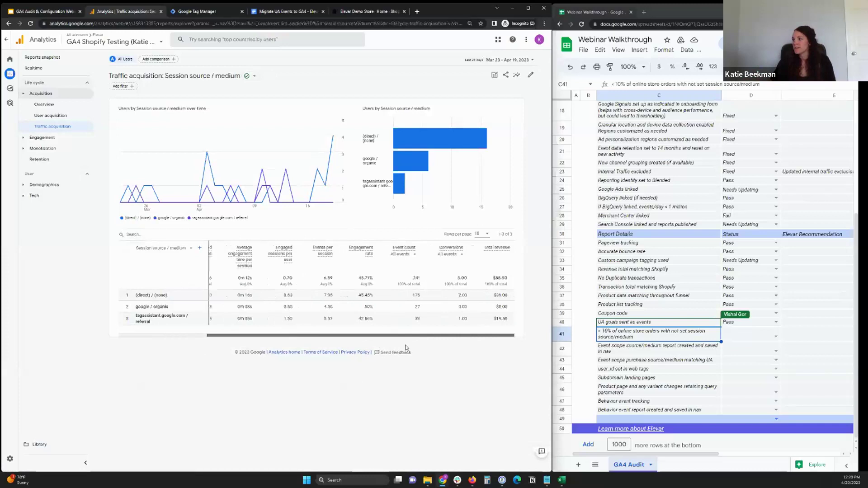
left_click(453, 256)
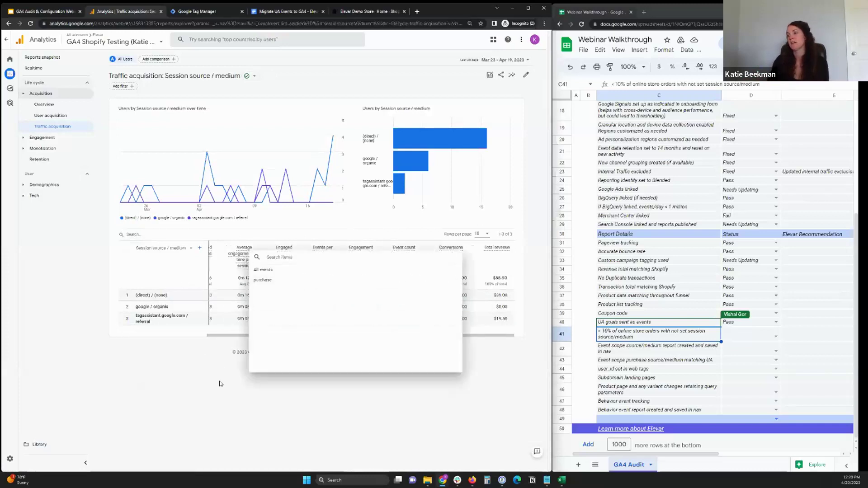
left_click(267, 283)
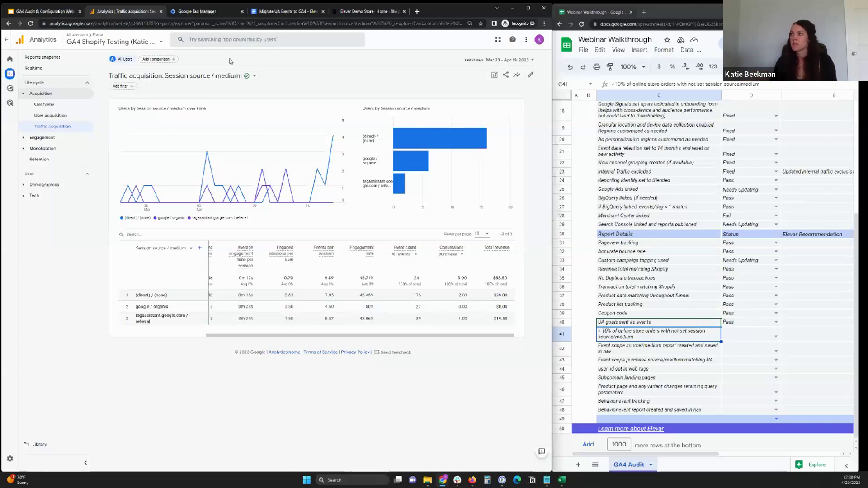
Switch to the Shopify admin and examine the Online Store orders in the Sales by channel report.
left_click(351, 15)
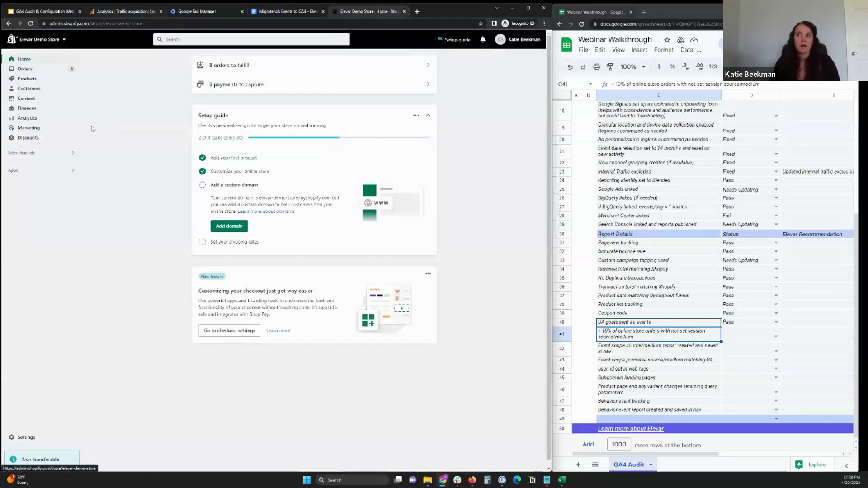
left_click(28, 118)
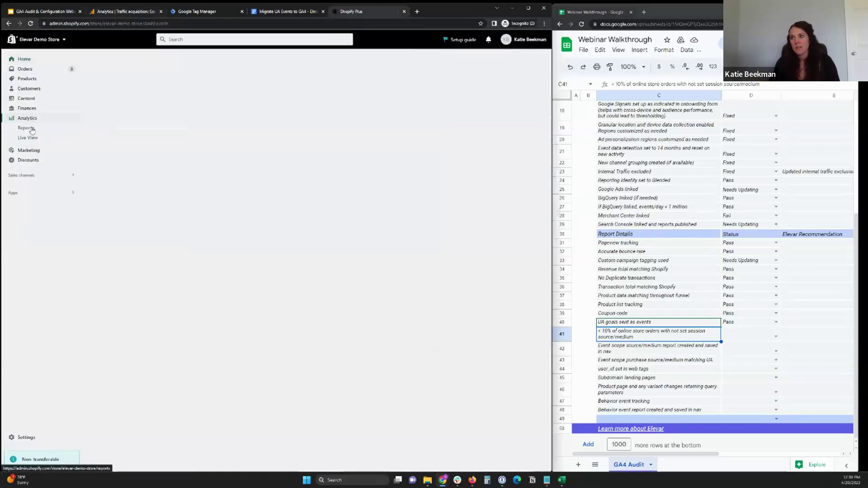
left_click(32, 129)
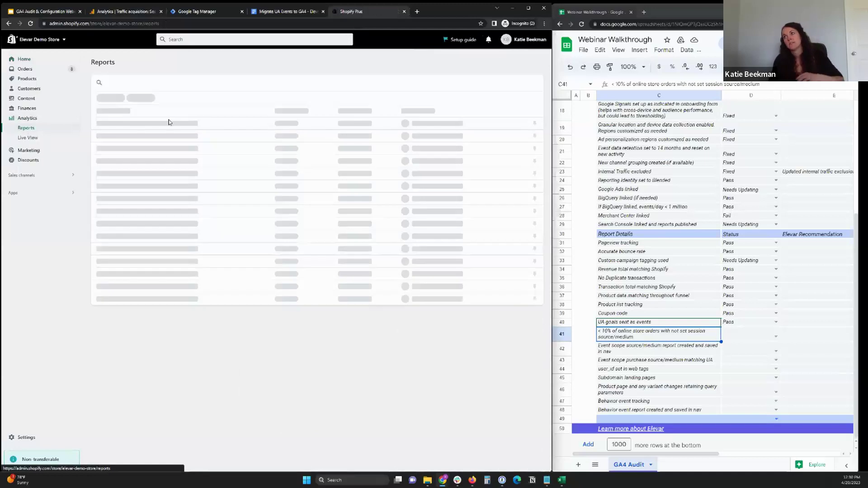
left_click(120, 190)
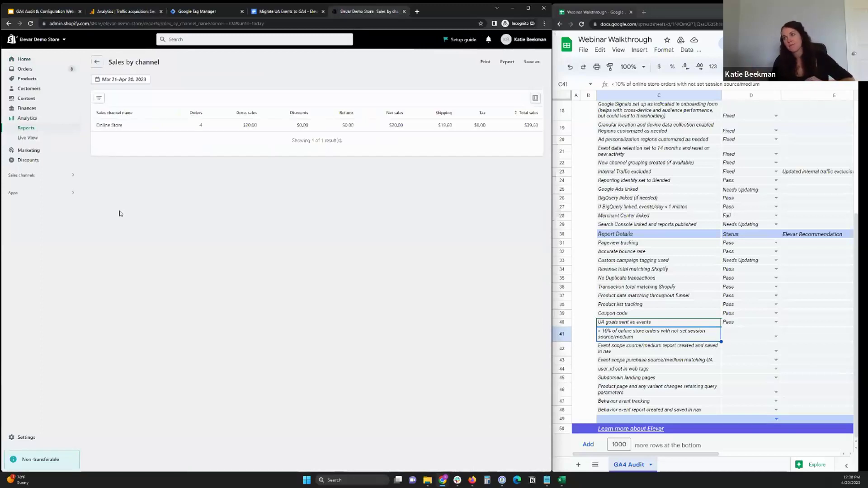
left_click_drag(123, 126, 92, 152)
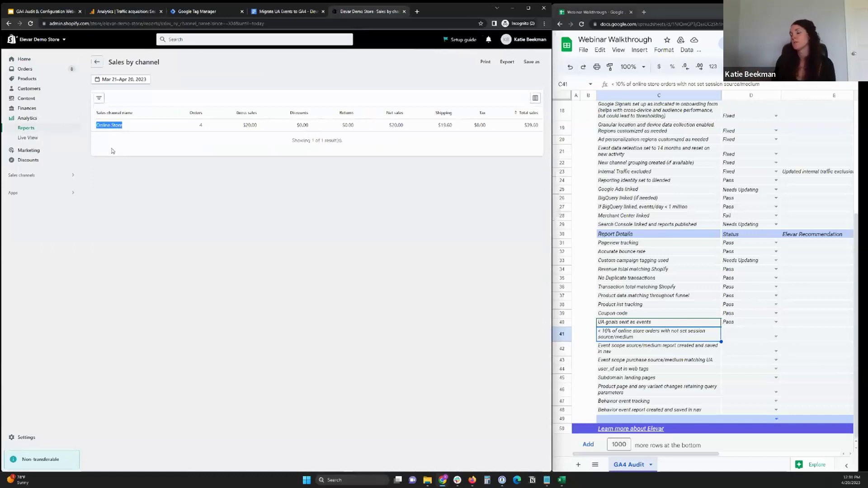
left_click(166, 191)
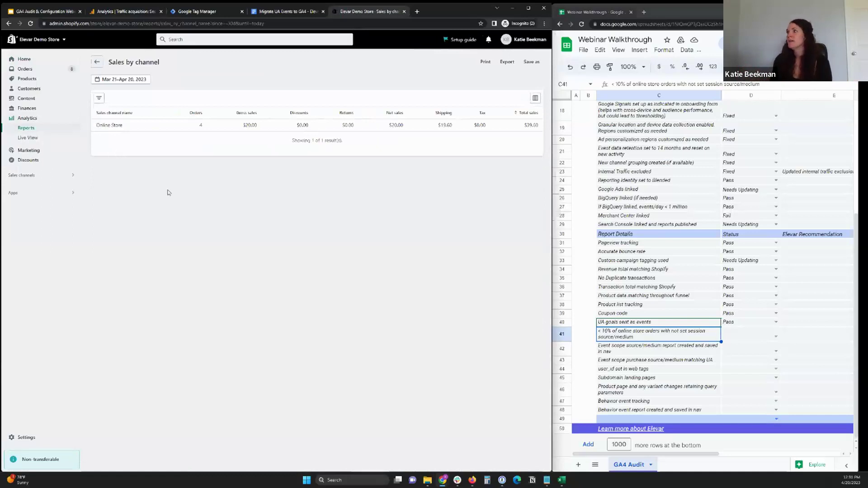
Return to the GA4 Traffic acquisition report and set the not set session source/medium check's Status to Pass in the checklist.
left_click(110, 12)
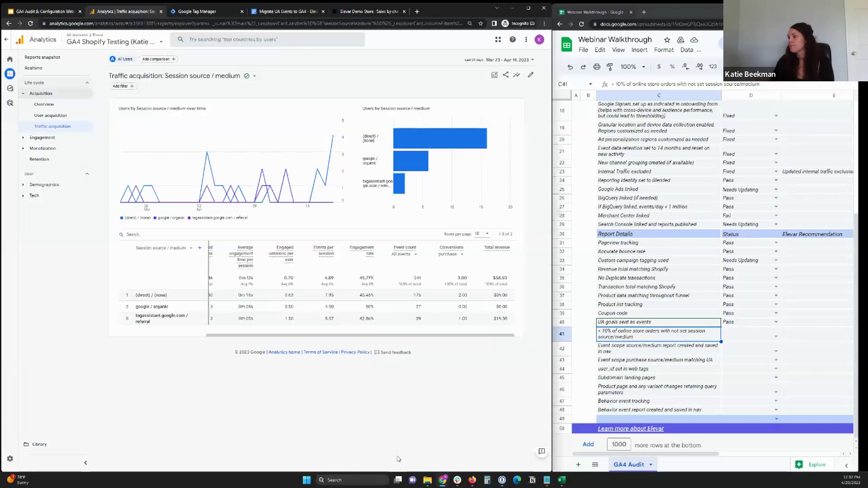
left_click(776, 337)
left_click(731, 347)
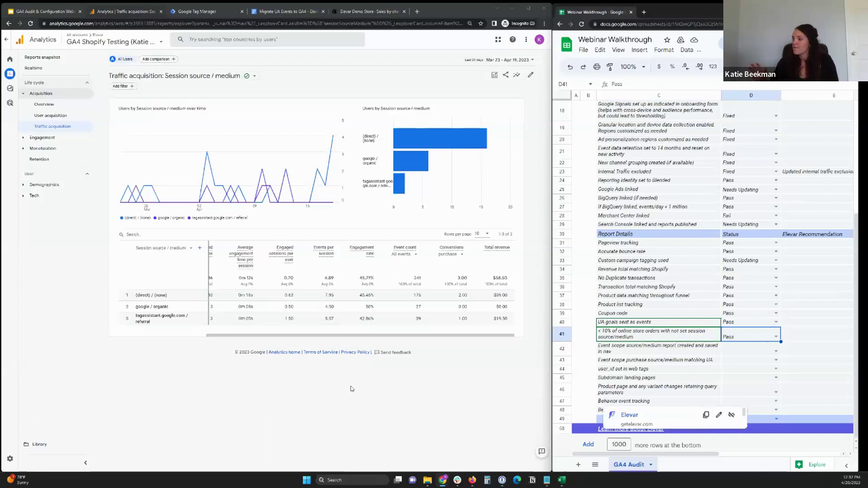
Create a new detail report from the Traffic acquisition template in the GA4 report Library.
left_click(50, 117)
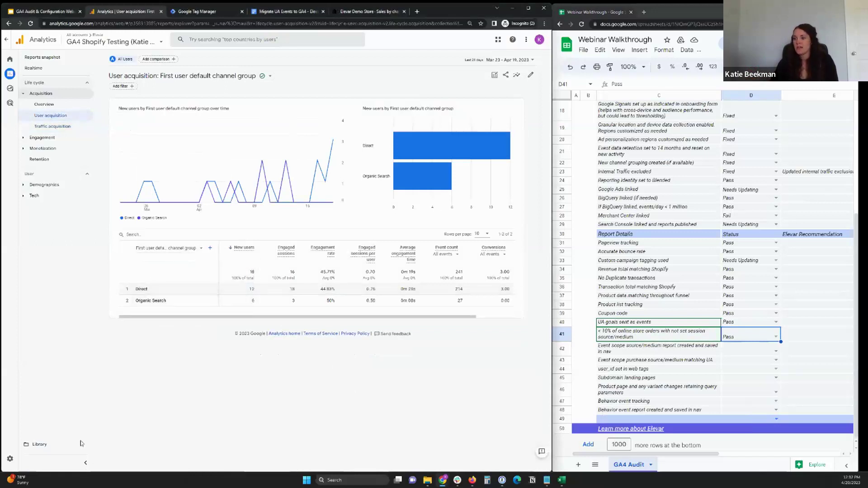
left_click(38, 445)
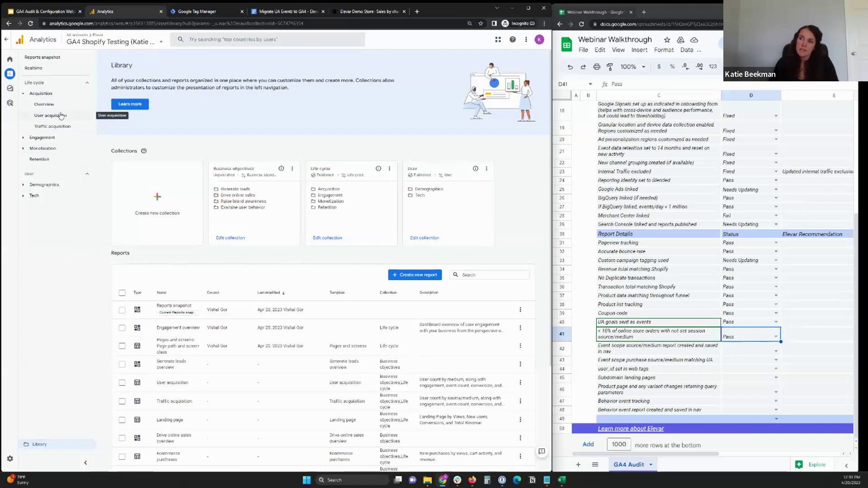
left_click(402, 277)
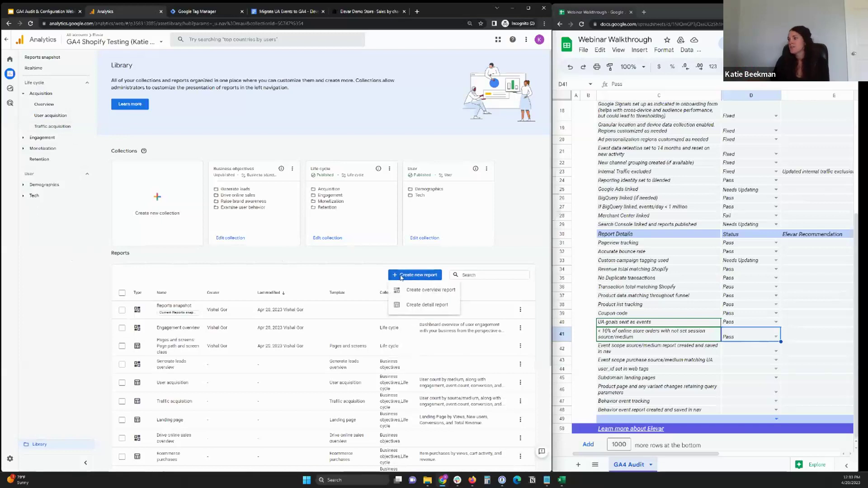
left_click(410, 309)
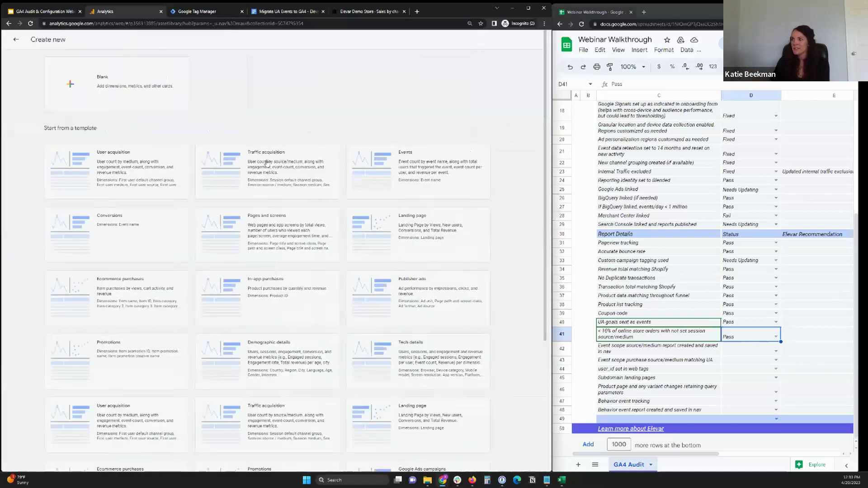
key("Escape")
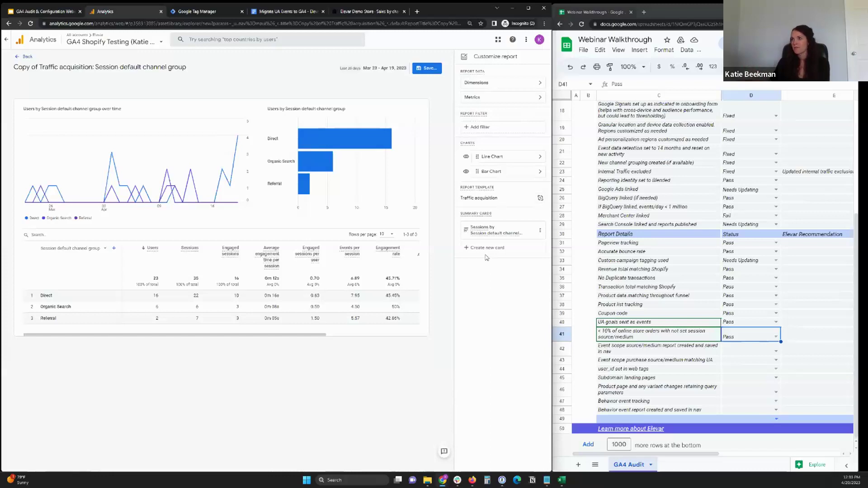
Reduce the report's metrics to Users, Sessions, Conversions and Total revenue, and apply the change.
left_click(479, 100)
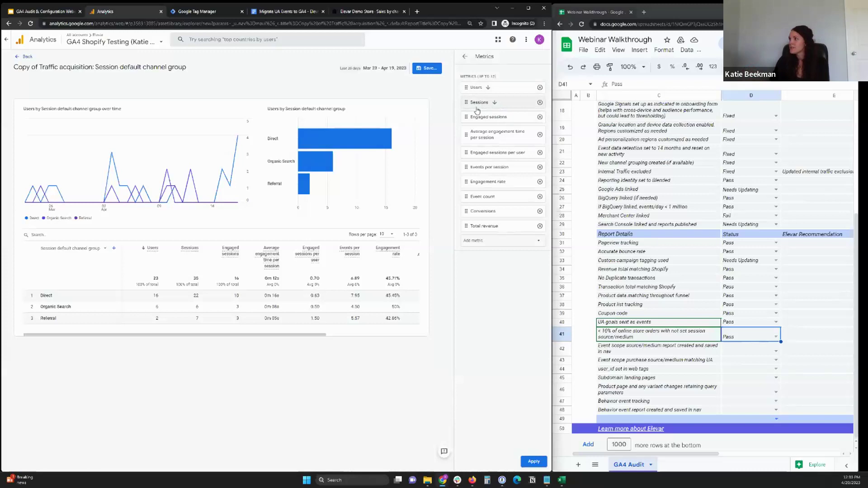
left_click(540, 117)
left_click(540, 118)
left_click(540, 118)
left_click(540, 117)
left_click(540, 117)
left_click(540, 118)
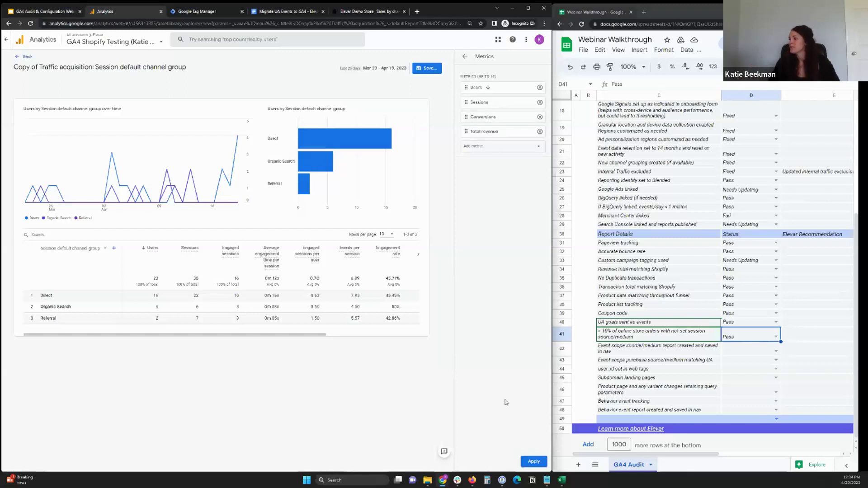
left_click(532, 463)
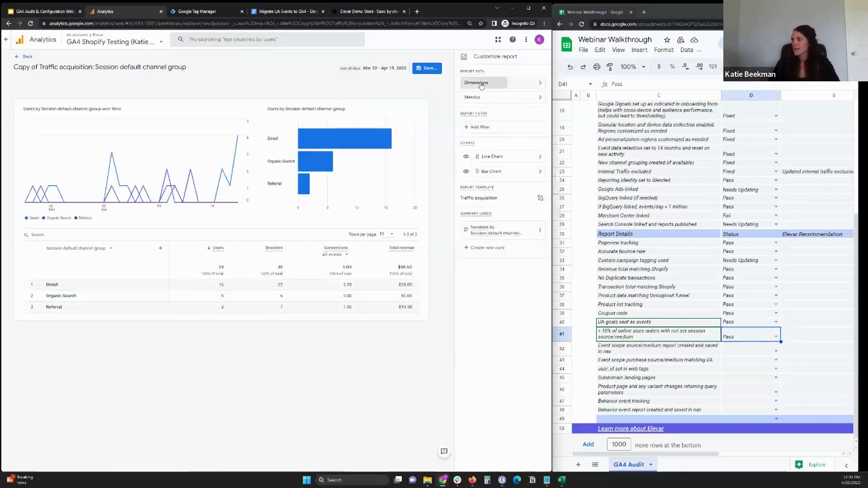
Remove all seven session-scoped primary dimensions from the new report, from Session default channel group to Session Custom Channel Group.
left_click(482, 85)
left_click(540, 90)
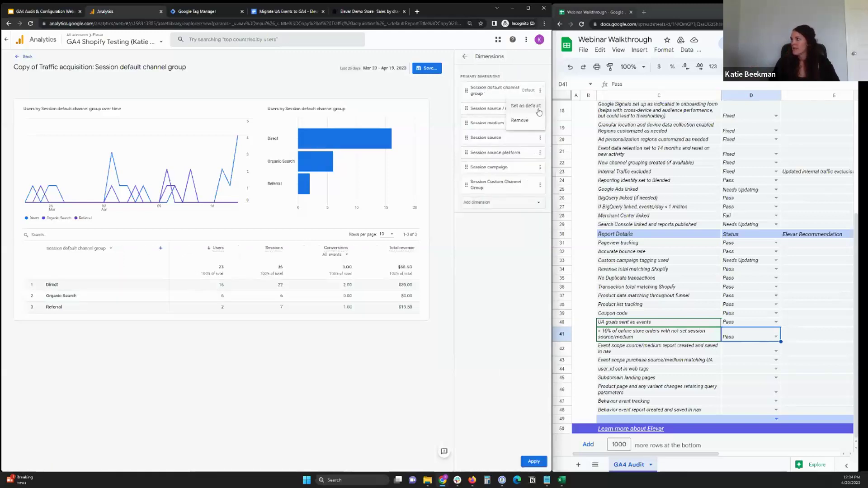
left_click(529, 123)
left_click(540, 88)
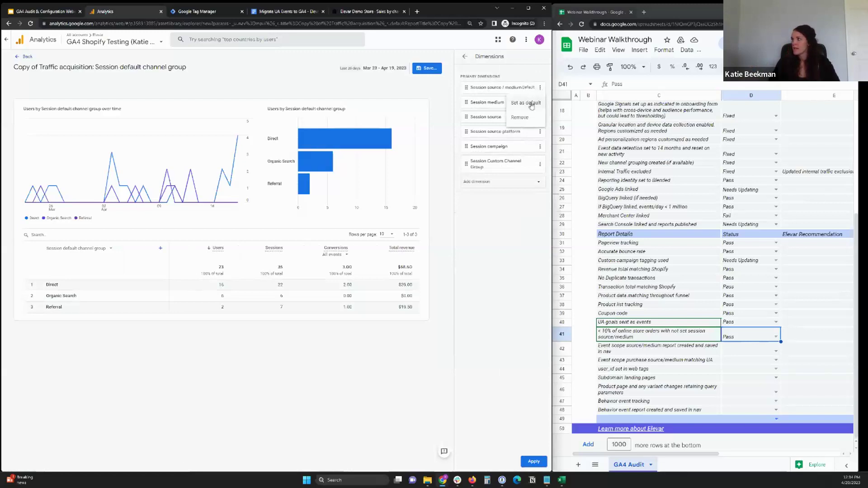
left_click(520, 117)
left_click(540, 88)
left_click(520, 118)
left_click(540, 88)
left_click(530, 117)
left_click(540, 87)
left_click(521, 118)
left_click(540, 87)
left_click(520, 117)
left_click(540, 91)
left_click(521, 119)
Add the attribution dimensions Source / medium and Campaign to the report and apply them.
left_click(492, 92)
type("source")
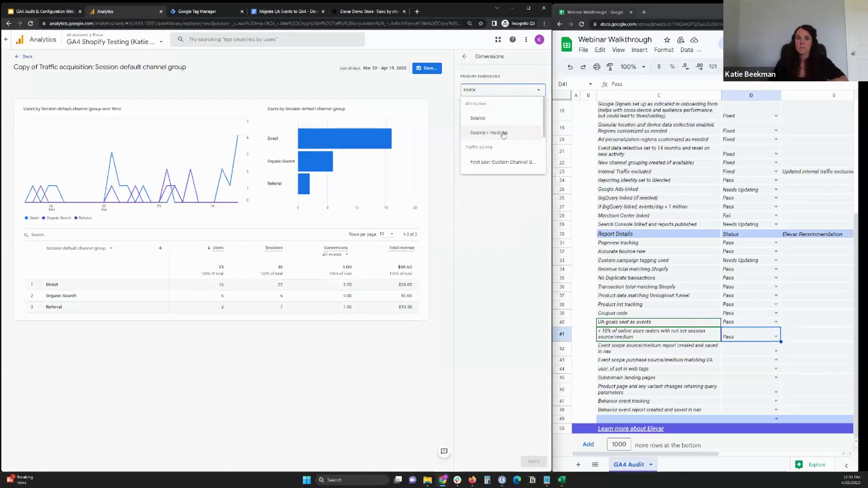
left_click(478, 135)
type("campa")
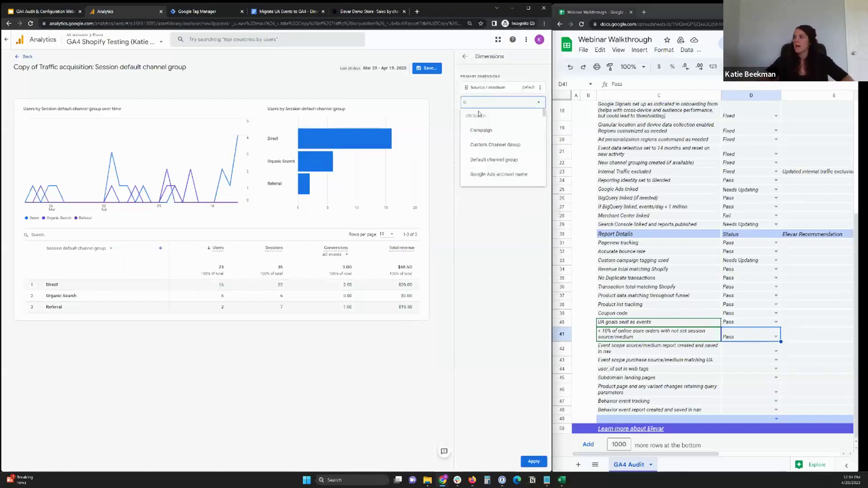
left_click(481, 131)
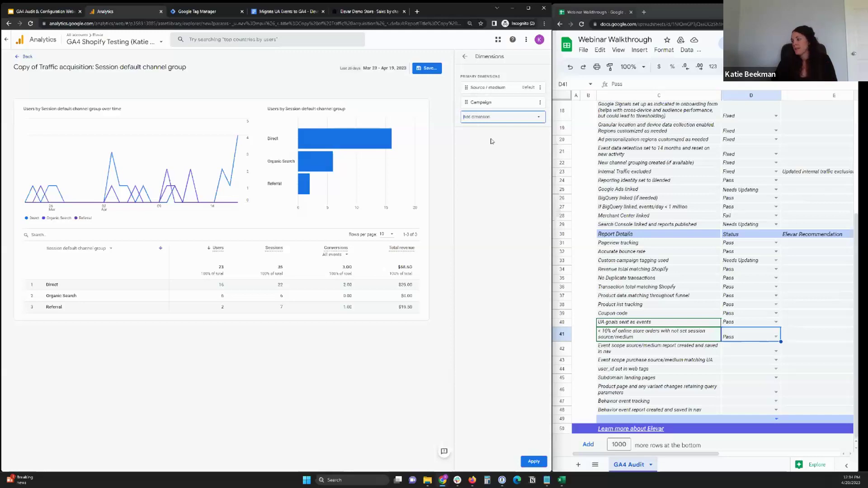
left_click(533, 461)
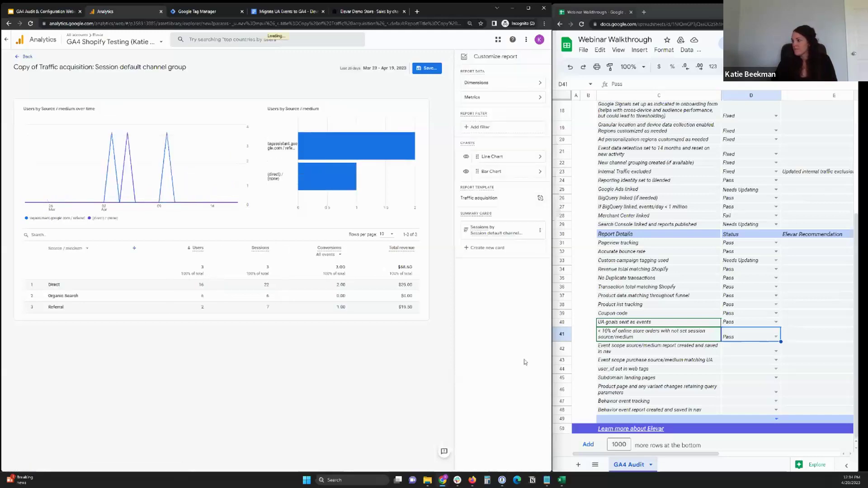
Save the customized report as Source/Medium (Event Scoped) and return to the Library.
left_click(427, 68)
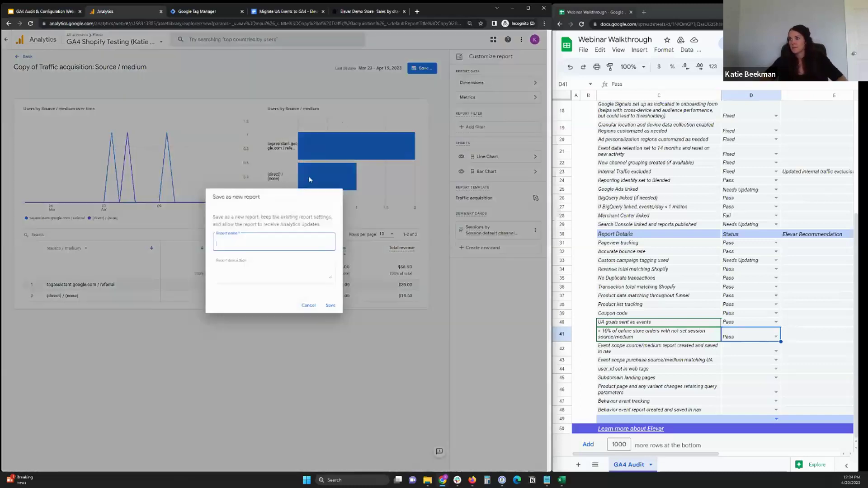
type("Source/Medium (Eve")
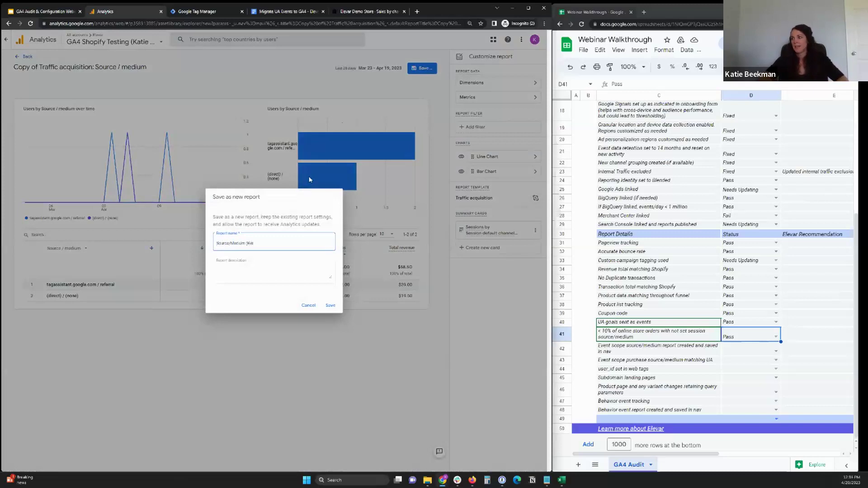
type("nt Scoped)")
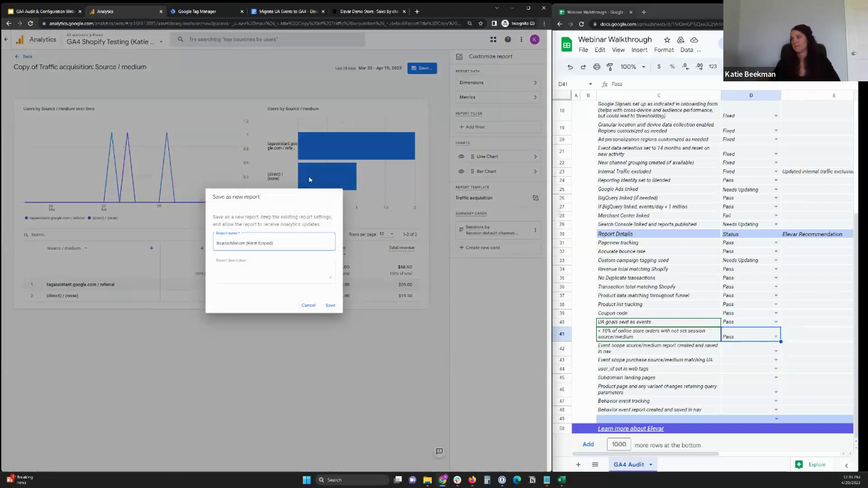
left_click(331, 305)
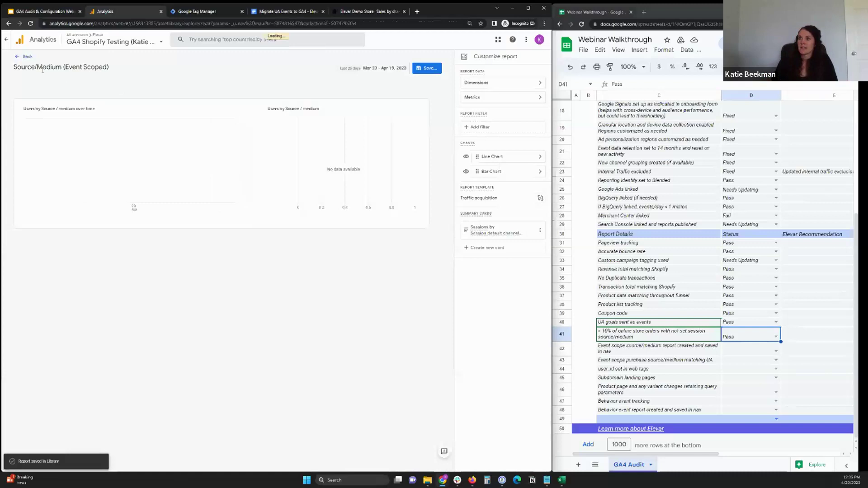
left_click(25, 57)
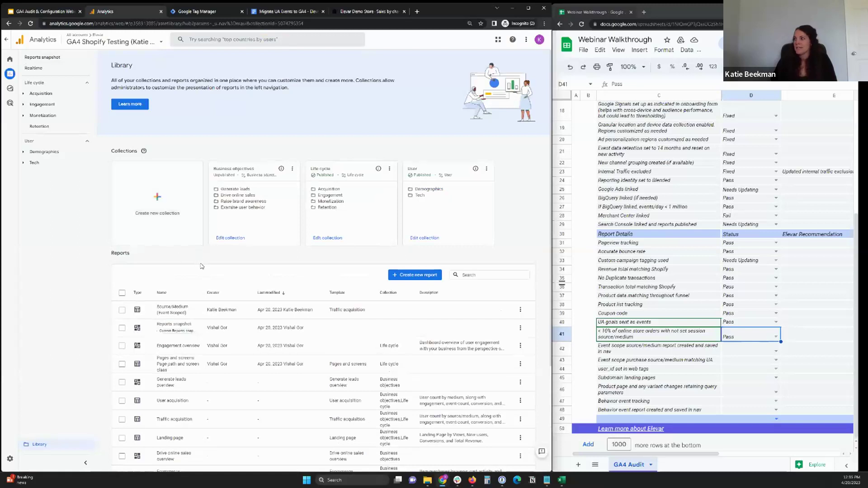
Add the Source/Medium (Event Scoped) report to the Acquisition topic of the Life cycle collection, save the current collection, and return to the Library.
left_click(24, 94)
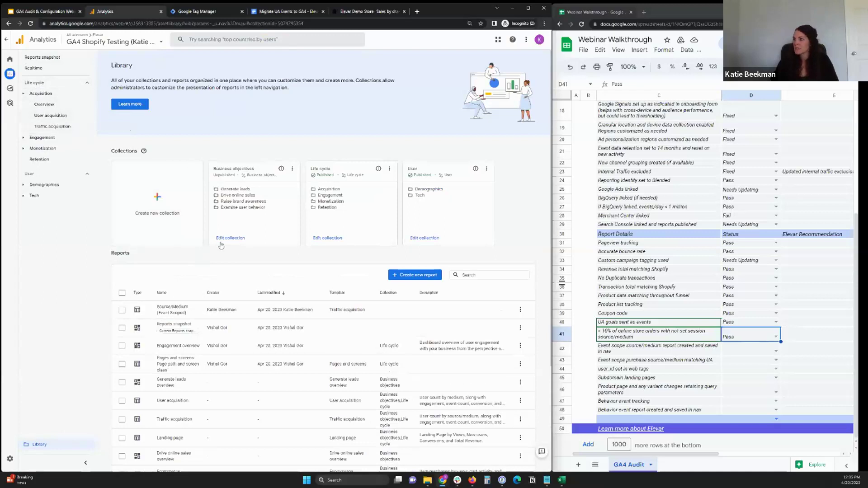
left_click(327, 237)
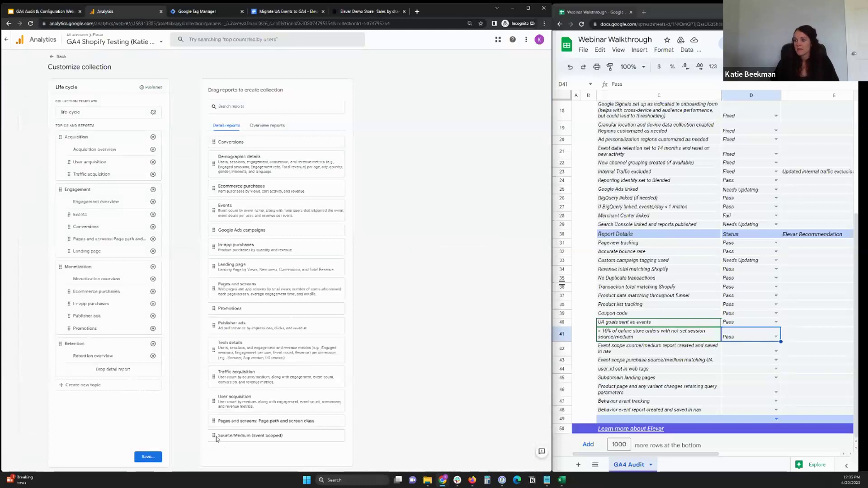
left_click_drag(214, 436, 80, 185)
left_click(147, 457)
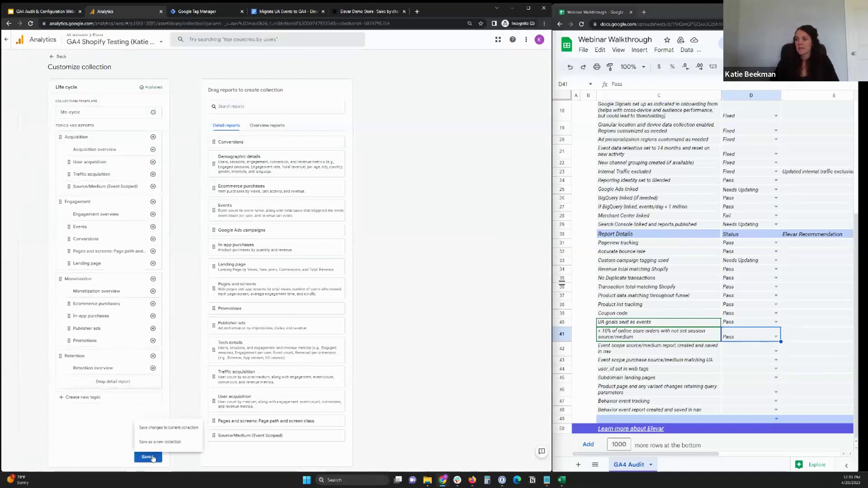
left_click(157, 429)
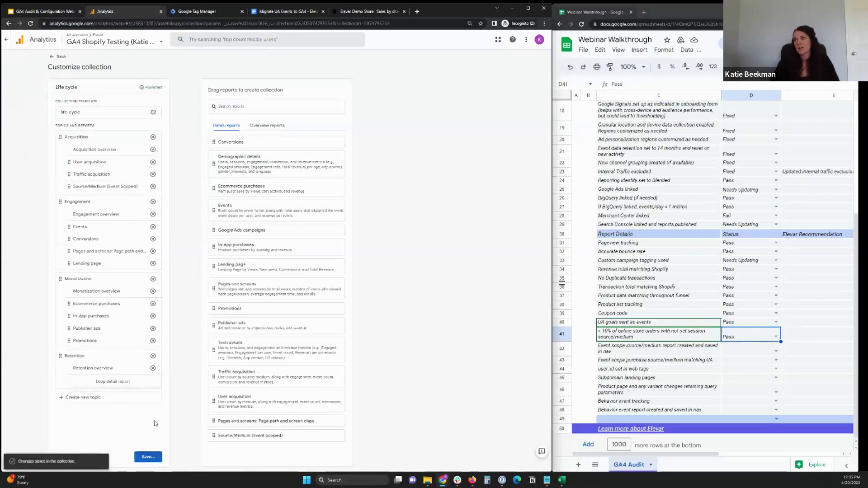
left_click(56, 59)
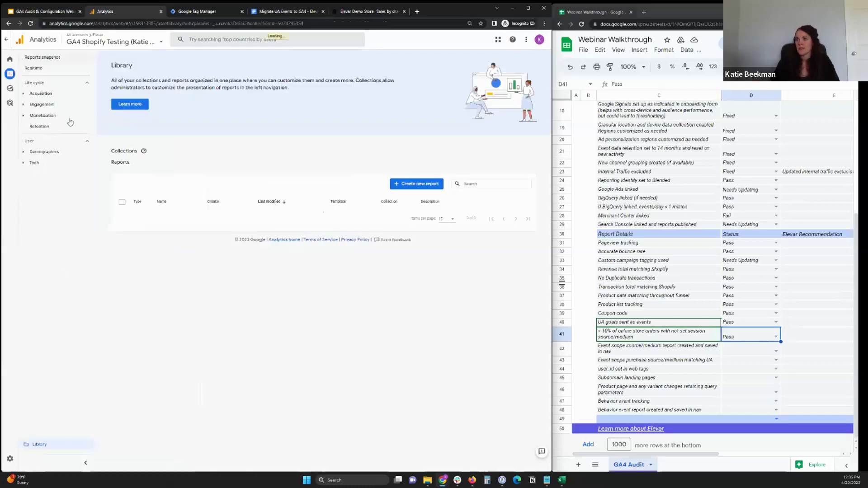
Mark the checklist item on the event scope source/medium report saved in nav as Fixed, and open that report from the Acquisition reports.
left_click(41, 93)
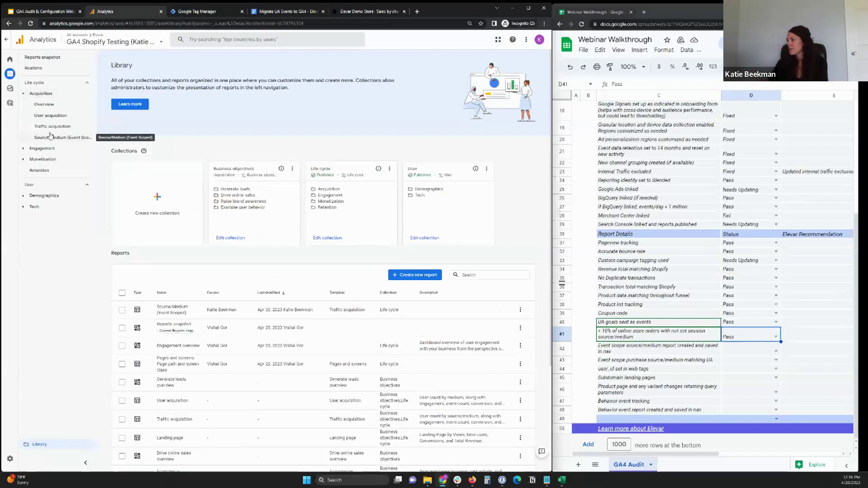
left_click(777, 351)
left_click(750, 412)
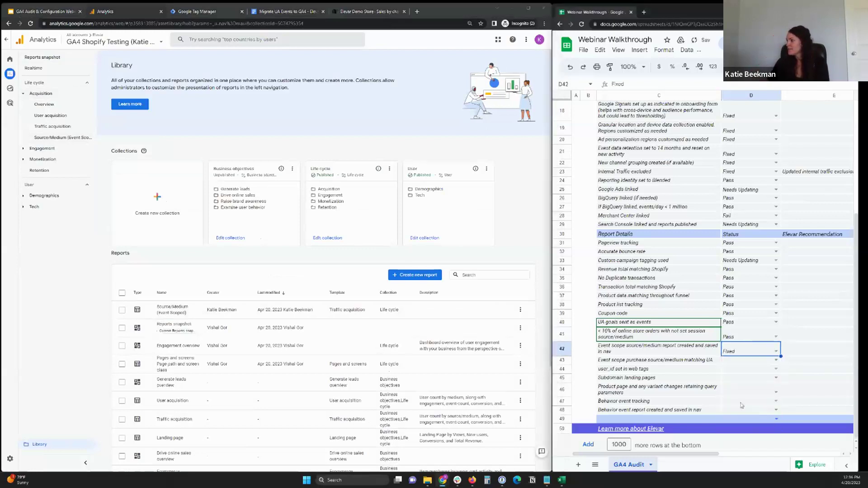
left_click(41, 138)
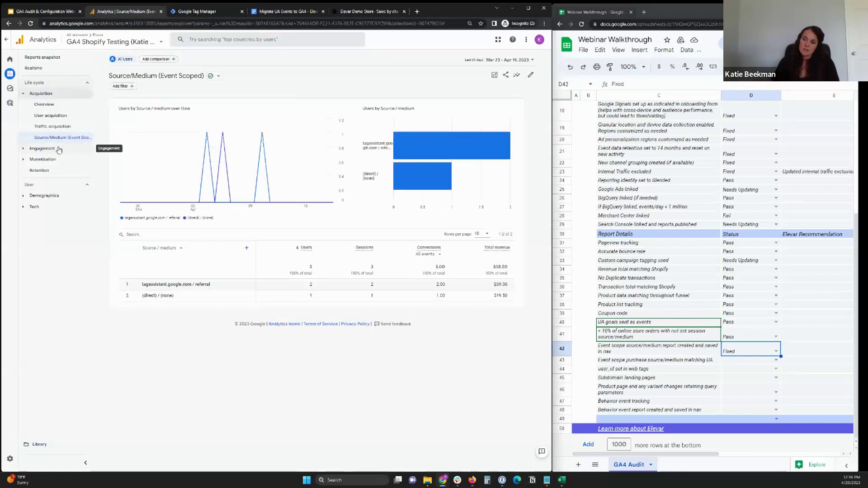
Examine the reporting attribution model options in the property's Attribution Settings, leaving without changes and returning to the Admin overview.
left_click(27, 456)
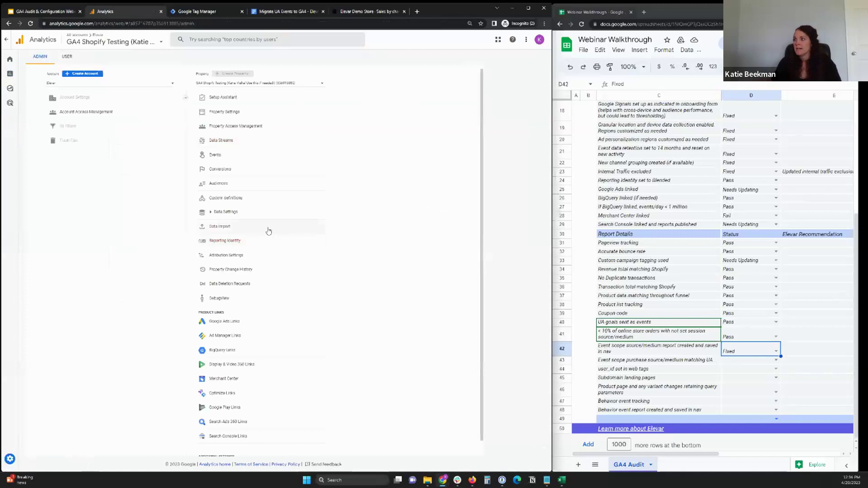
left_click(243, 256)
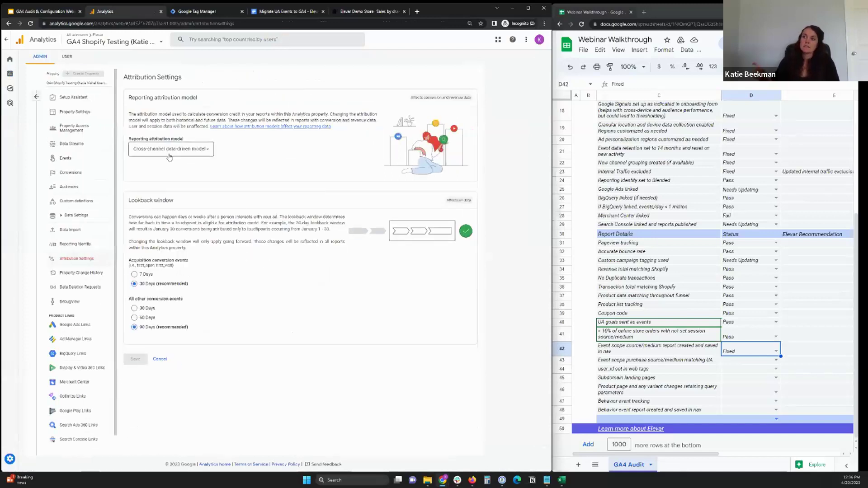
left_click(170, 155)
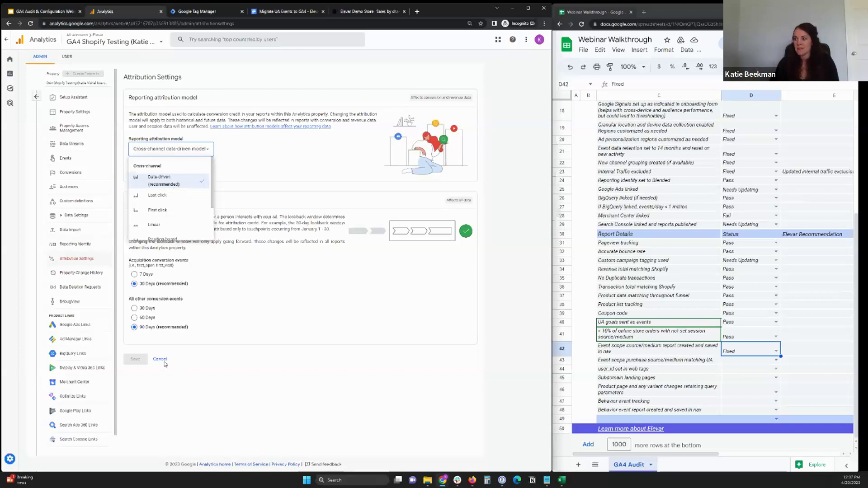
left_click(161, 362)
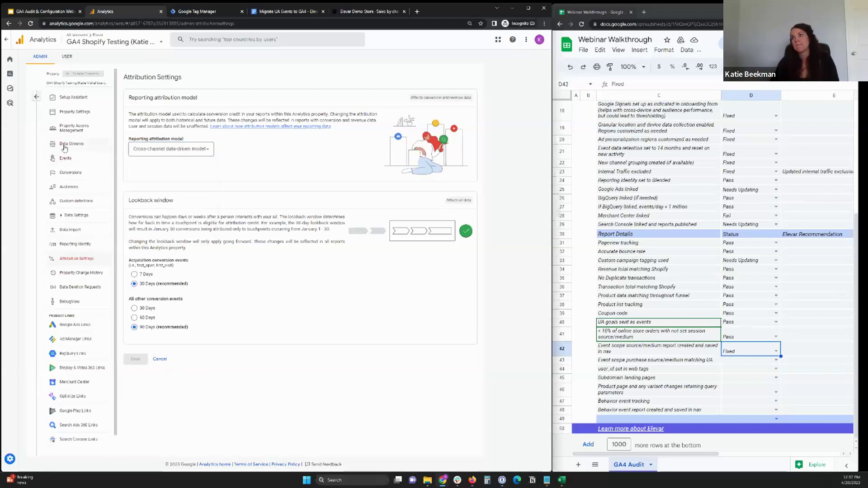
left_click(37, 98)
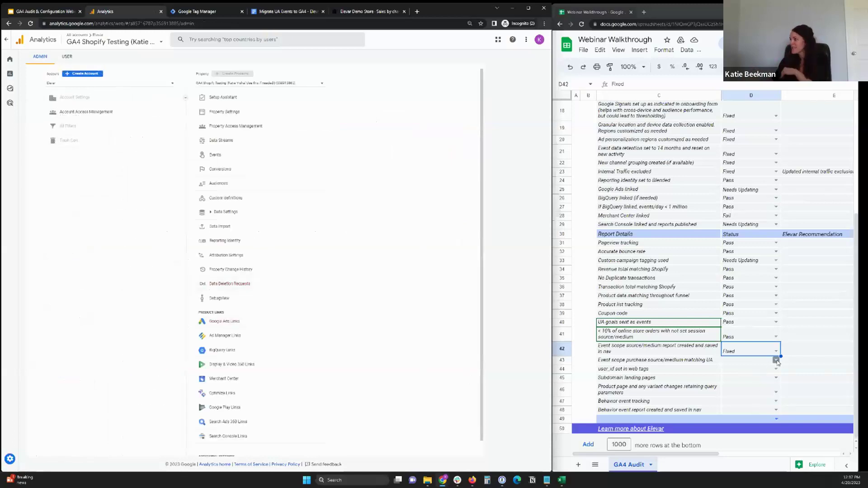
left_click(776, 360)
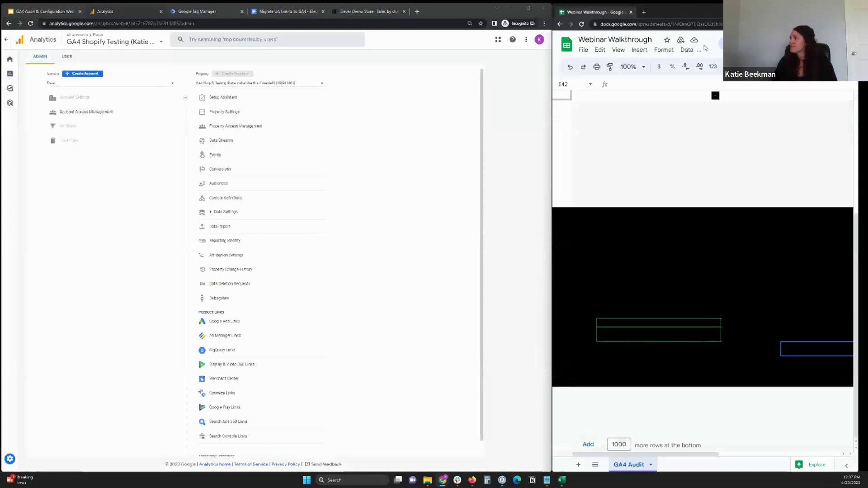
left_click(660, 296)
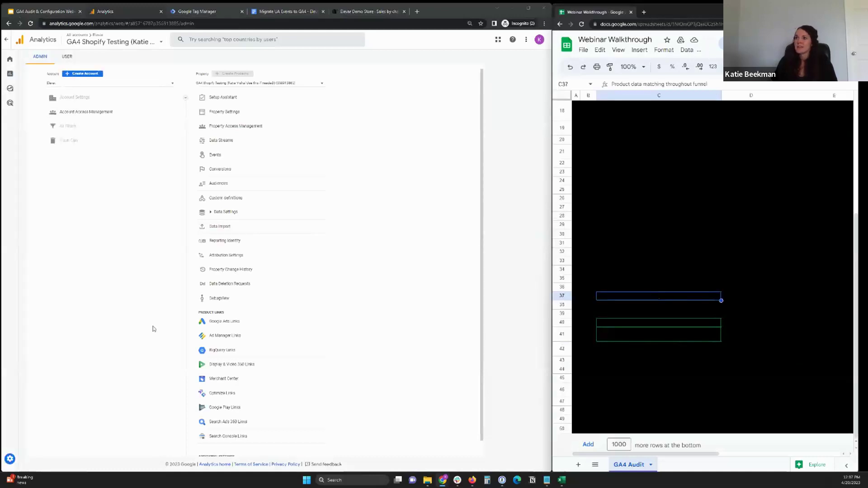
left_click(14, 78)
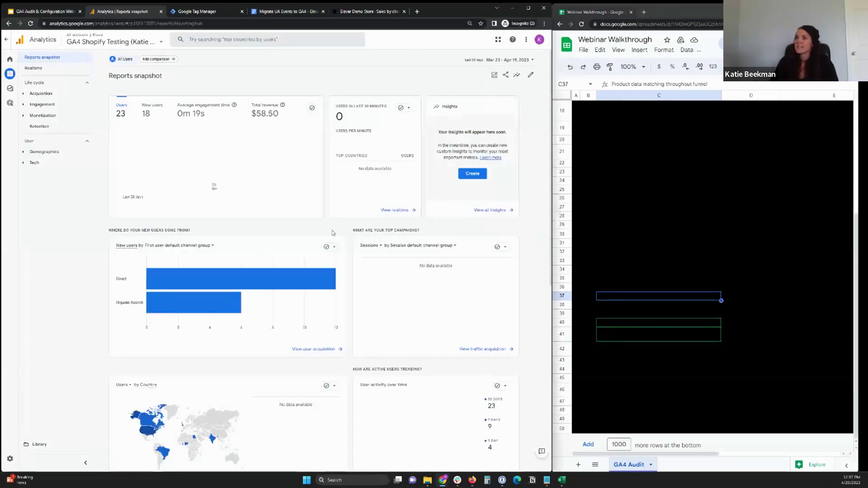
left_click(42, 106)
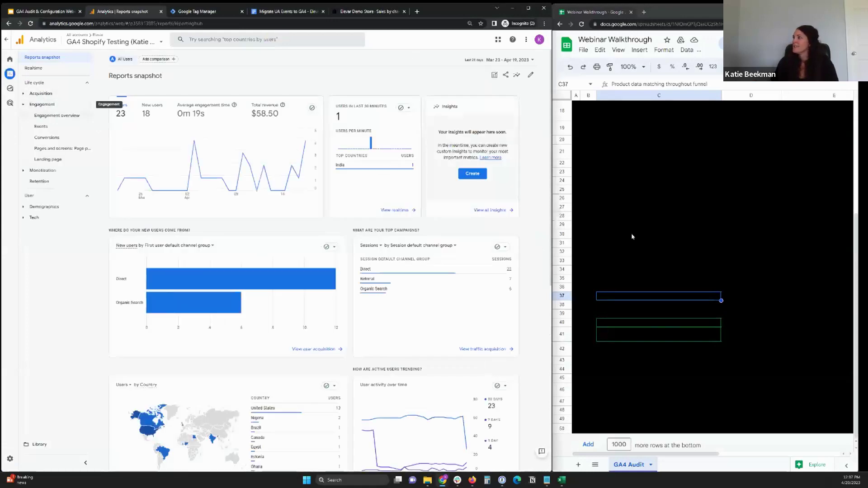
left_click(656, 25)
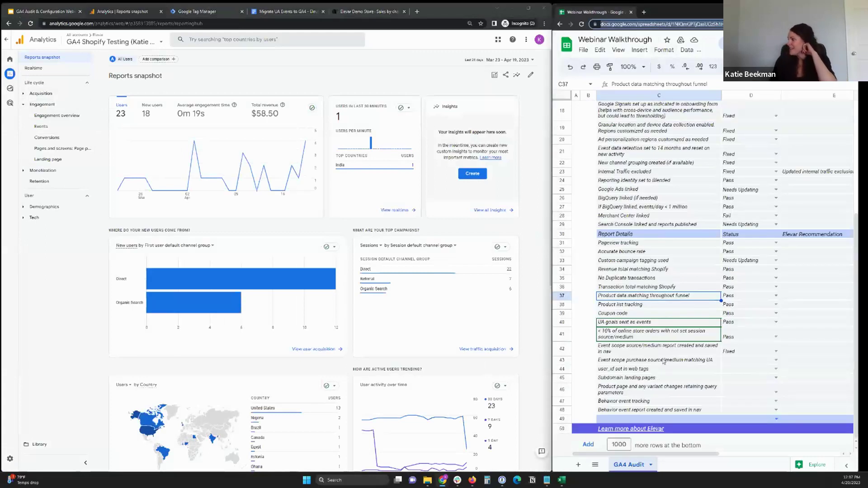
Switch to Google Tag Manager and open the GA4 Base Tag Configuration tag for the user_id checklist item.
left_click(631, 371)
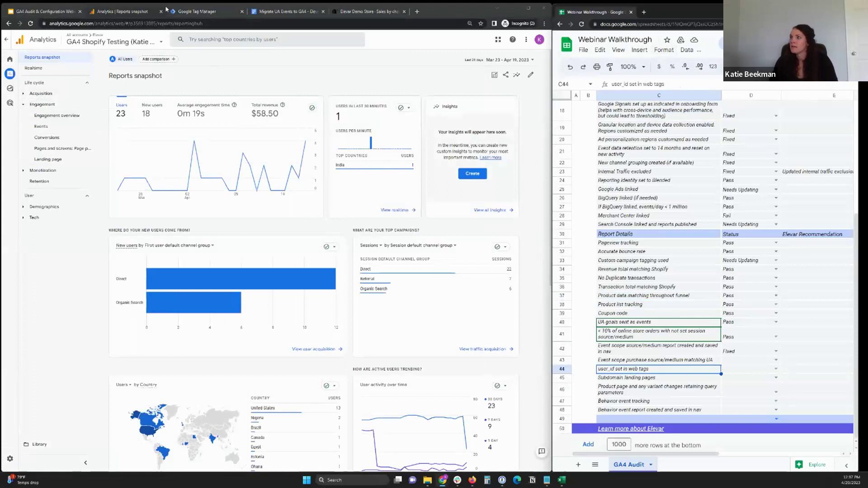
left_click(194, 13)
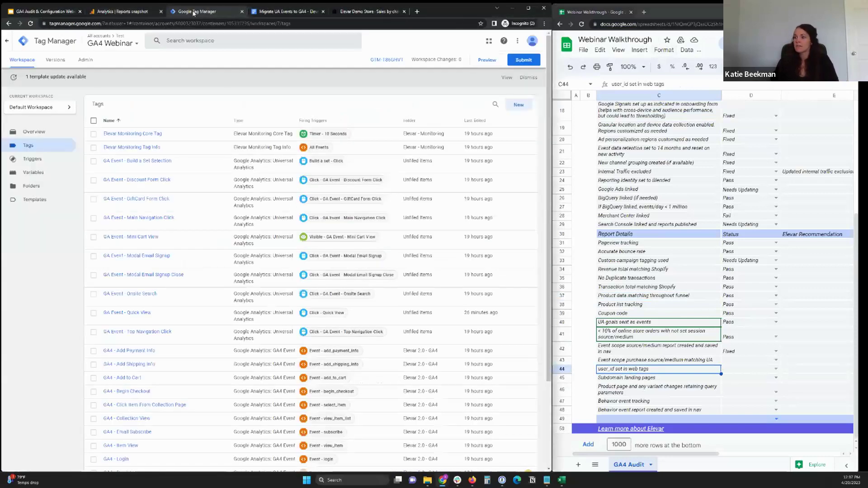
scroll(218, 213, "down", 3)
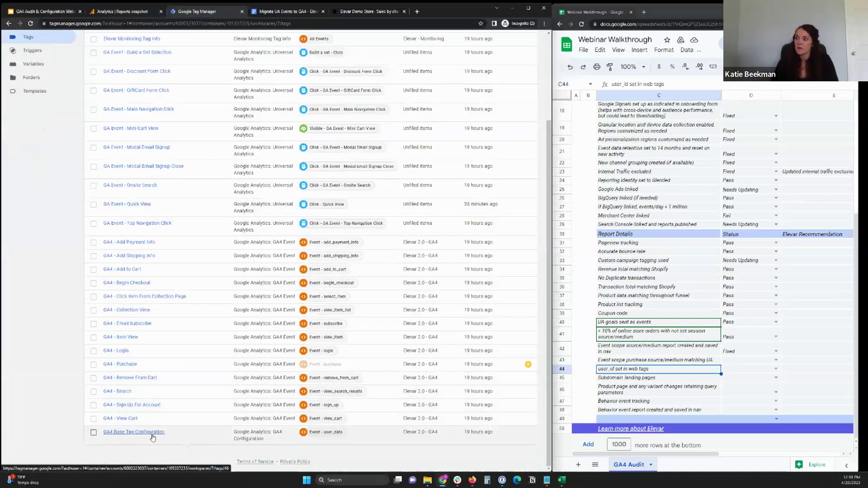
scroll(204, 320, "up", 3)
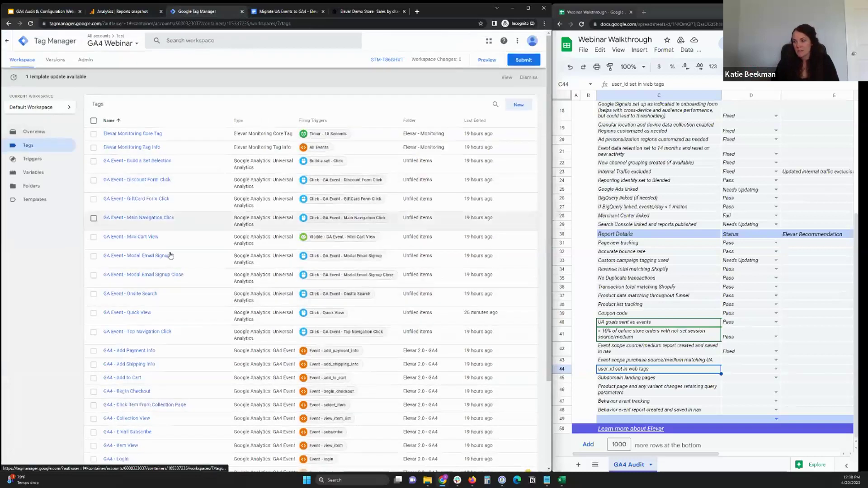
scroll(180, 285, "down", 3)
left_click(131, 433)
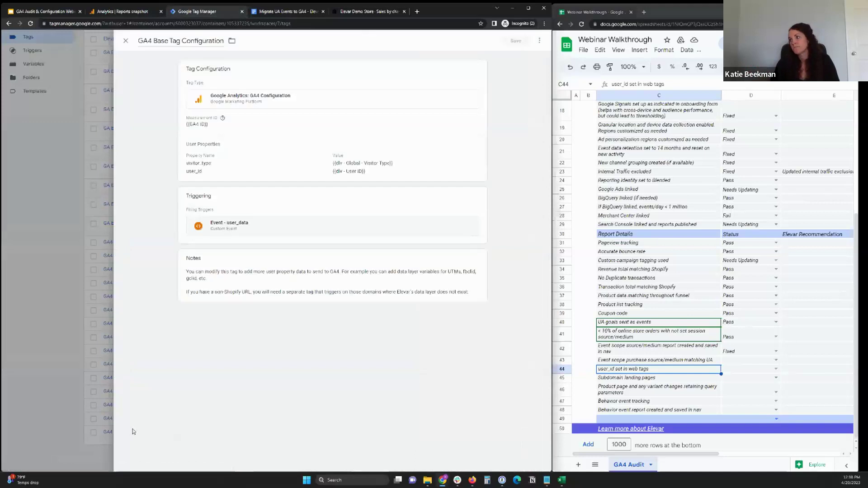
Inspect the tag's user_id user property and its value, and mark "user_id set in web tags" as Pass in the checklist.
left_click(254, 170)
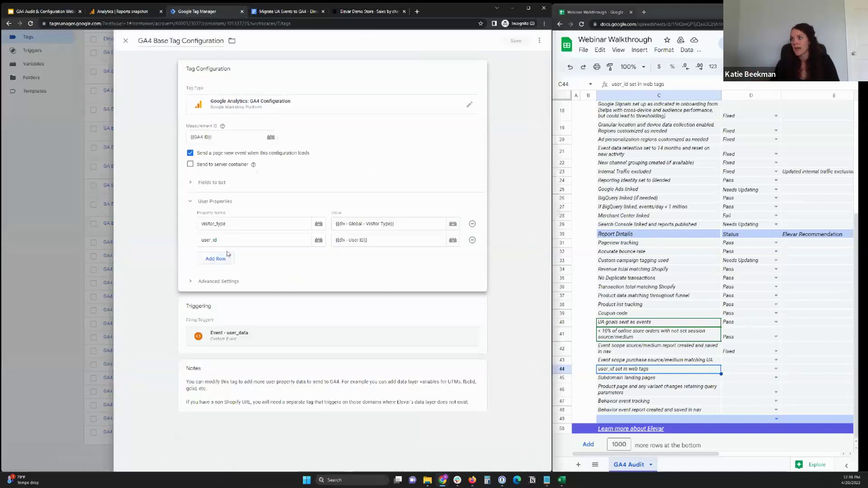
left_click_drag(223, 236, 199, 239)
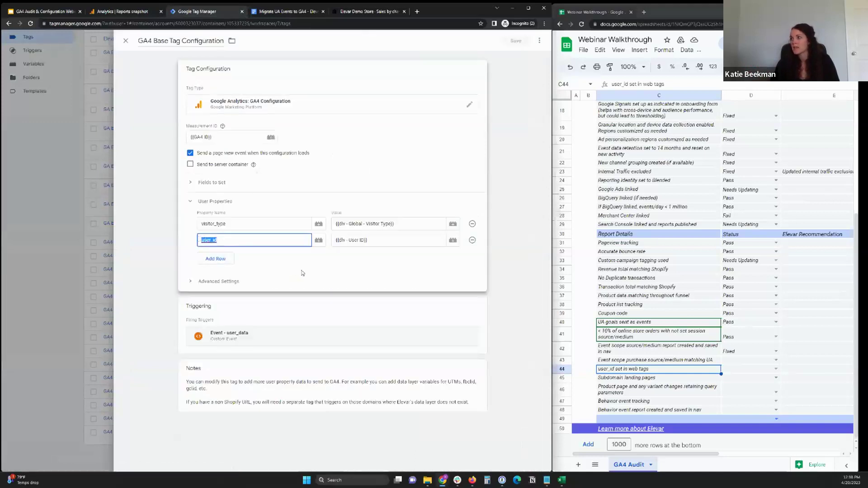
left_click(372, 240)
left_click_drag(381, 244, 338, 247)
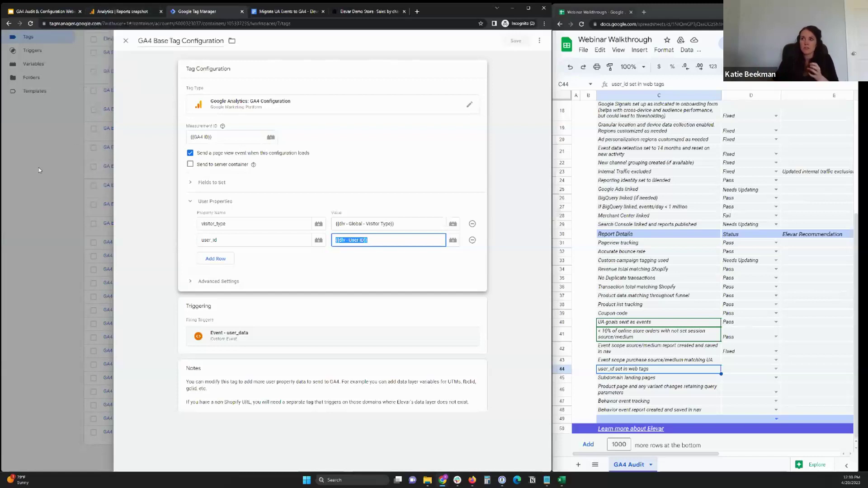
left_click(125, 43)
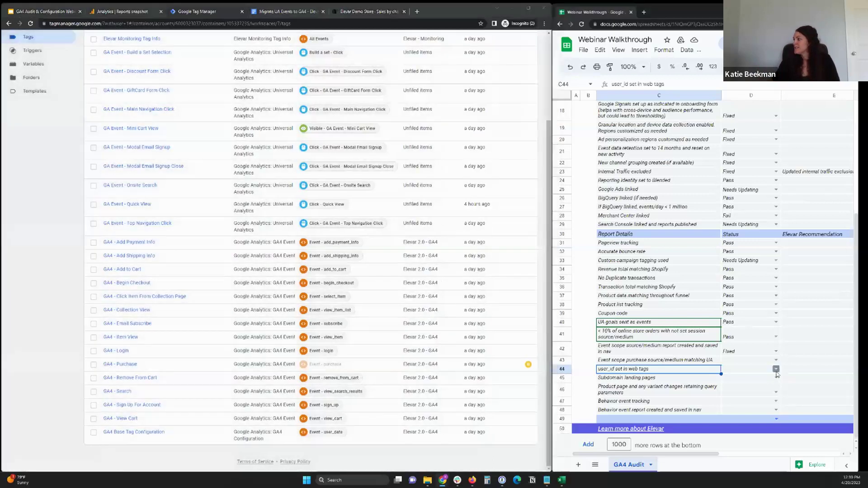
left_click(777, 373)
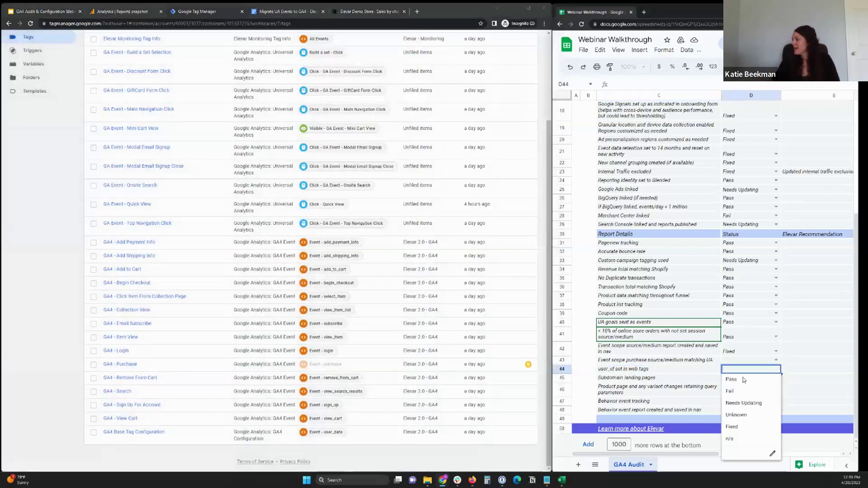
left_click(731, 381)
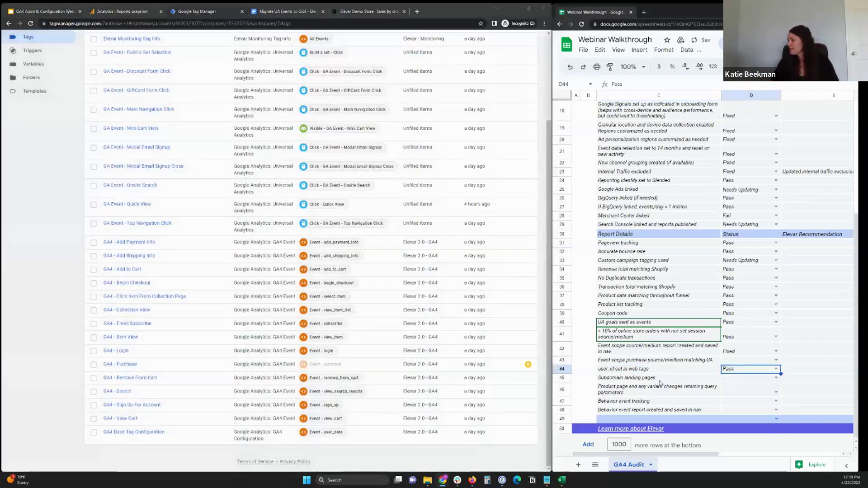
Set the status of the "Subdomain landing pages" checklist item to Pass.
left_click(701, 381)
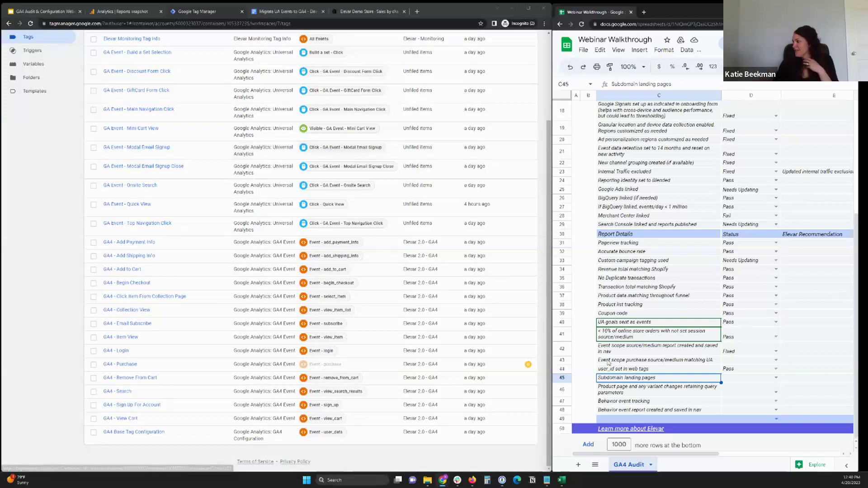
left_click(777, 378)
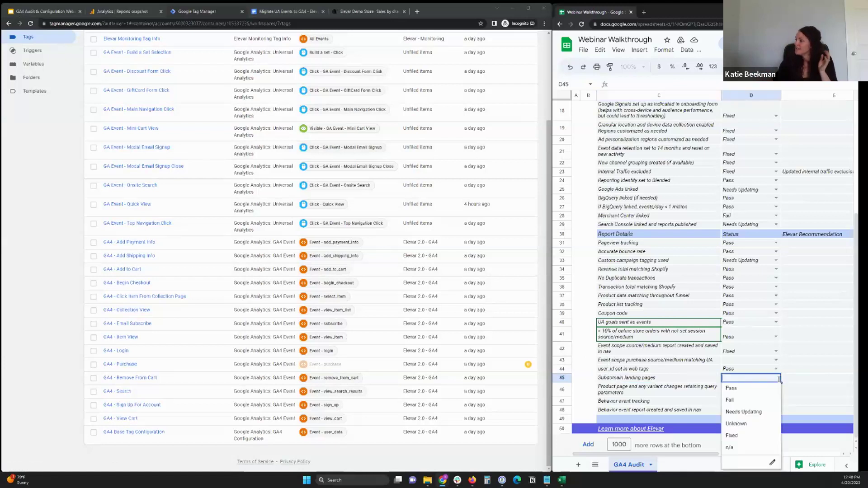
left_click(741, 389)
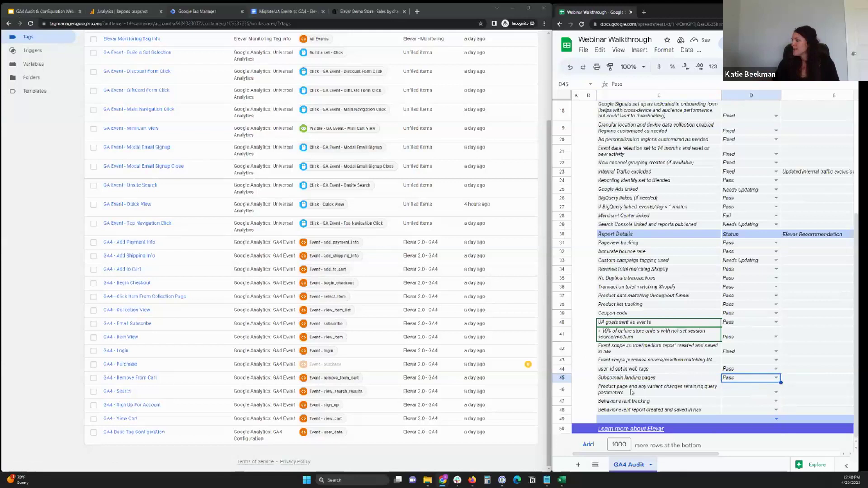
Open store.getelevar.com in a new tab and go to the Men's Curved Hem T-Shirt page for the query parameters checklist item.
left_click(632, 392)
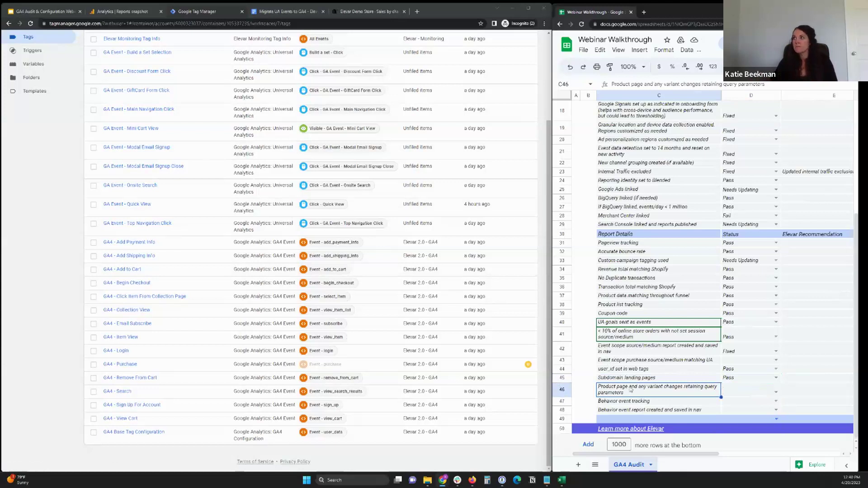
left_click(359, 12)
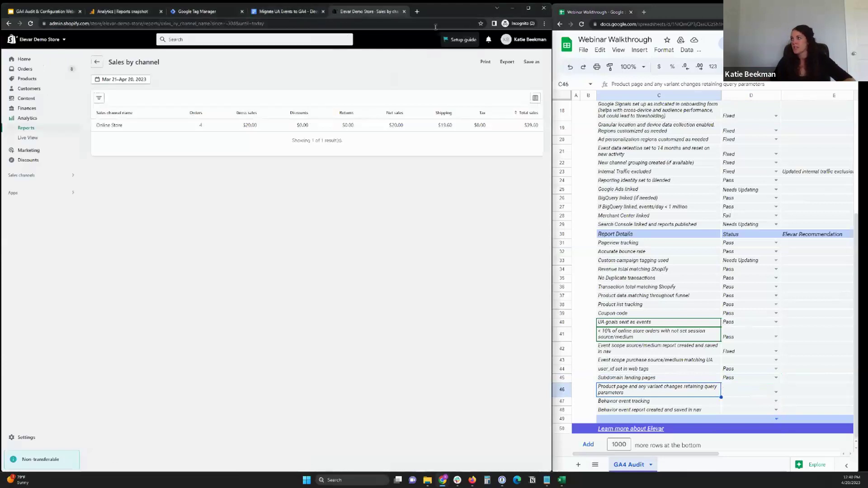
left_click(417, 11)
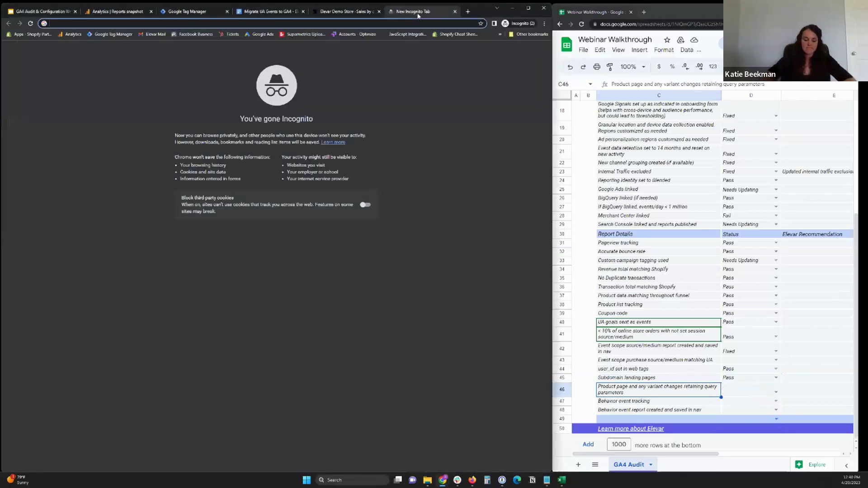
type("store.")
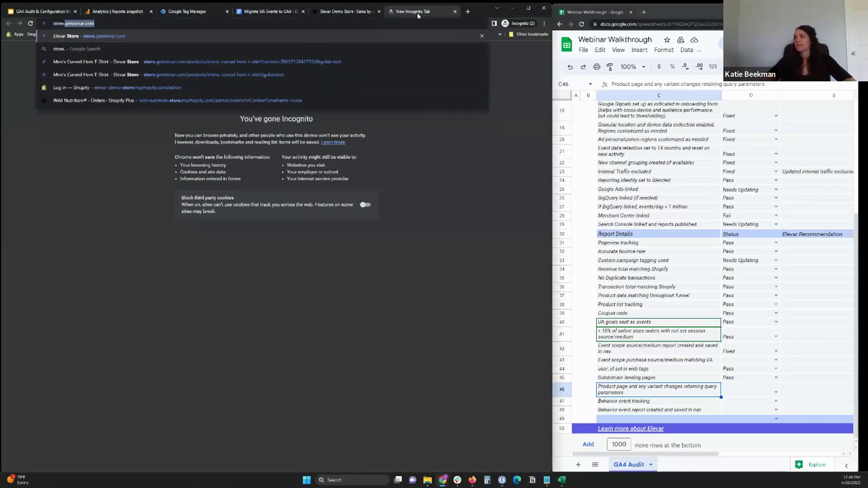
key("Return")
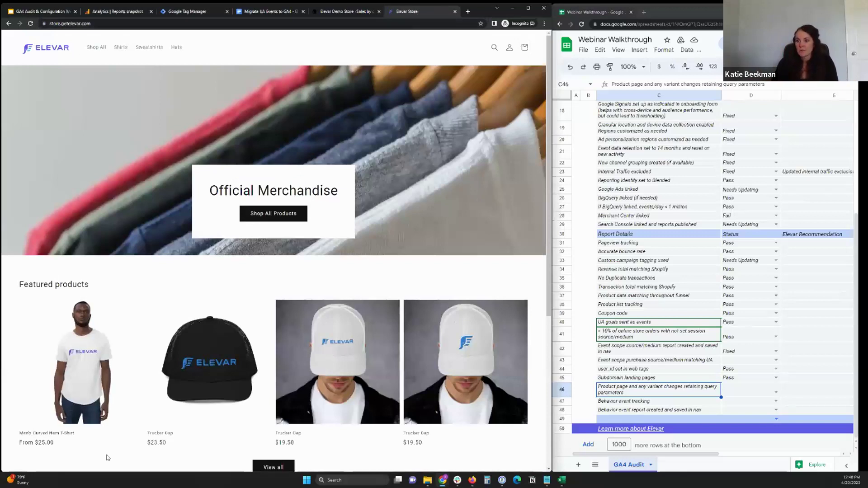
left_click(71, 440)
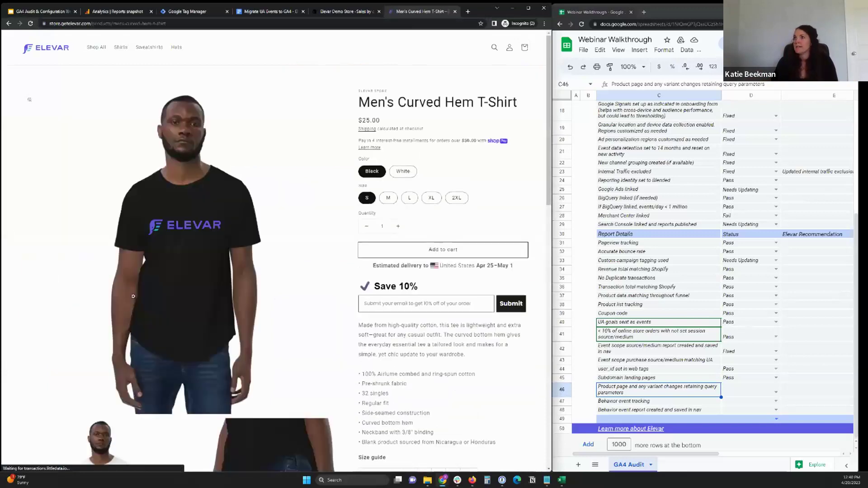
Reload the product page with ?gclid=test appended to its URL and highlight the added parameter.
left_click(181, 26)
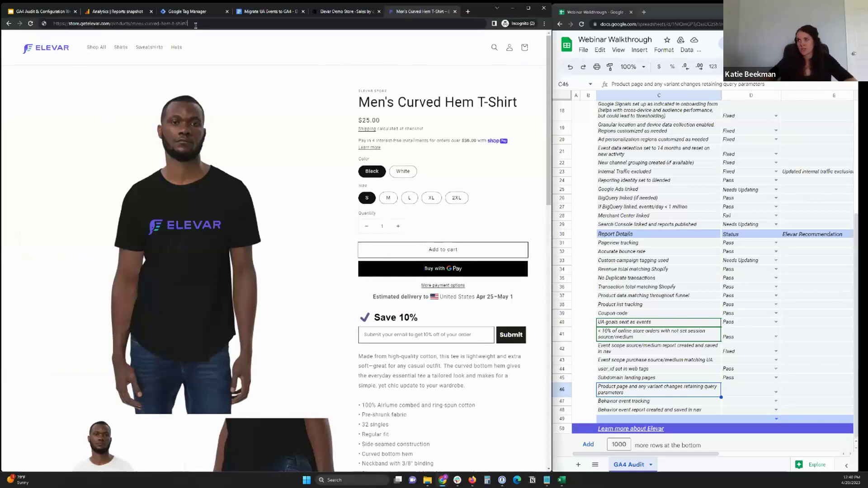
type("?gc")
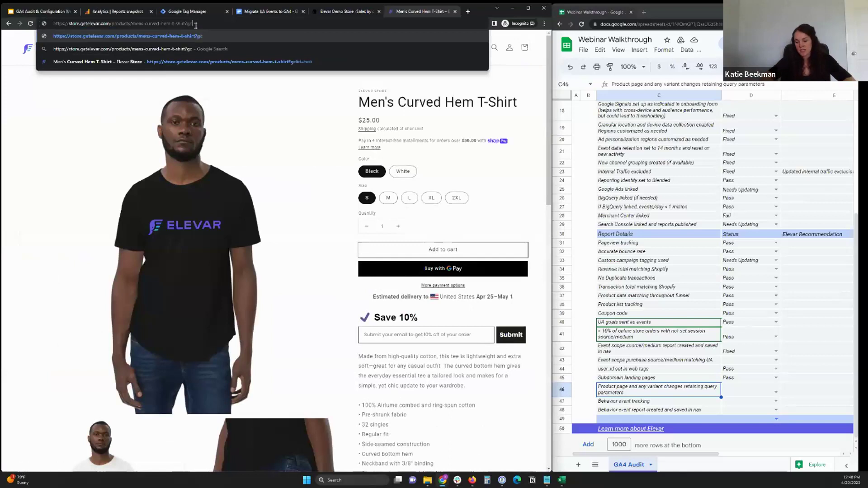
type("lid=test")
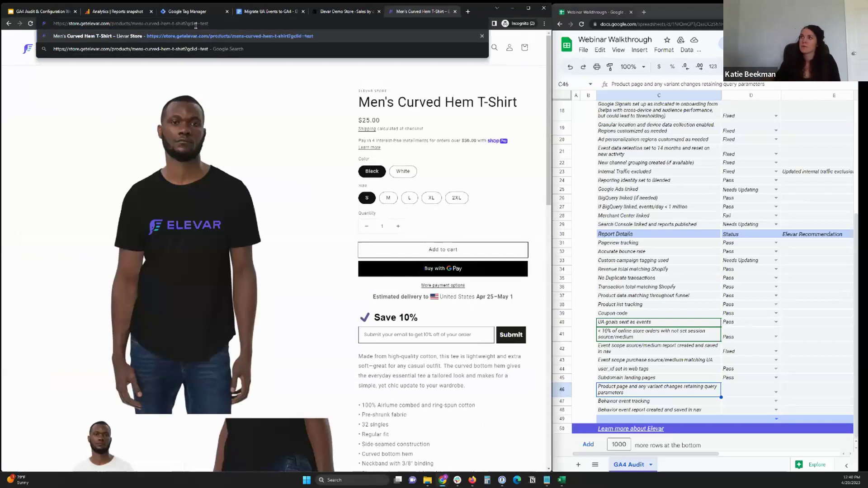
key("Return")
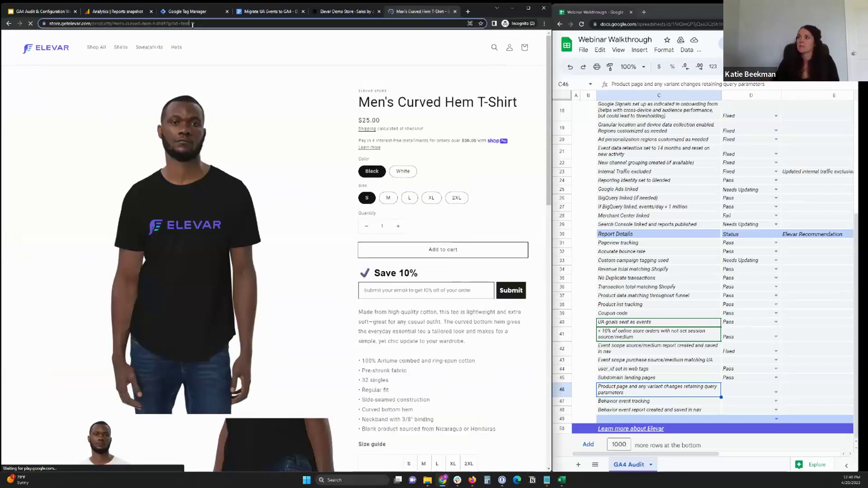
left_click_drag(192, 25, 168, 26)
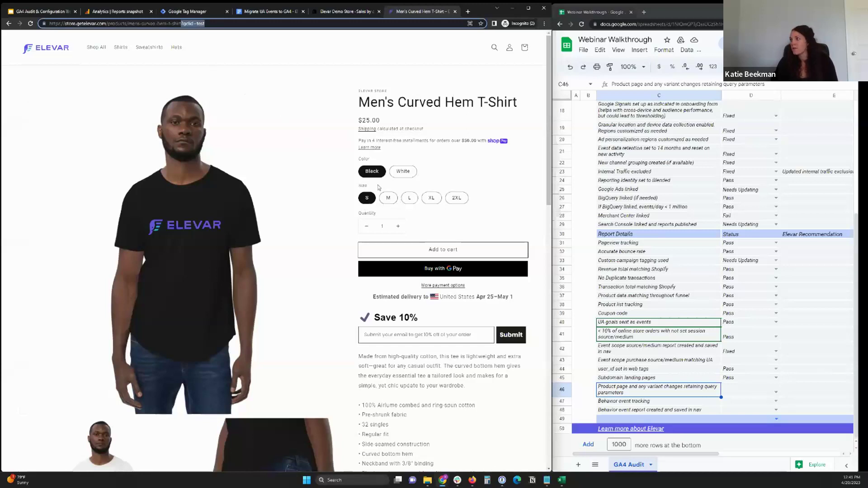
Choose the White colour variant of the T-shirt and inspect the query parameters in the page URL.
left_click(402, 175)
left_click(403, 176)
scroll(402, 176, "down", 1)
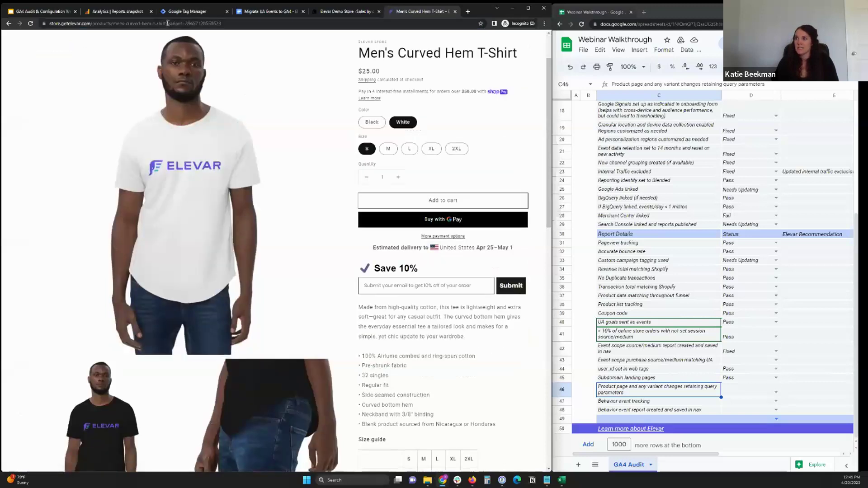
left_click_drag(222, 23, 166, 24)
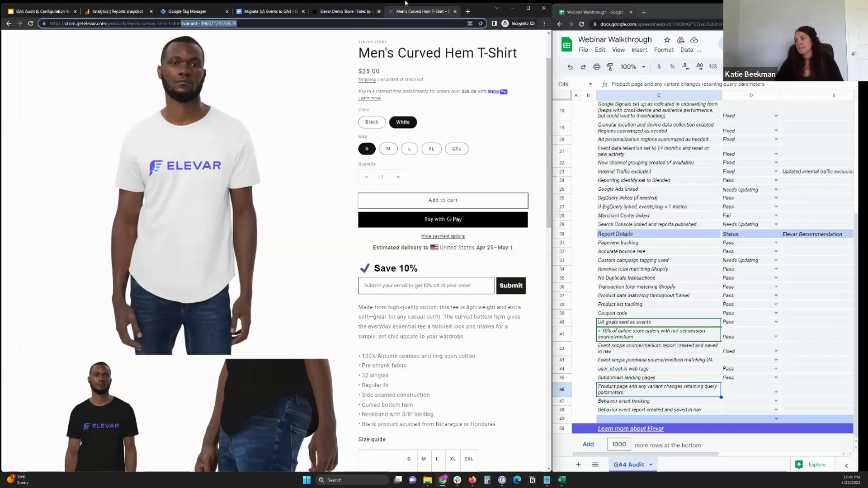
Add the white T-shirt to the cart, dismissing the cart notice, and inspect the variant parameter in the page URL.
left_click(443, 199)
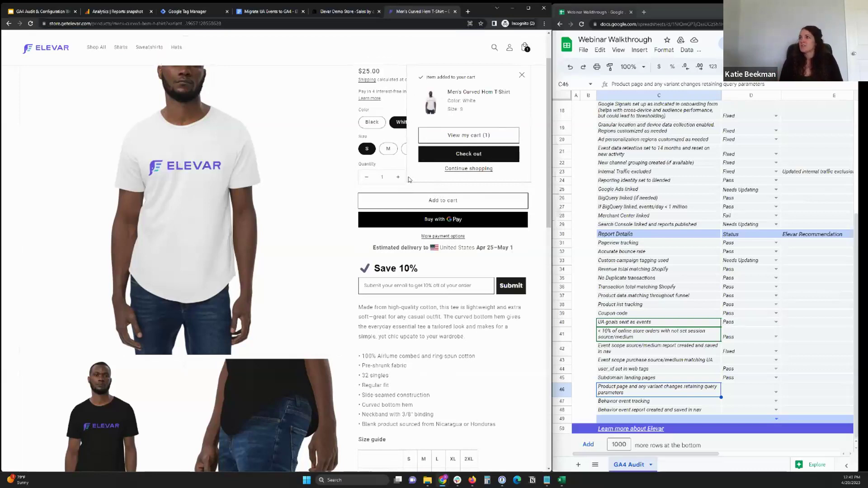
left_click(402, 105)
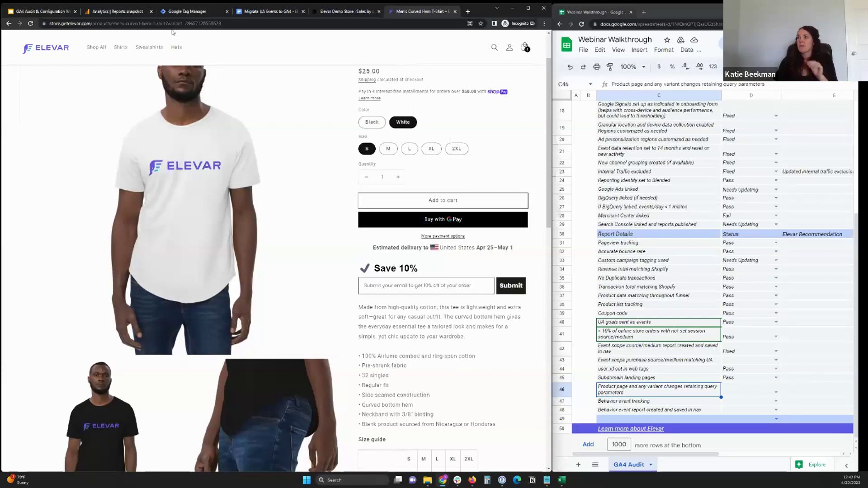
left_click_drag(225, 25, 142, 31)
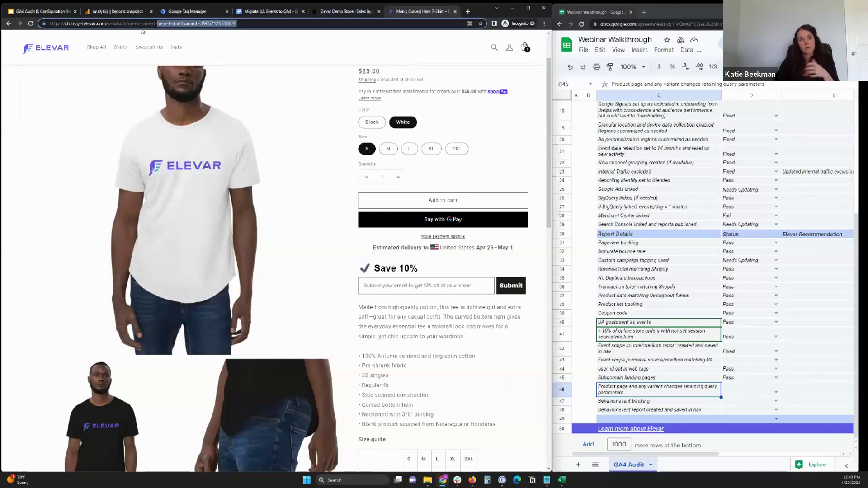
left_click(188, 25)
left_click_drag(184, 25, 220, 25)
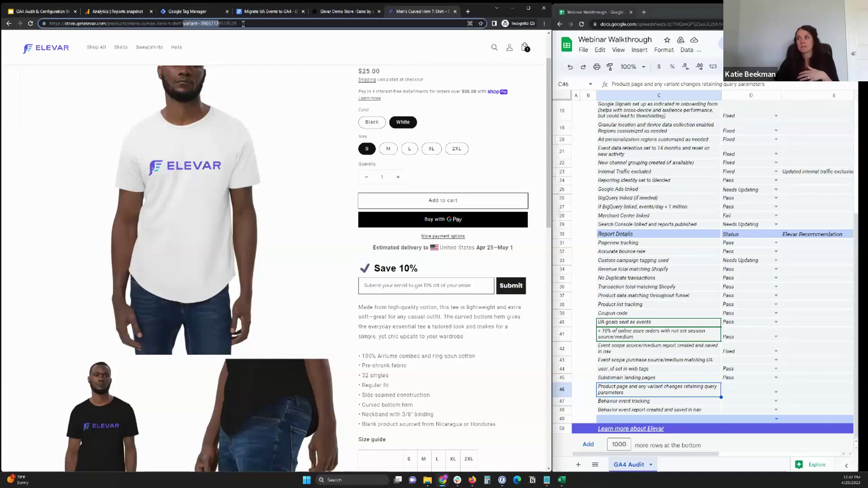
left_click(263, 23)
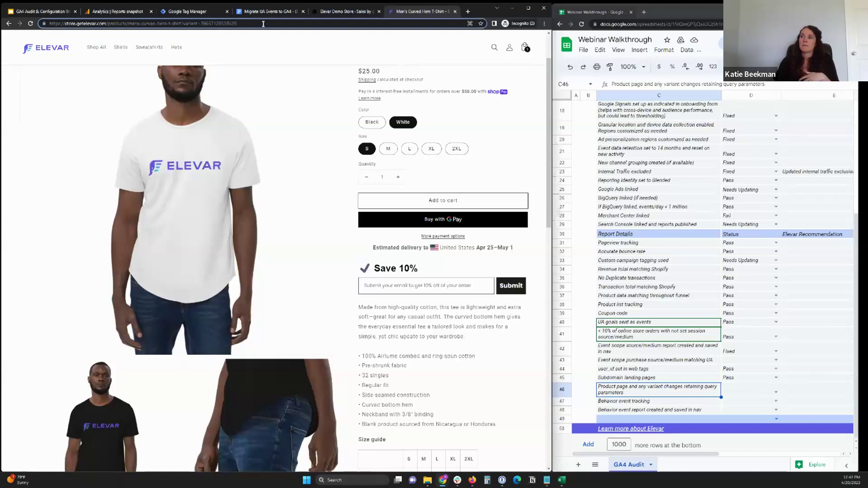
left_click_drag(250, 23, 170, 23)
Reload the white variant's page with &gclid=test appended after the variant parameter in its URL.
left_click(204, 23)
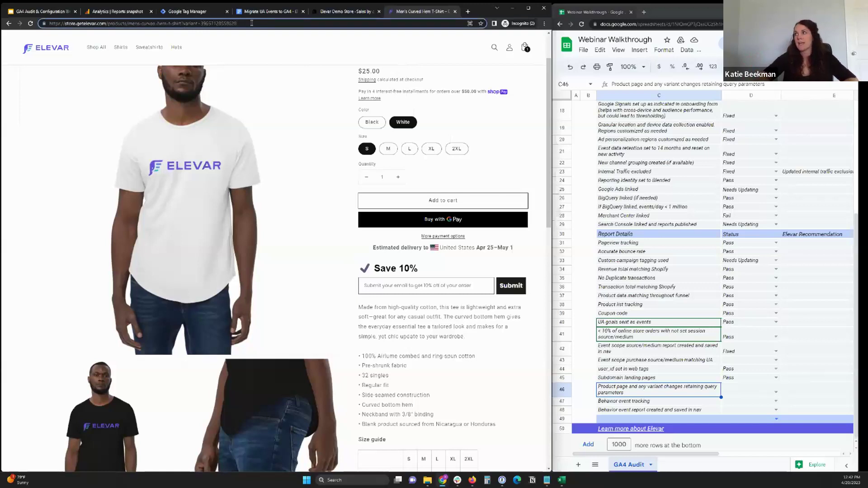
type("&")
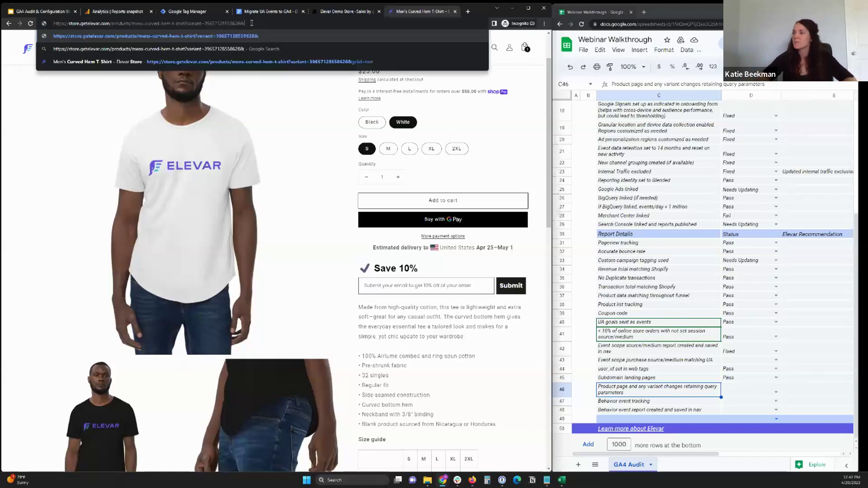
type("gclid=test")
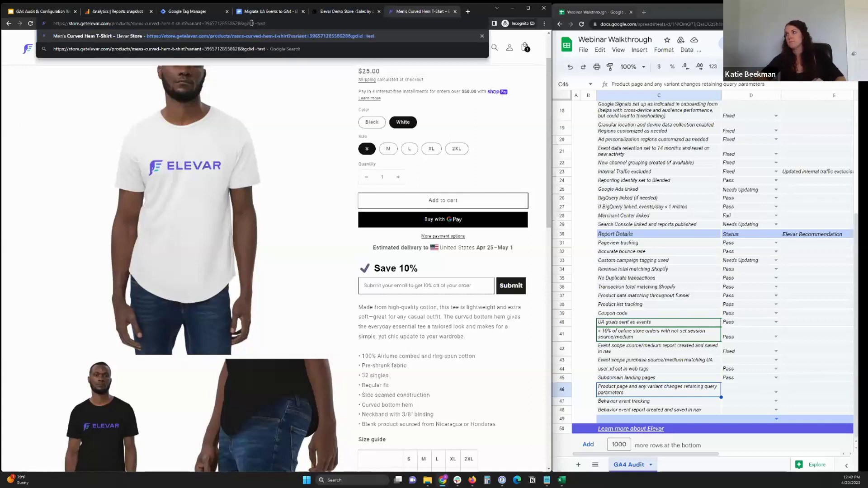
key("Return")
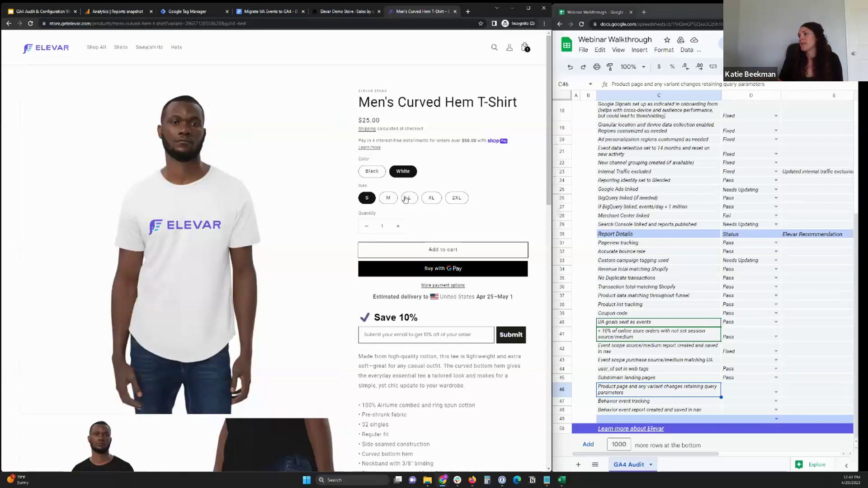
Select size M to recheck the URL parameters, and set the checklist's product page query parameters item to Needs Updating.
left_click(389, 199)
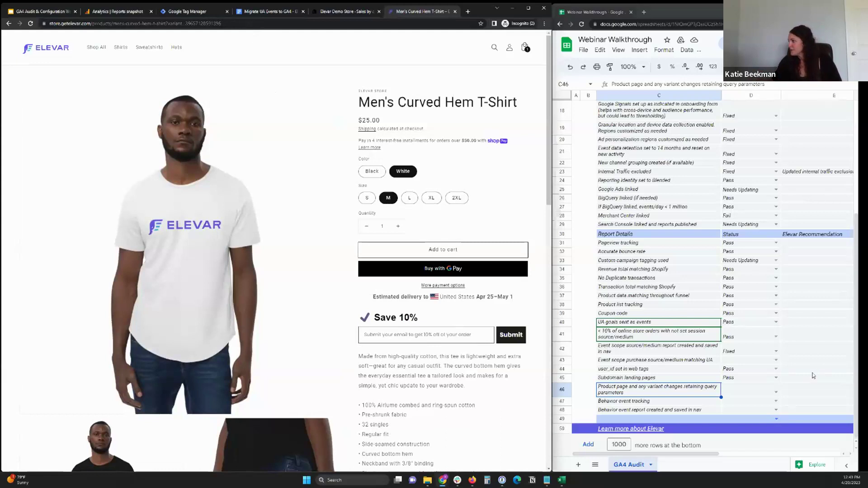
left_click(776, 392)
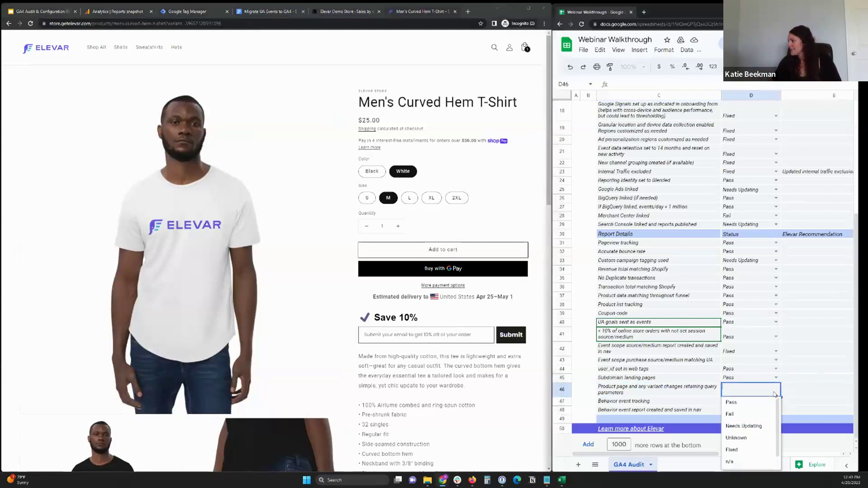
left_click(751, 428)
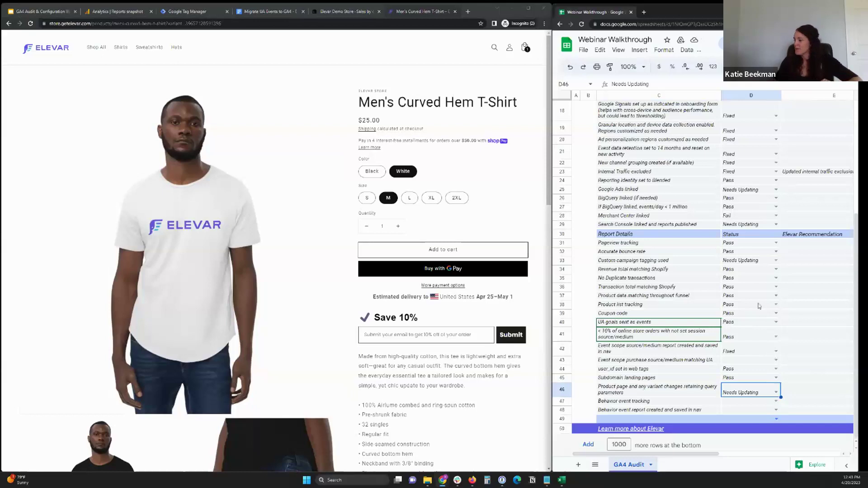
Move on to the behavior event checklist items and open the Engagement Events report in Google Analytics.
left_click(641, 401)
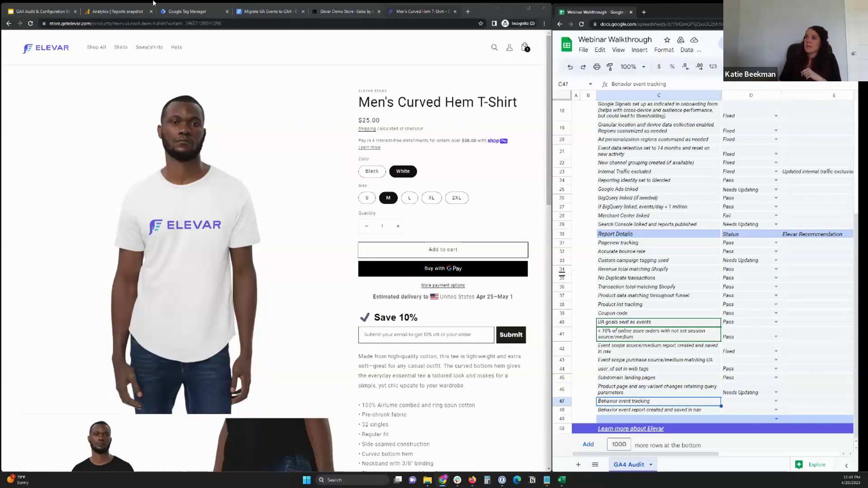
left_click(118, 14)
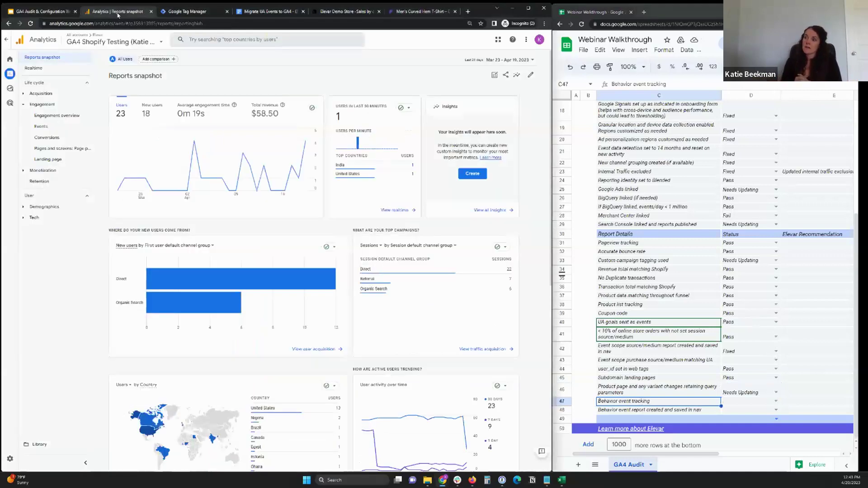
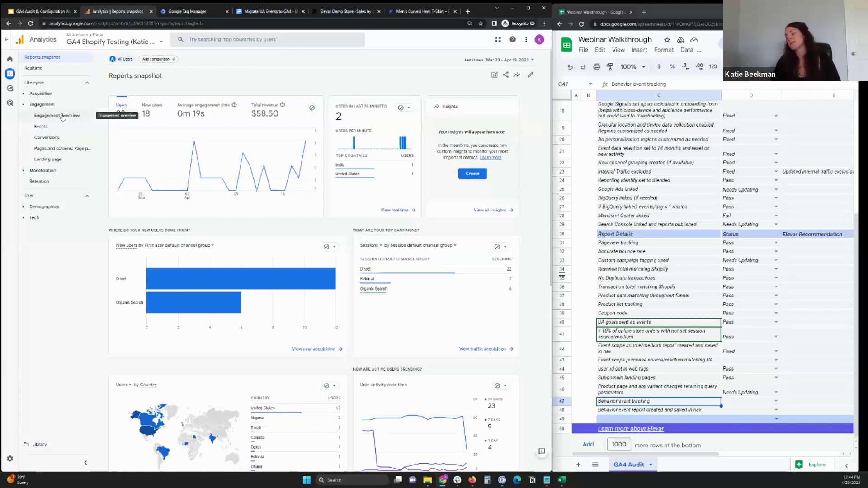
left_click(613, 415)
left_click(612, 413)
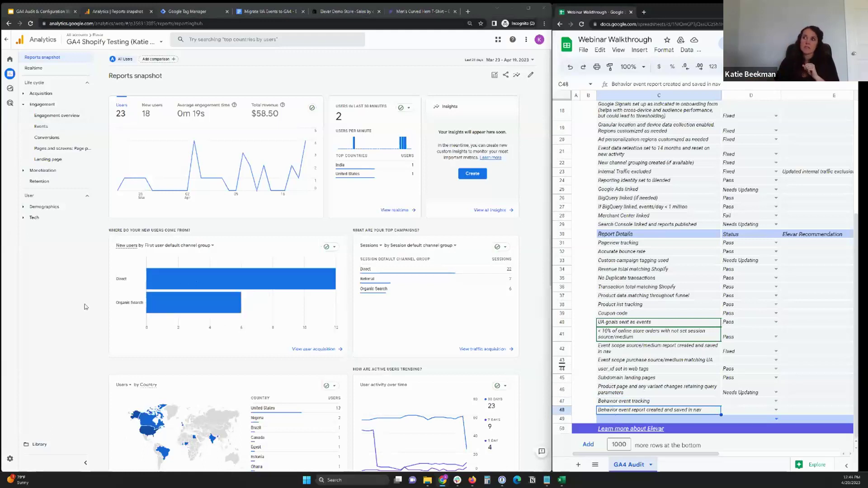
left_click(40, 127)
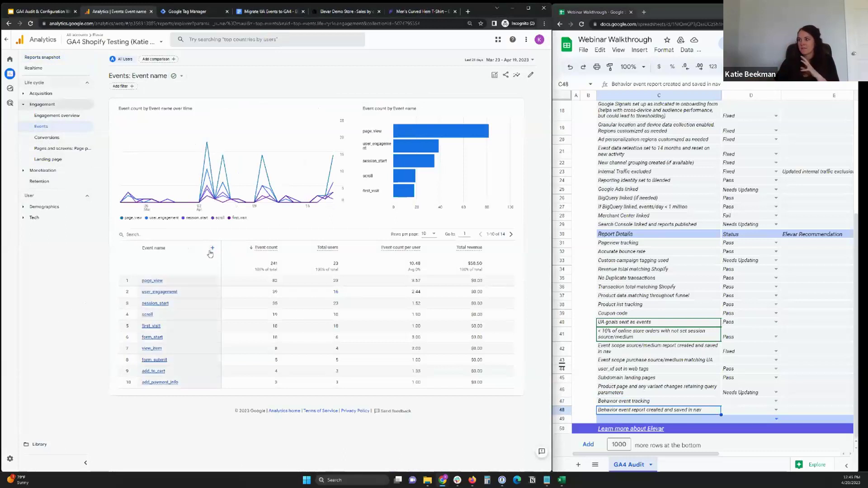
Create a new detail report in the report library, starting from the Events template.
left_click(40, 445)
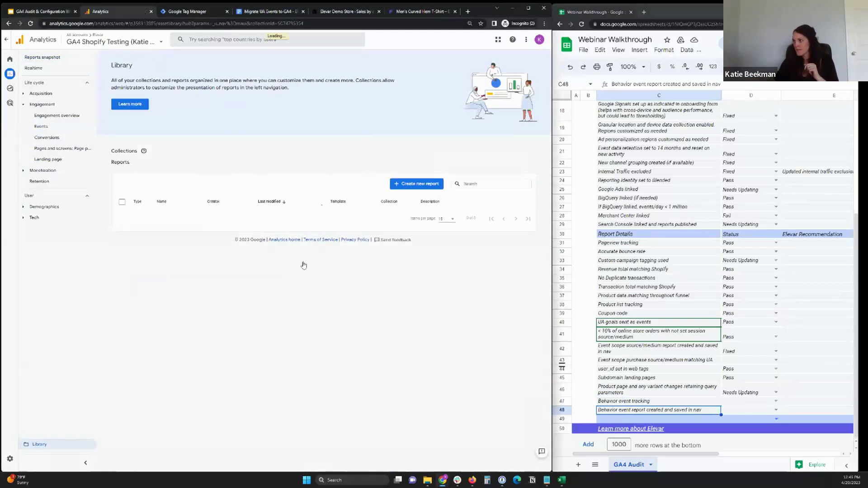
left_click(431, 186)
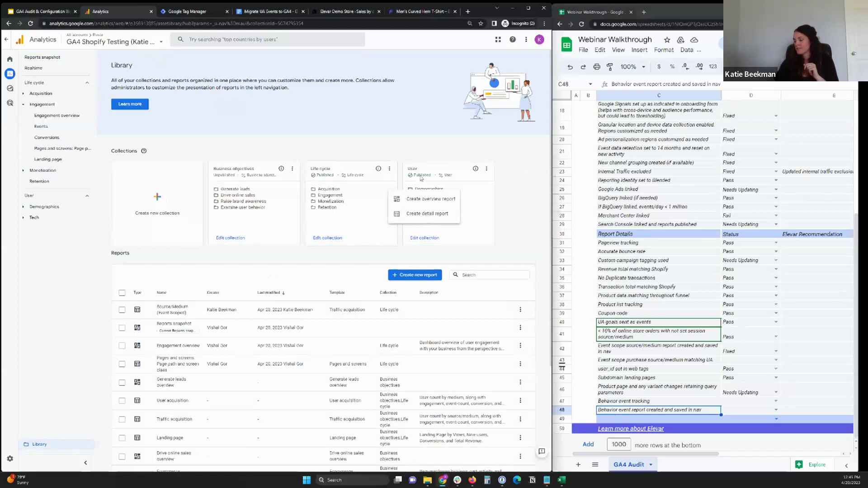
left_click(410, 219)
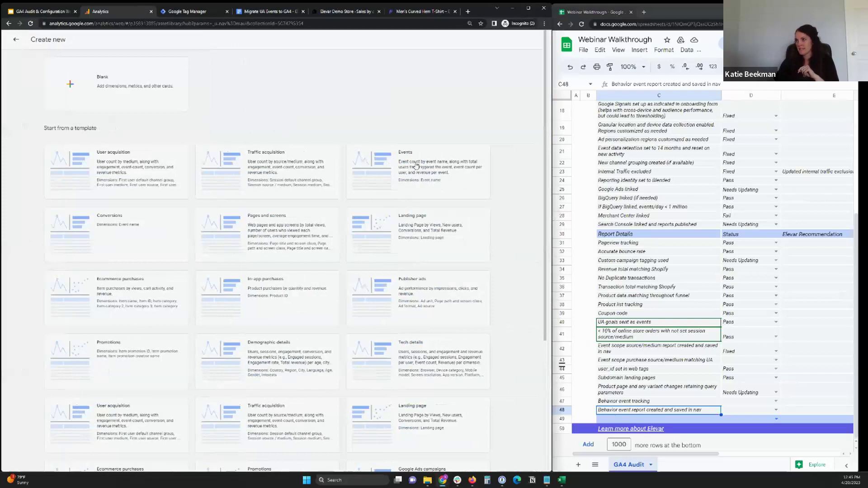
key("Escape")
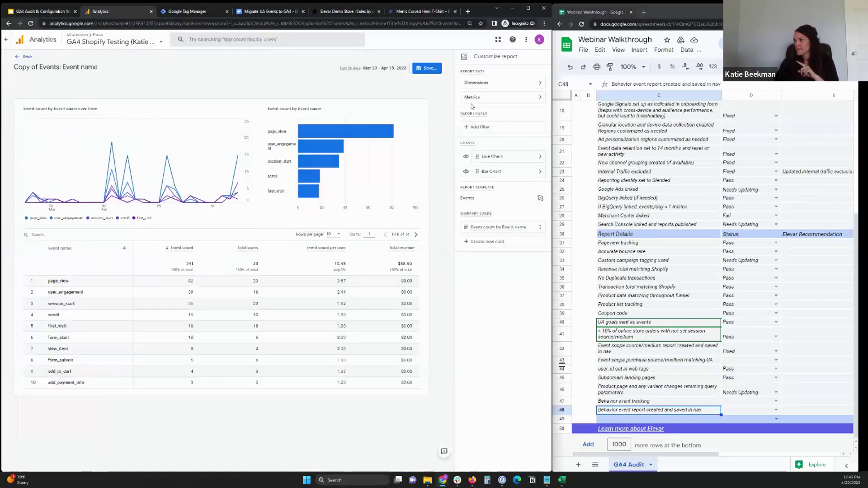
Remove Total revenue from the report's metrics, add Sessions directly after Event count, and apply the changes.
left_click(477, 98)
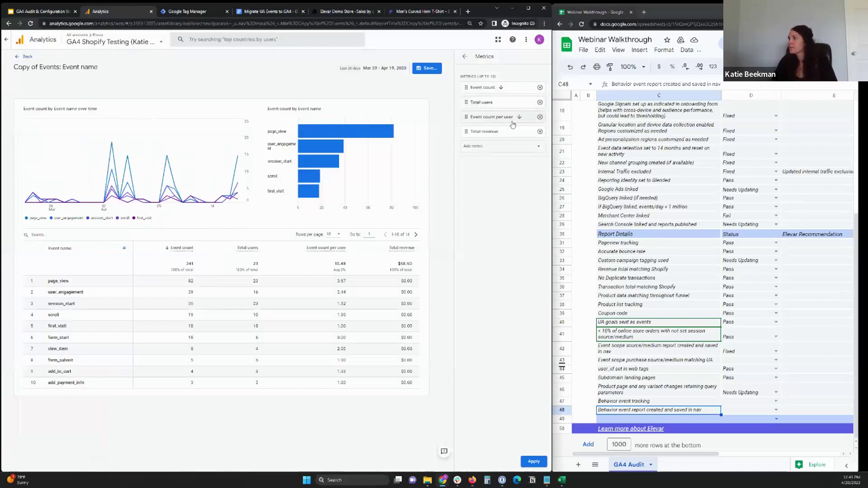
left_click(540, 132)
left_click(474, 132)
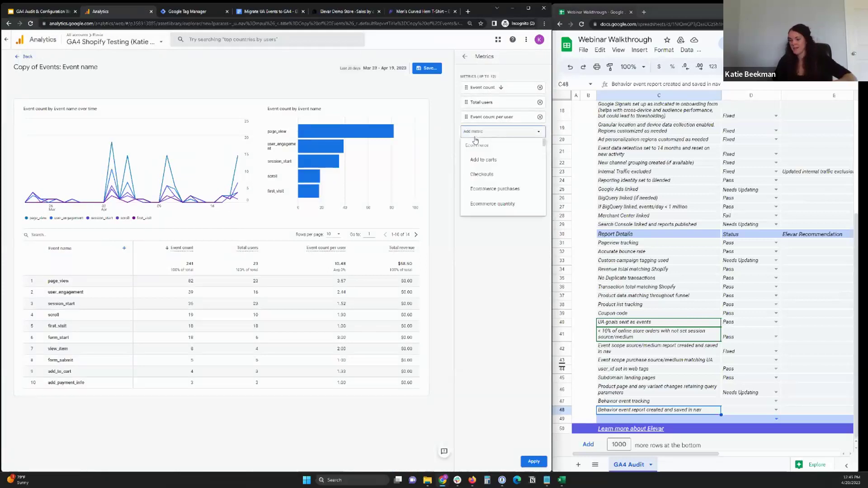
type("sess")
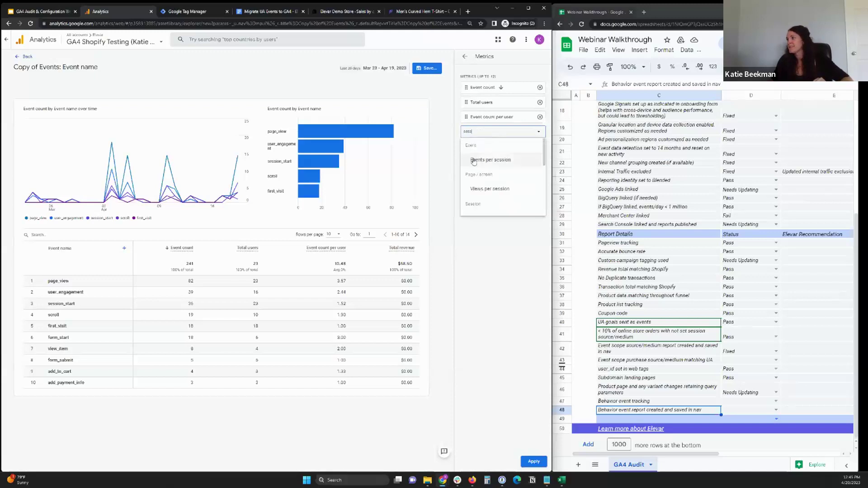
scroll(488, 181, "down", 3)
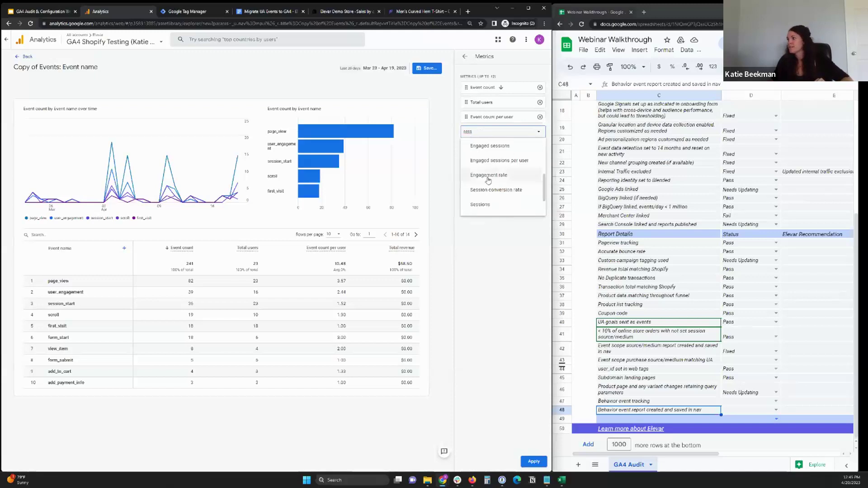
left_click(482, 204)
left_click_drag(467, 131, 468, 101)
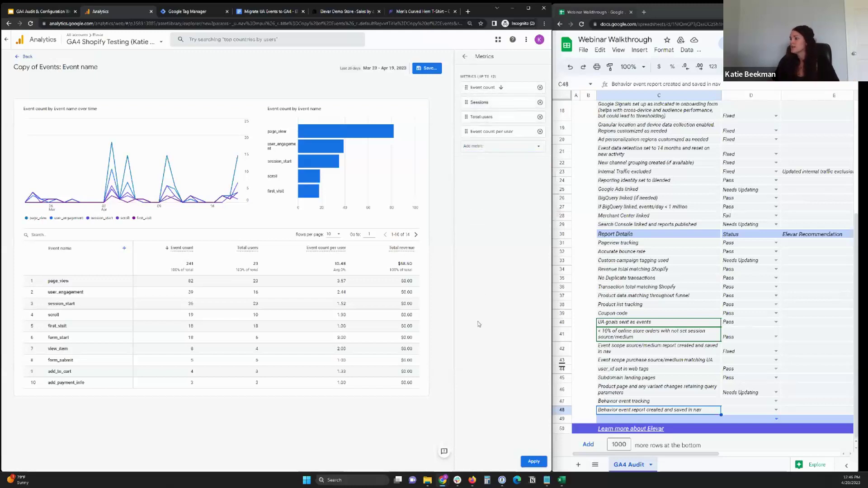
left_click(535, 462)
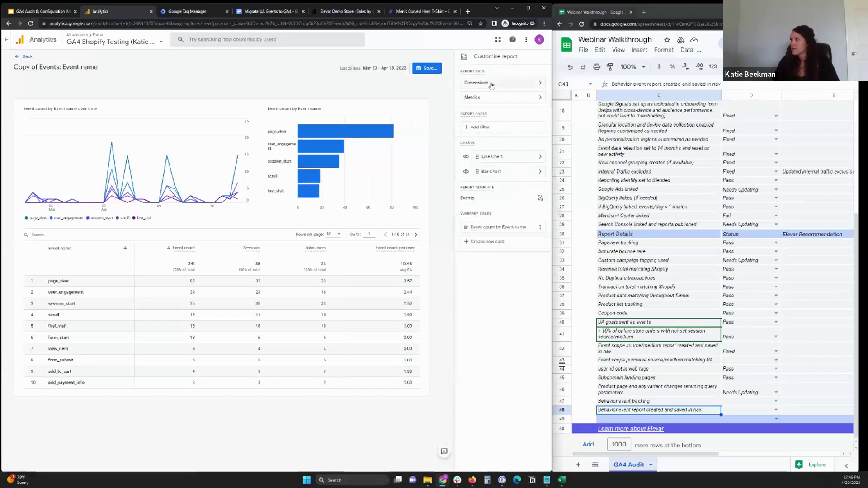
Replace the Event name dimension with the custom dimensions category, action and label, and apply the changes.
left_click(491, 83)
left_click(540, 87)
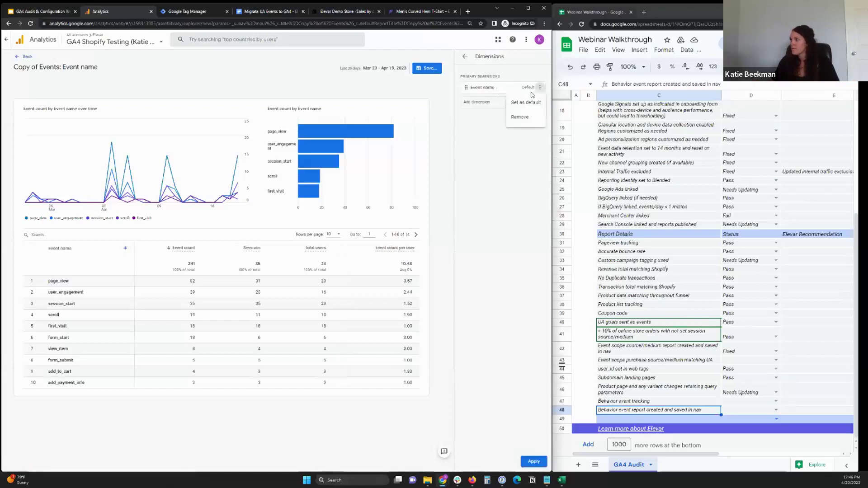
left_click(513, 119)
left_click(481, 91)
type("cate")
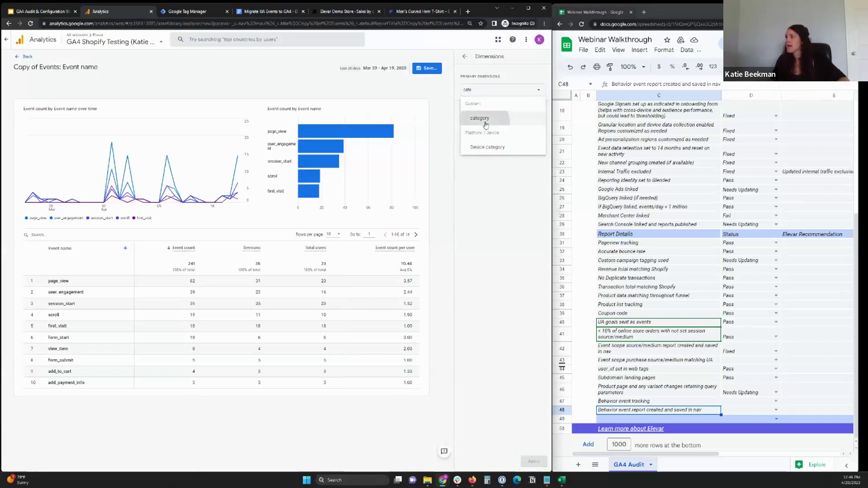
left_click(481, 118)
left_click(481, 102)
type("action")
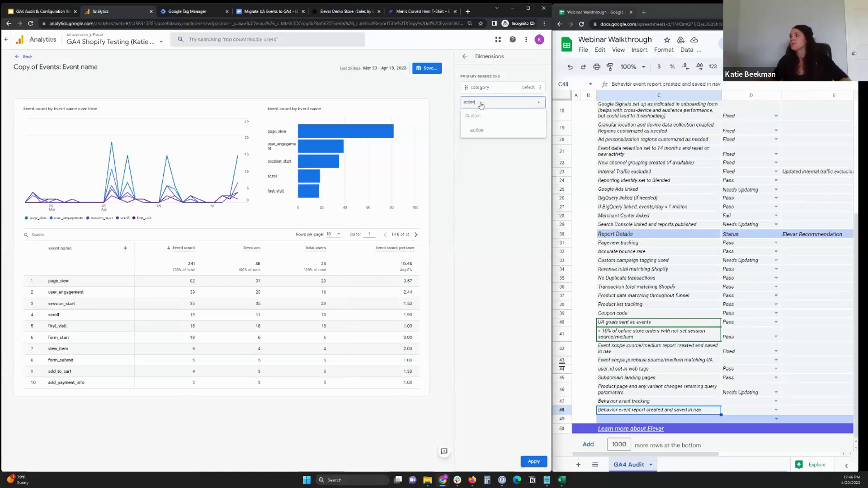
left_click(477, 130)
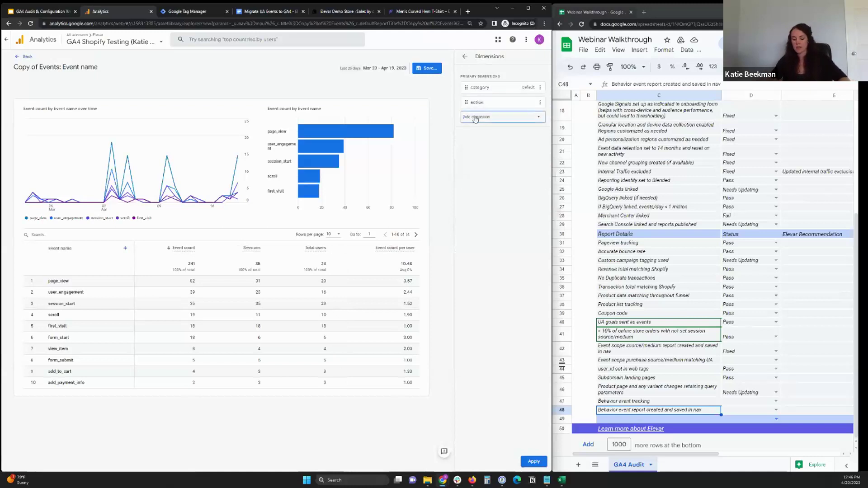
type("label")
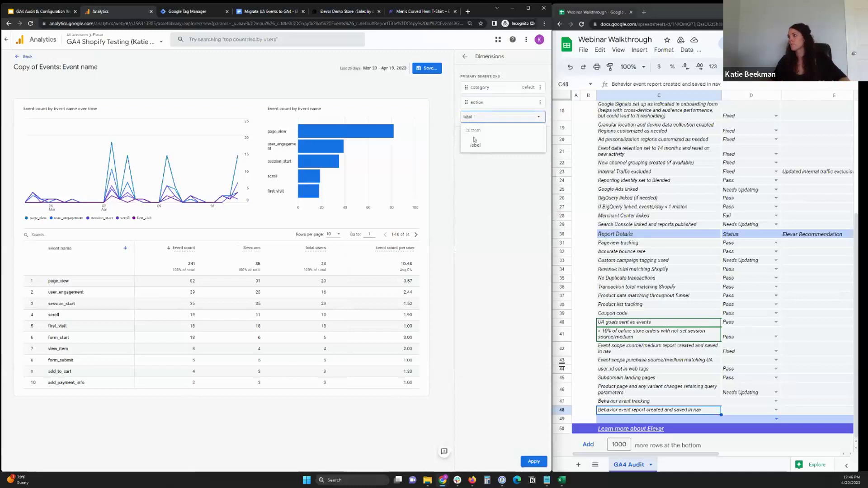
left_click(477, 148)
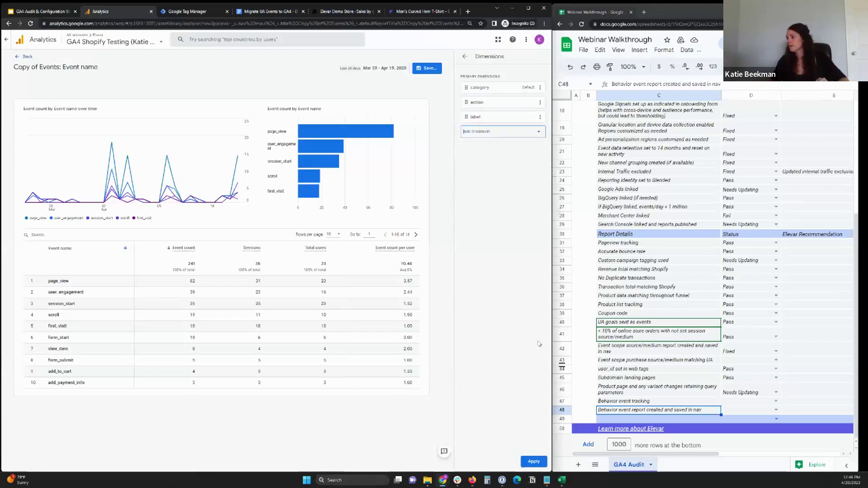
left_click(534, 462)
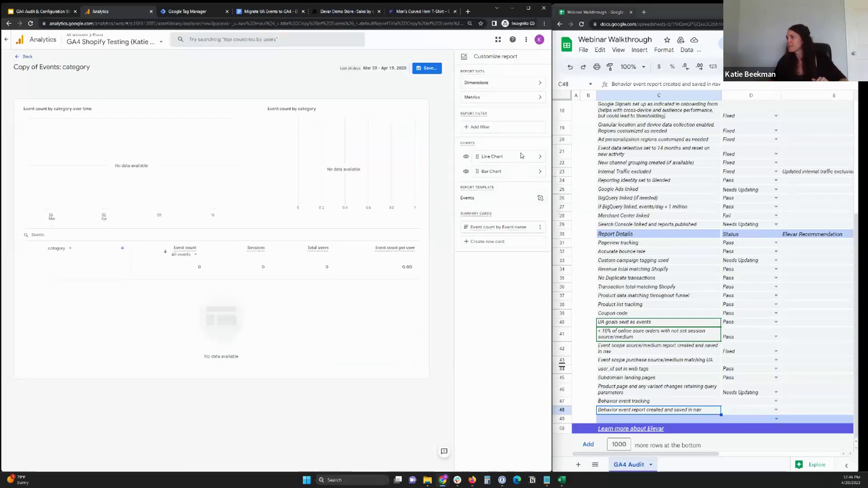
left_click(479, 127)
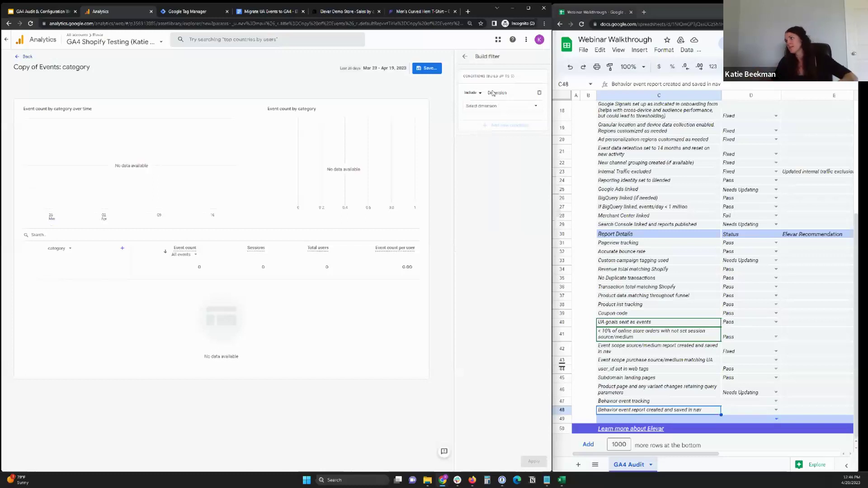
left_click(491, 109)
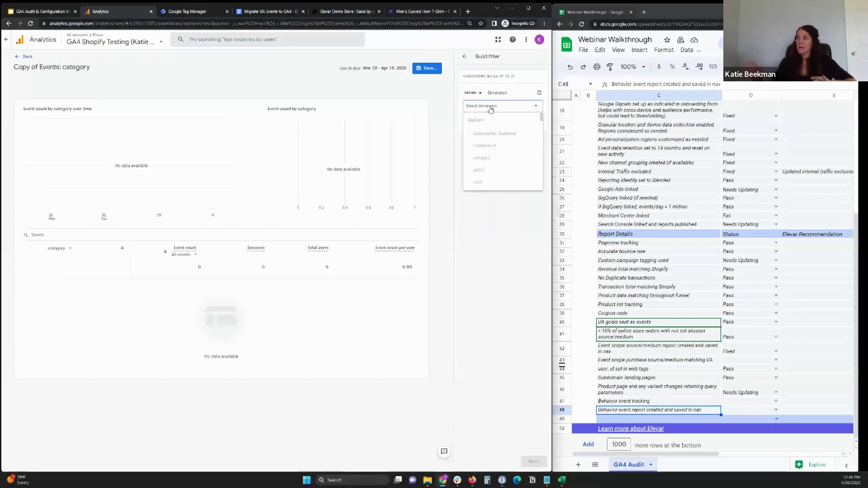
type("type")
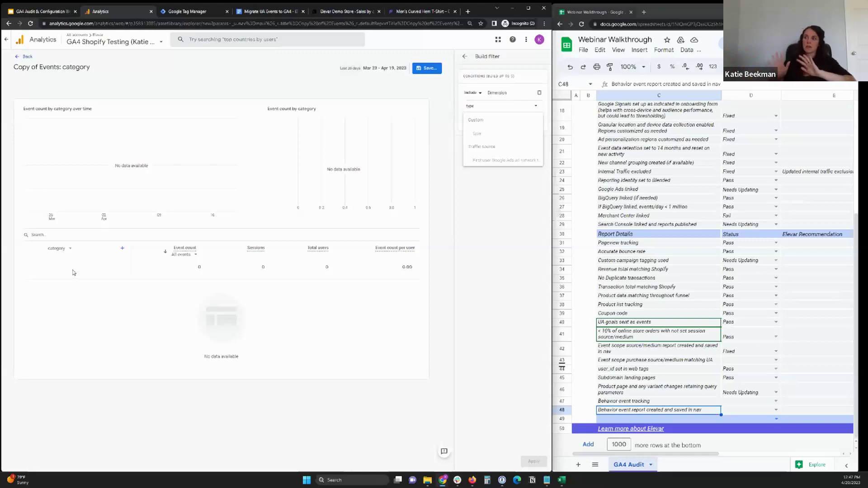
left_click(149, 338)
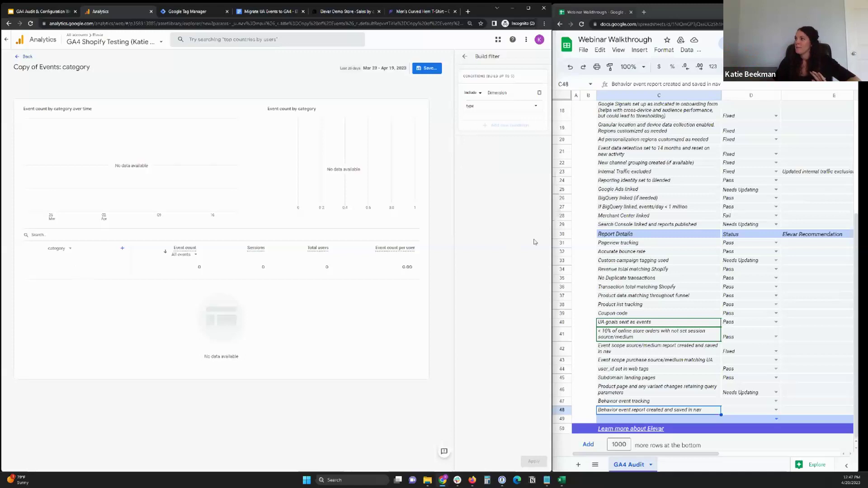
left_click(470, 57)
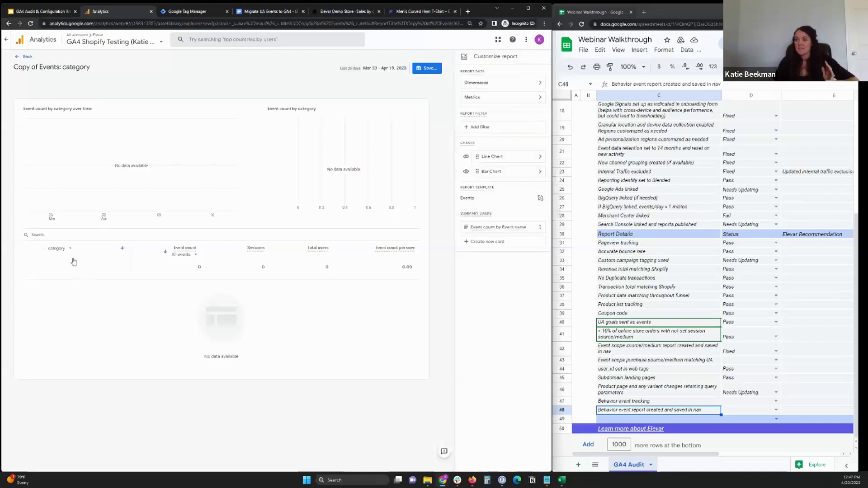
Add action as the table's secondary dimension and check the available primary dimensions, keeping category selected.
left_click(122, 248)
type("act")
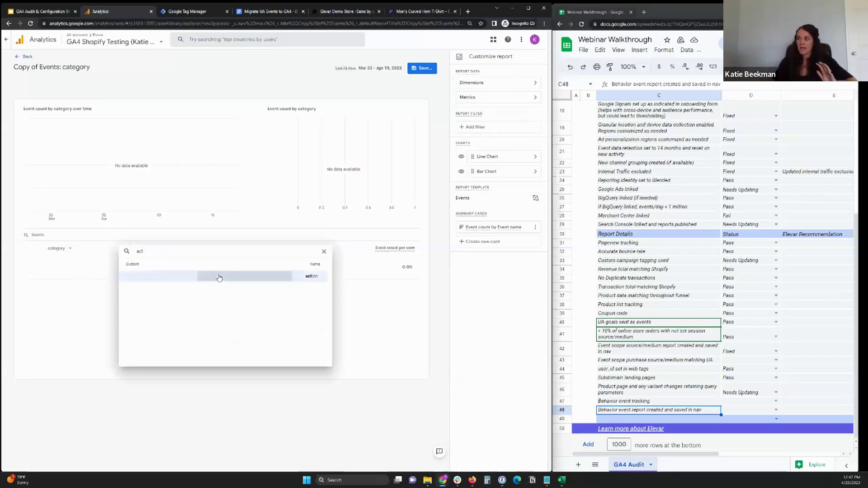
left_click(221, 276)
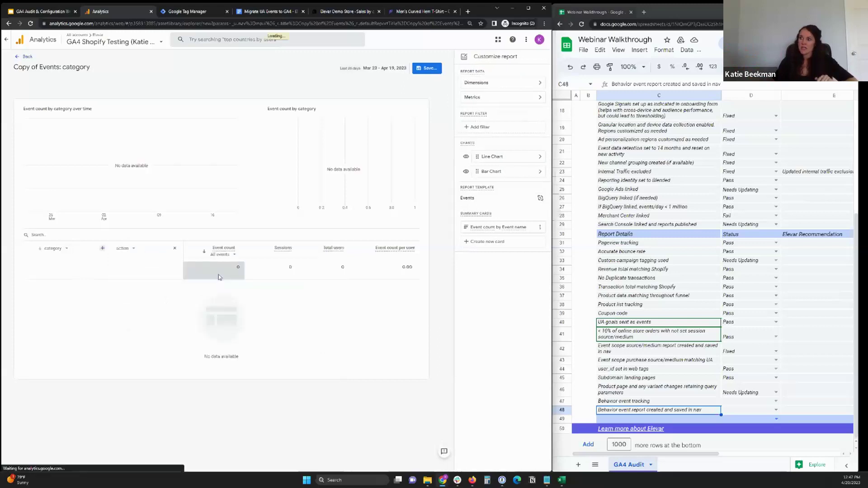
left_click(64, 249)
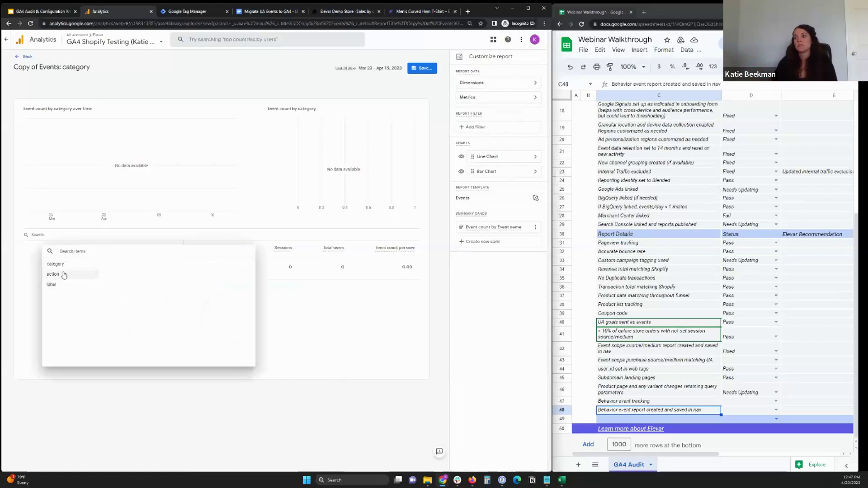
left_click(340, 343)
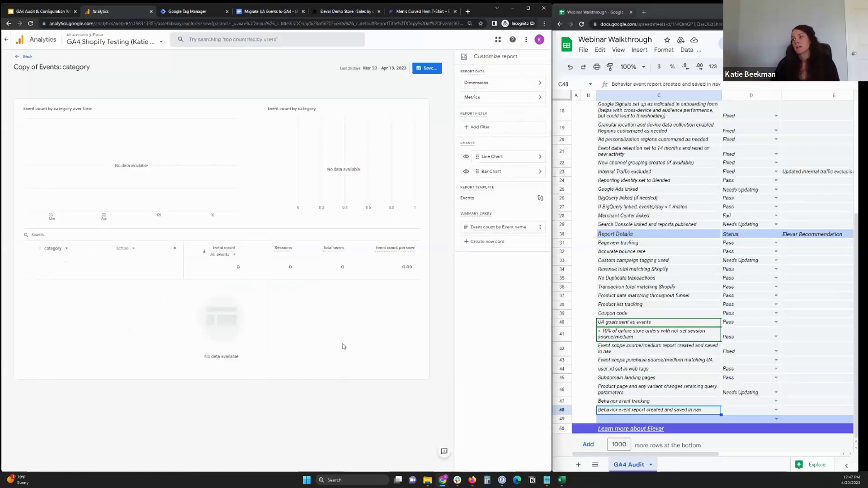
Save the customized report under the name Behavior Events and return to the library.
left_click(422, 70)
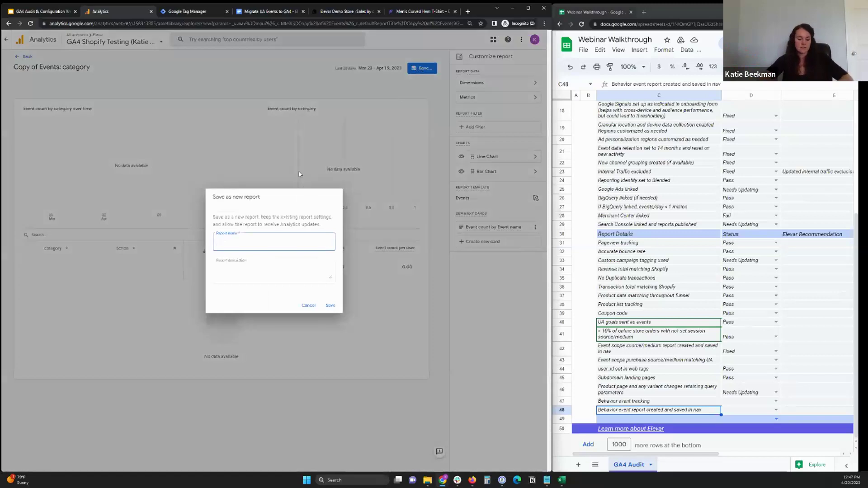
type("Behavior Events")
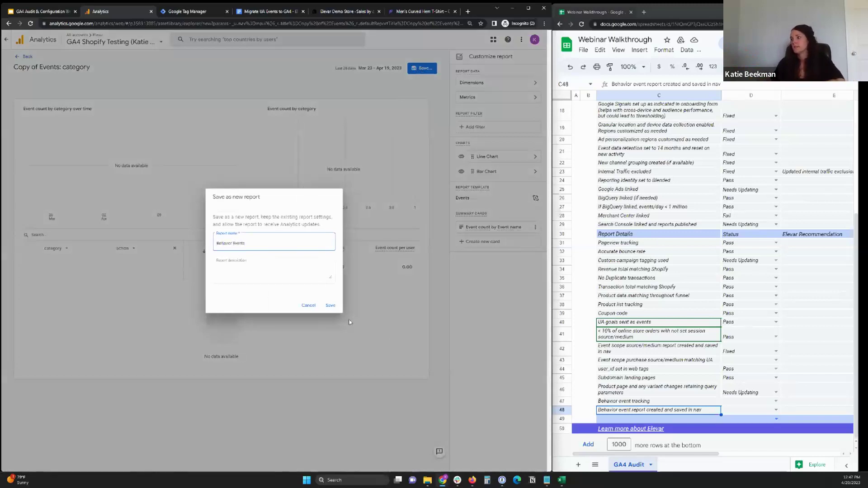
left_click(330, 306)
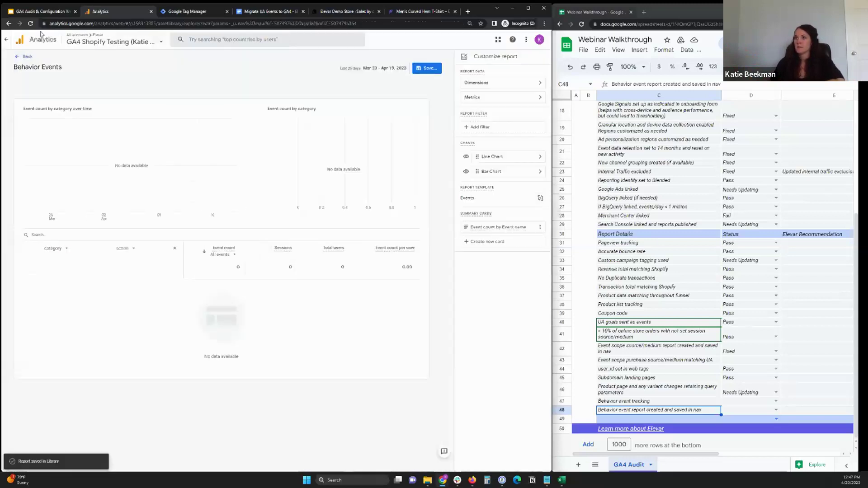
left_click(23, 58)
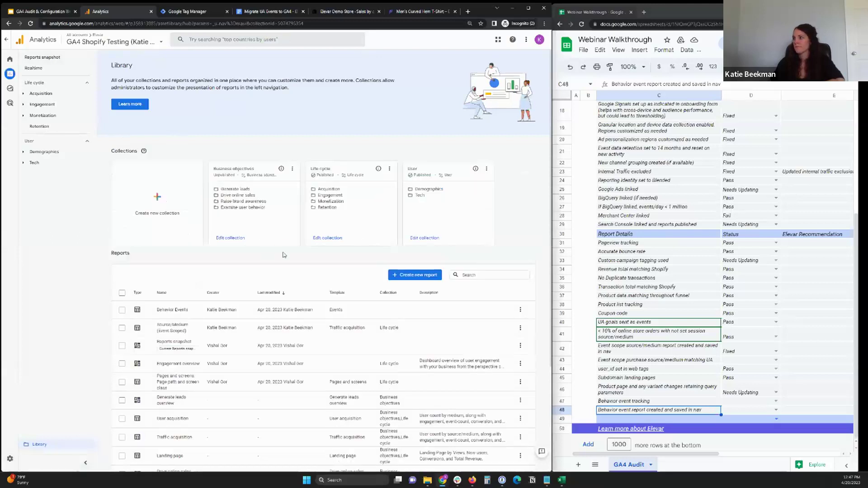
Add the Behavior Events report below Events in the Life cycle collection's Engagement topic, save the collection, and return to the library.
left_click(314, 234)
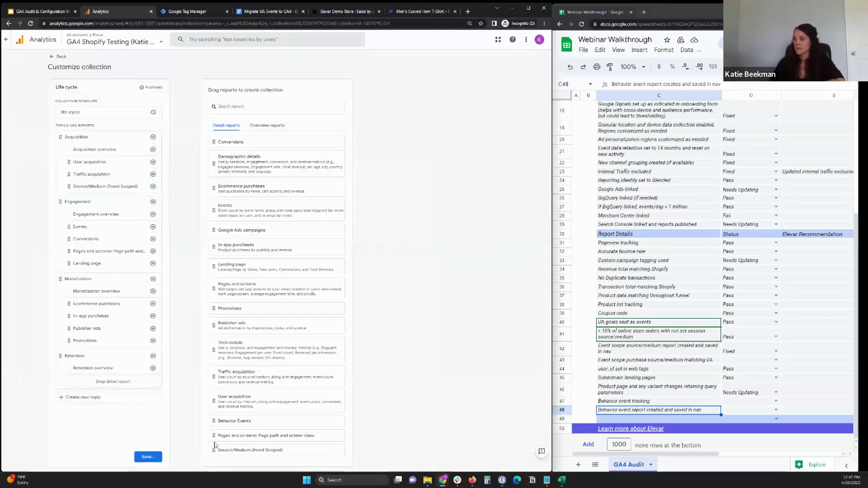
left_click_drag(214, 421, 73, 239)
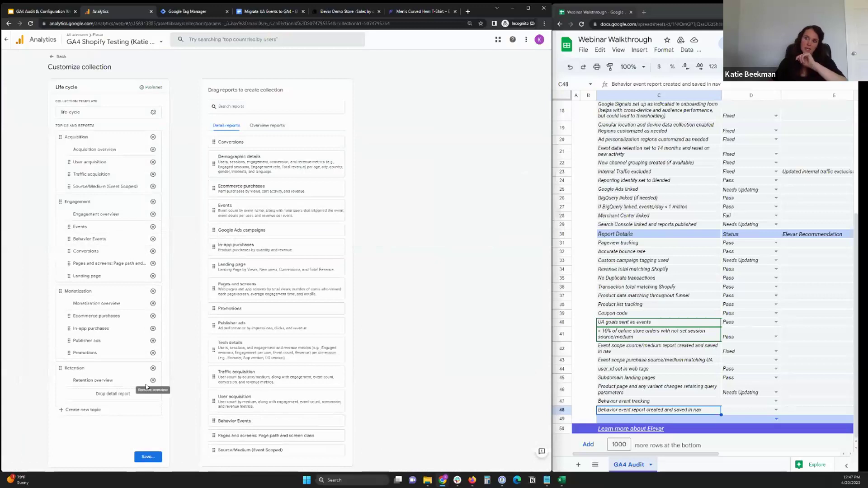
left_click(149, 458)
left_click(154, 427)
left_click(64, 56)
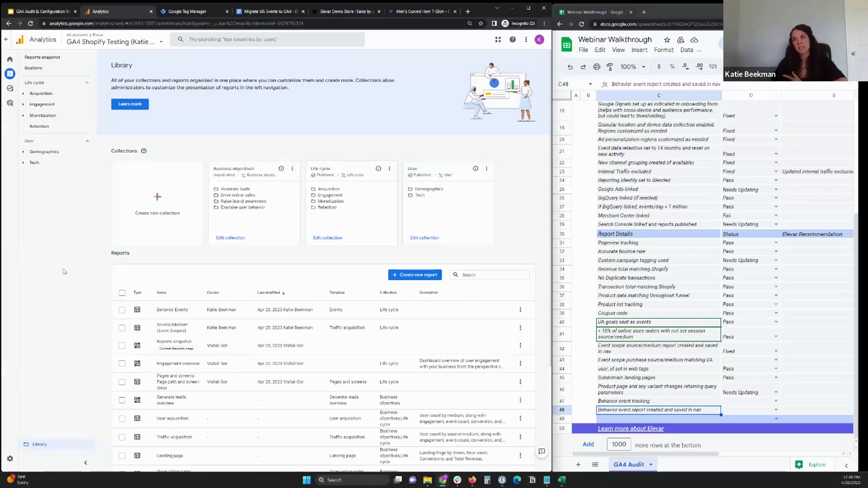
Go to Explorations and start a new exploration from the Funnel exploration template.
left_click(13, 94)
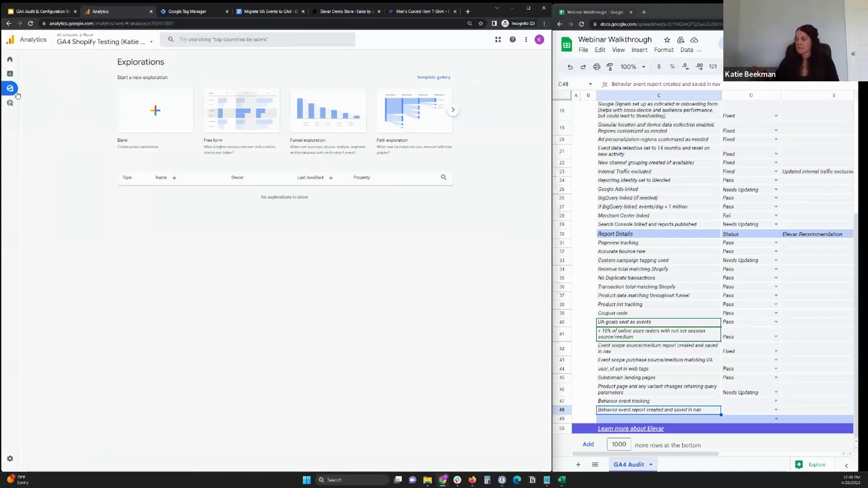
left_click(330, 121)
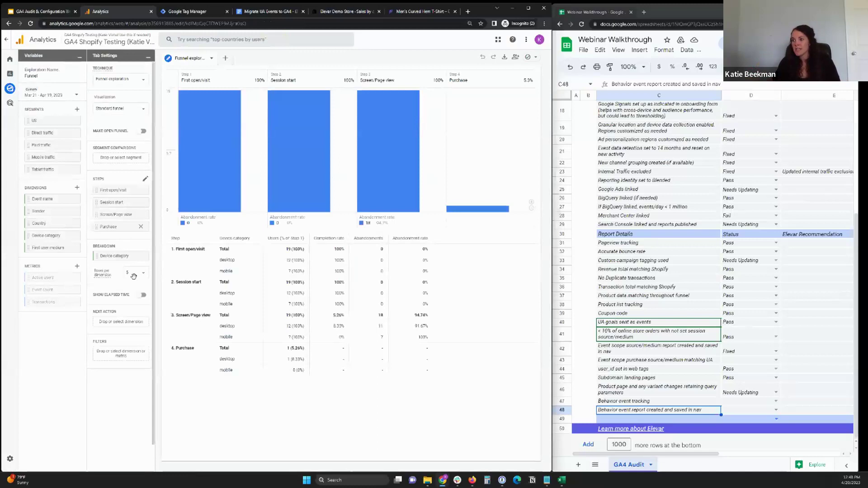
Add the Landing page + query string dimension to the exploration's variables and choose it as a filter for the funnel.
left_click(107, 356)
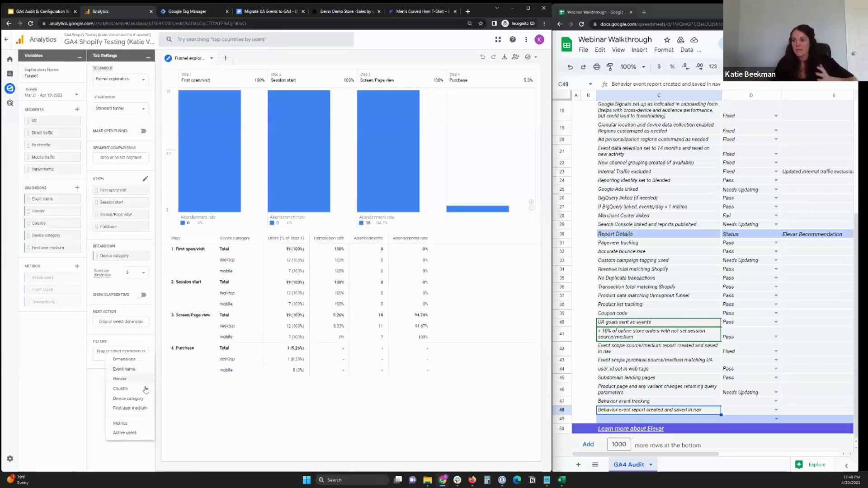
left_click(79, 362)
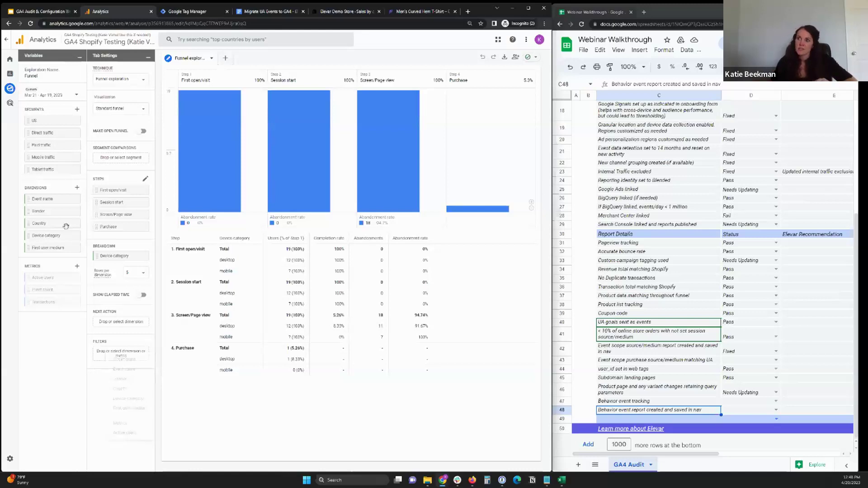
left_click(77, 188)
left_click(270, 41)
left_click(107, 97)
left_click(526, 40)
left_click(120, 354)
left_click(162, 424)
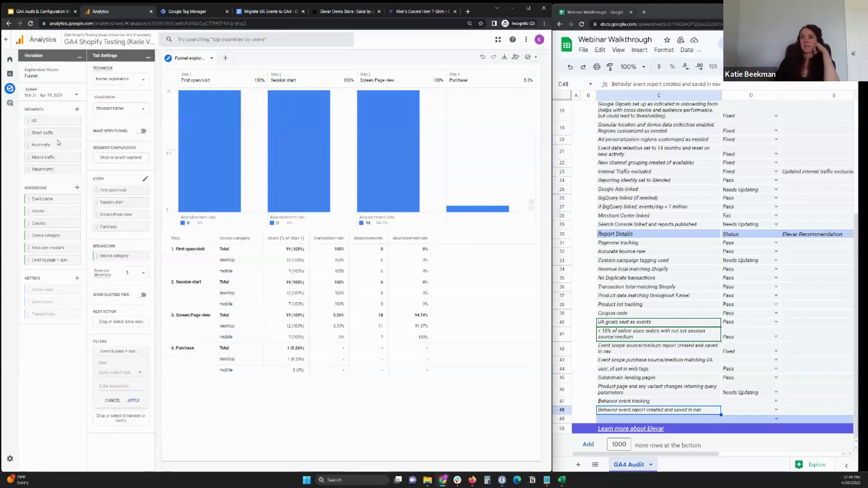
Check the match types offered for the landing page filter without choosing one, and review the audit checklist from its start.
left_click(113, 374)
scroll(120, 392, "down", 3)
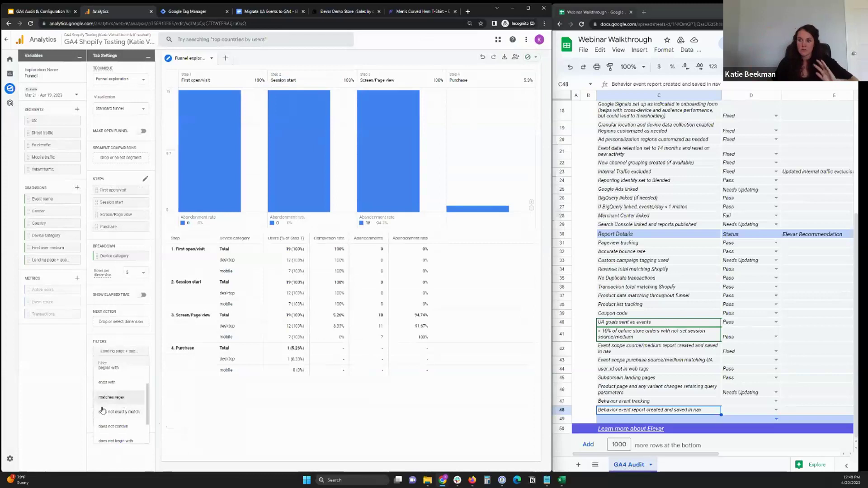
scroll(100, 410, "up", 1)
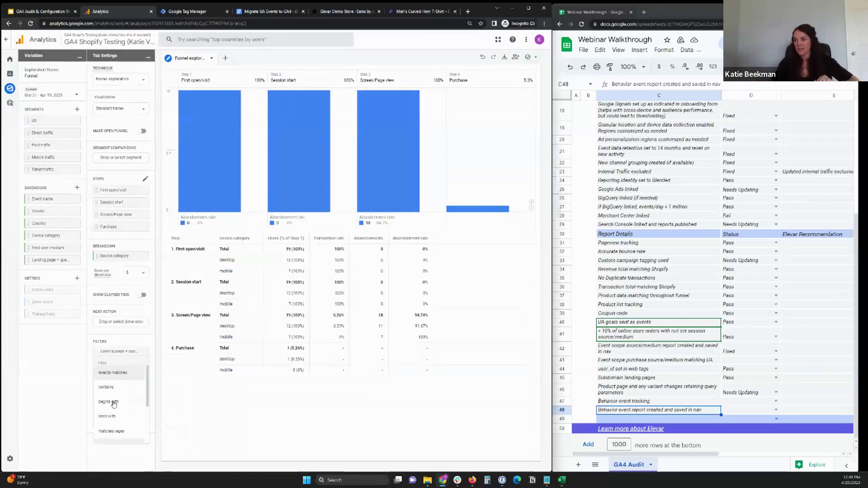
key("Escape")
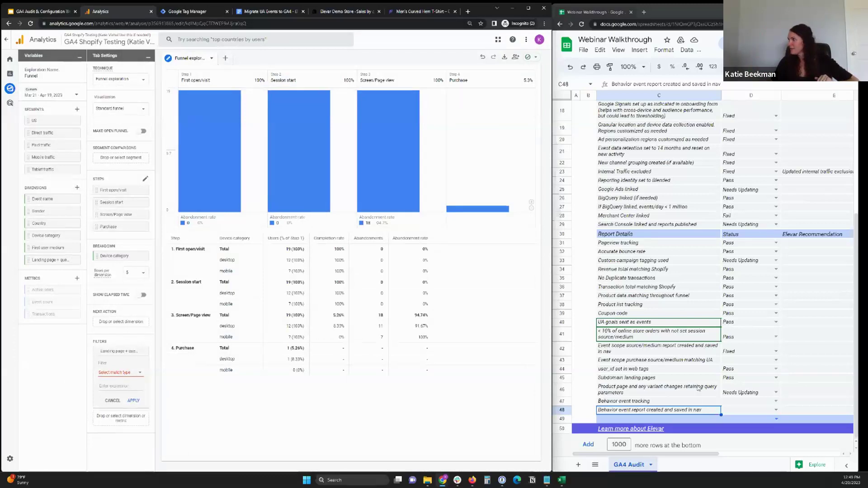
scroll(699, 388, "up", 5)
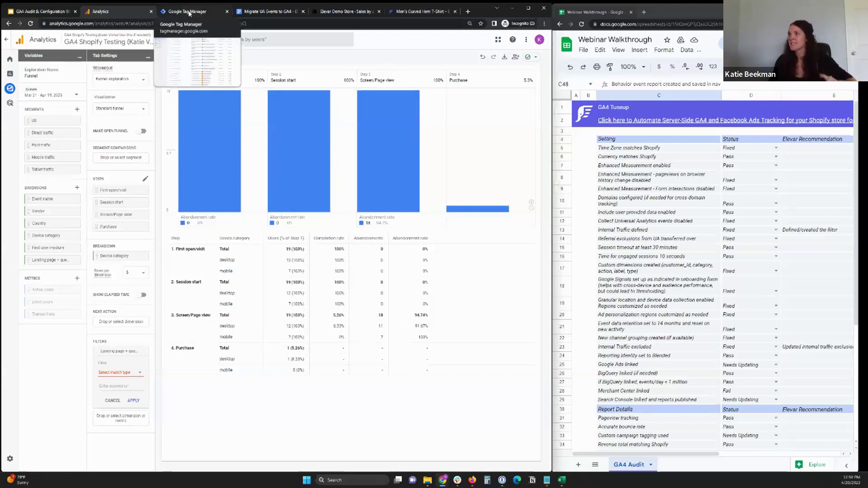
Open the Google Sheet linked in Step 1 of the Migrate UA Events to GA4 document and move the instructions beside it.
left_click(274, 16)
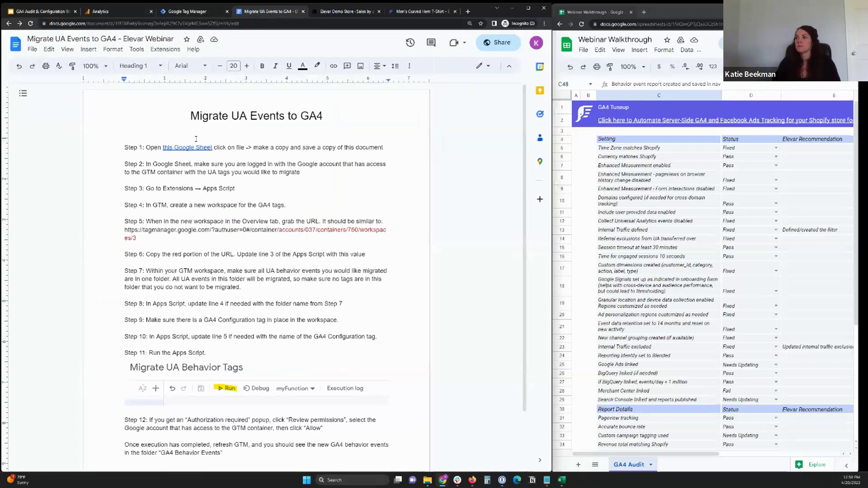
left_click(173, 150)
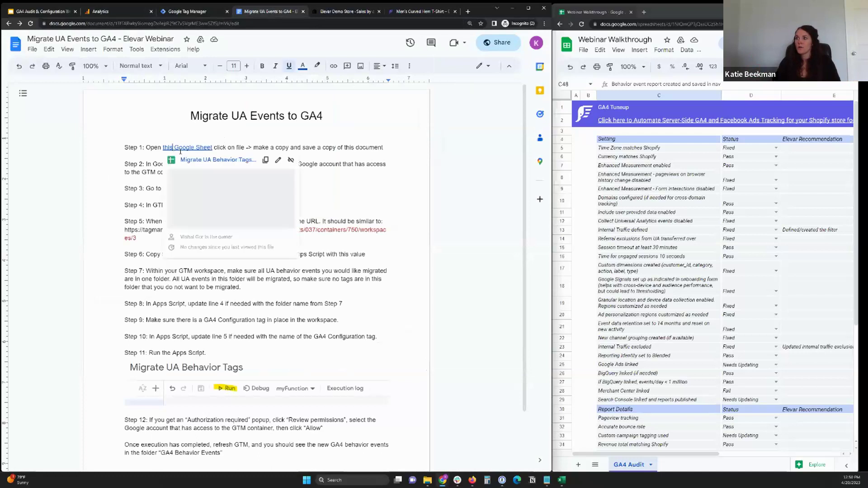
left_click(193, 161)
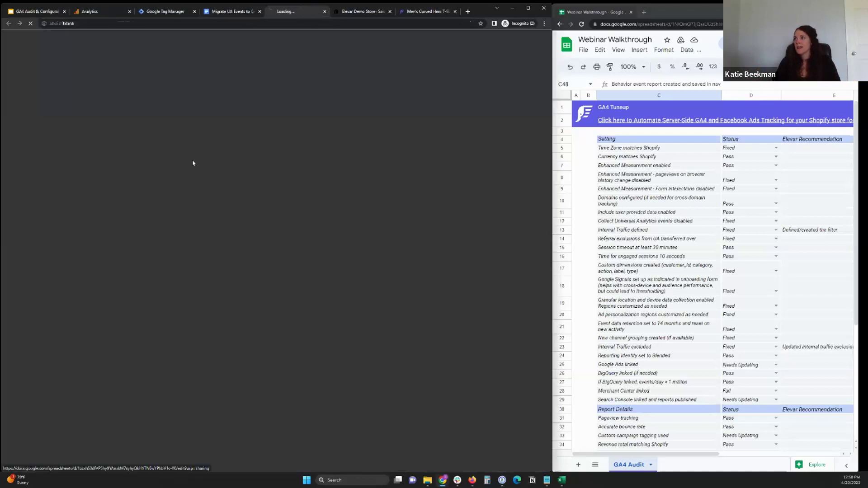
left_click_drag(233, 11, 524, 14)
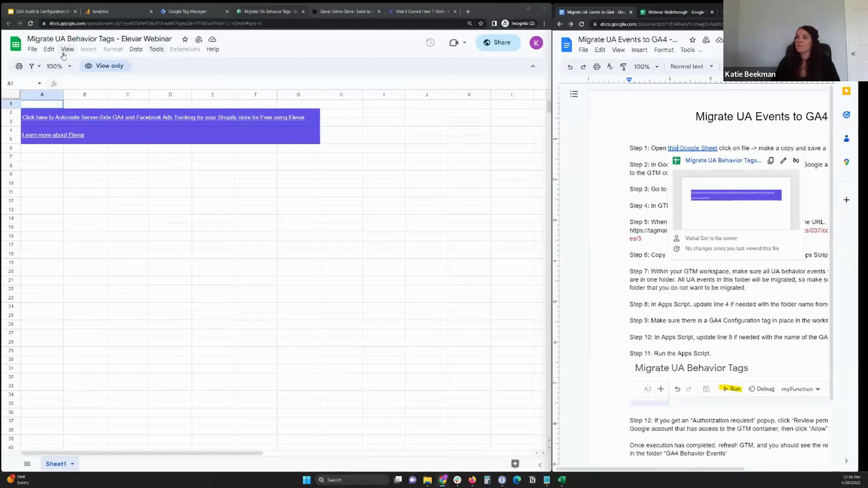
Make a copy of the Migrate UA Behavior Tags spreadsheet with its default name and close the original.
left_click(33, 50)
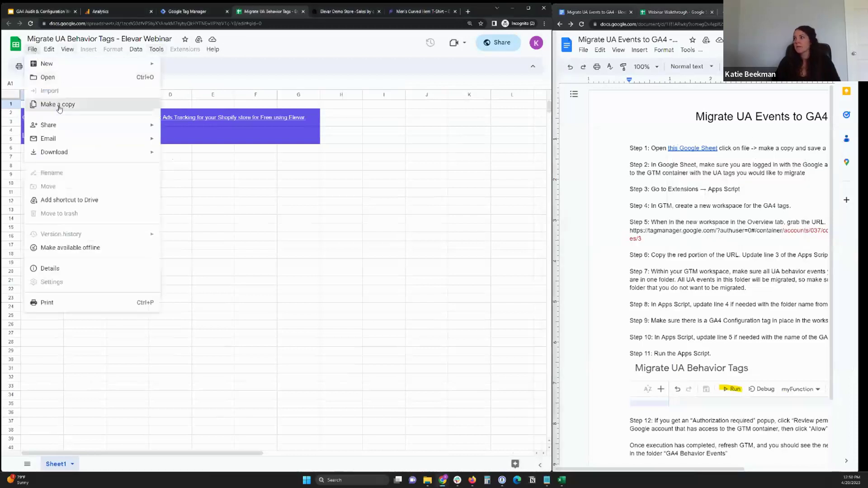
left_click(59, 104)
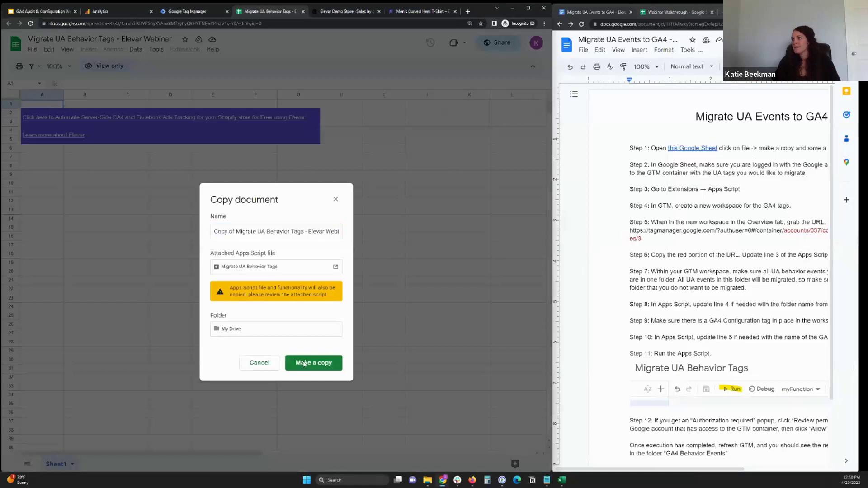
left_click(304, 363)
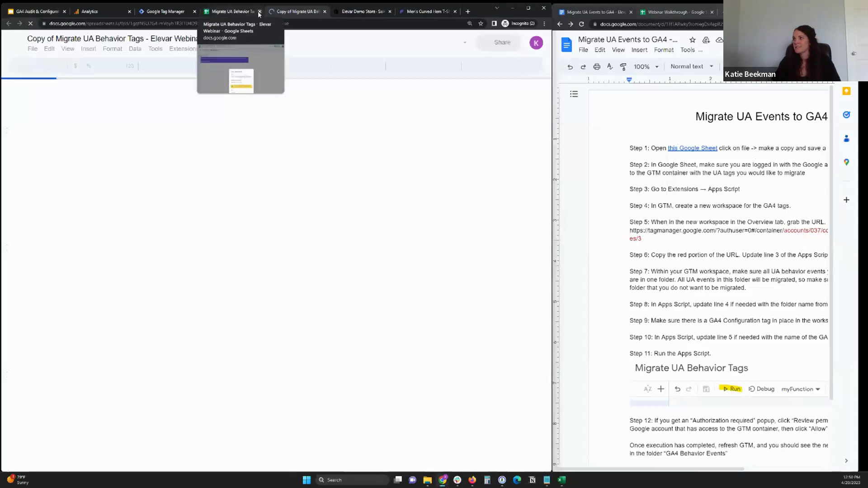
left_click(260, 11)
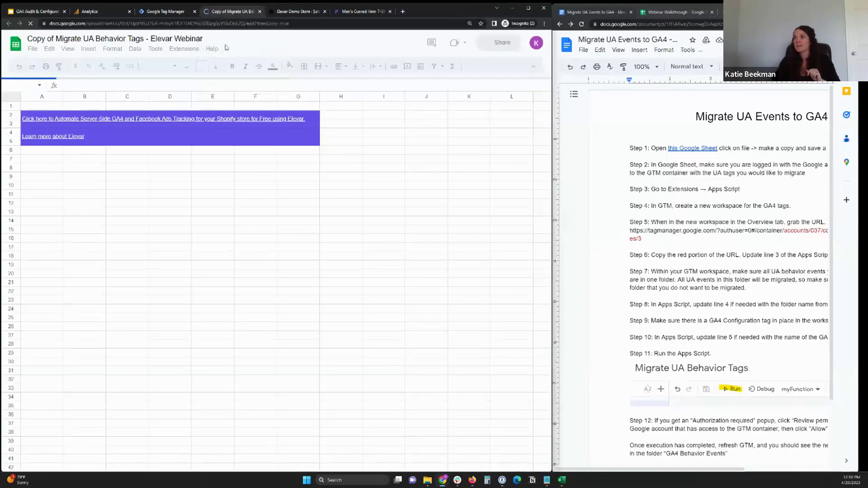
Open the Apps Script project attached to the copied spreadsheet.
left_click(156, 49)
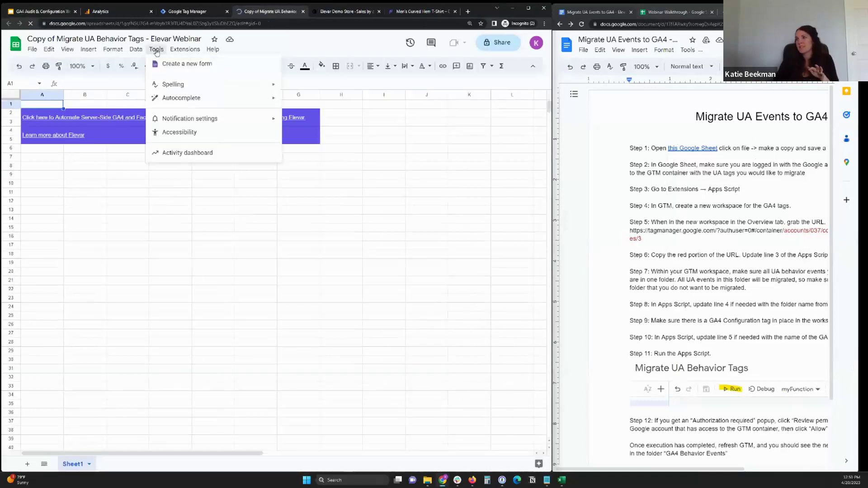
left_click(185, 50)
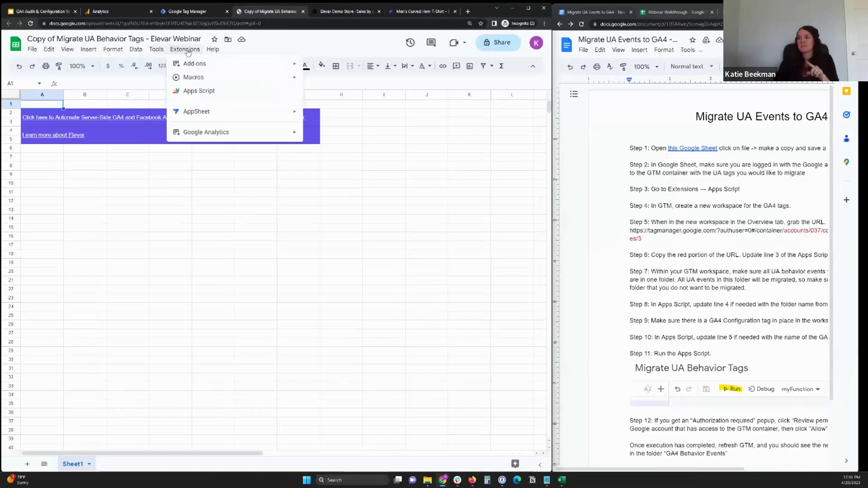
left_click(201, 93)
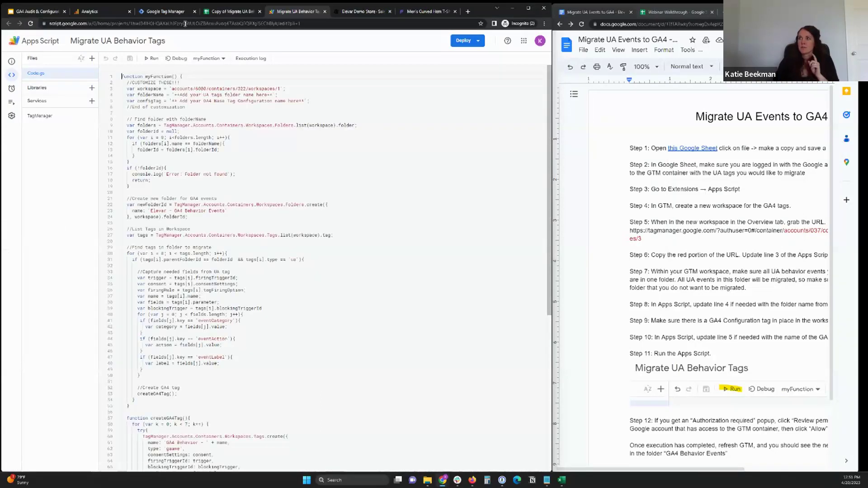
Review the existing tags in Google Tag Manager and create a new workspace named GA4 Behavior Events.
left_click(162, 13)
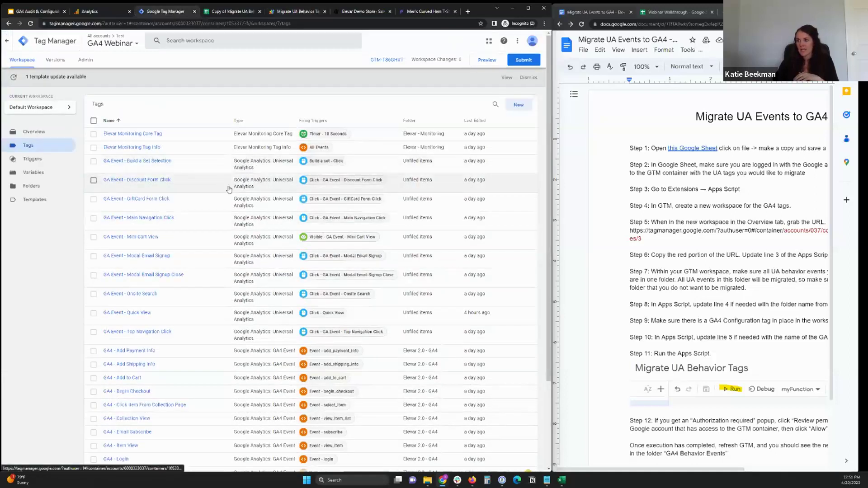
scroll(236, 190, "down", 3)
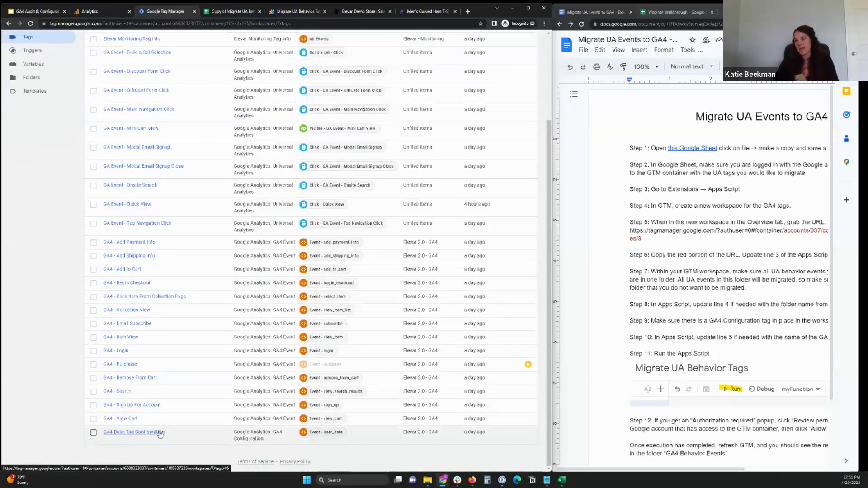
scroll(195, 396, "up", 3)
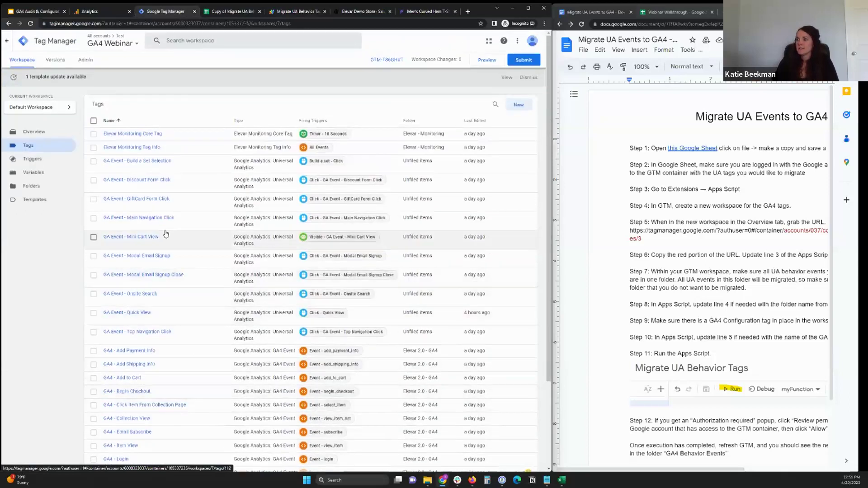
left_click(48, 107)
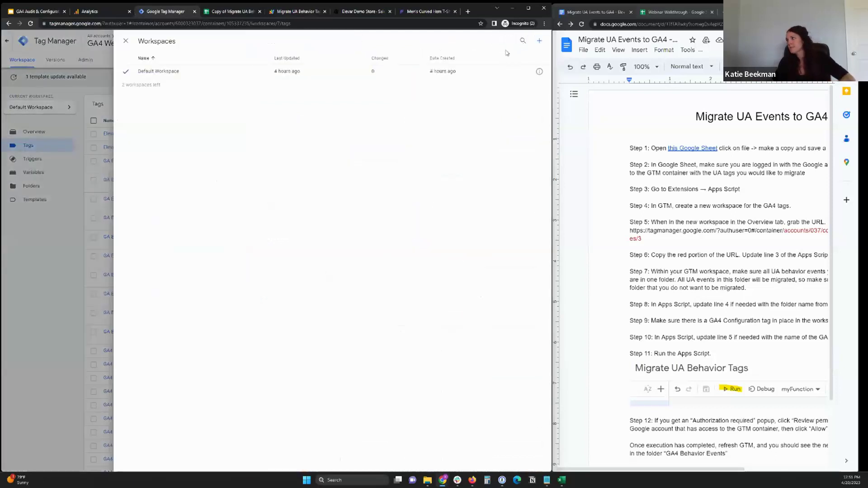
left_click(539, 41)
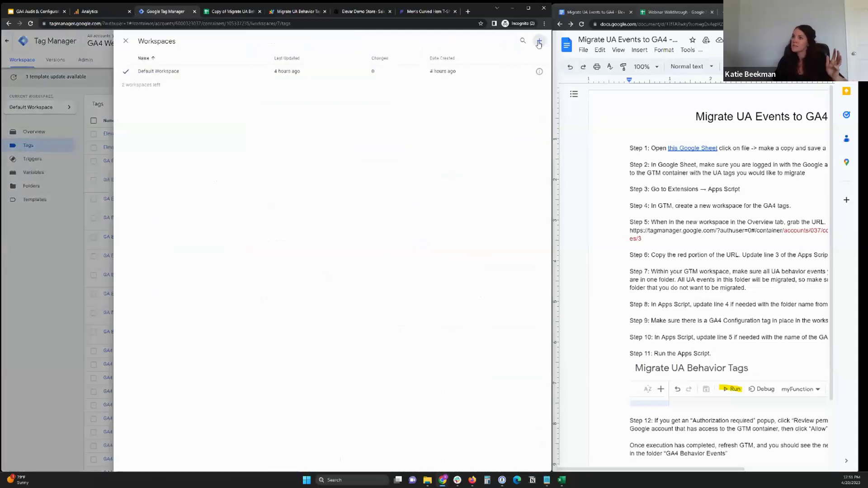
triple_click(164, 43)
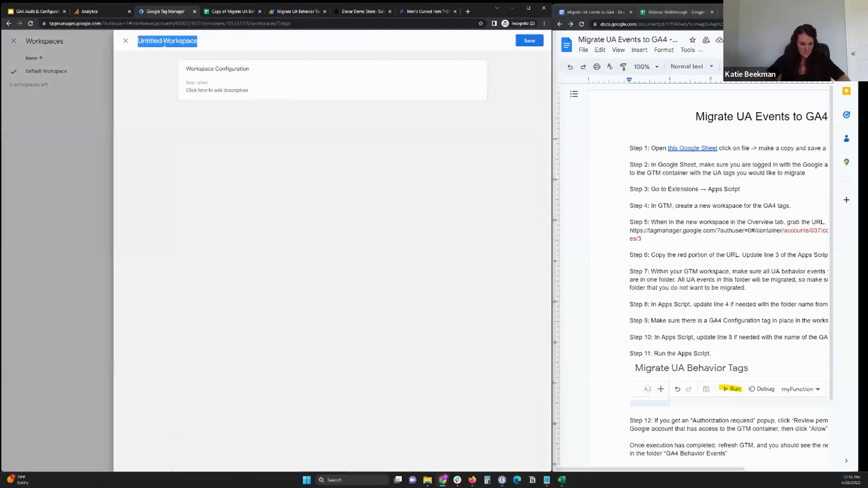
type("GA4 Behavior Events")
left_click(530, 41)
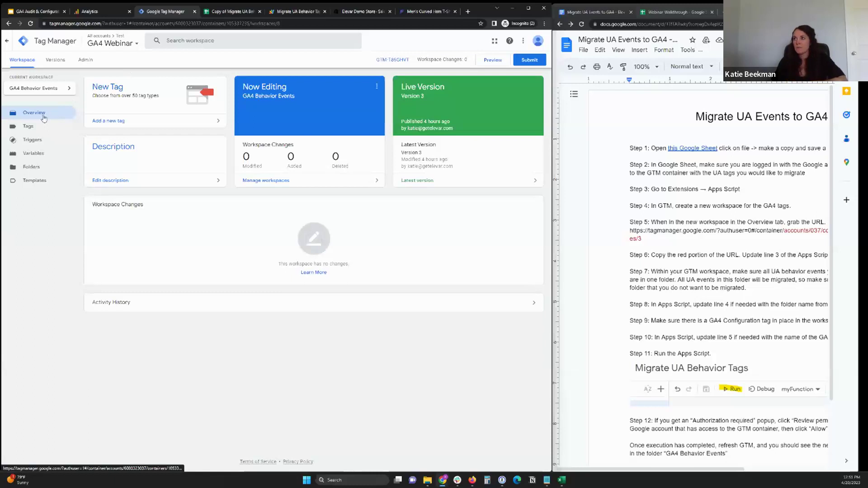
Copy the new workspace's accounts/containers/workspaces path from its URL and replace the workspace value on line 3 of the Apps Script with it.
left_click(156, 23)
left_click_drag(156, 24, 287, 24)
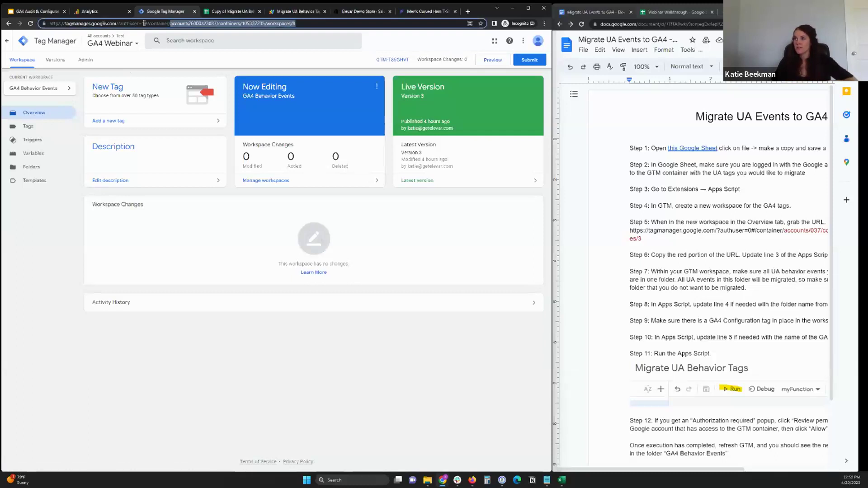
left_click(172, 24)
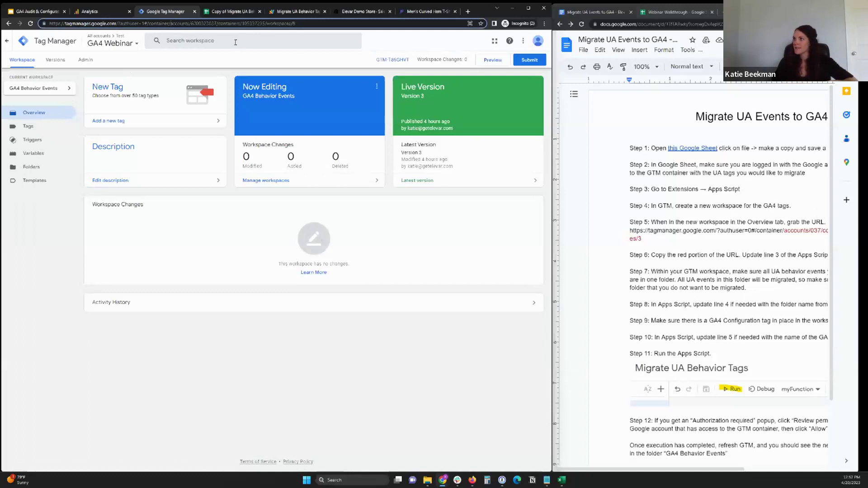
left_click(229, 12)
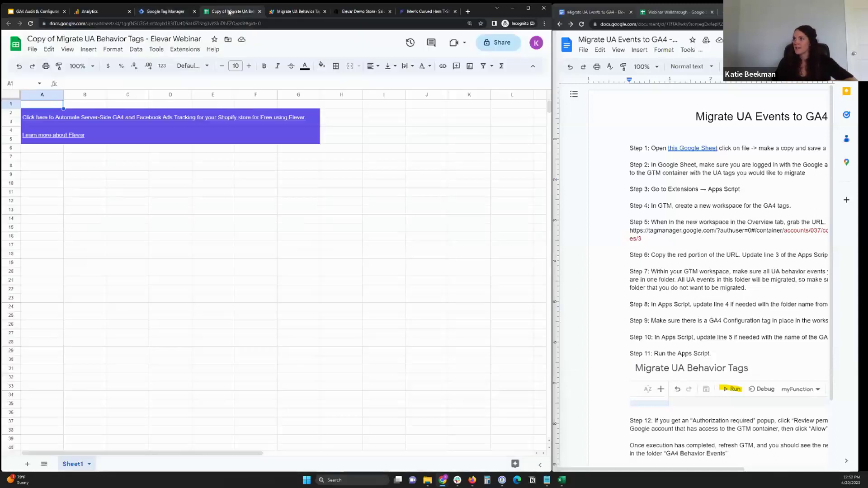
left_click(295, 11)
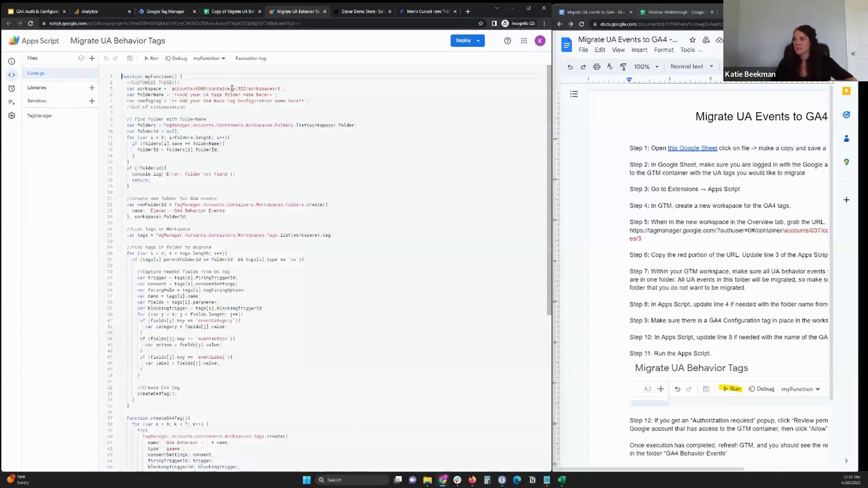
left_click_drag(171, 89, 274, 89)
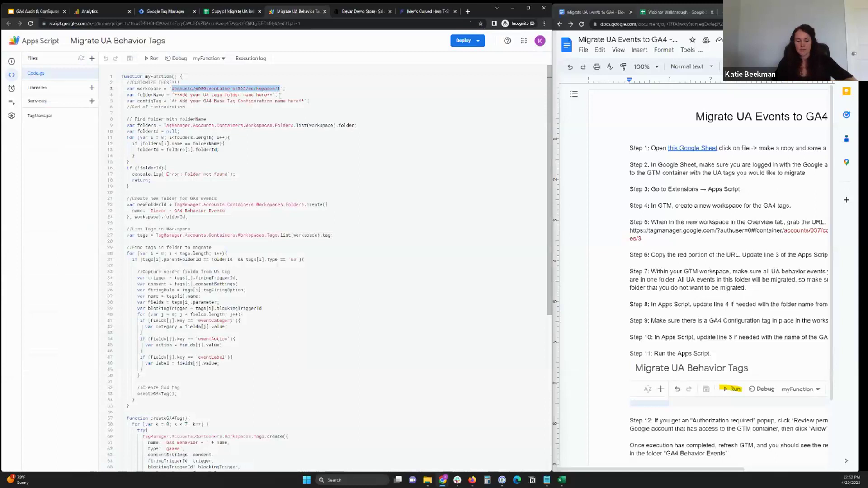
key("ctrl+v")
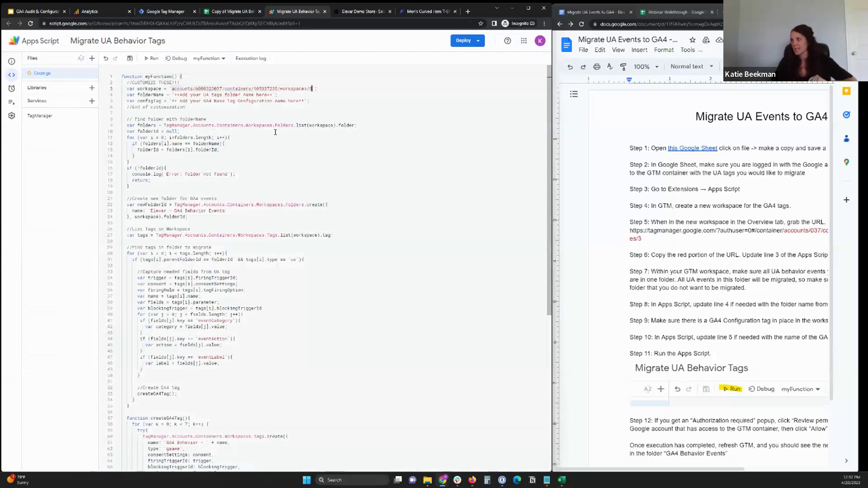
Examine the configuration and advanced settings of the GA Event - Build a Set Selection tag in Google Tag Manager, then close it.
left_click(161, 11)
left_click(30, 127)
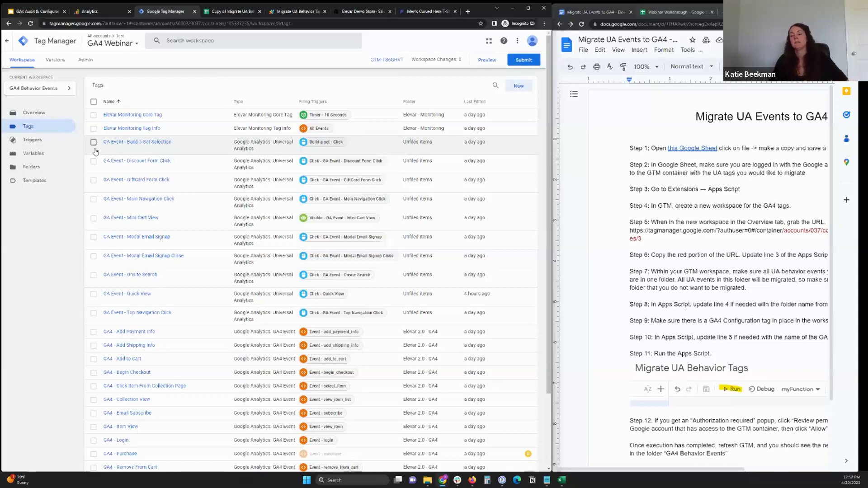
left_click(120, 143)
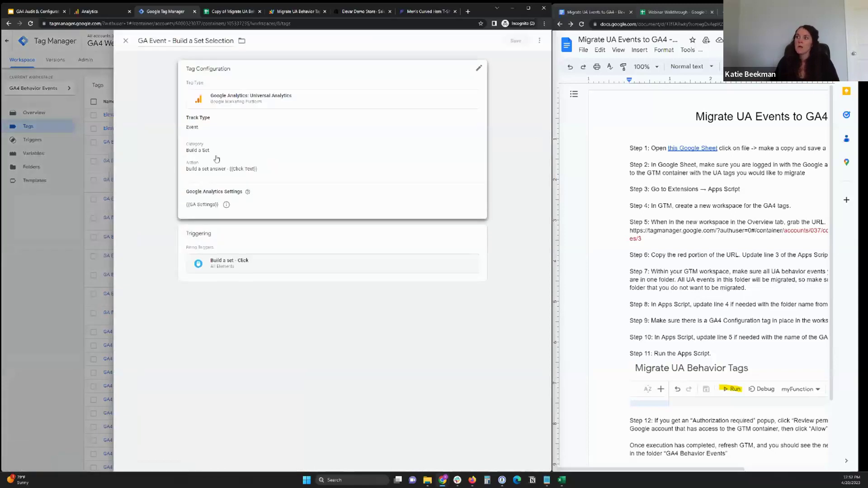
left_click(197, 220)
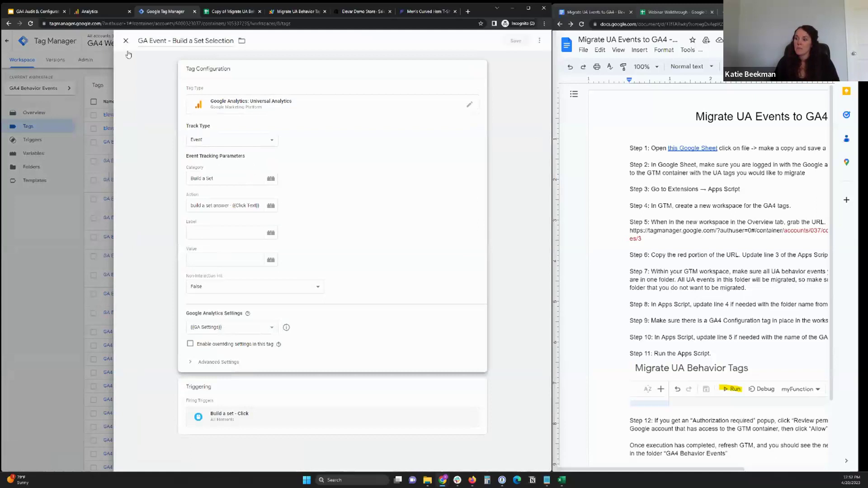
left_click(227, 362)
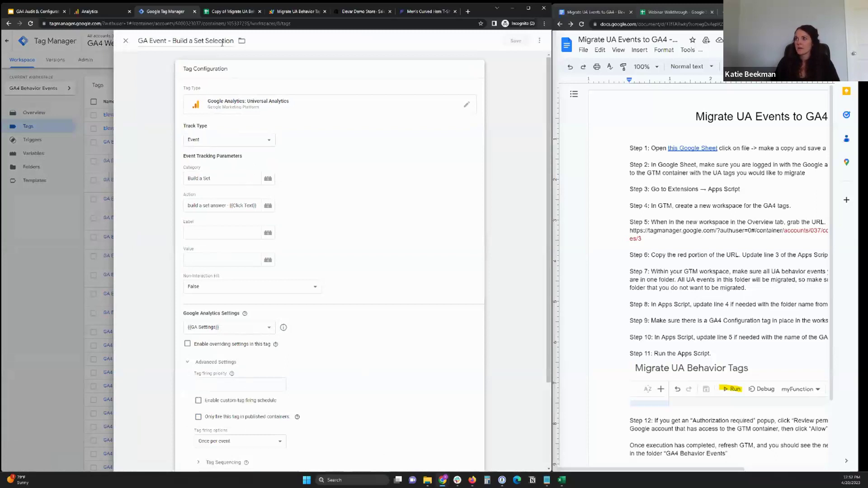
left_click(126, 40)
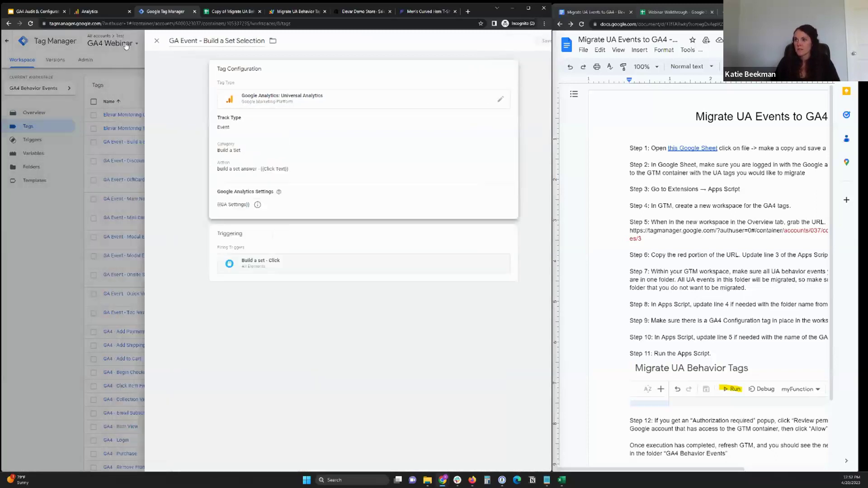
Filter the tags by "ga event" and move all matching tags into a new folder named UA Behavior Events, copying the folder name.
left_click(496, 86)
type("ga event")
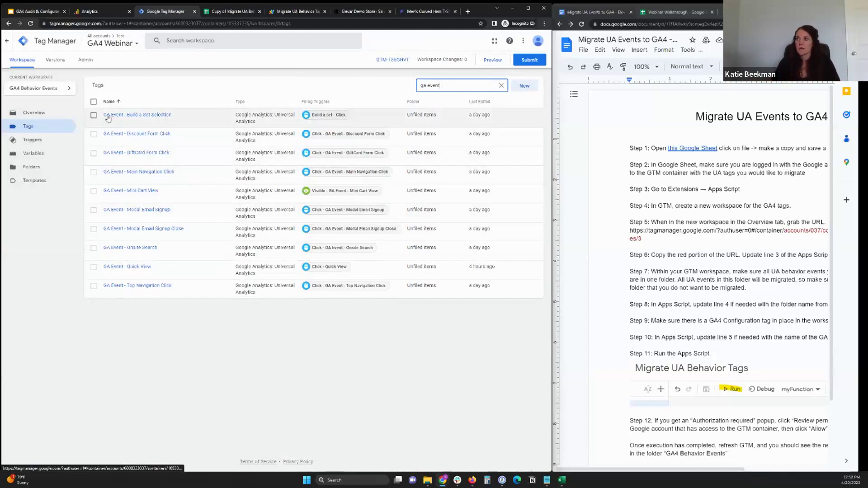
left_click(93, 102)
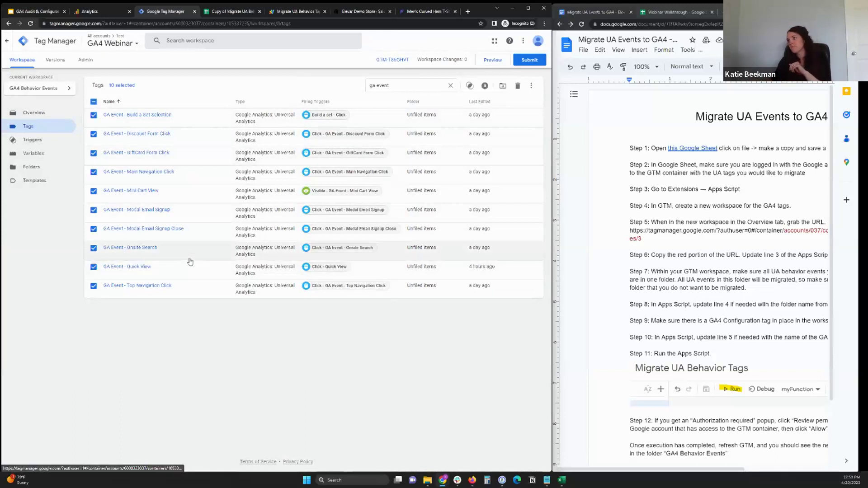
left_click(503, 87)
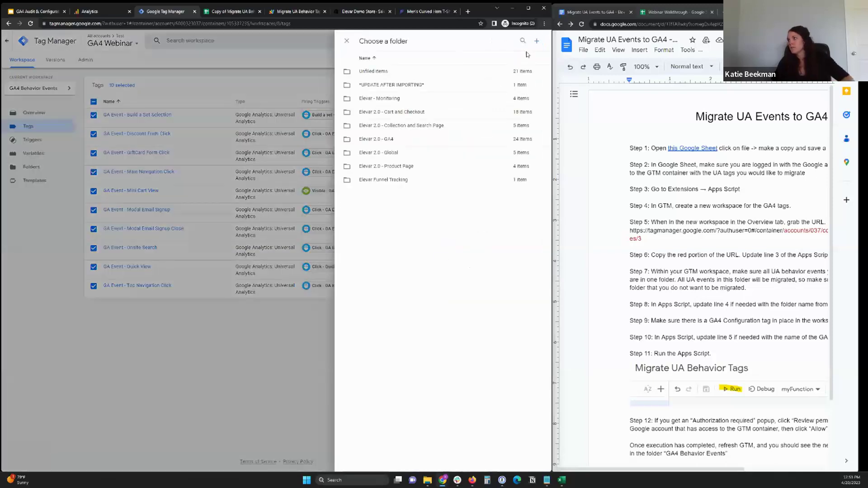
left_click(537, 41)
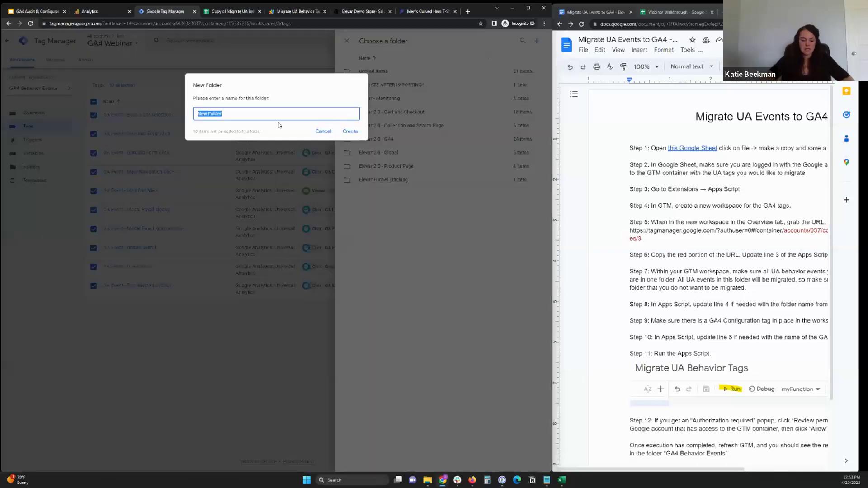
type("UA Behavior Events")
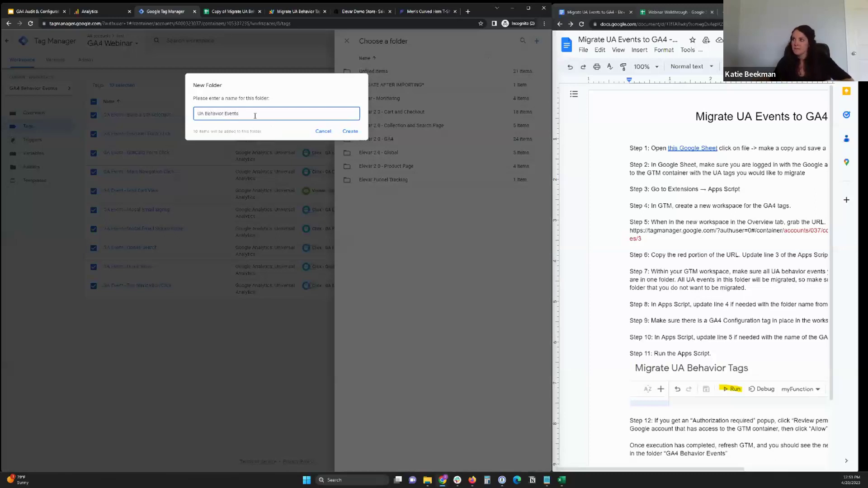
left_click_drag(241, 114, 197, 114)
key("ctrl+c")
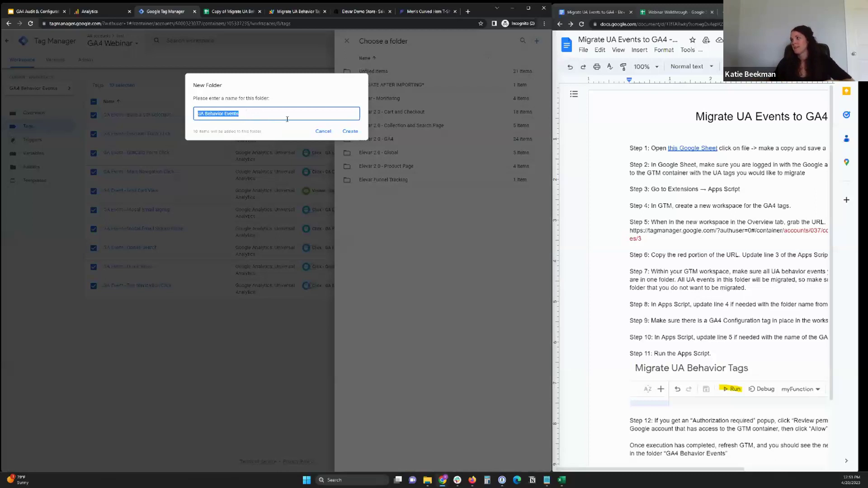
left_click(355, 133)
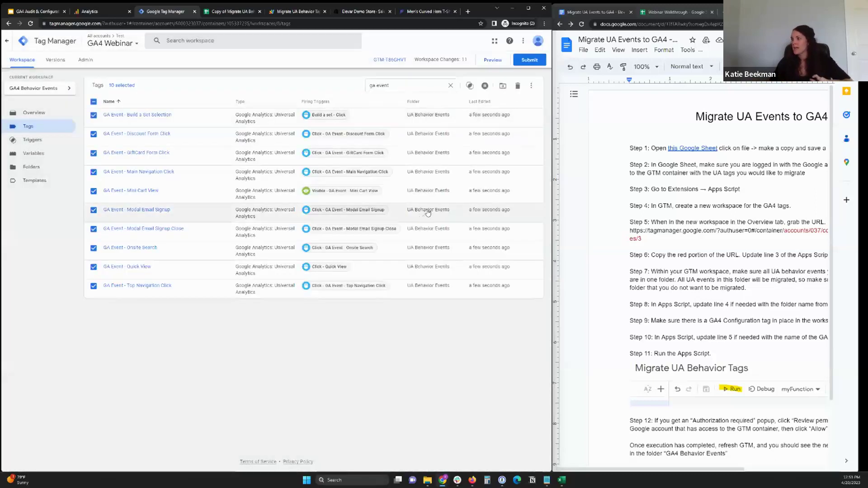
Replace the folderName placeholder on line 4 of the Apps Script with UA Behavior Events.
left_click(291, 14)
left_click_drag(272, 94, 172, 95)
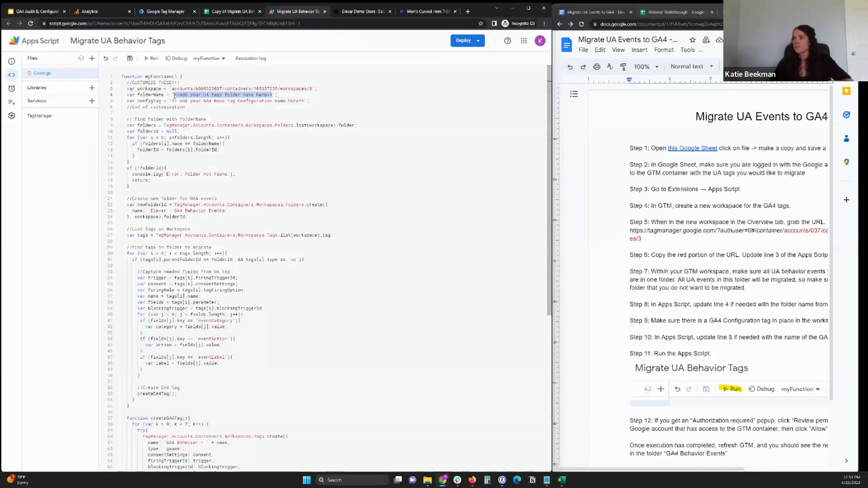
key("ctrl+v")
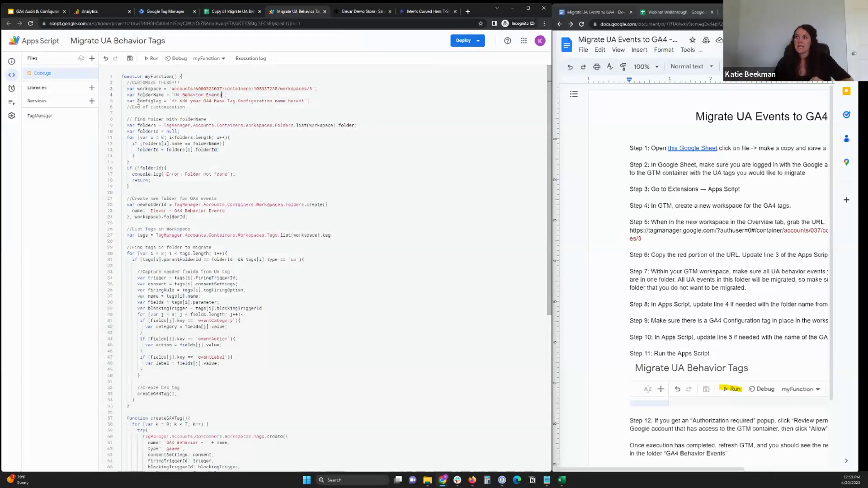
Clear the tag filter in Google Tag Manager and copy the name of the GA4 Base Tag Configuration tag.
left_click_drag(138, 101, 165, 101)
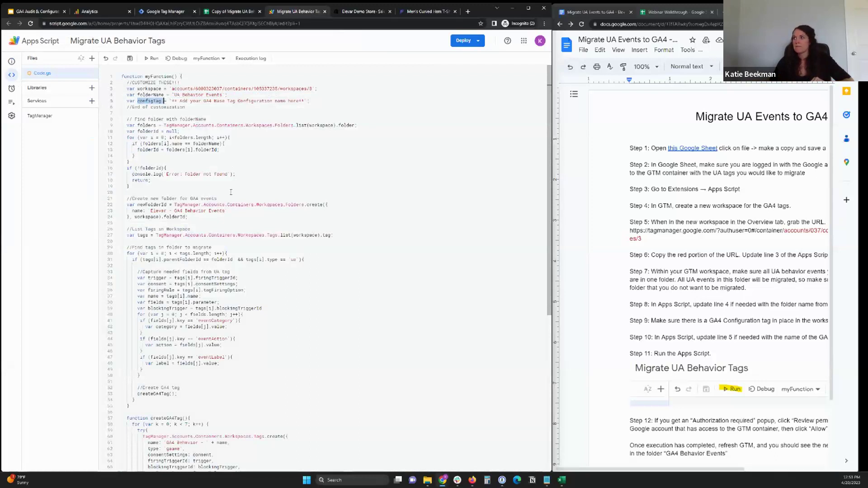
left_click(162, 11)
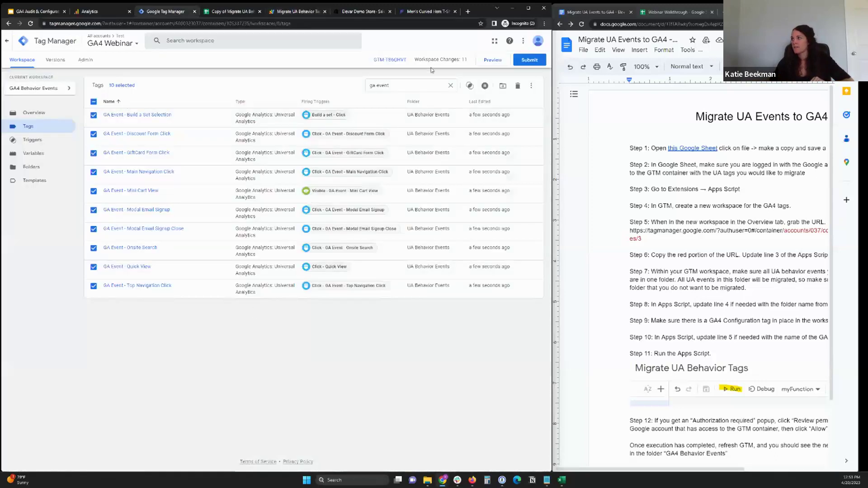
left_click(451, 86)
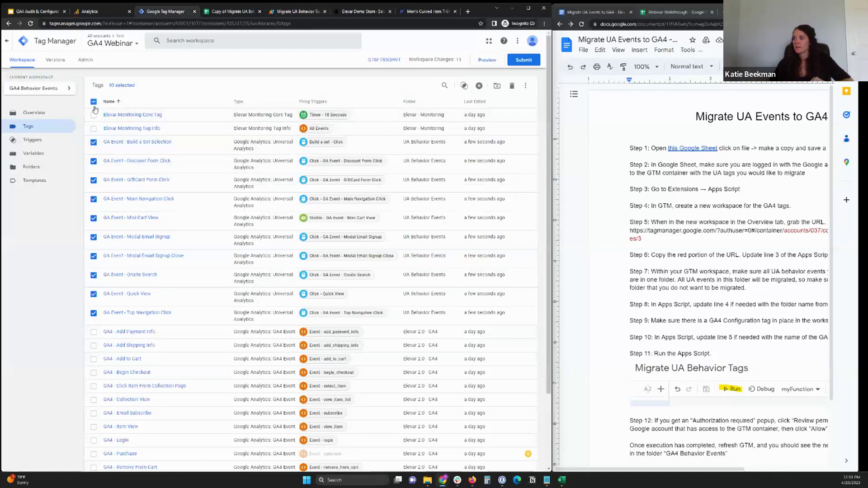
scroll(346, 175, "down", 2)
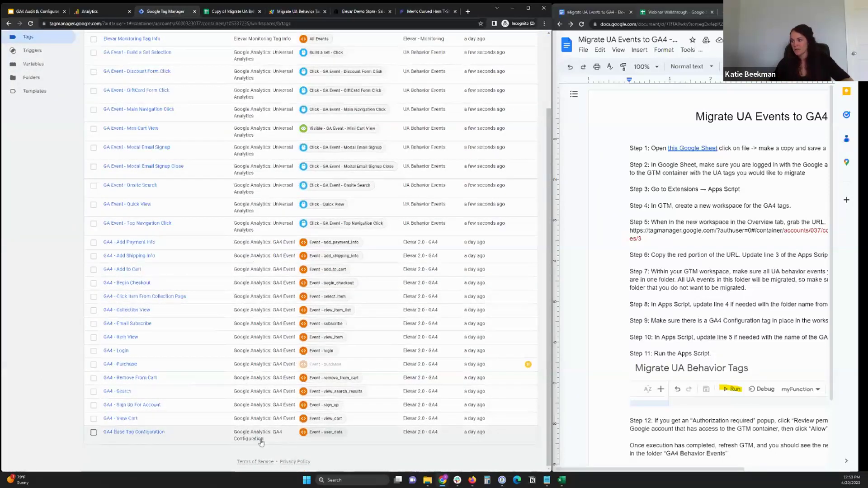
left_click(135, 437)
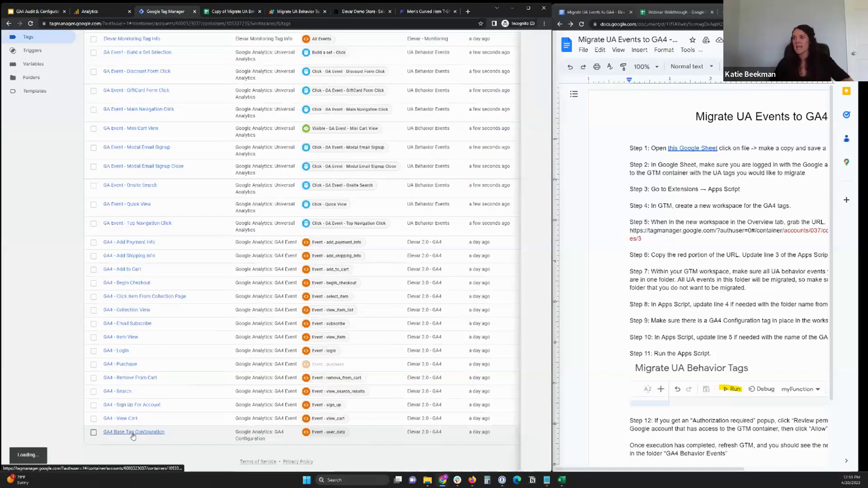
left_click(175, 42)
key("ctrl+c")
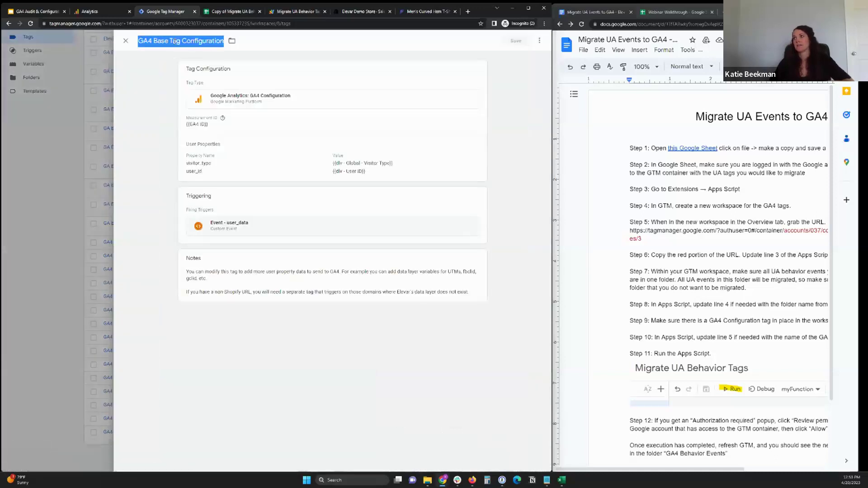
Replace the configTag placeholder on line 5 of the Apps Script with GA4 Base Tag Configuration.
left_click(295, 11)
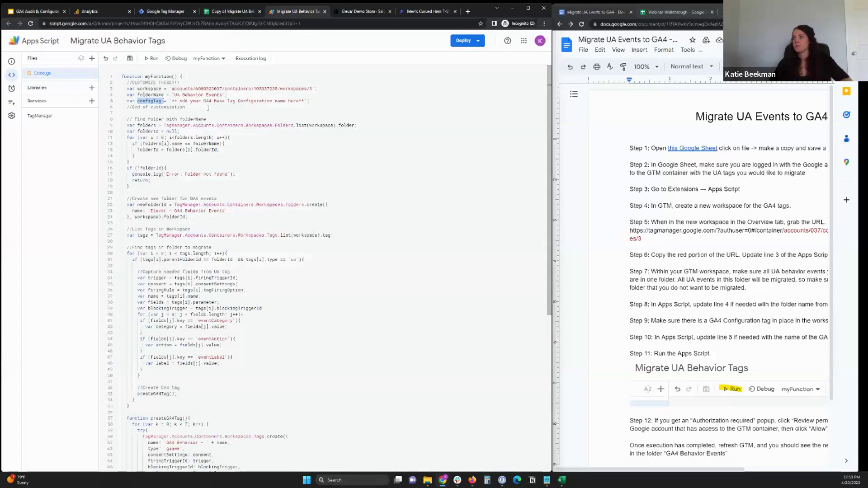
left_click_drag(306, 100, 180, 101)
left_click(180, 101)
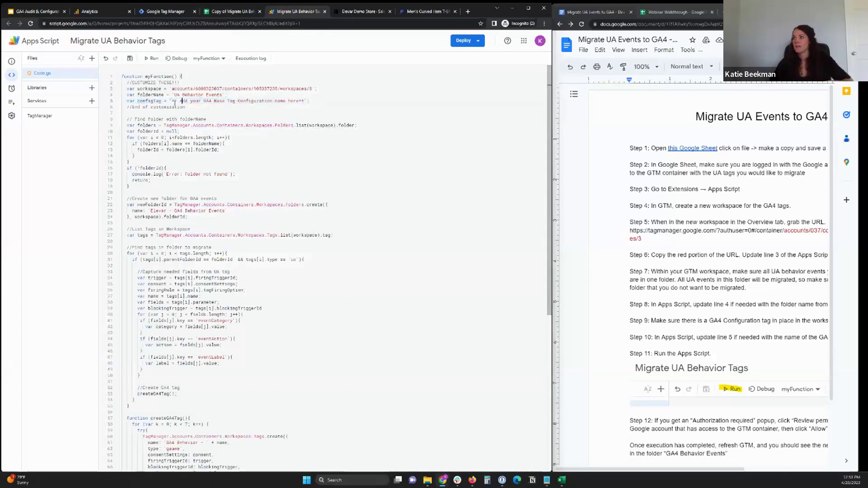
left_click_drag(172, 101, 292, 101)
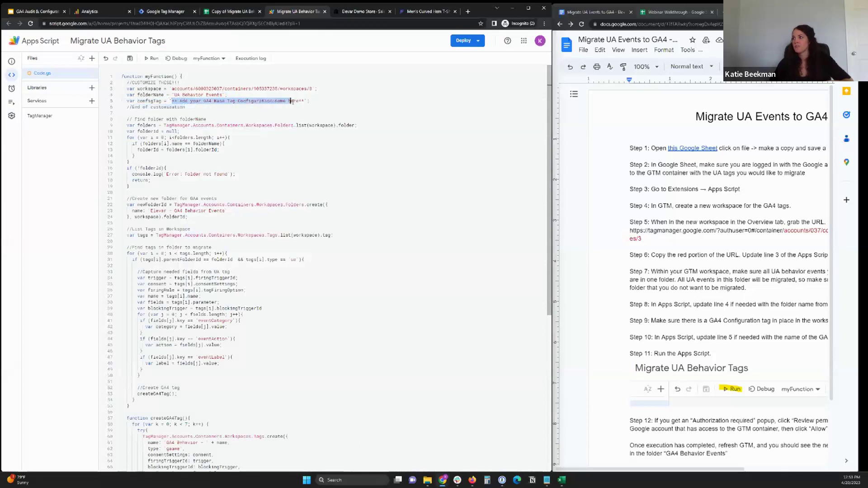
key("ctrl+v")
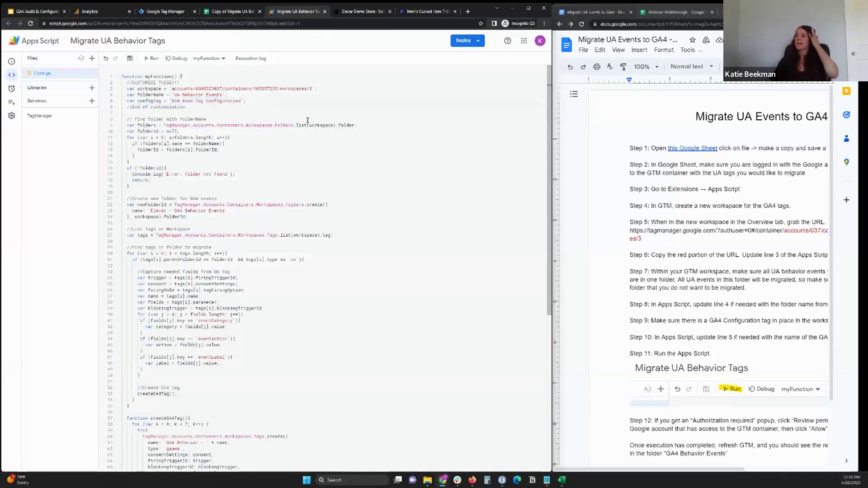
left_click(251, 95)
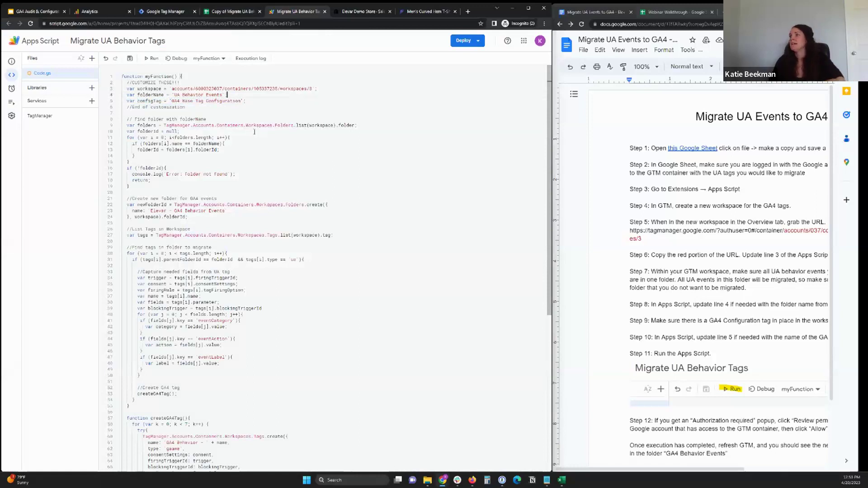
Try to run myFunction and authorize the script's access to the Google account.
left_click(153, 59)
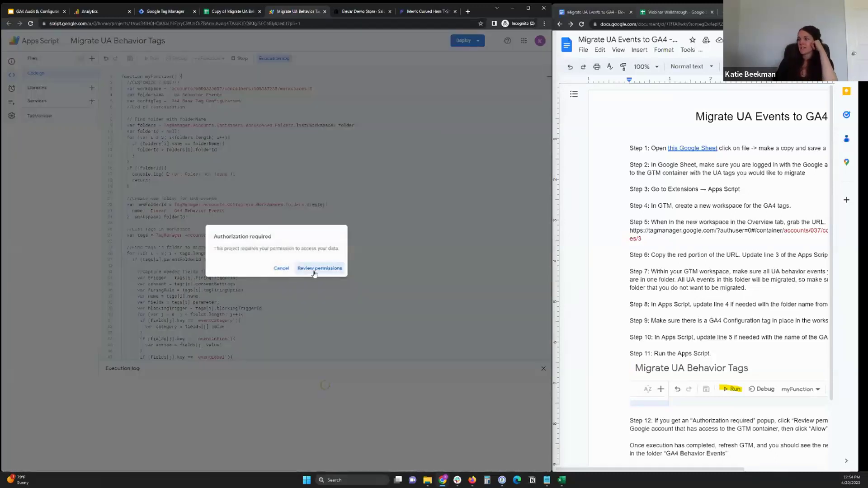
left_click(316, 269)
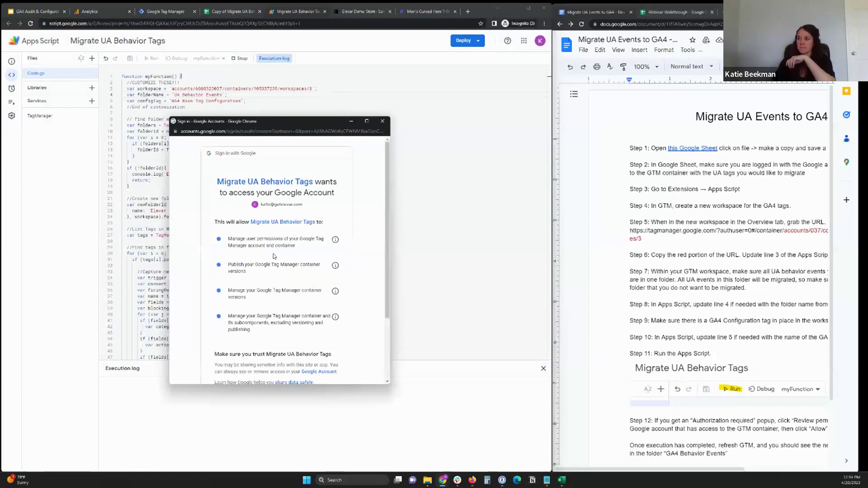
scroll(279, 264, "down", 2)
left_click(310, 336)
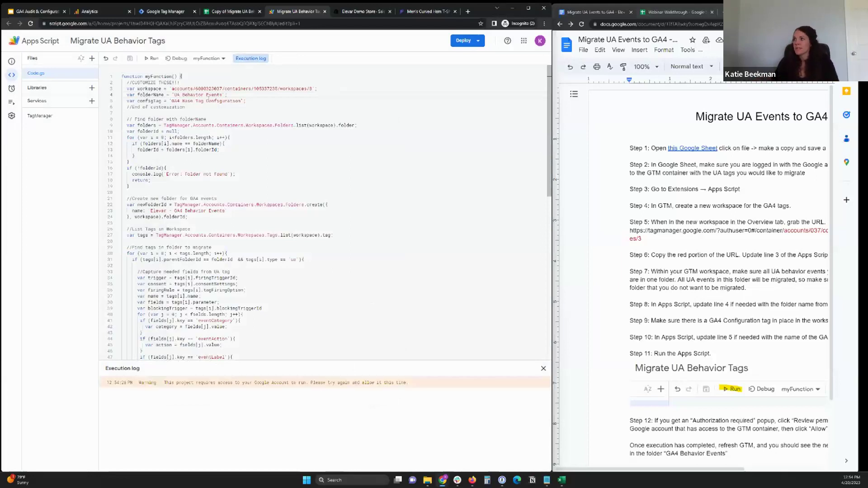
Run myFunction again and allow Migrate UA Behavior Tags to access the Google account.
left_click(152, 58)
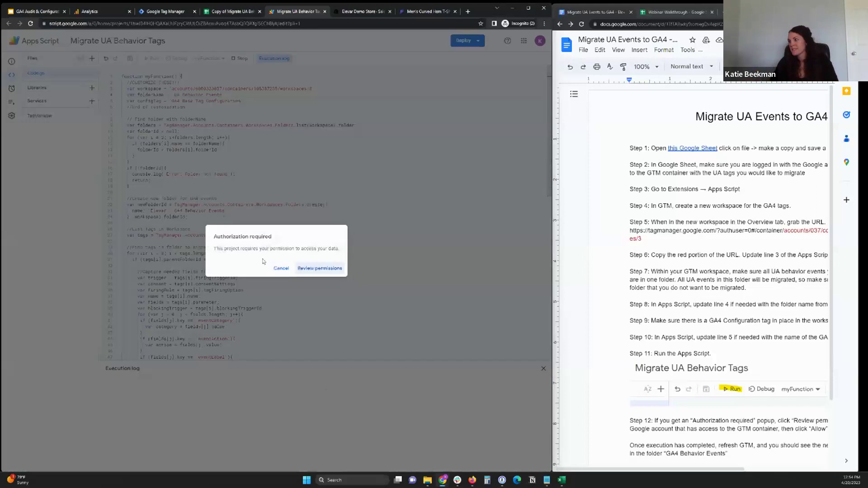
left_click(316, 268)
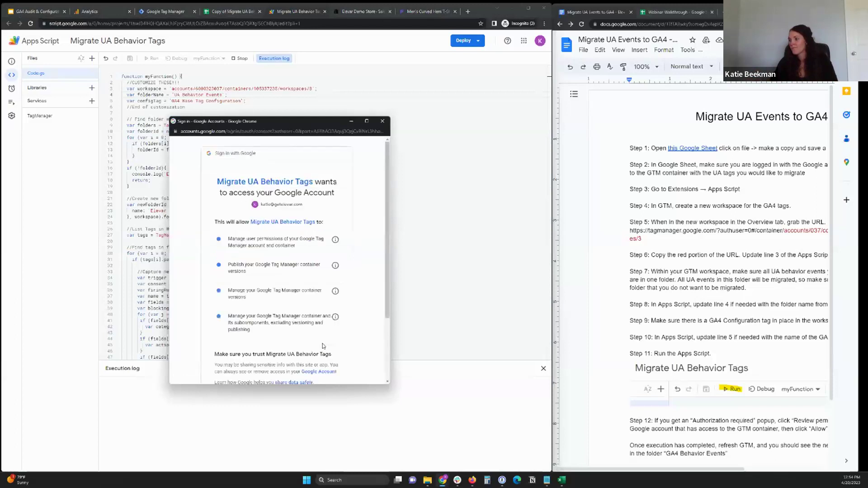
scroll(323, 346, "down", 5)
left_click(316, 335)
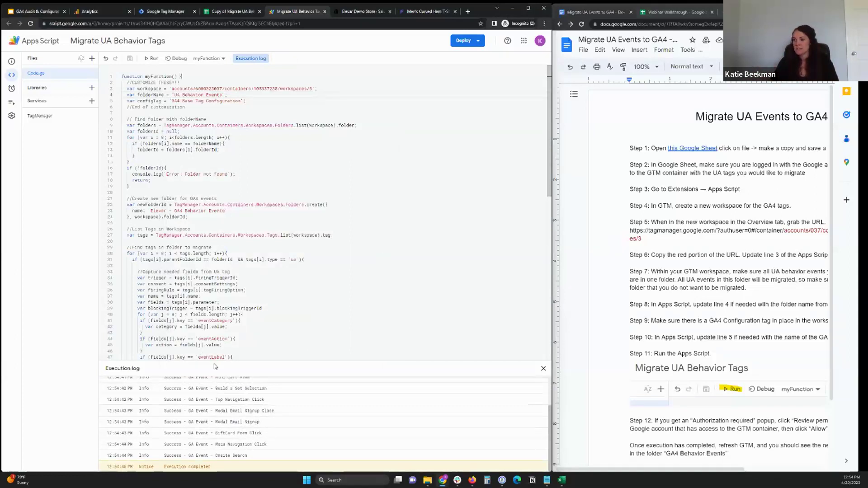
Review the execution log entries for the migrated tags and the script code that creates the GA4 tags.
scroll(181, 399, "up", 2)
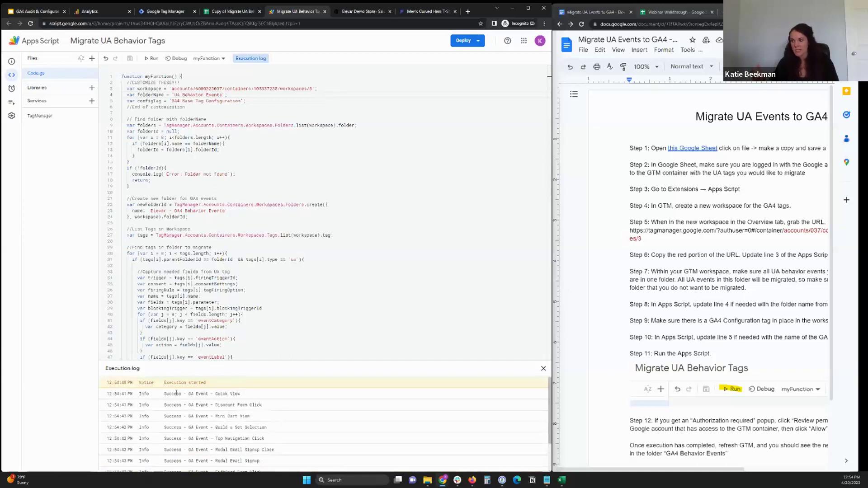
scroll(177, 393, "down", 2)
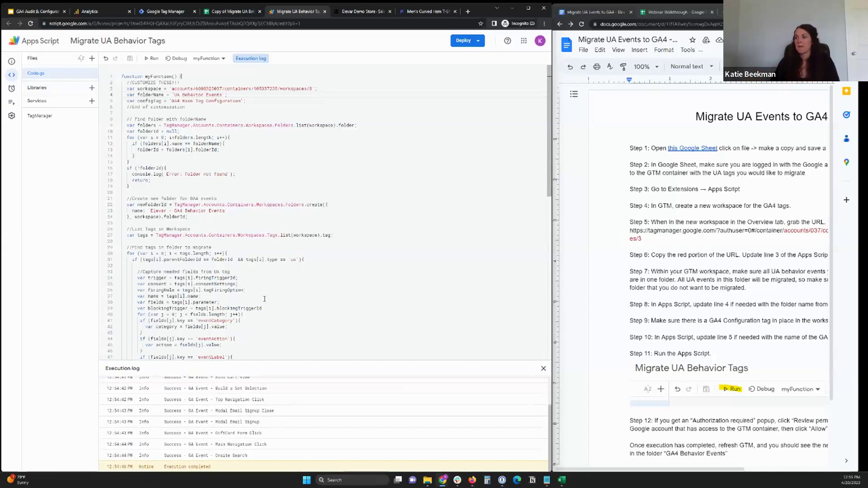
scroll(265, 298, "down", 3)
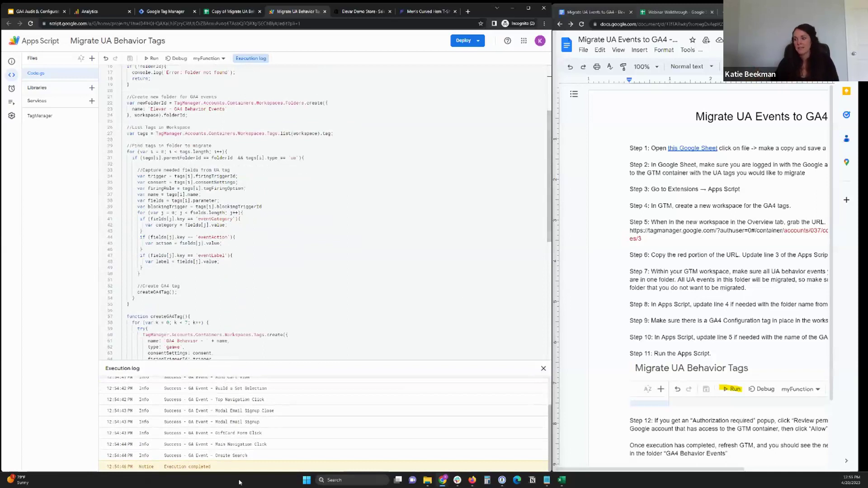
scroll(229, 421, "up", 3)
scroll(230, 410, "down", 3)
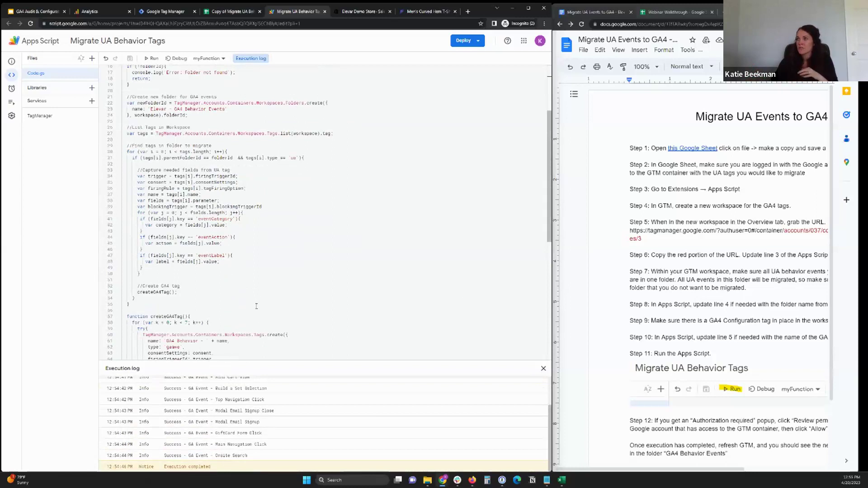
Reload the tag list in Google Tag Manager and examine the GA4 Behavior - GA Event - Build a Set Selection tag.
left_click(160, 12)
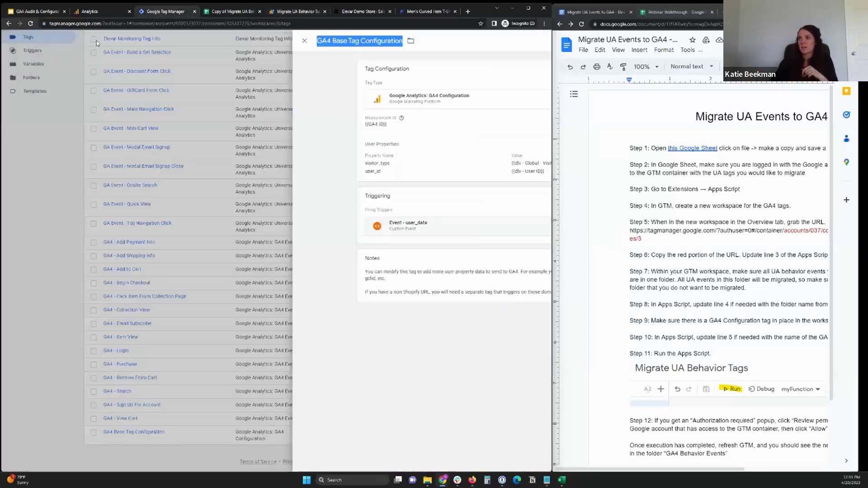
left_click(96, 43)
left_click(31, 23)
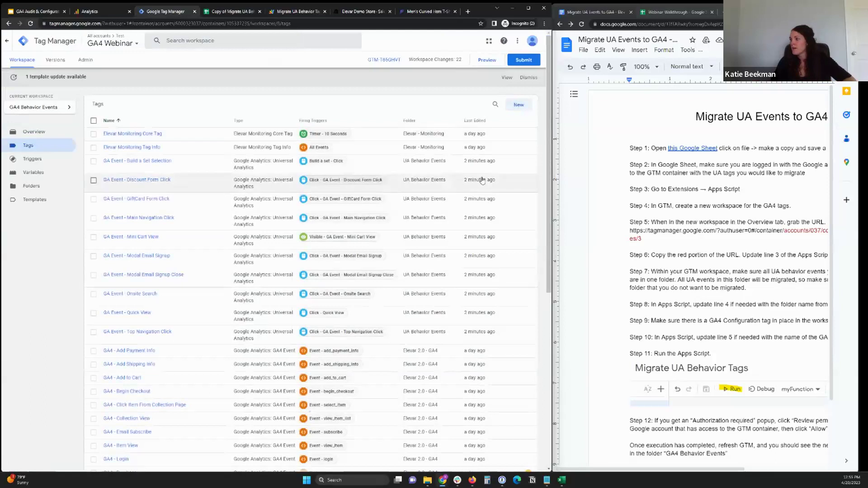
scroll(479, 172, "down", 7)
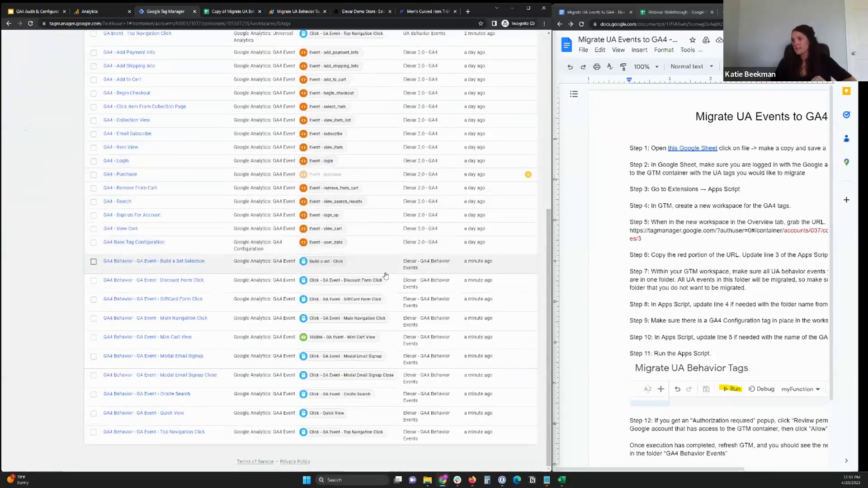
left_click(151, 264)
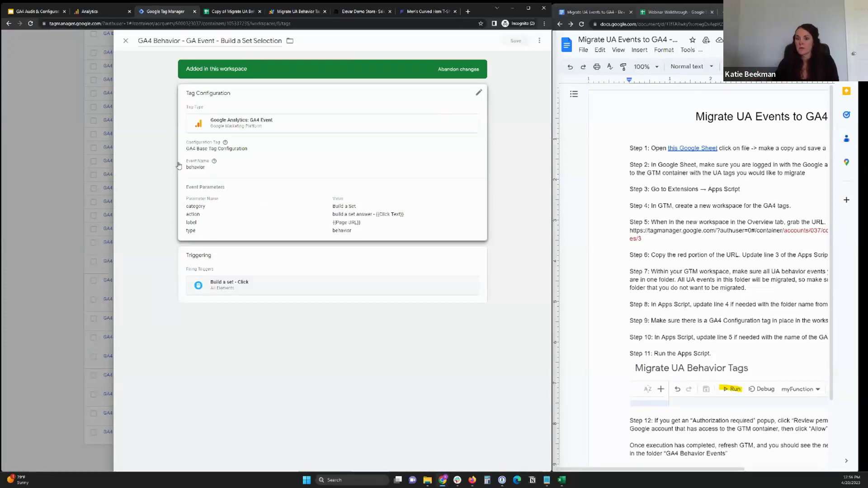
left_click(127, 44)
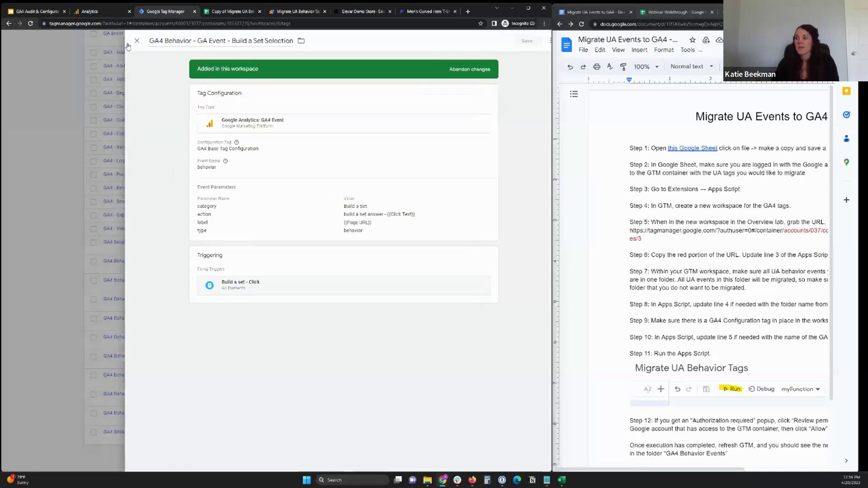